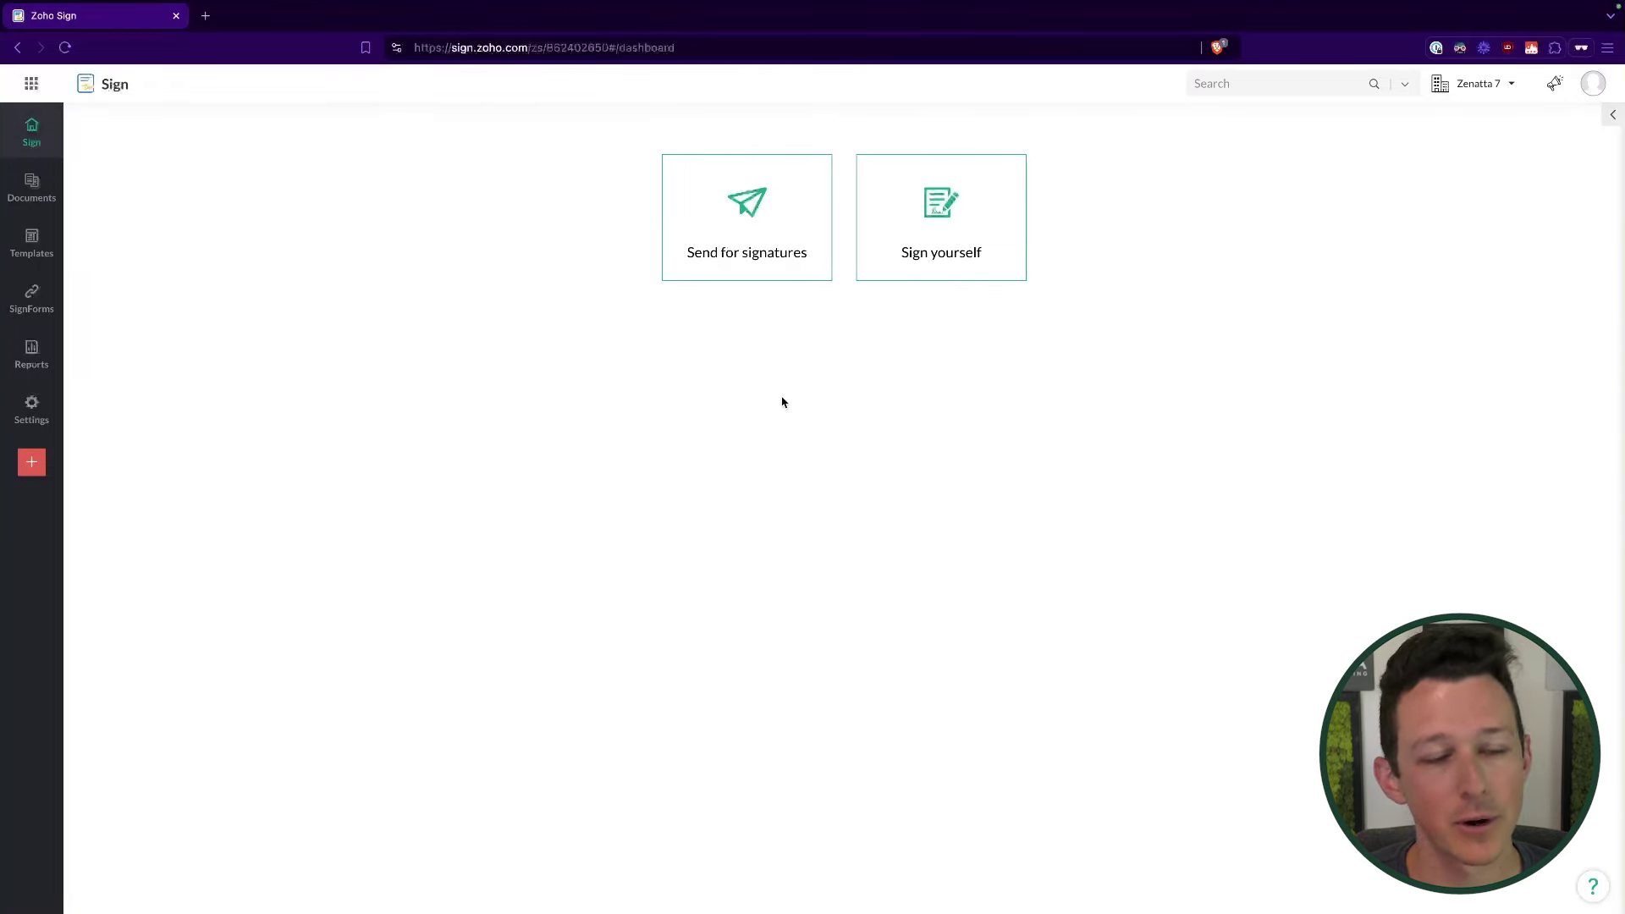
# Step: Go through All, Scheduled, In progress and Completed sent documents, each list empty
pyautogui.click(38, 200)
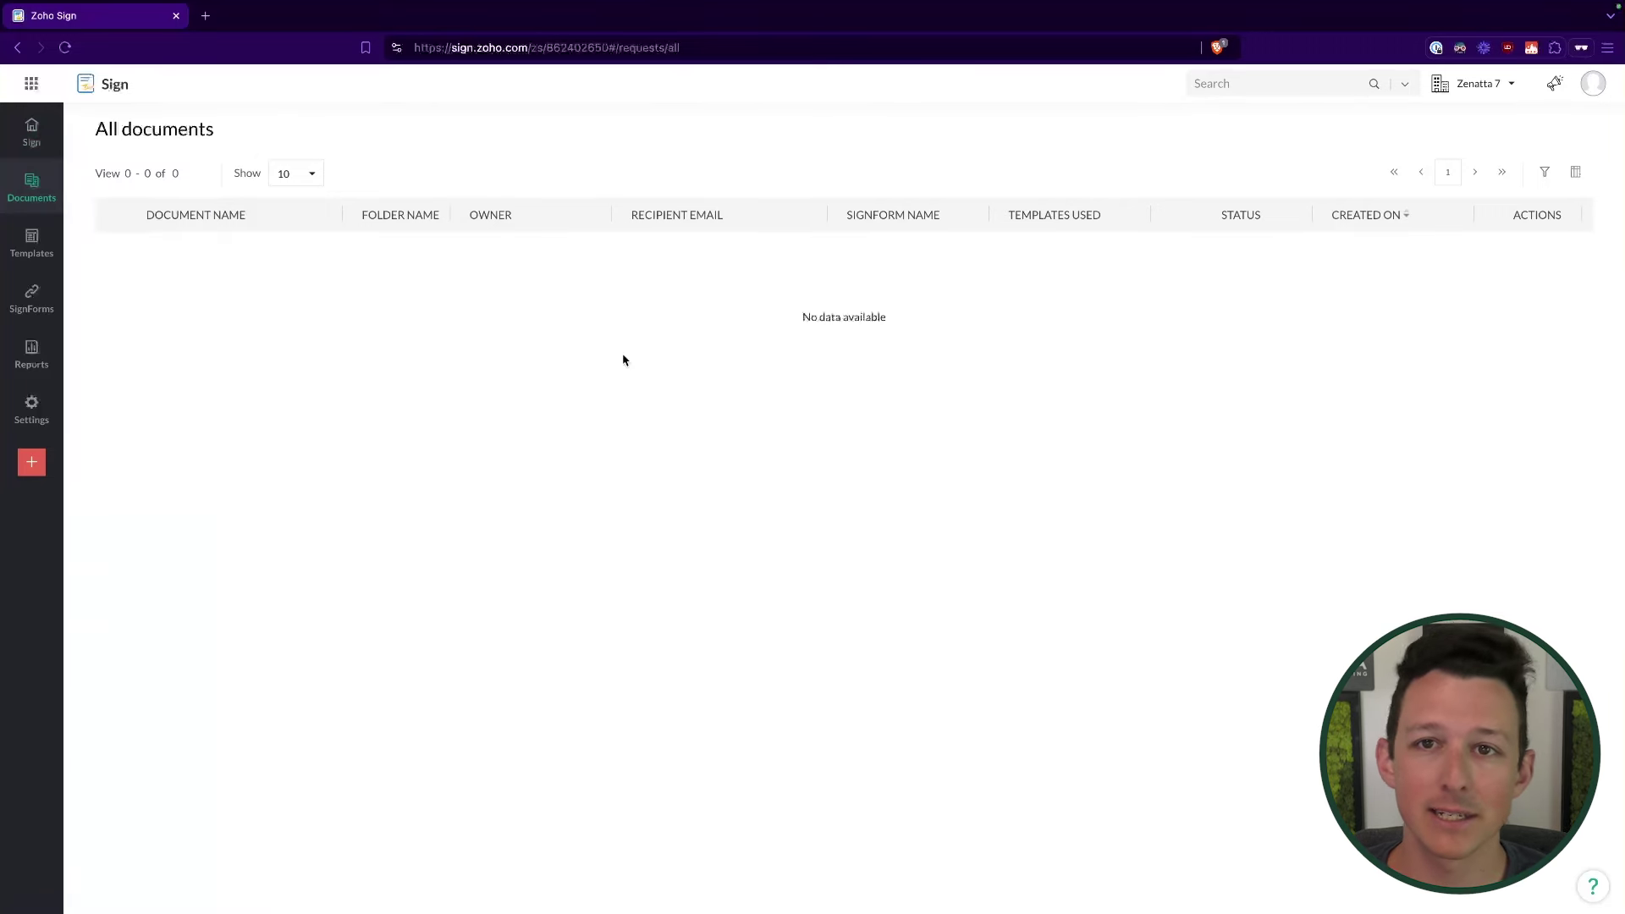
pyautogui.moveTo(32, 187)
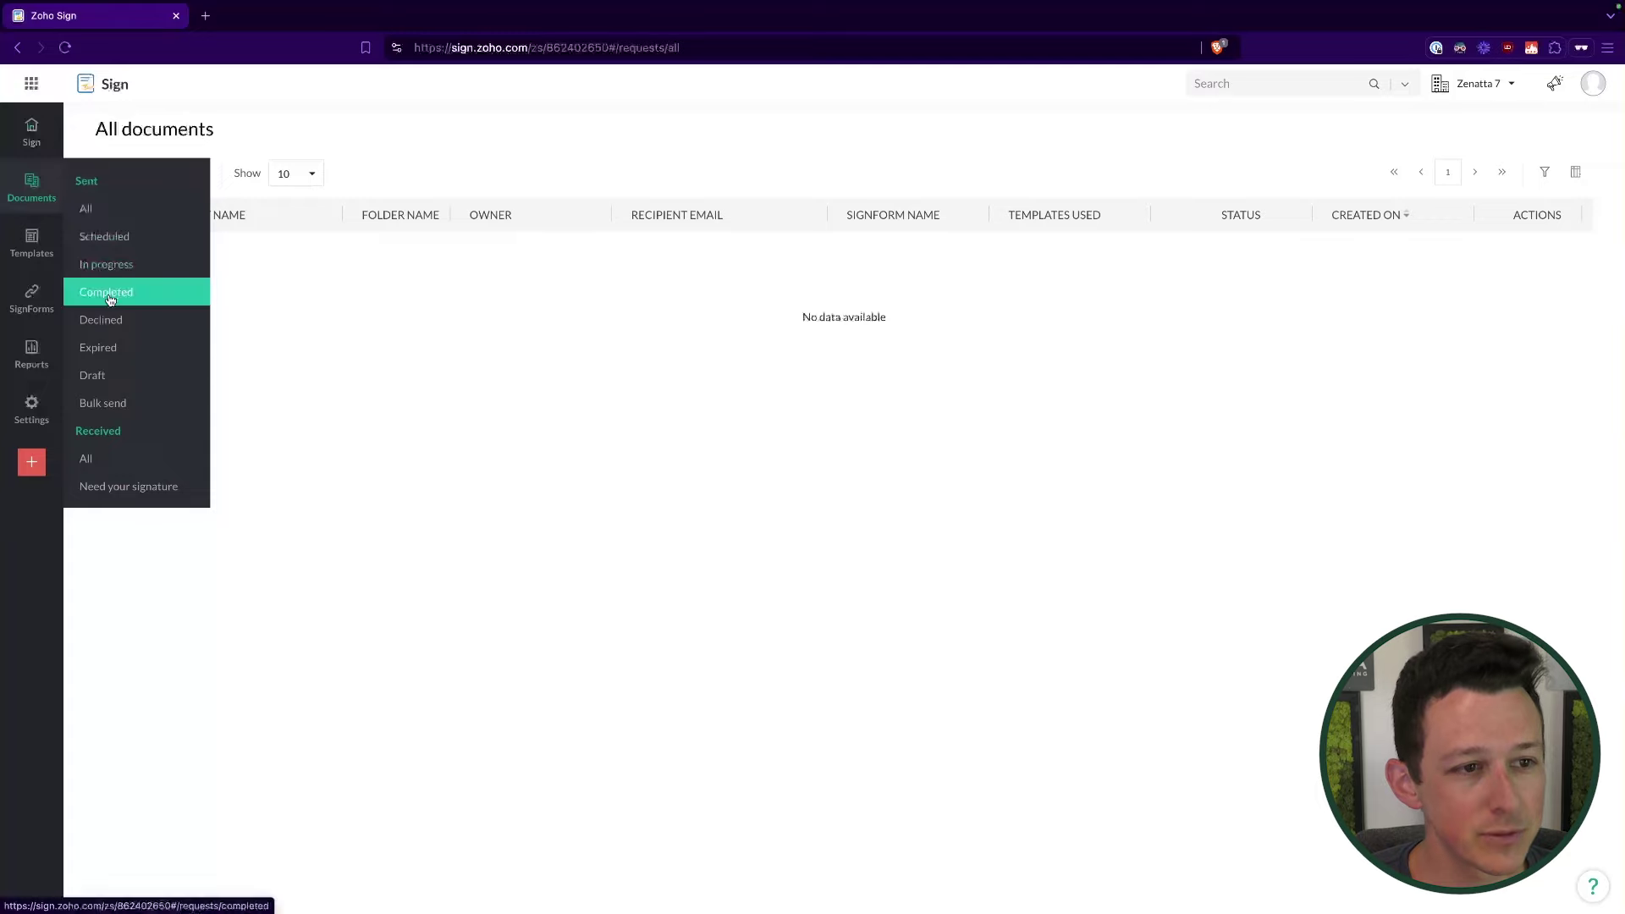
pyautogui.click(119, 252)
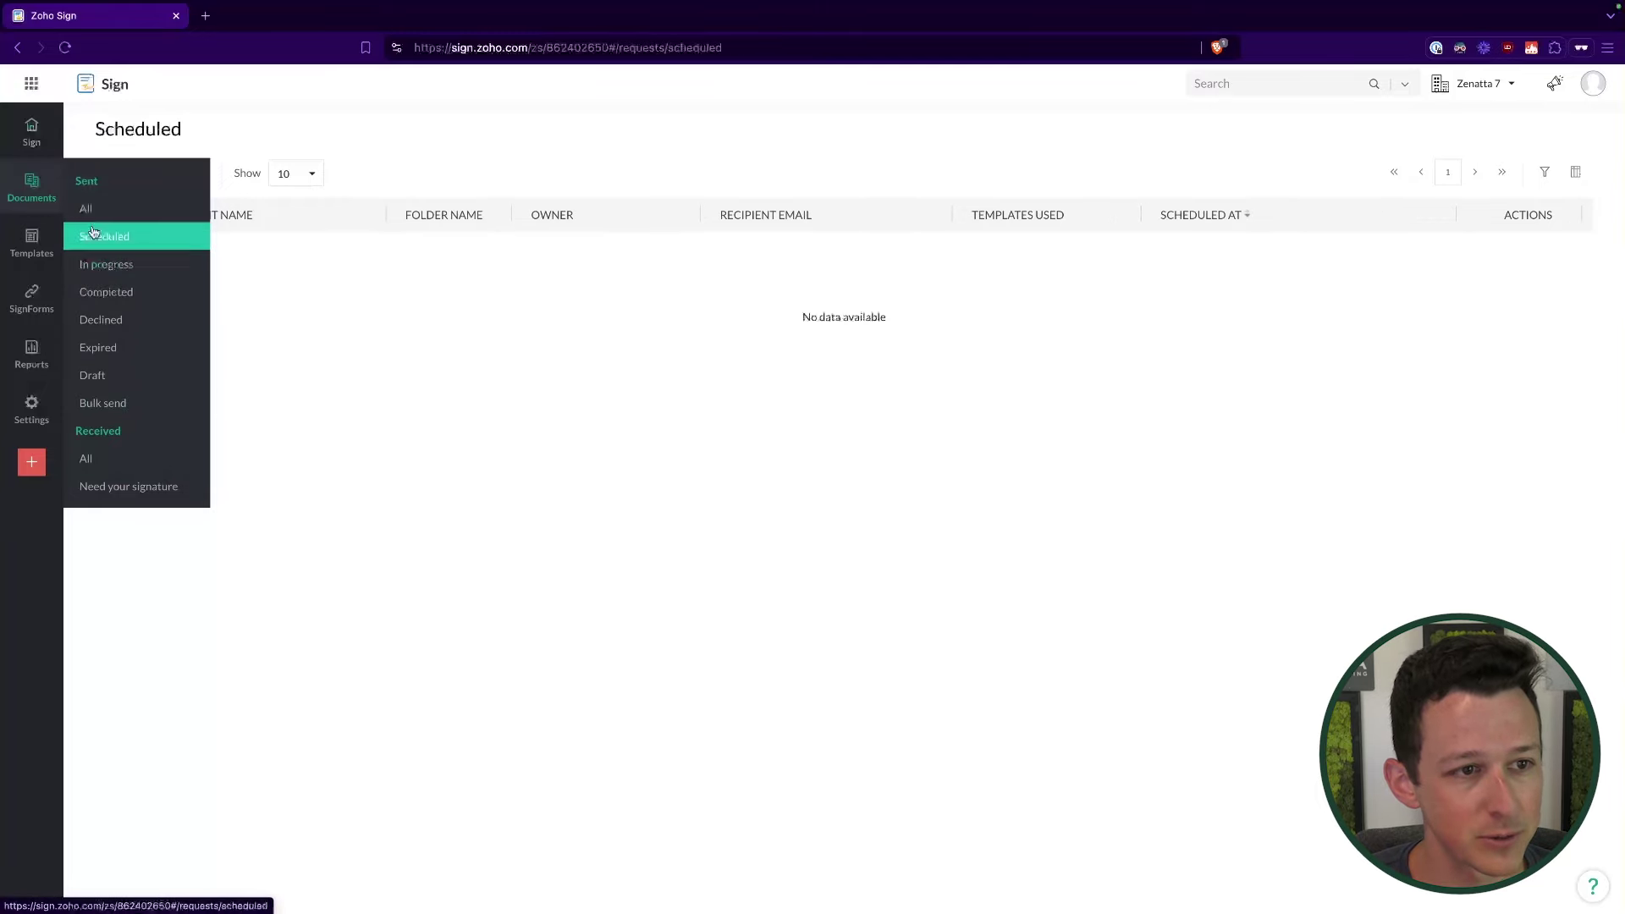
pyautogui.click(112, 266)
pyautogui.click(113, 297)
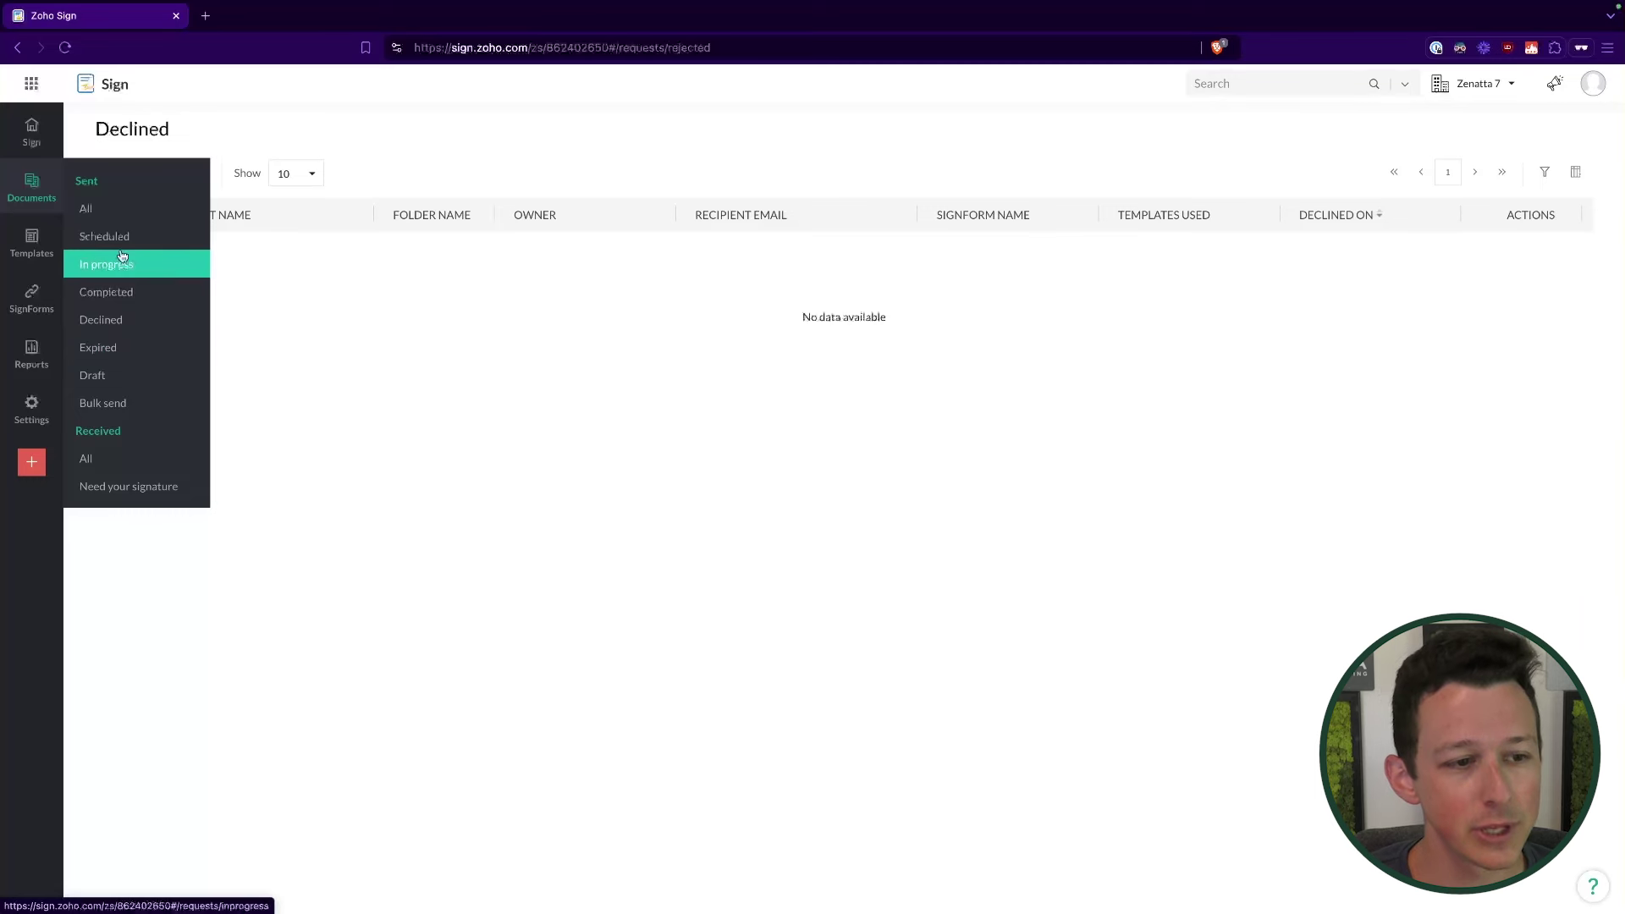
# Step: Revisit the scheduled and all-documents lists, then open SignForms and the organization activity history report
pyautogui.click(105, 236)
pyautogui.click(87, 208)
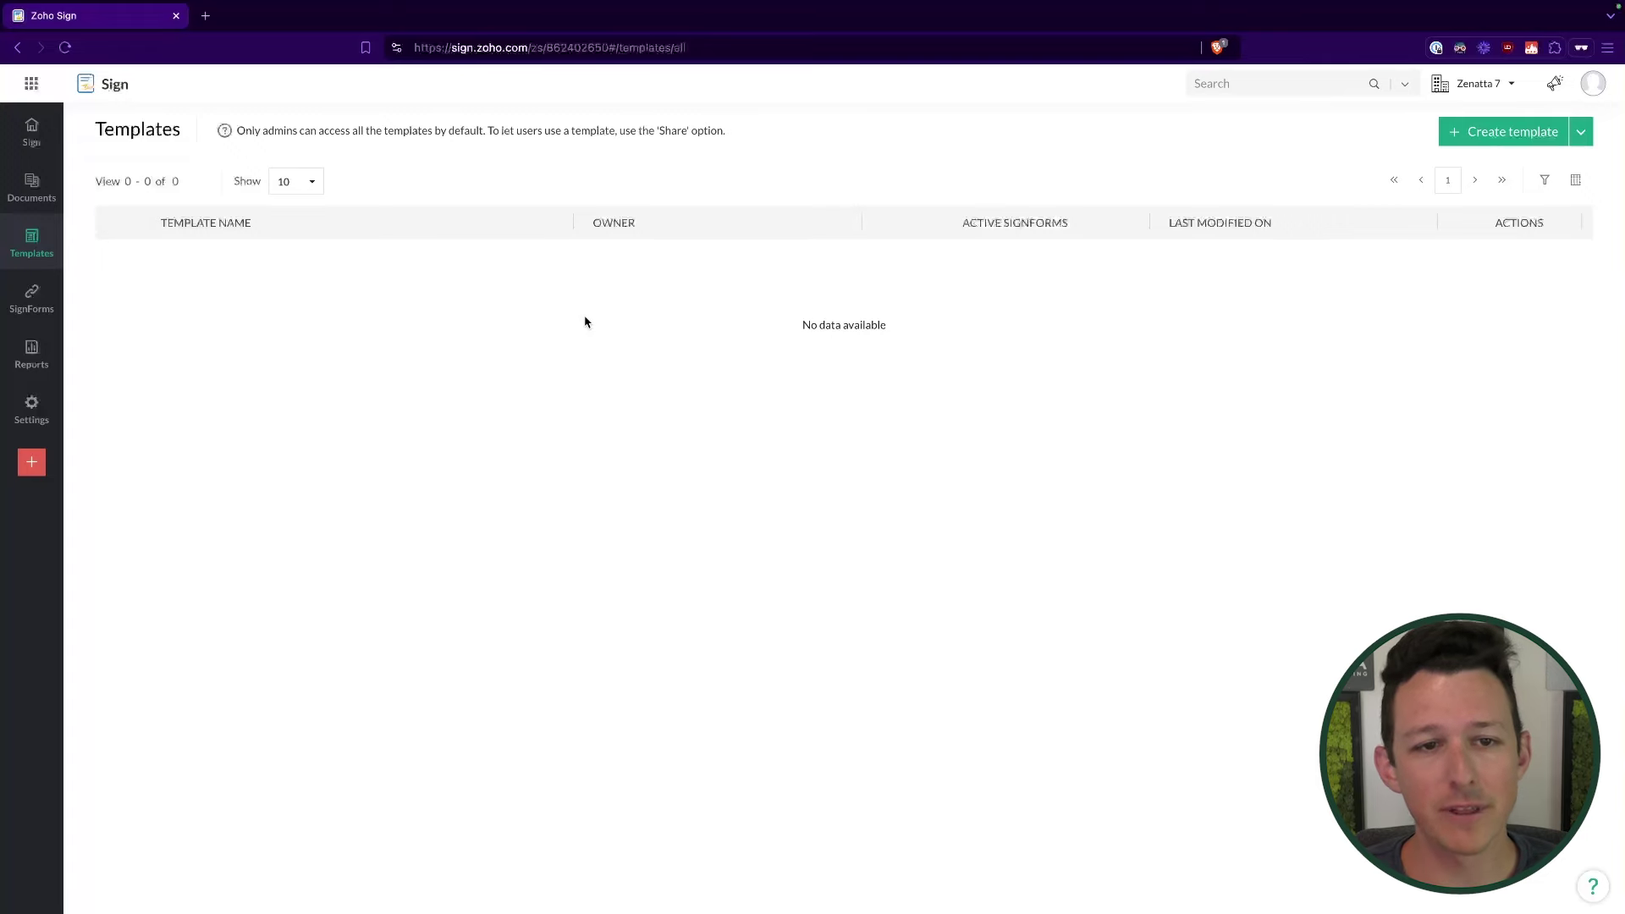
pyautogui.hotkey('ctrl', 'Left')
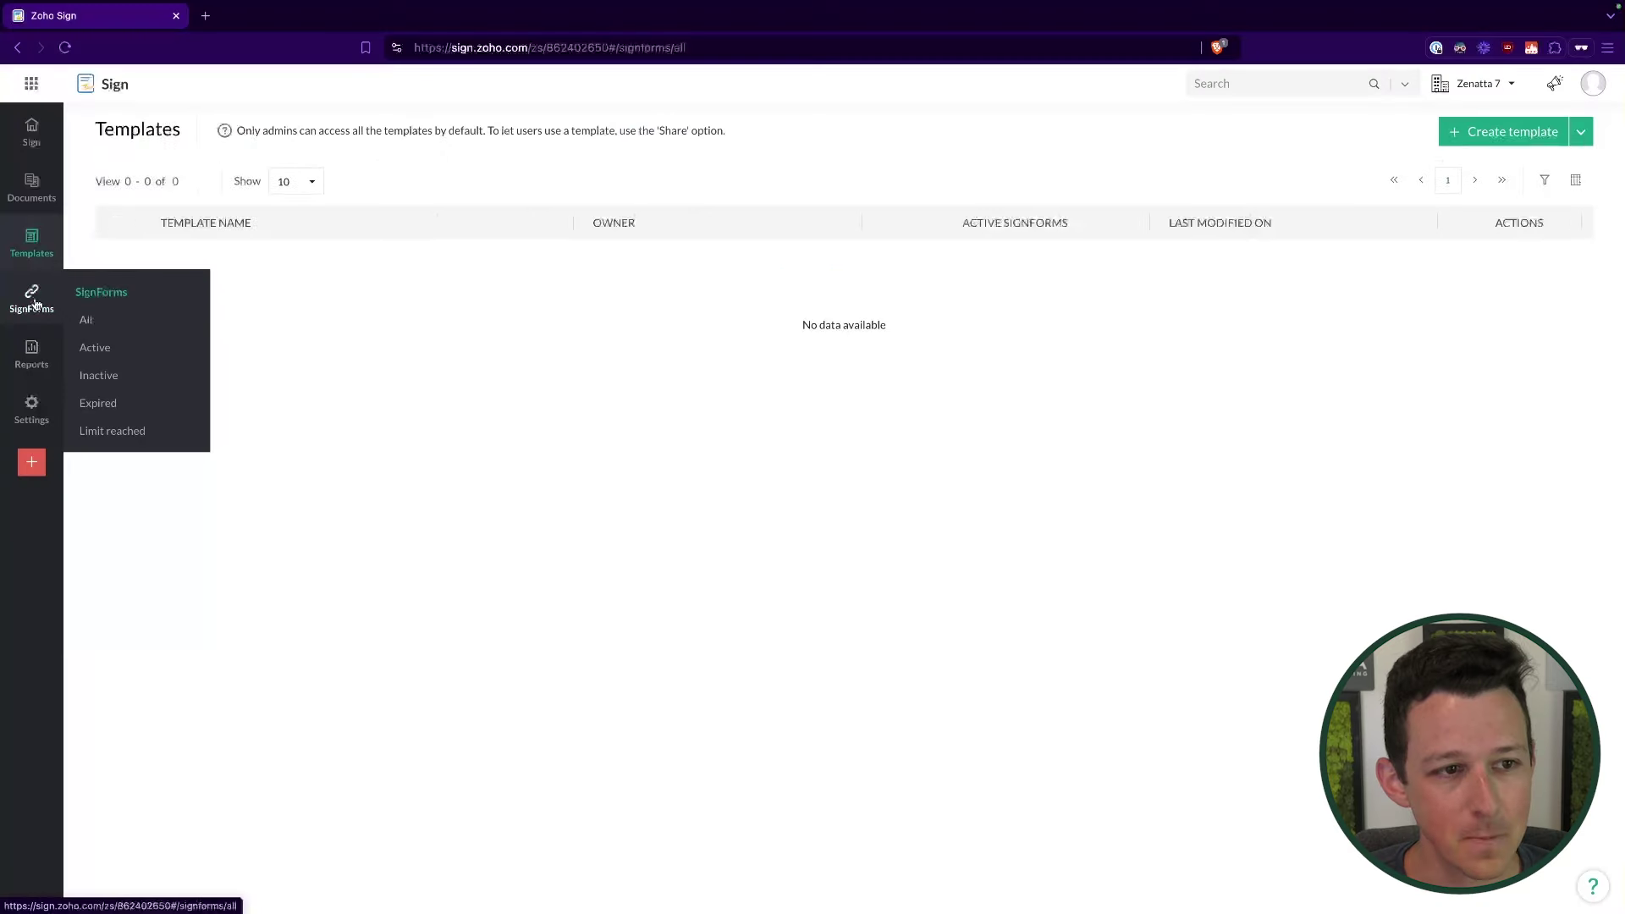
pyautogui.click(31, 296)
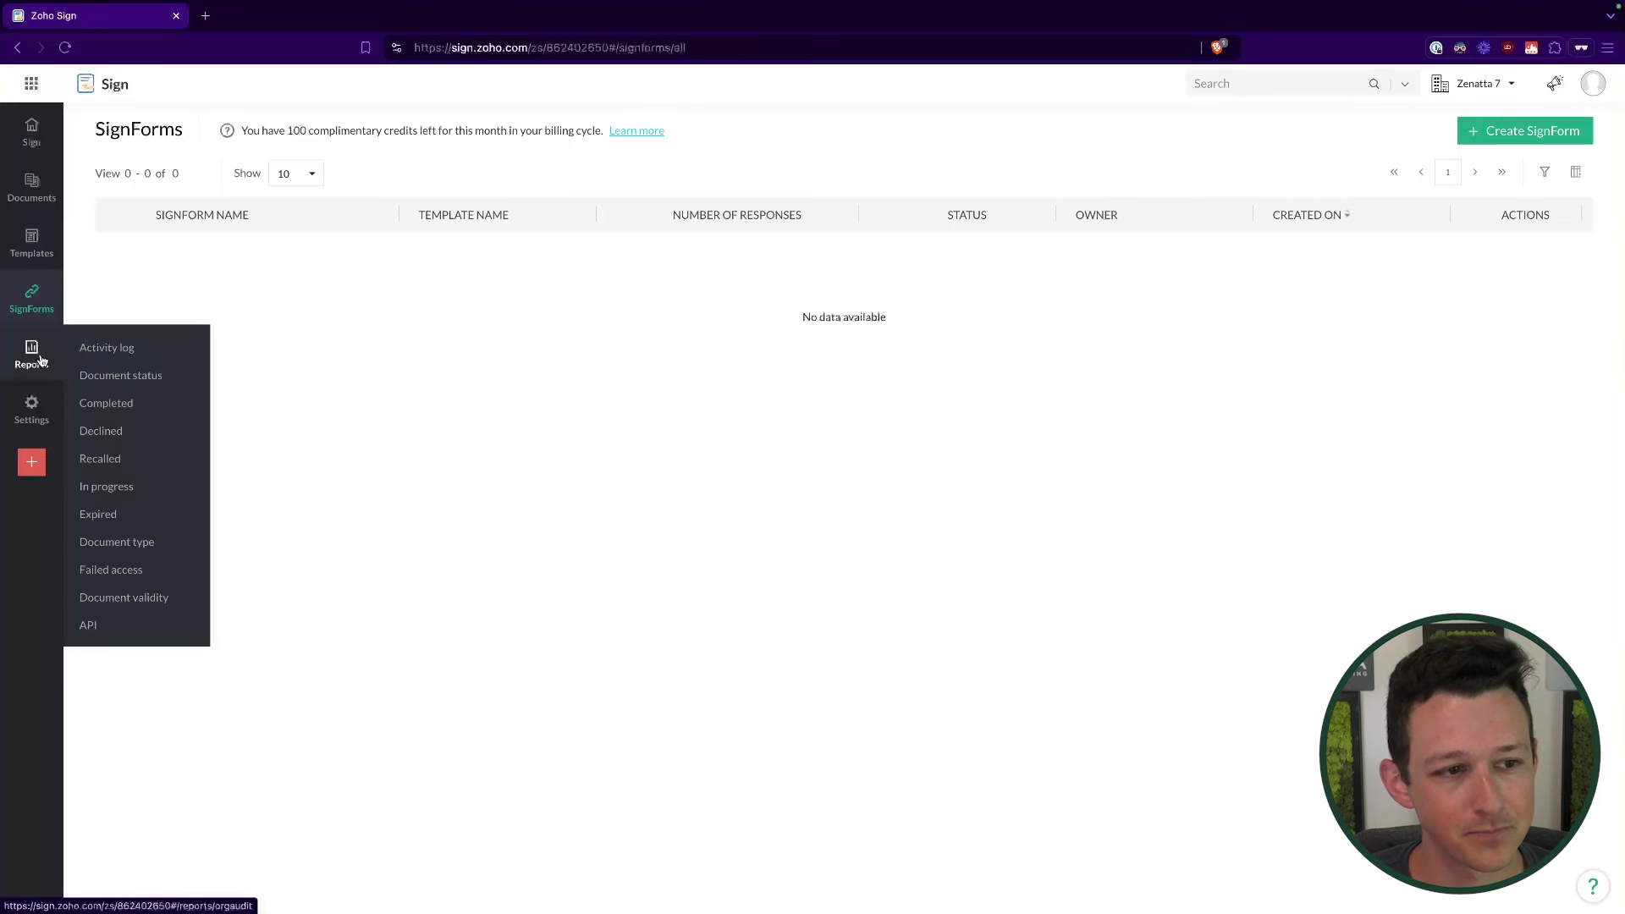
pyautogui.click(40, 361)
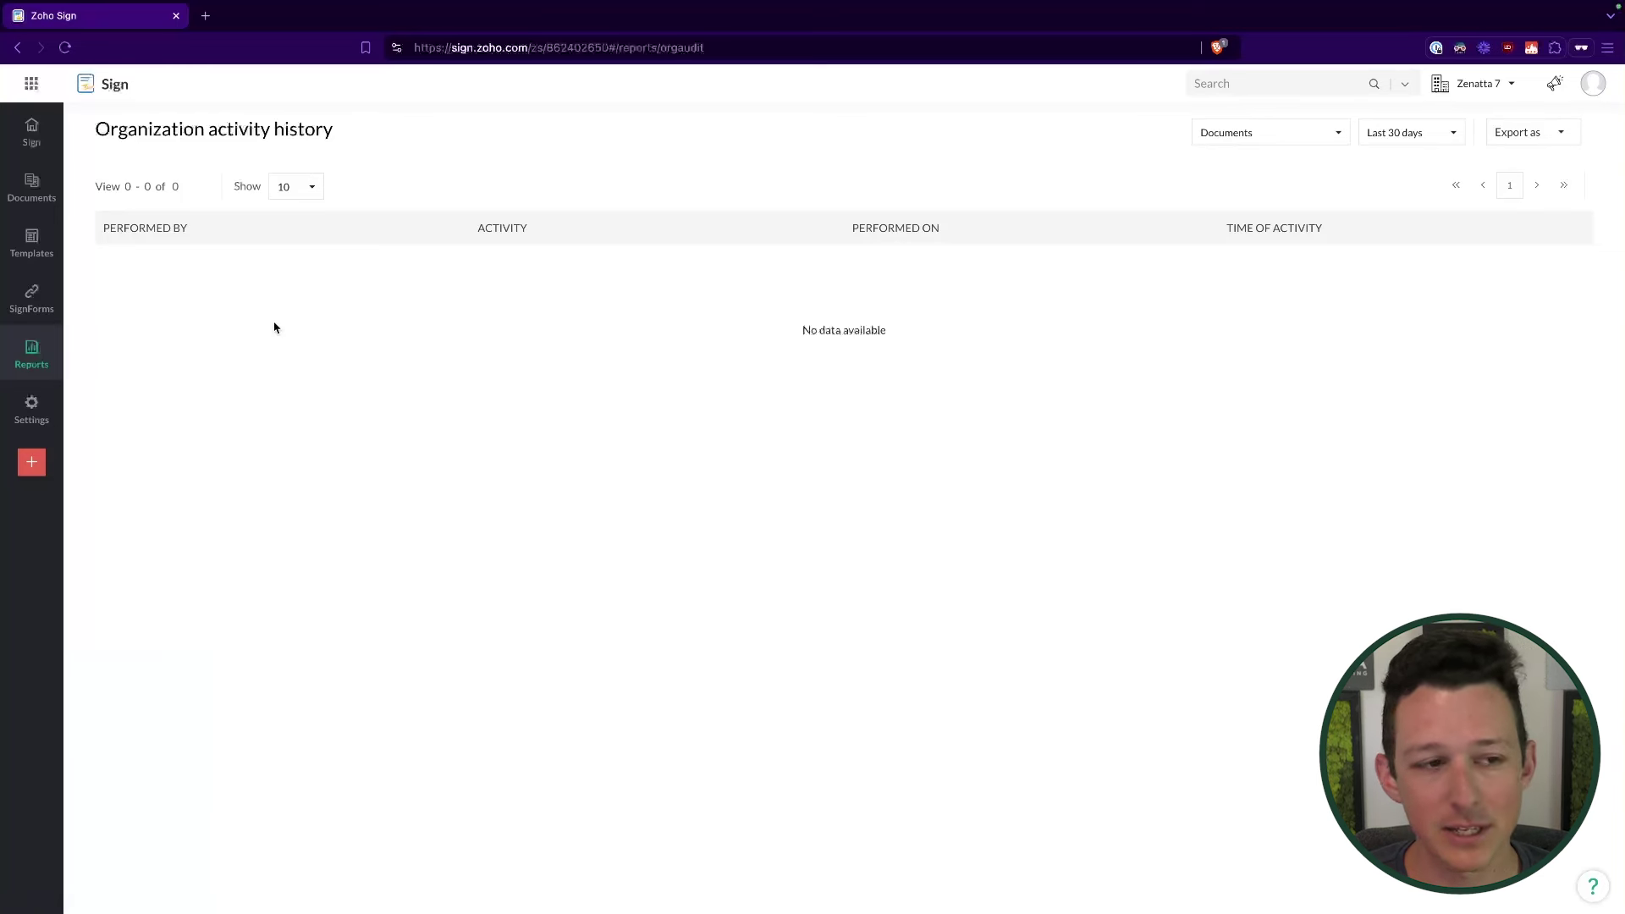
# Step: Open the Completed documents, API usage and Document validity reports, all showing no data
pyautogui.moveTo(33, 351)
pyautogui.click(105, 403)
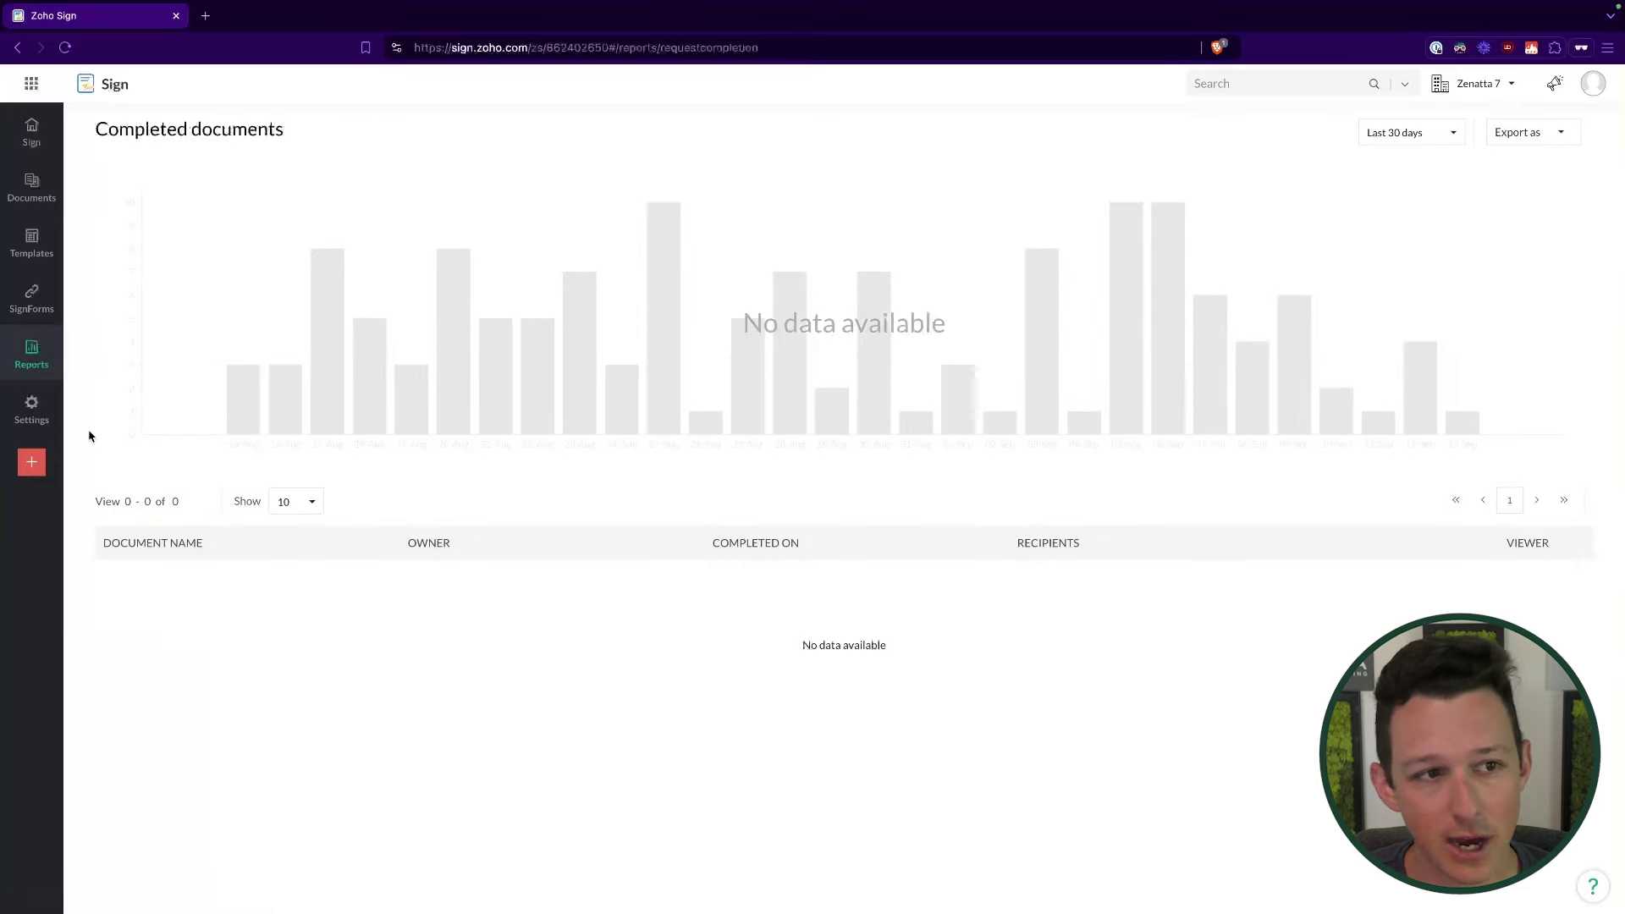
pyautogui.moveTo(34, 354)
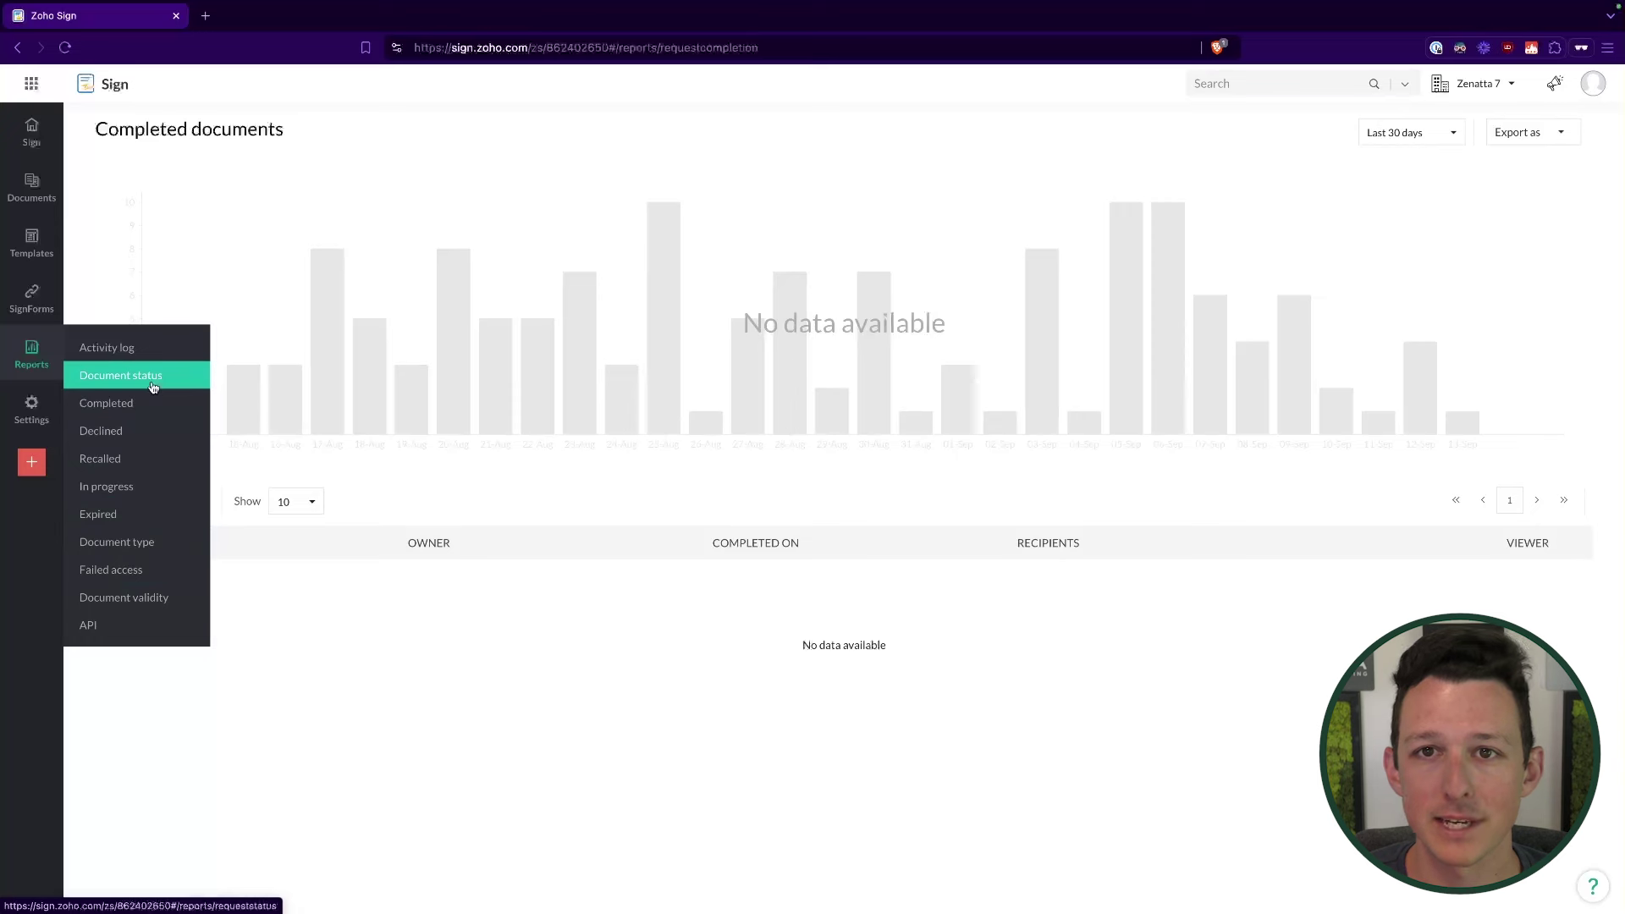
pyautogui.click(150, 626)
pyautogui.click(145, 597)
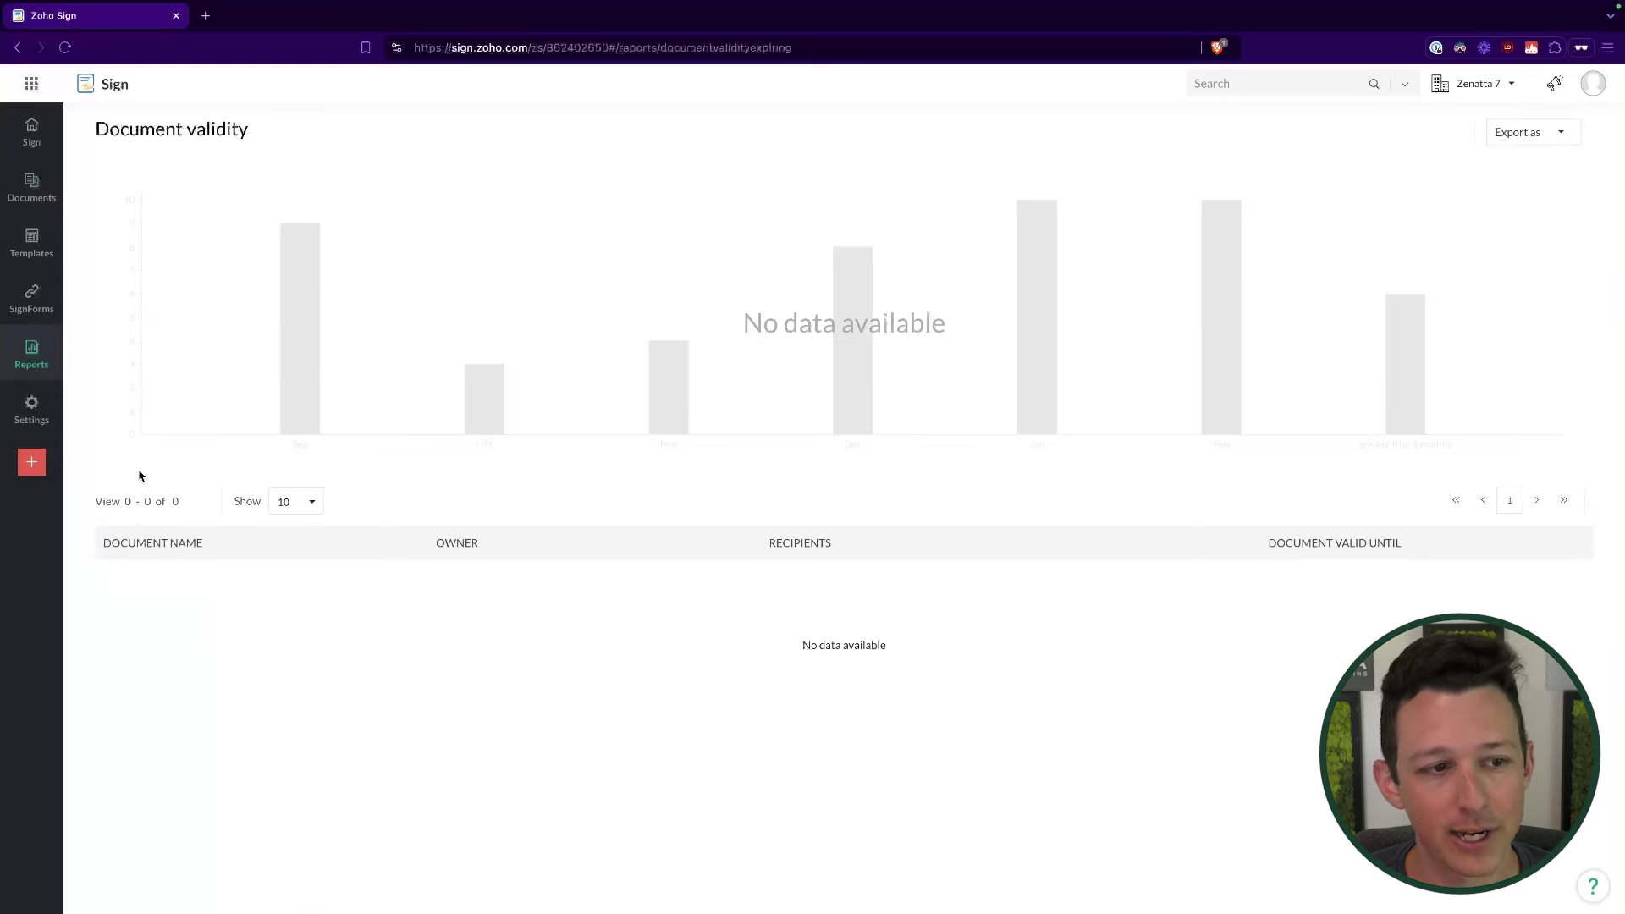
# Step: In My profile, save a handwritten-style signature with matching initials
pyautogui.click(34, 408)
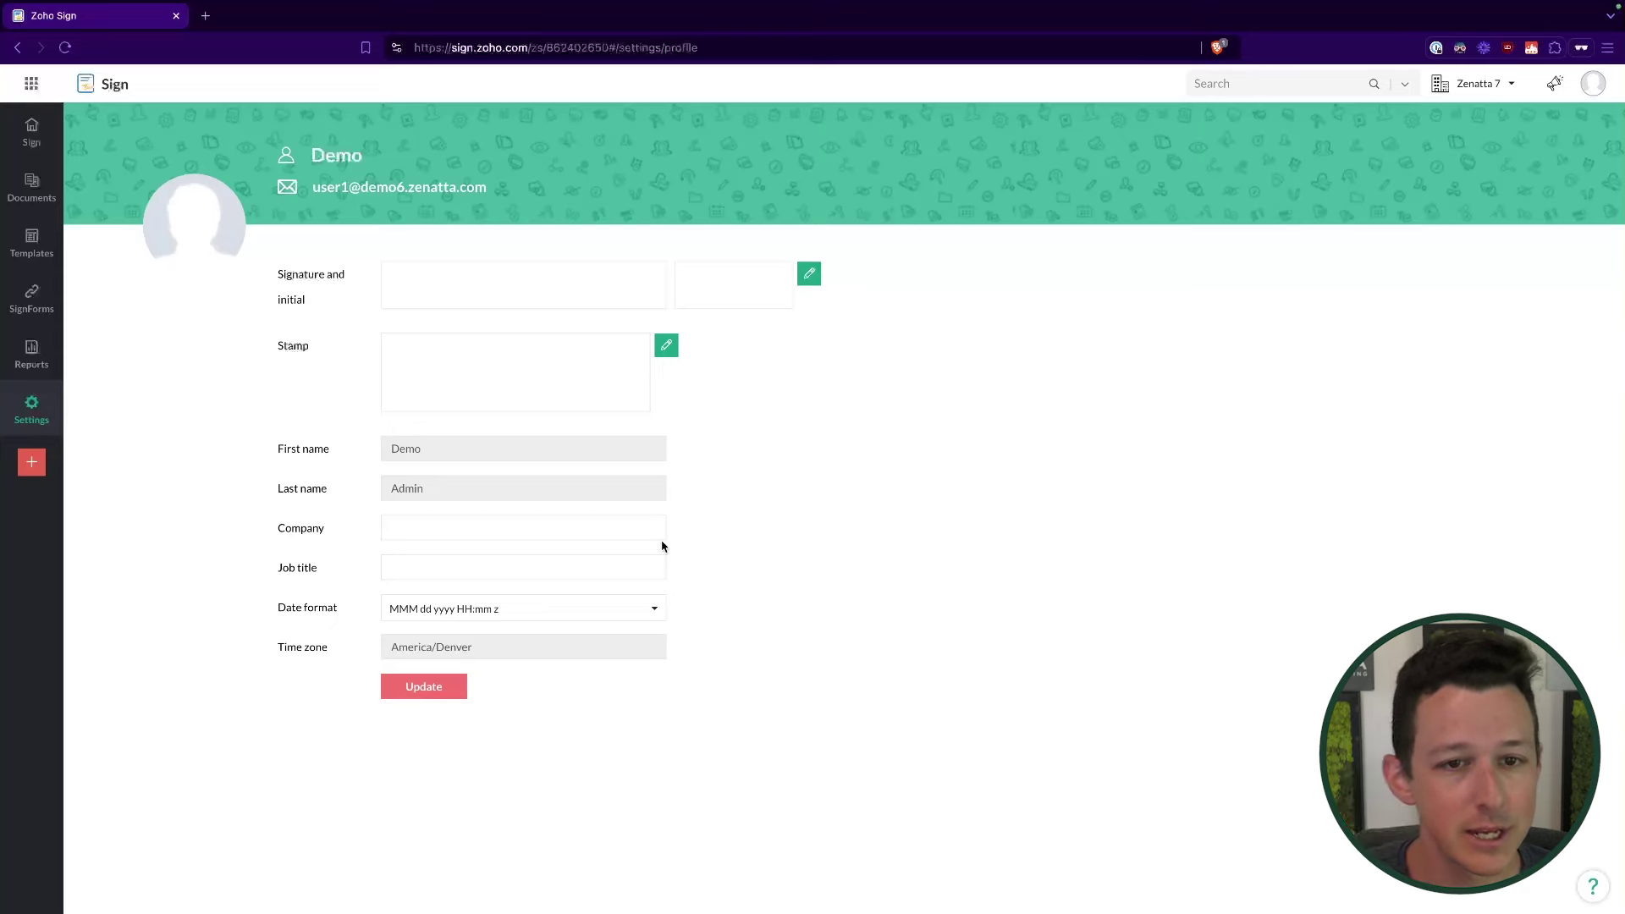
pyautogui.click(810, 275)
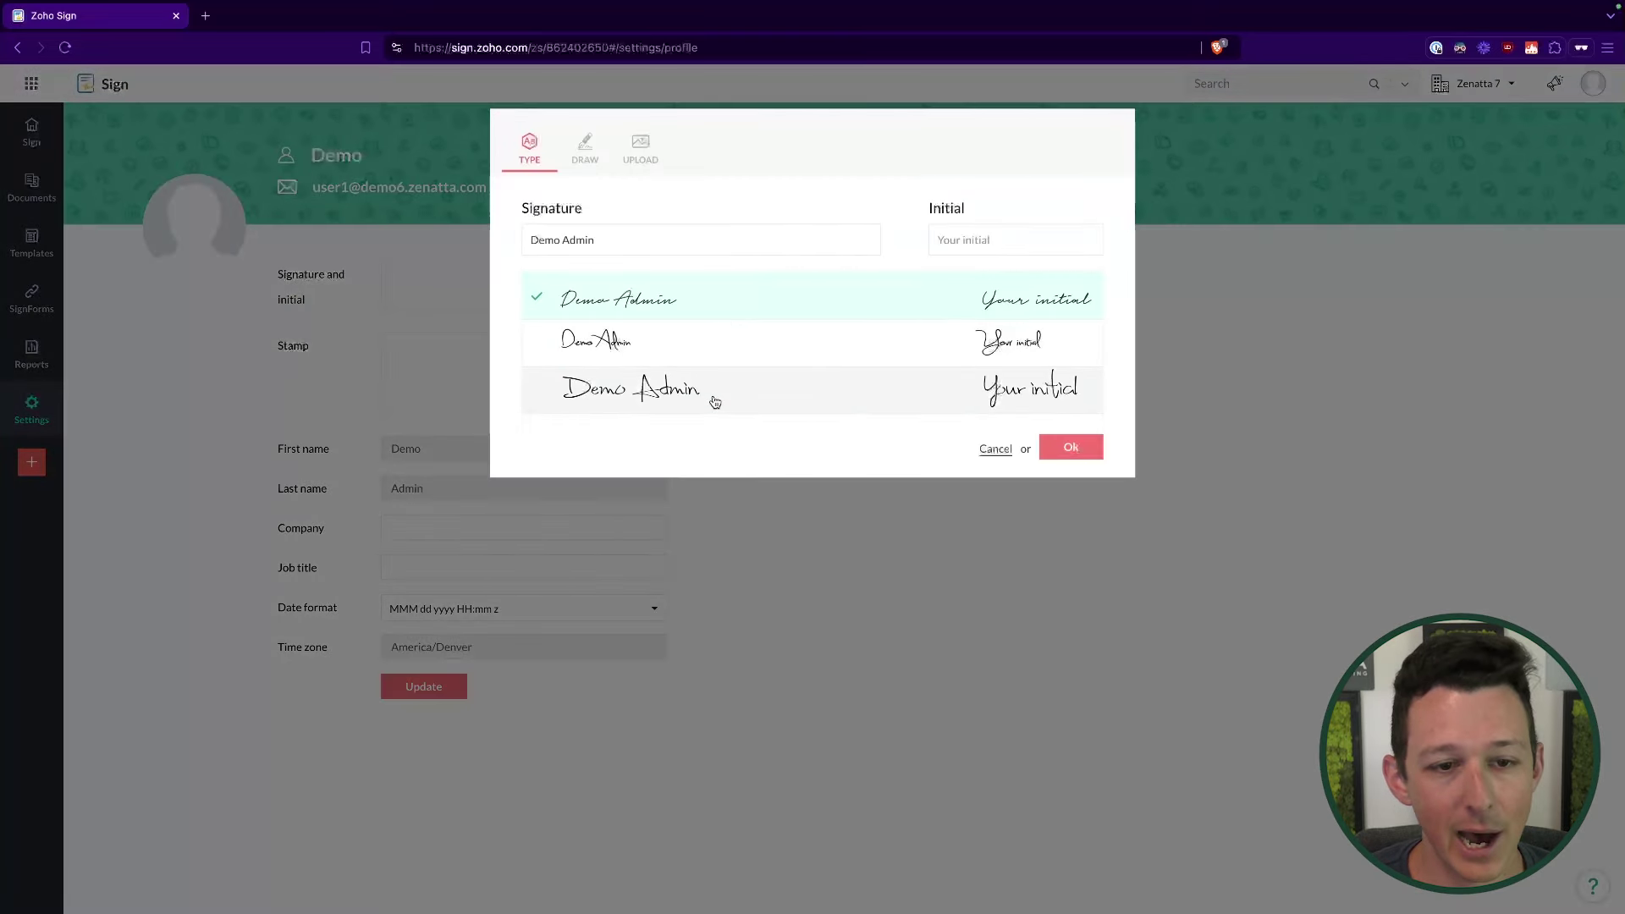
pyautogui.click(1032, 241)
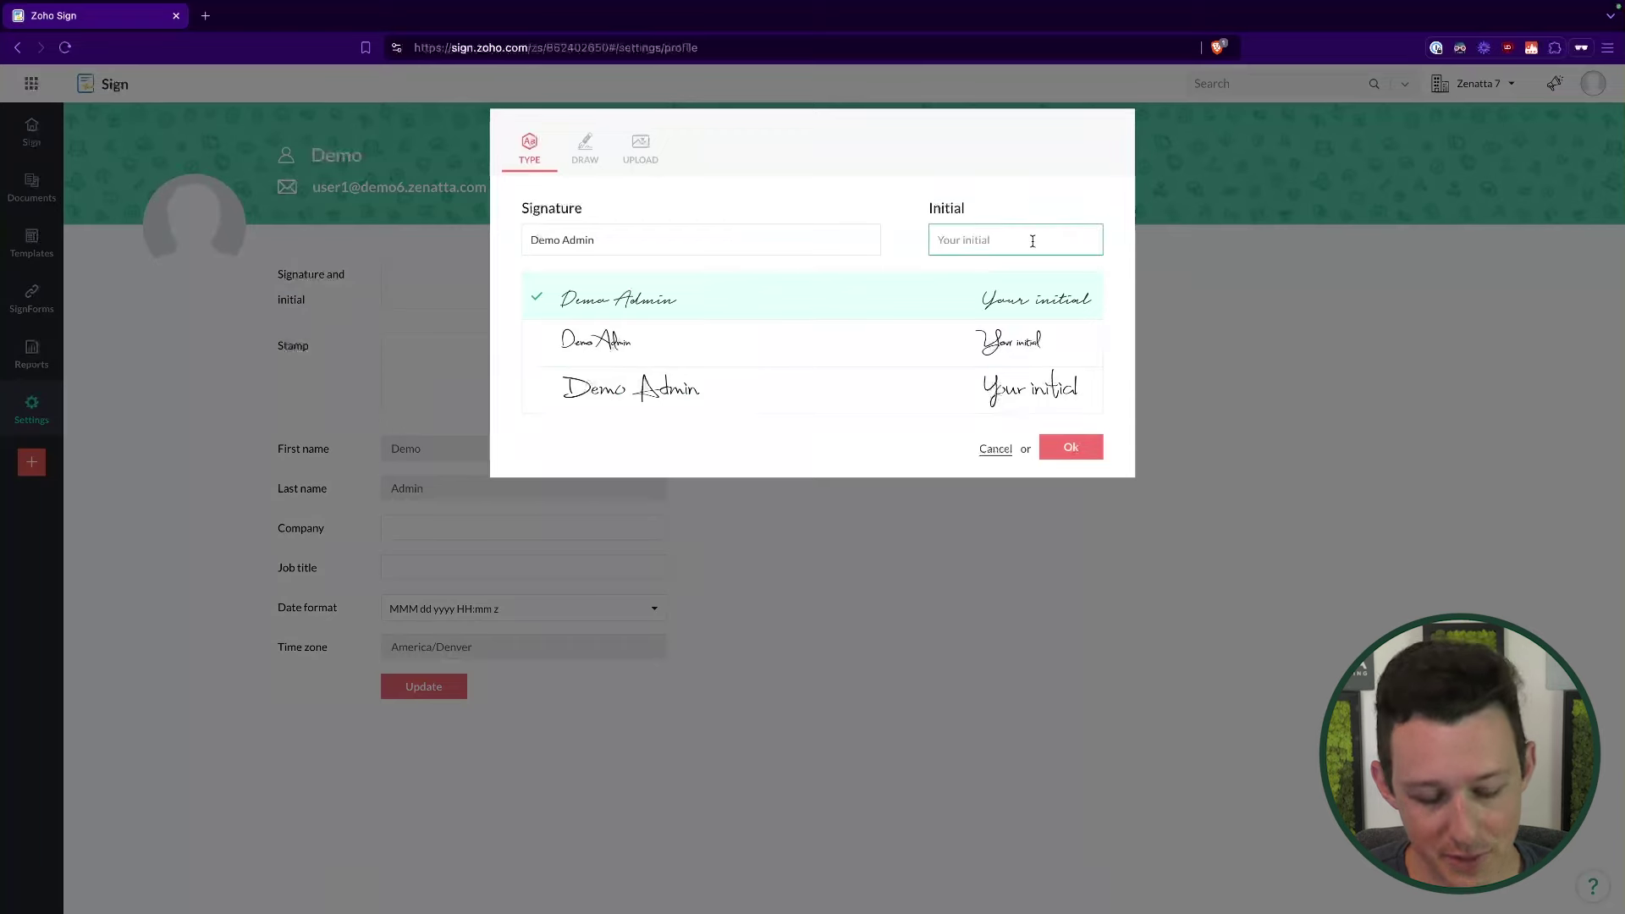
pyautogui.click(1060, 445)
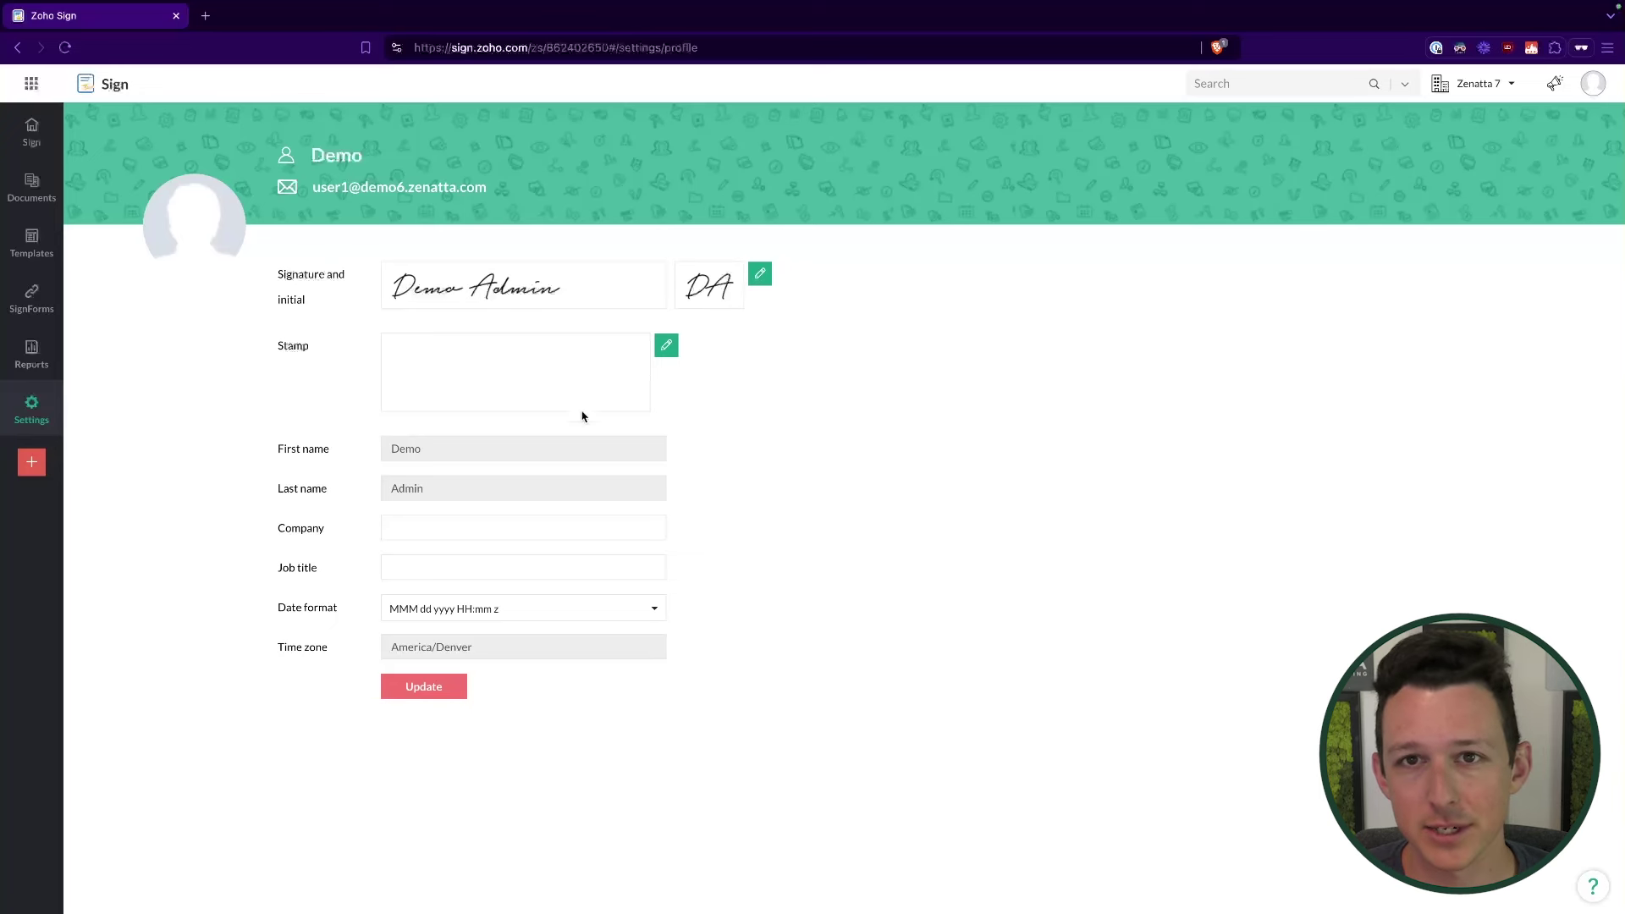
# Step: Open the Integrations settings and scroll through the integration categories
pyautogui.moveTo(63, 412)
pyautogui.click(103, 461)
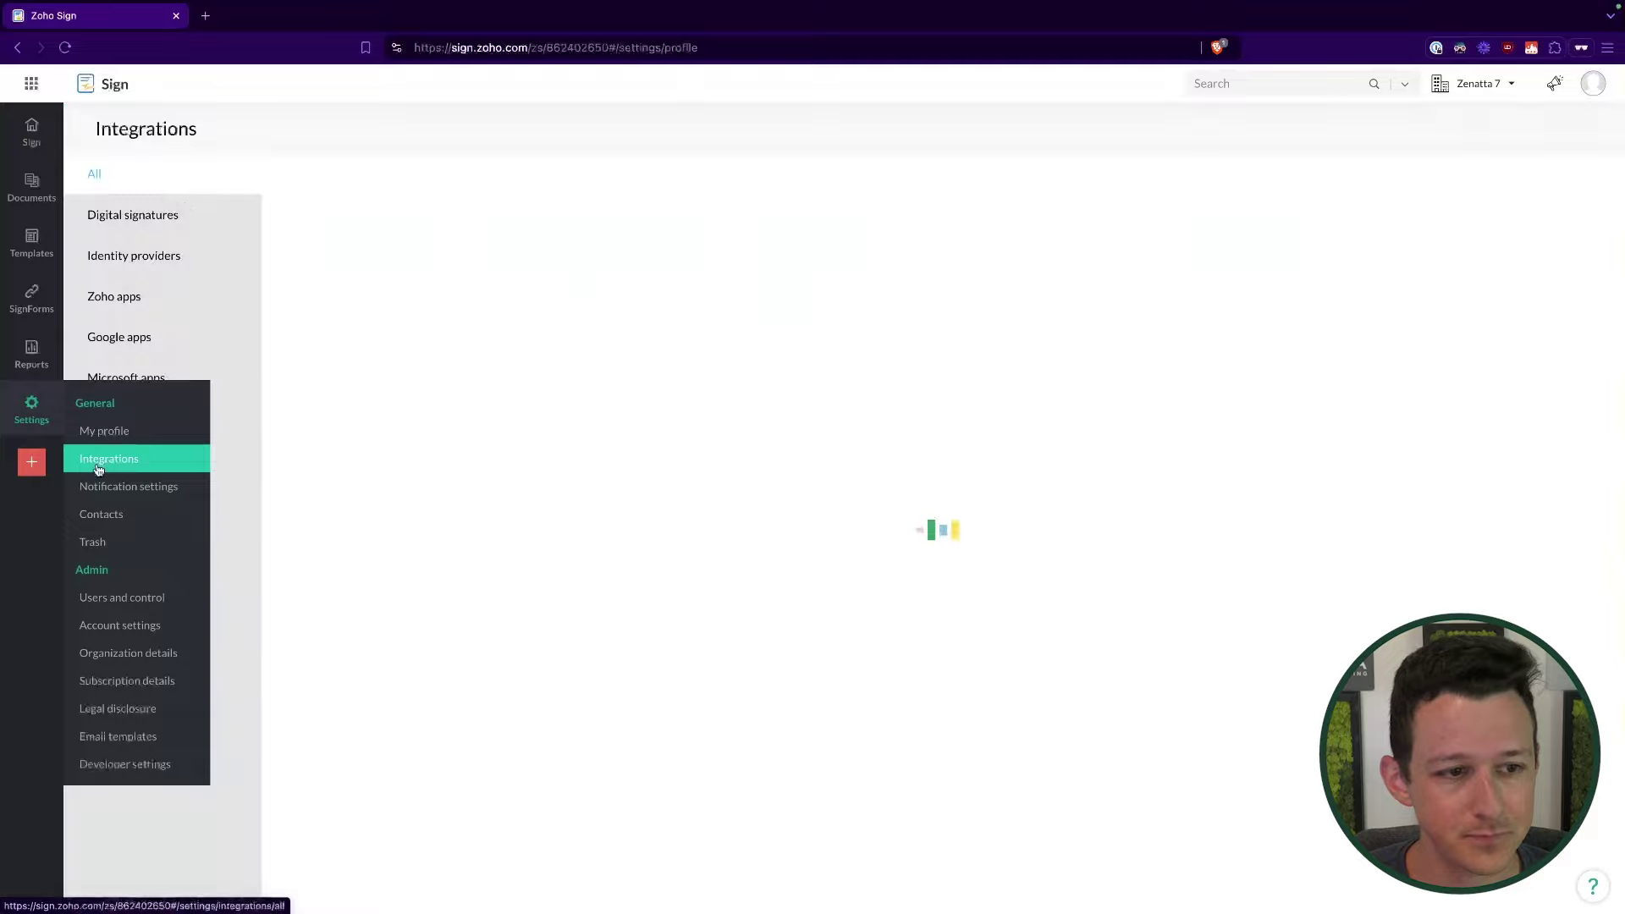
pyautogui.scroll(-1, 651, 305)
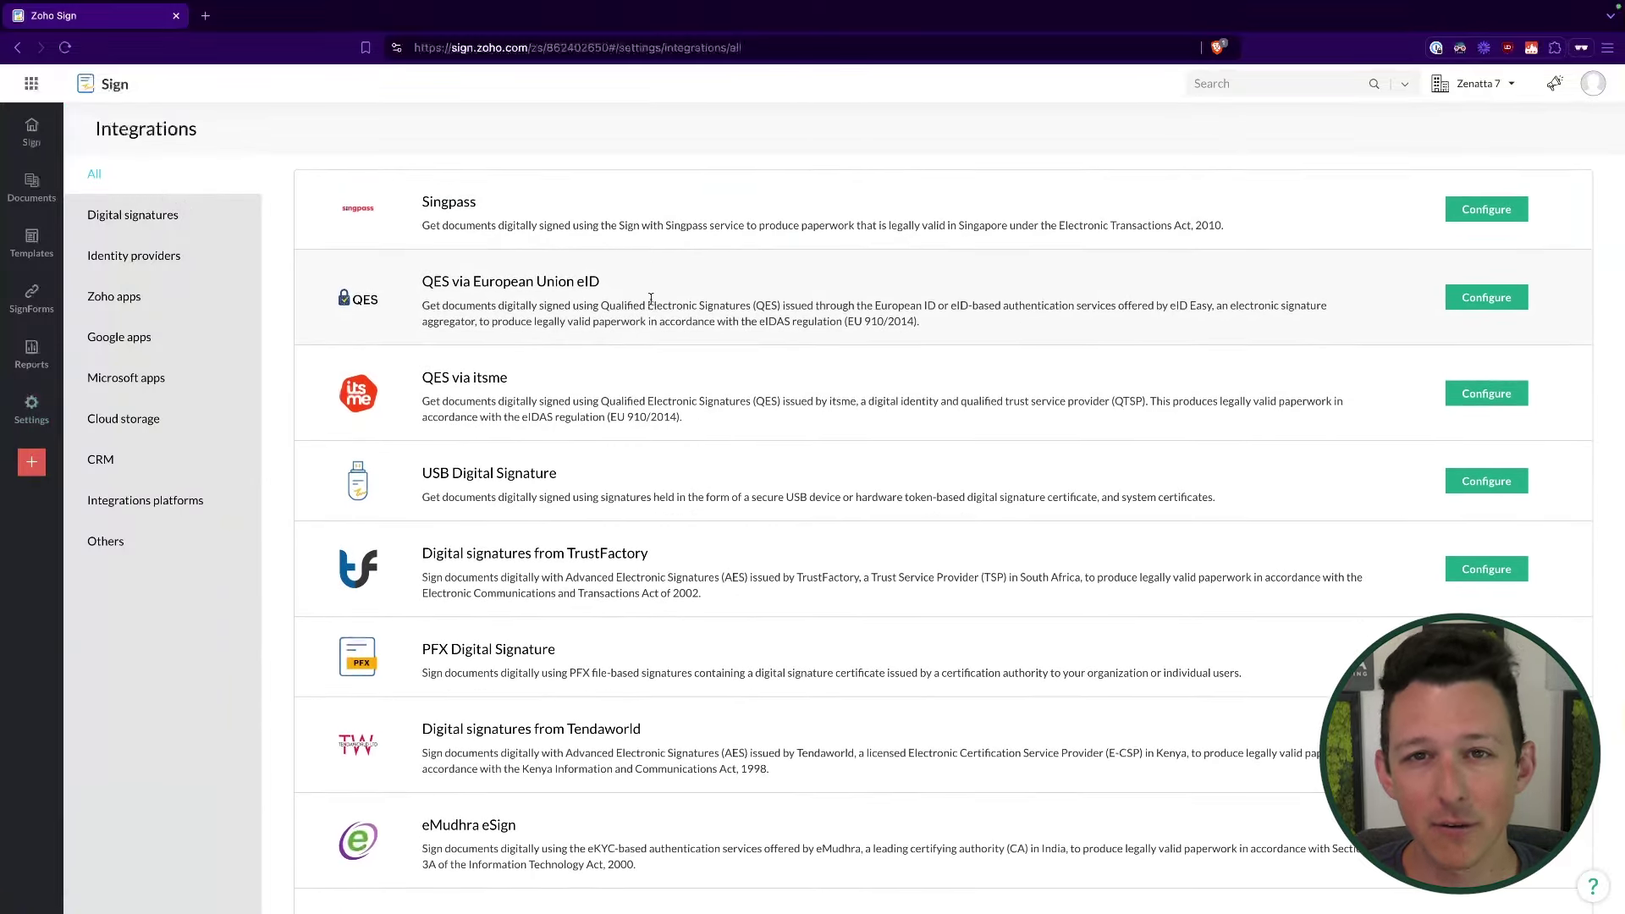
pyautogui.scroll(-1, 651, 298)
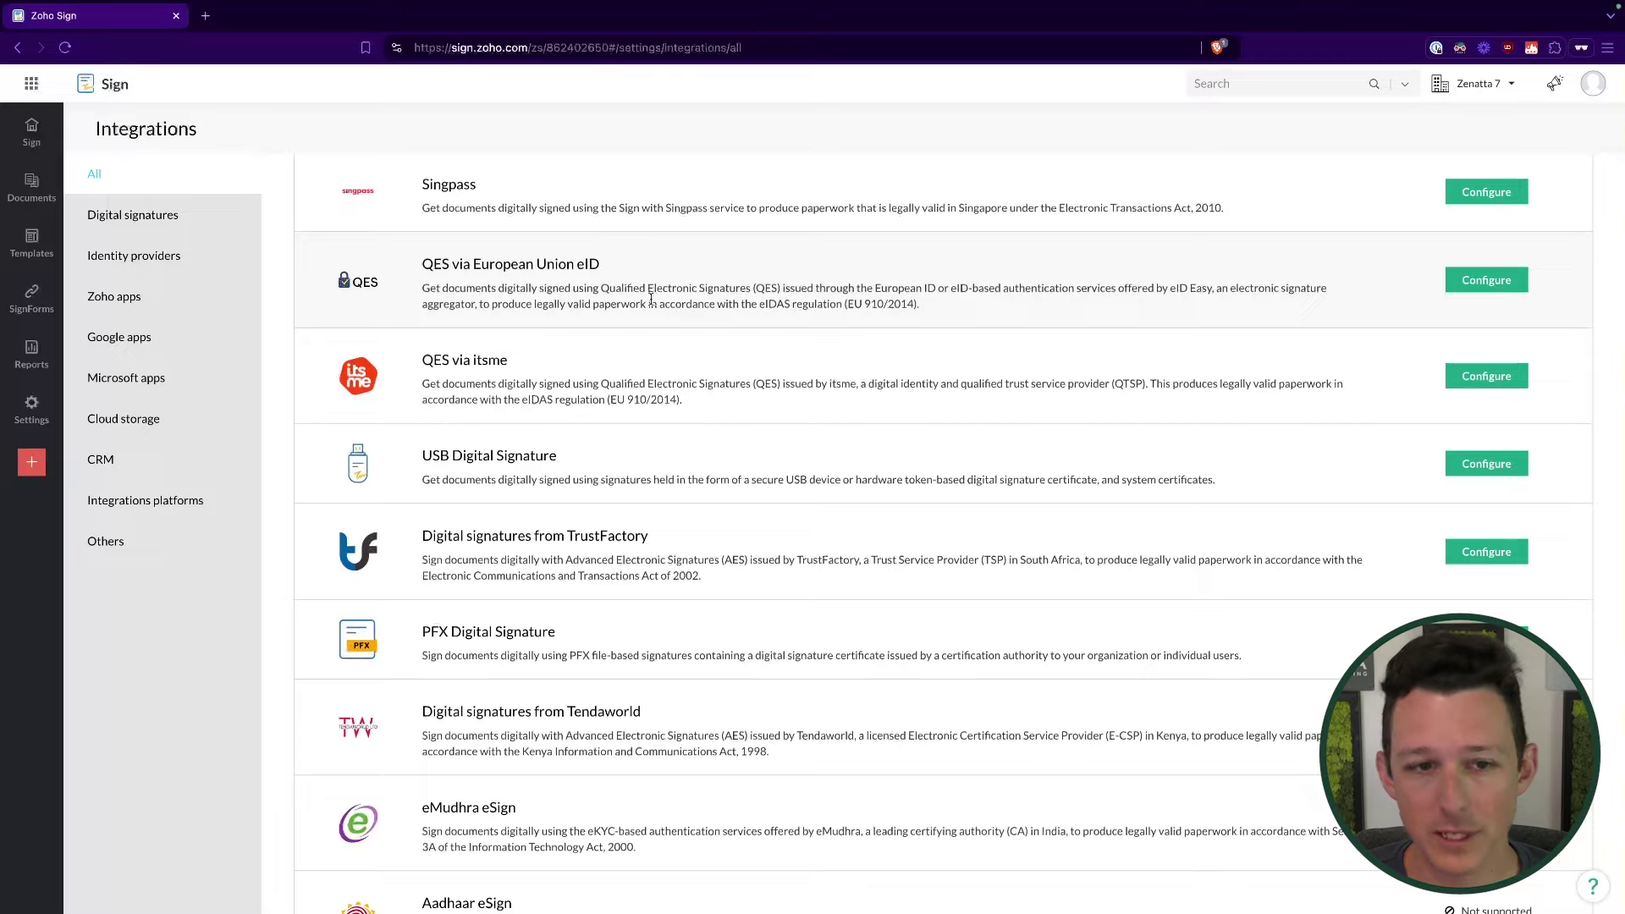
# Step: Browse the Digital signatures integrations, then switch to the Identity providers list
pyautogui.click(216, 220)
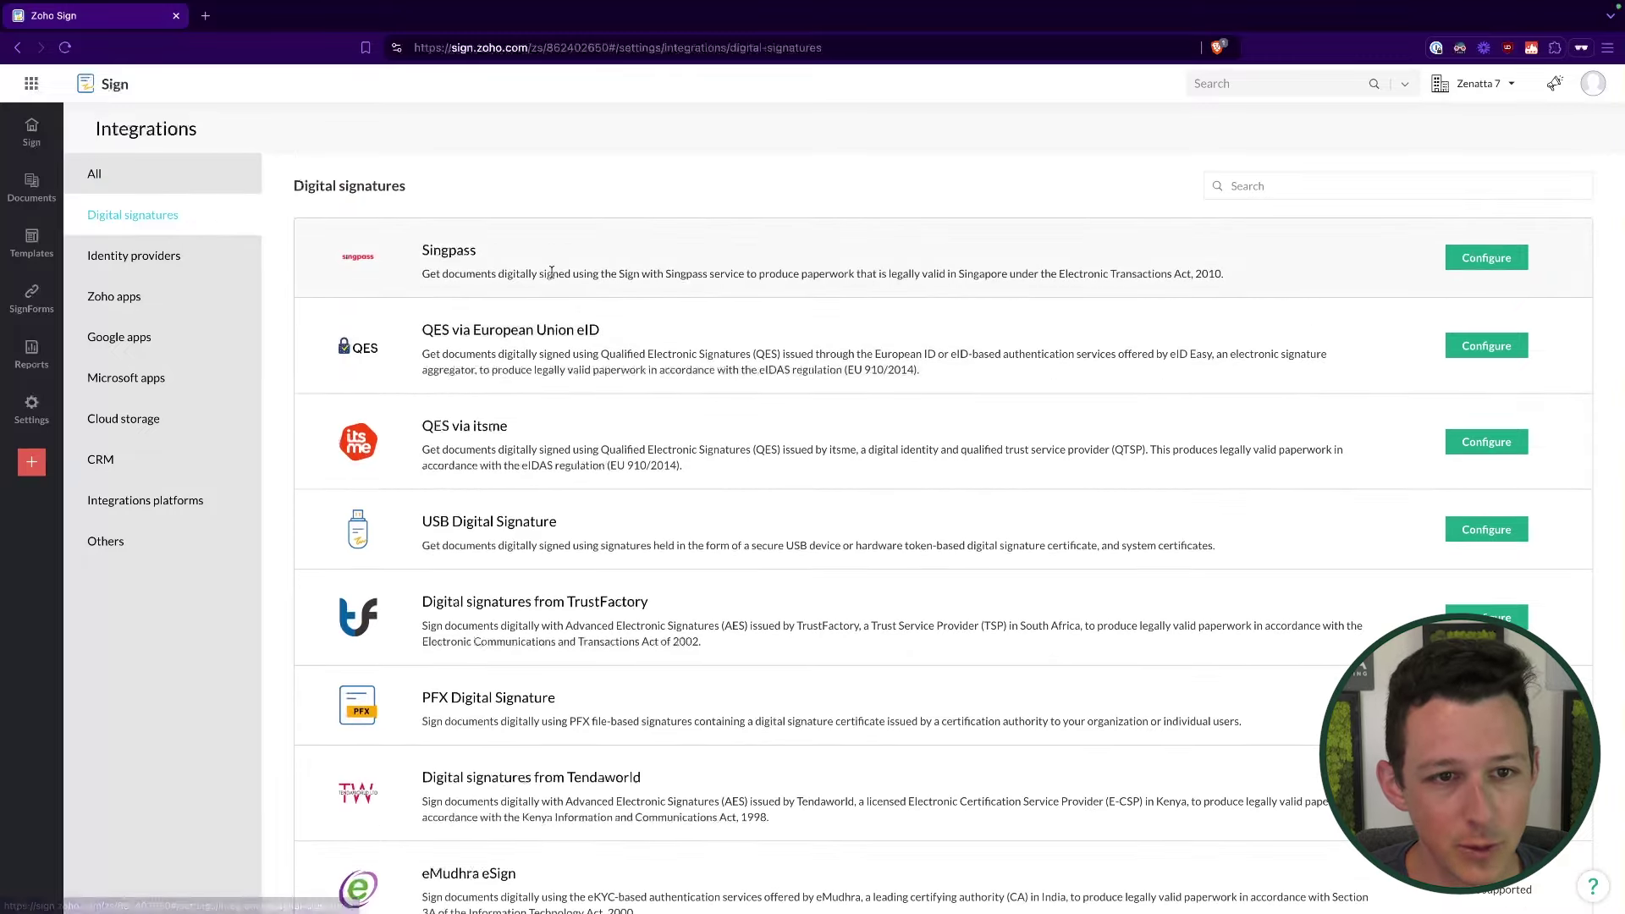
pyautogui.scroll(-1, 551, 264)
pyautogui.scroll(-1, 571, 370)
pyautogui.scroll(-5, 572, 369)
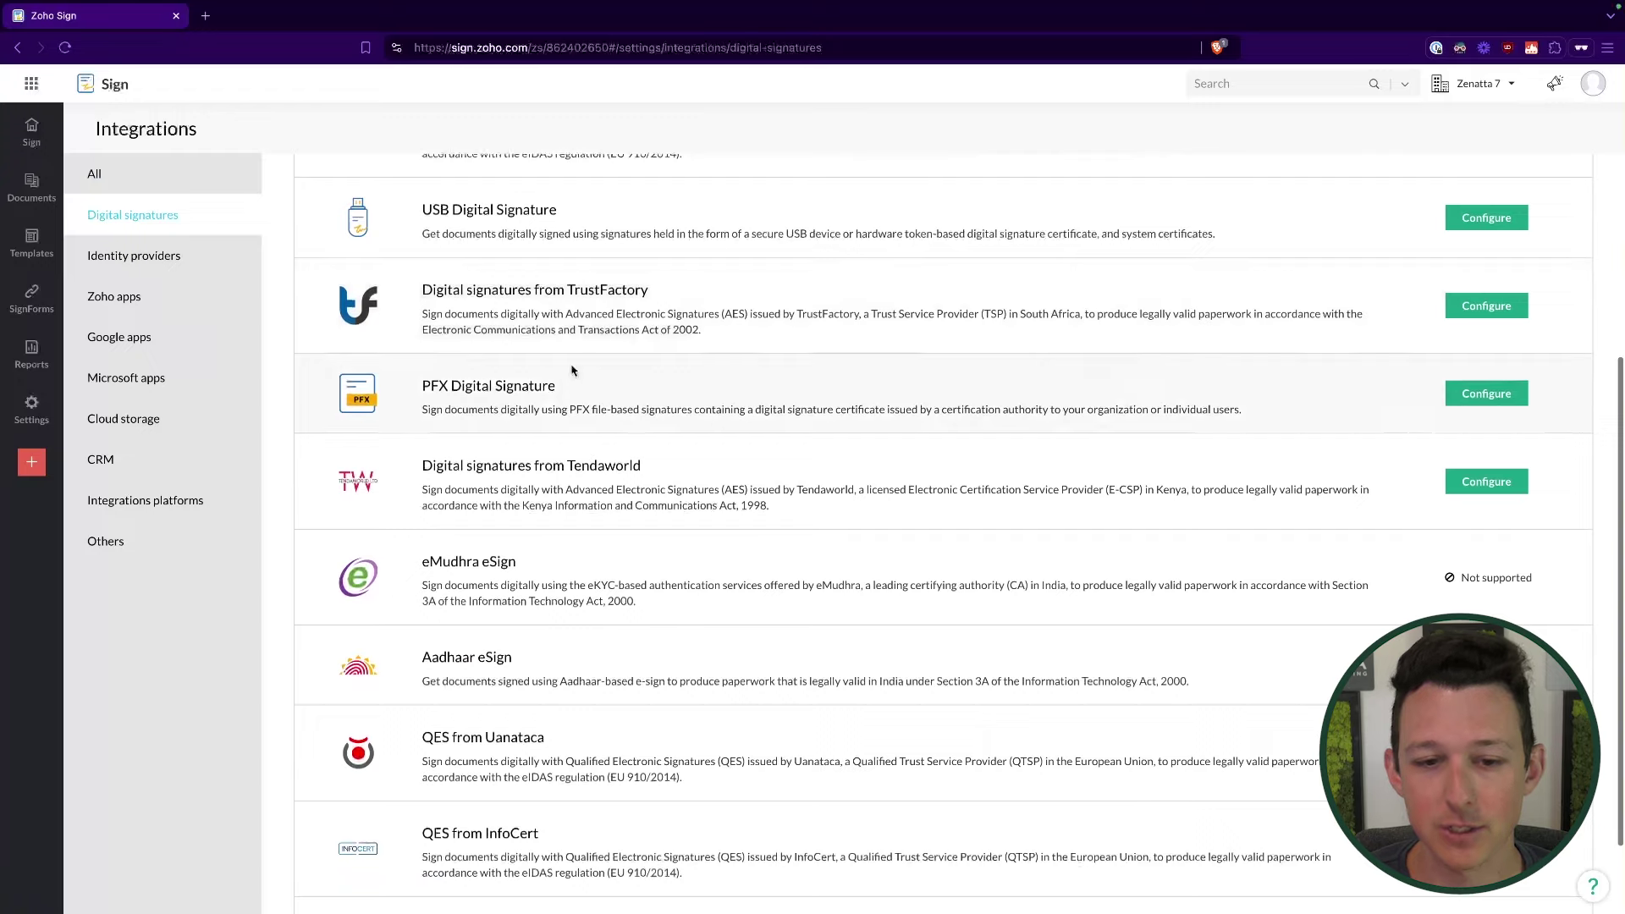
pyautogui.scroll(3, 572, 368)
pyautogui.scroll(-1, 571, 369)
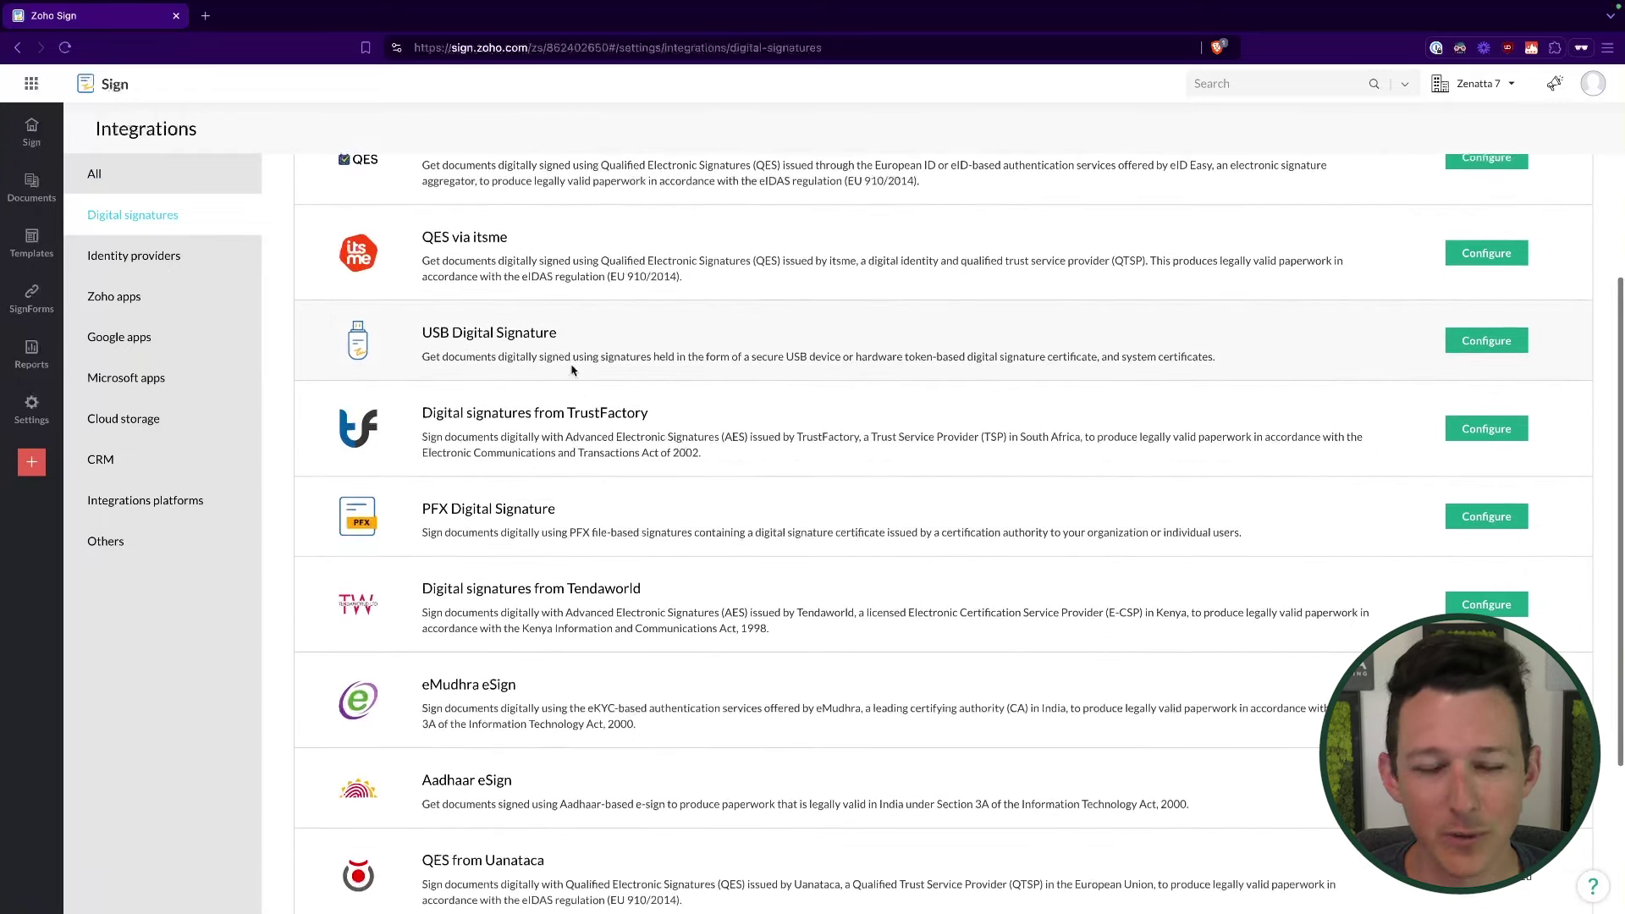
pyautogui.scroll(-1, 573, 365)
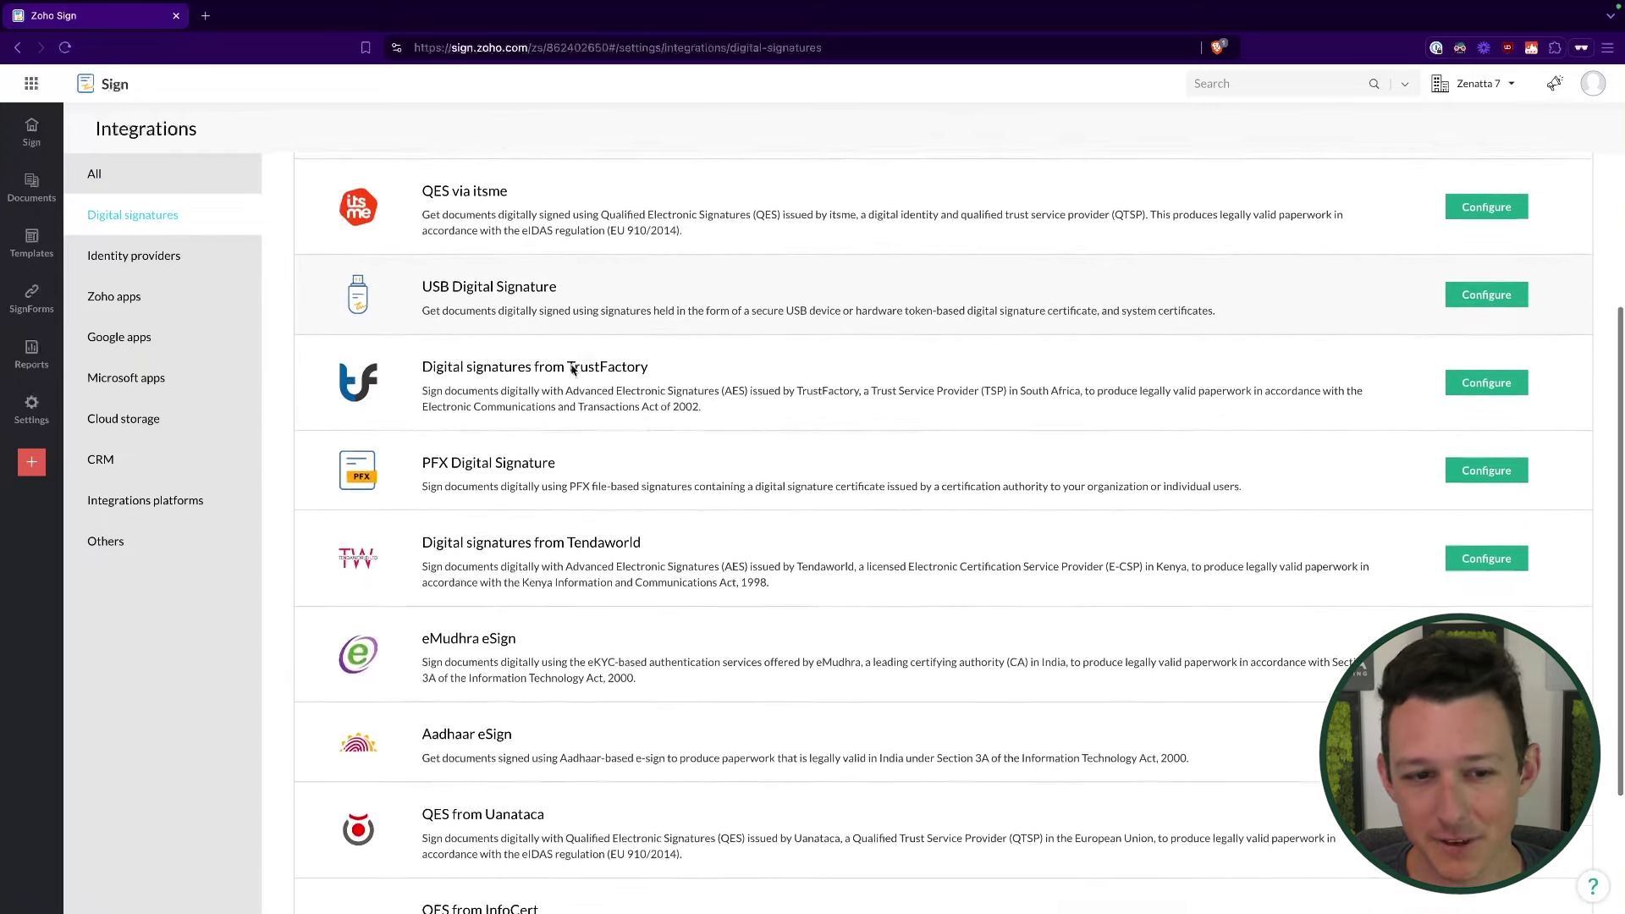
pyautogui.scroll(4, 542, 364)
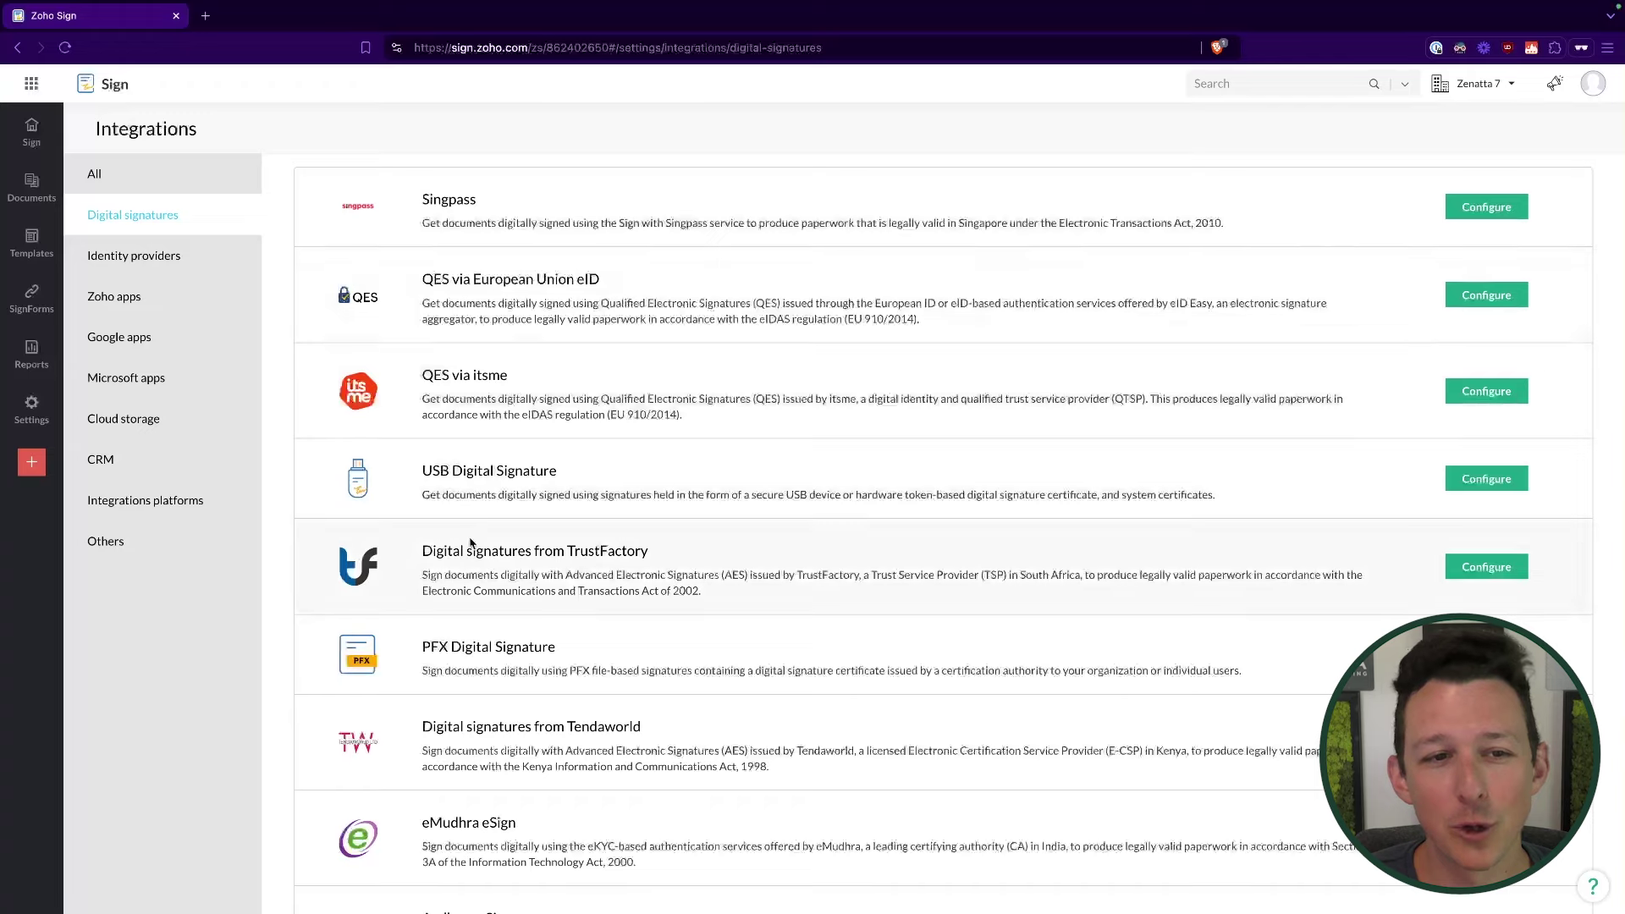
pyautogui.click(170, 257)
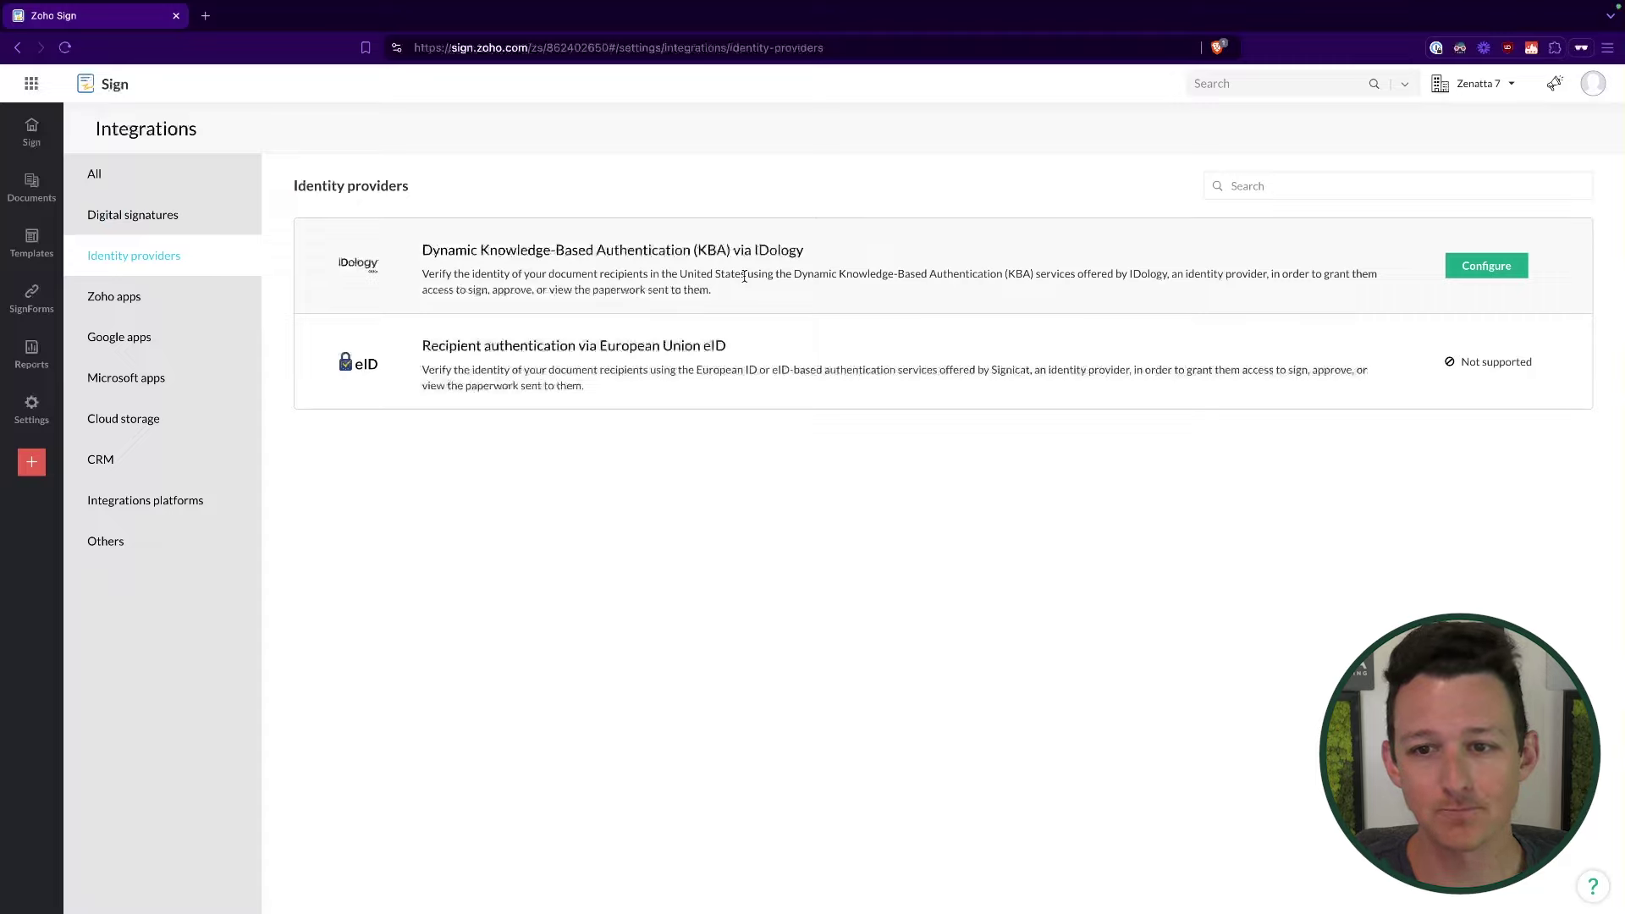
pyautogui.click(219, 219)
pyautogui.click(201, 262)
pyautogui.click(200, 221)
pyautogui.click(200, 264)
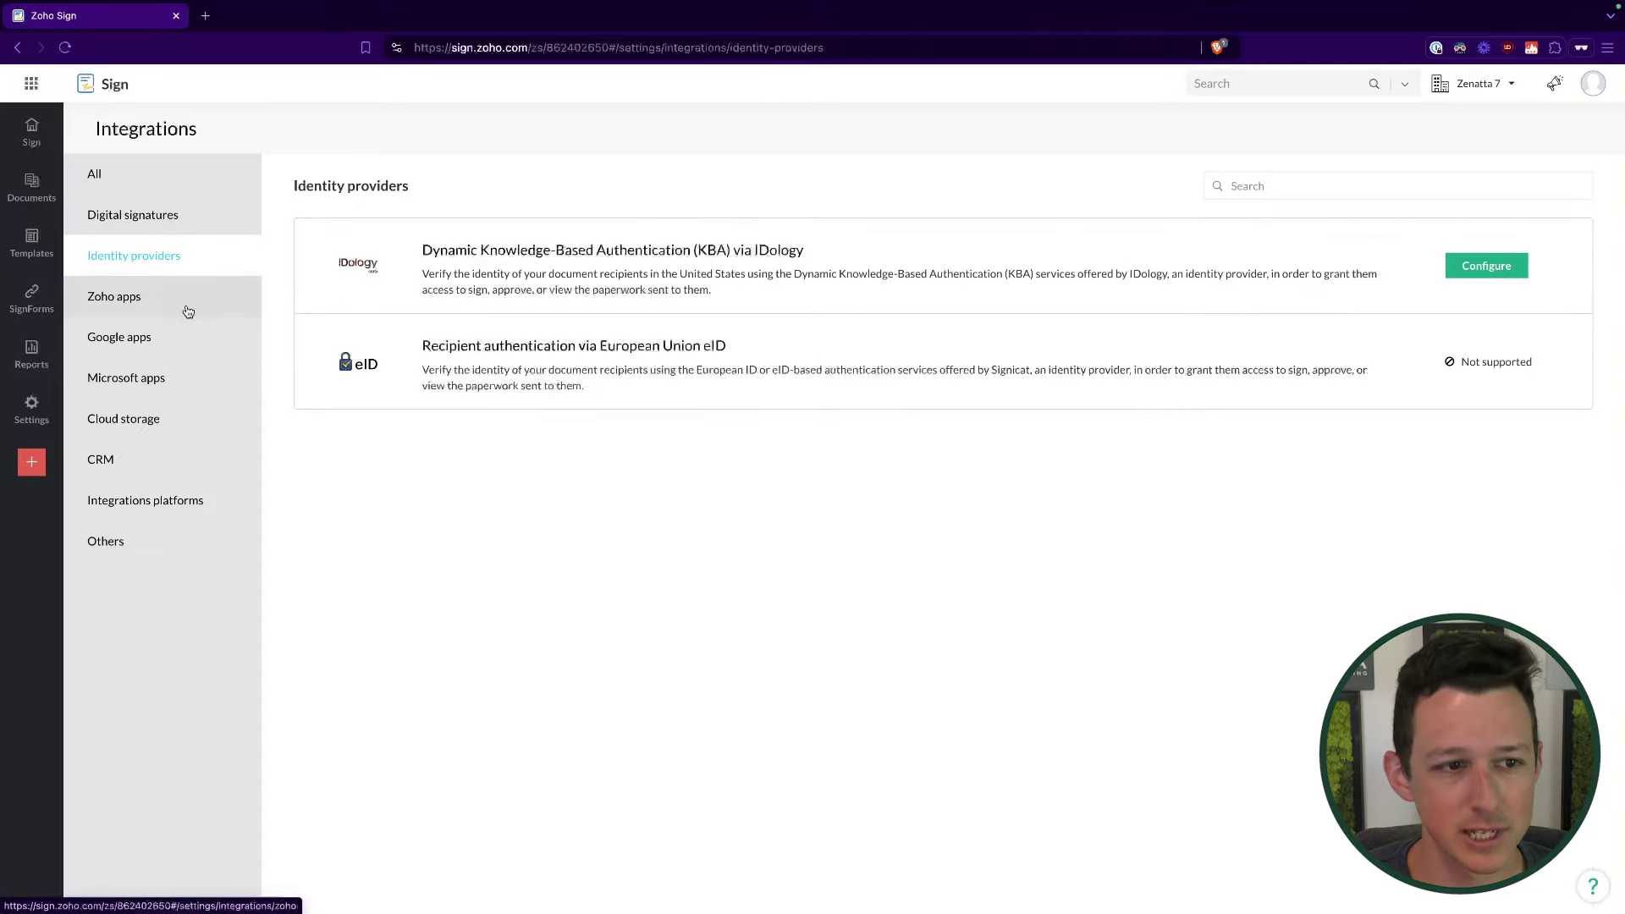
pyautogui.click(189, 311)
pyautogui.scroll(-1, 663, 329)
pyautogui.scroll(-3, 664, 330)
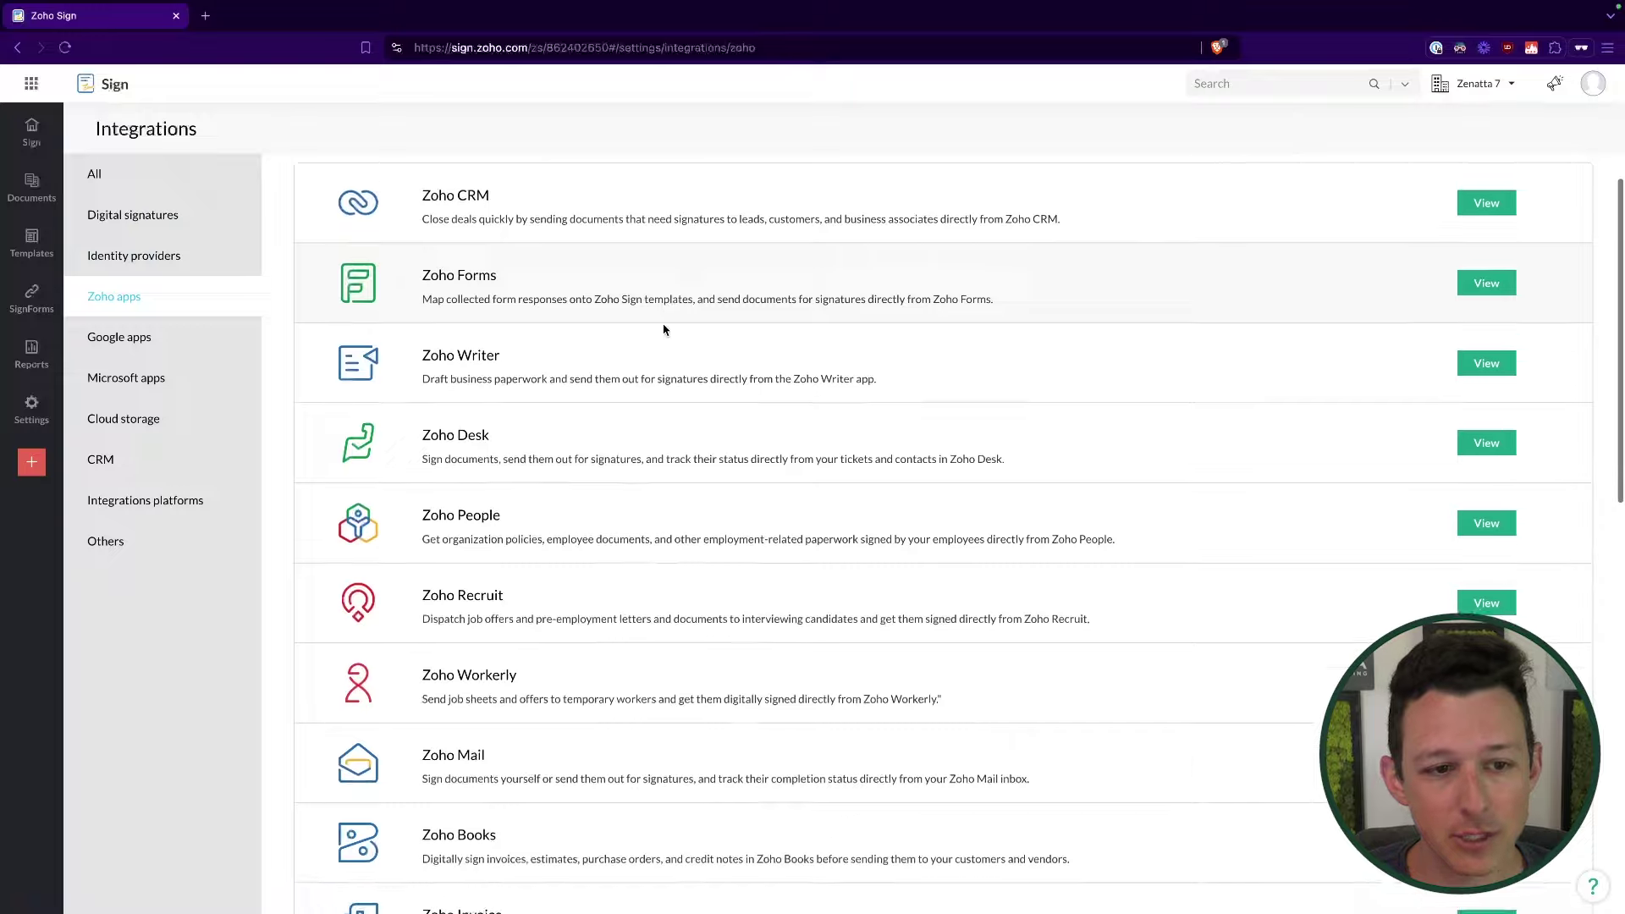
pyautogui.scroll(-2, 663, 325)
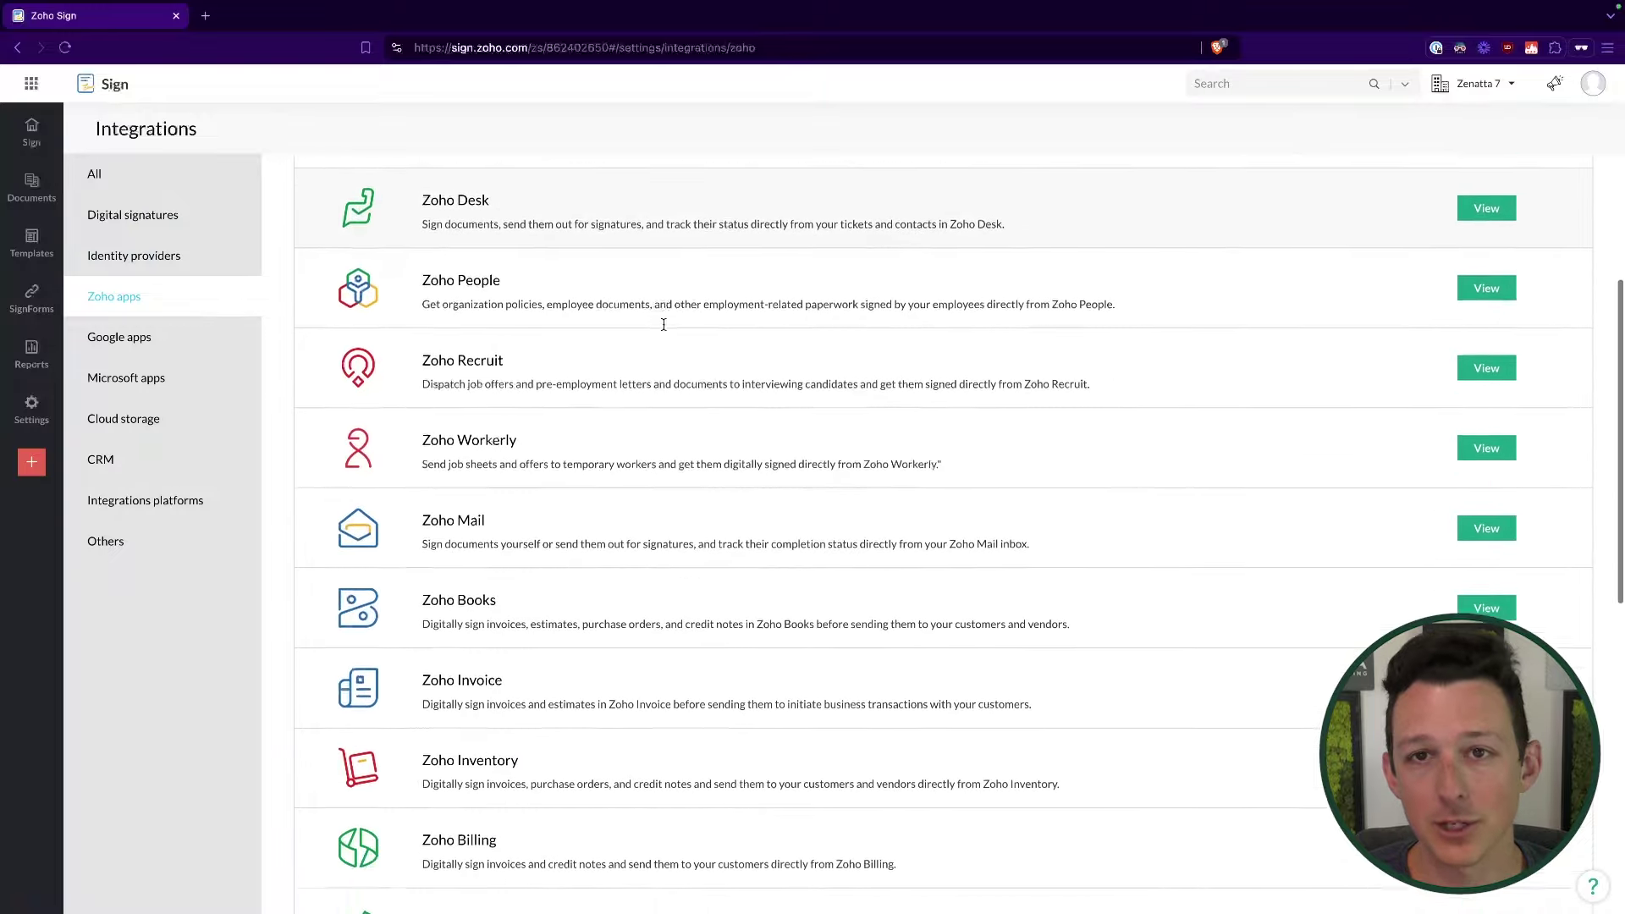
pyautogui.scroll(3, 663, 329)
pyautogui.scroll(2, 663, 330)
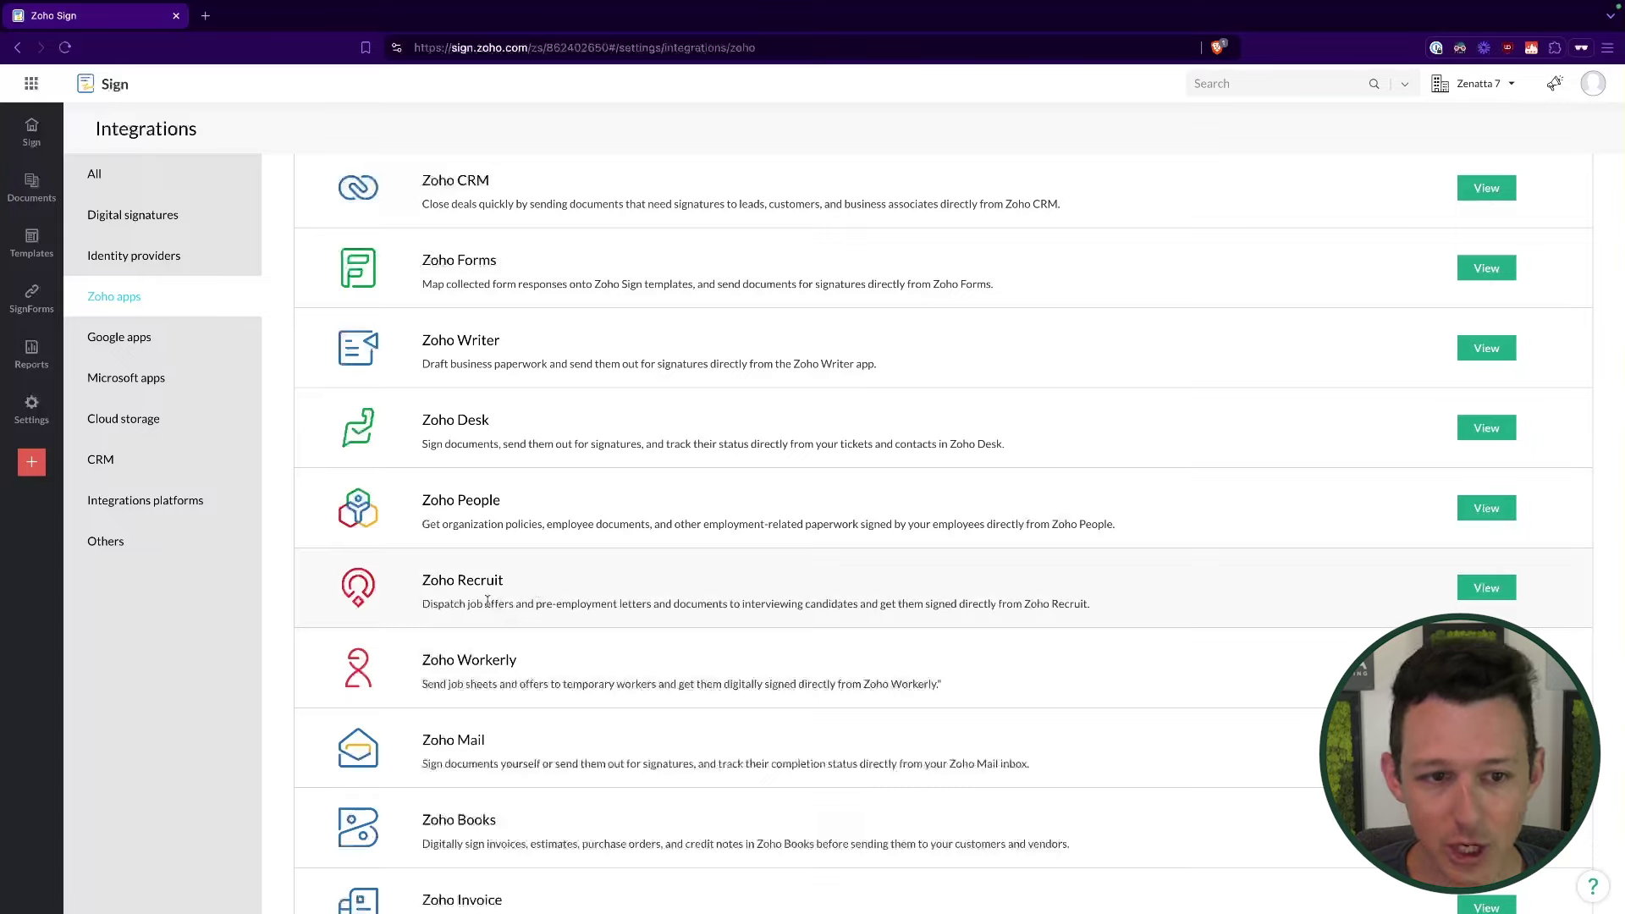
pyautogui.scroll(-1, 526, 345)
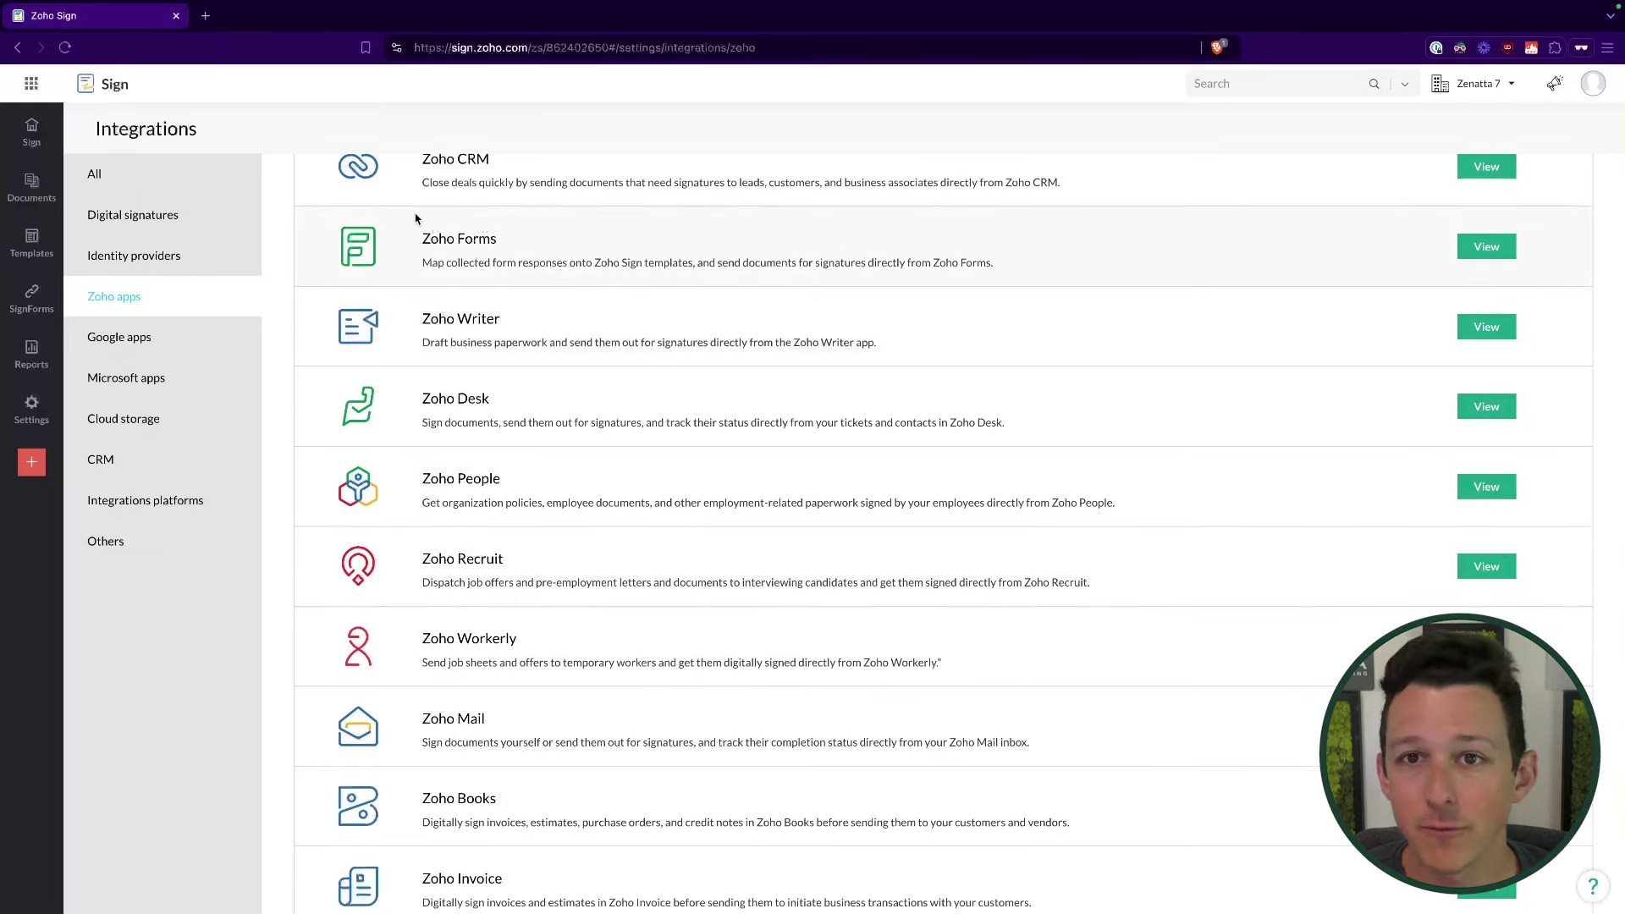
pyautogui.scroll(-6, 566, 298)
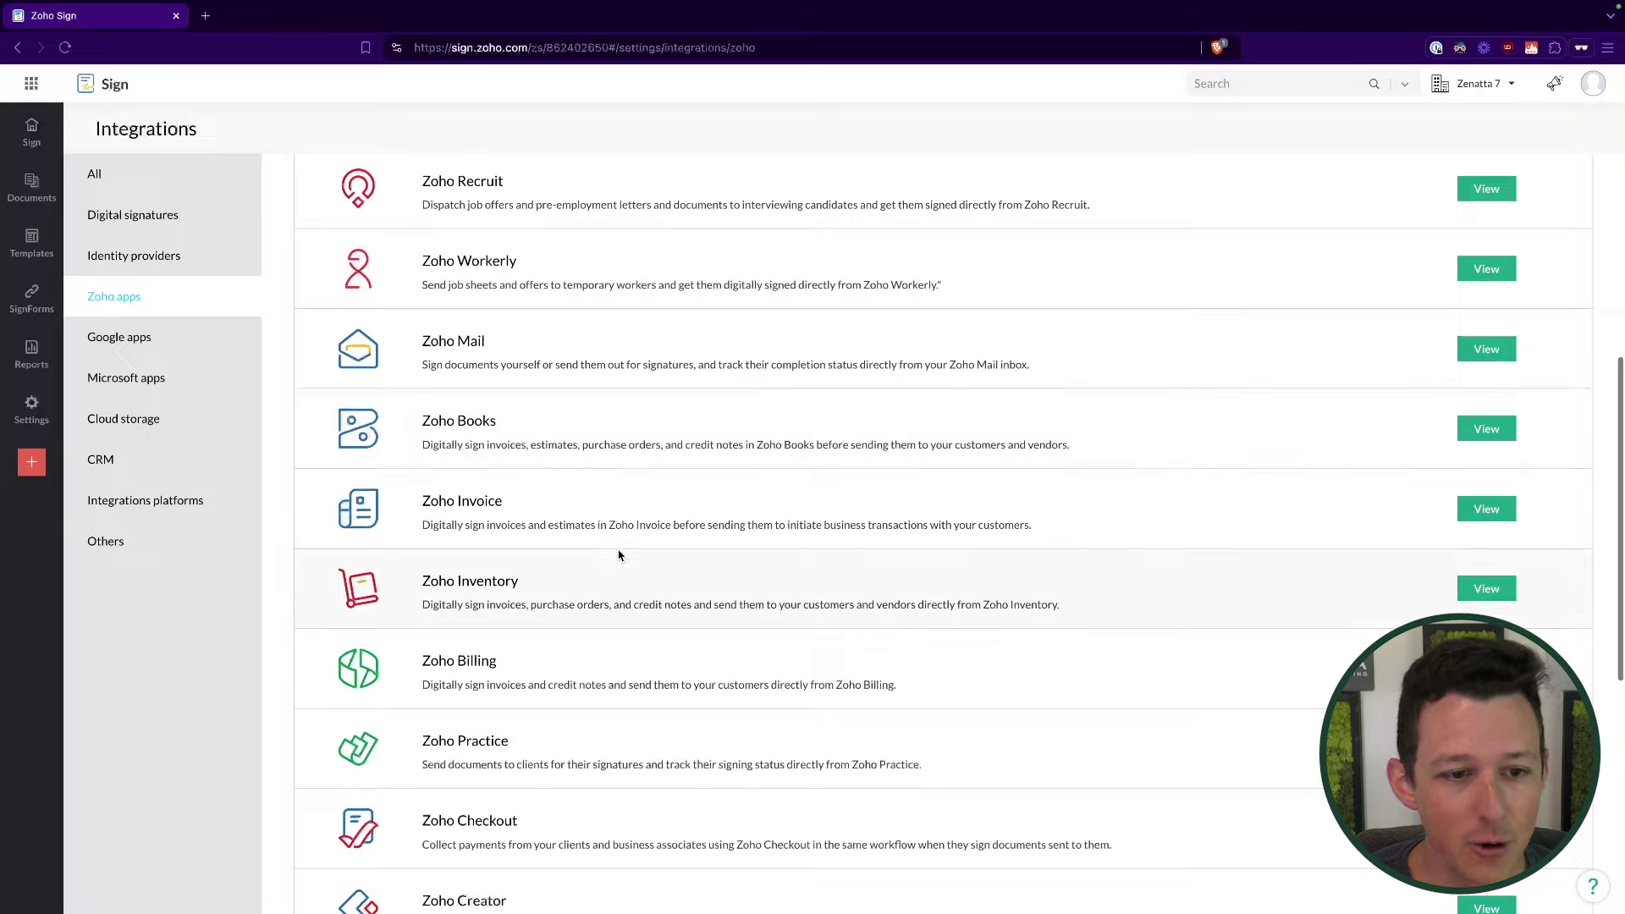
pyautogui.scroll(-3, 619, 555)
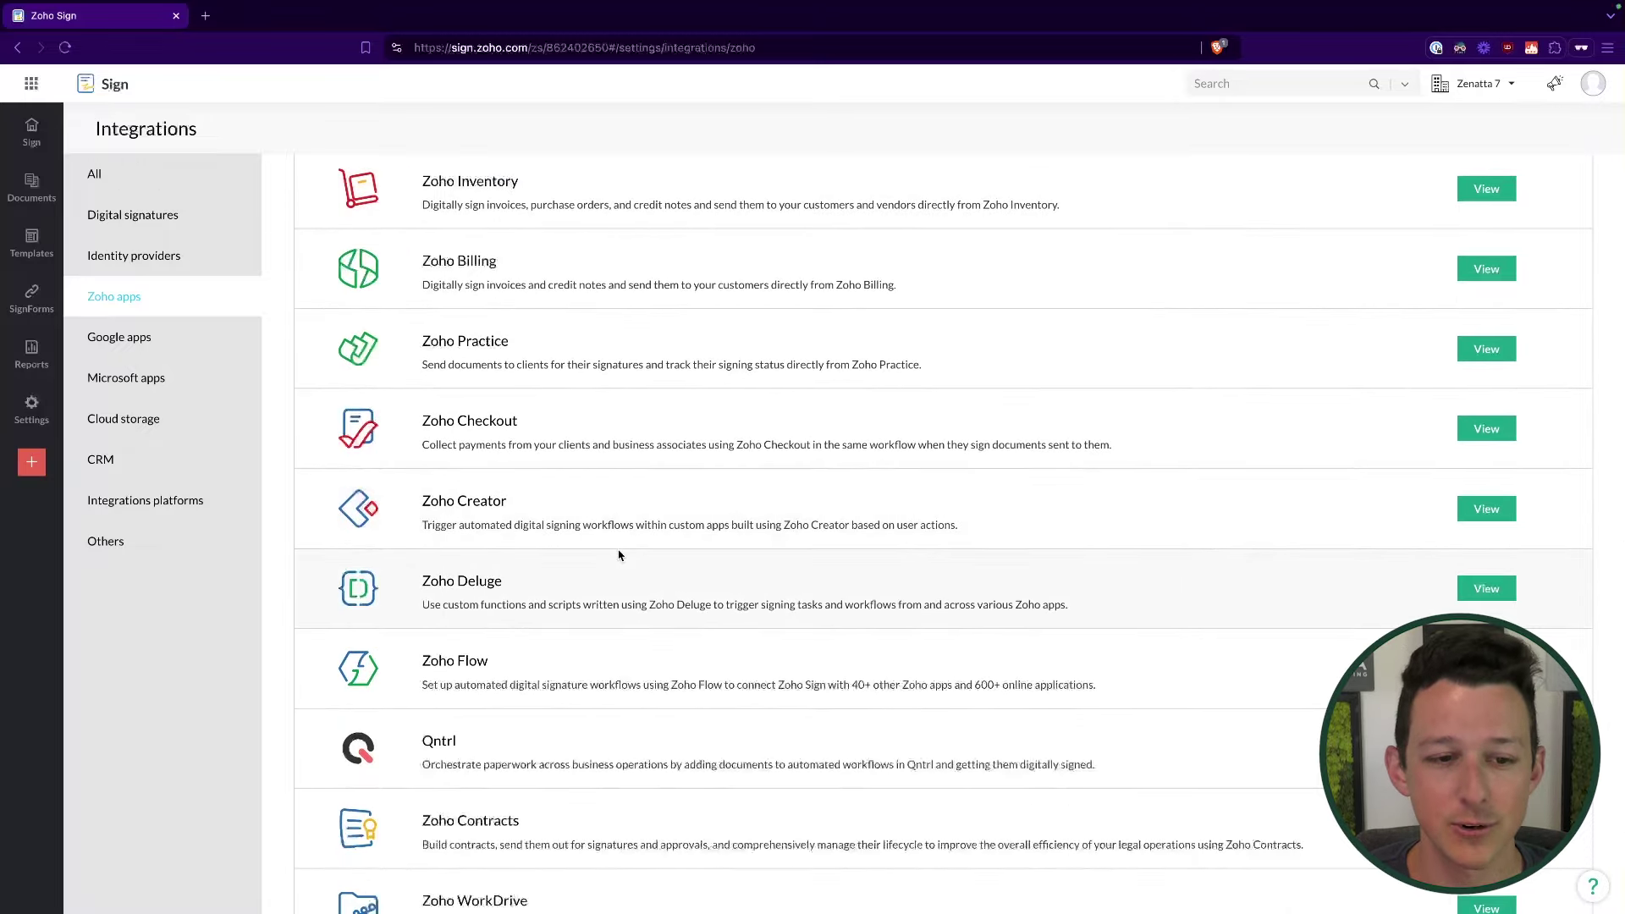
pyautogui.scroll(-2, 619, 554)
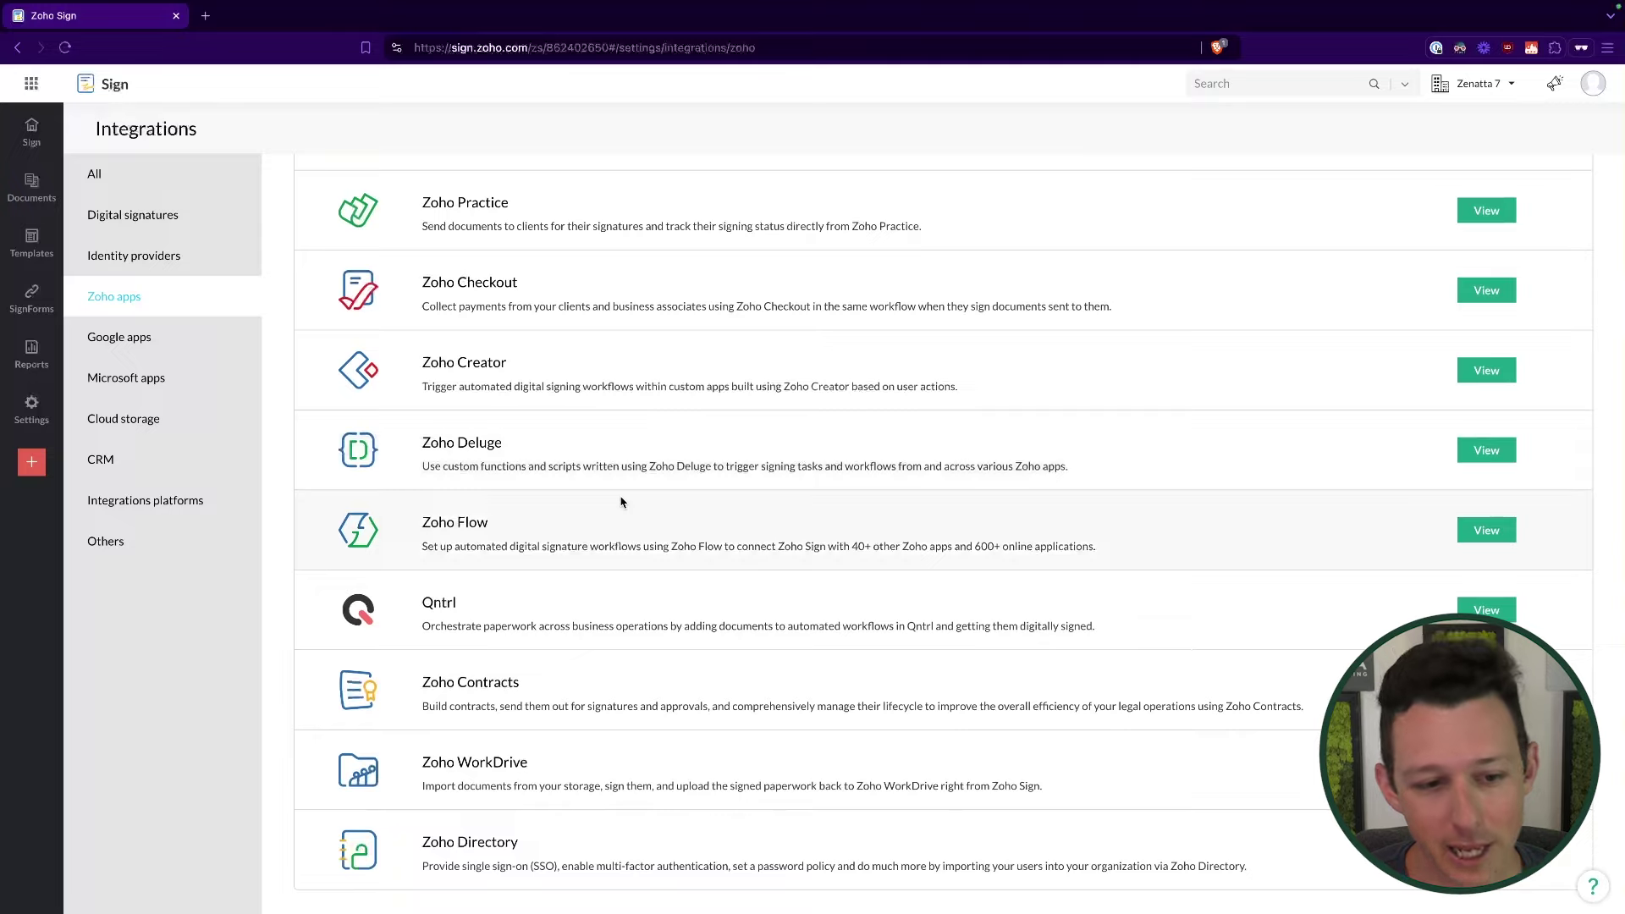
pyautogui.scroll(12, 621, 502)
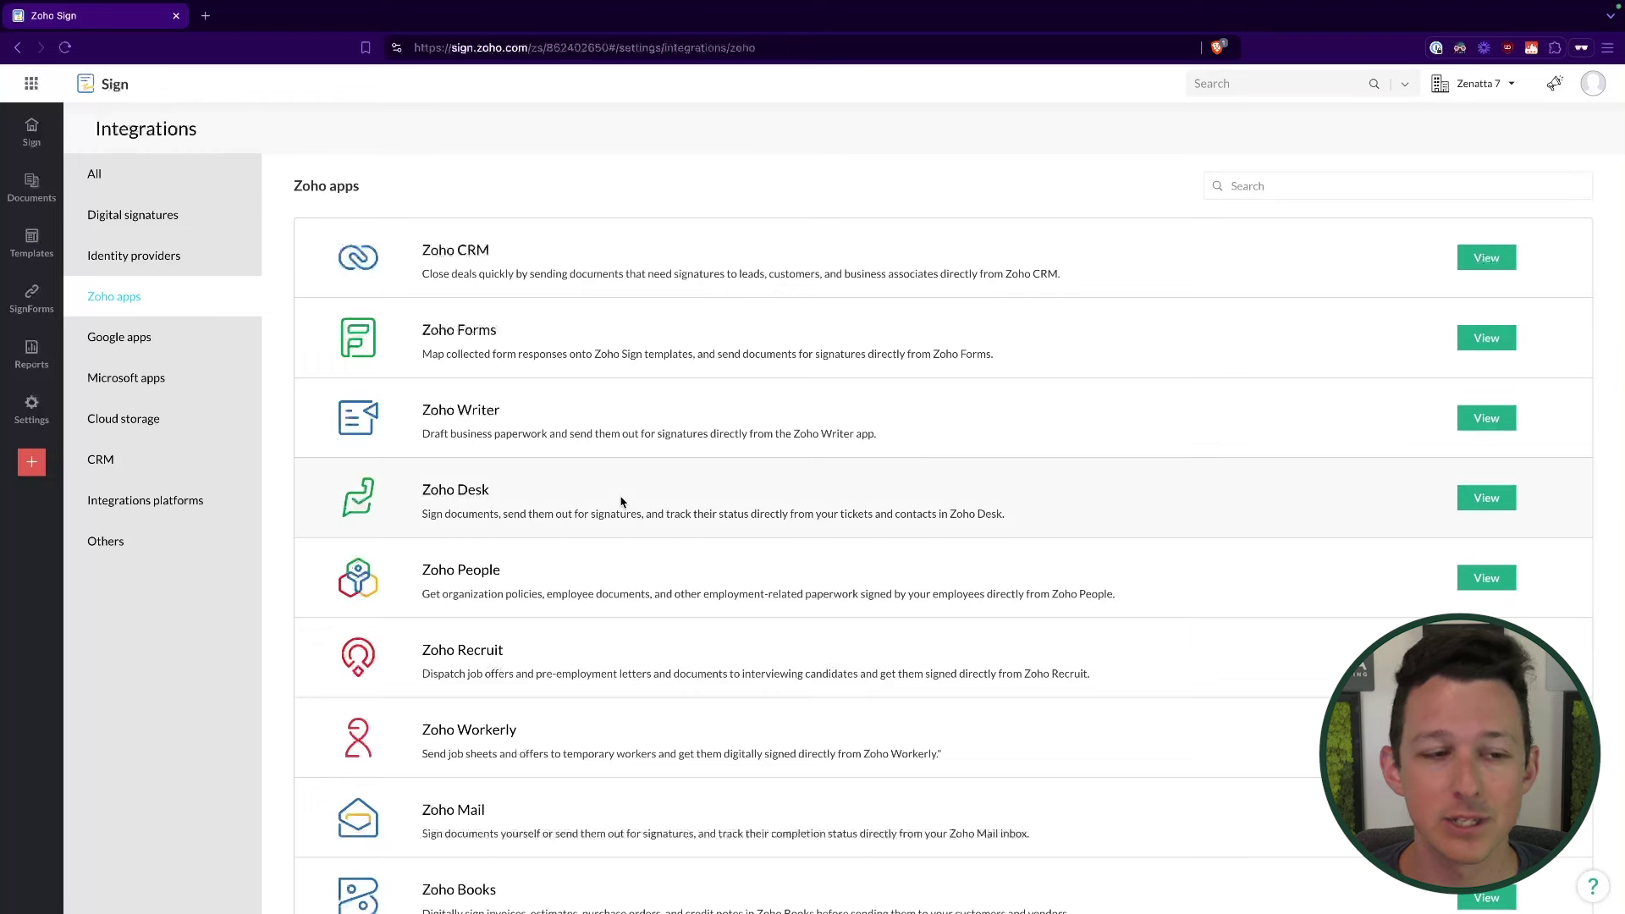
# Step: Compare the Google apps and Microsoft apps integrations, pointing out the Gmail entry
pyautogui.click(173, 346)
pyautogui.click(170, 375)
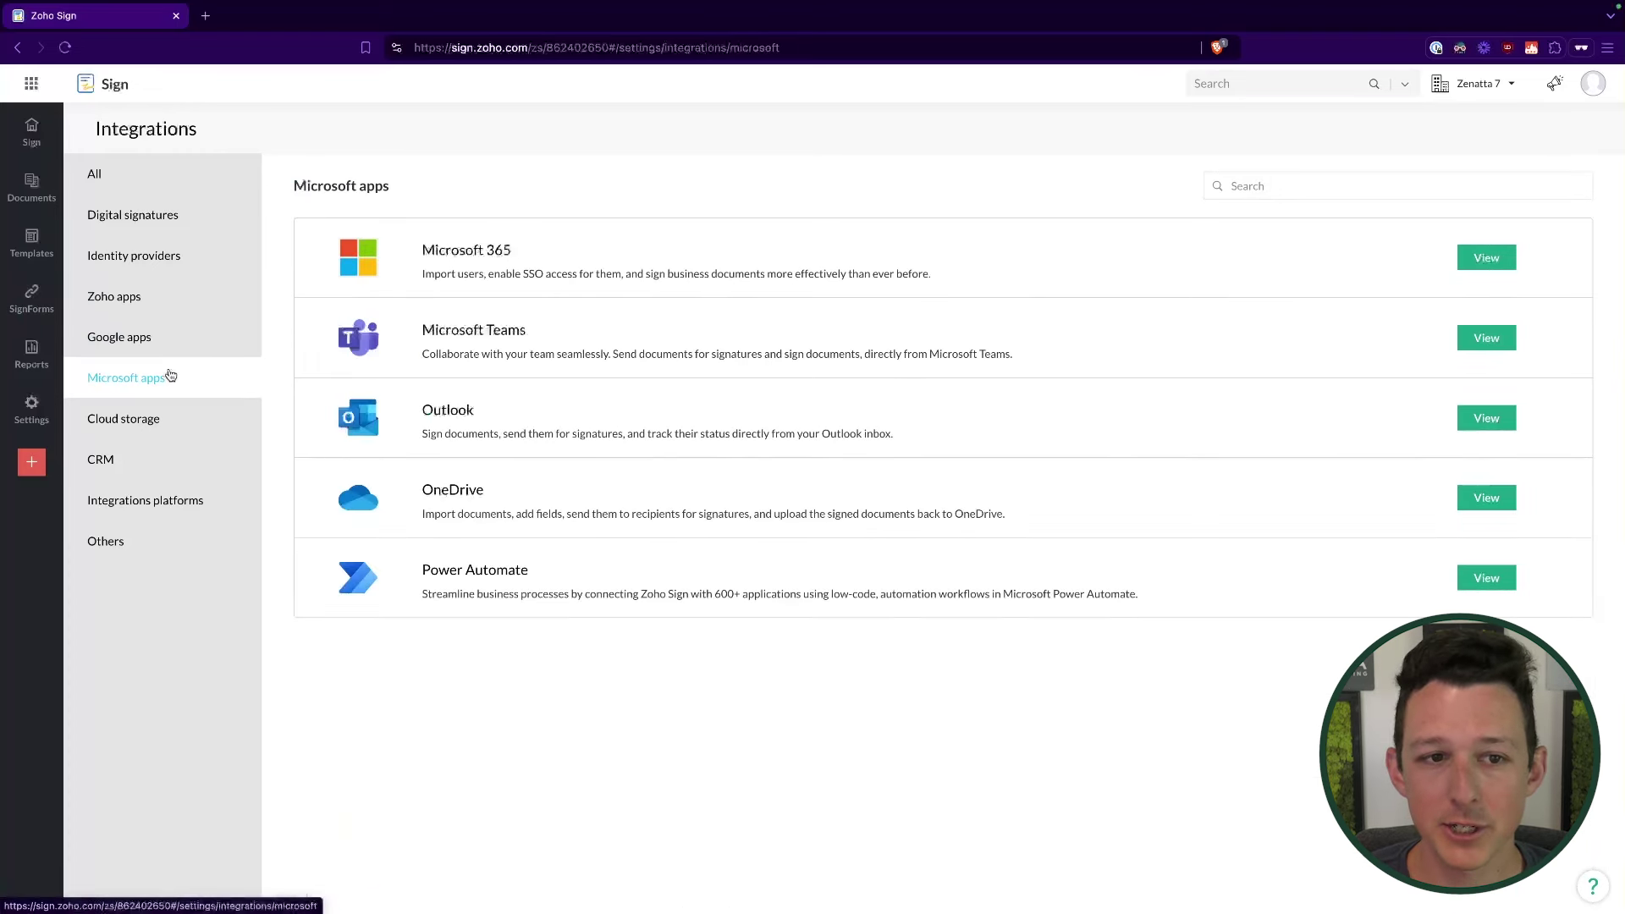
pyautogui.click(171, 337)
pyautogui.click(166, 387)
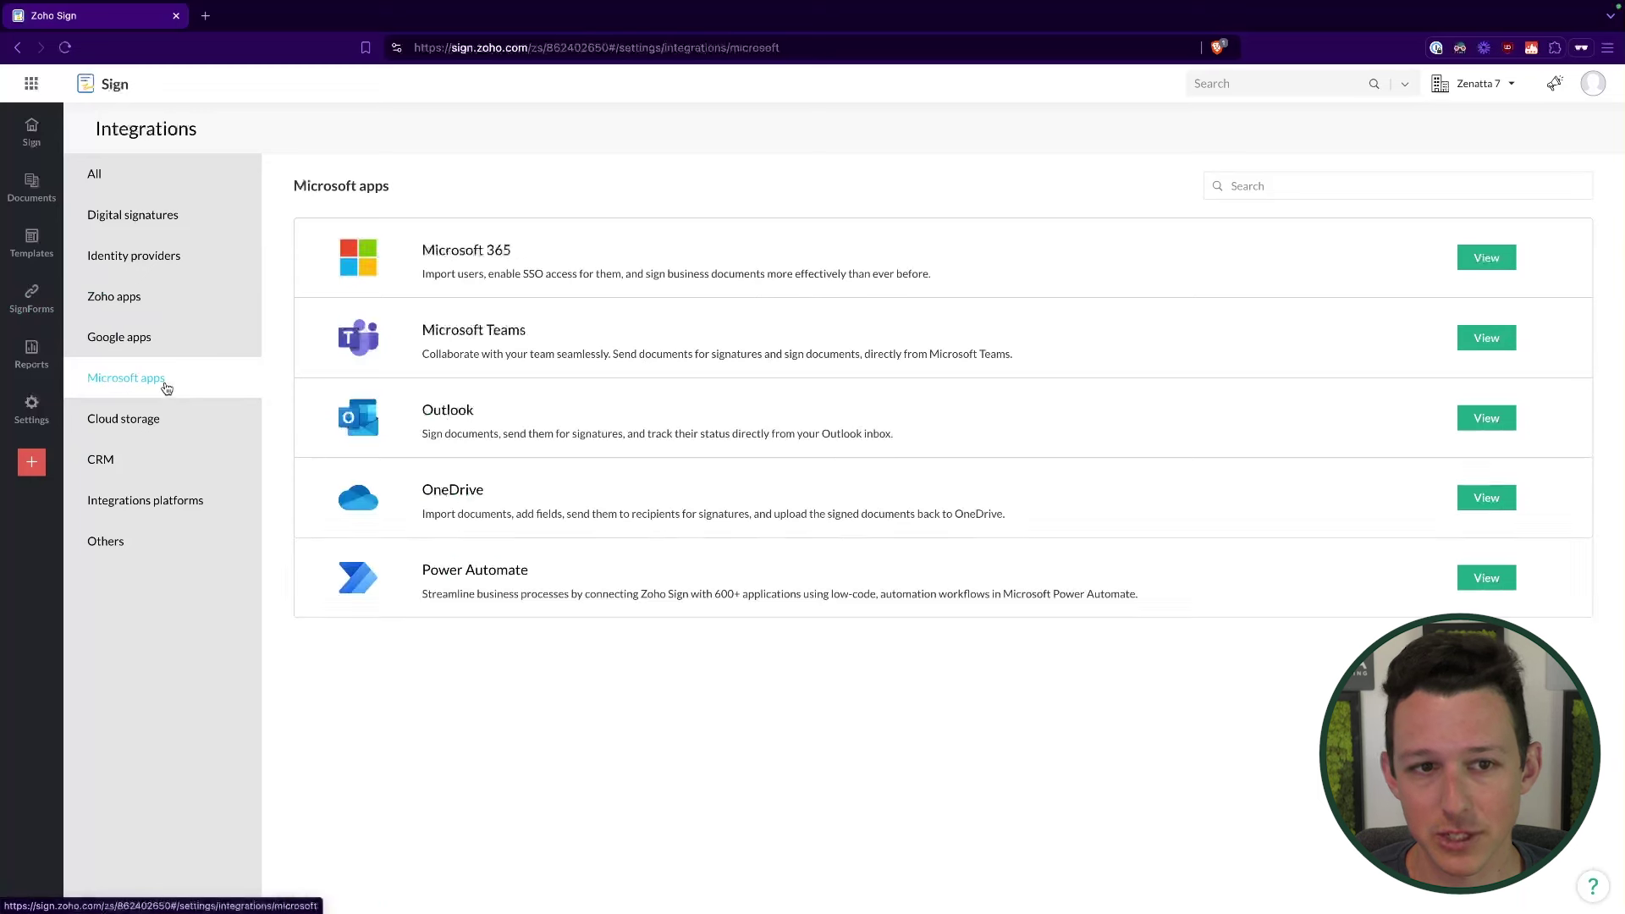
pyautogui.click(185, 345)
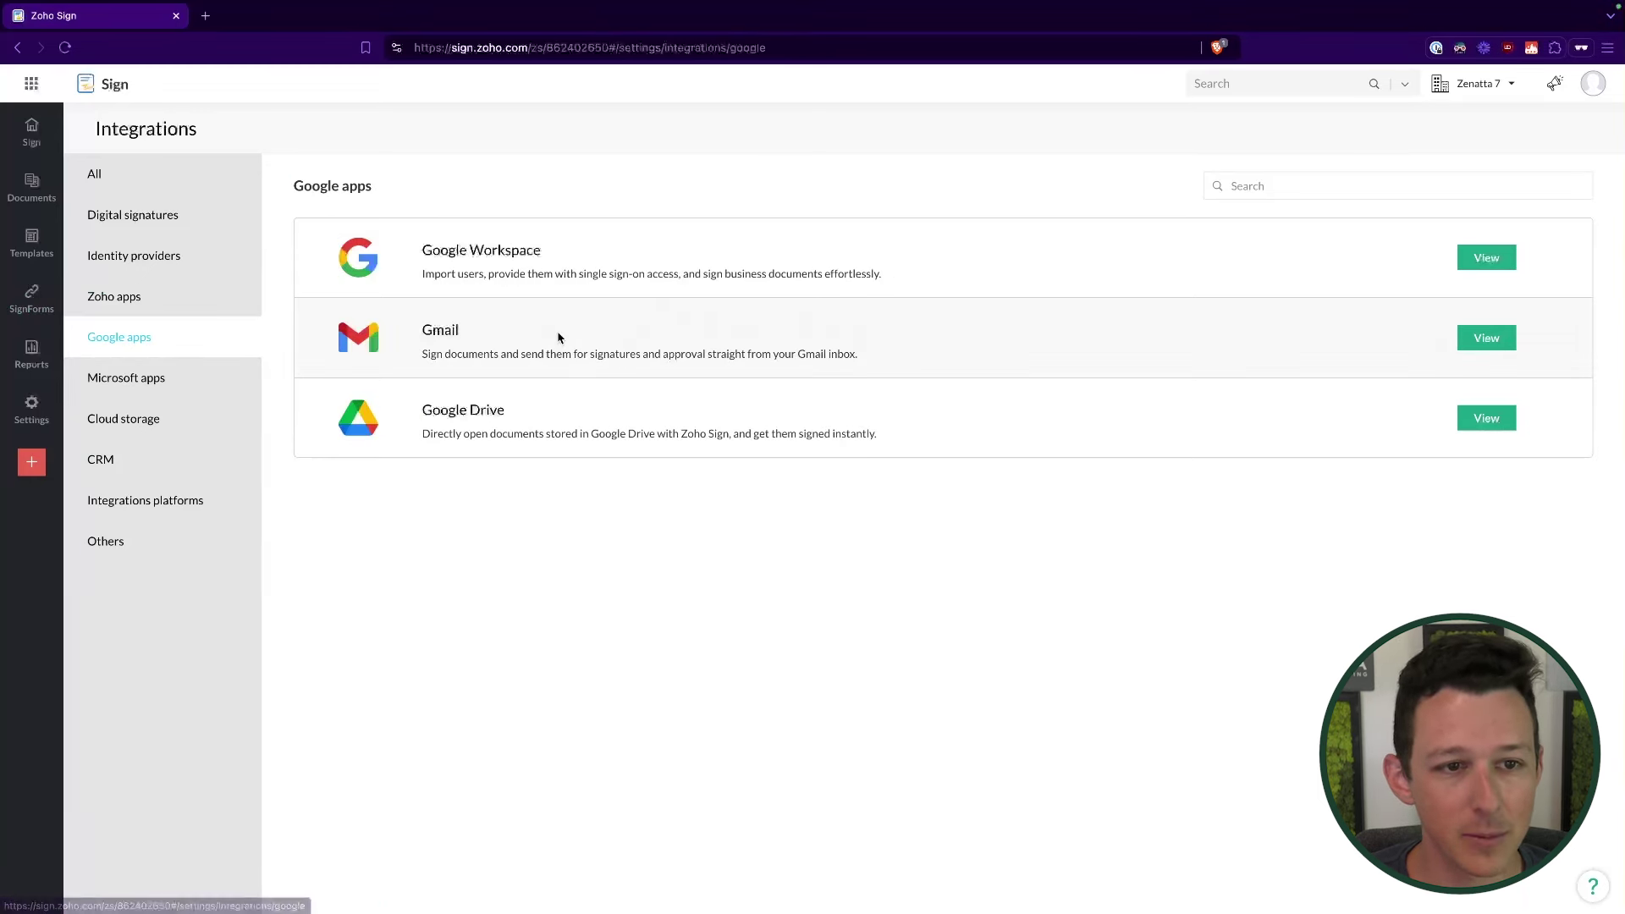
pyautogui.moveTo(425, 323); pyautogui.dragTo(844, 383)
pyautogui.click(737, 570)
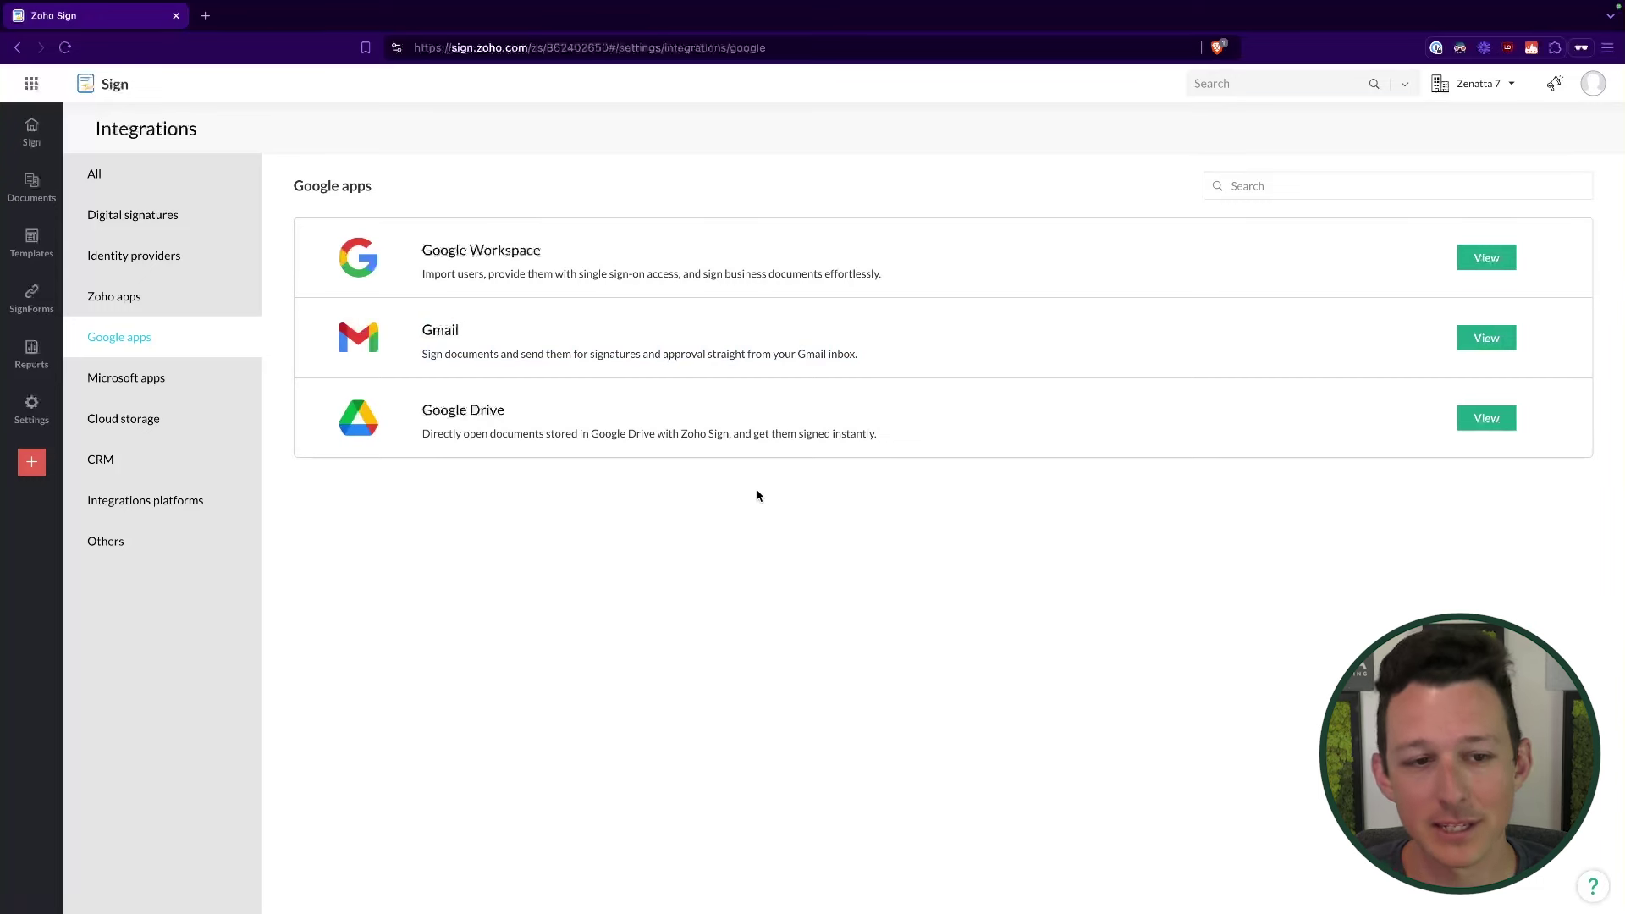
# Step: Point out OneDrive and Power Automate under Microsoft apps, then show Cloud storage integrations
pyautogui.click(203, 369)
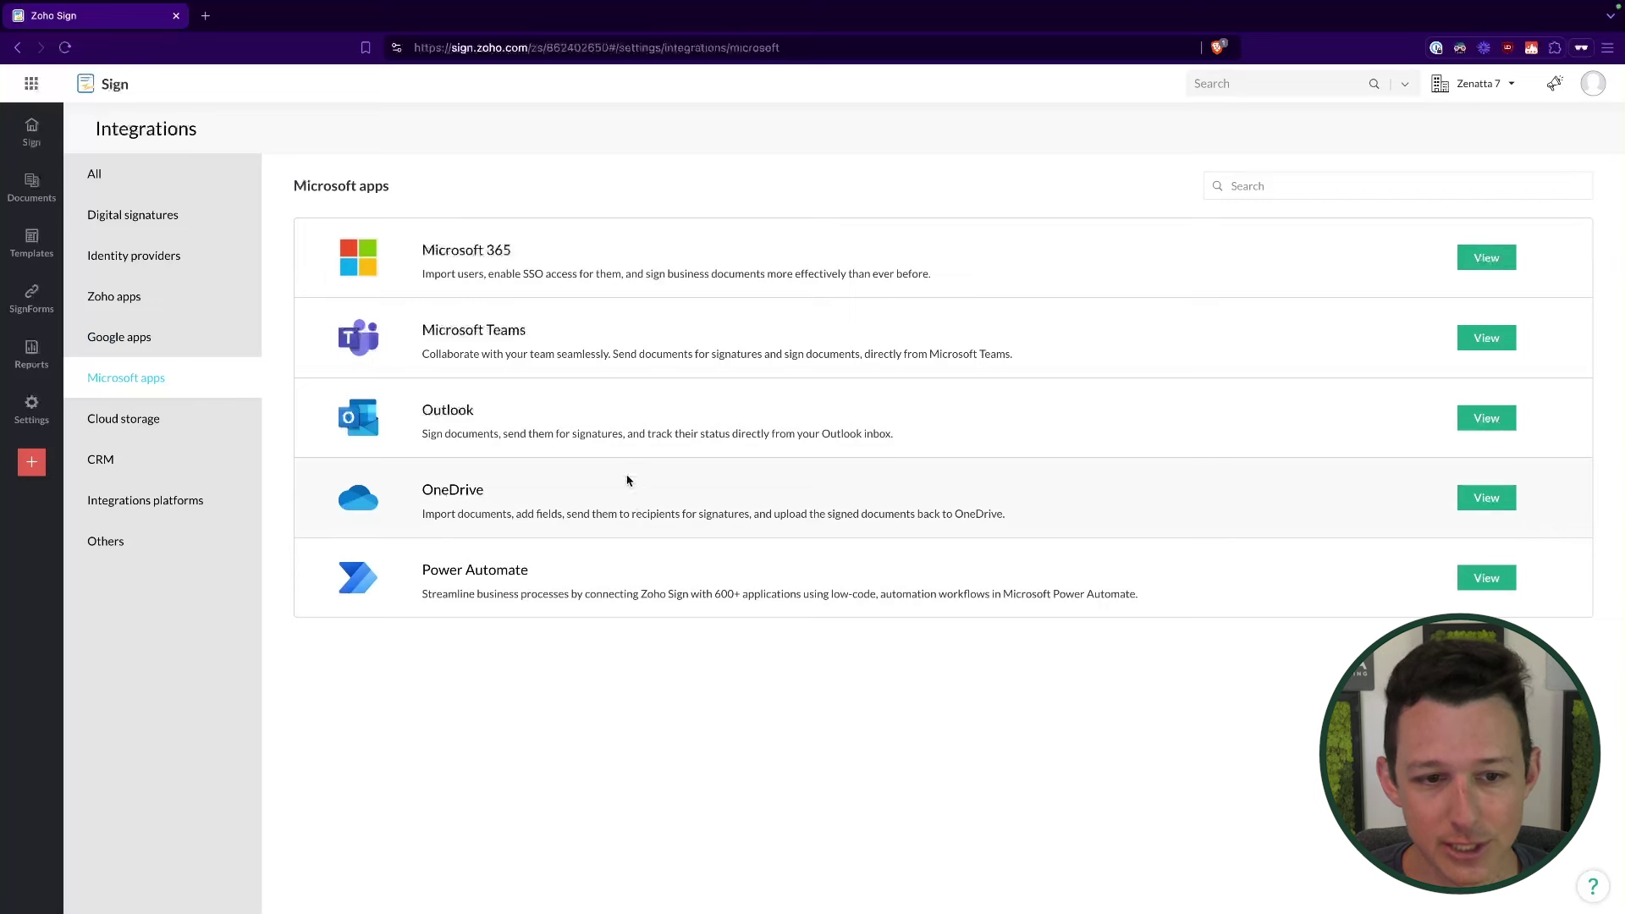
pyautogui.moveTo(427, 489); pyautogui.dragTo(736, 646)
pyautogui.click(717, 701)
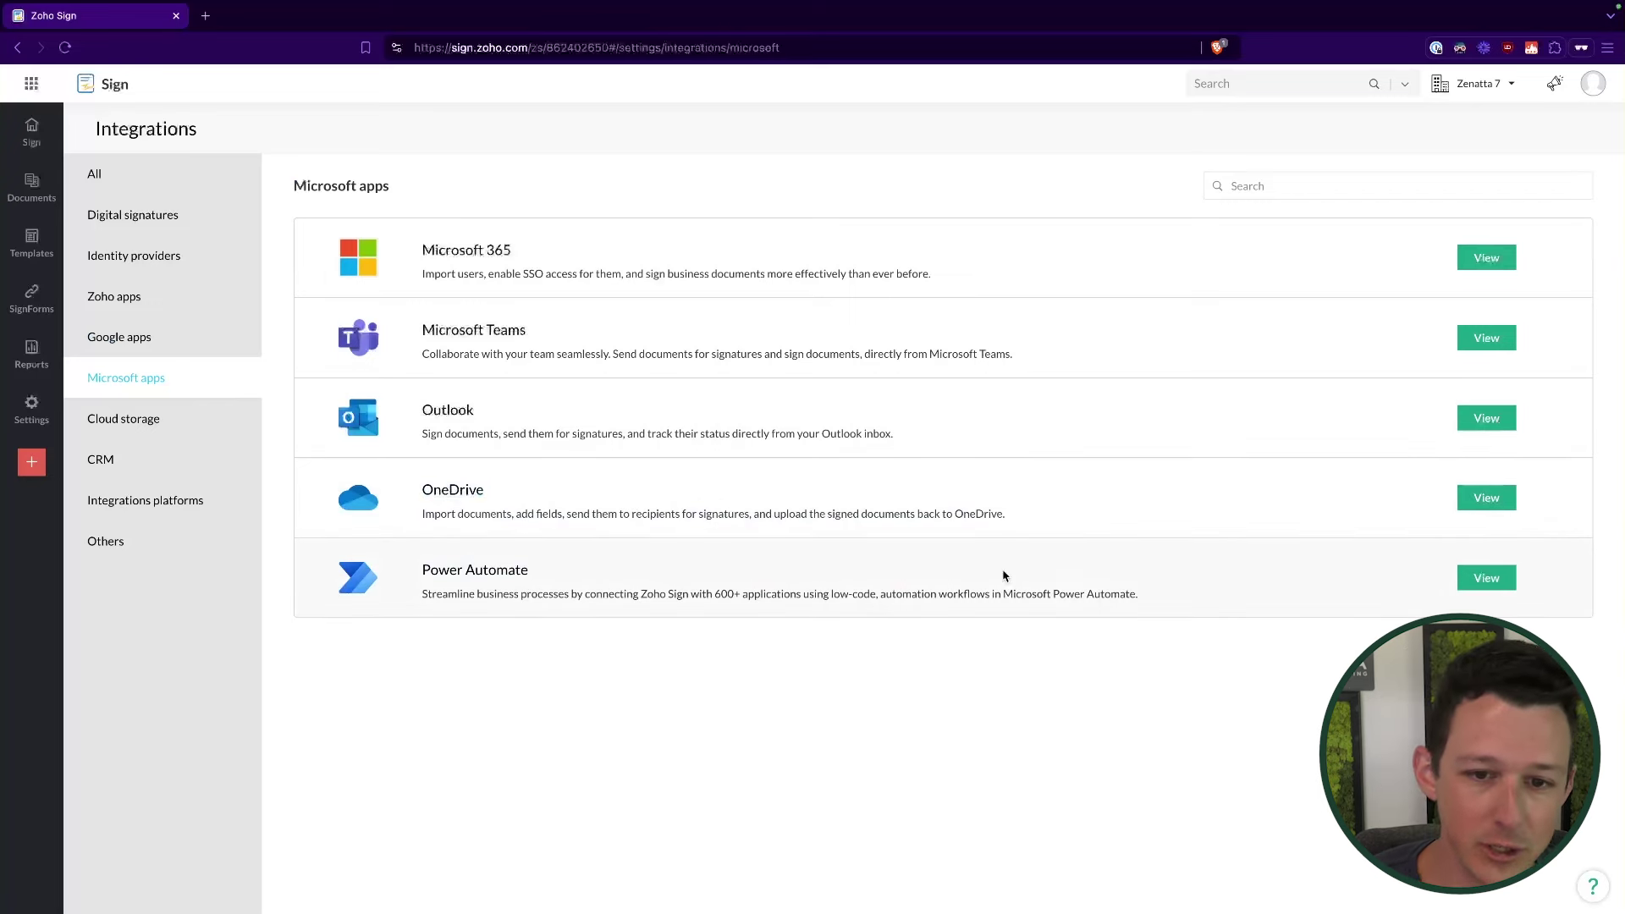
pyautogui.moveTo(1168, 595); pyautogui.dragTo(417, 569)
pyautogui.click(475, 680)
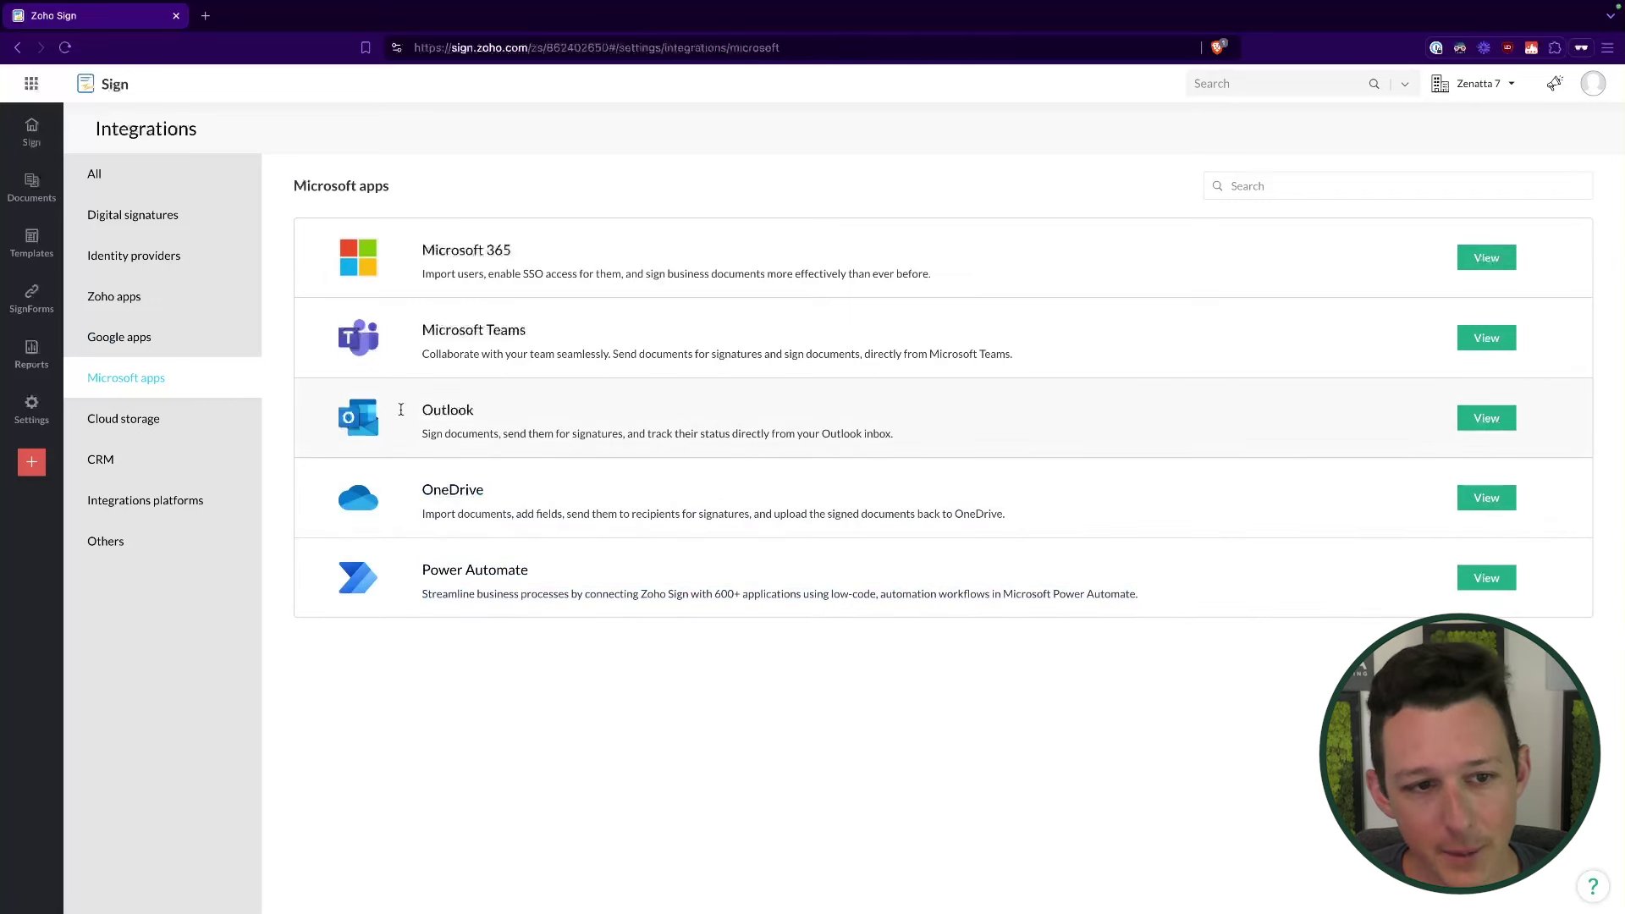
pyautogui.click(170, 420)
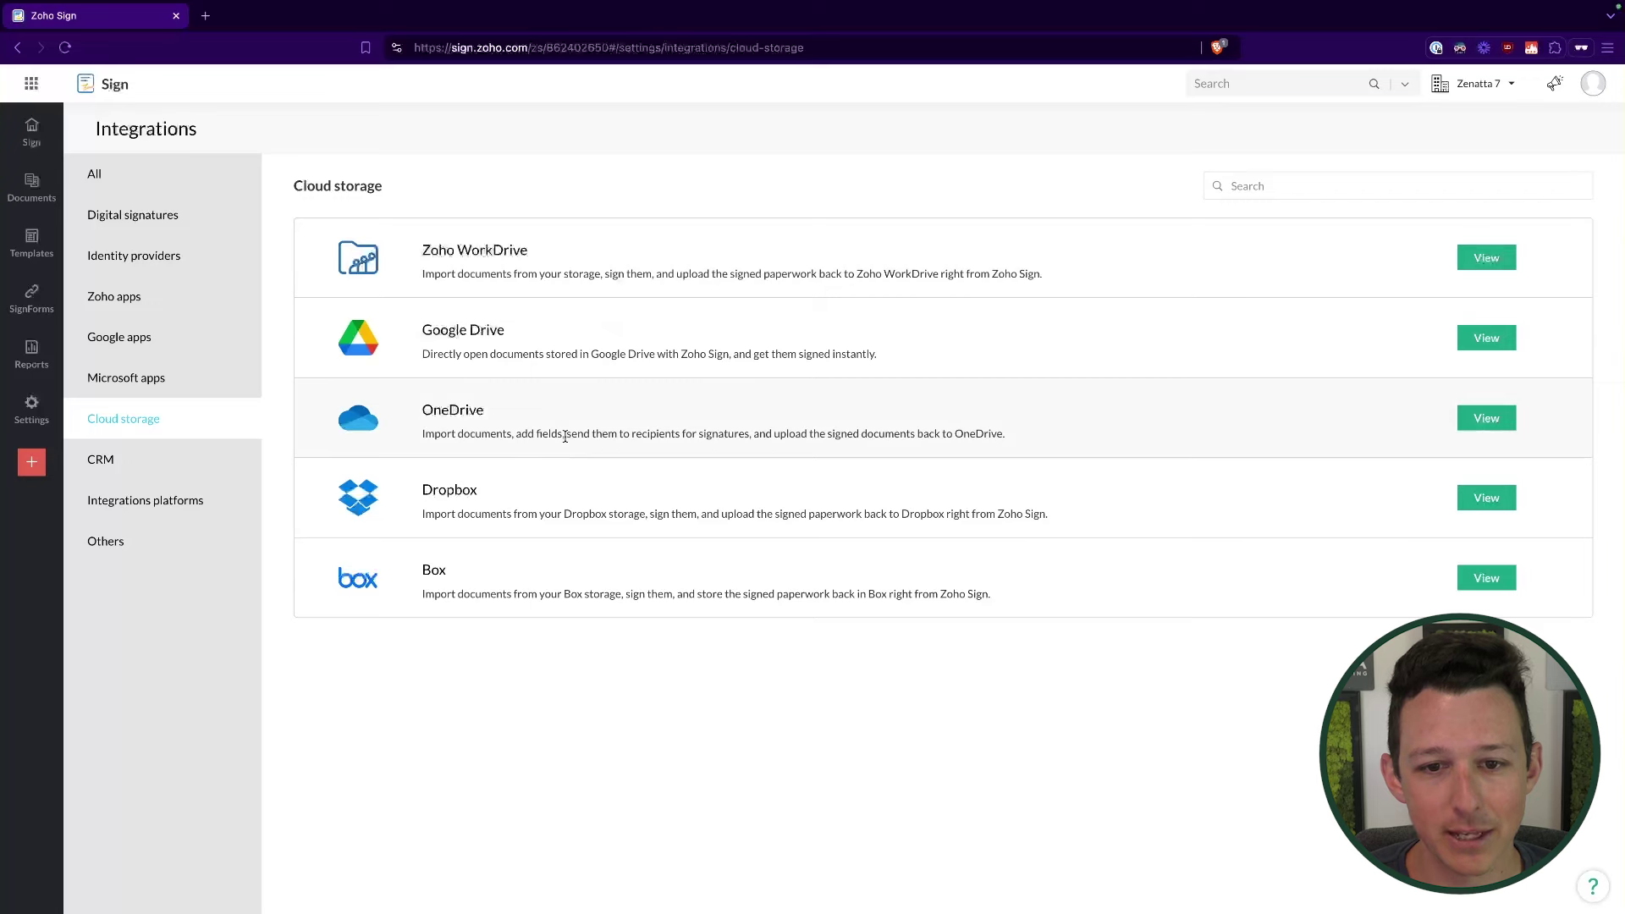
# Step: Point out Zoho WorkDrive, Google Drive, OneDrive, Dropbox and Box in the Cloud storage list
pyautogui.moveTo(475, 429); pyautogui.dragTo(845, 729)
pyautogui.click(849, 731)
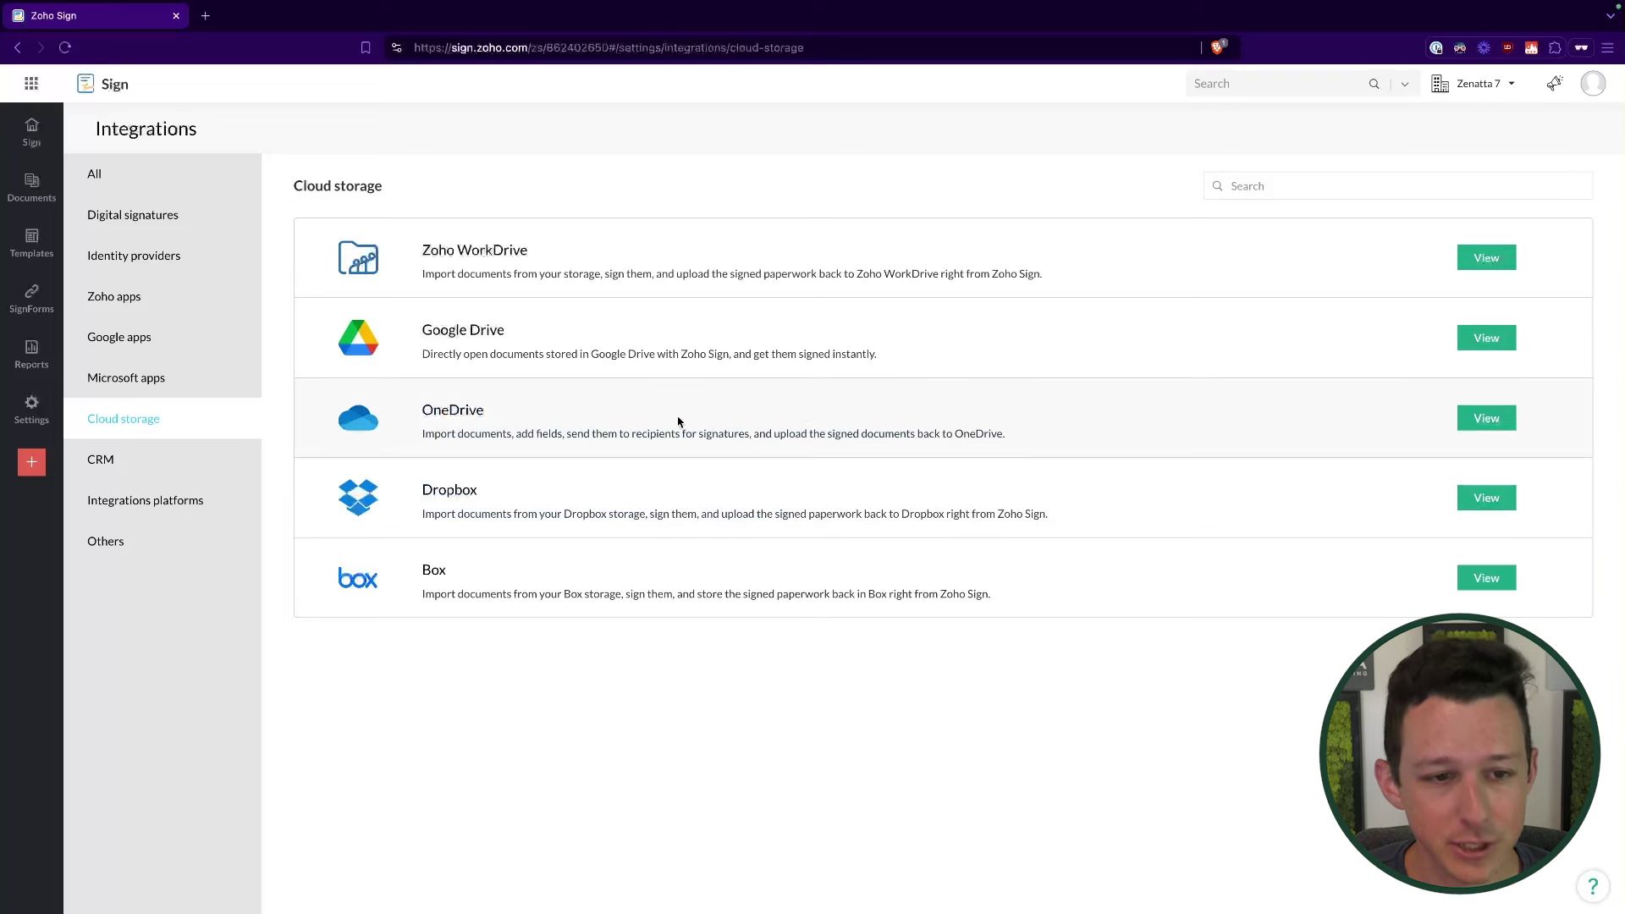
pyautogui.moveTo(423, 253); pyautogui.dragTo(632, 257)
pyautogui.moveTo(422, 330); pyautogui.dragTo(505, 332)
pyautogui.moveTo(422, 410); pyautogui.dragTo(481, 410)
pyautogui.moveTo(410, 484); pyautogui.dragTo(474, 487)
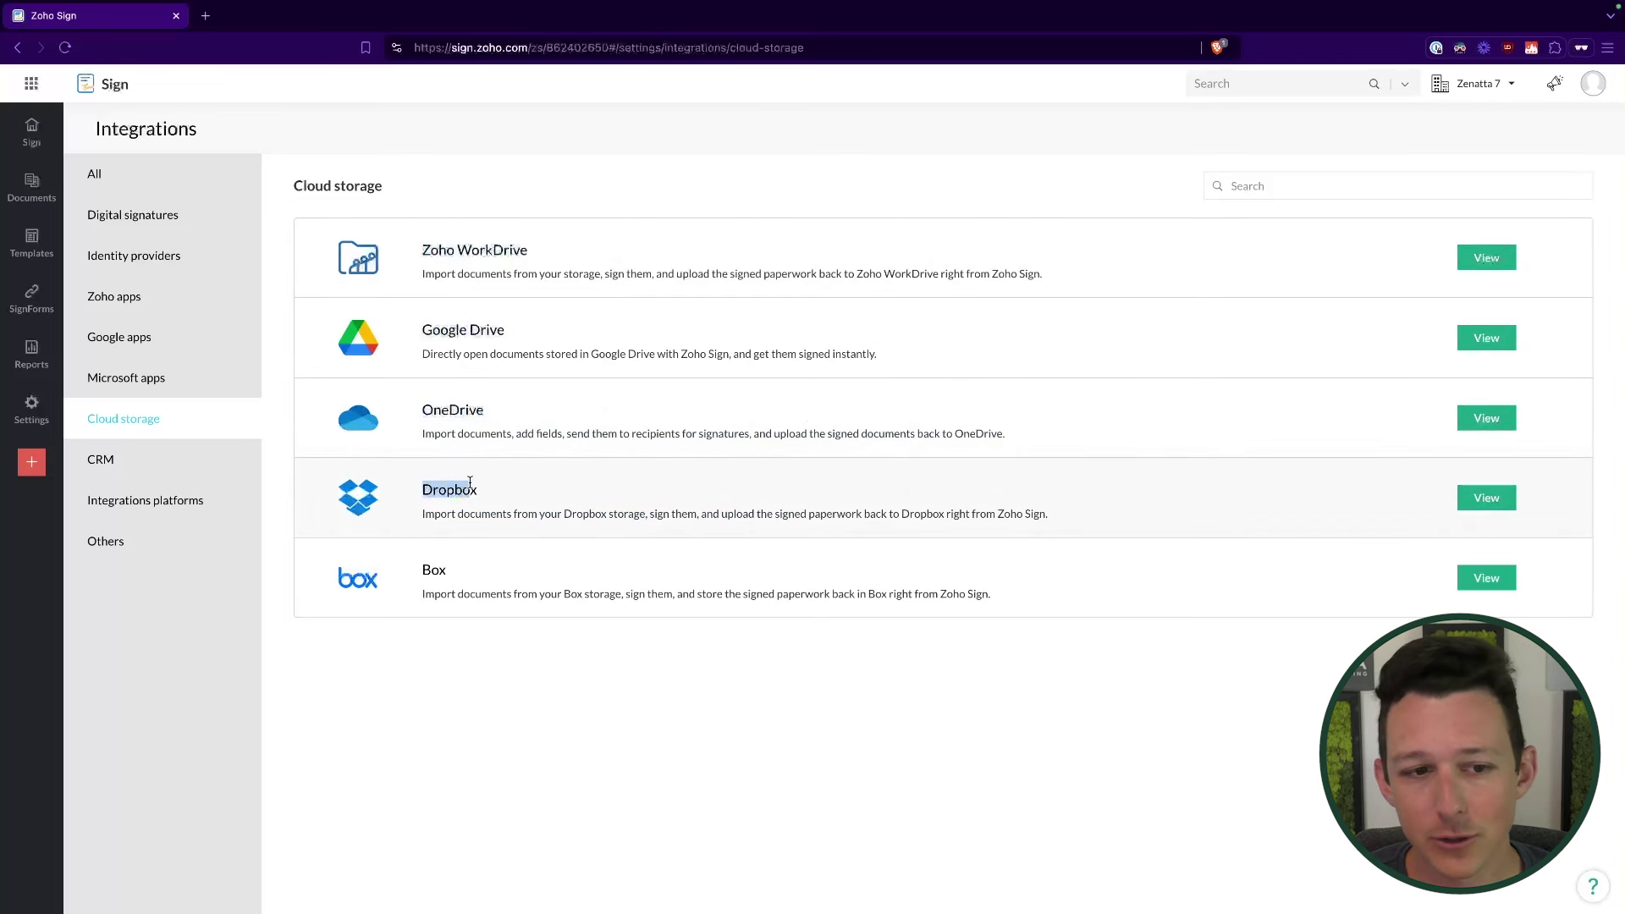
pyautogui.moveTo(406, 579); pyautogui.dragTo(504, 582)
pyautogui.click(520, 667)
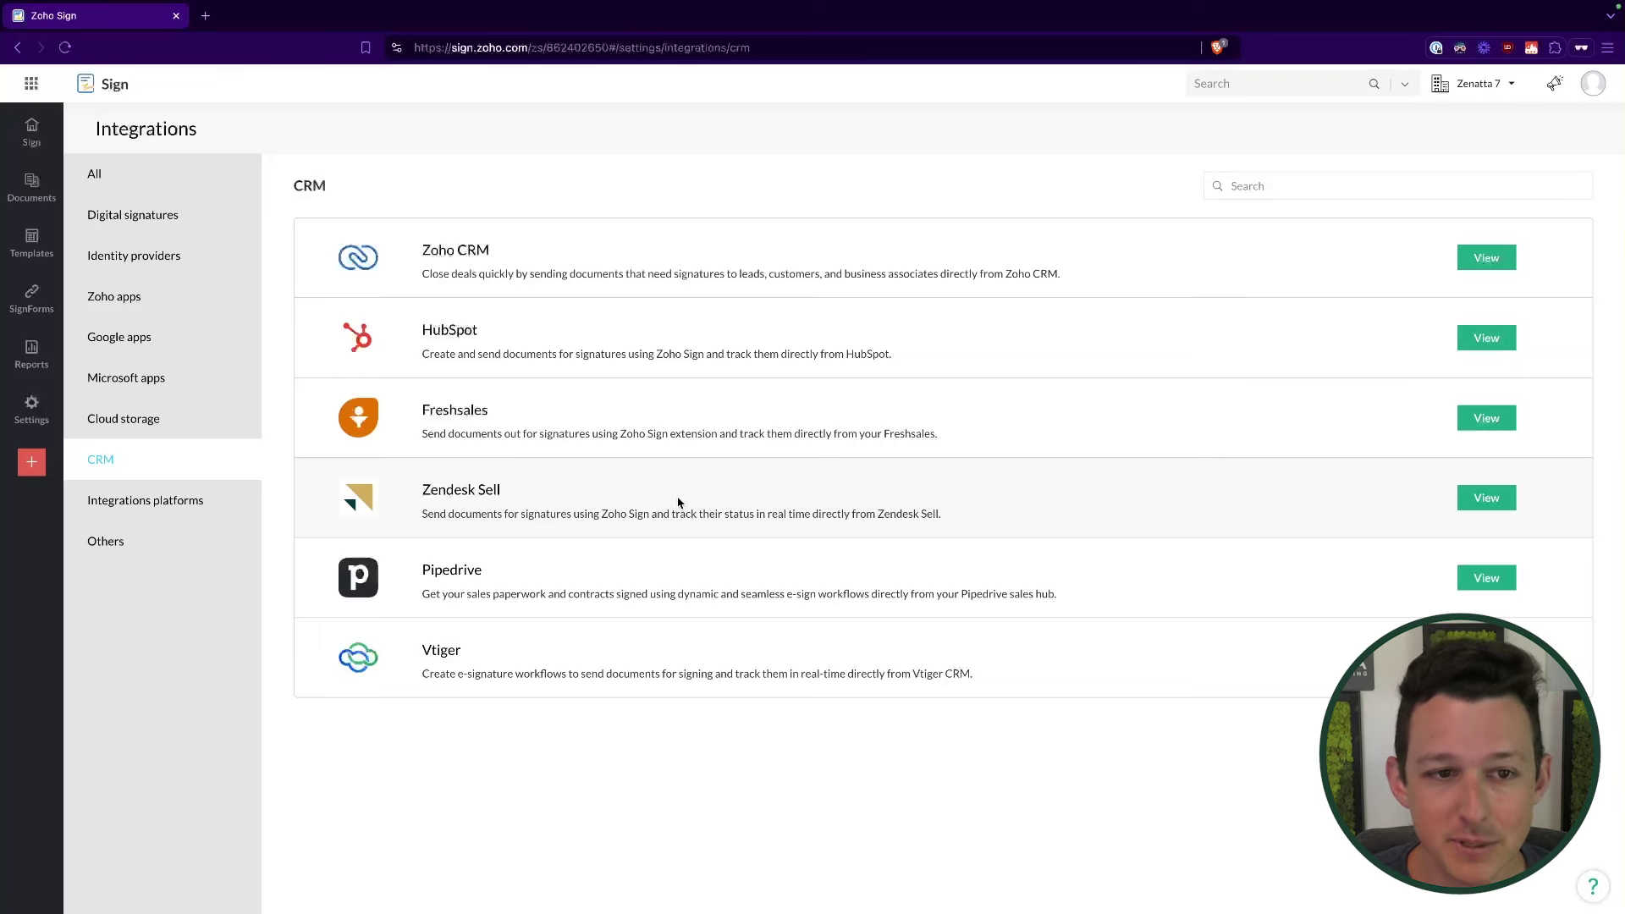
# Step: Point out Zoho CRM and HubSpot through Vtiger in the CRM list, then open Integrations platforms
pyautogui.moveTo(419, 254); pyautogui.dragTo(962, 287)
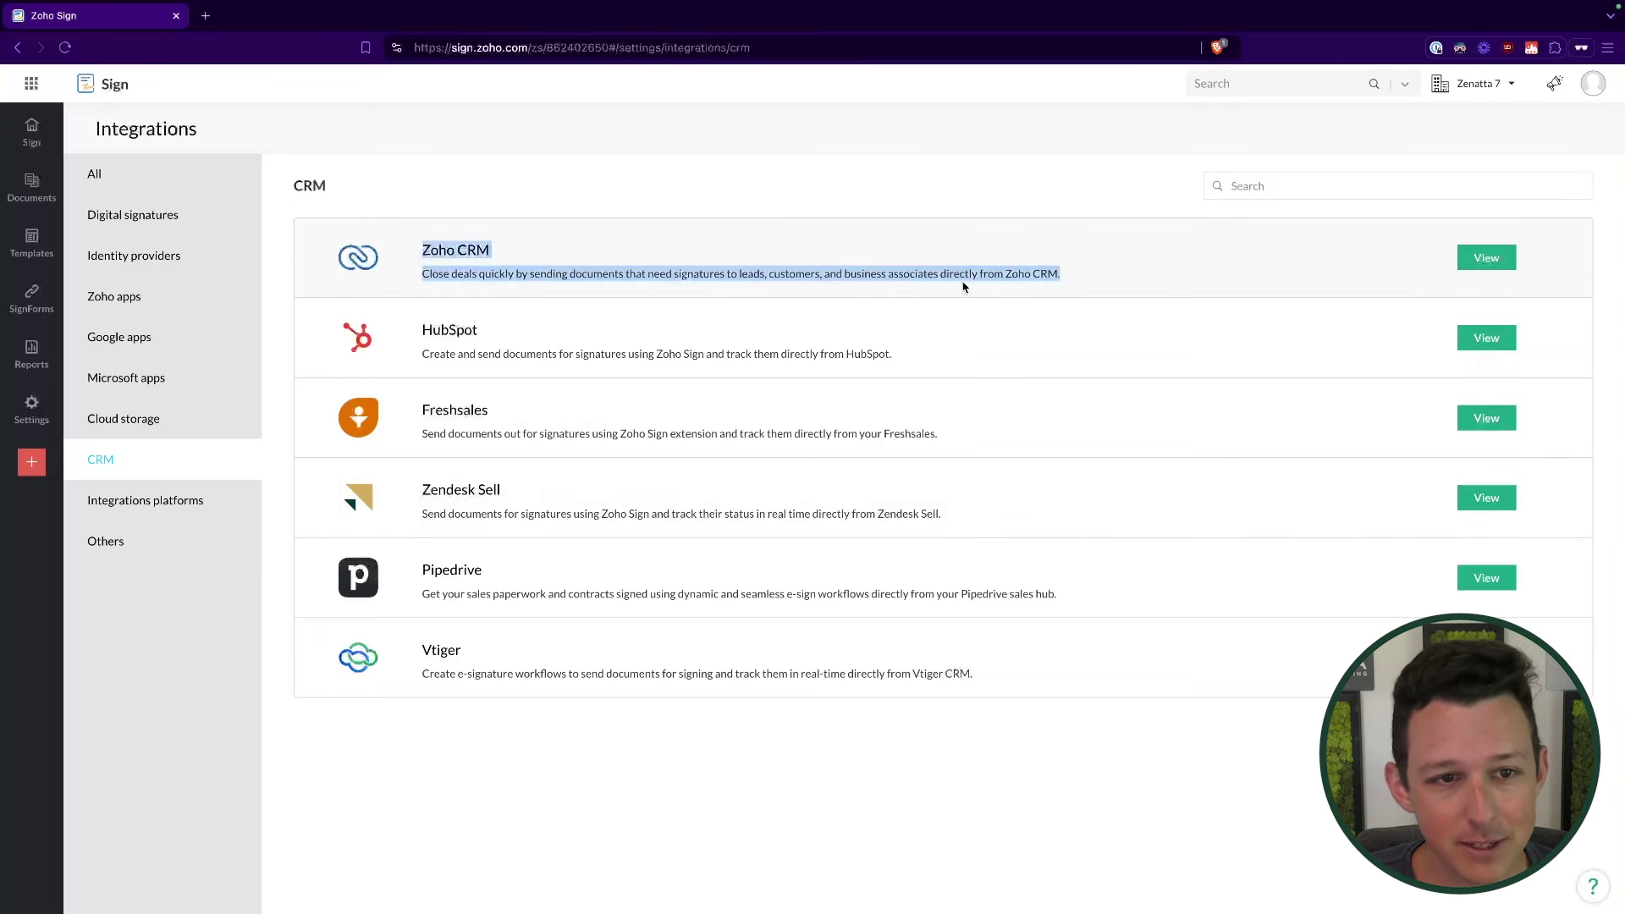
pyautogui.click(1047, 216)
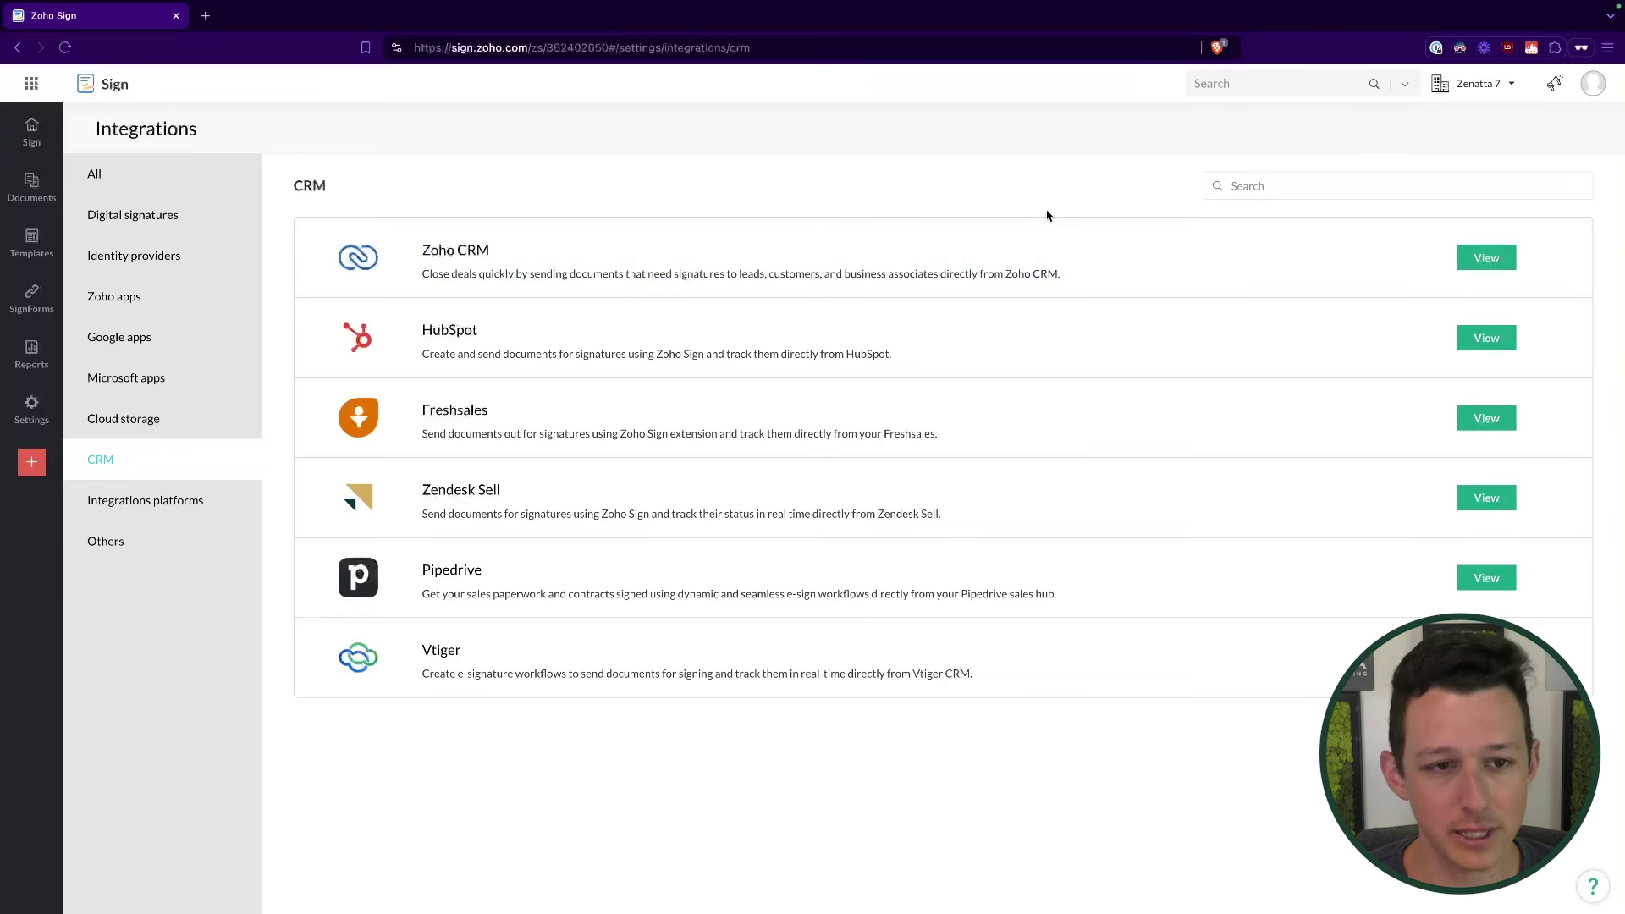
pyautogui.moveTo(428, 326); pyautogui.dragTo(559, 801)
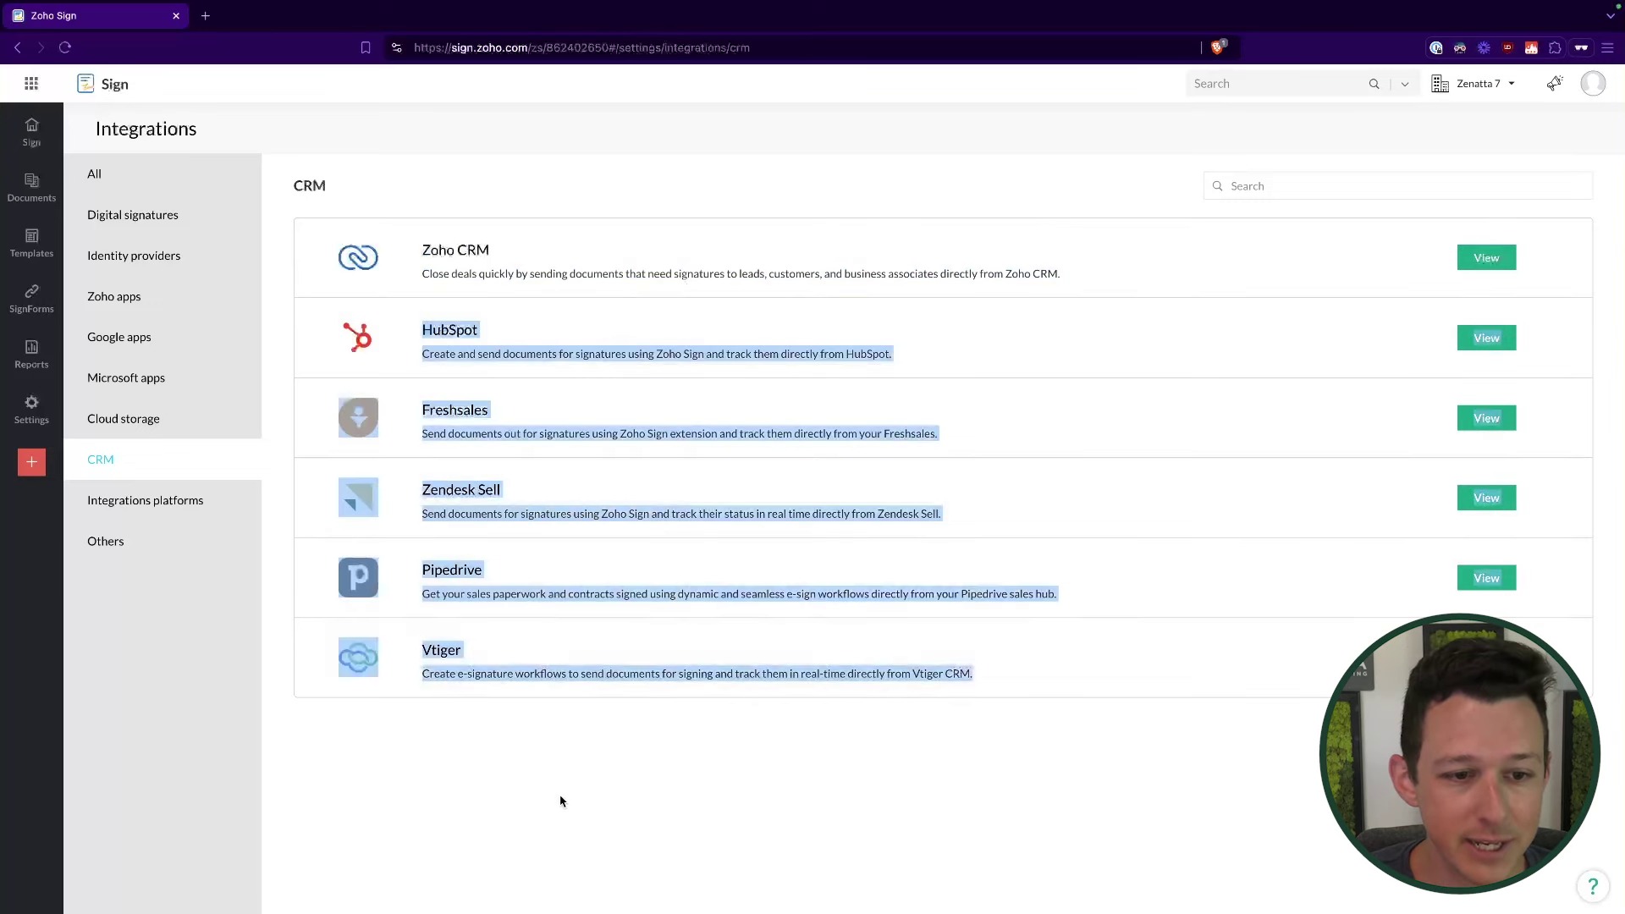
pyautogui.click(551, 765)
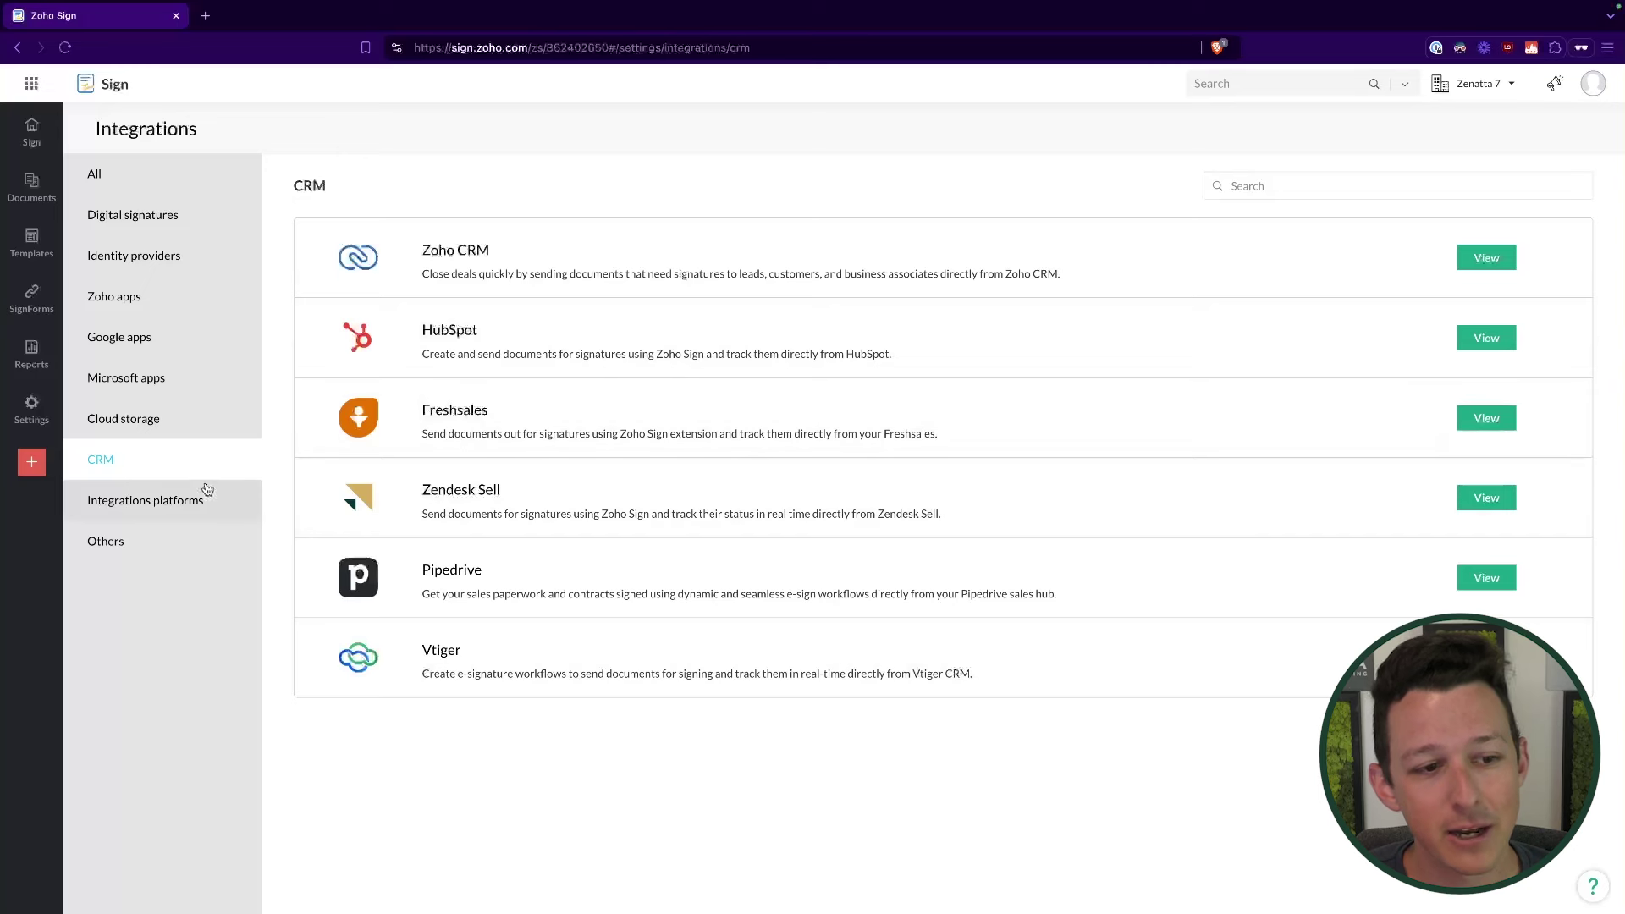
pyautogui.click(156, 512)
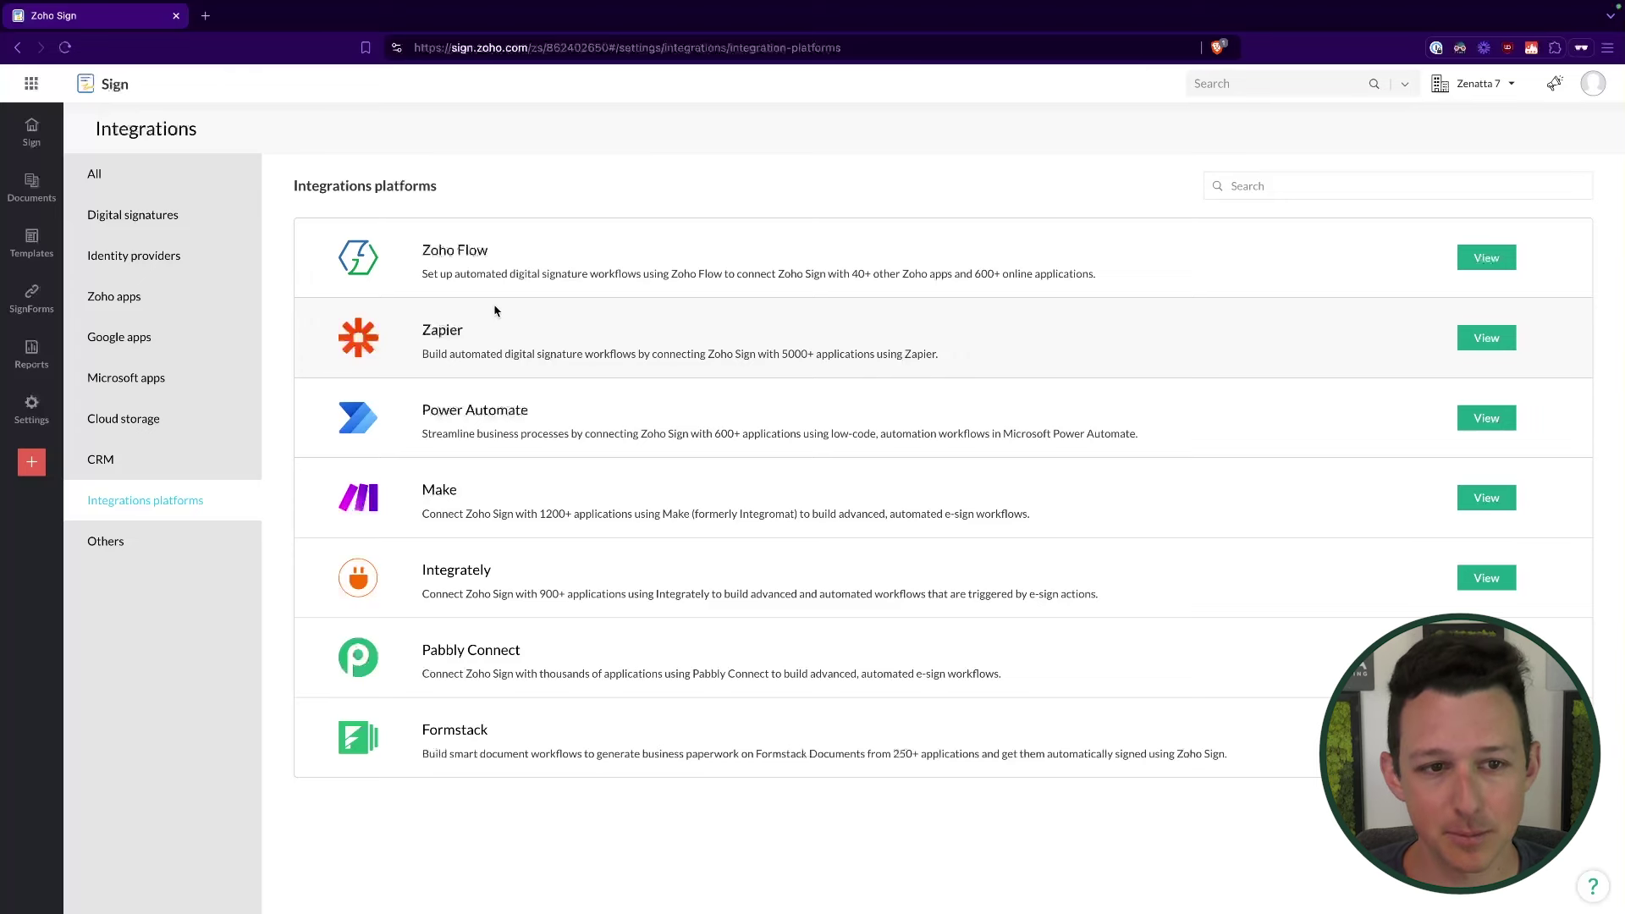
# Step: Point out Zoho Flow, Zapier, Power Automate, Make and Pabbly Connect among integration platforms
pyautogui.moveTo(419, 253); pyautogui.dragTo(568, 267)
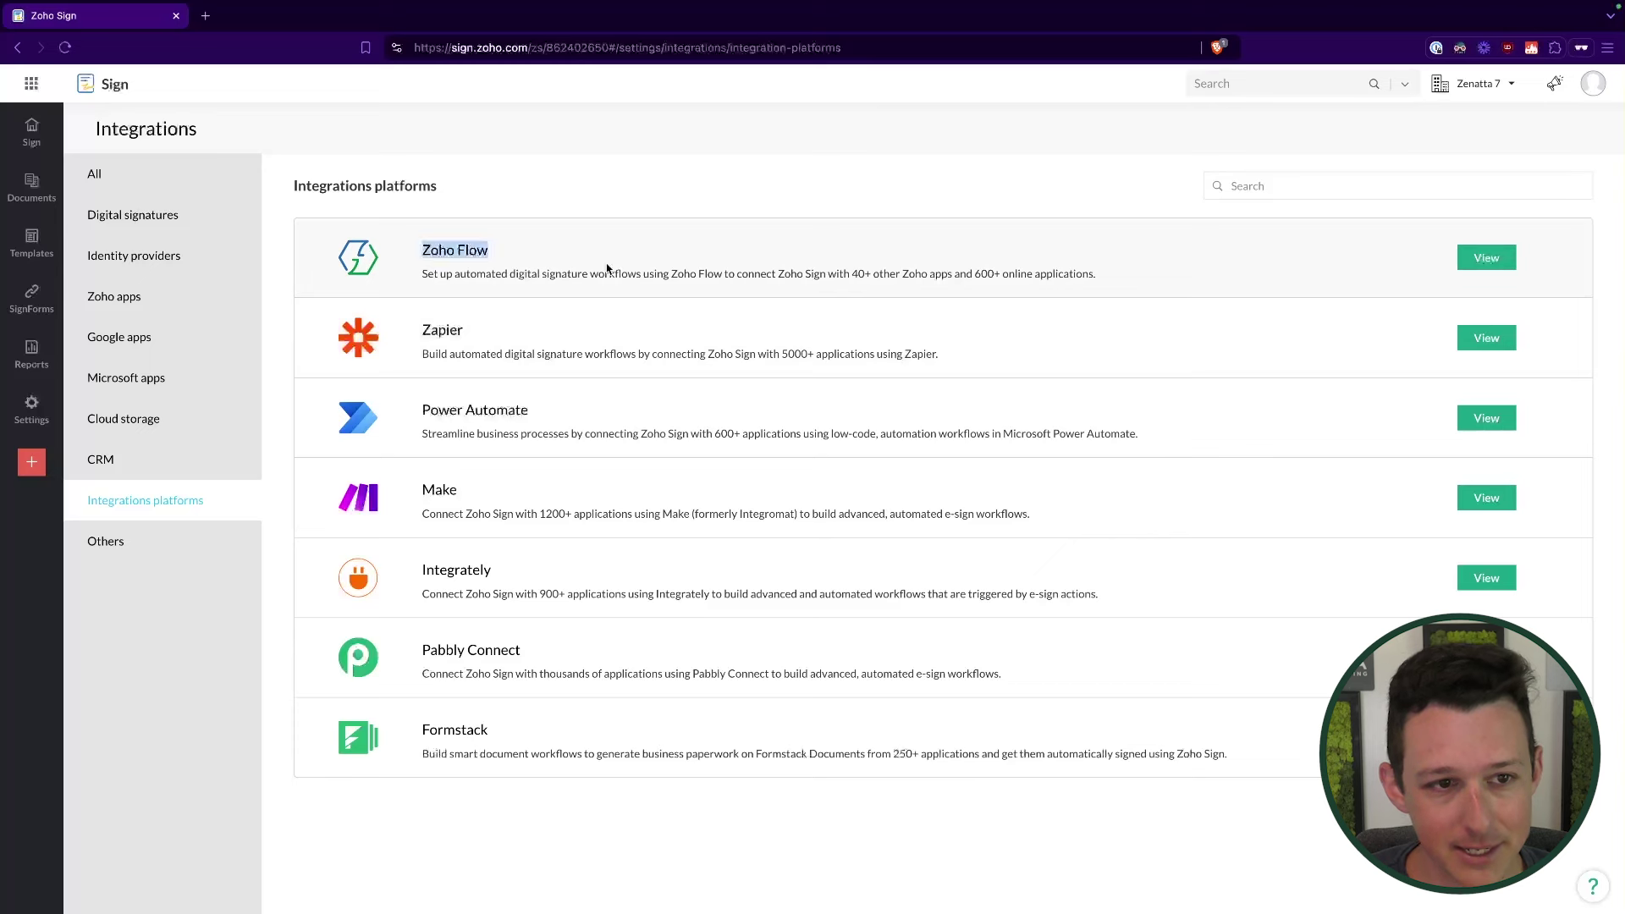
pyautogui.click(541, 278)
pyautogui.moveTo(423, 331); pyautogui.dragTo(468, 333)
pyautogui.moveTo(420, 411); pyautogui.dragTo(610, 421)
pyautogui.moveTo(419, 491); pyautogui.dragTo(487, 500)
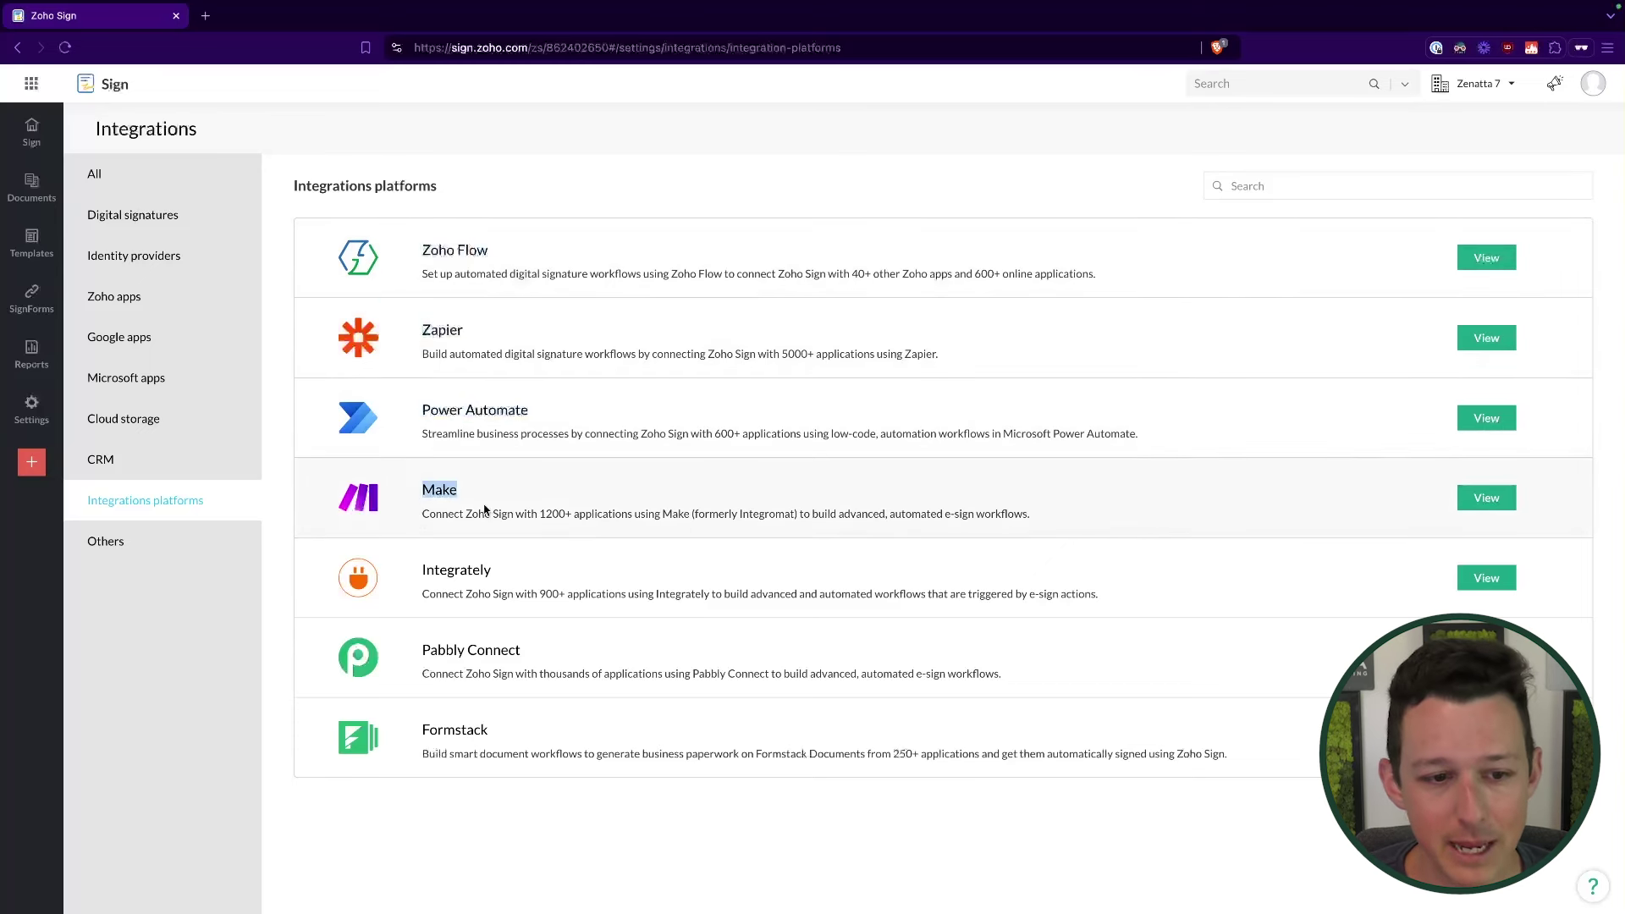
pyautogui.moveTo(422, 650); pyautogui.dragTo(520, 652)
pyautogui.click(537, 747)
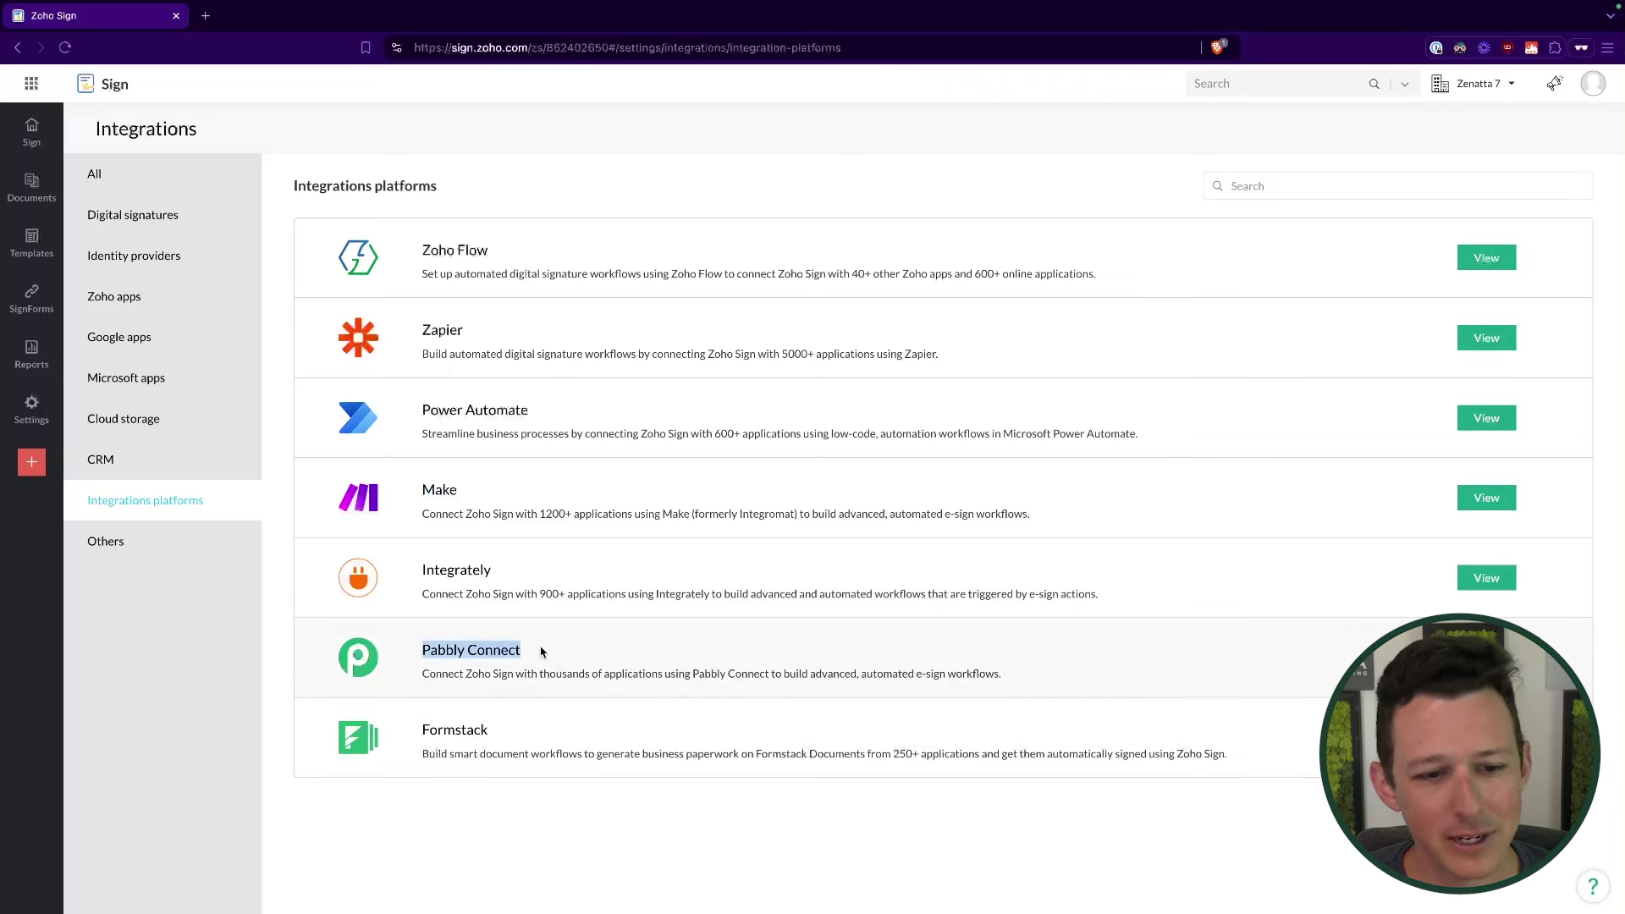
pyautogui.click(714, 246)
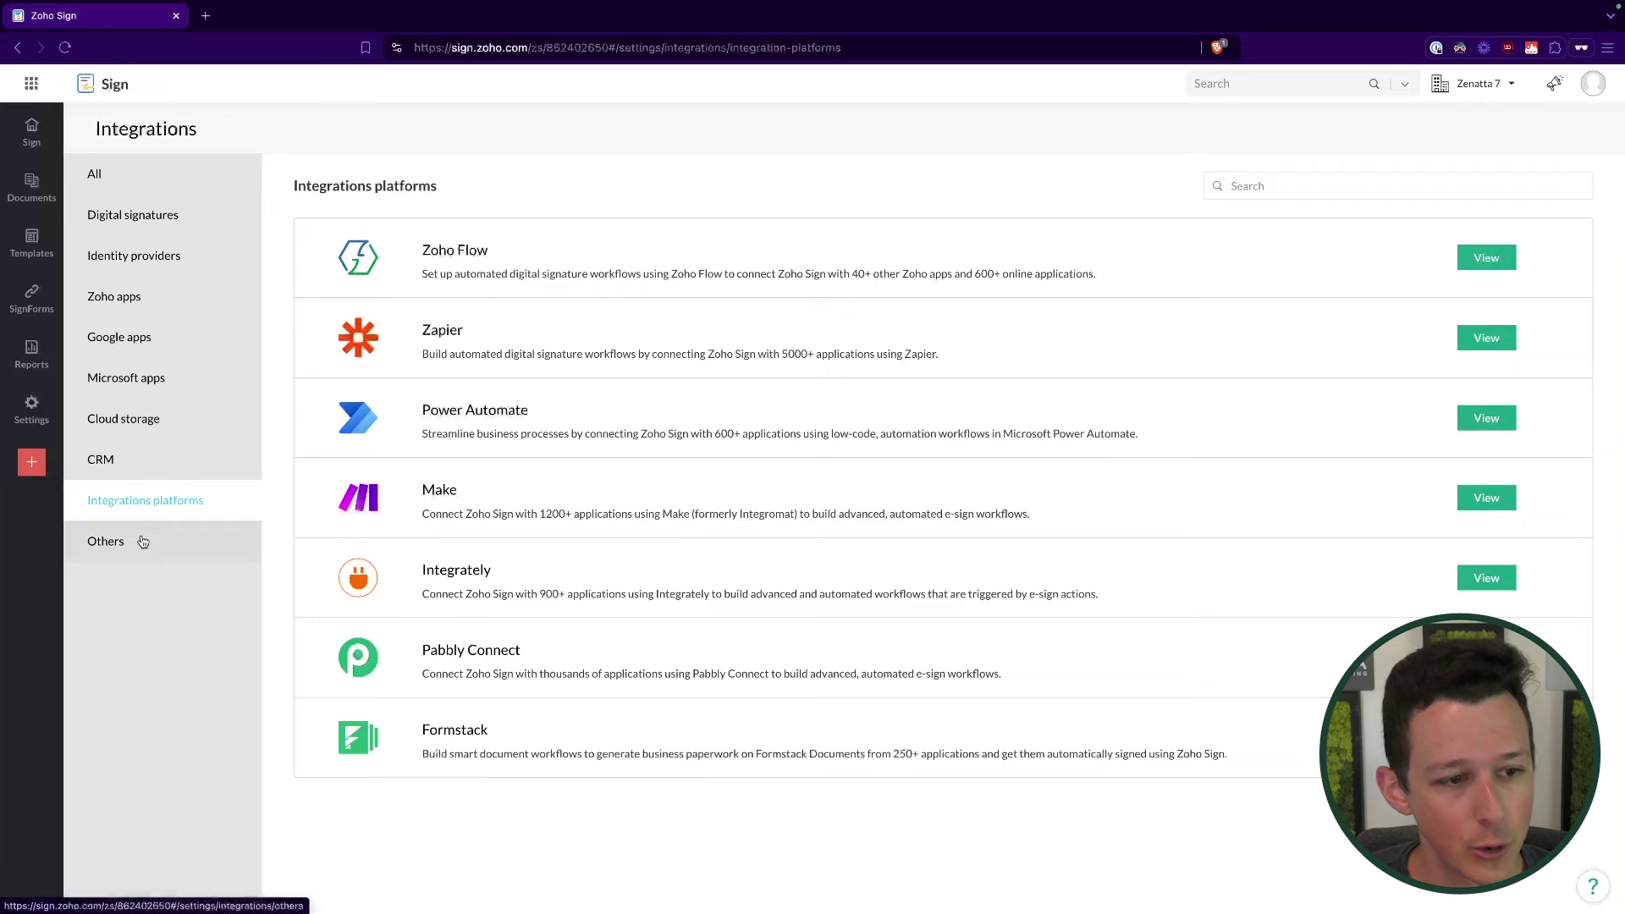
# Step: Review the e-Stamping and NOM 151 entries under Others, then show all integrations
pyautogui.click(106, 541)
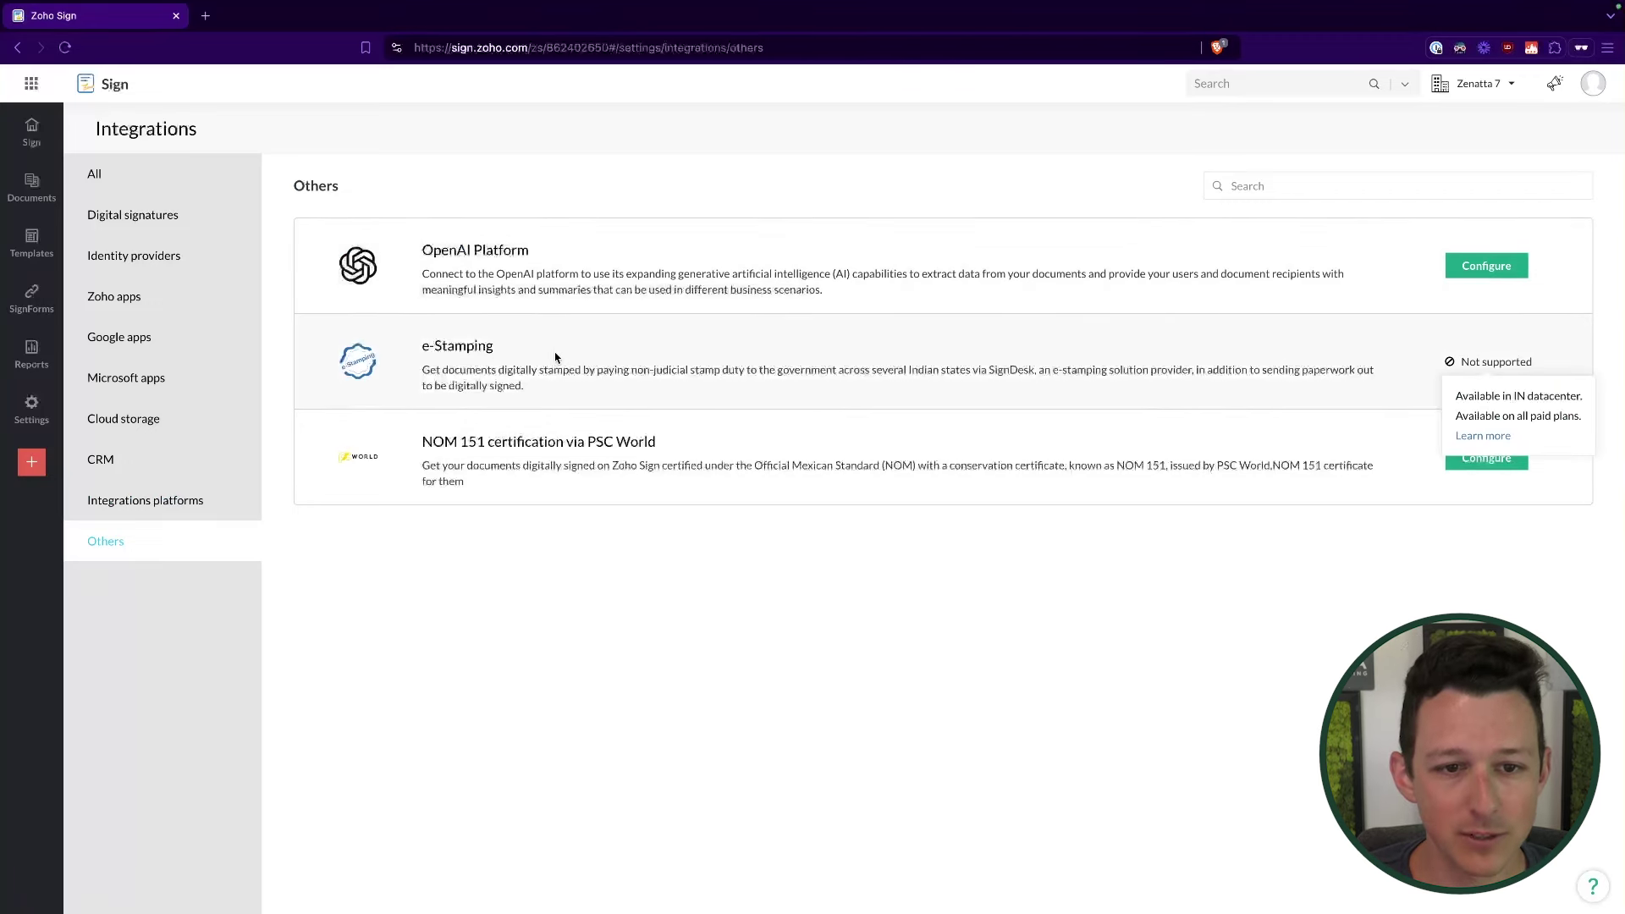
pyautogui.moveTo(421, 351); pyautogui.dragTo(551, 399)
pyautogui.click(568, 540)
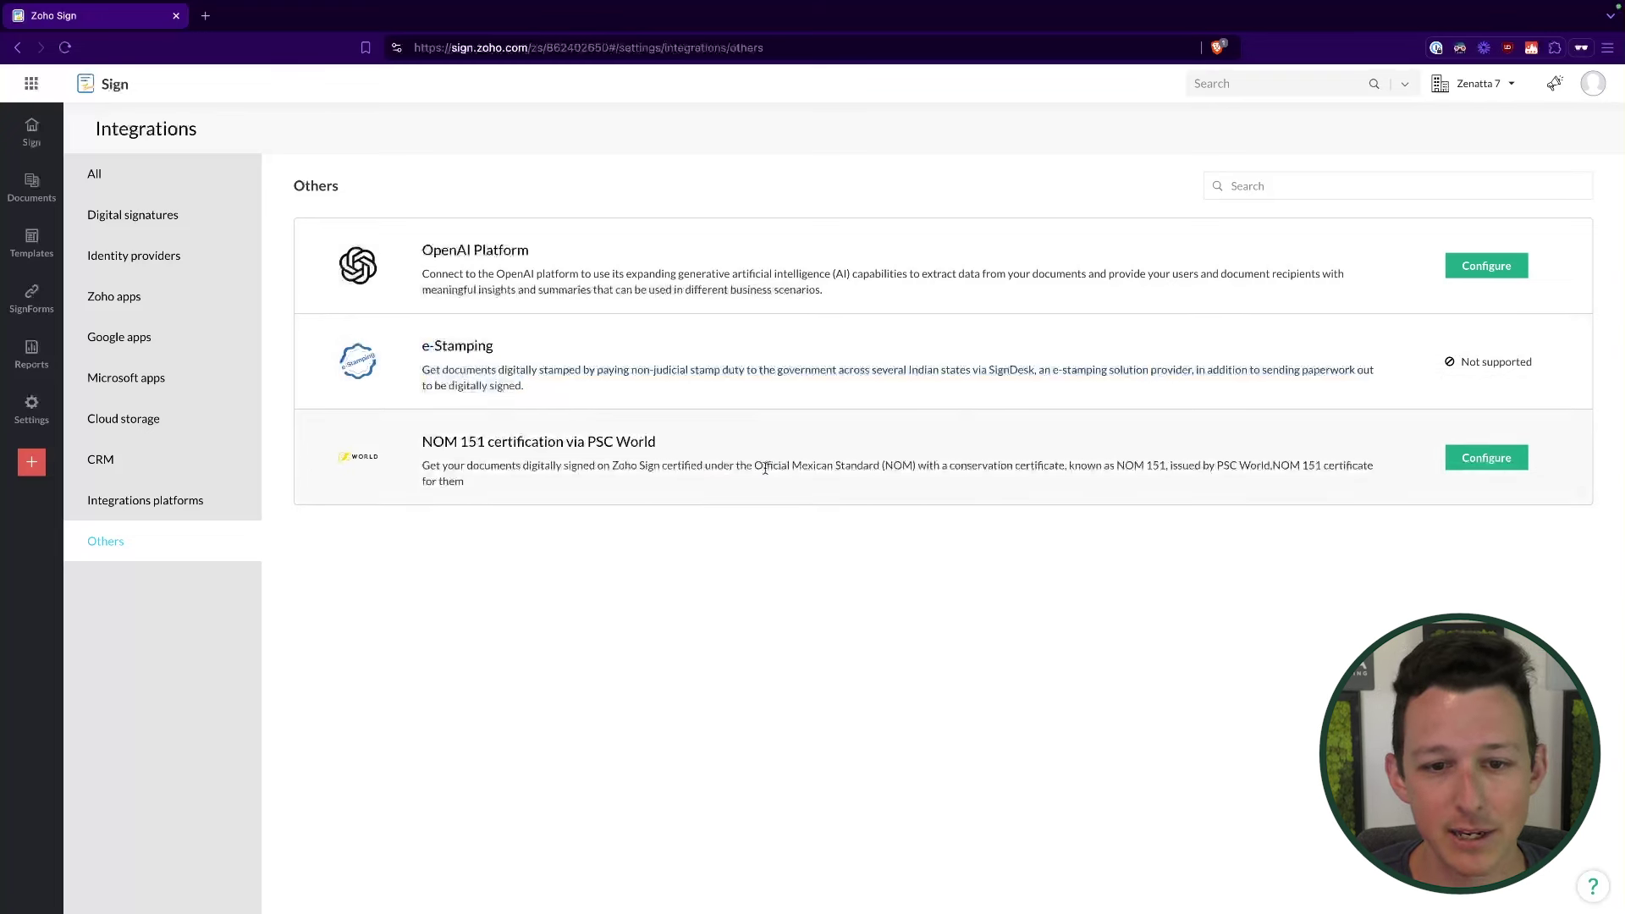
pyautogui.moveTo(760, 467); pyautogui.dragTo(975, 467)
pyautogui.click(733, 458)
pyautogui.moveTo(423, 441); pyautogui.dragTo(496, 441)
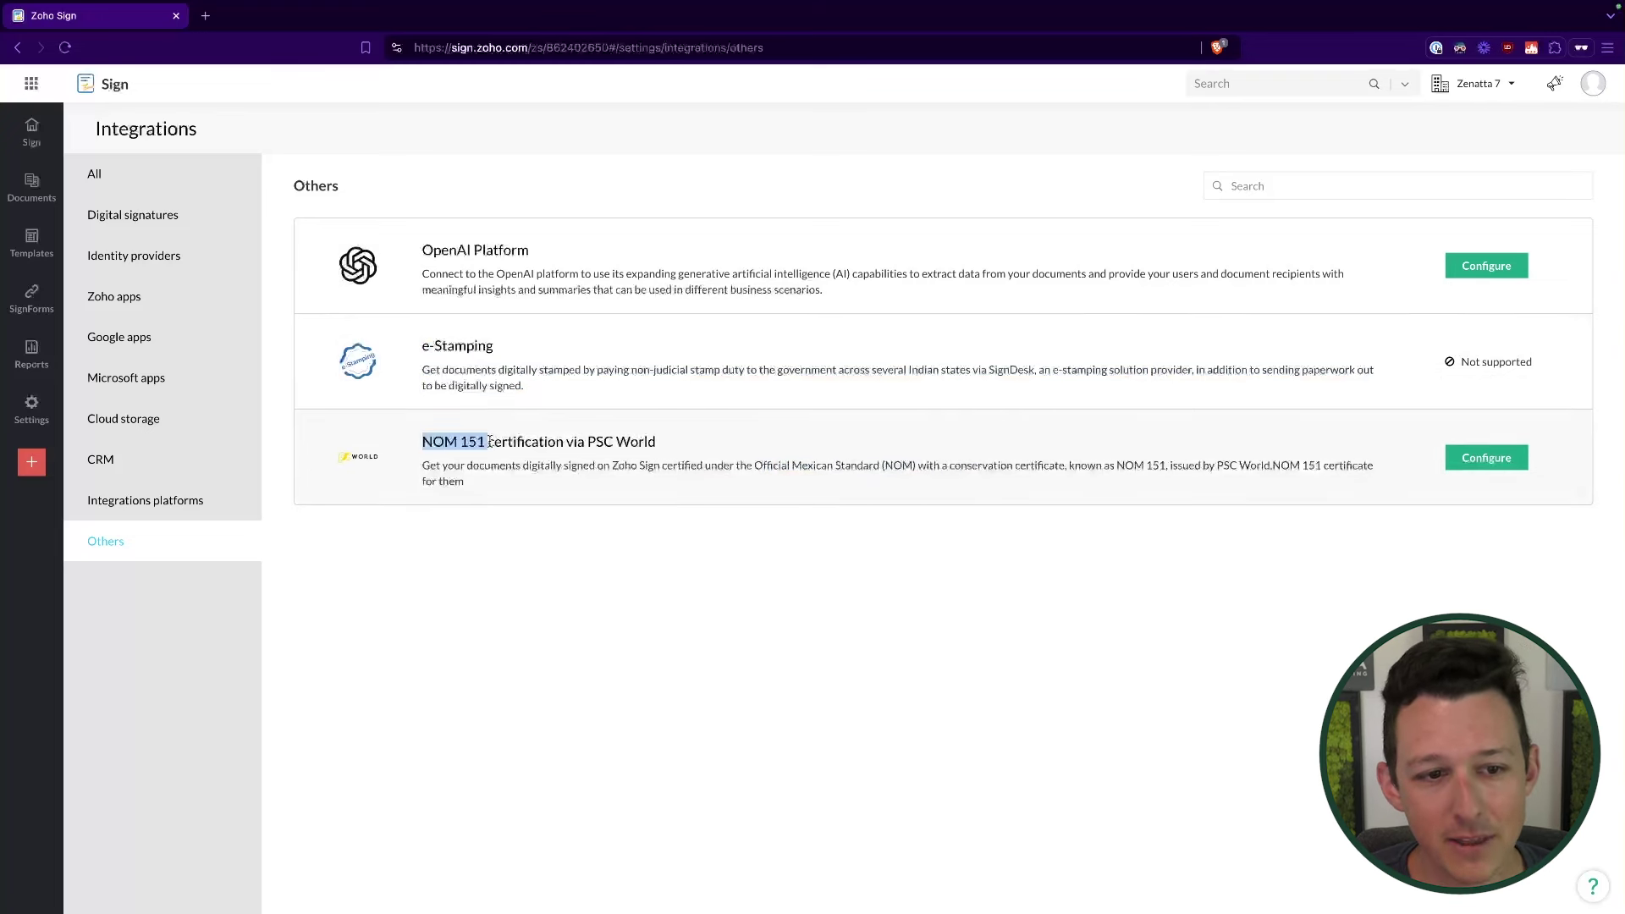
pyautogui.click(567, 618)
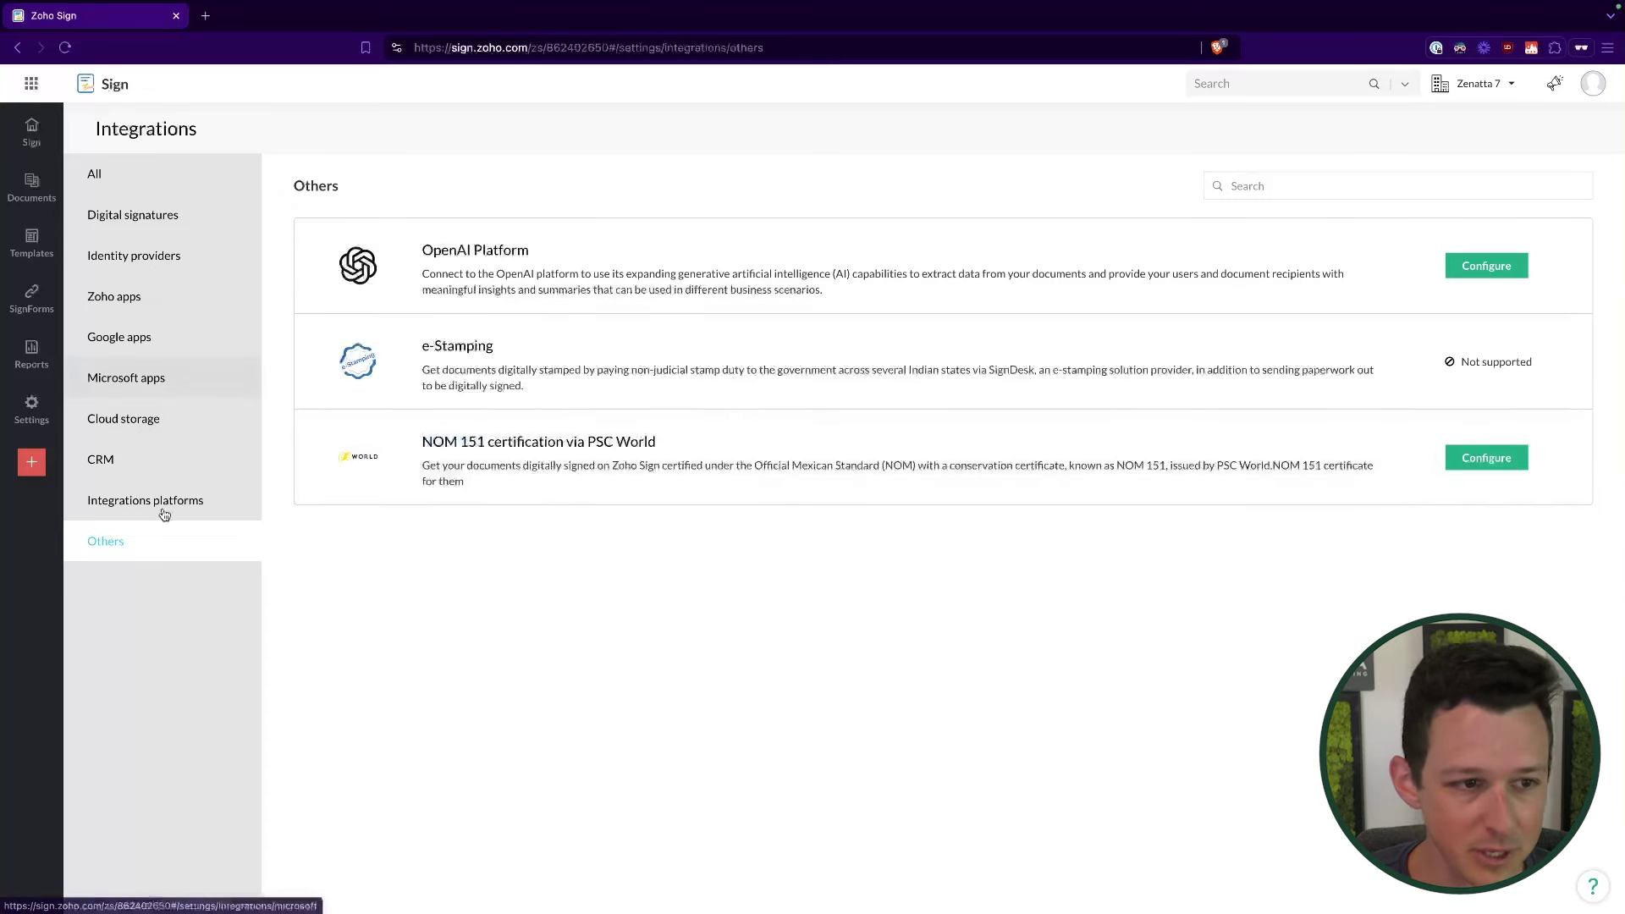
pyautogui.click(146, 181)
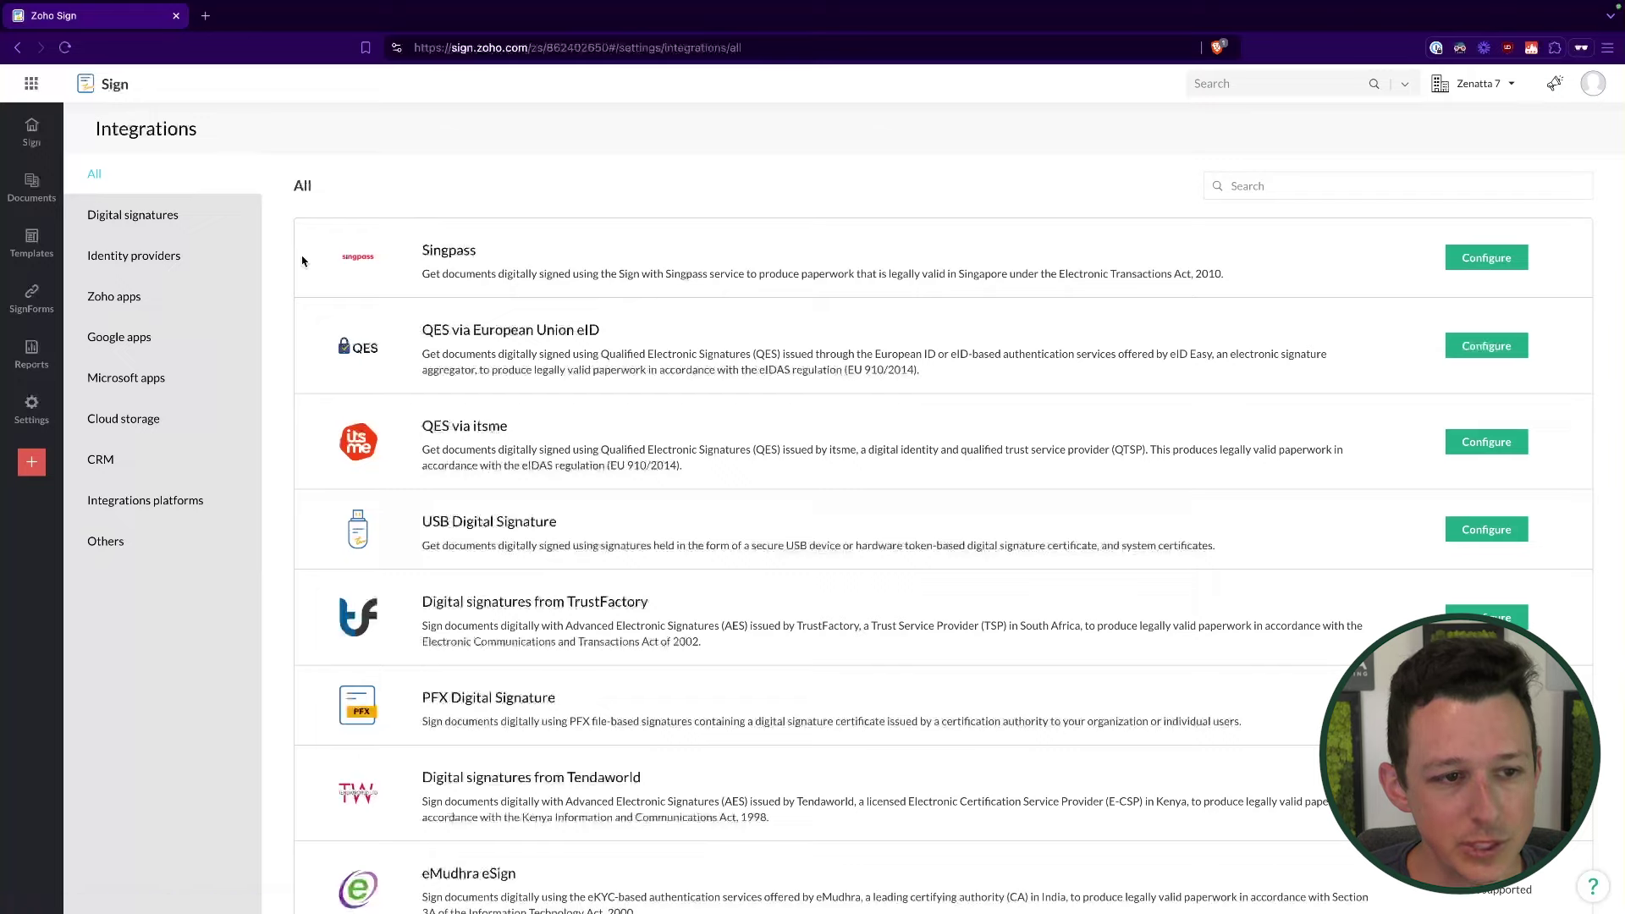
# Step: Switch to the Zoho apps integrations and point out Zoho CRM, Zoho Forms and Zoho Writer
pyautogui.click(179, 347)
pyautogui.click(190, 312)
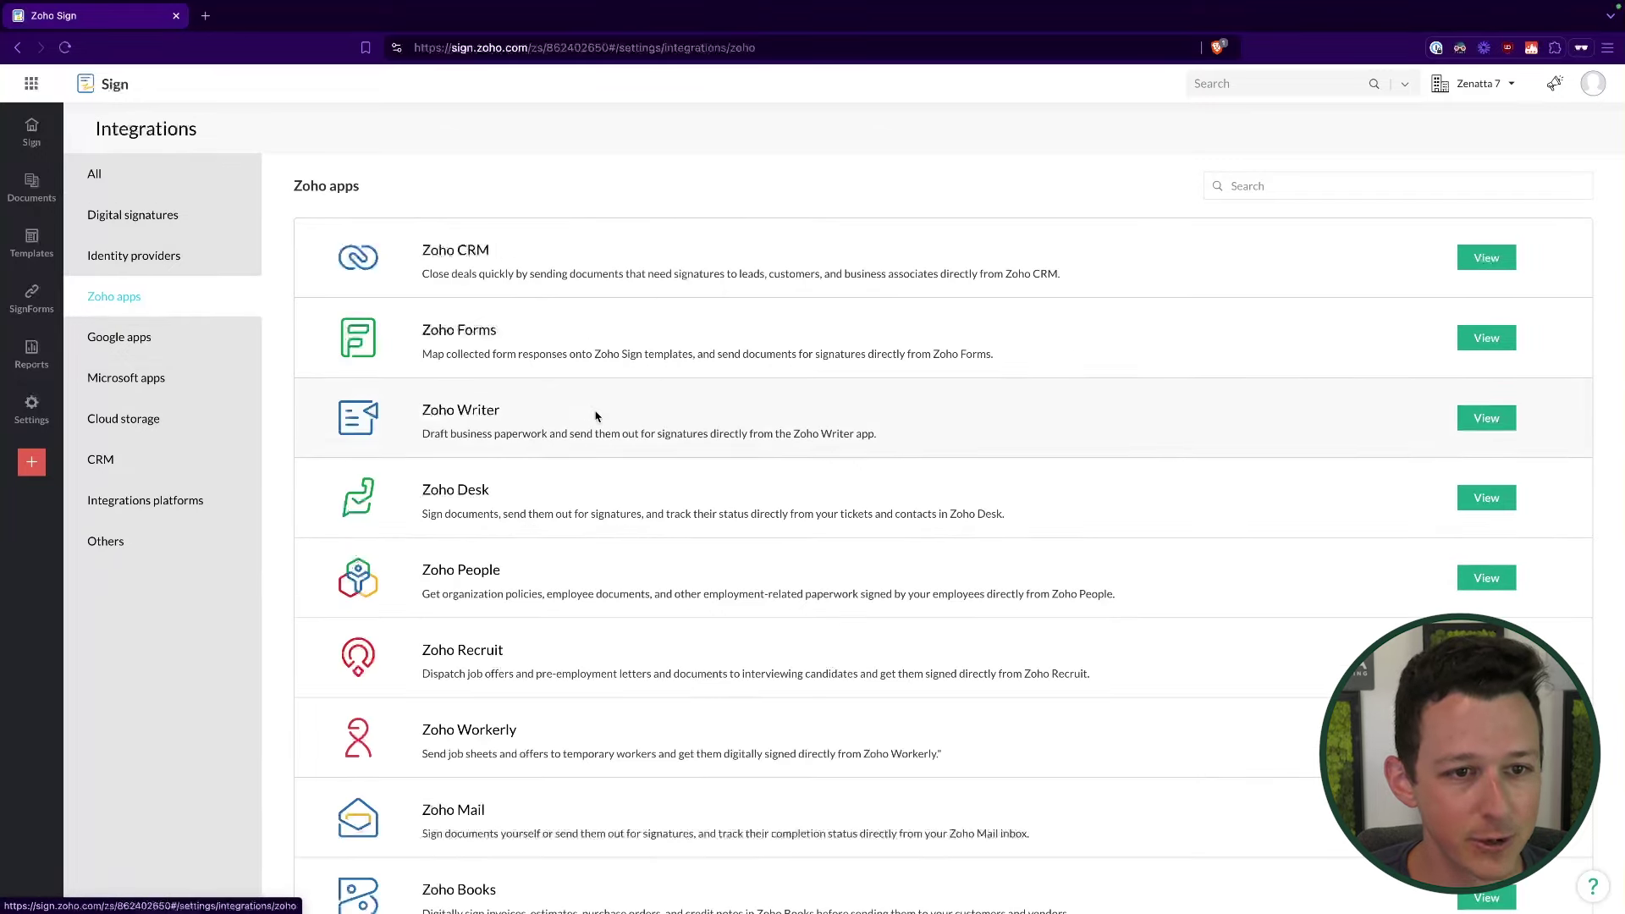
pyautogui.scroll(-1, 595, 414)
pyautogui.moveTo(414, 223); pyautogui.dragTo(513, 218)
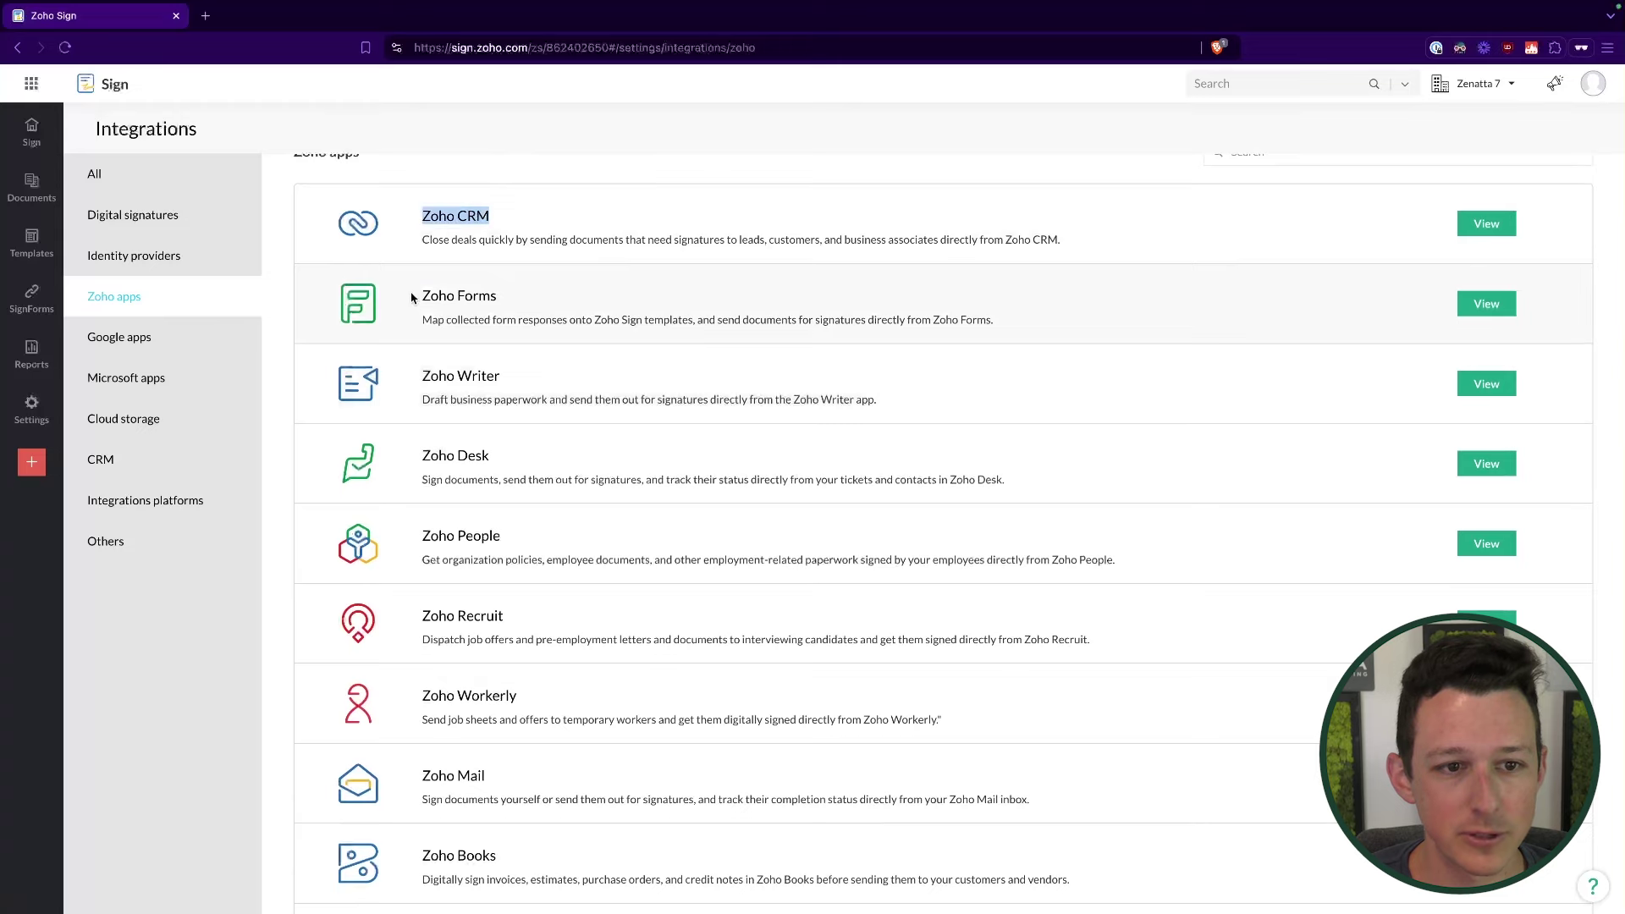
pyautogui.moveTo(411, 297); pyautogui.dragTo(544, 298)
pyautogui.click(544, 298)
pyautogui.moveTo(411, 381); pyautogui.dragTo(577, 385)
pyautogui.click(596, 200)
# Step: Point out Zoho Books, Zoho CRM and Zoho Recruit, then open Notification settings
pyautogui.scroll(-5, 530, 505)
pyautogui.moveTo(412, 550); pyautogui.dragTo(556, 551)
pyautogui.scroll(1, 557, 550)
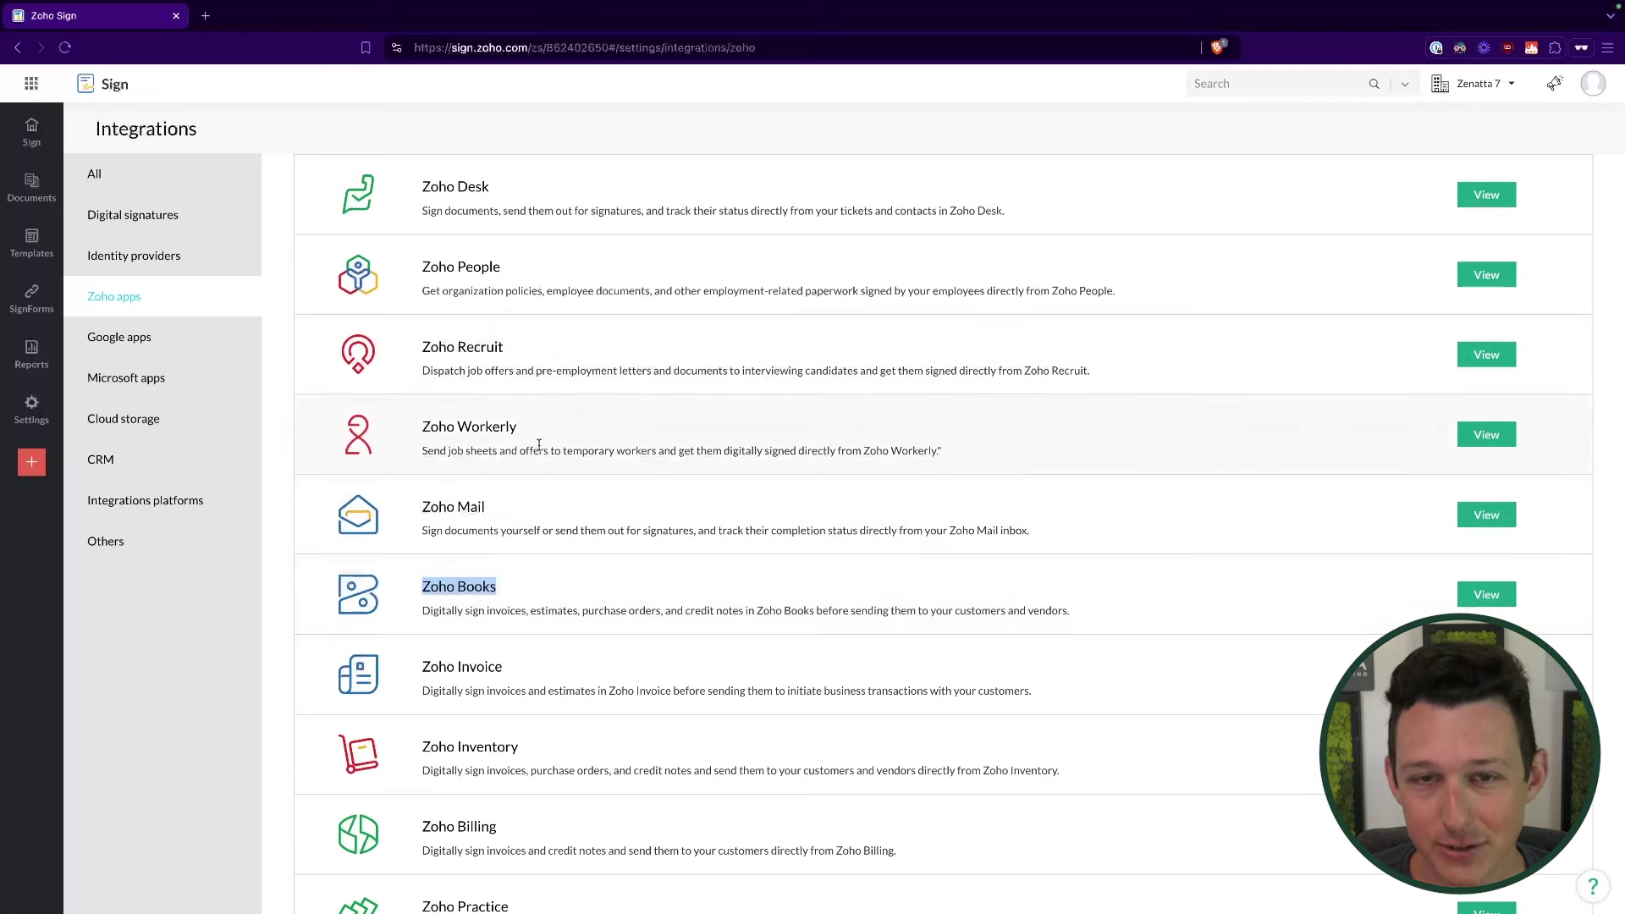
pyautogui.scroll(5, 555, 347)
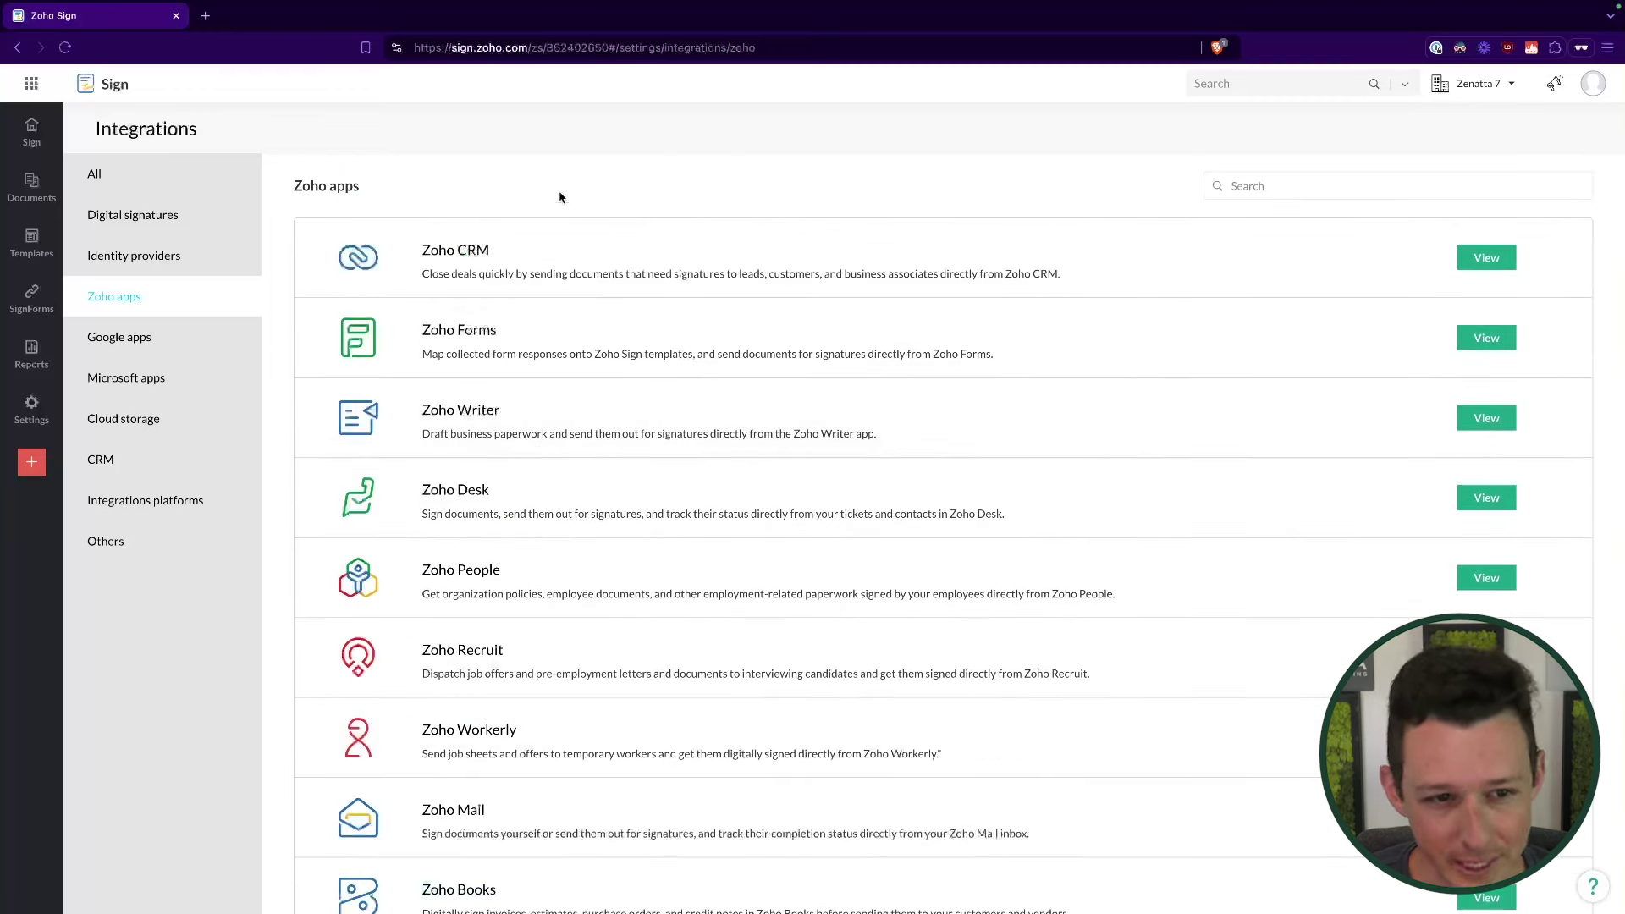
pyautogui.moveTo(405, 254); pyautogui.dragTo(506, 254)
pyautogui.moveTo(415, 650); pyautogui.dragTo(507, 651)
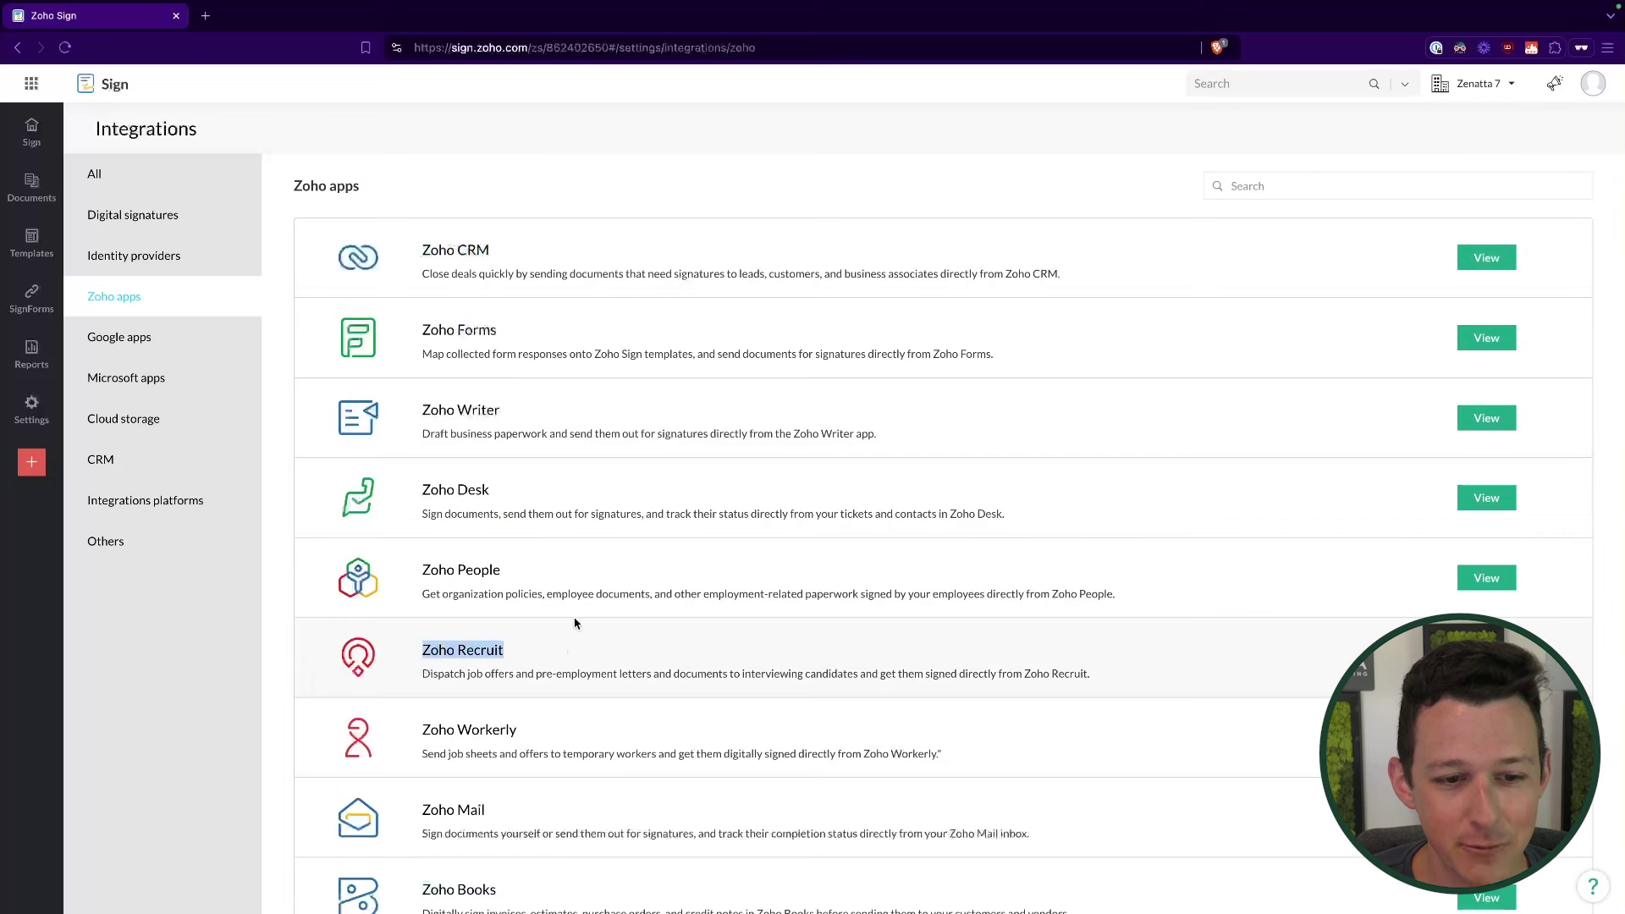
pyautogui.click(842, 175)
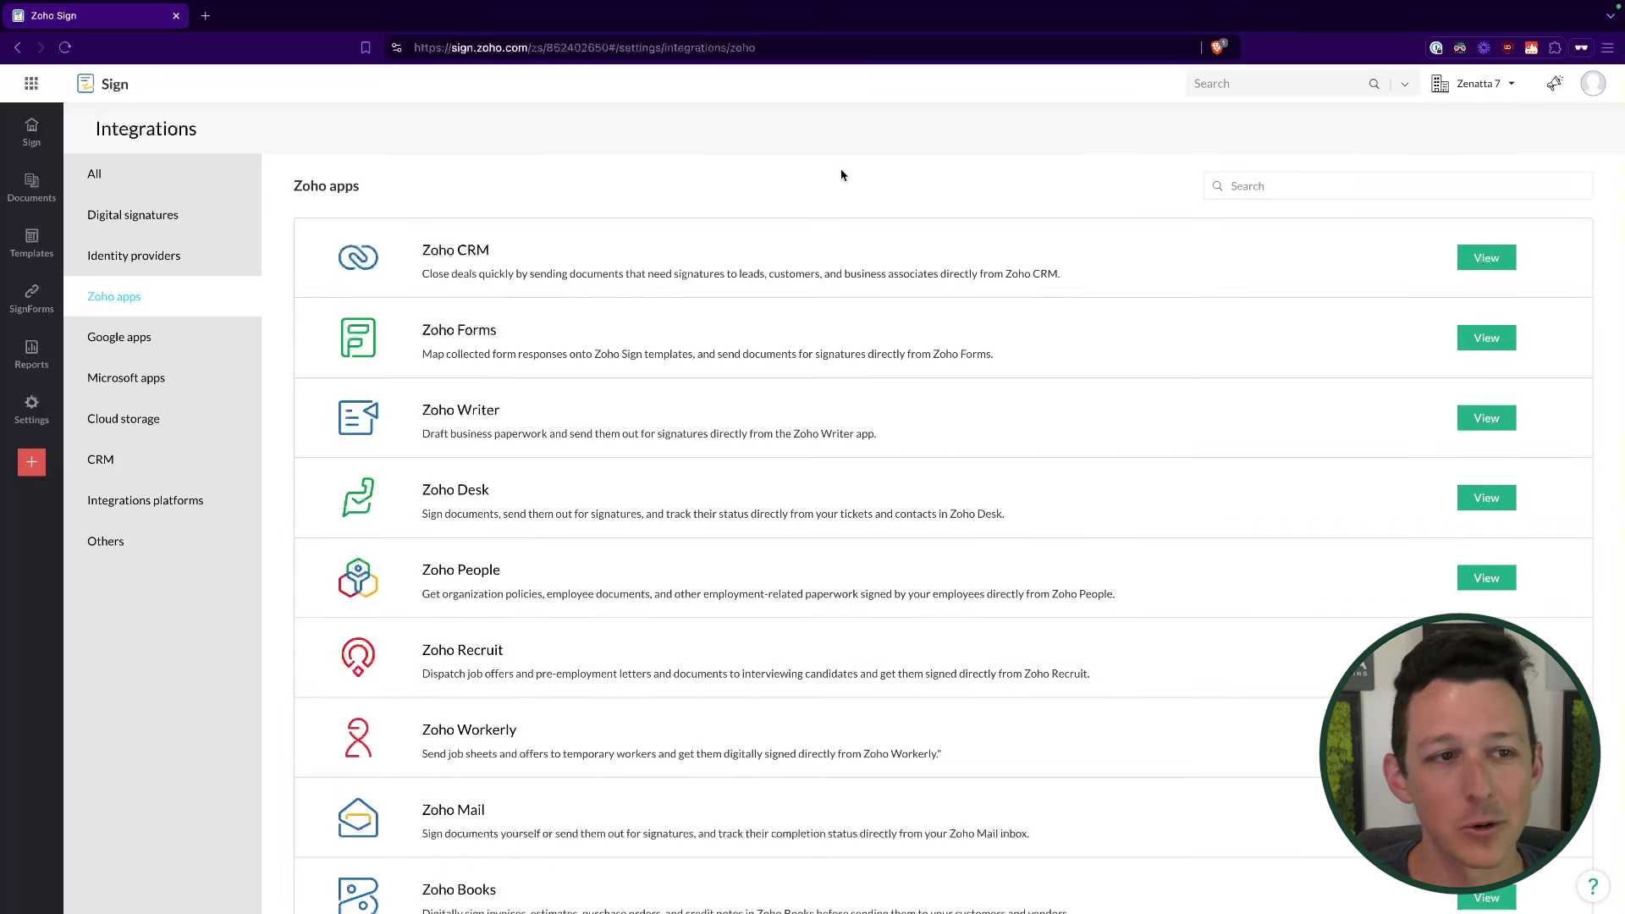
pyautogui.moveTo(31, 406)
pyautogui.click(148, 495)
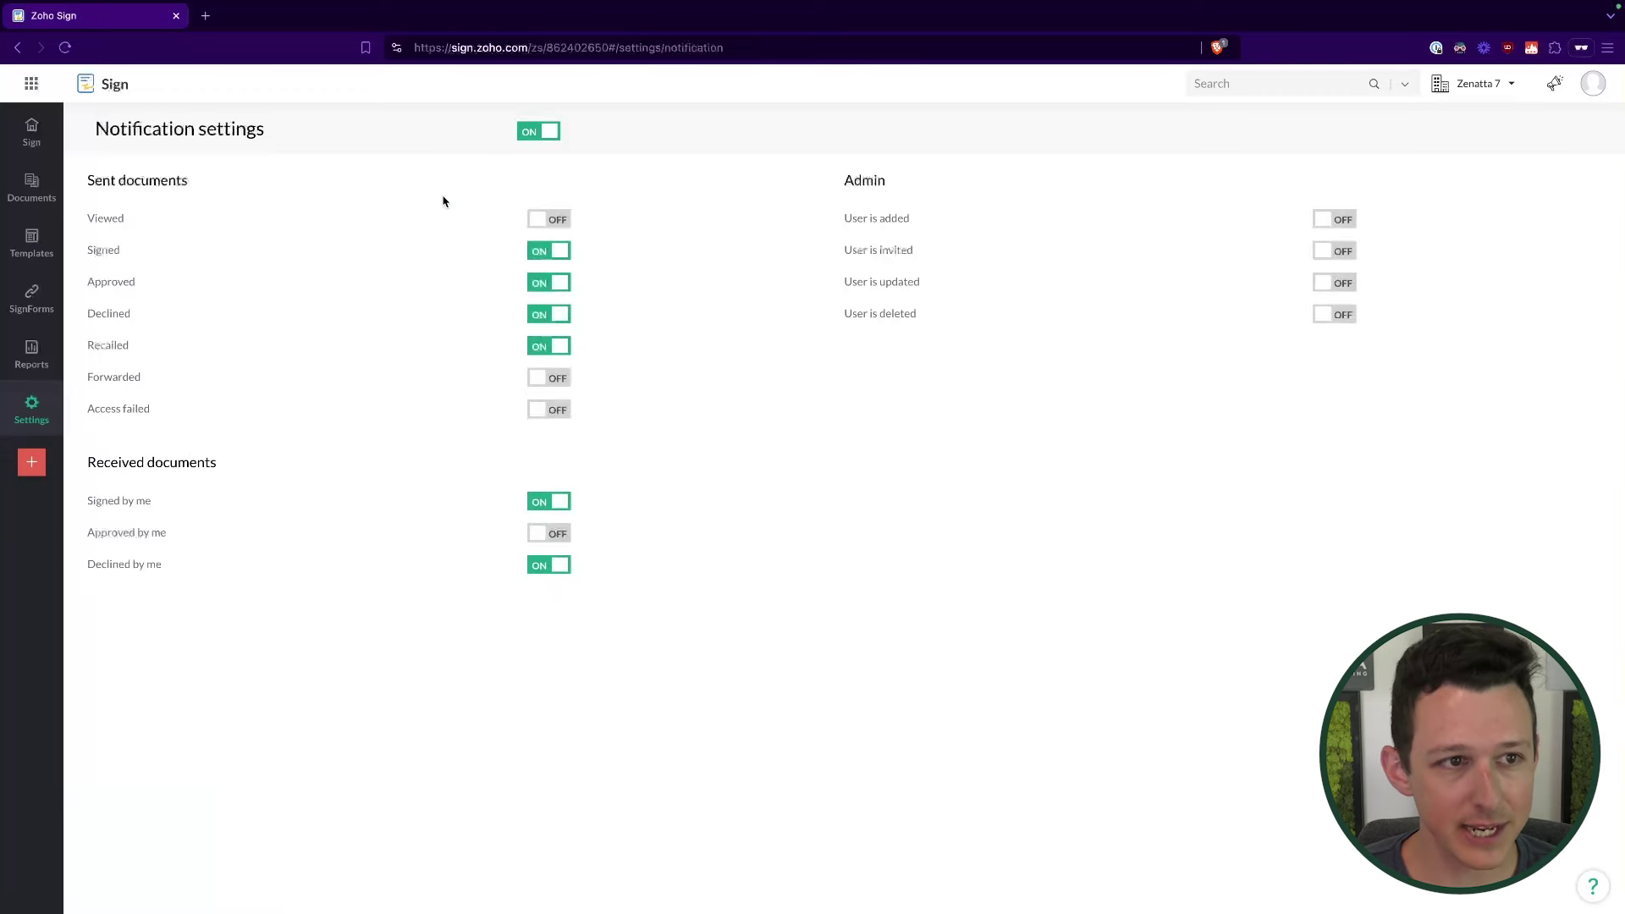
# Step: Review the Sent documents Signed alert and Received documents section, then open Contacts
pyautogui.moveTo(129, 182); pyautogui.dragTo(331, 182)
pyautogui.click(333, 183)
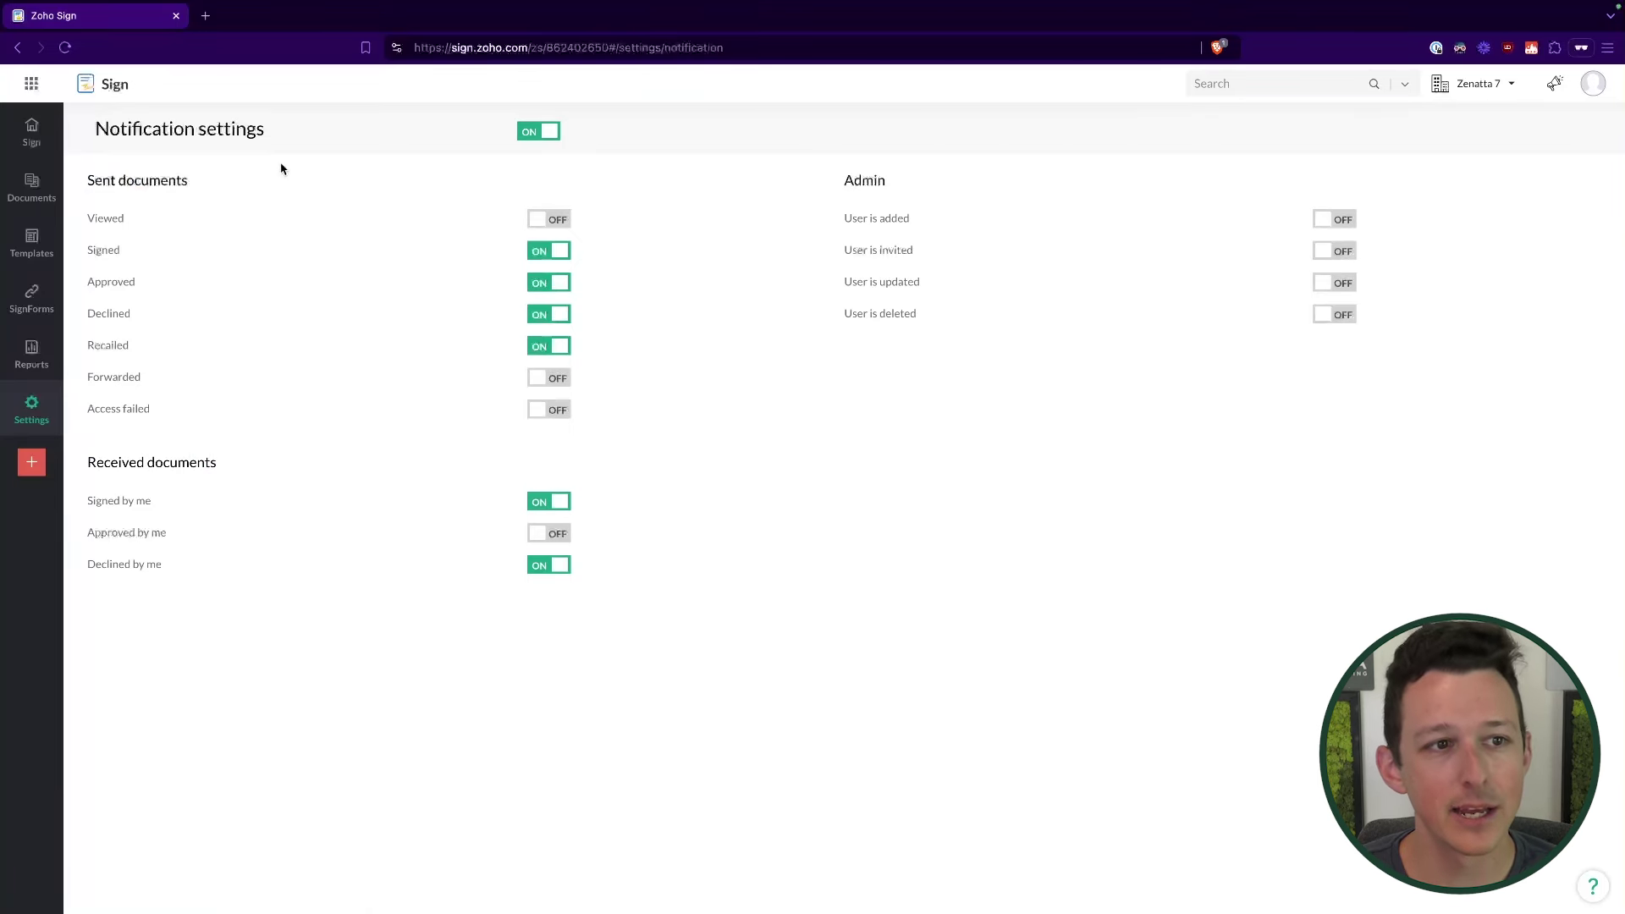
pyautogui.moveTo(88, 217); pyautogui.dragTo(169, 251)
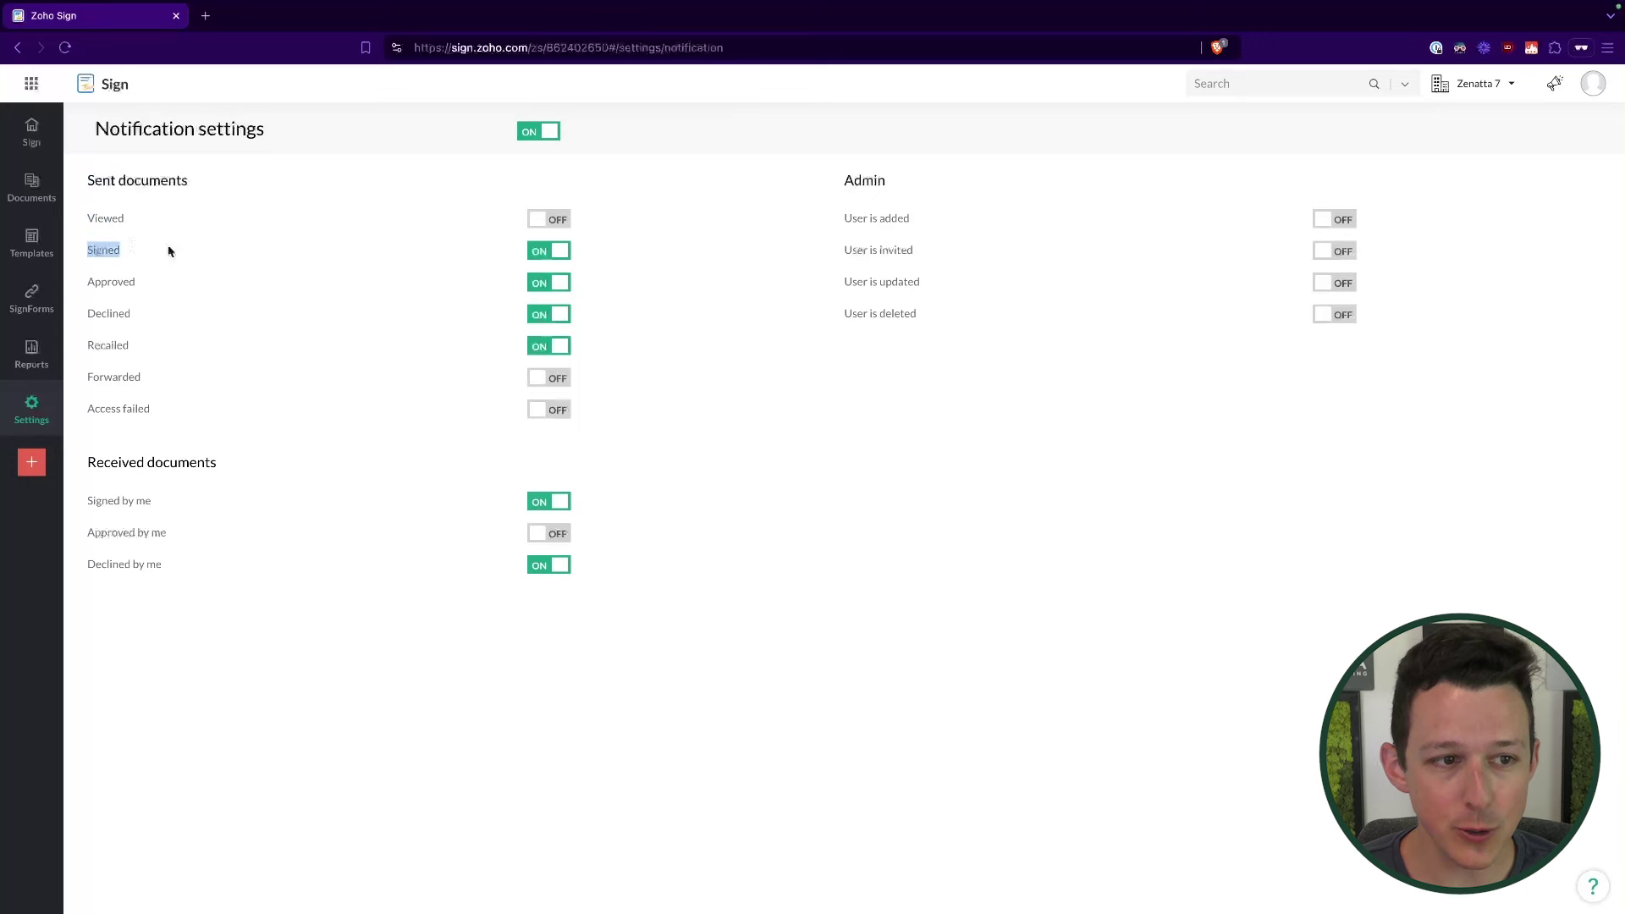
pyautogui.click(82, 305)
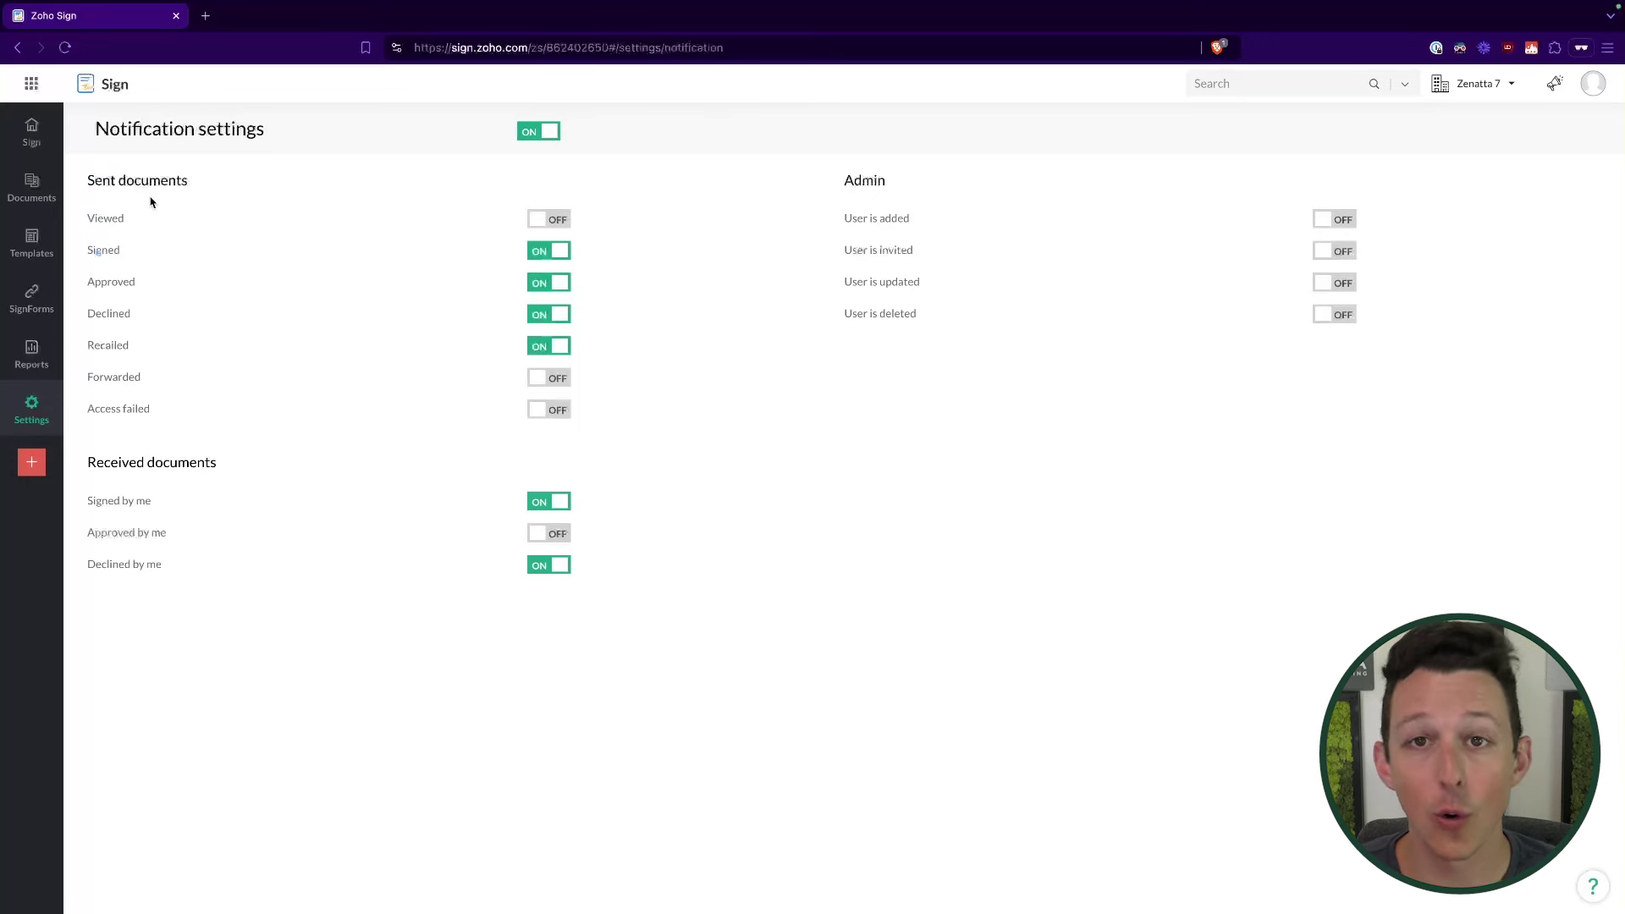
pyautogui.moveTo(89, 462); pyautogui.dragTo(222, 466)
pyautogui.click(128, 493)
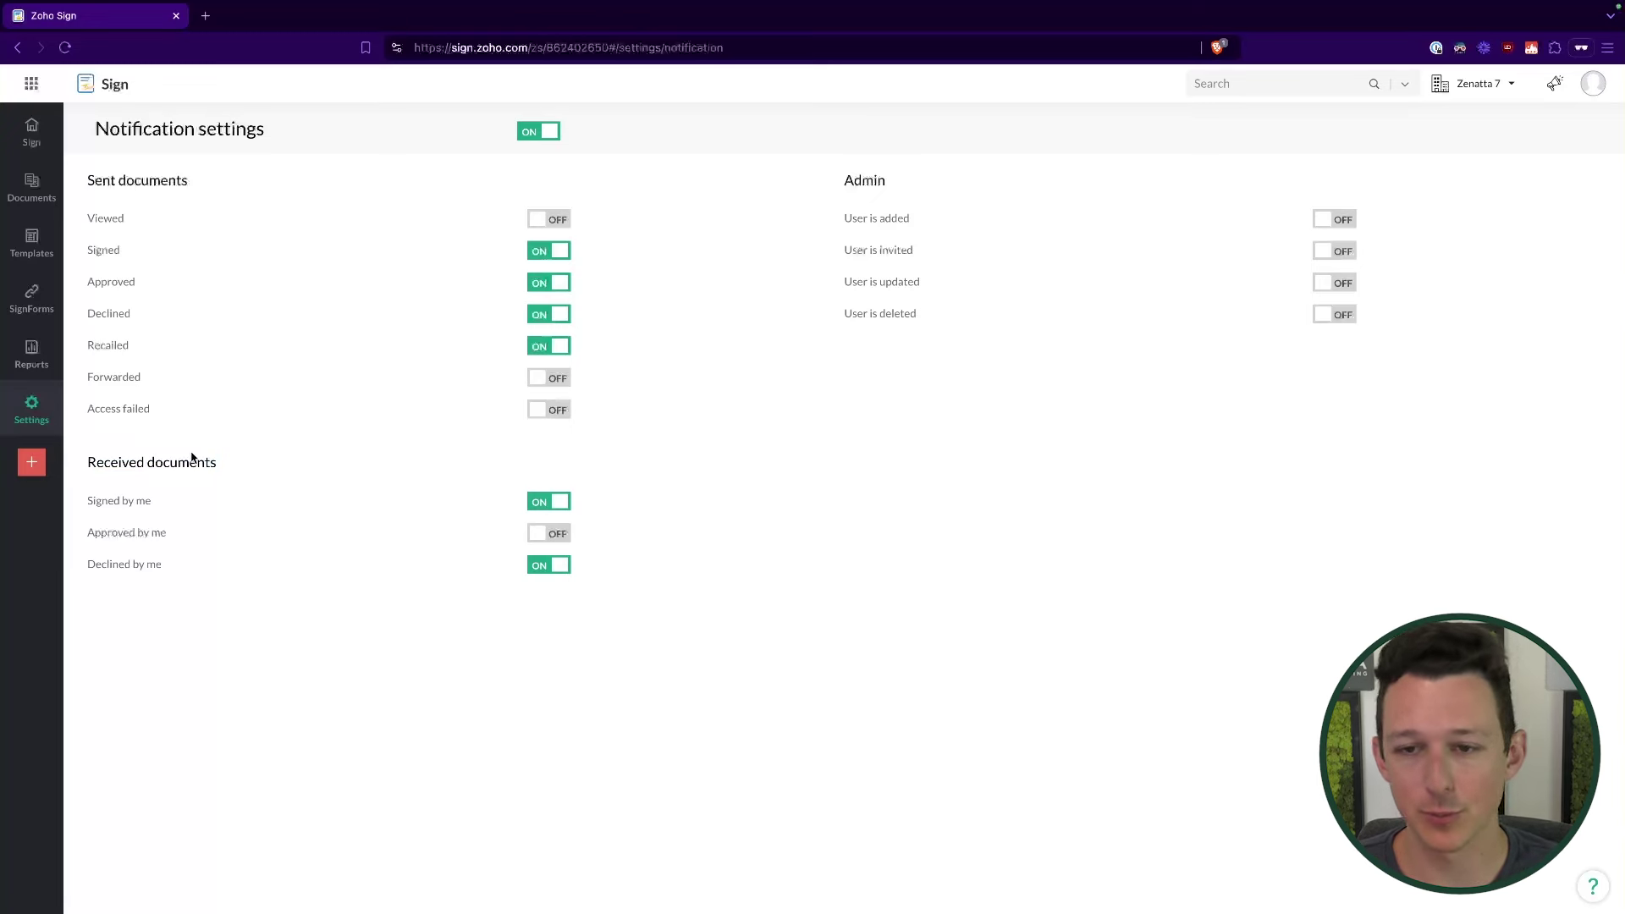
pyautogui.moveTo(44, 421)
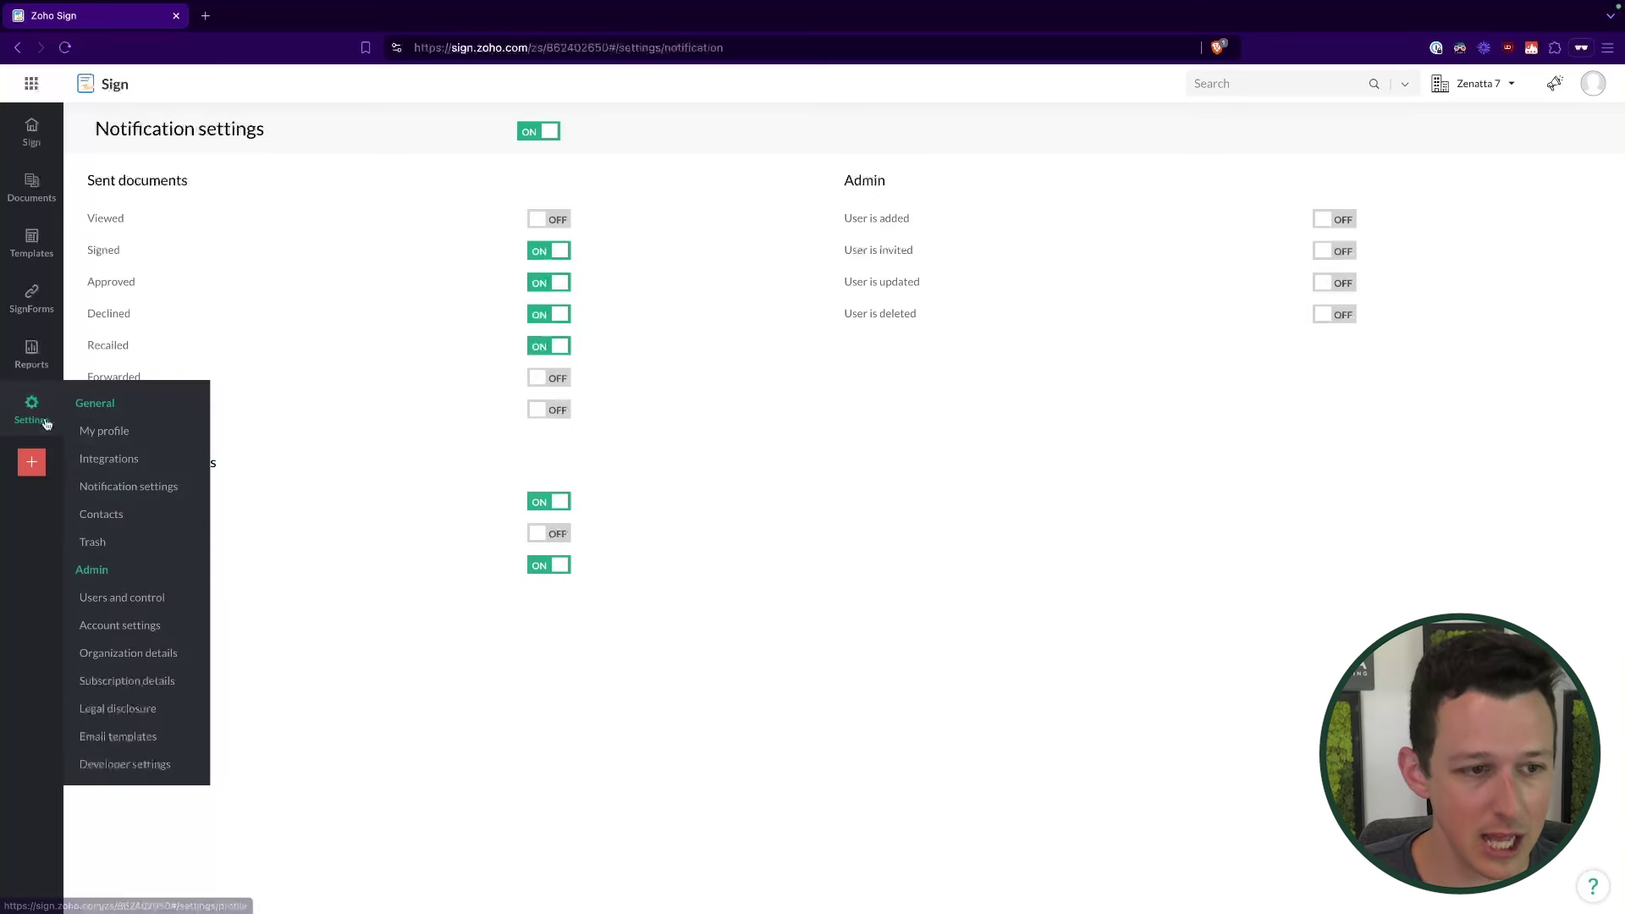
pyautogui.click(145, 515)
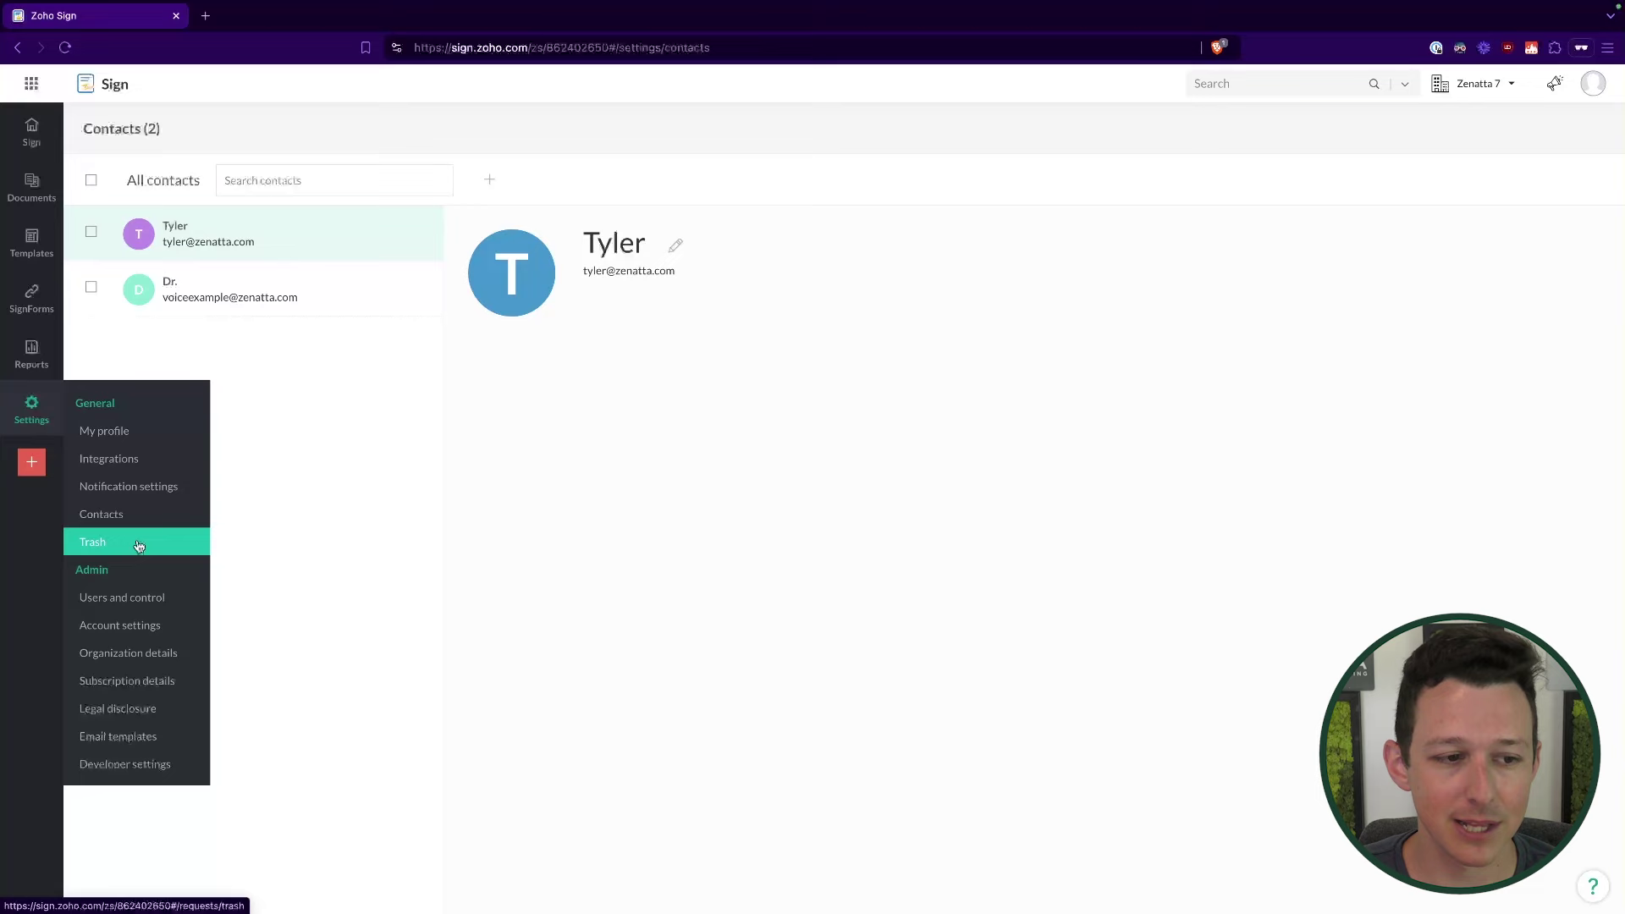
# Step: Look at the Trash of deleted documents, then move to Users and control
pyautogui.click(140, 544)
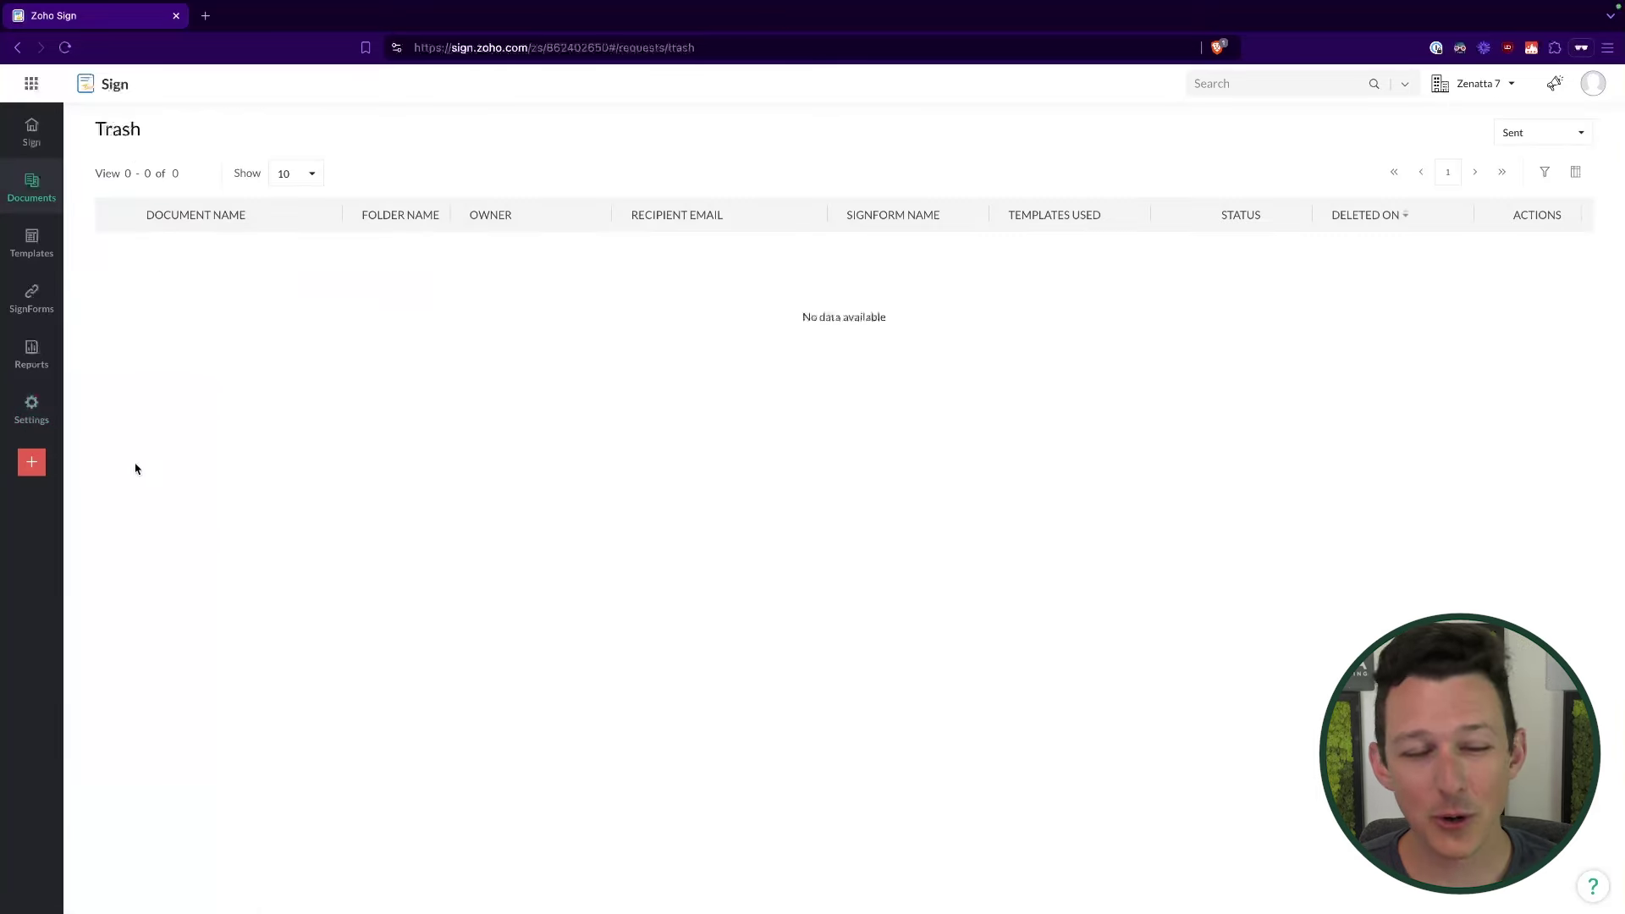
pyautogui.moveTo(32, 406)
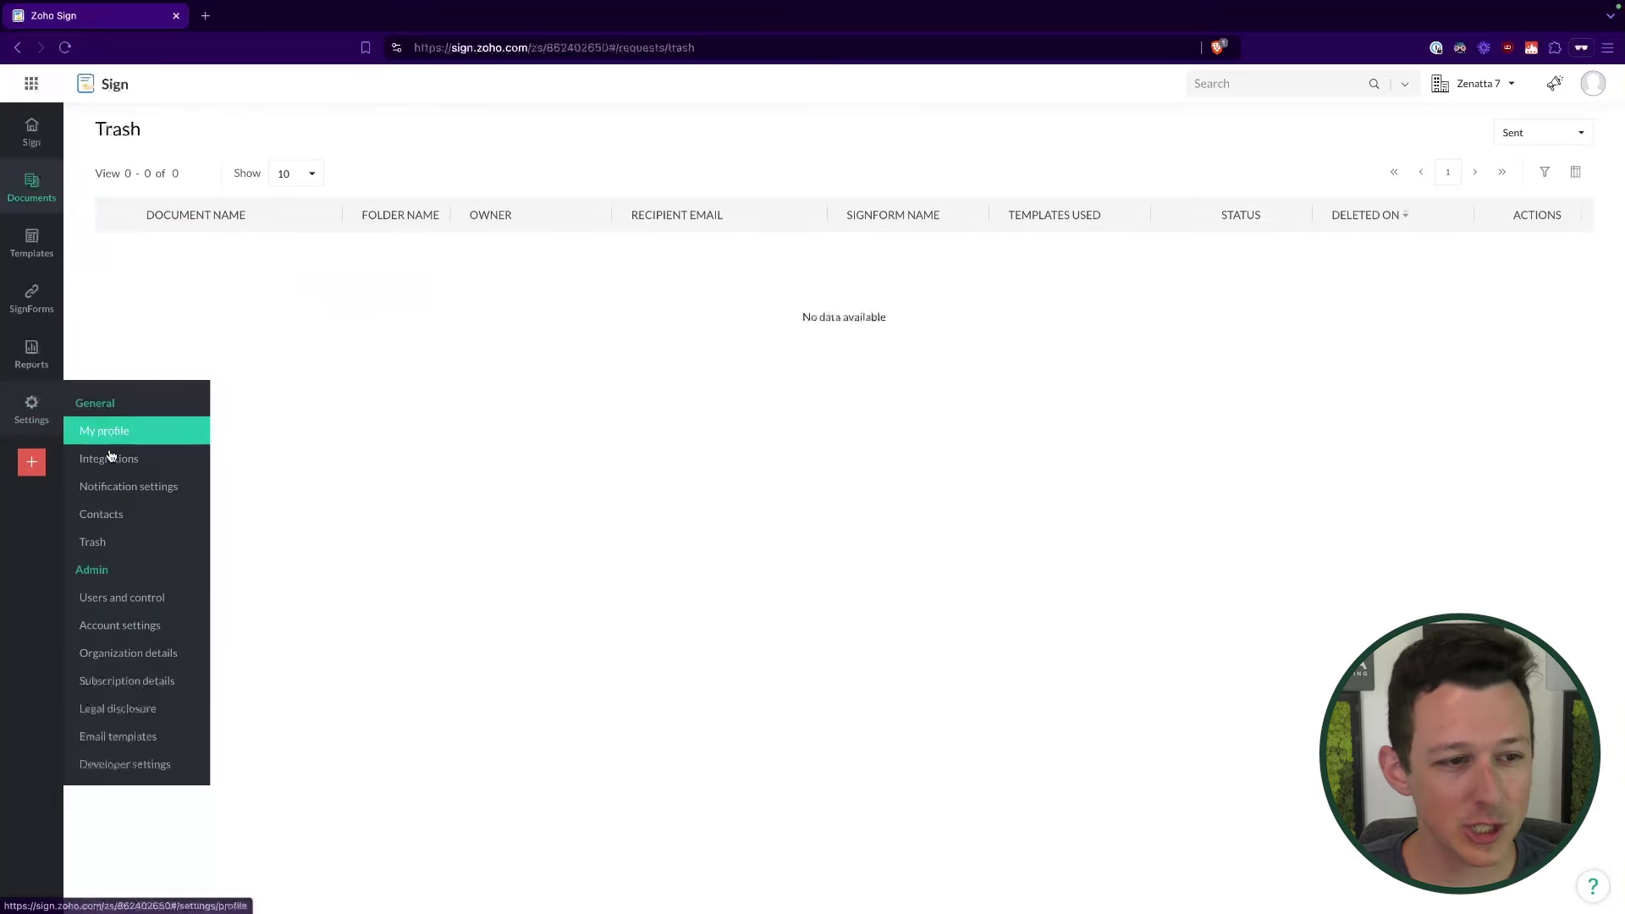
pyautogui.click(163, 600)
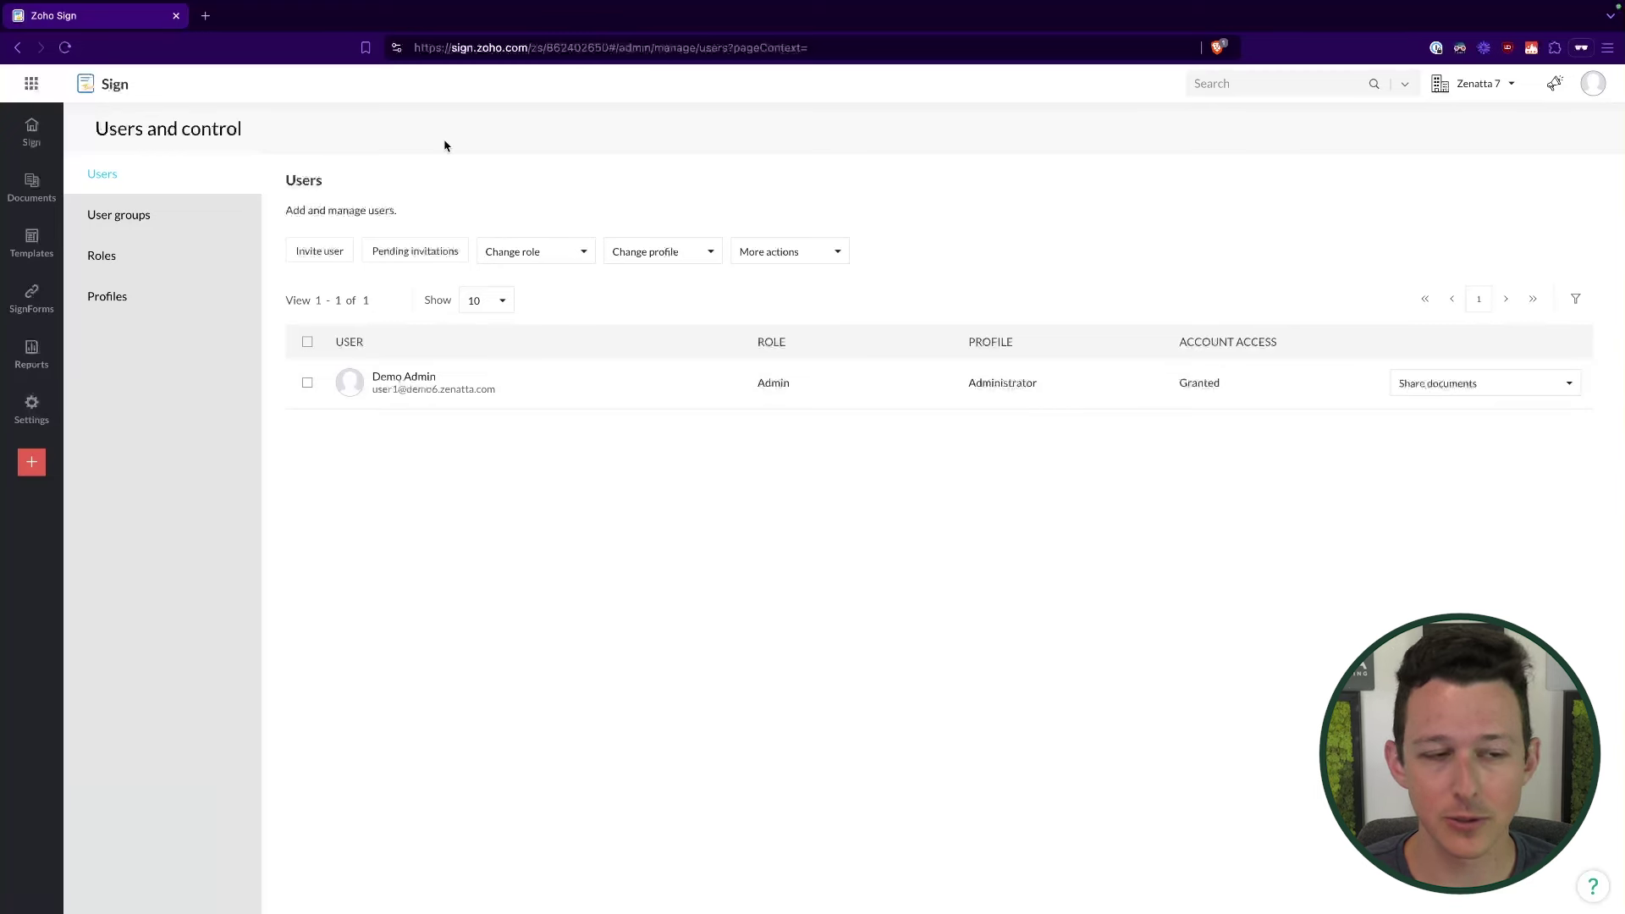
# Step: Browse User groups and Roles, ending on the Administrator and Standard permission profiles
pyautogui.click(170, 227)
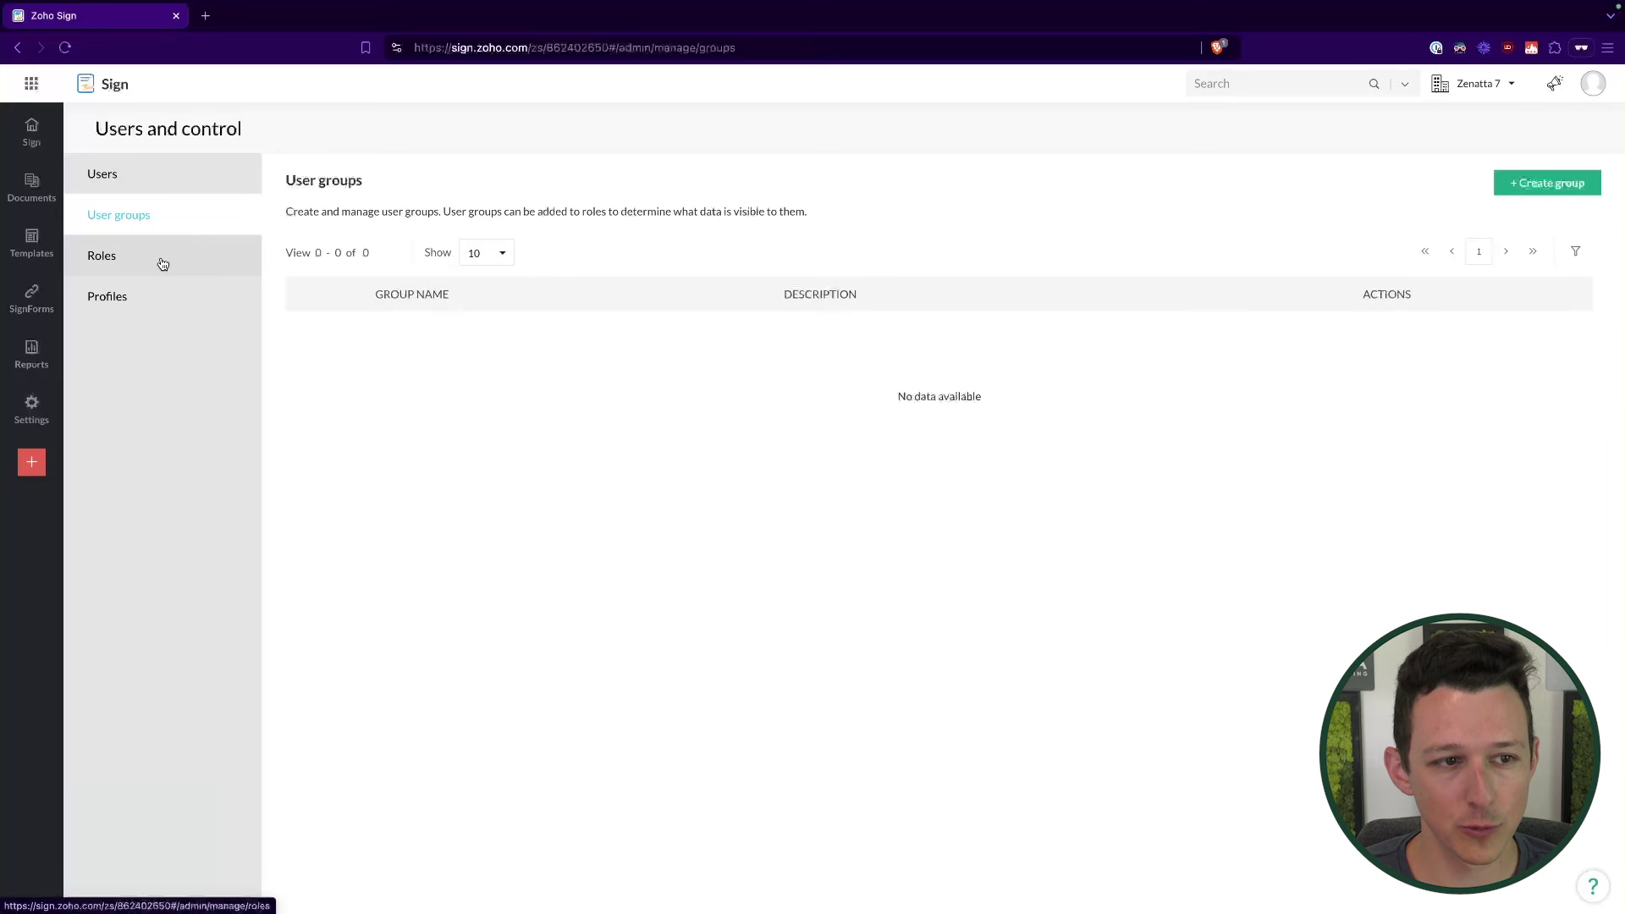
pyautogui.click(160, 260)
pyautogui.click(157, 310)
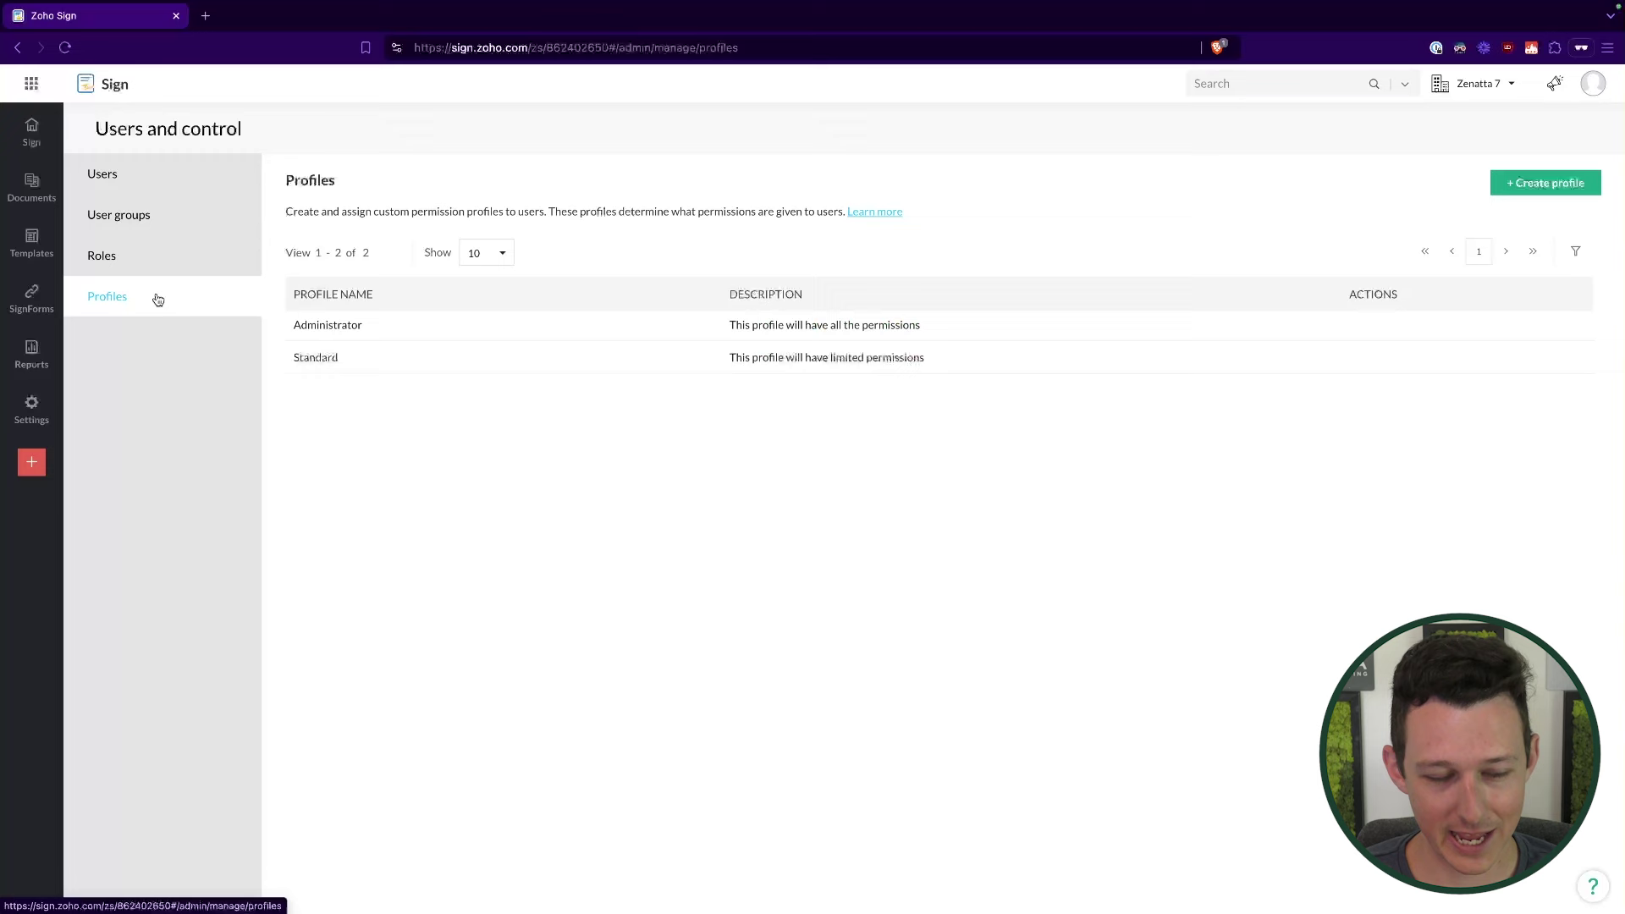
pyautogui.click(154, 251)
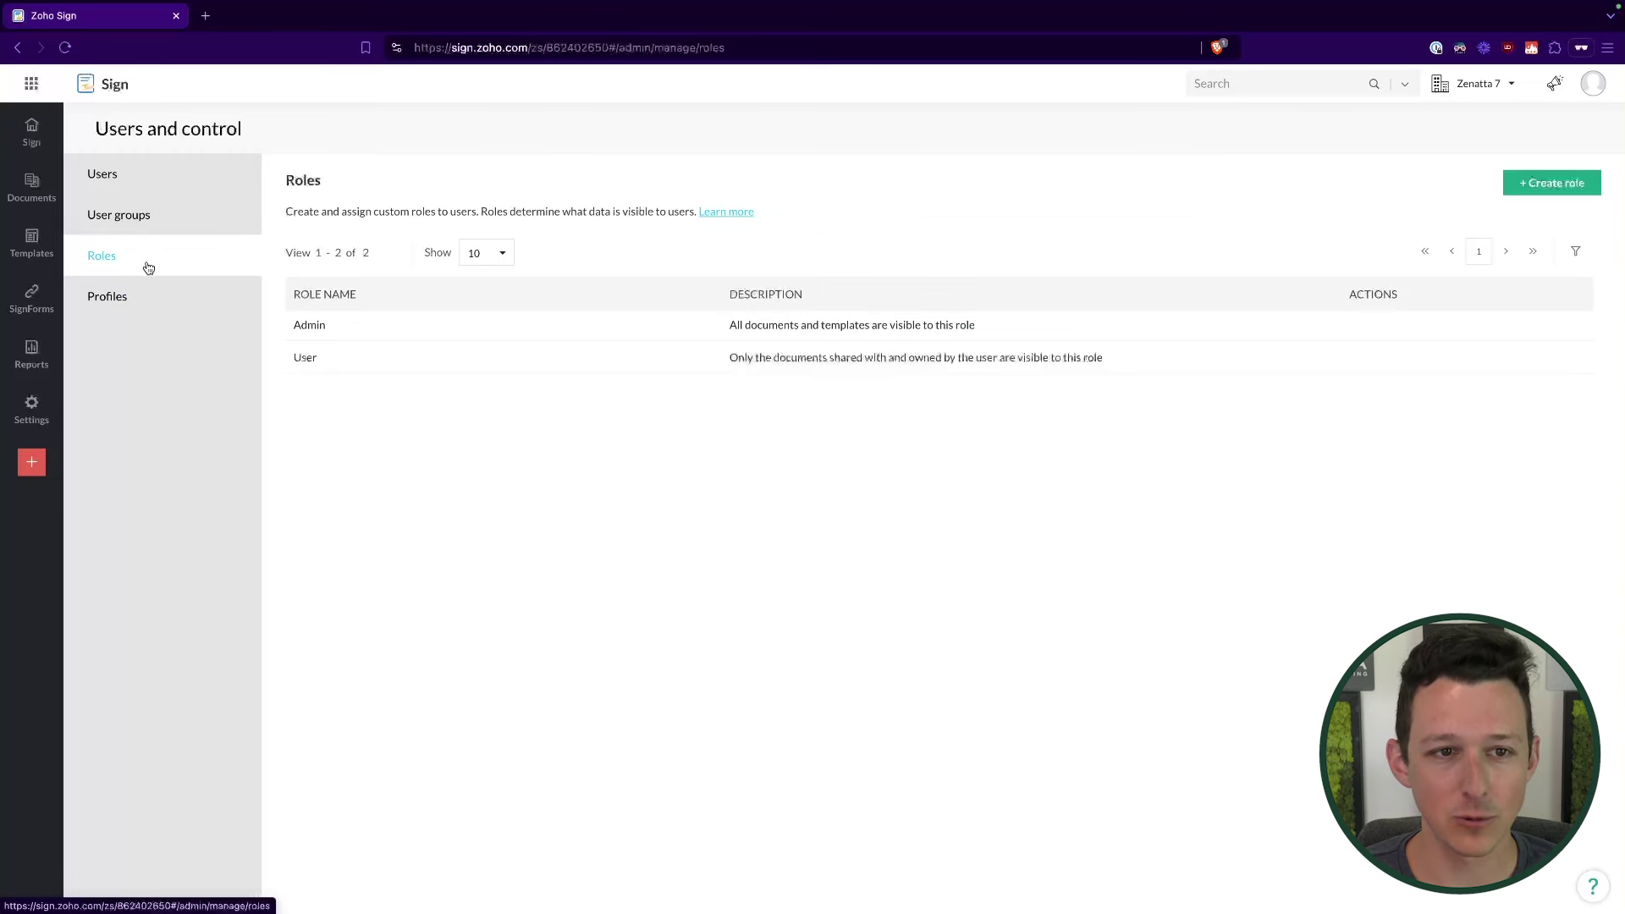
pyautogui.click(141, 296)
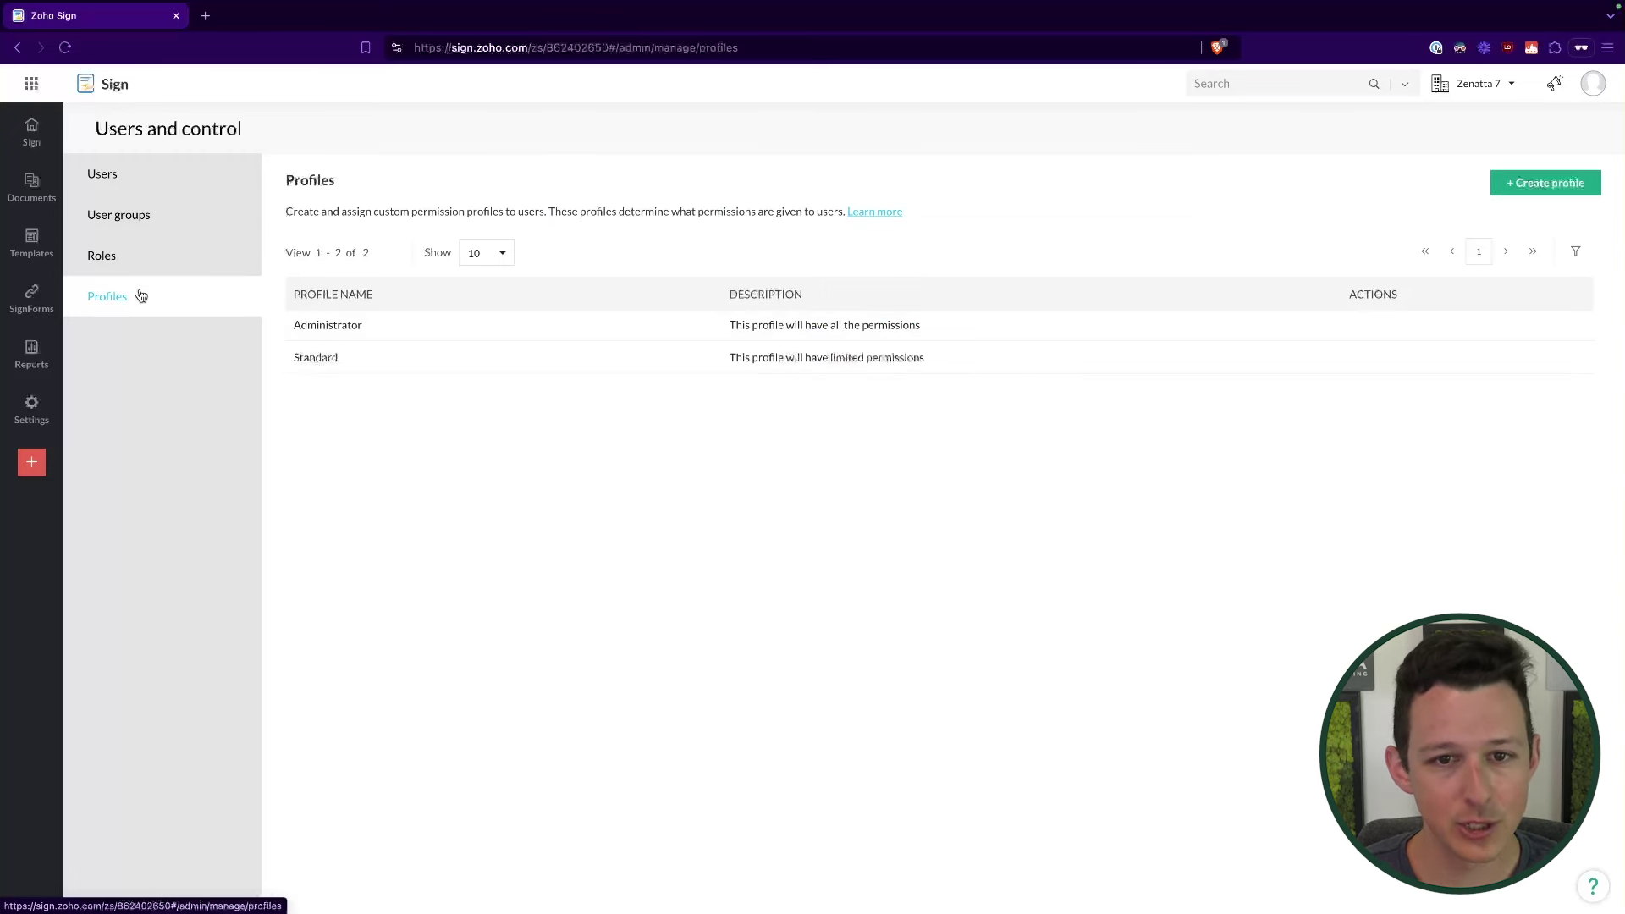
pyautogui.moveTo(580, 212); pyautogui.dragTo(802, 210)
pyautogui.click(784, 204)
# Step: Start a new permission profile and scroll through its permissions form
pyautogui.click(1546, 182)
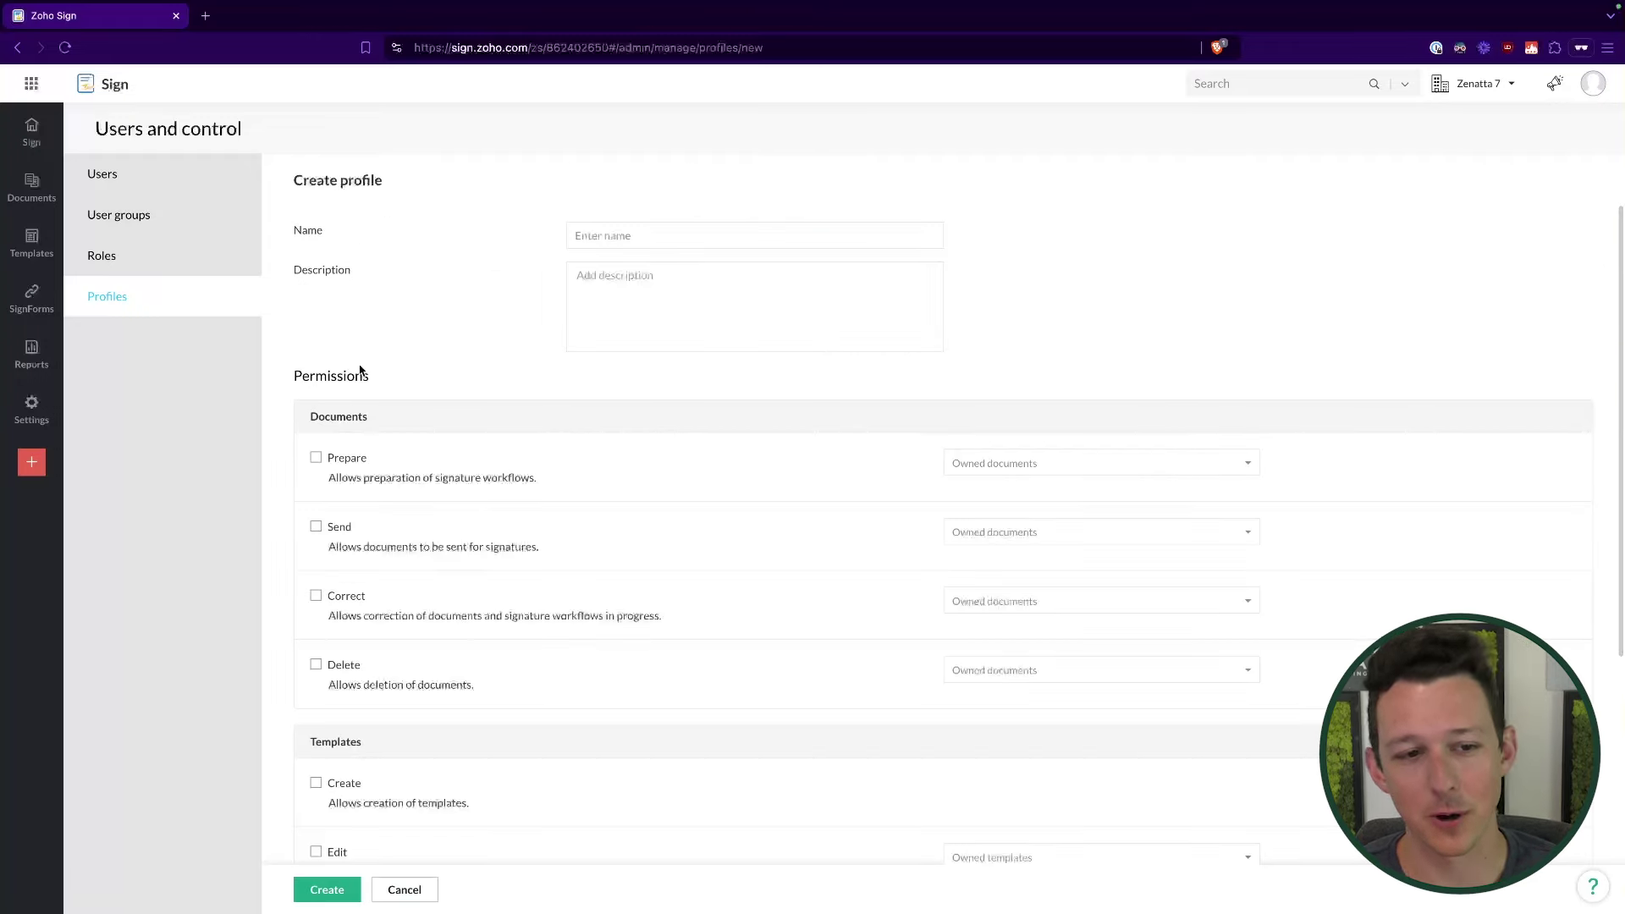
pyautogui.moveTo(303, 376); pyautogui.dragTo(406, 379)
pyautogui.click(405, 378)
pyautogui.scroll(-1, 339, 410)
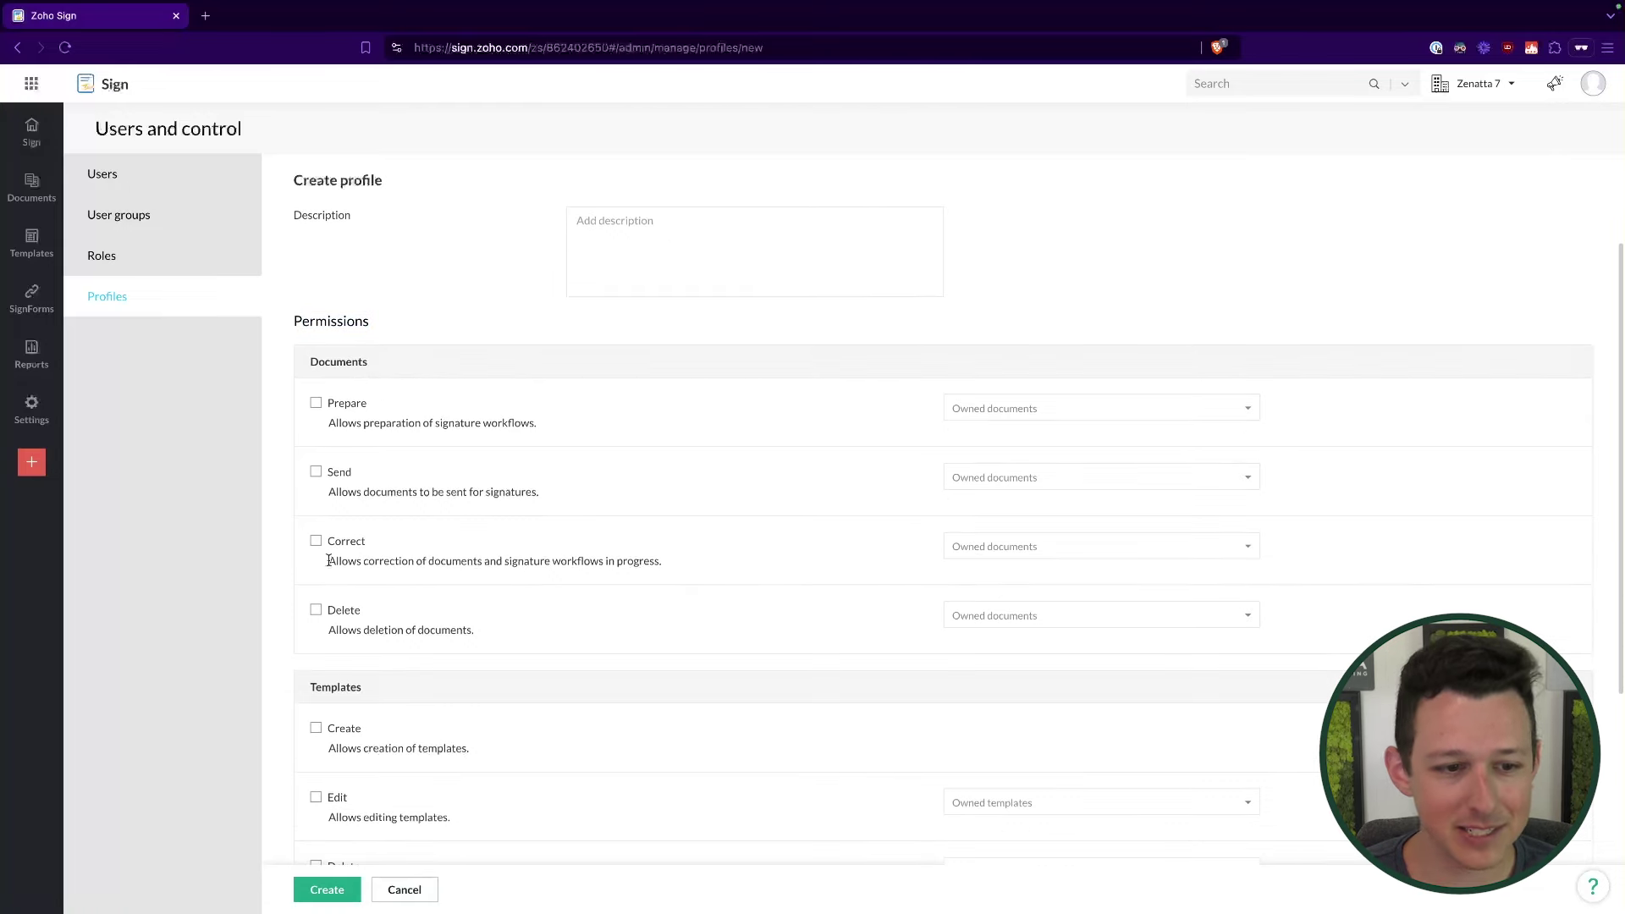
pyautogui.scroll(-3, 331, 602)
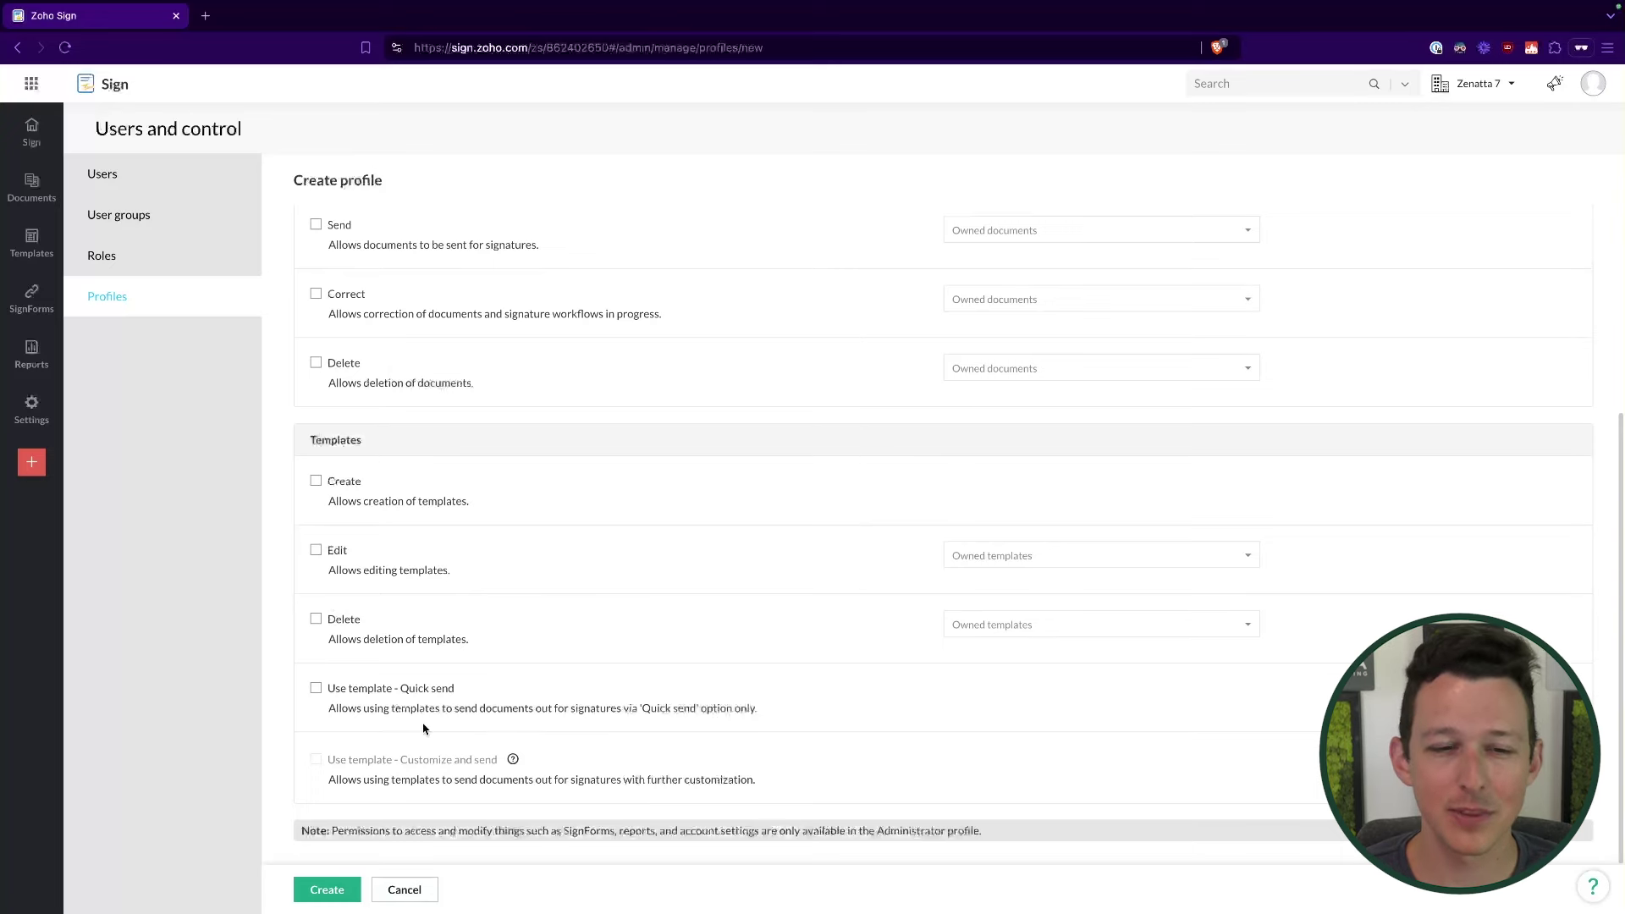
pyautogui.scroll(1, 835, 454)
# Step: Grant the profile Prepare, Send and Correct document permissions, checking their scope choices
pyautogui.click(323, 269)
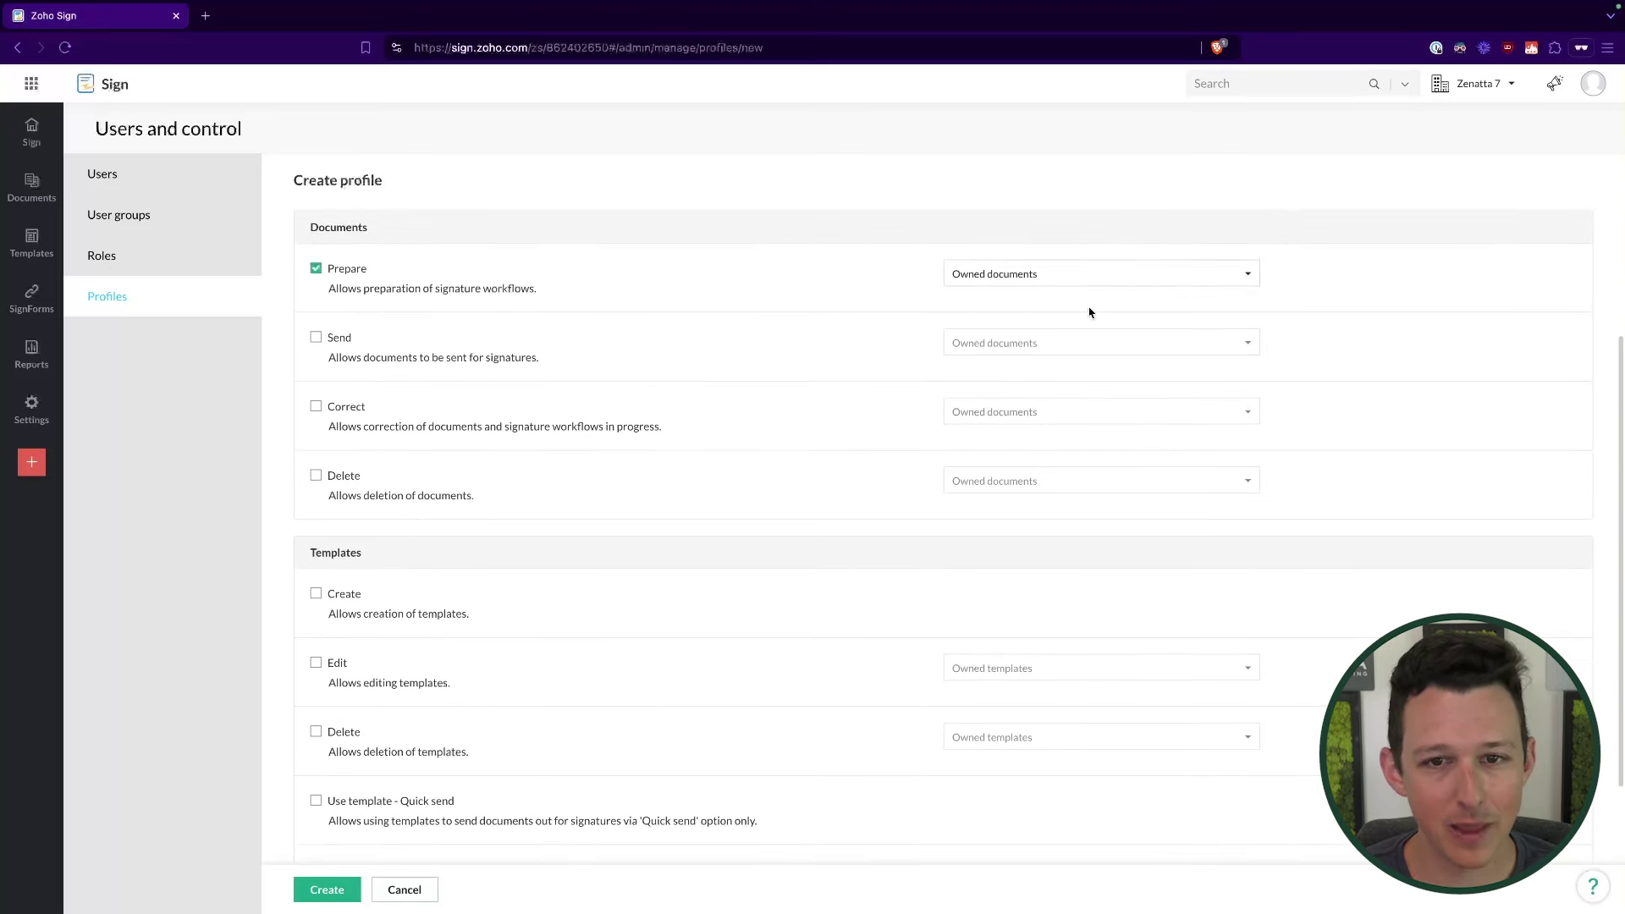
pyautogui.click(1096, 274)
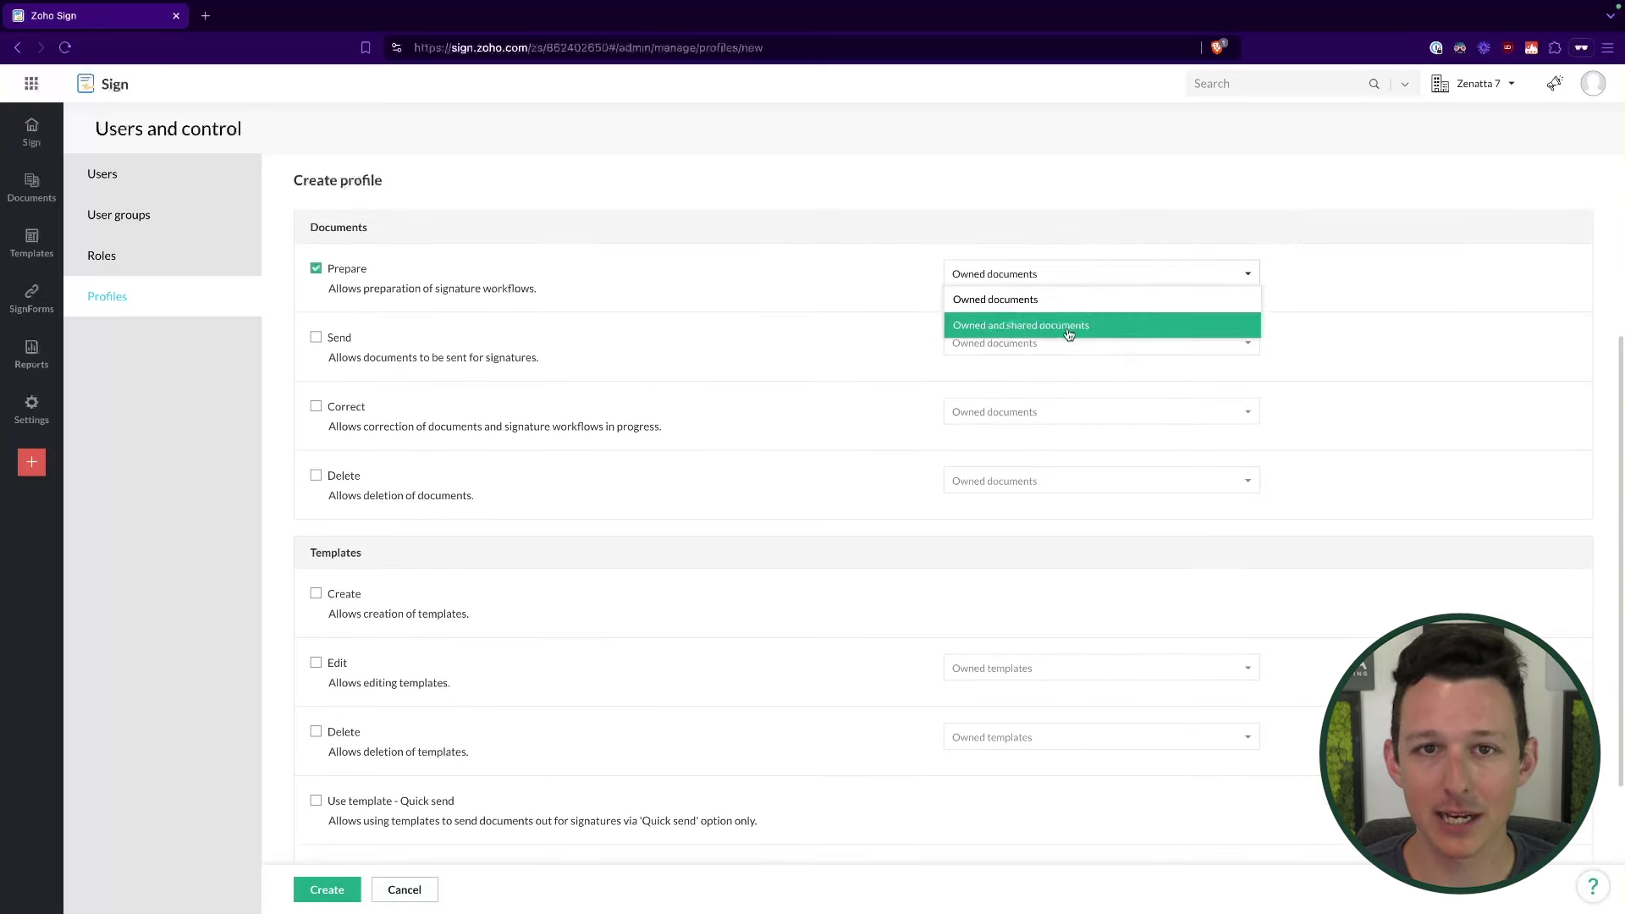
pyautogui.click(316, 337)
pyautogui.click(316, 406)
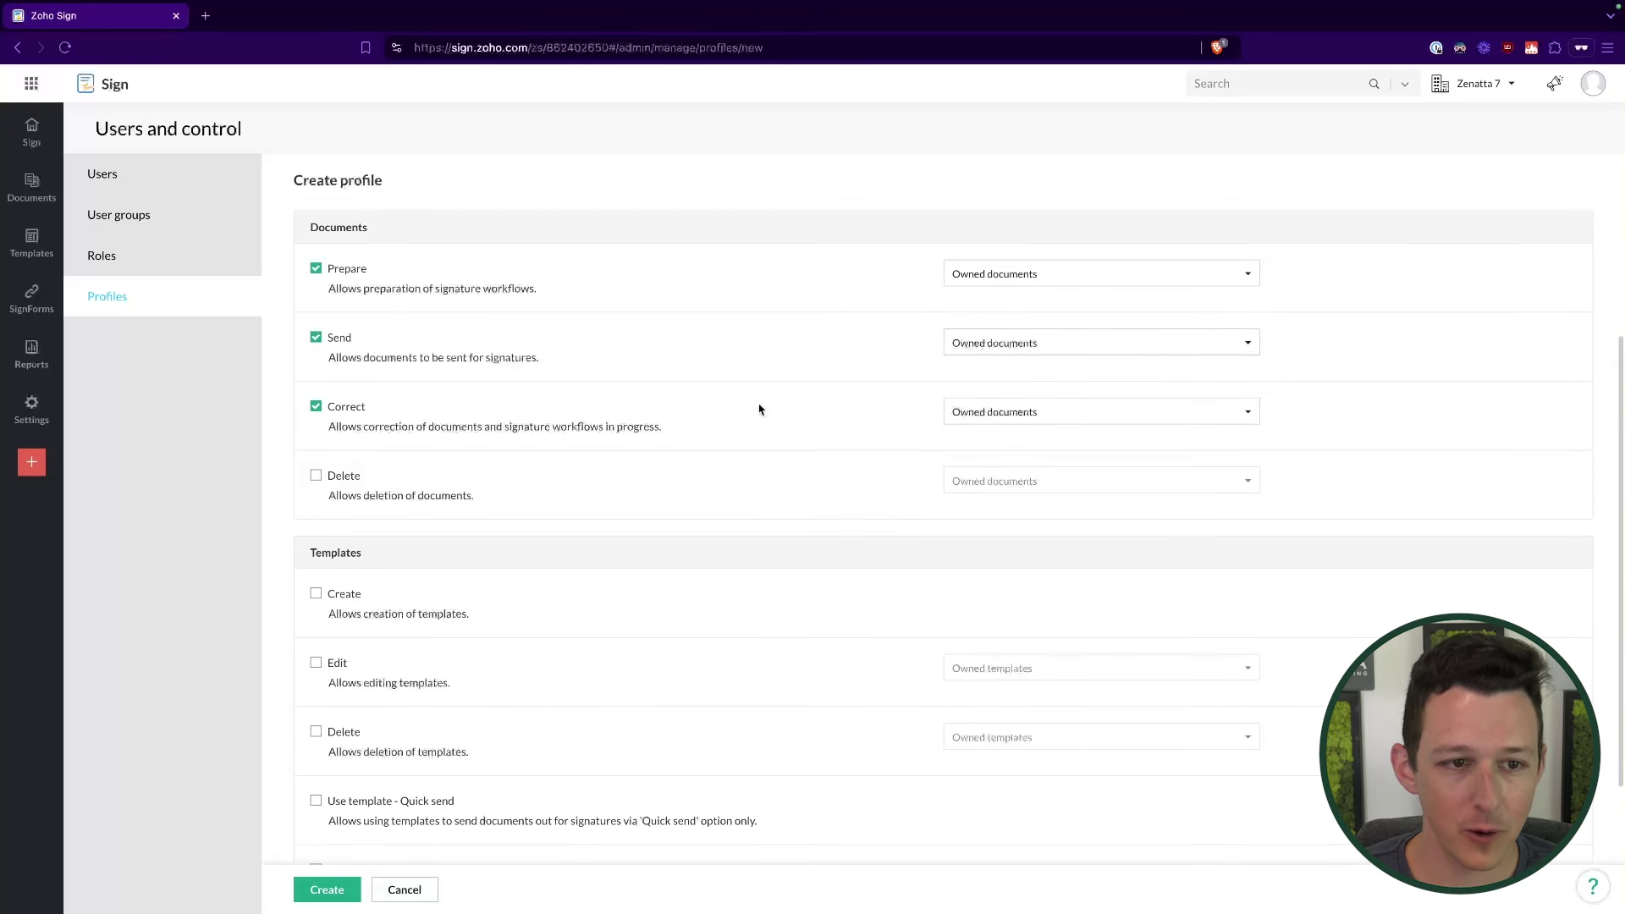
pyautogui.click(994, 412)
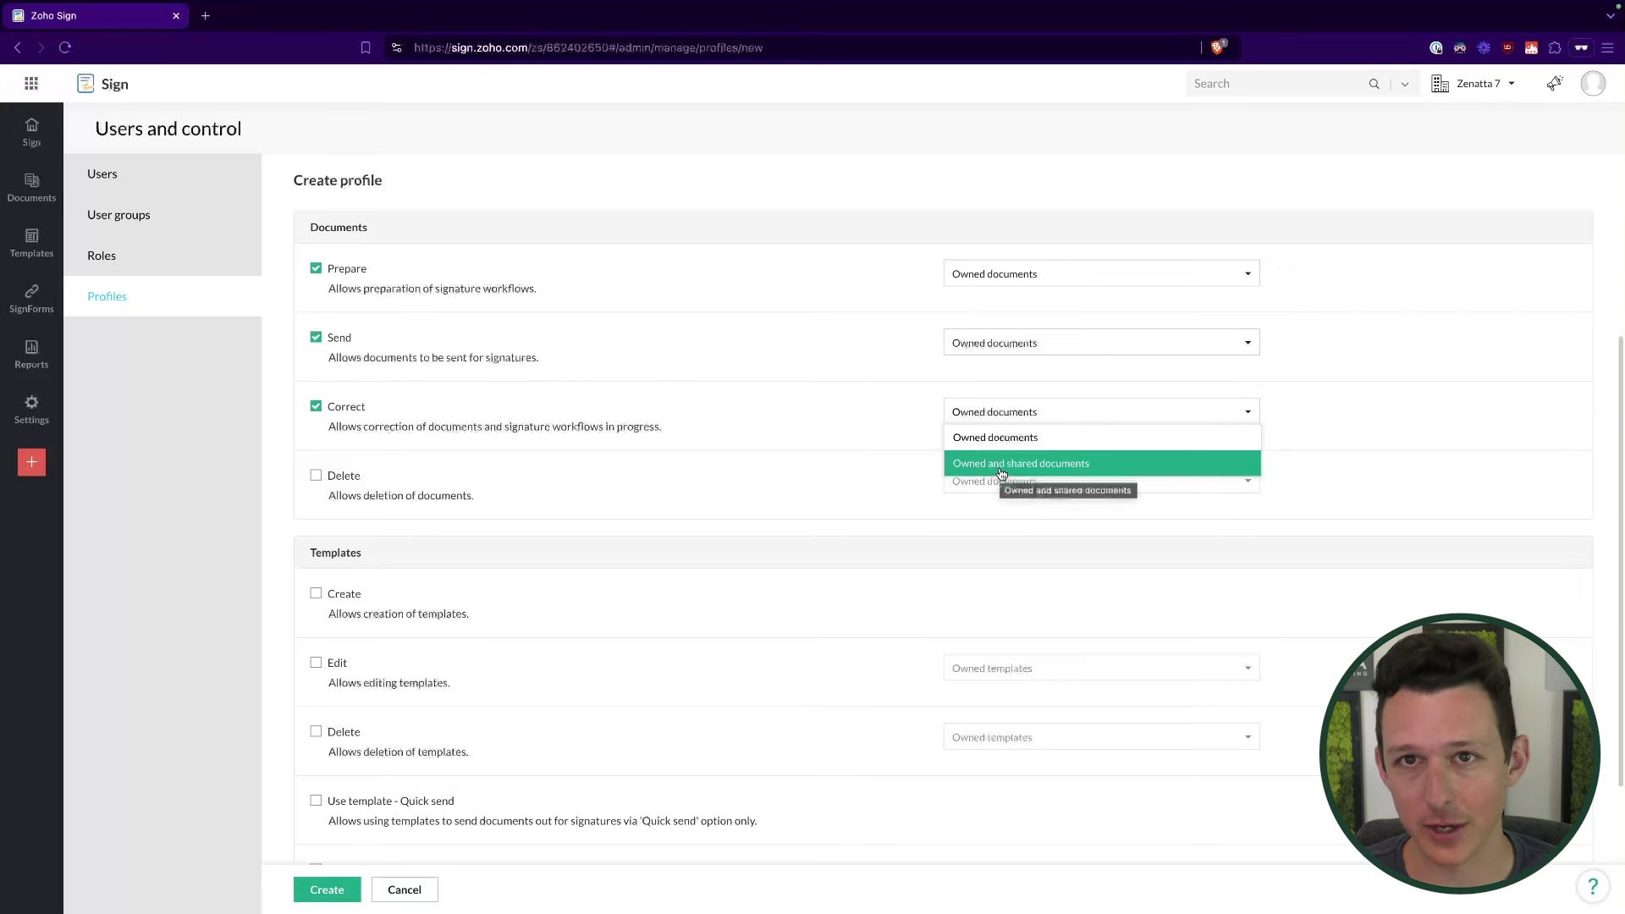
# Step: From the Roles list, create and save a new role named Sales
pyautogui.click(180, 257)
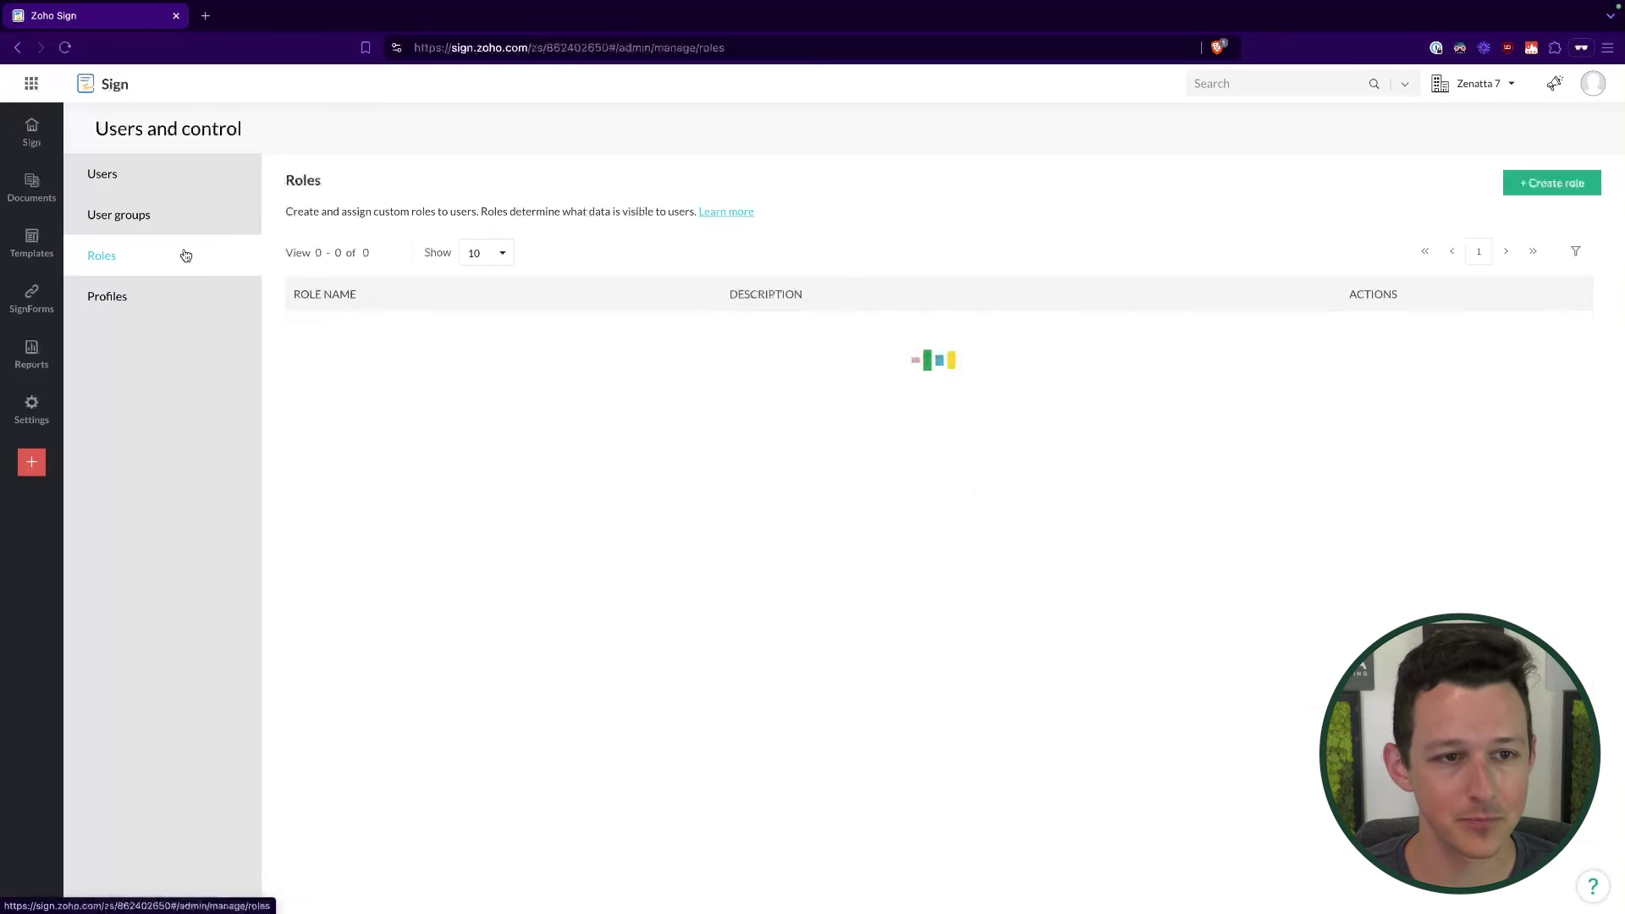
pyautogui.click(1573, 183)
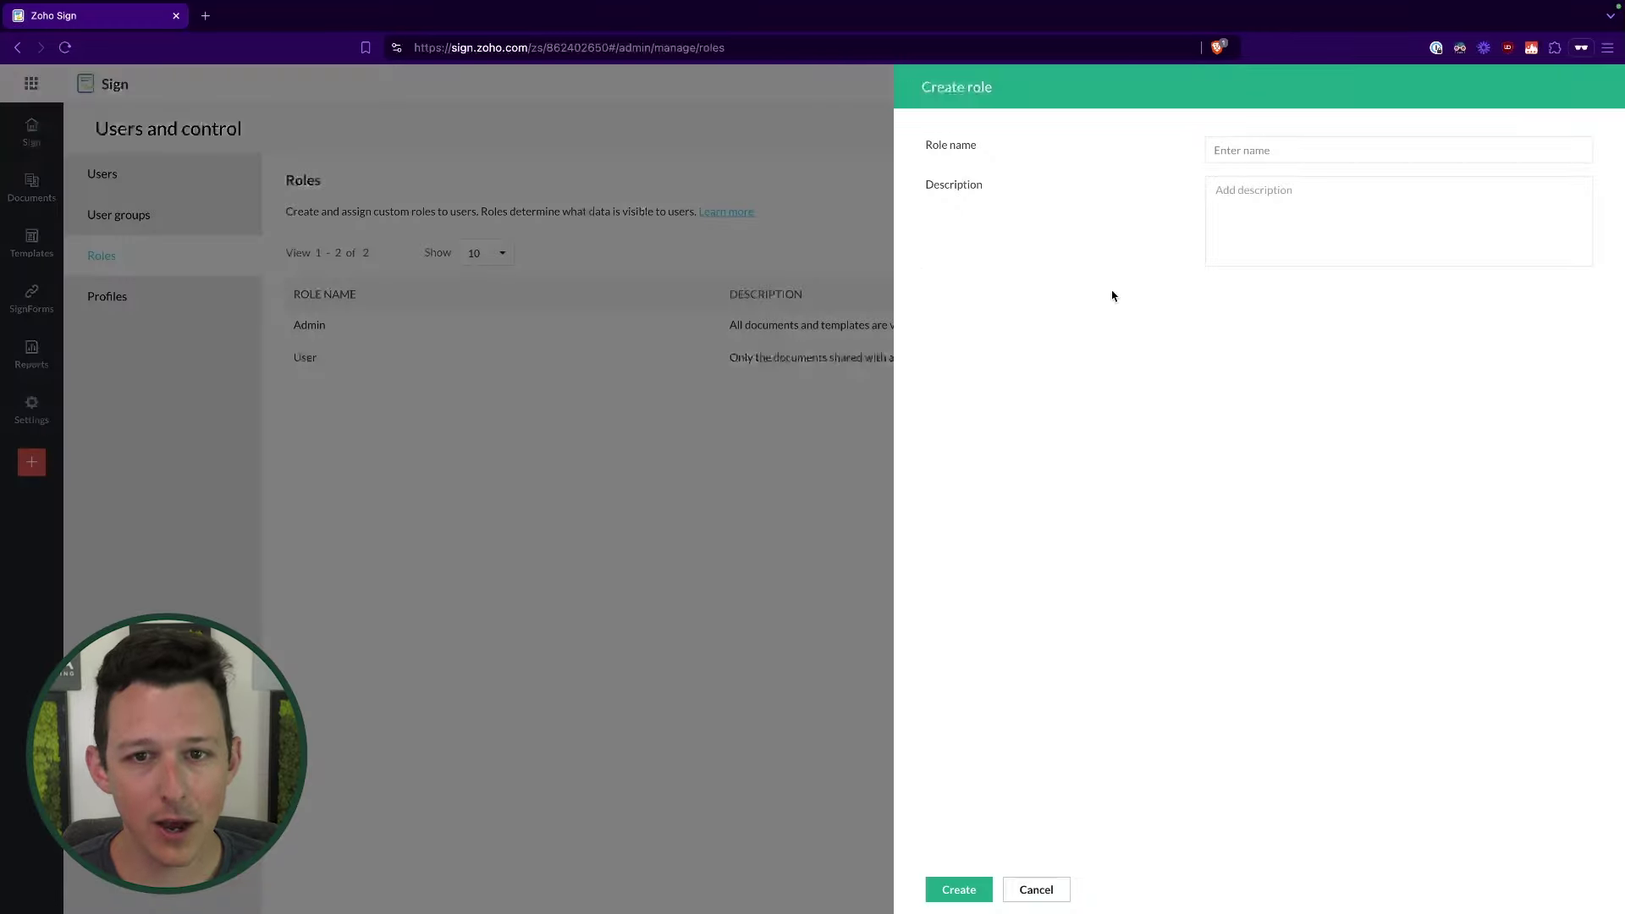
pyautogui.click(1331, 148)
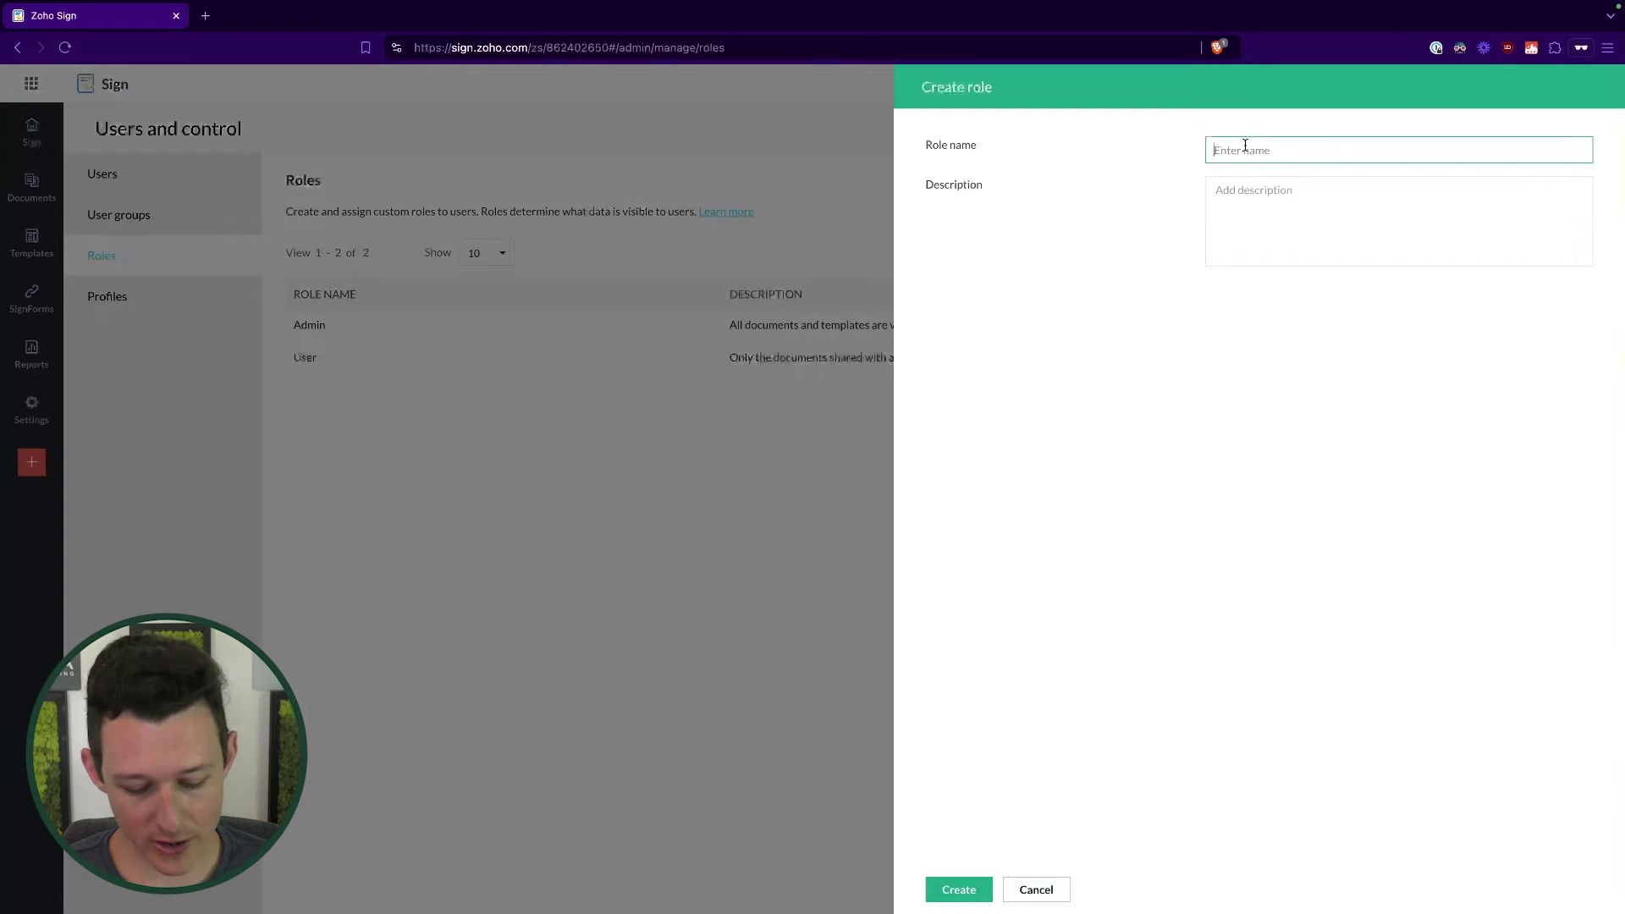
pyautogui.write('Sales')
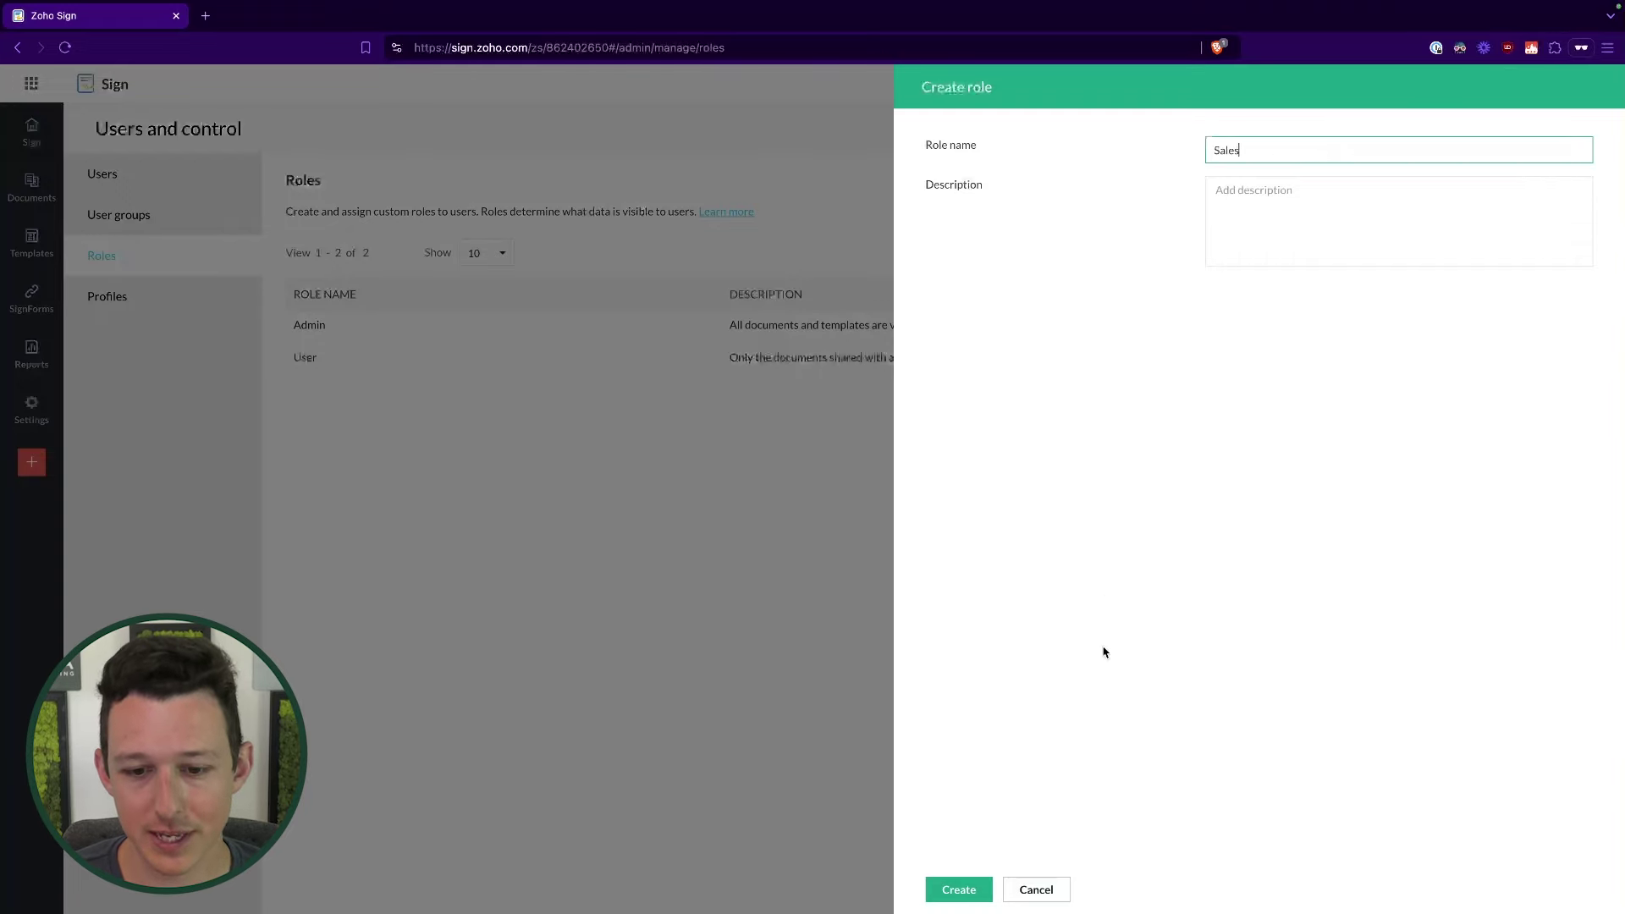
pyautogui.click(979, 886)
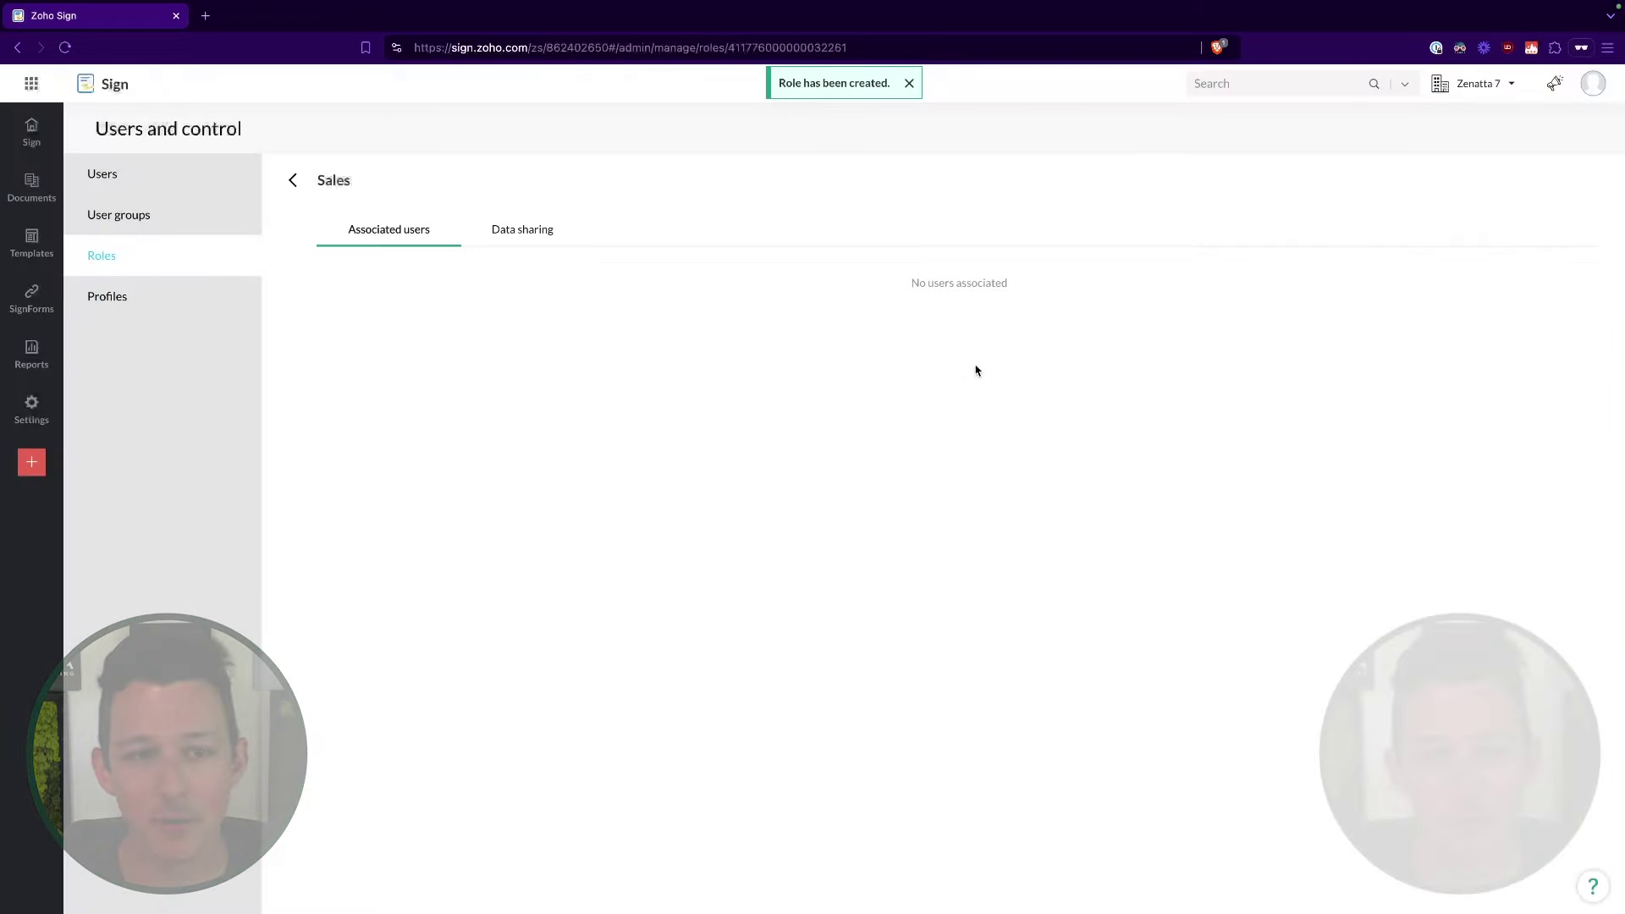
# Step: Check the Sales role's data sharing settings, then start and cancel a new user group
pyautogui.click(528, 235)
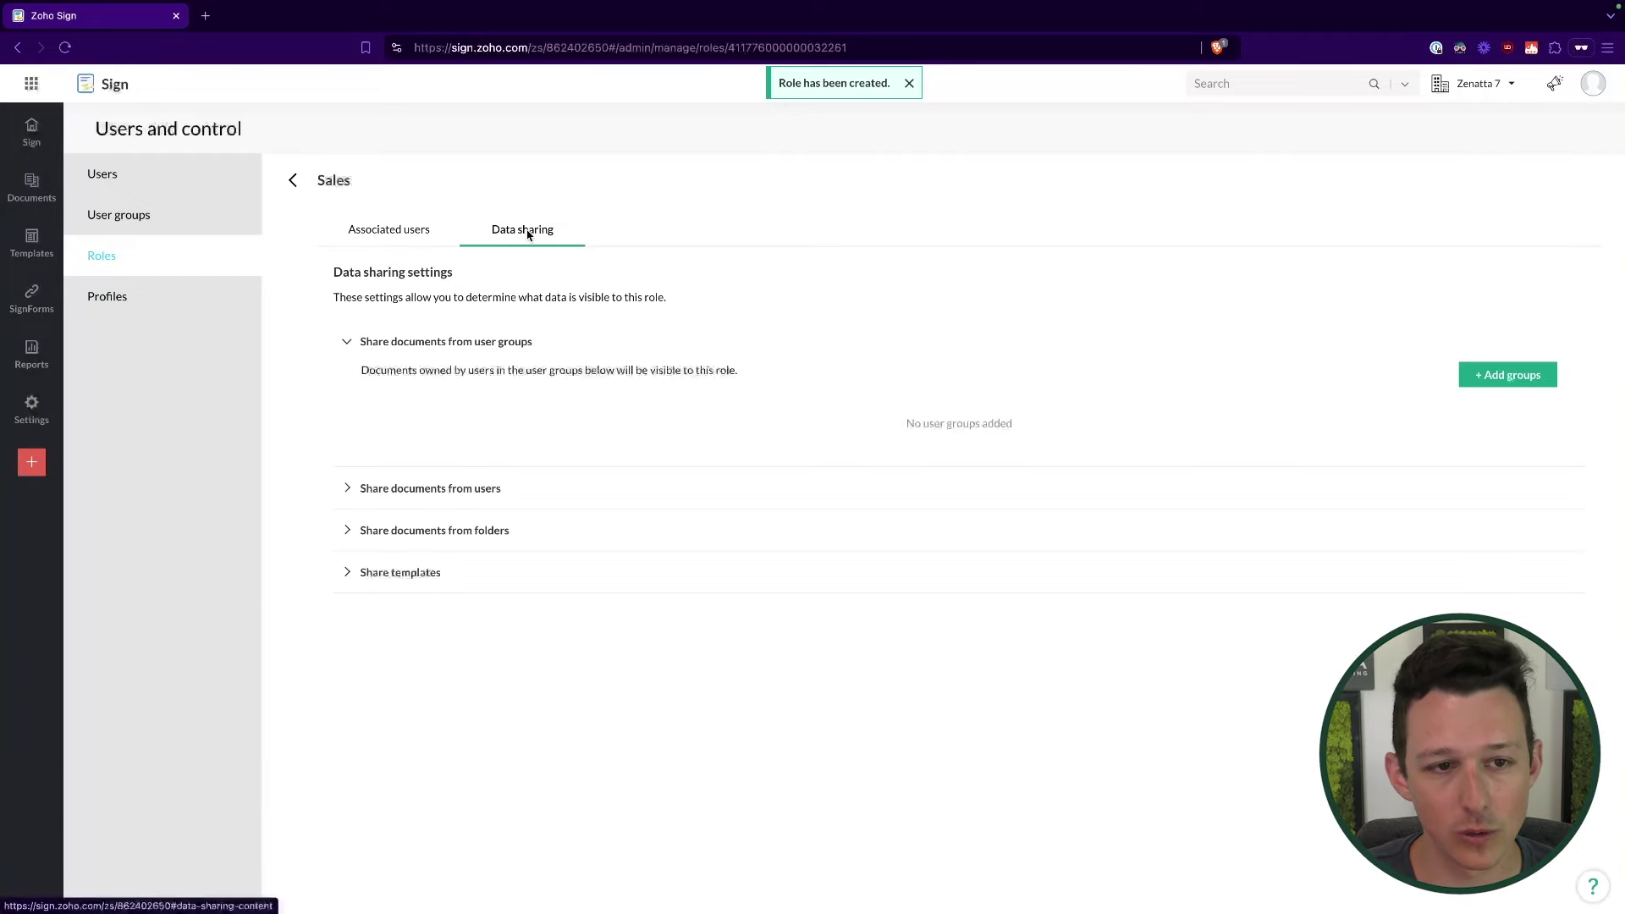
pyautogui.moveTo(333, 272); pyautogui.dragTo(453, 269)
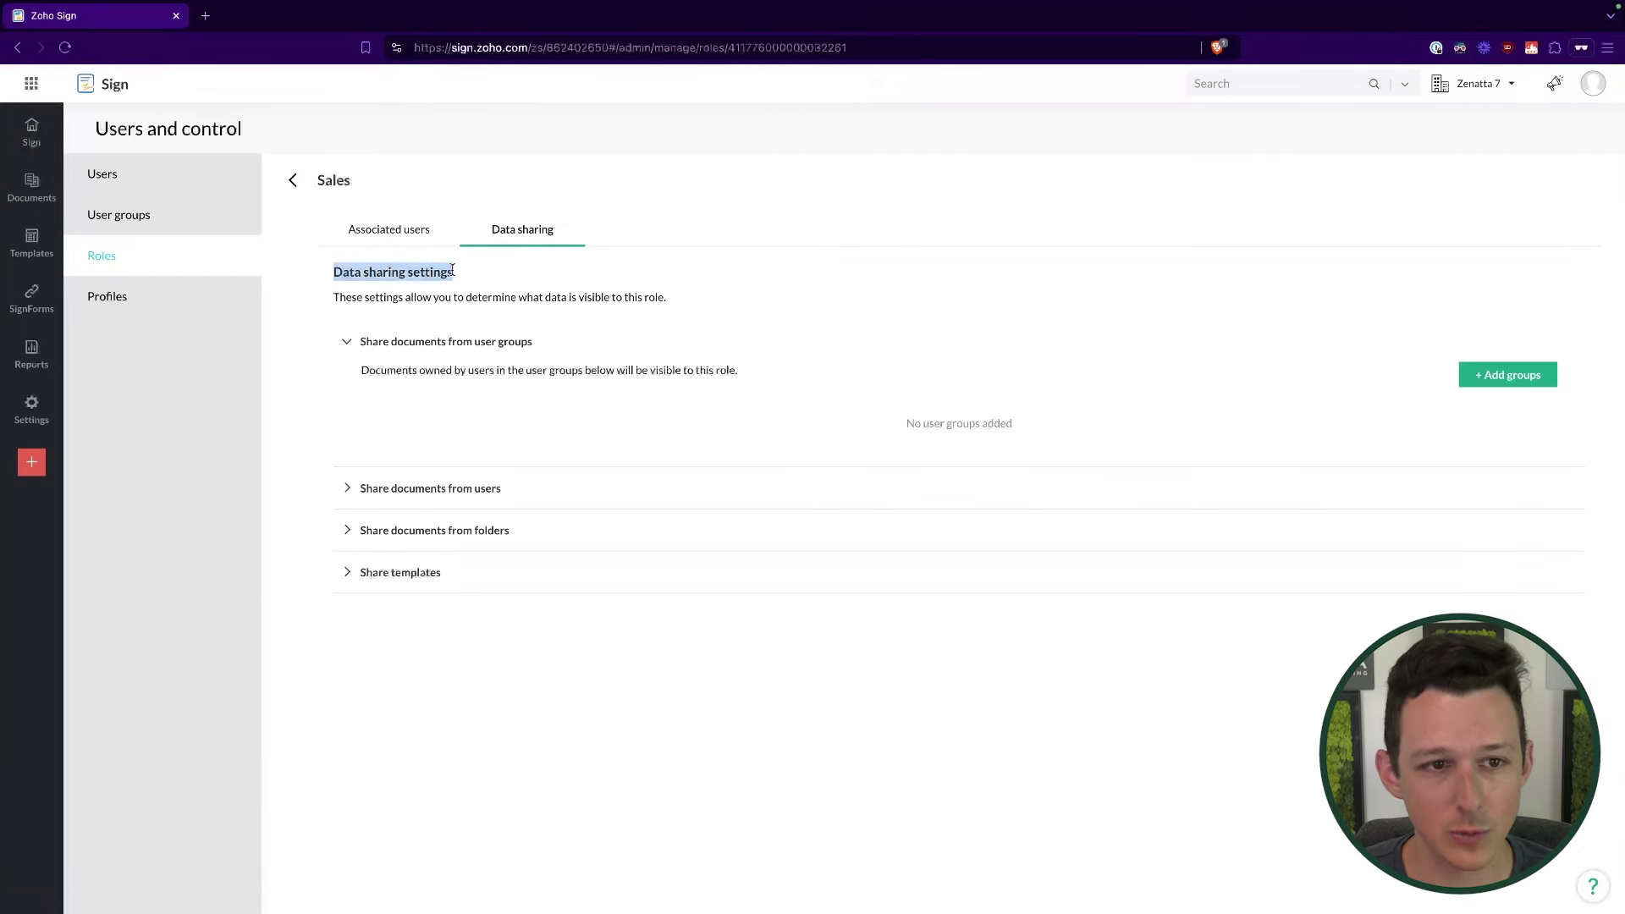
pyautogui.click(456, 274)
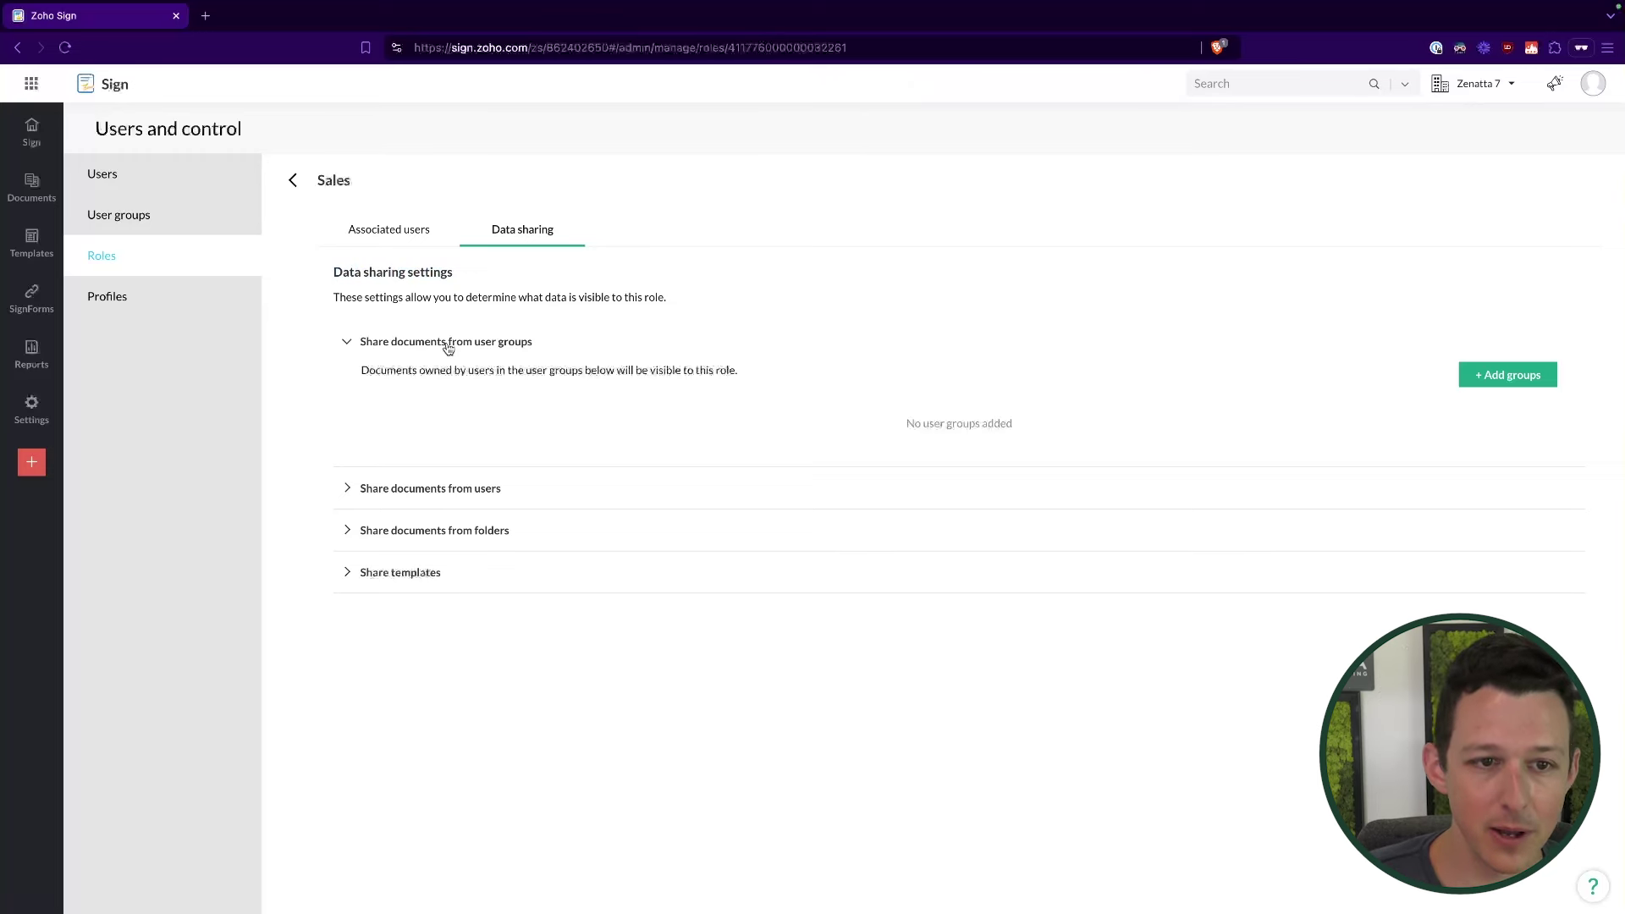
pyautogui.click(208, 228)
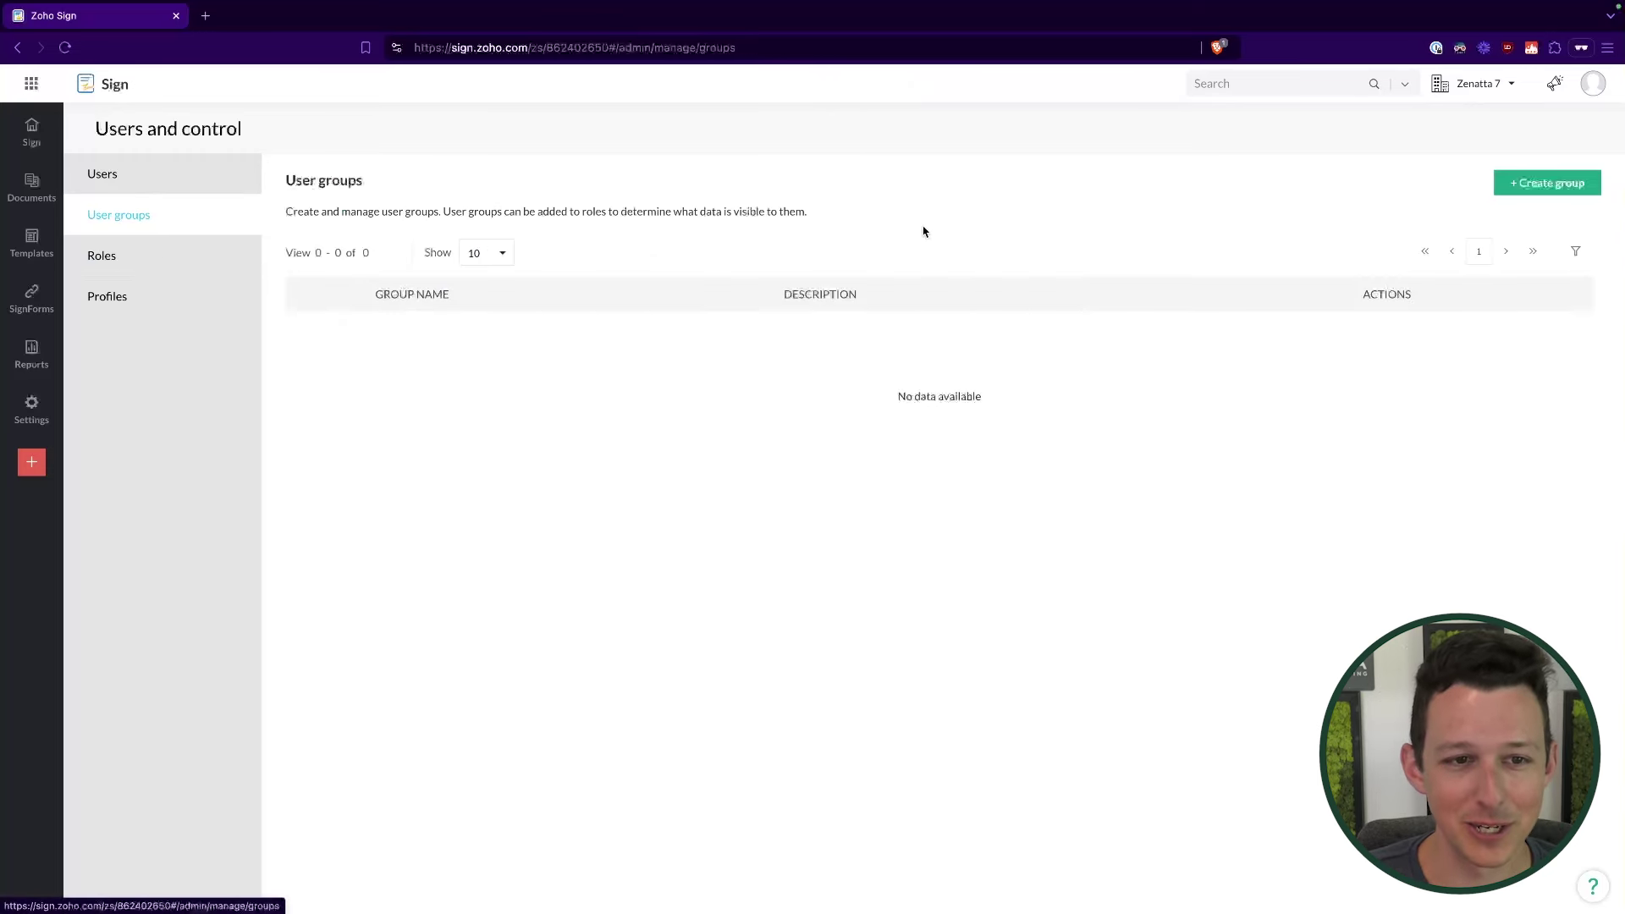
pyautogui.click(1547, 182)
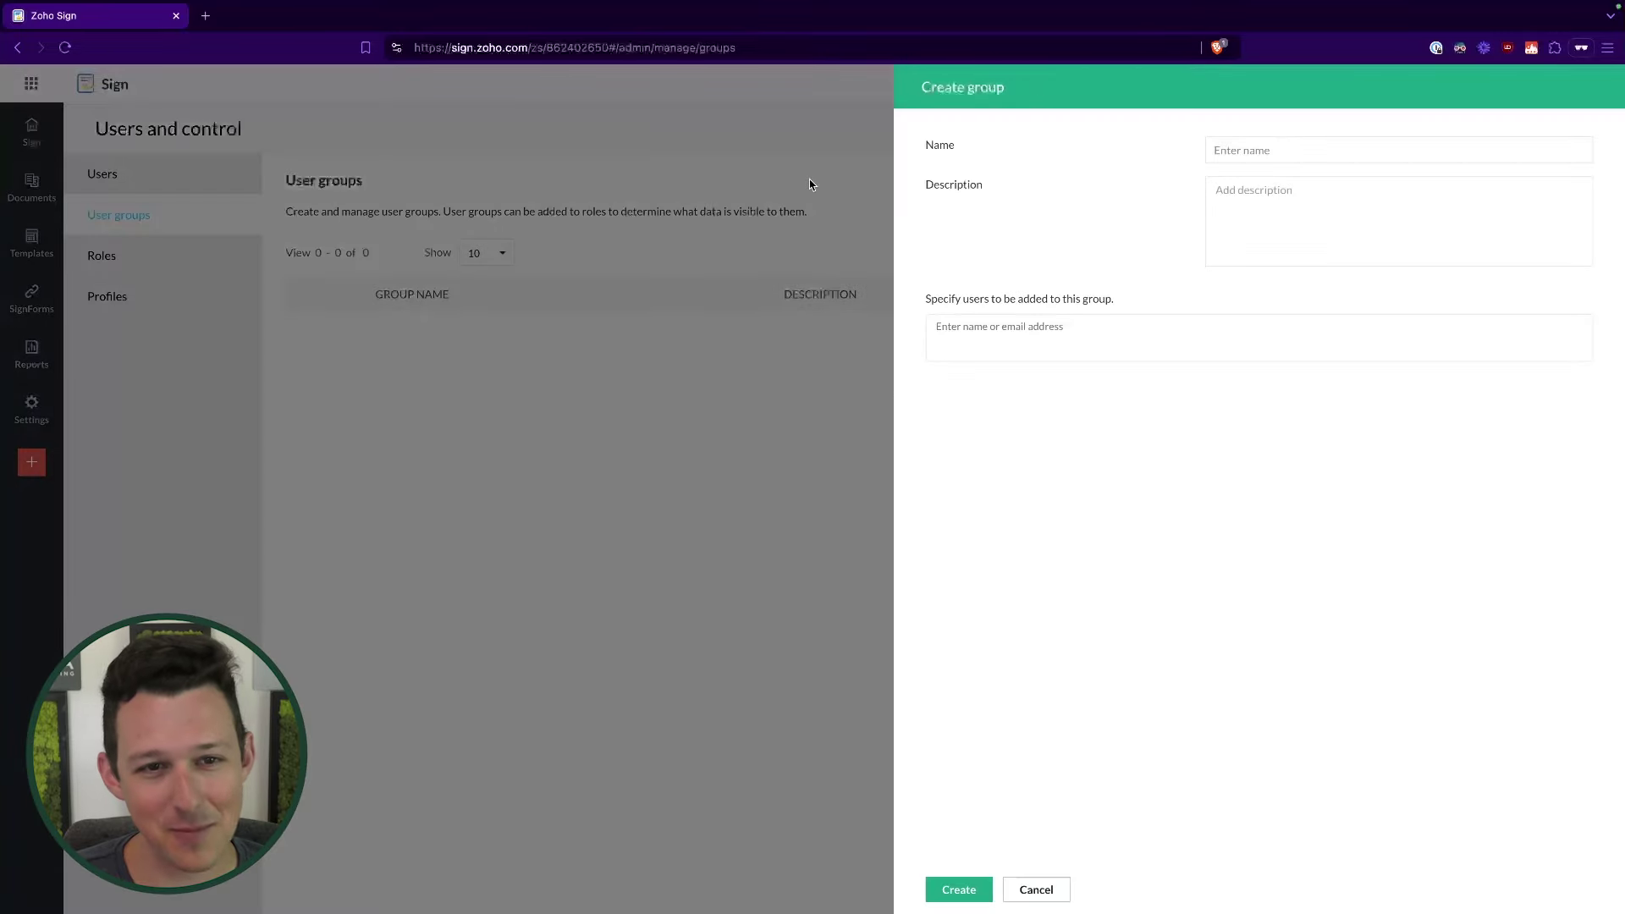
pyautogui.click(1224, 145)
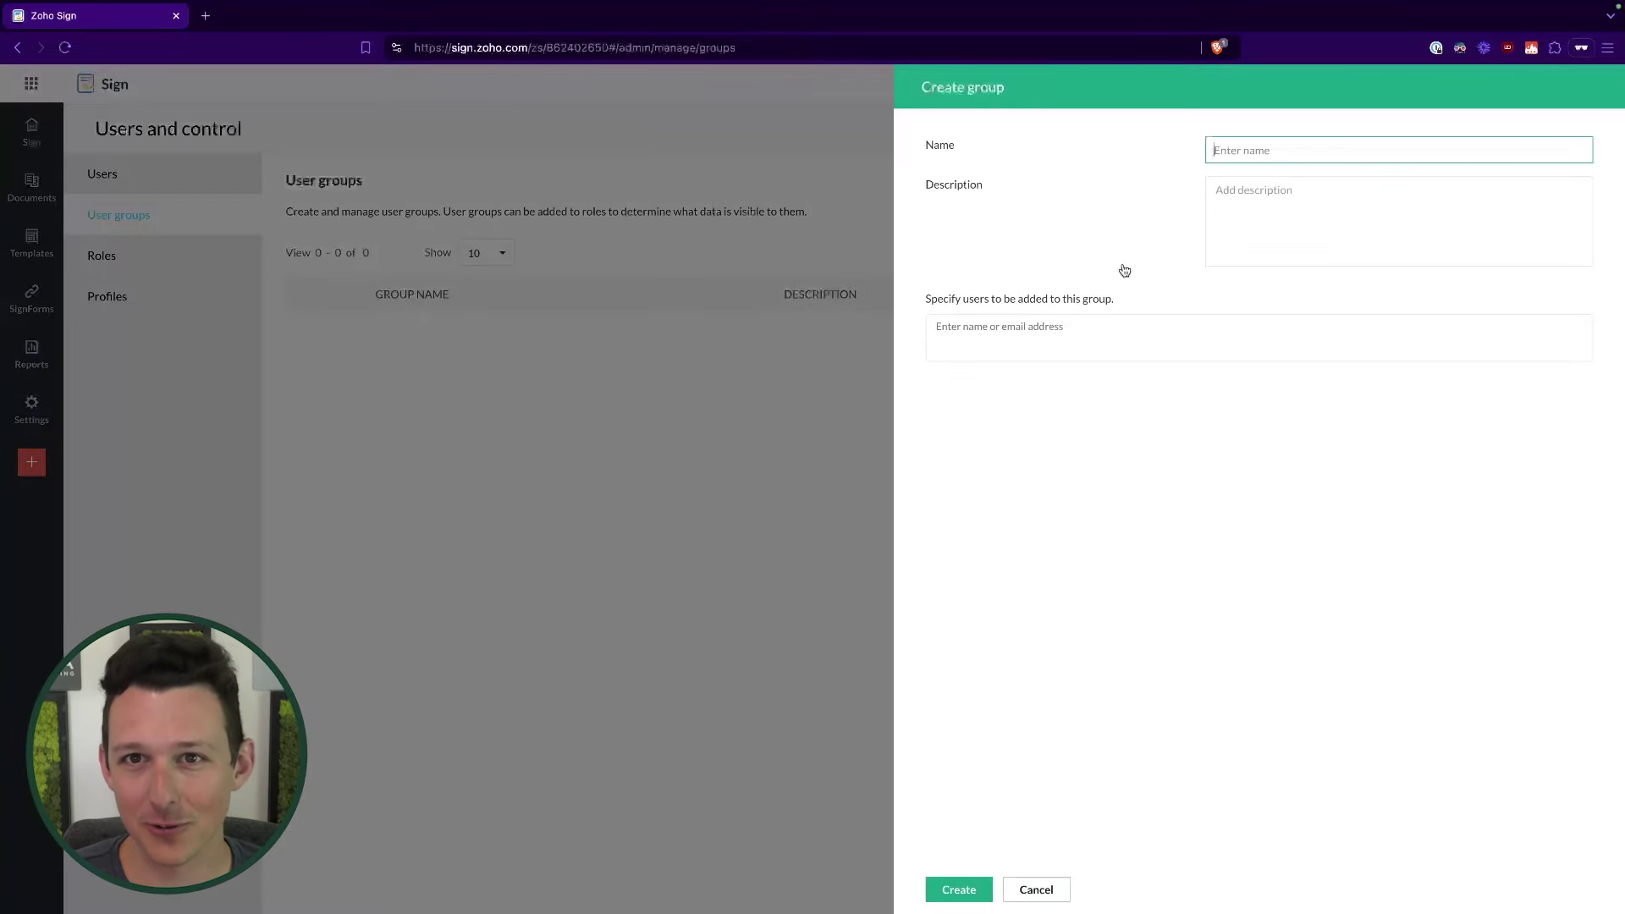
pyautogui.click(1040, 887)
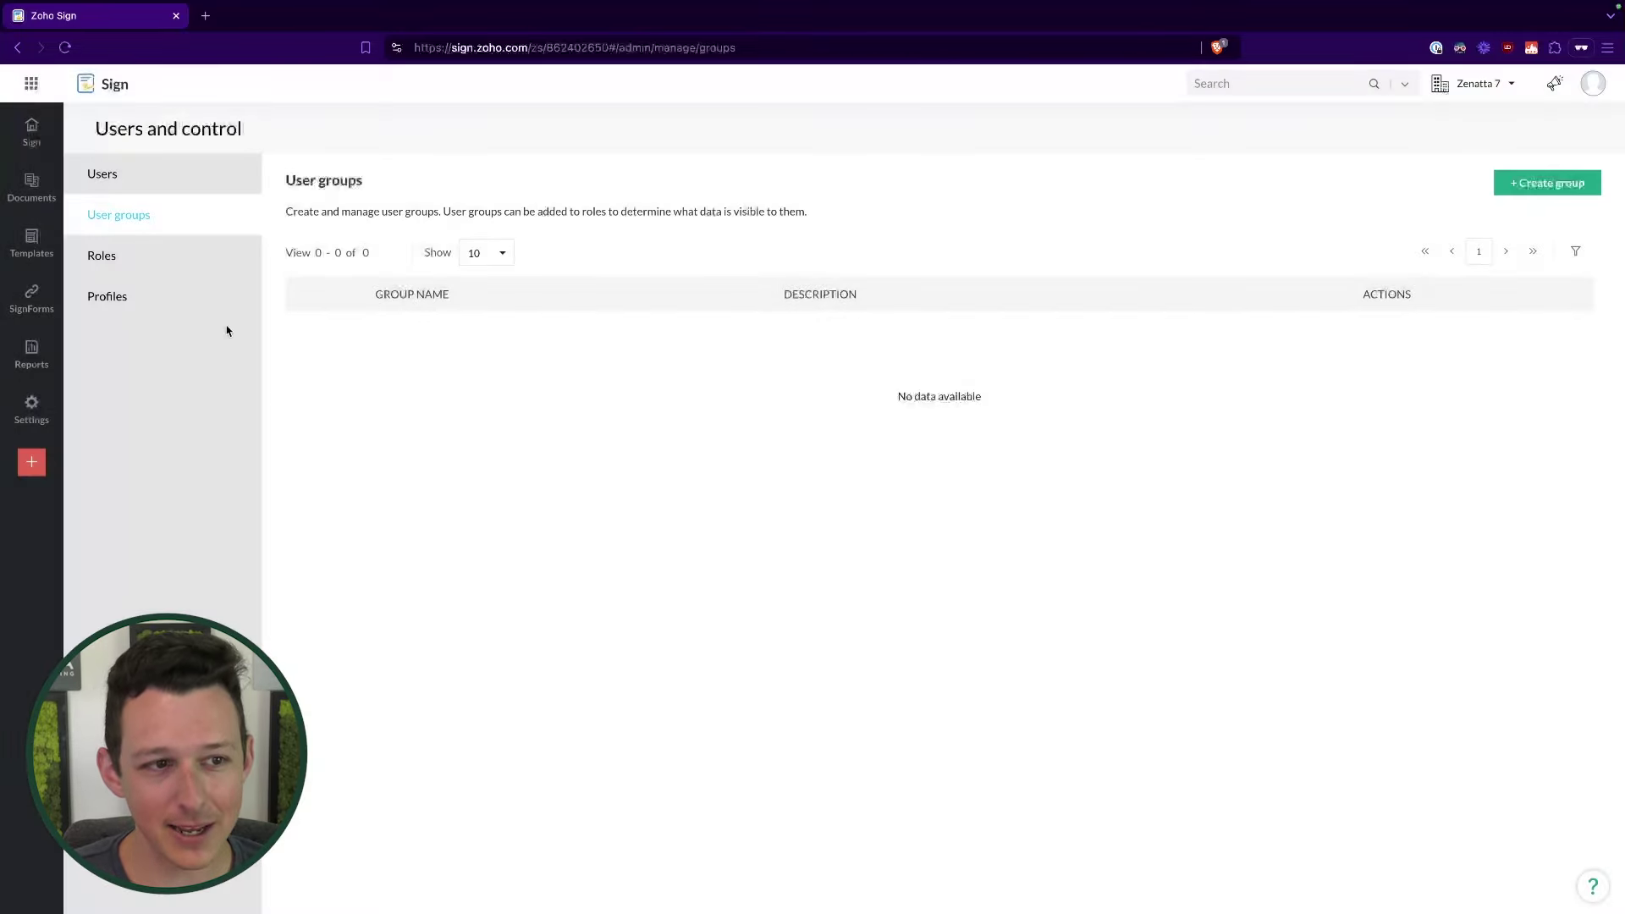
# Step: Start and cancel a new role, revisit Sales data sharing, and return to User groups
pyautogui.click(210, 266)
pyautogui.click(1525, 190)
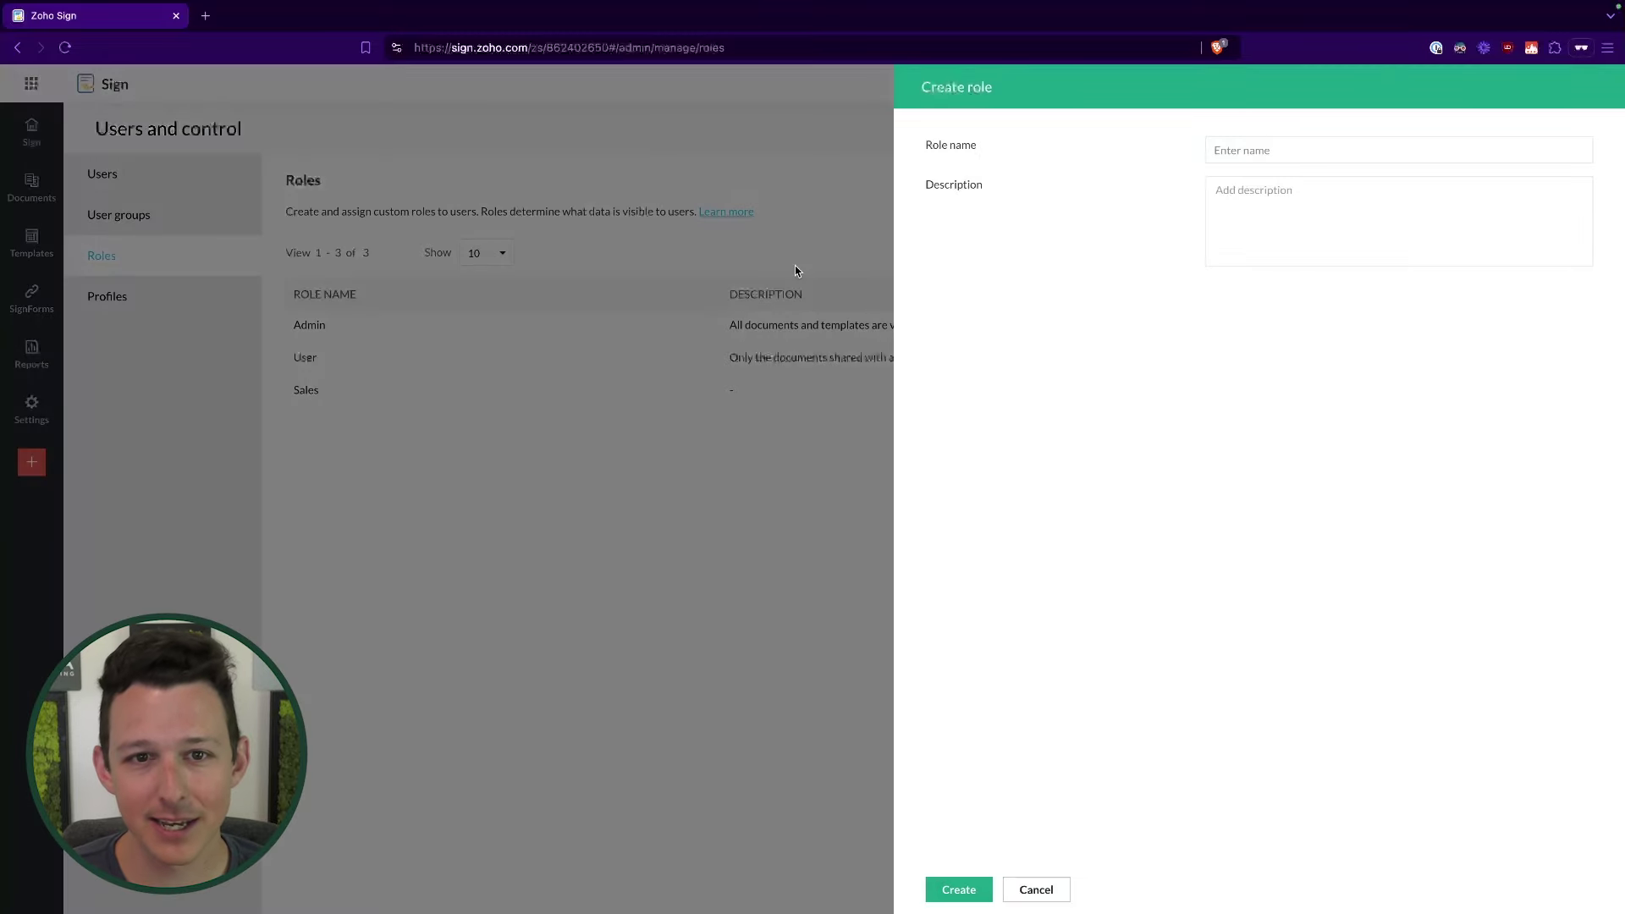
pyautogui.click(1037, 891)
pyautogui.click(306, 391)
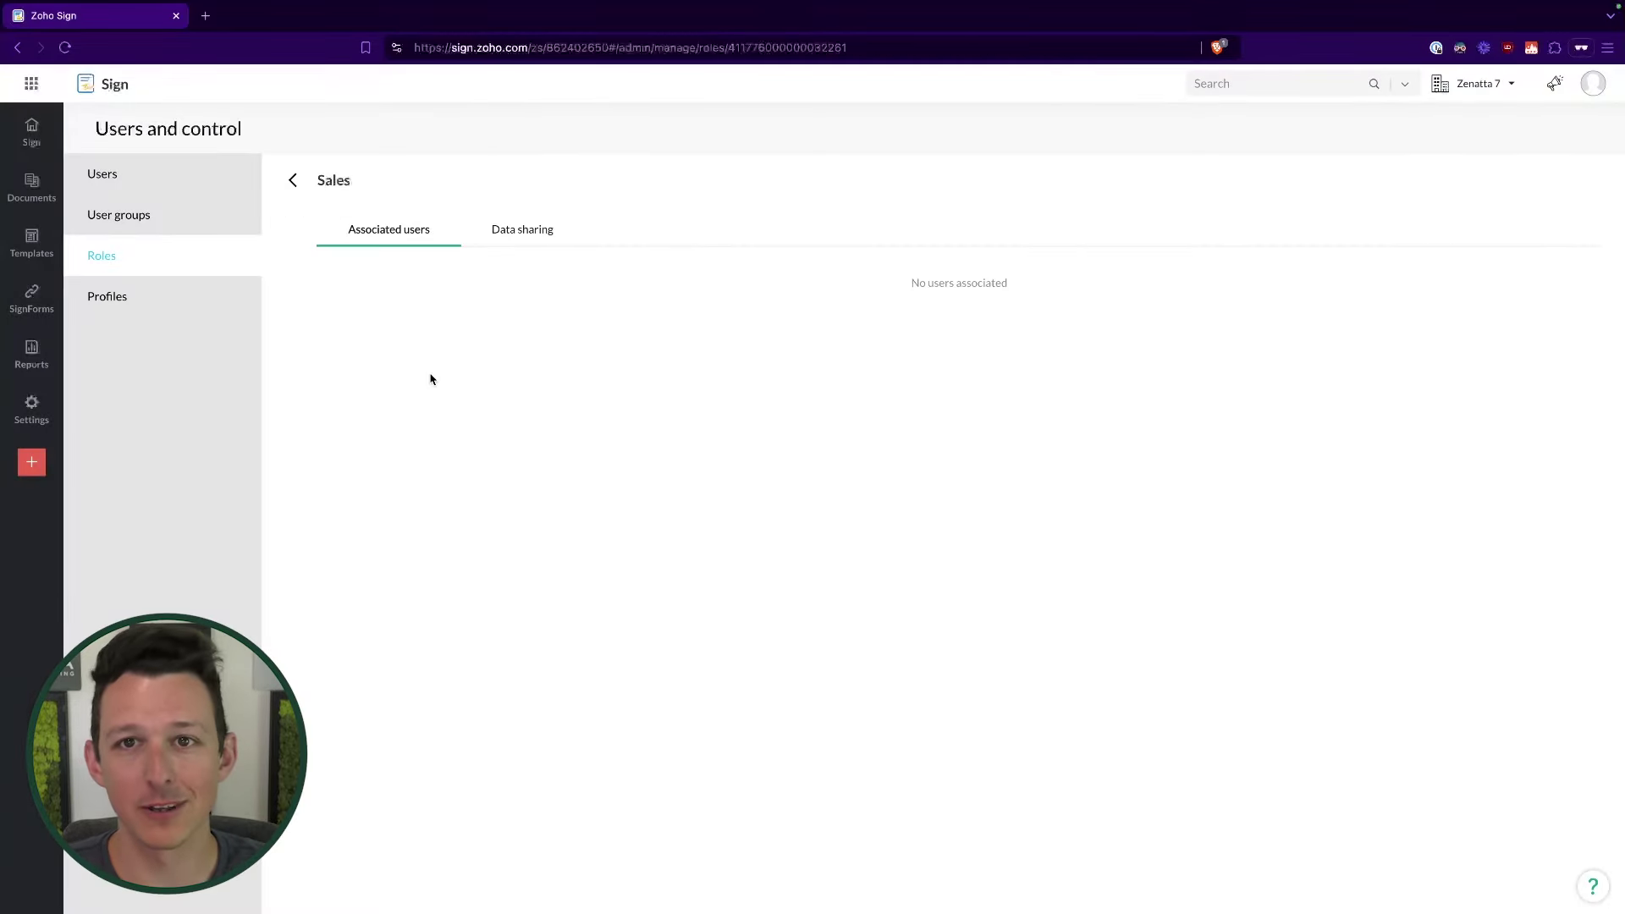
pyautogui.click(551, 229)
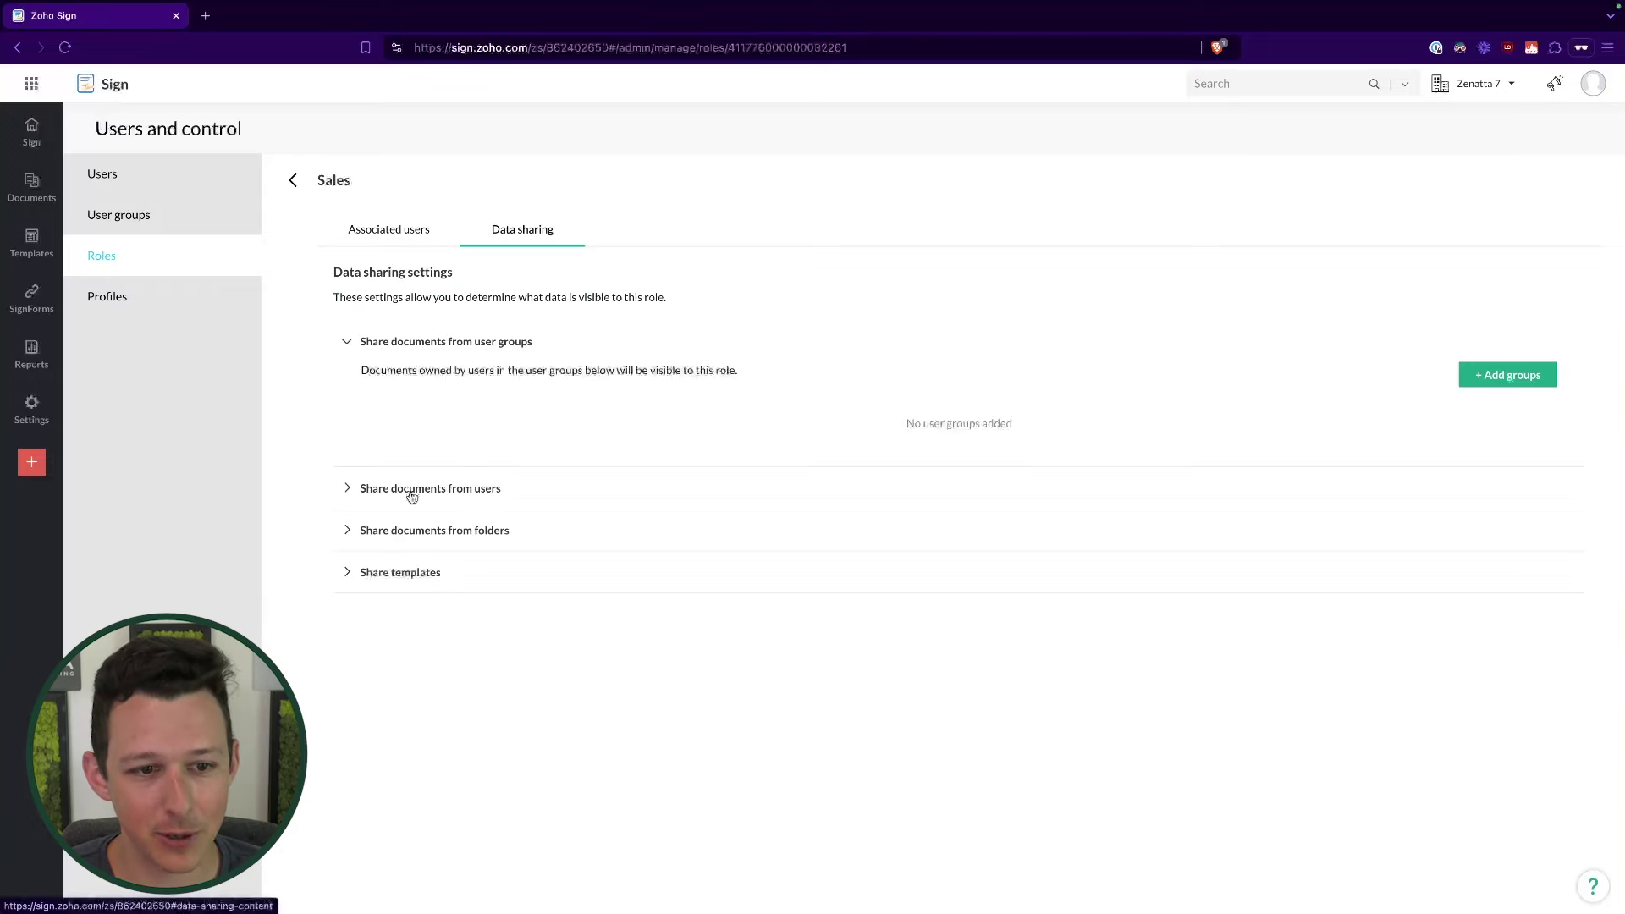
pyautogui.click(163, 214)
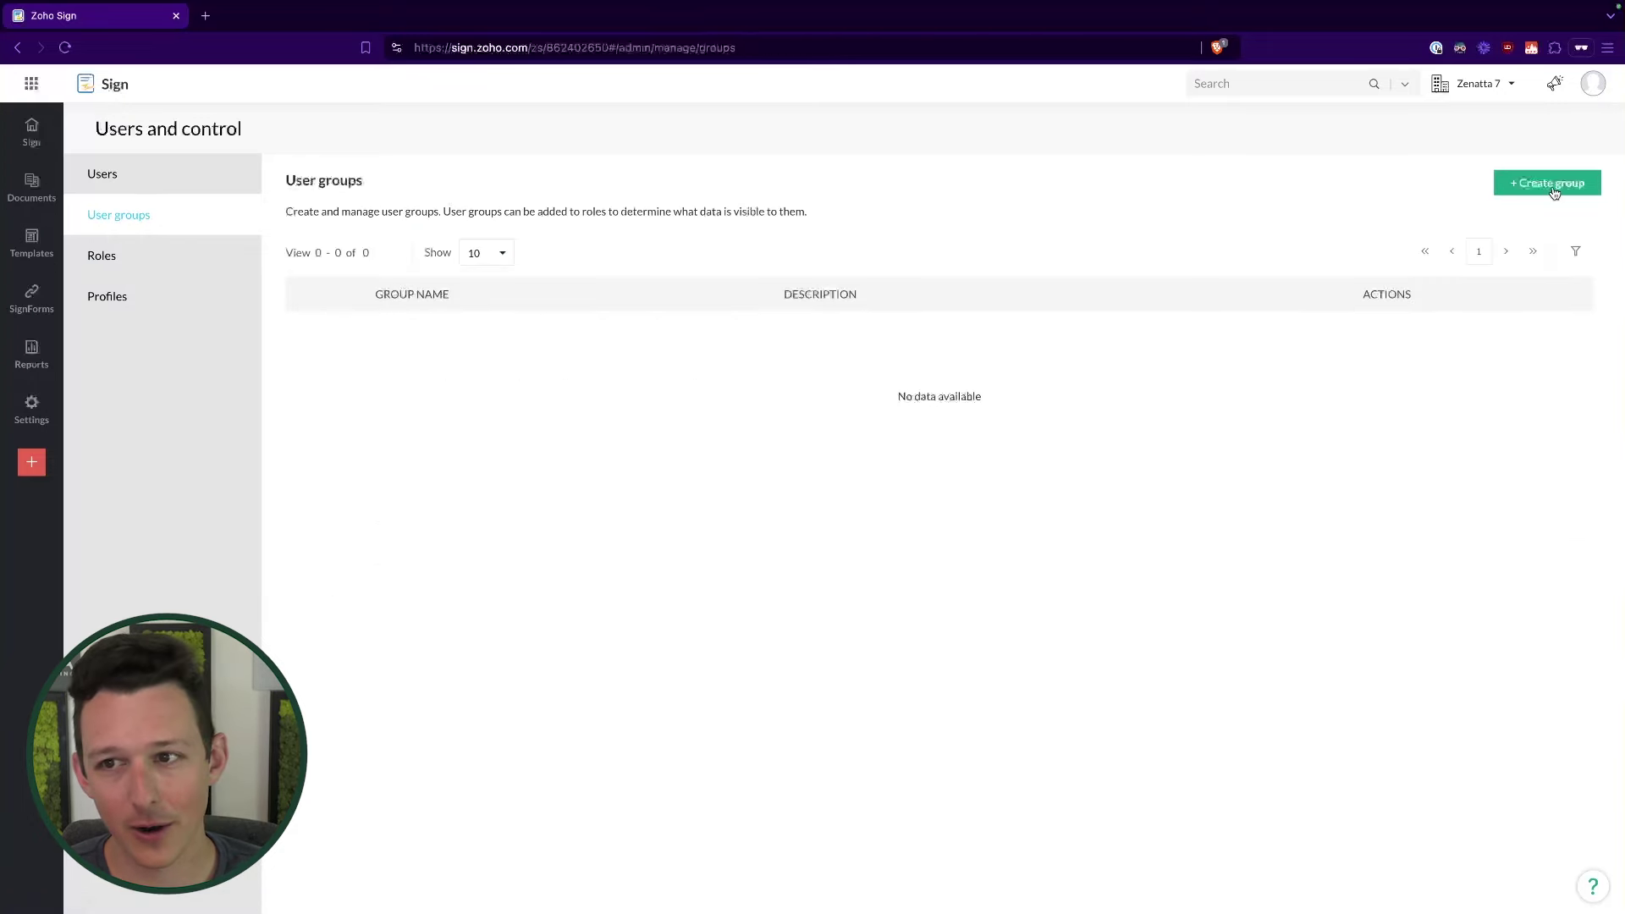
# Step: Create the Contracts Team user group with the admin user as its member
pyautogui.click(1554, 181)
pyautogui.click(1265, 146)
pyautogui.write('Contracts T')
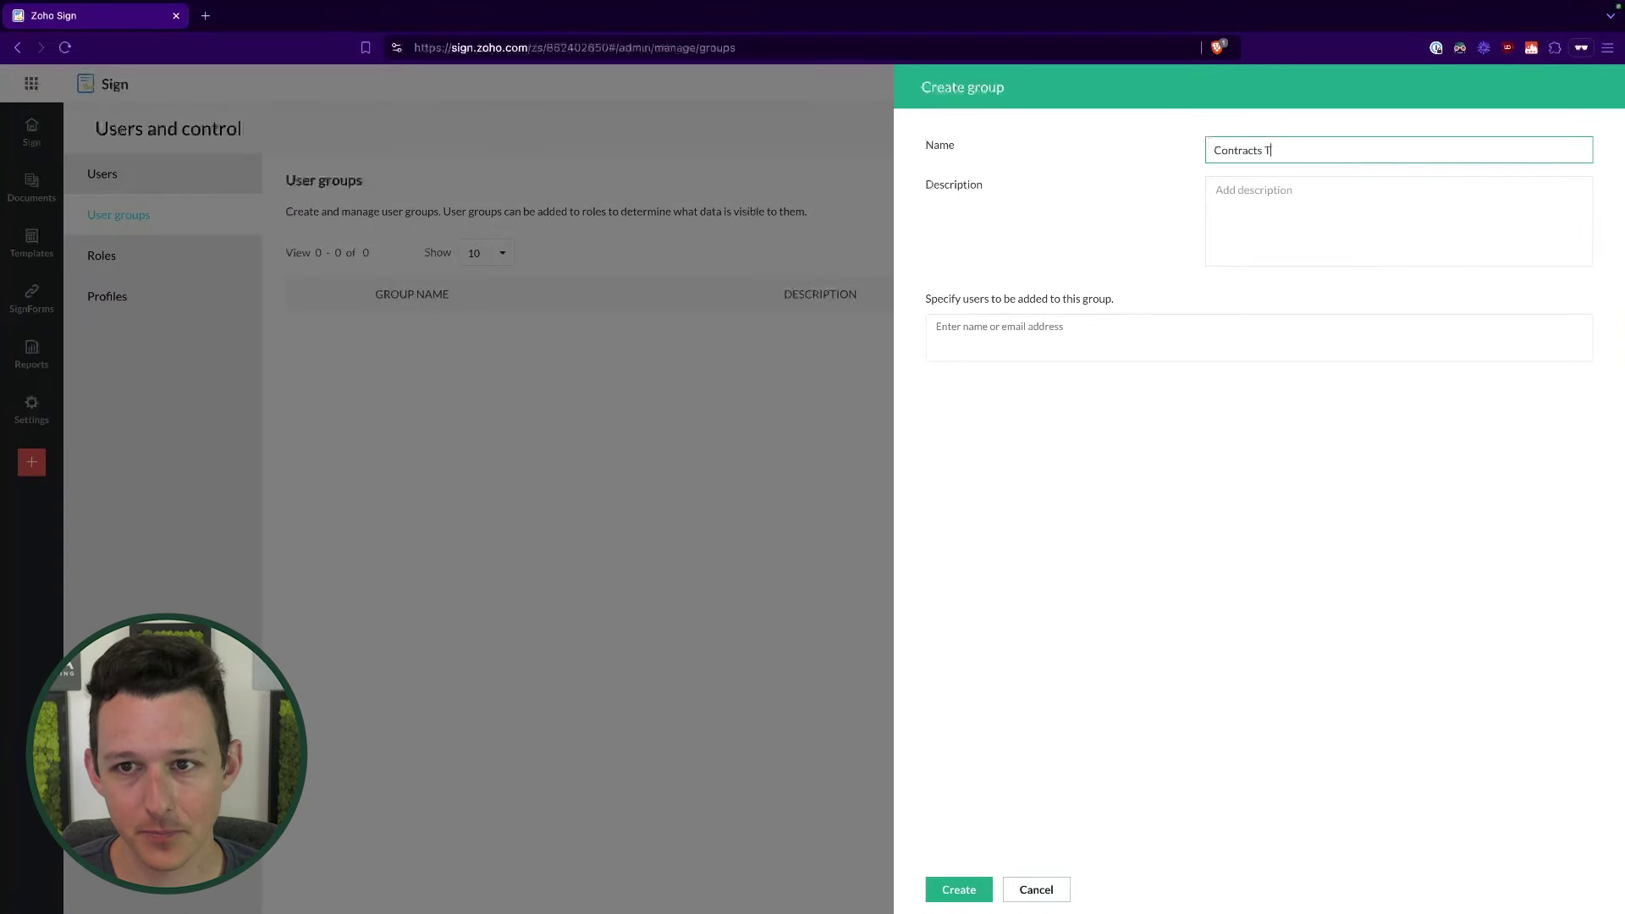
pyautogui.write('ream')
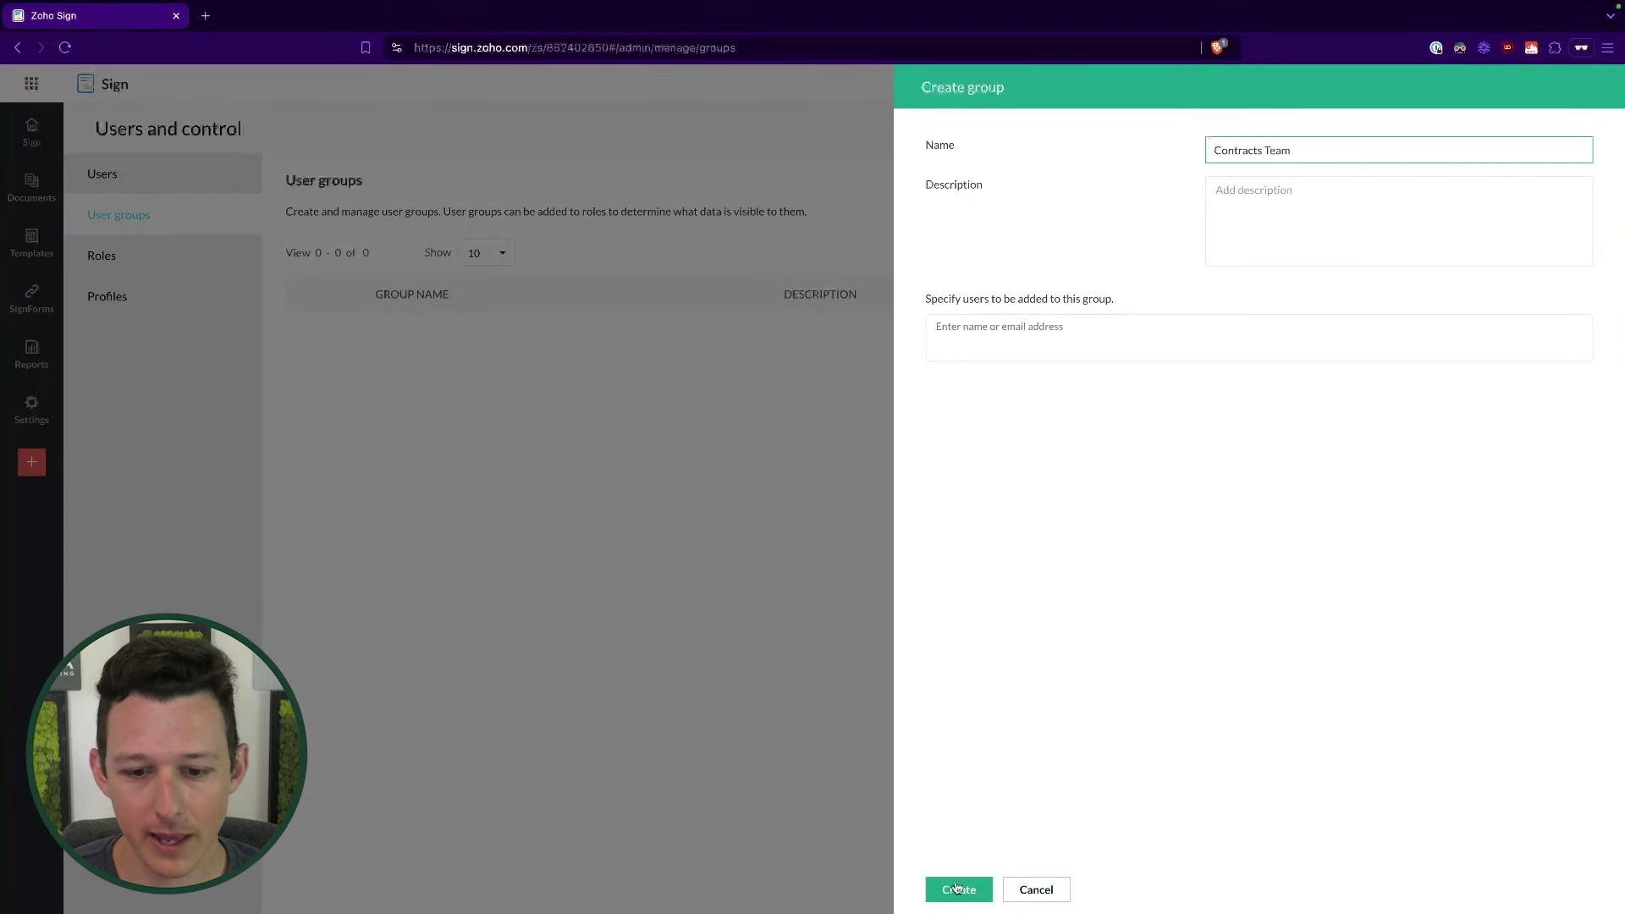
pyautogui.click(959, 890)
pyautogui.click(997, 335)
pyautogui.write('a')
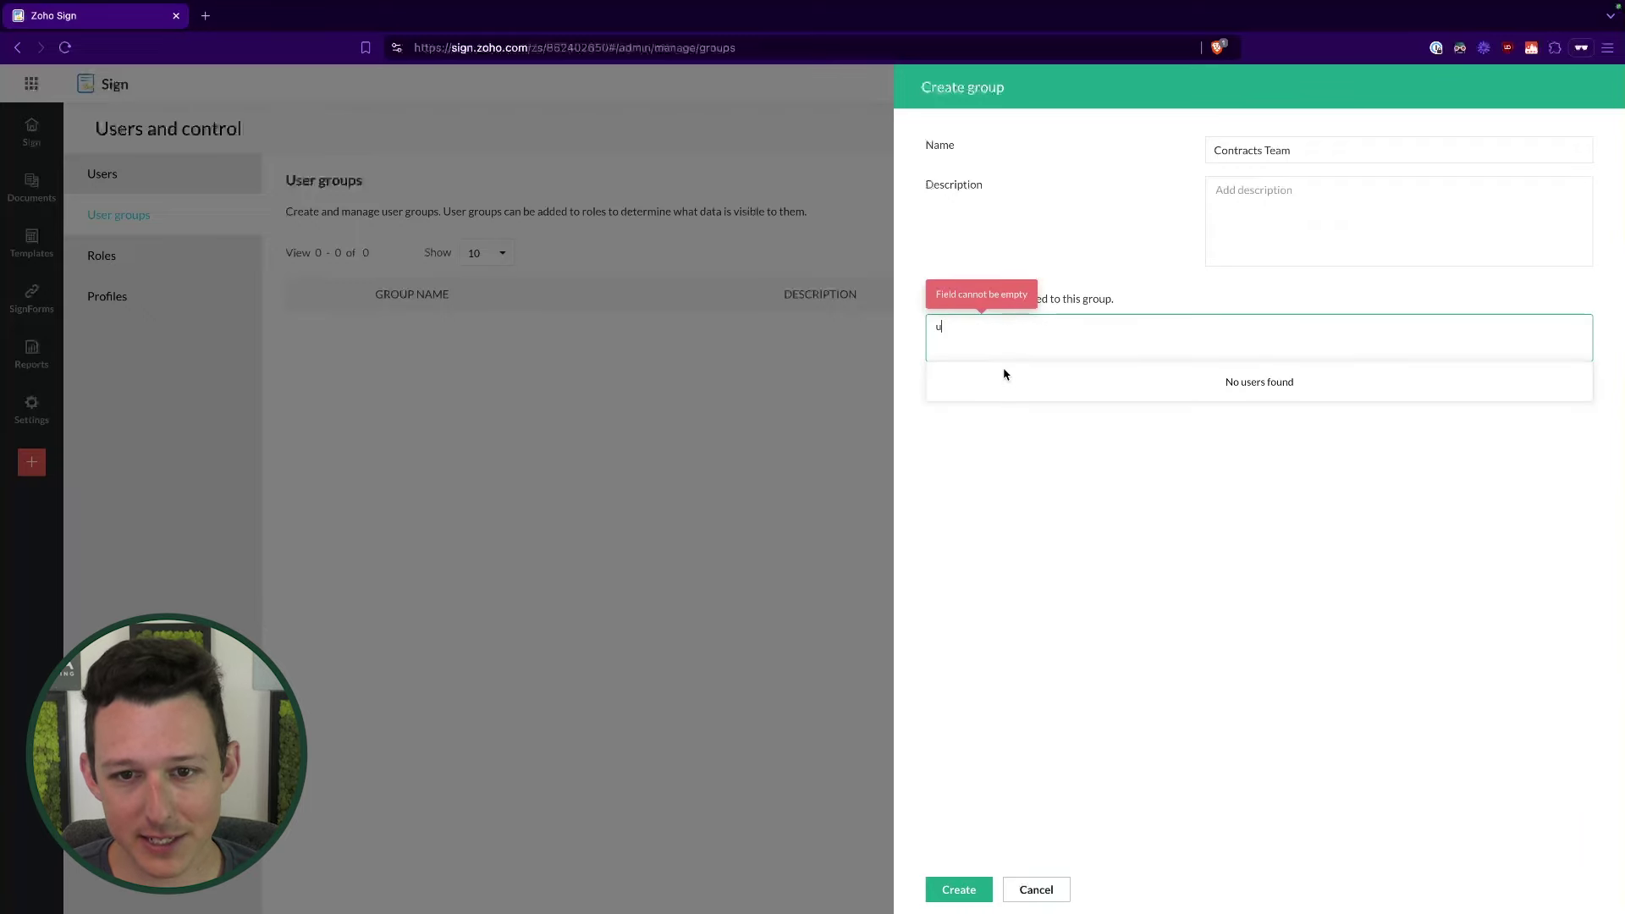
pyautogui.press('BackSpace')
pyautogui.click(1029, 387)
pyautogui.click(957, 889)
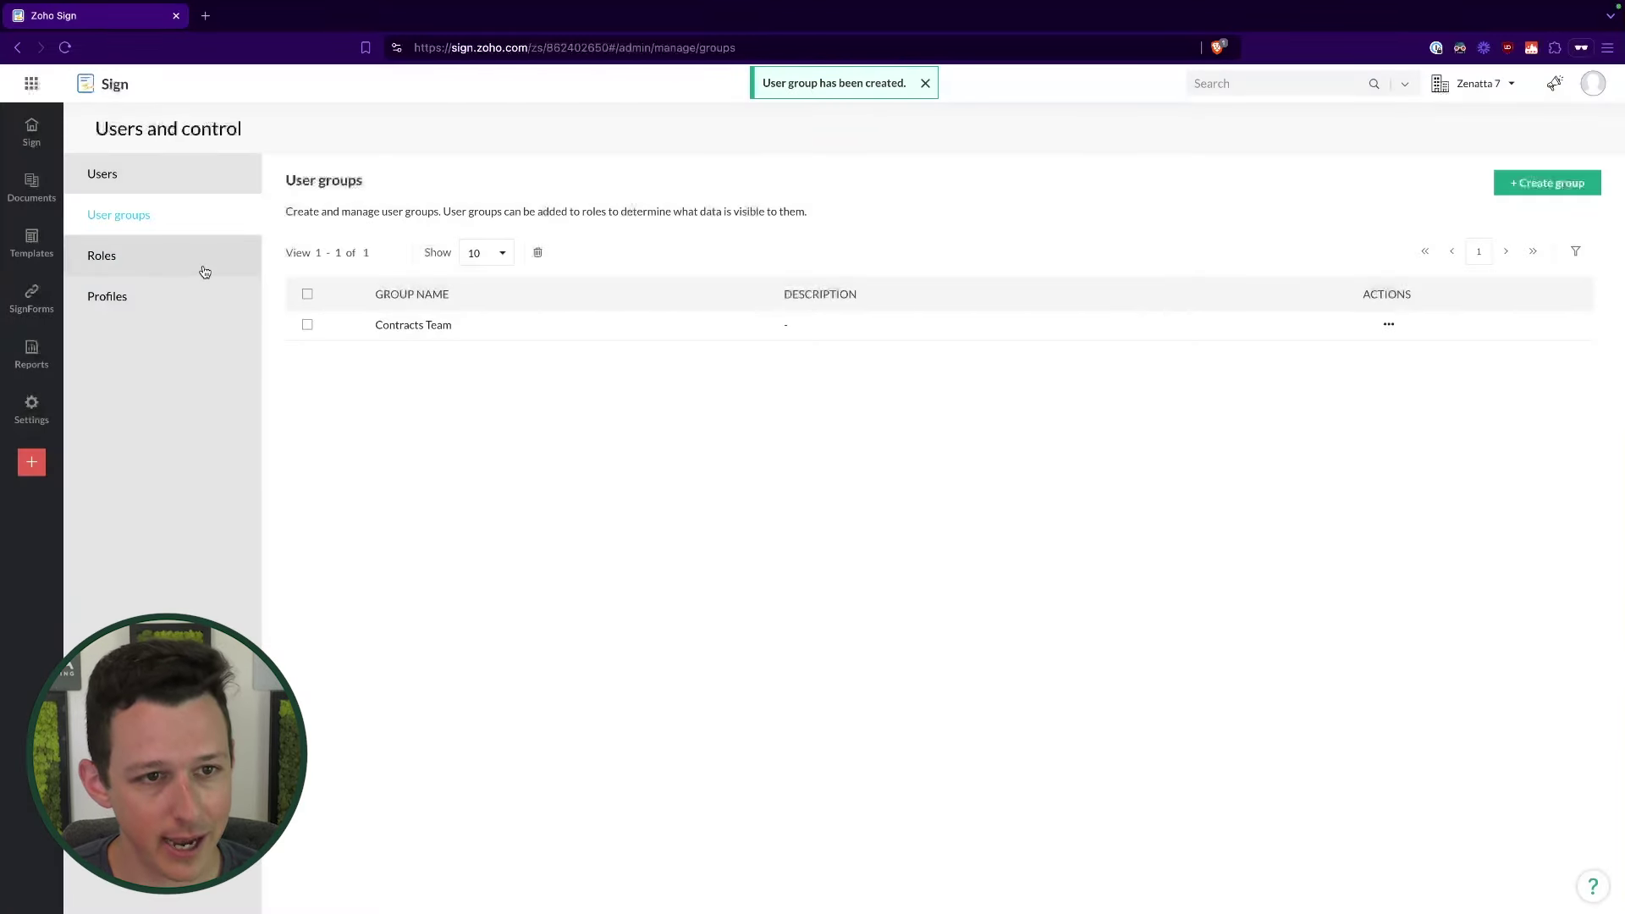
# Step: Back in Roles, start and cancel a new role, then open the Sales role
pyautogui.click(202, 264)
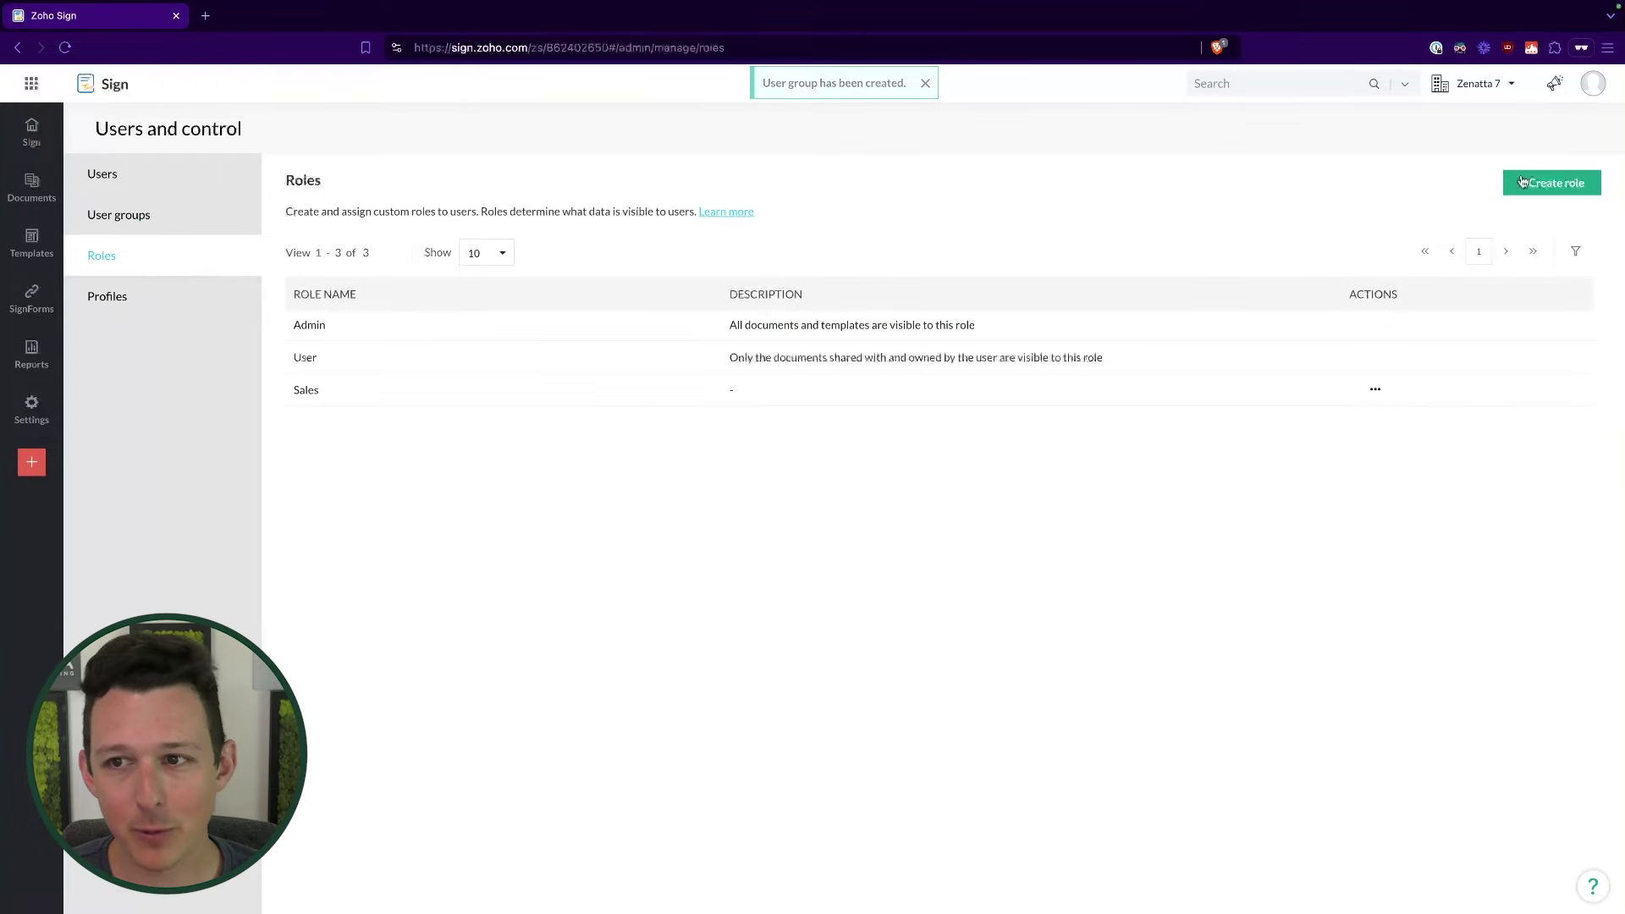
pyautogui.click(1551, 183)
pyautogui.click(1292, 152)
pyautogui.click(1038, 890)
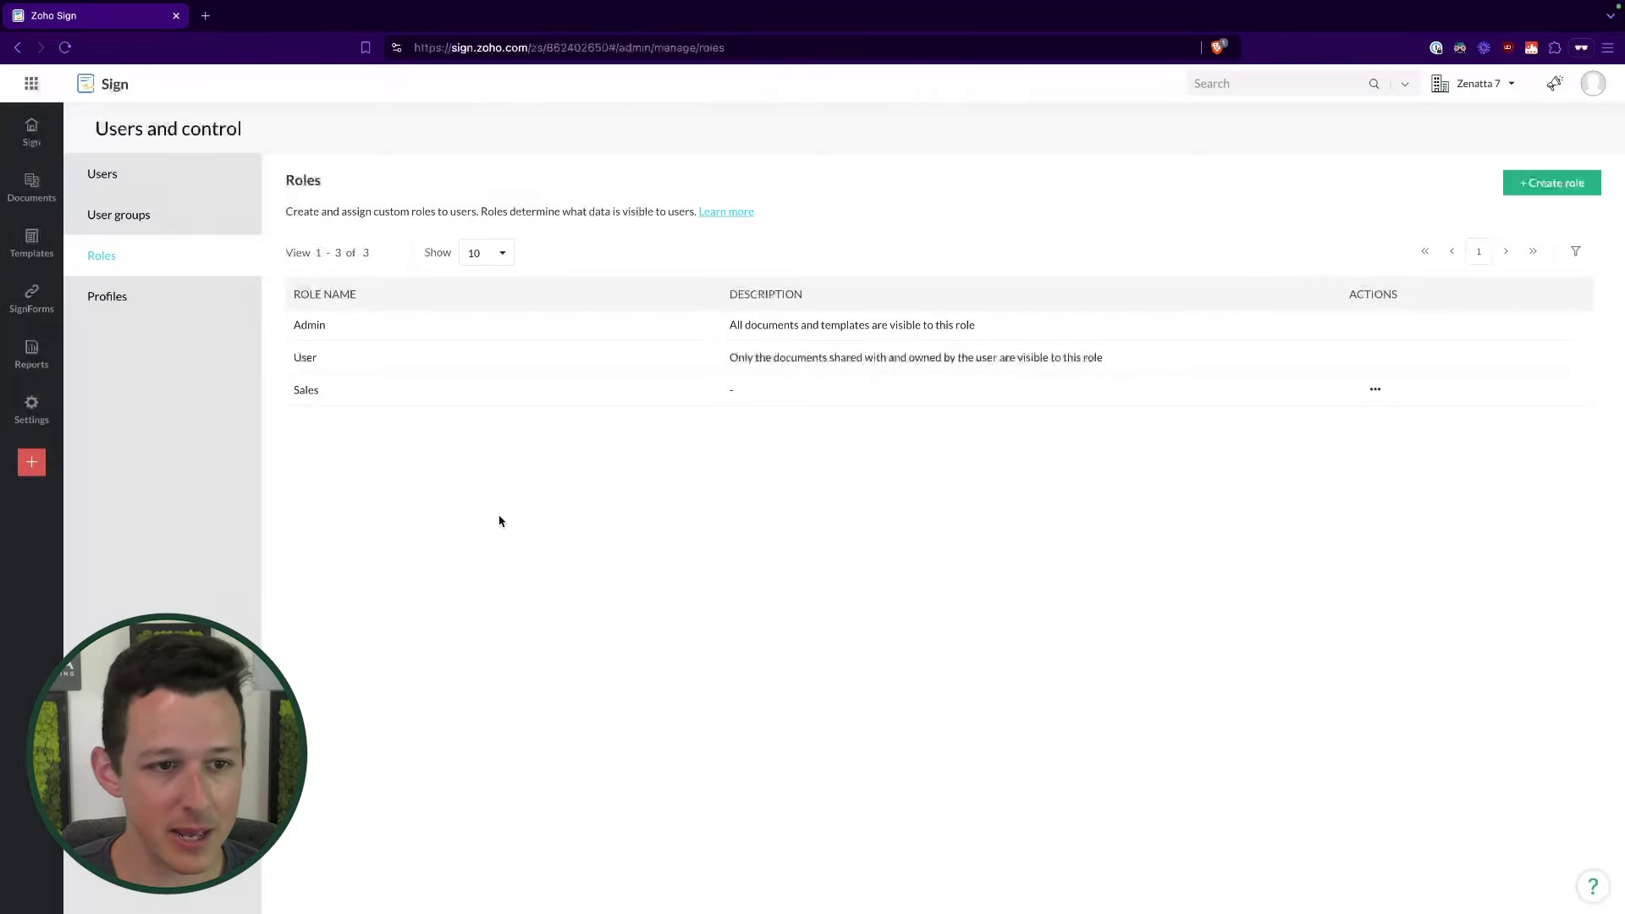
pyautogui.click(307, 389)
# Step: Add the Contracts Team group to the Sales role's data sharing settings
pyautogui.click(542, 228)
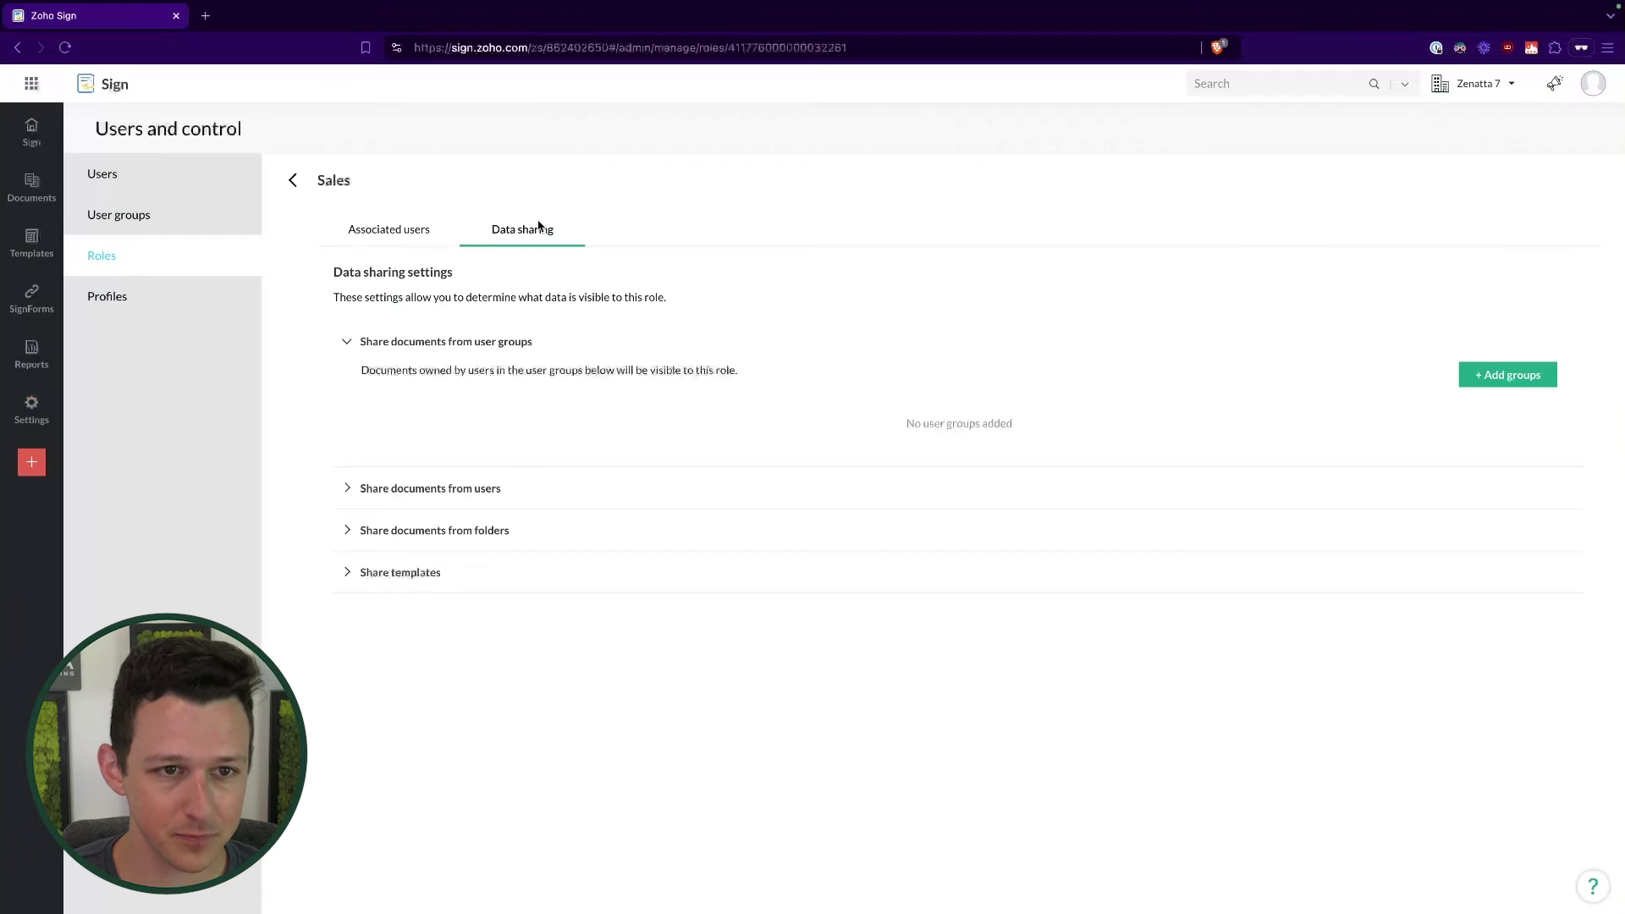
pyautogui.click(1504, 379)
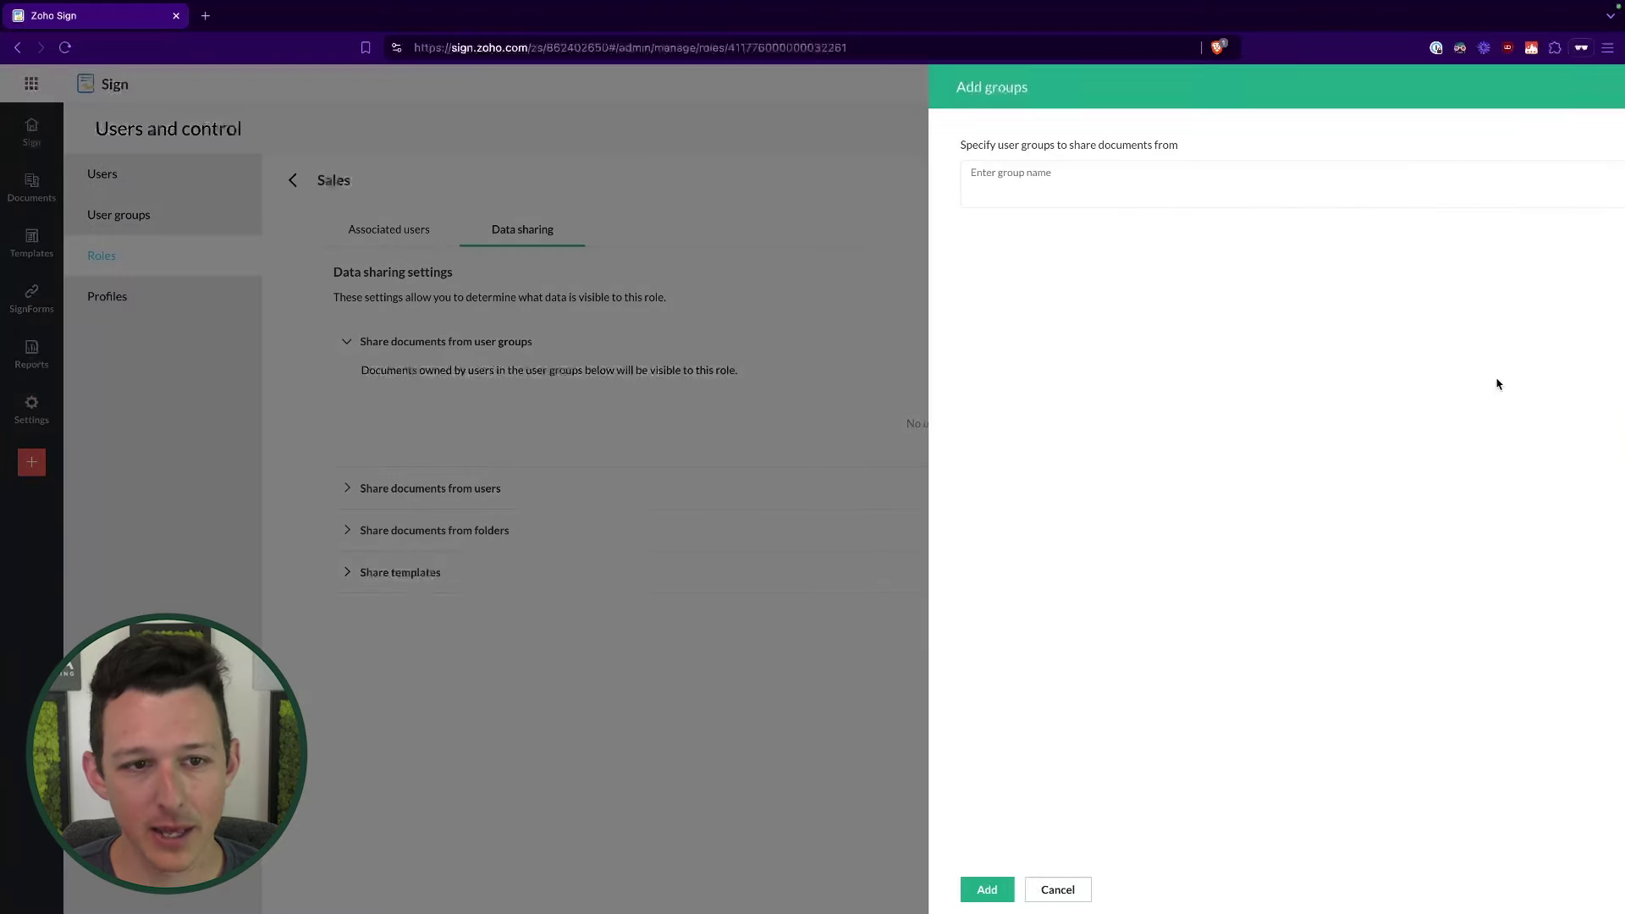
pyautogui.click(1033, 185)
pyautogui.click(1022, 221)
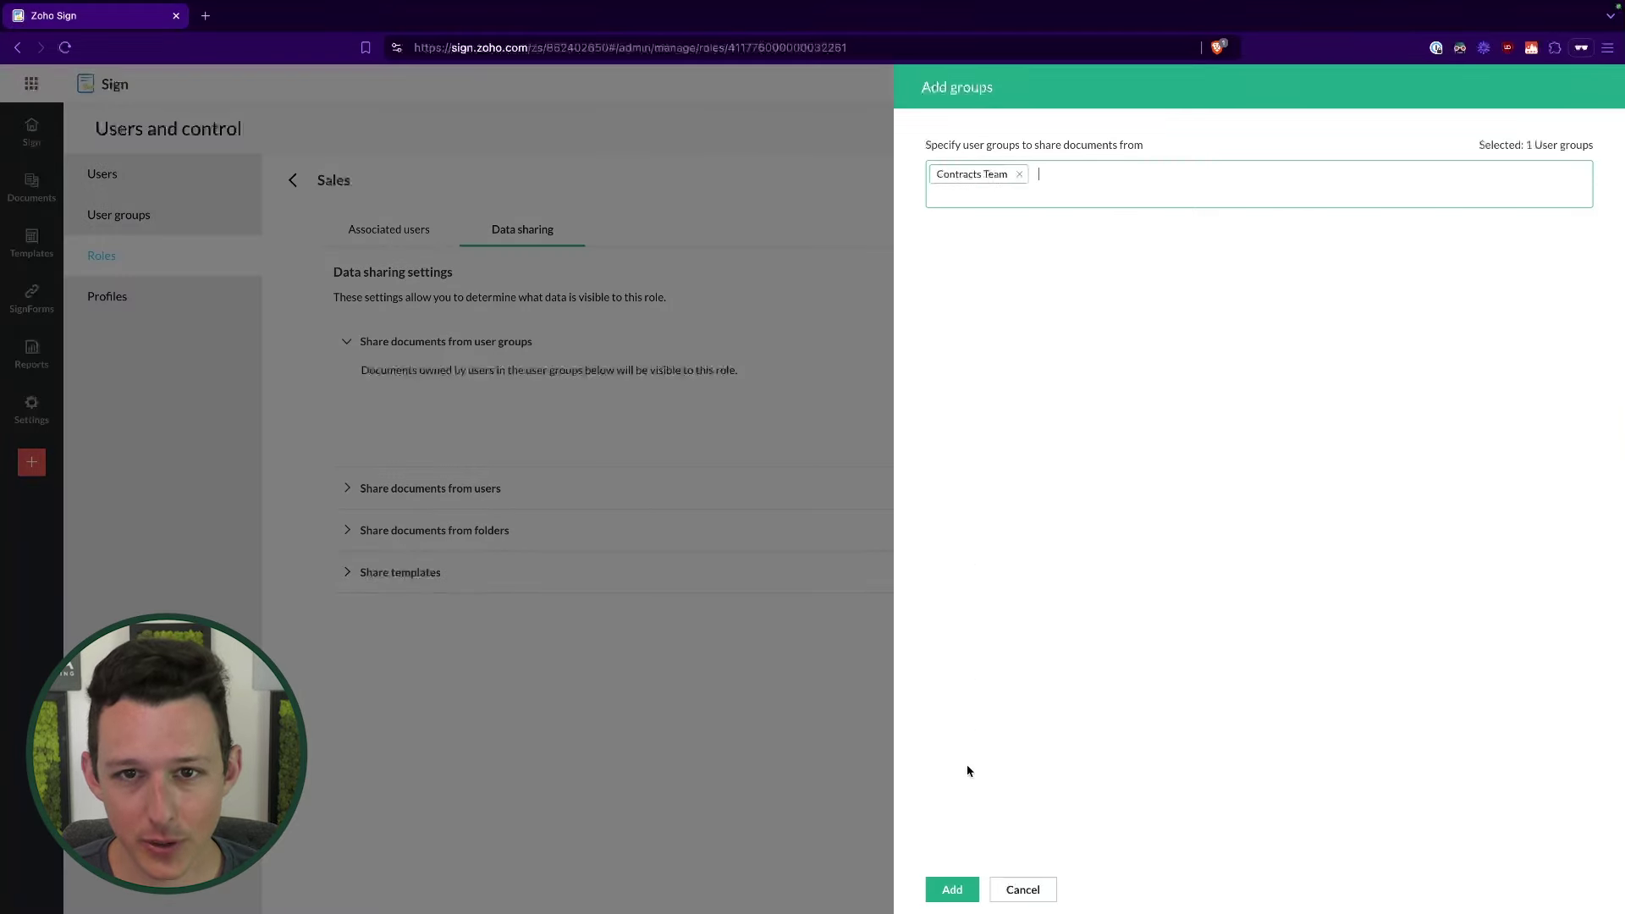
pyautogui.click(952, 890)
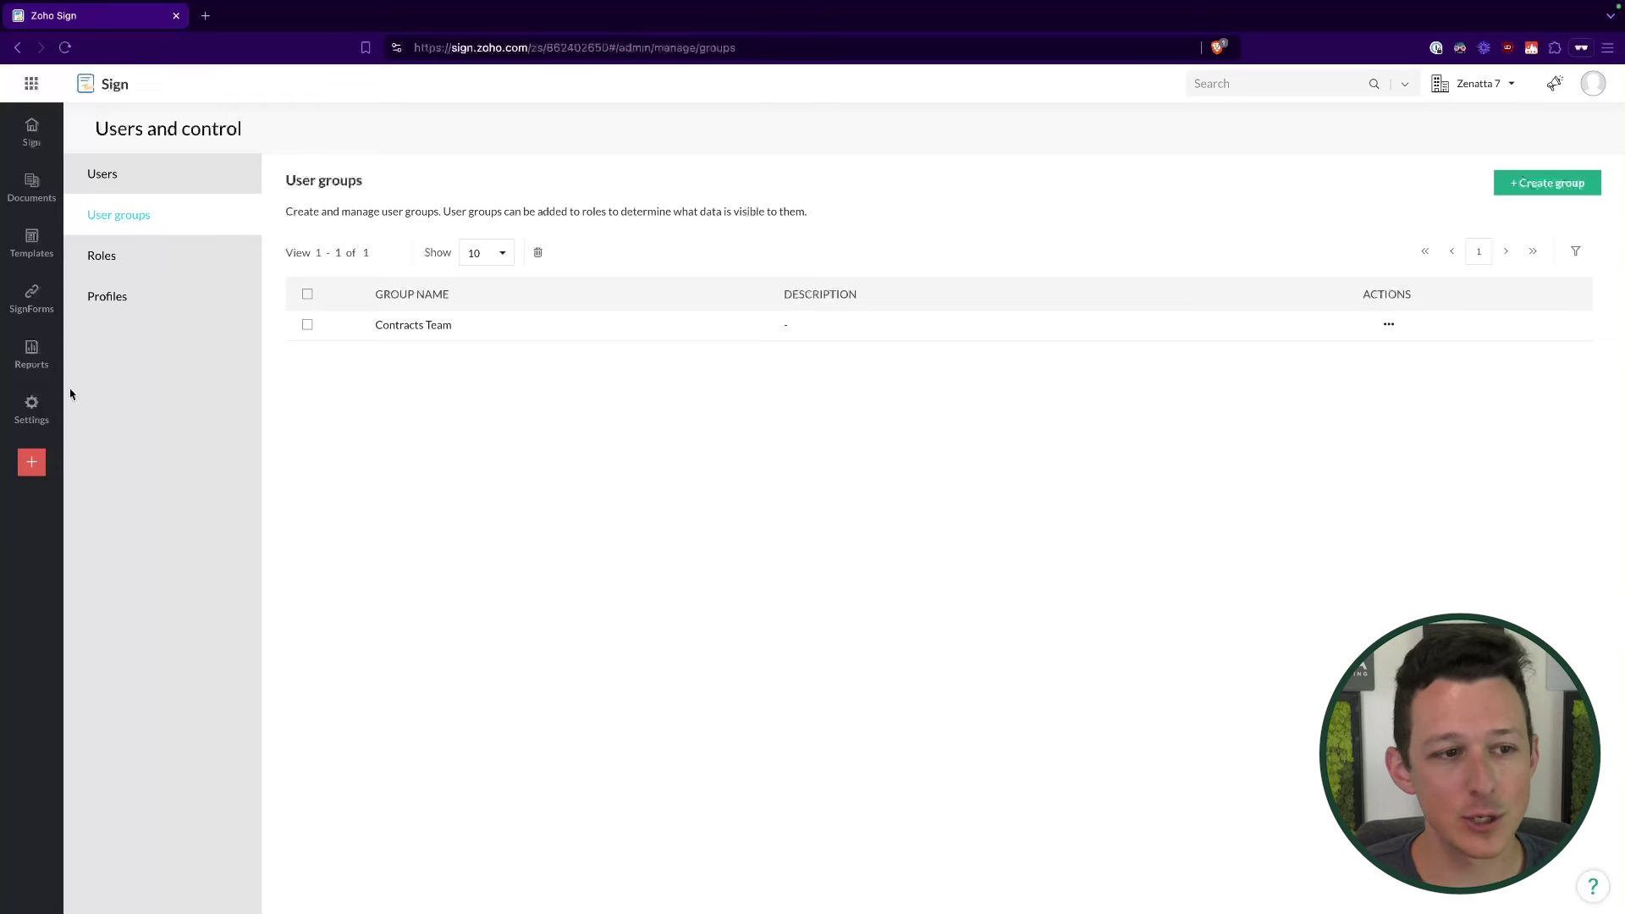
pyautogui.moveTo(52, 414)
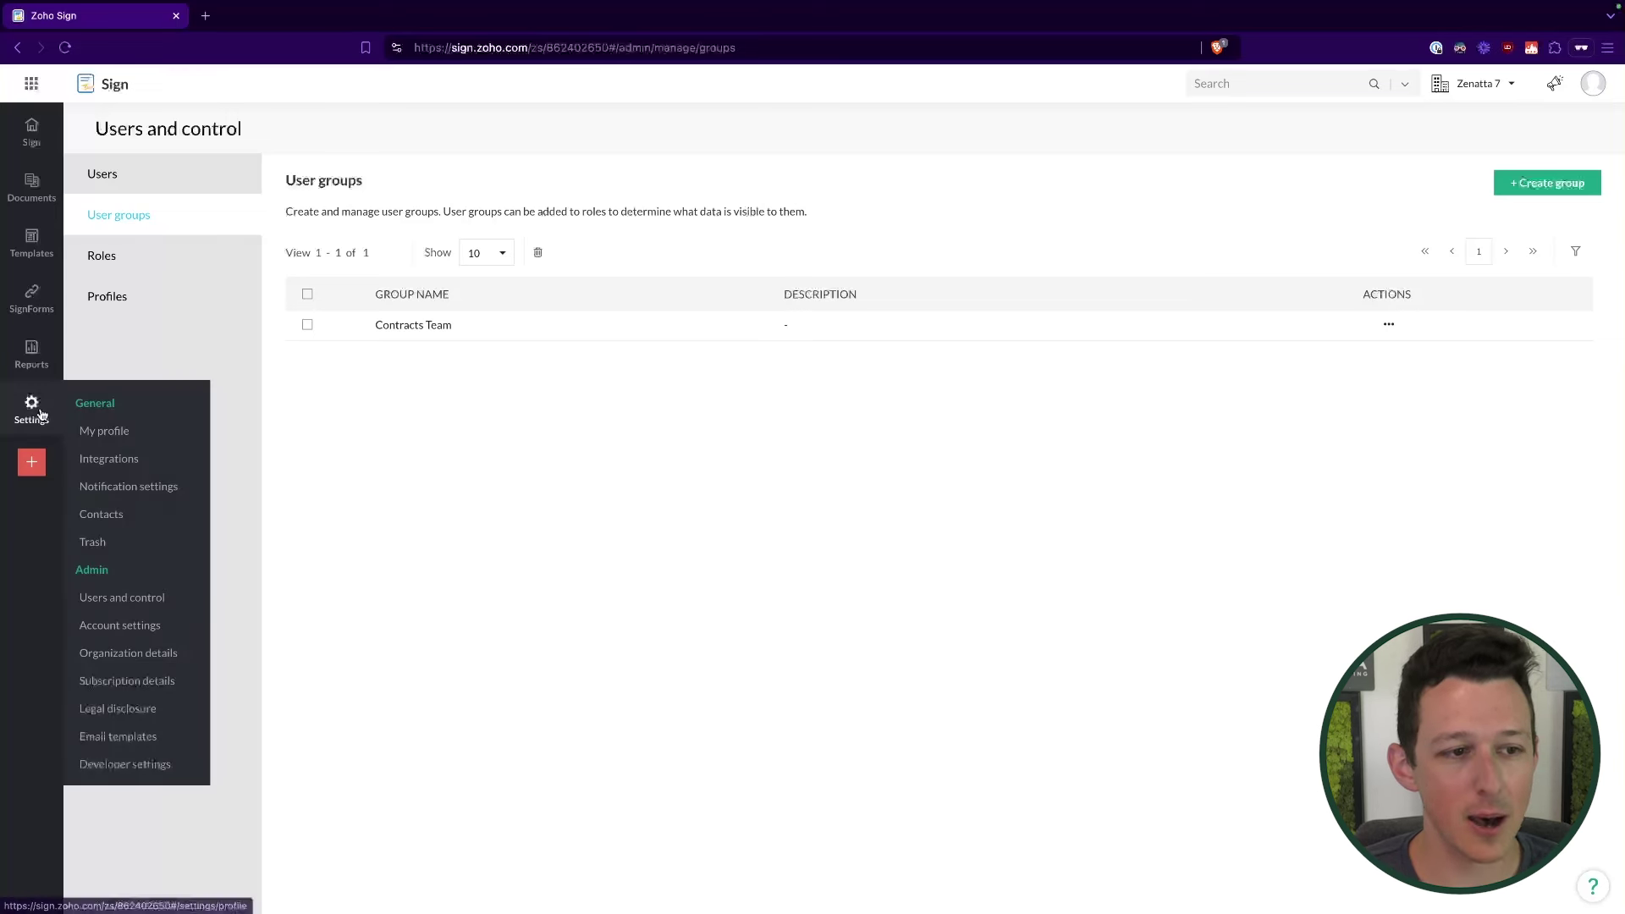
pyautogui.click(121, 630)
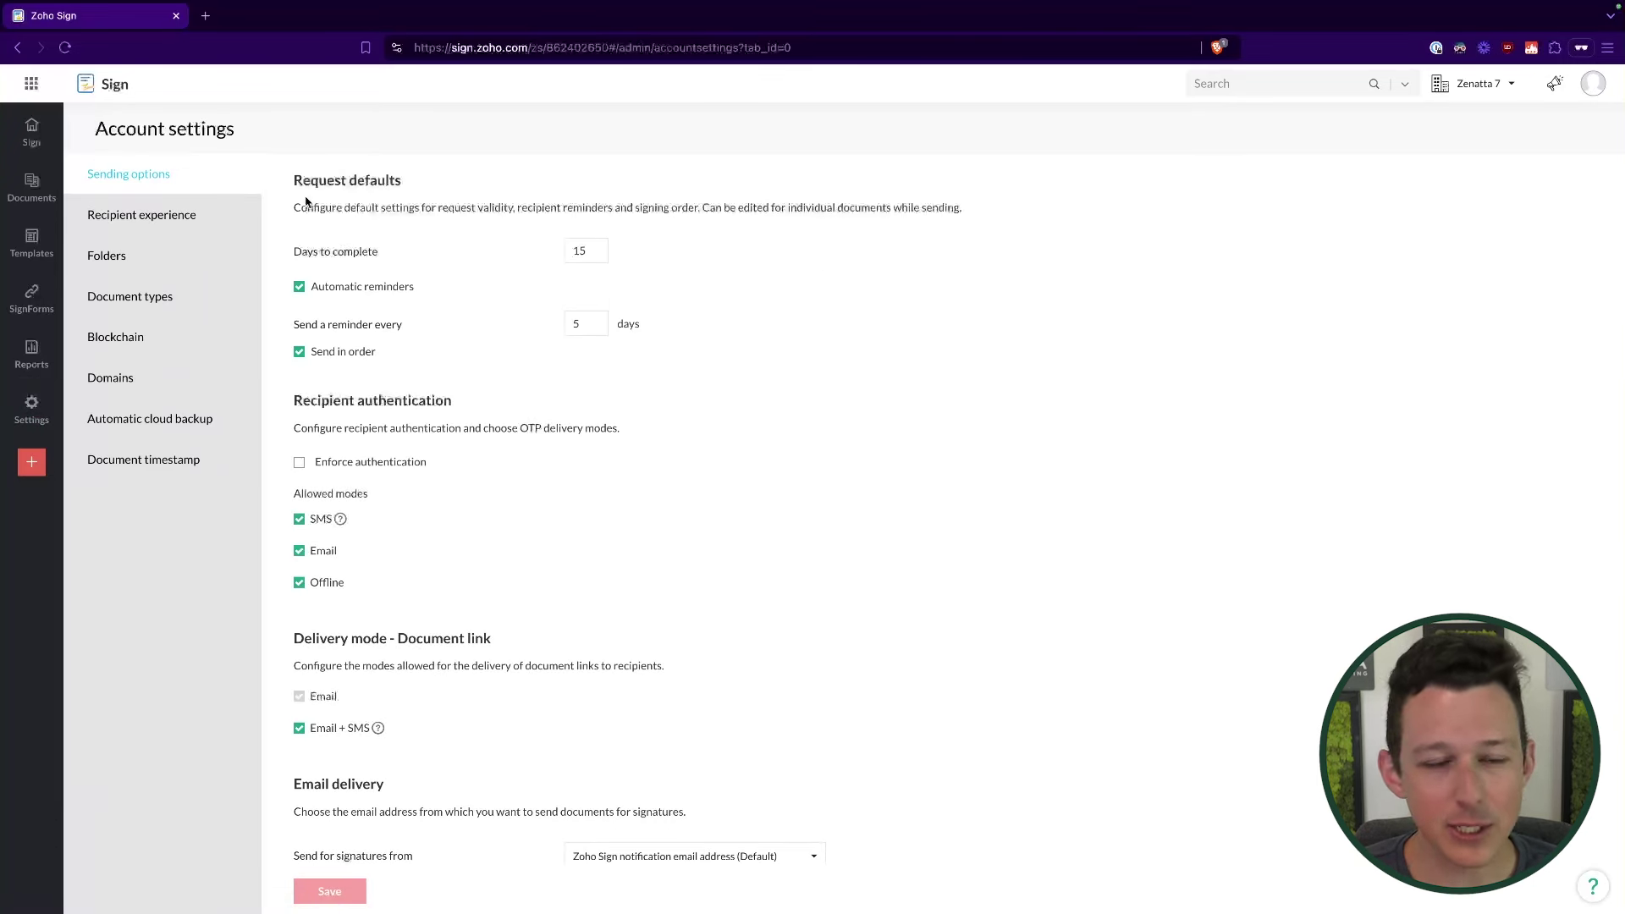
pyautogui.moveTo(301, 178); pyautogui.dragTo(425, 209)
pyautogui.click(346, 244)
pyautogui.doubleClick(595, 241)
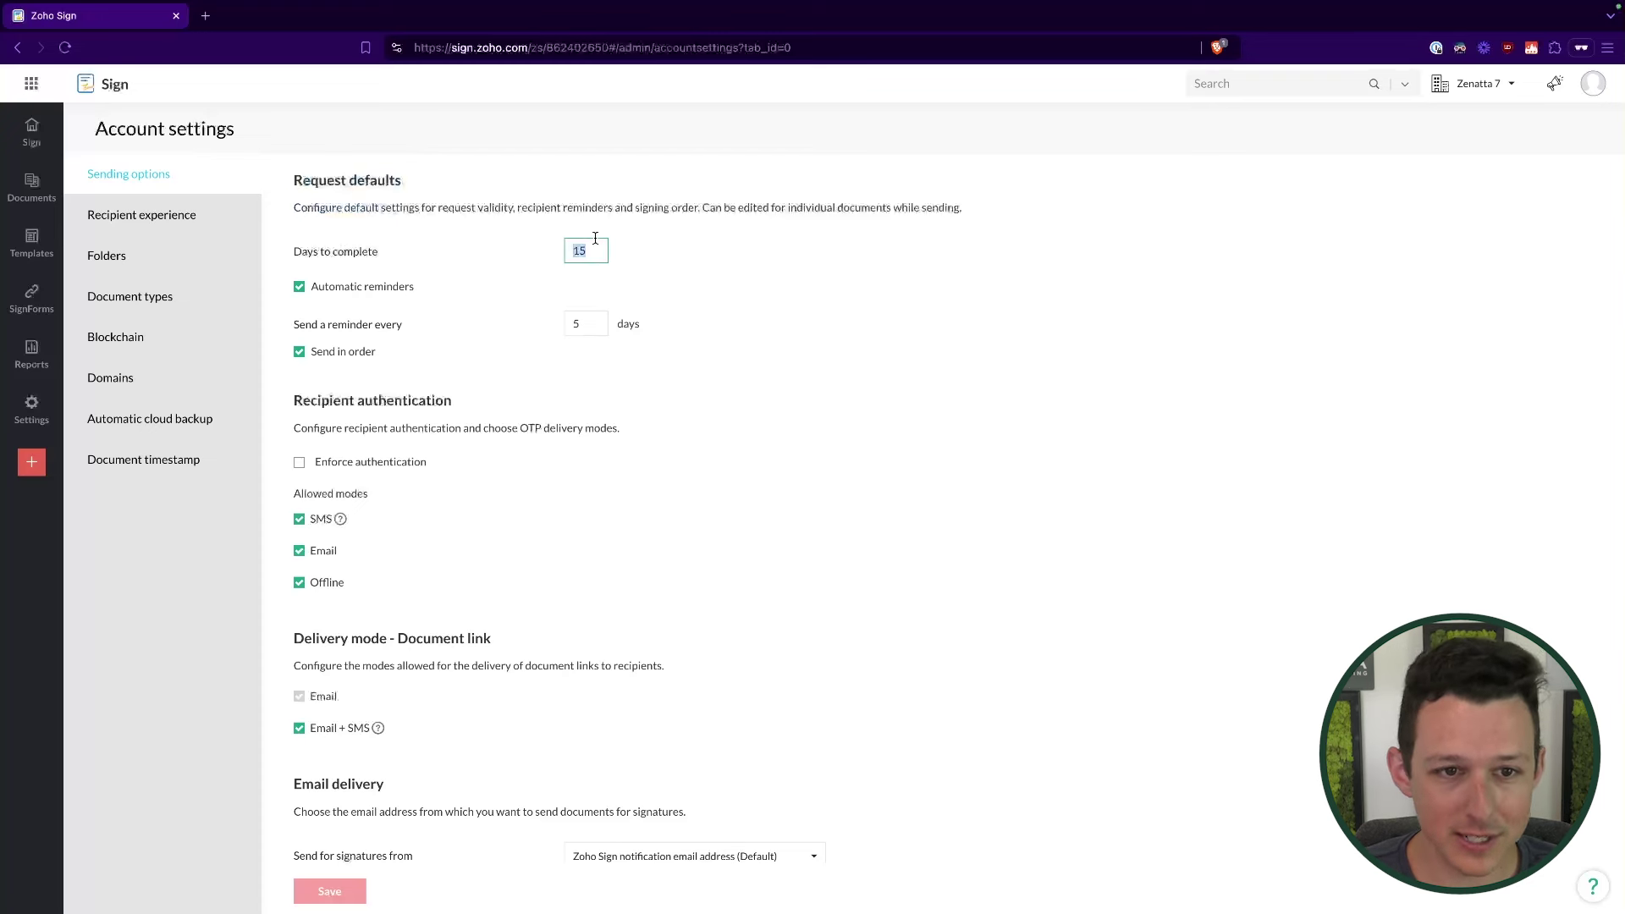
pyautogui.write('30')
pyautogui.click(875, 313)
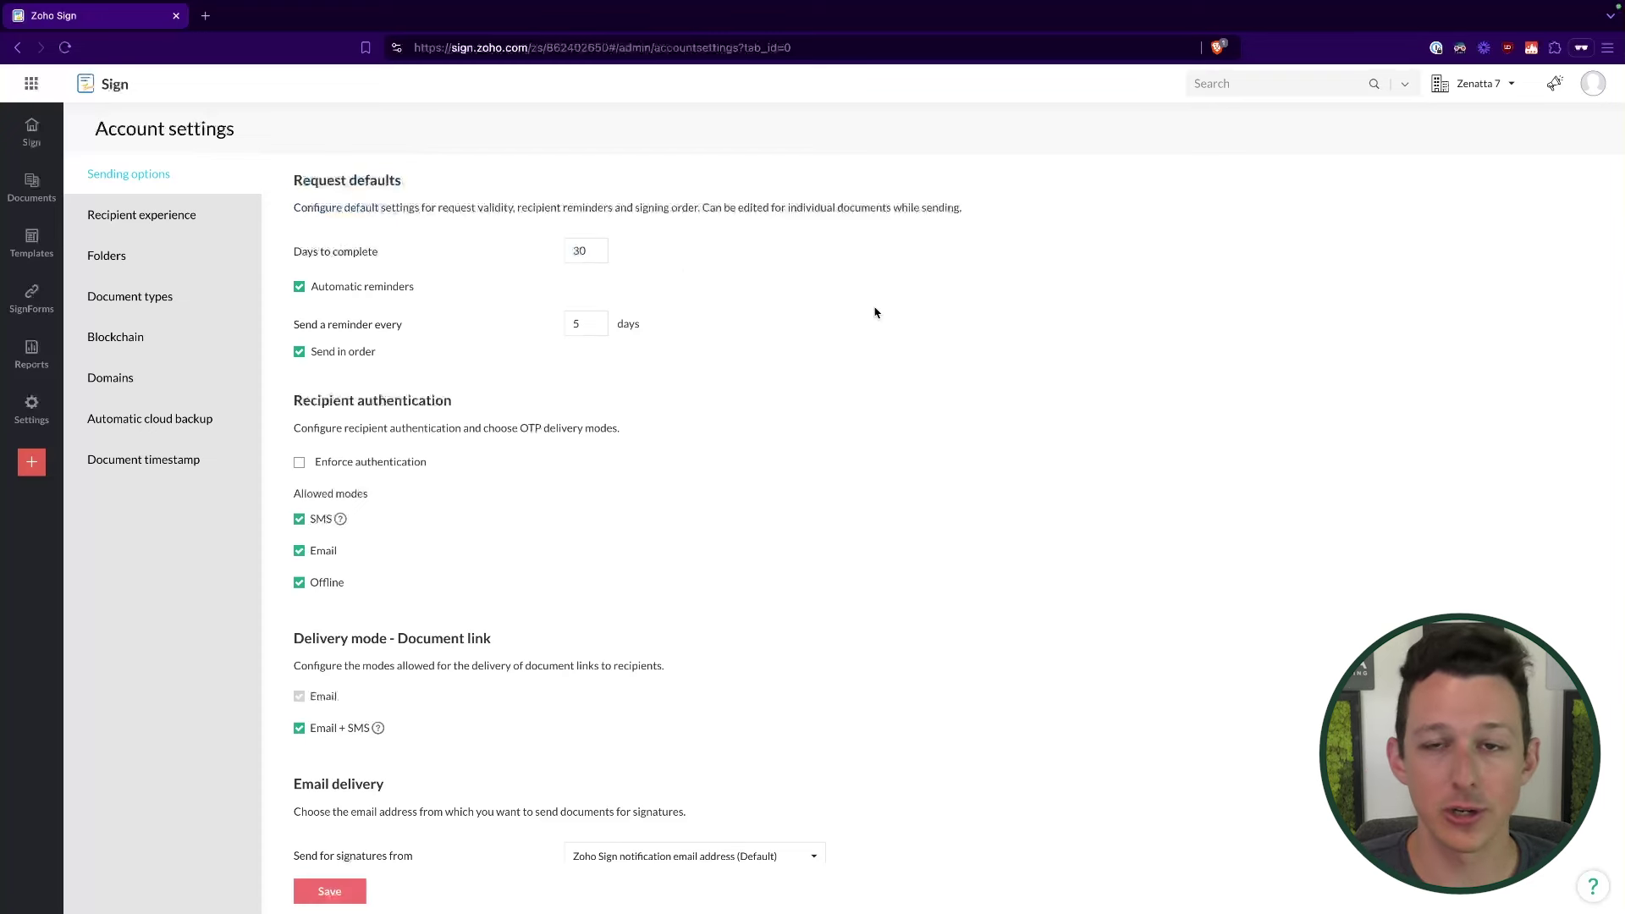
pyautogui.click(602, 333)
pyautogui.write('6')
pyautogui.click(773, 353)
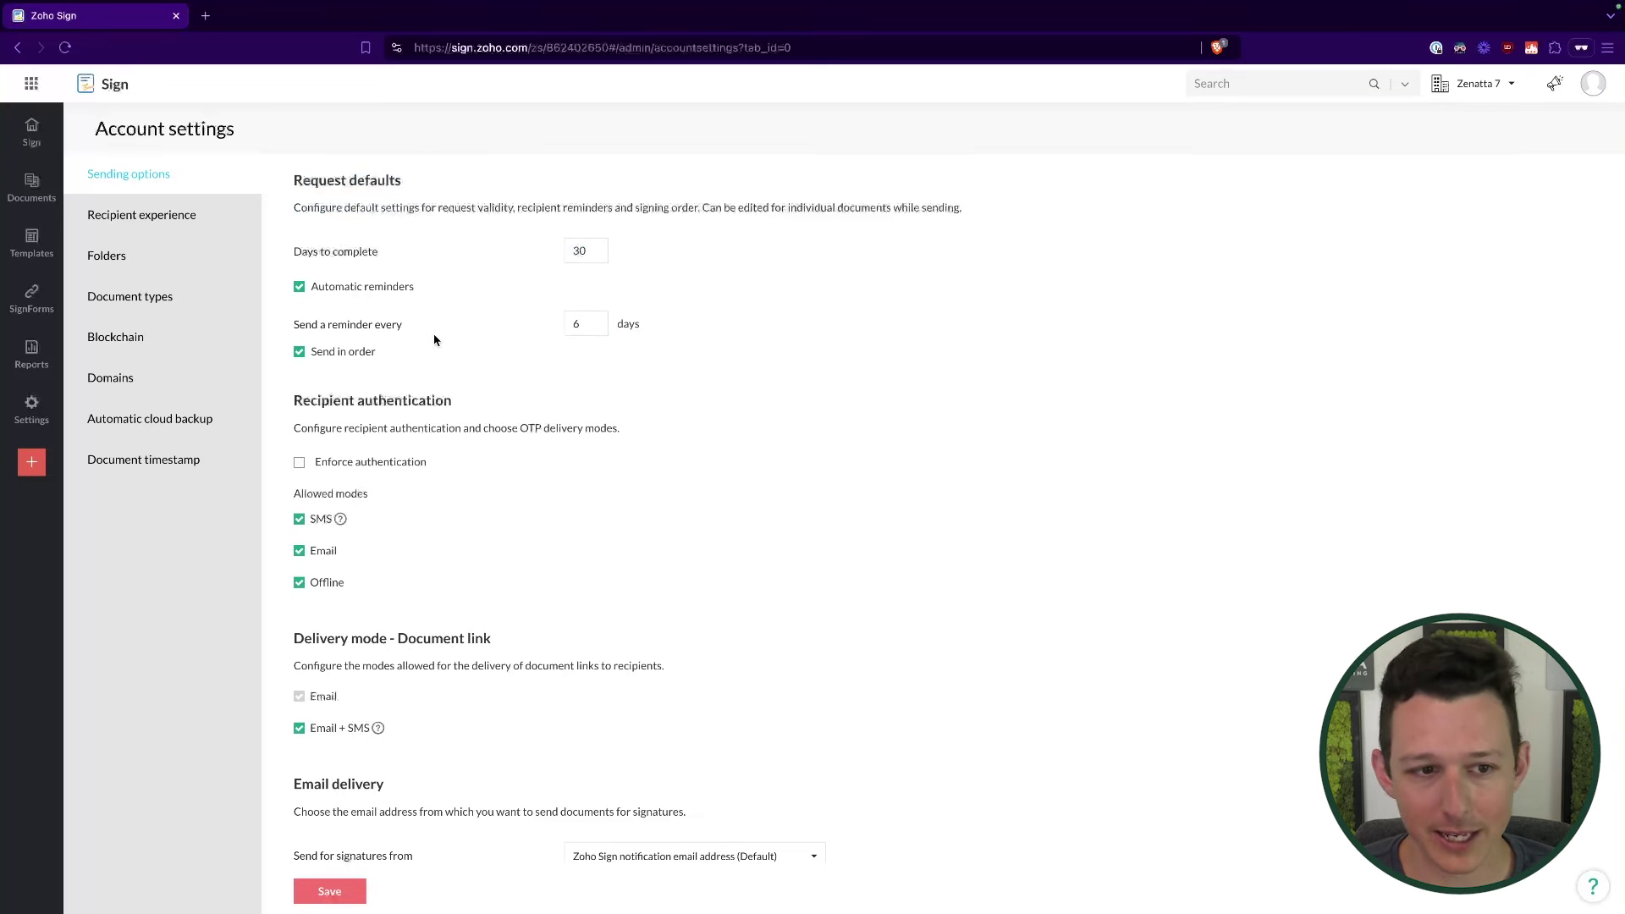
pyautogui.scroll(-2, 434, 339)
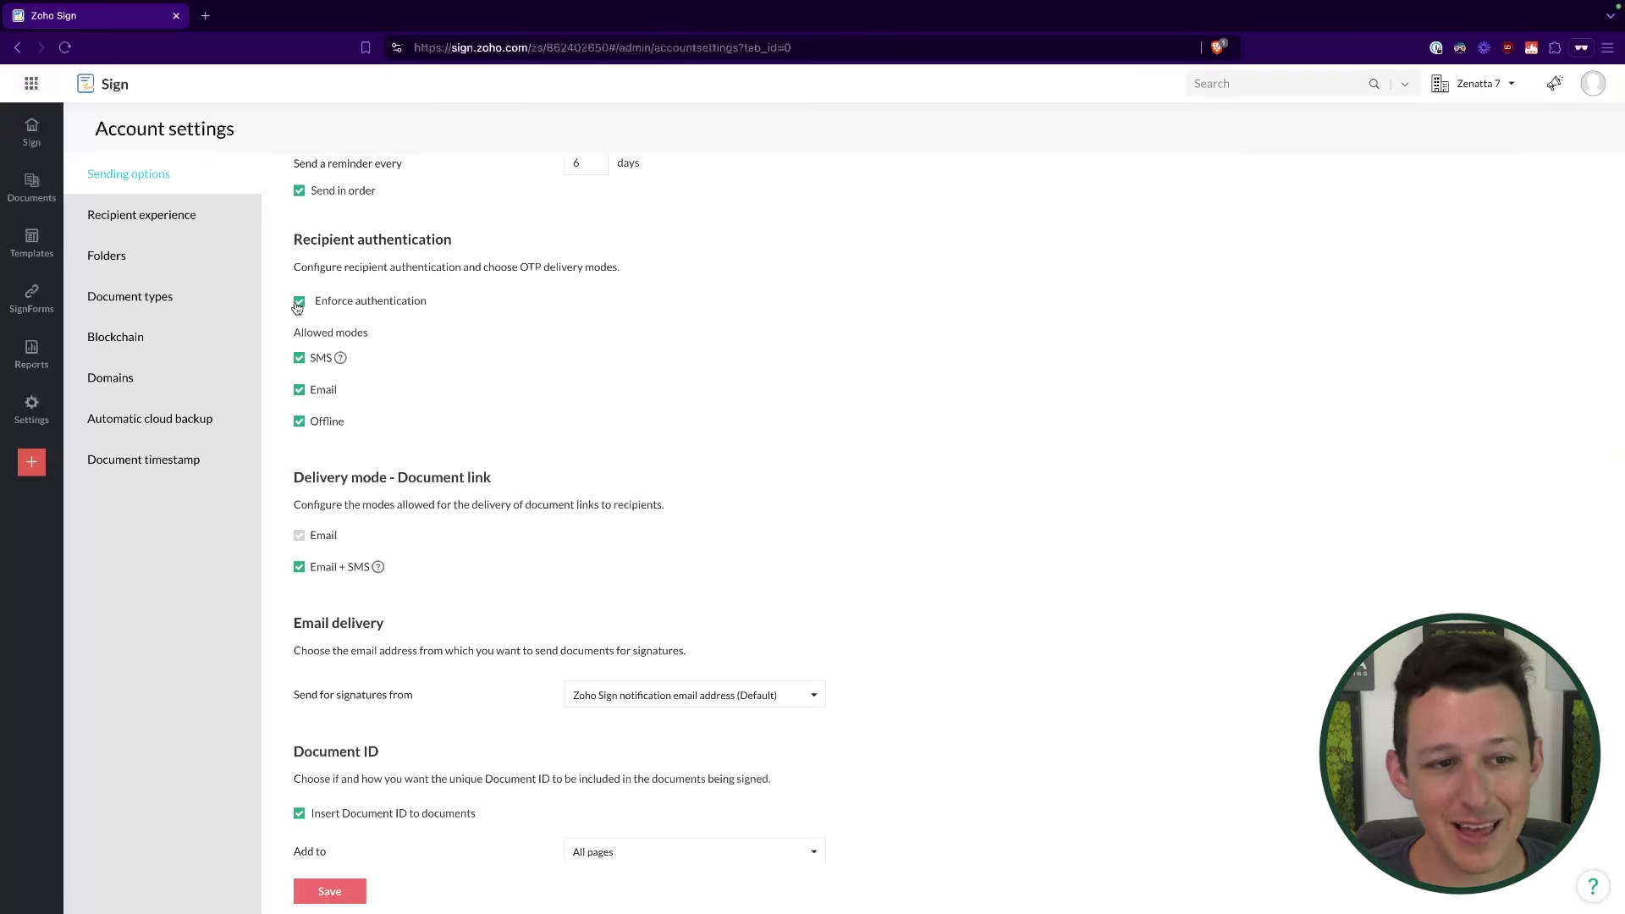
pyautogui.scroll(-2, 458, 343)
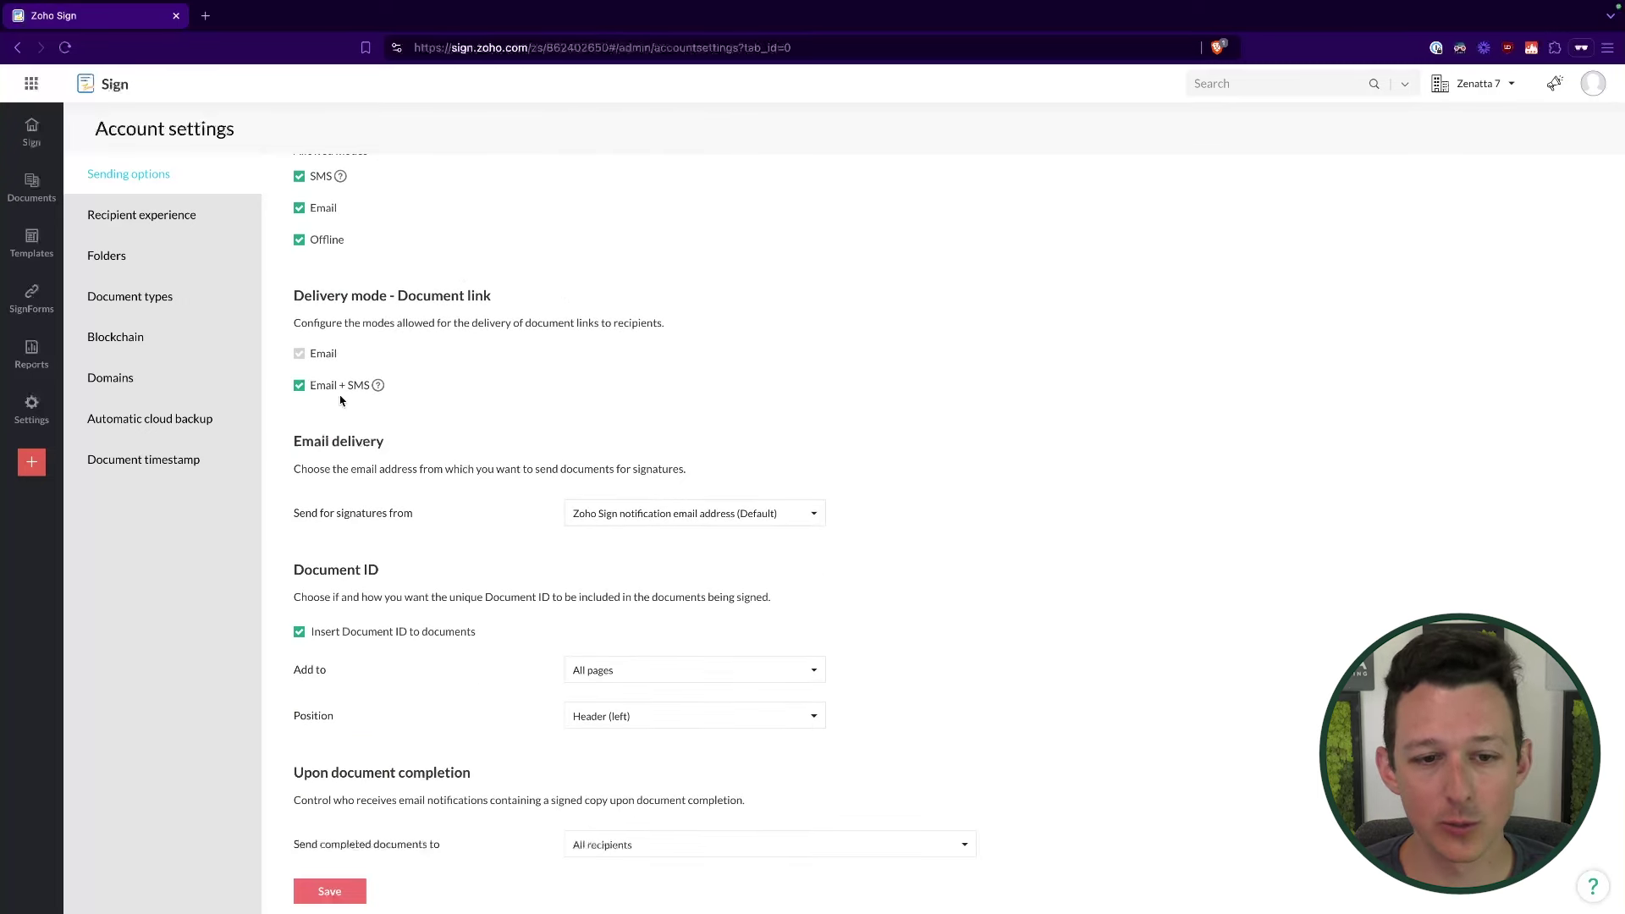
pyautogui.scroll(-2, 388, 299)
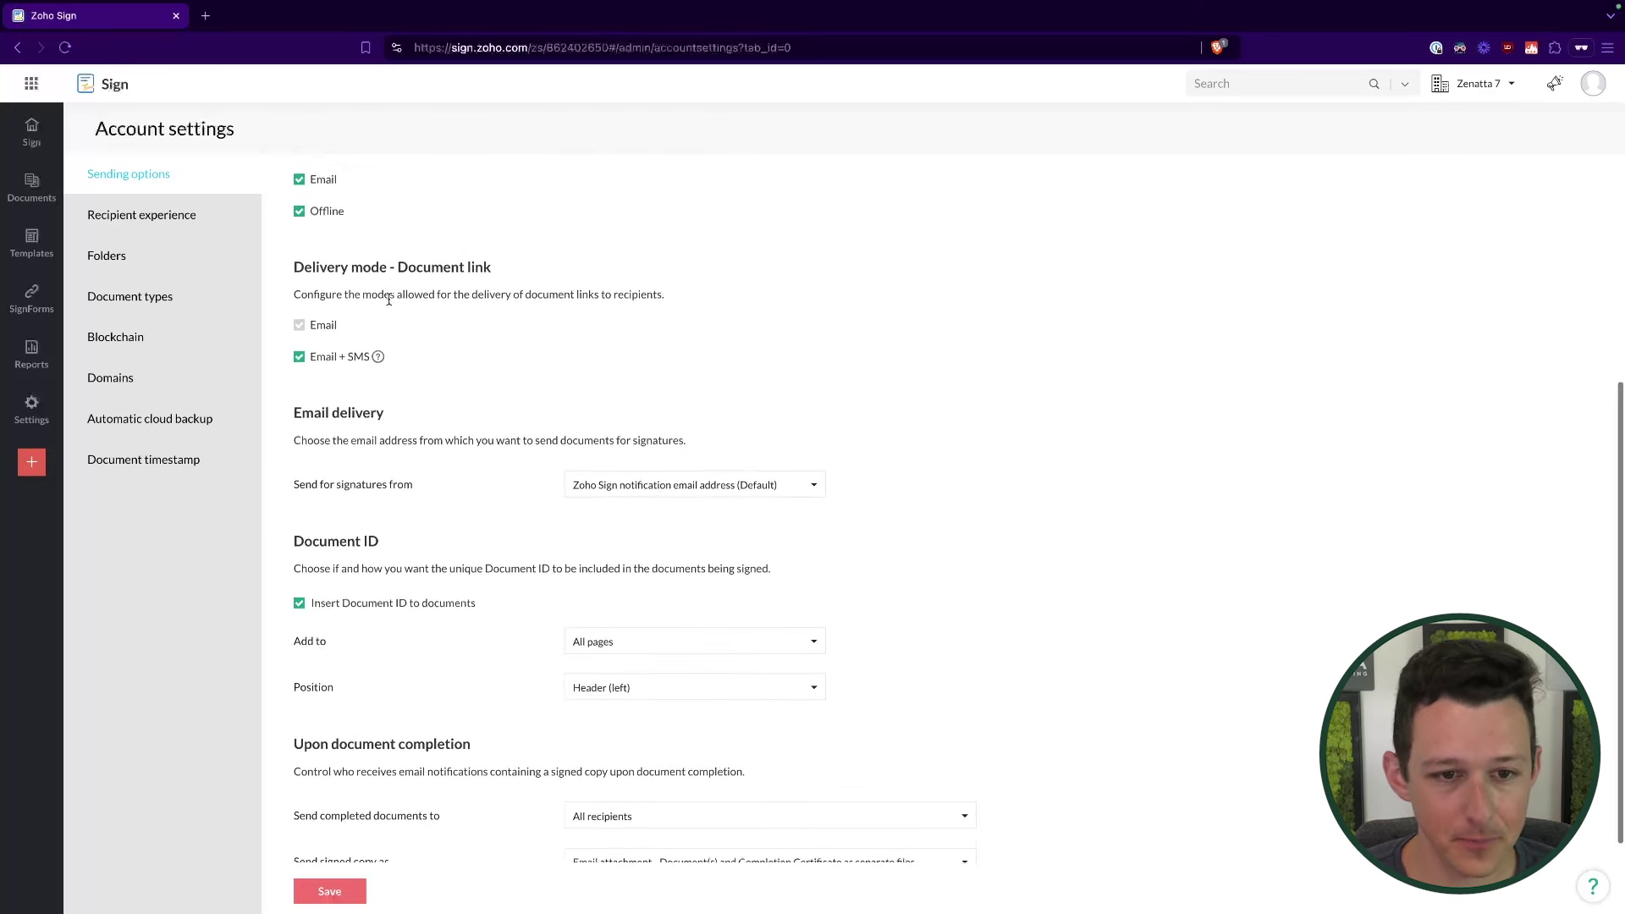
pyautogui.click(714, 386)
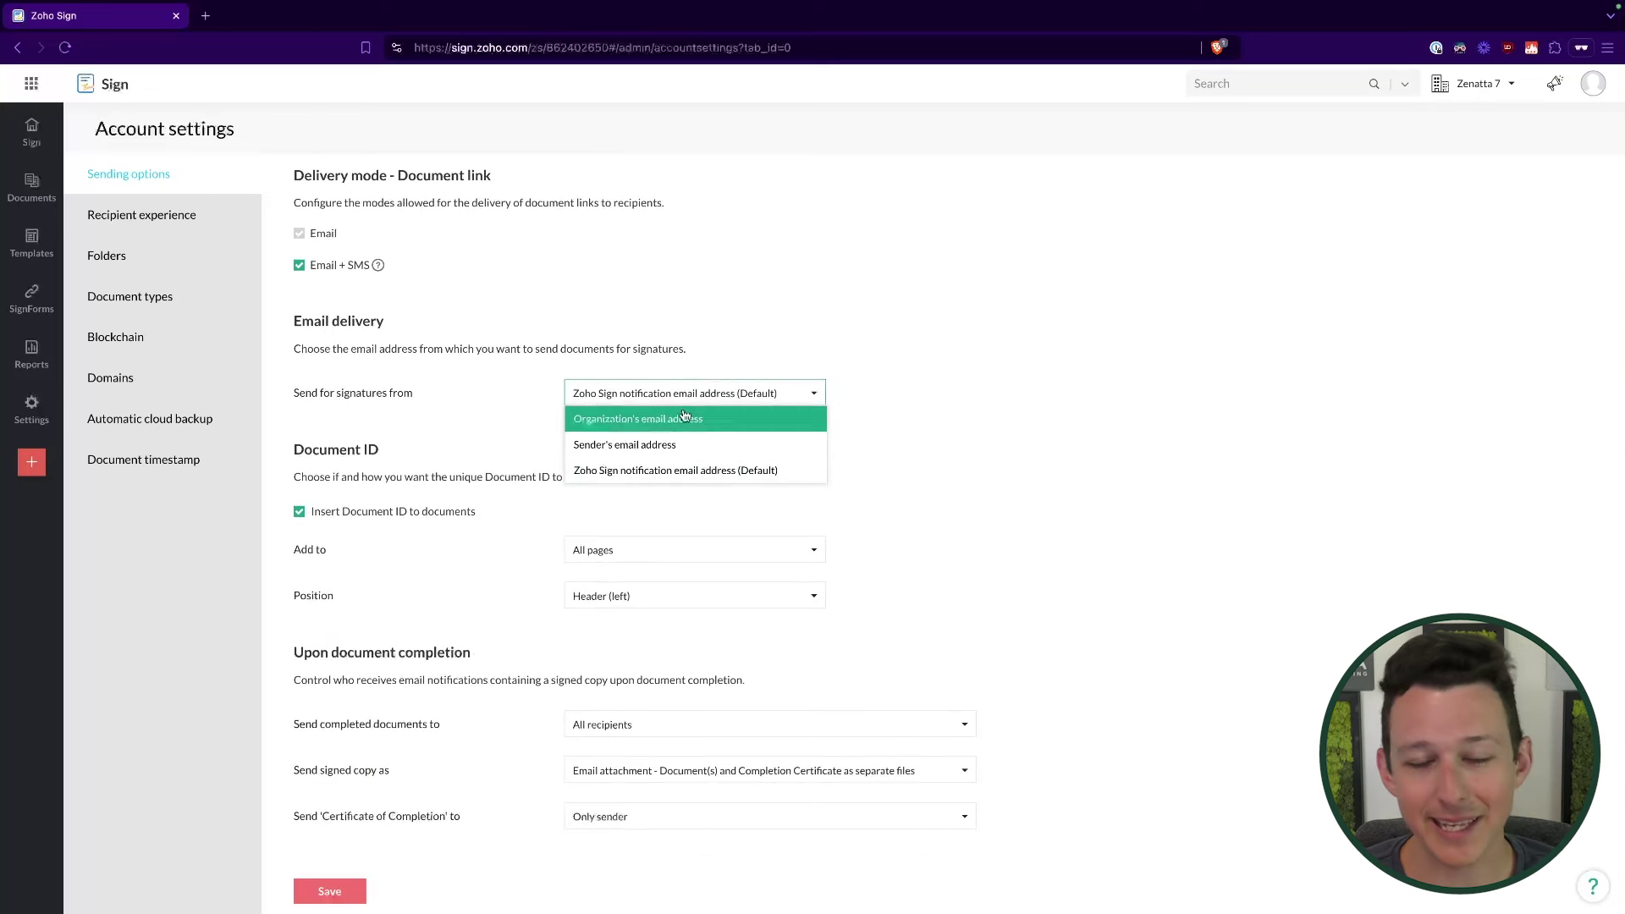
pyautogui.click(671, 364)
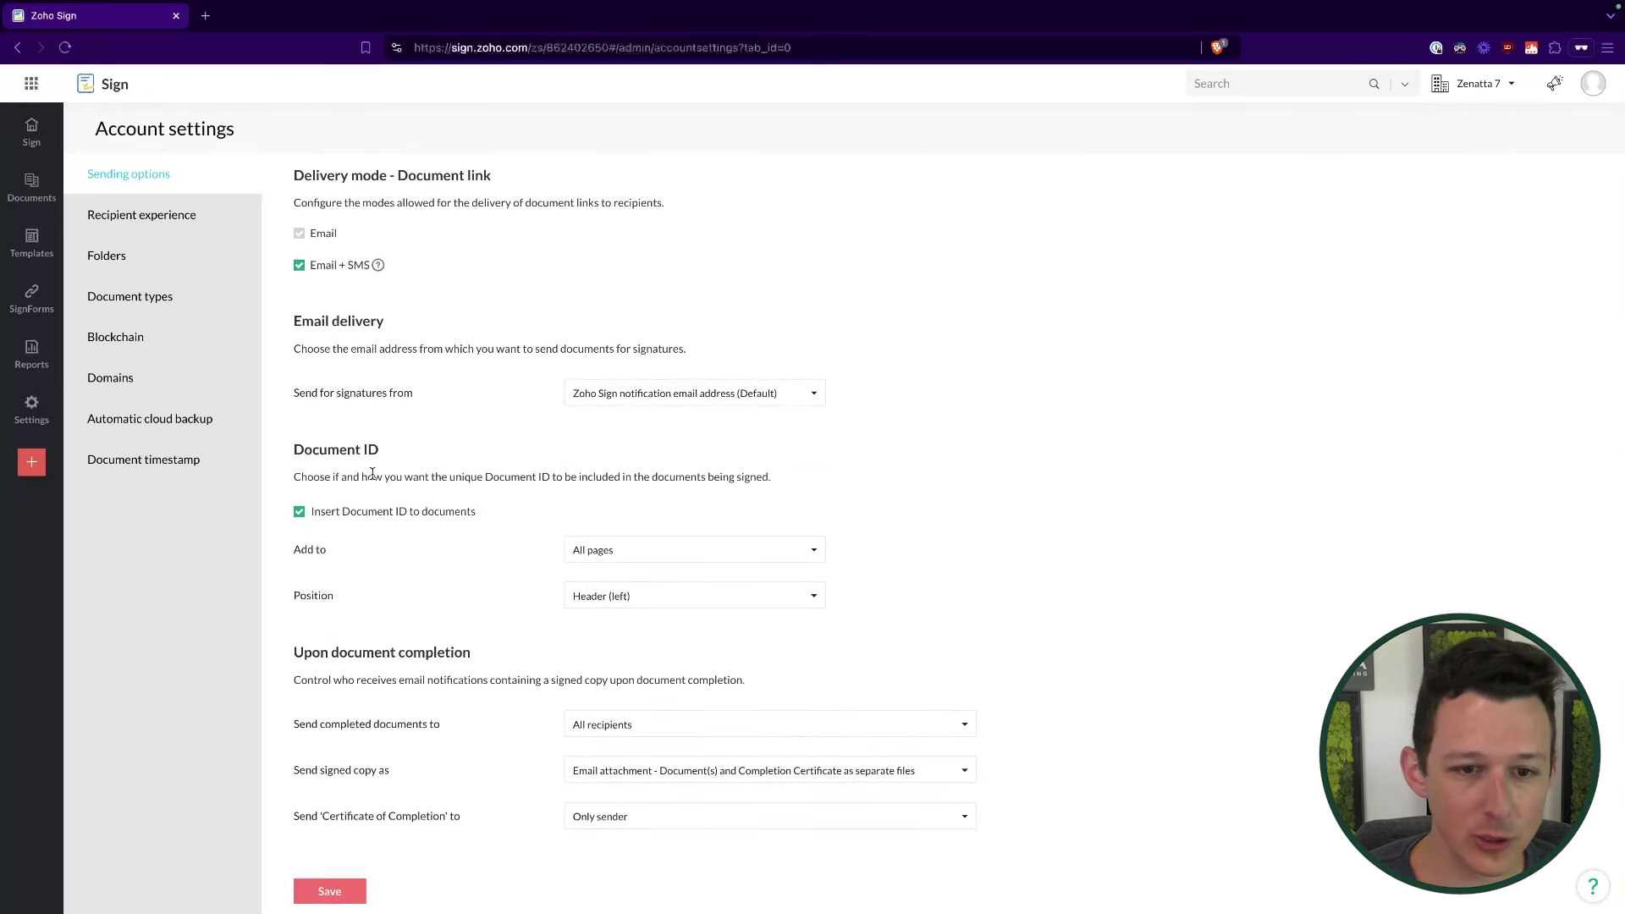
pyautogui.moveTo(372, 474); pyautogui.dragTo(486, 598)
pyautogui.click(487, 599)
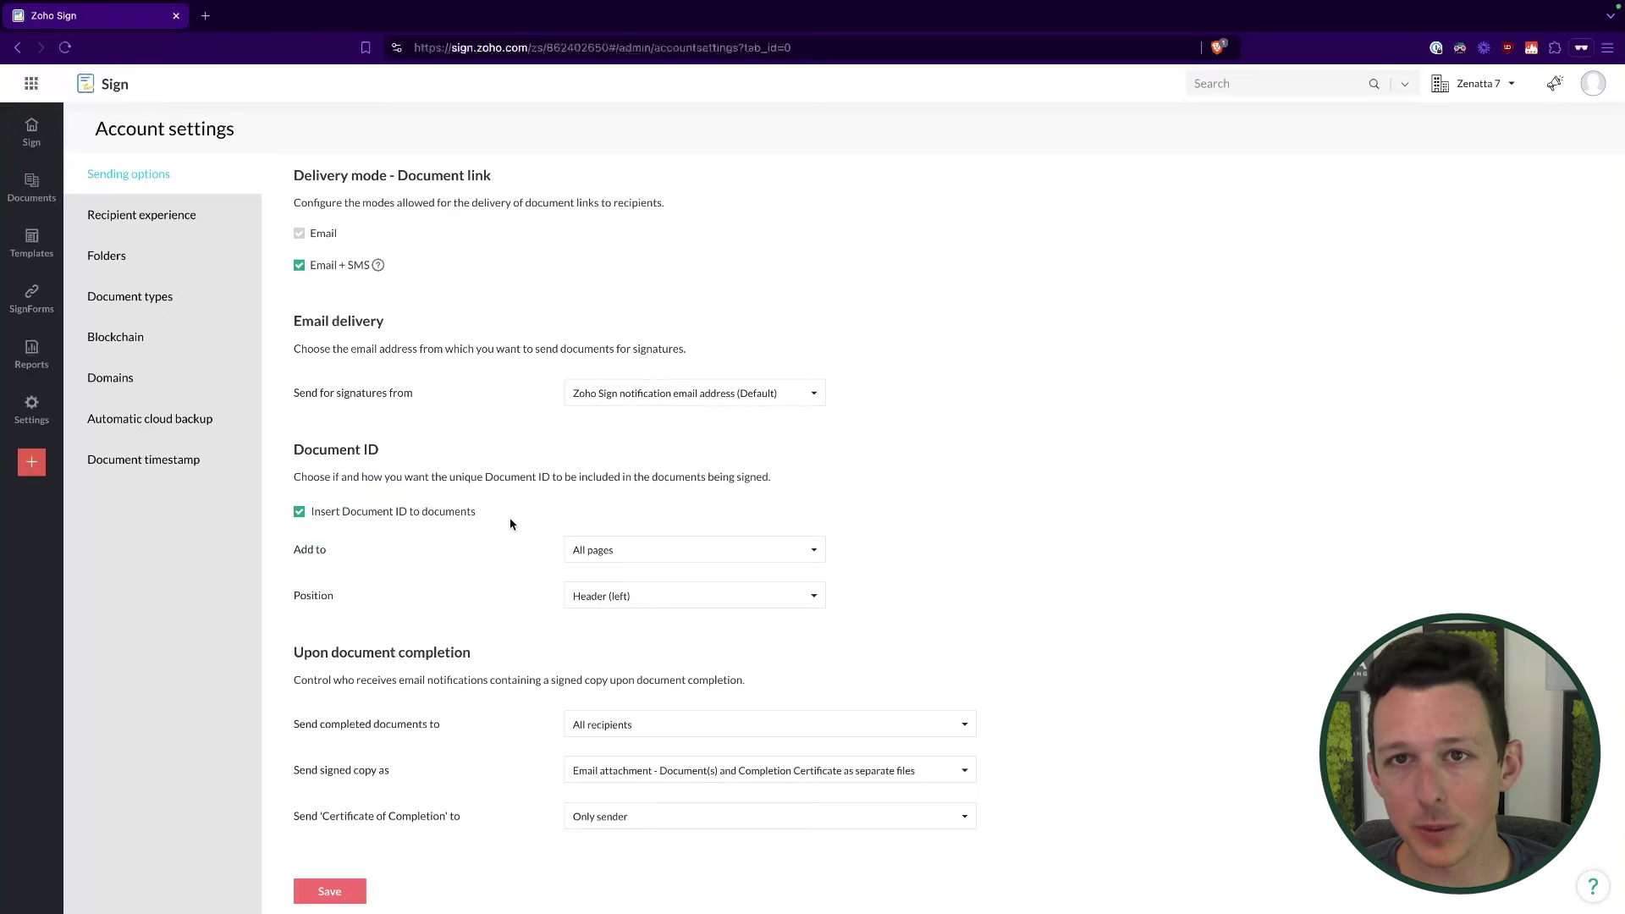
# Step: Toggle the Type and Upload signature modes and Black drawing colour off, then back on
pyautogui.click(169, 225)
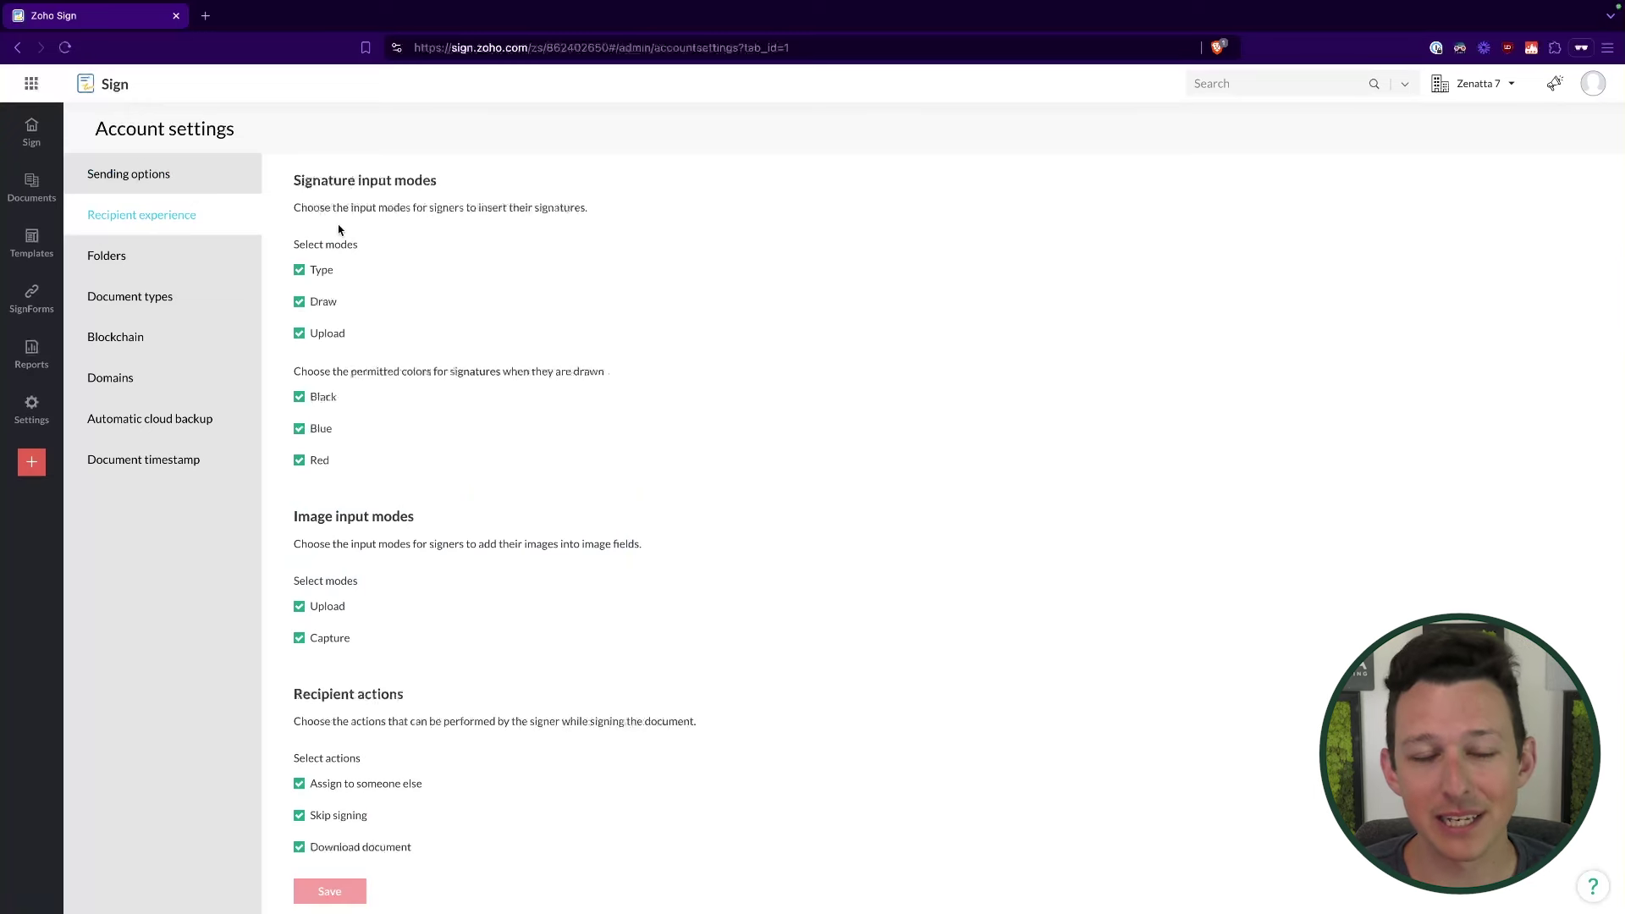
pyautogui.click(300, 271)
pyautogui.click(300, 334)
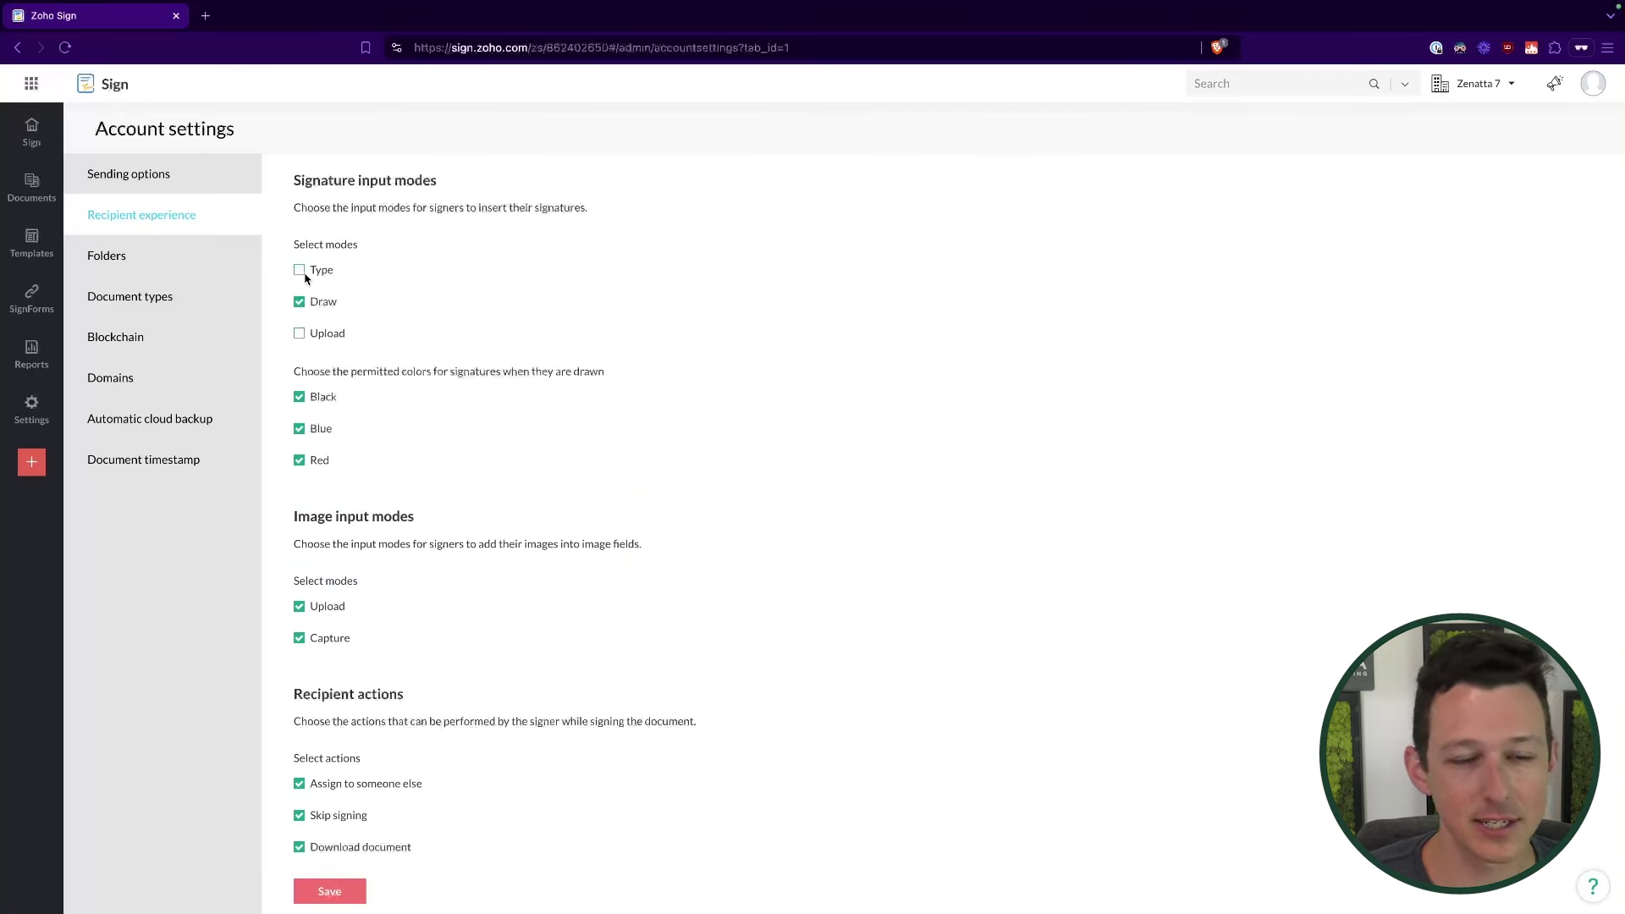
pyautogui.click(301, 271)
pyautogui.click(299, 333)
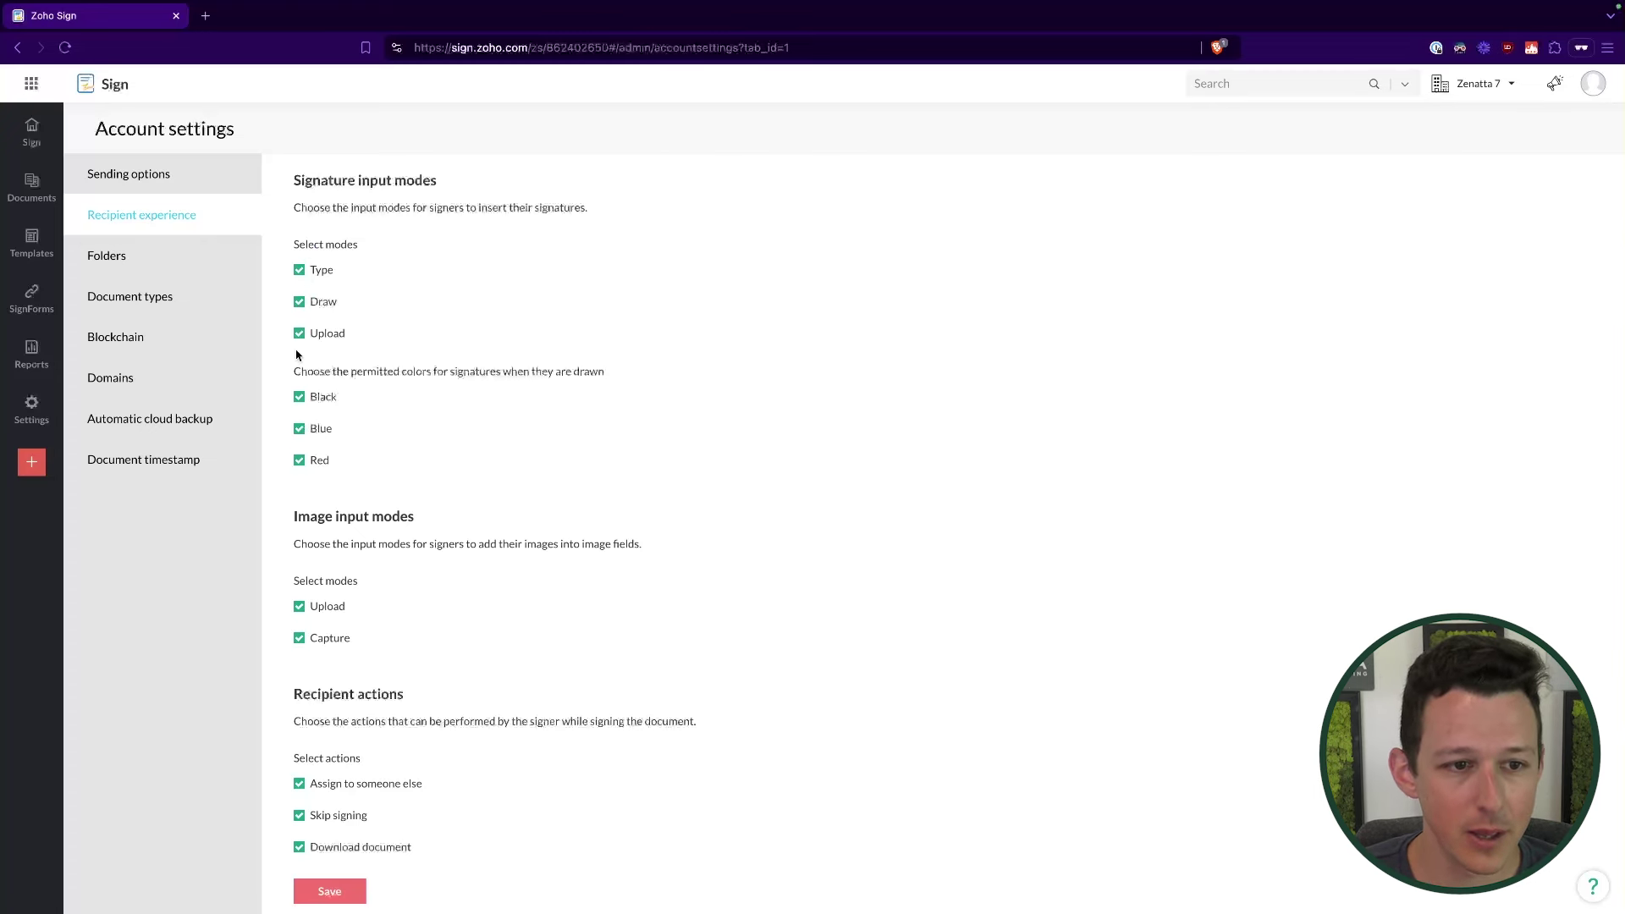
pyautogui.click(300, 397)
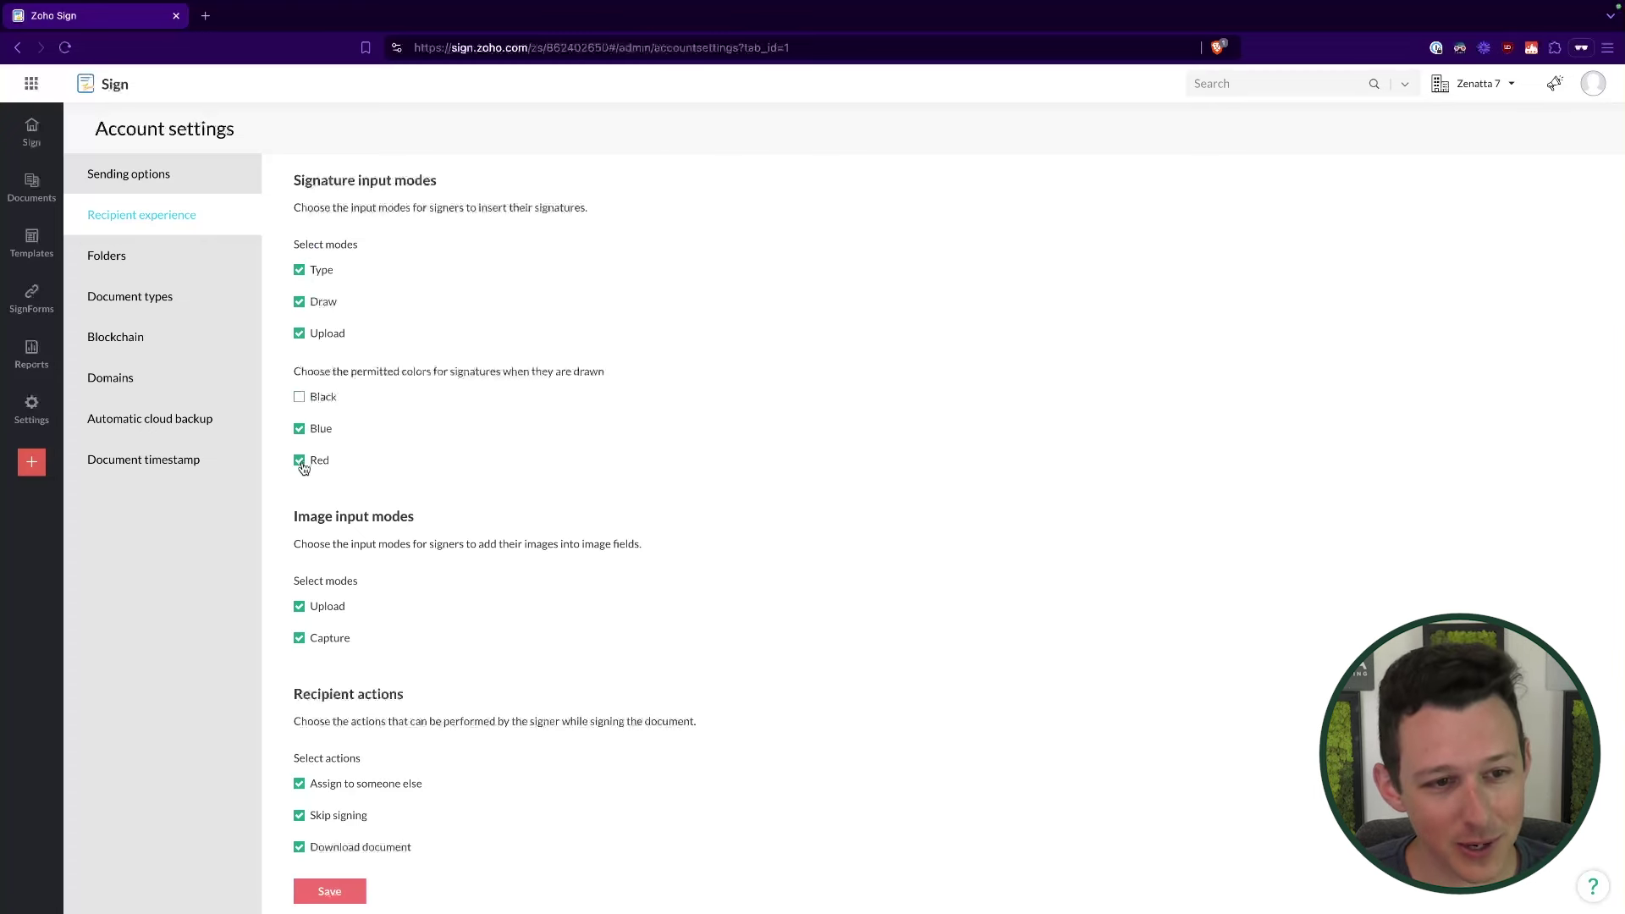
pyautogui.click(300, 397)
# Step: Keep automatic field navigation on blank fields only, then go to Folders
pyautogui.scroll(-4, 410, 444)
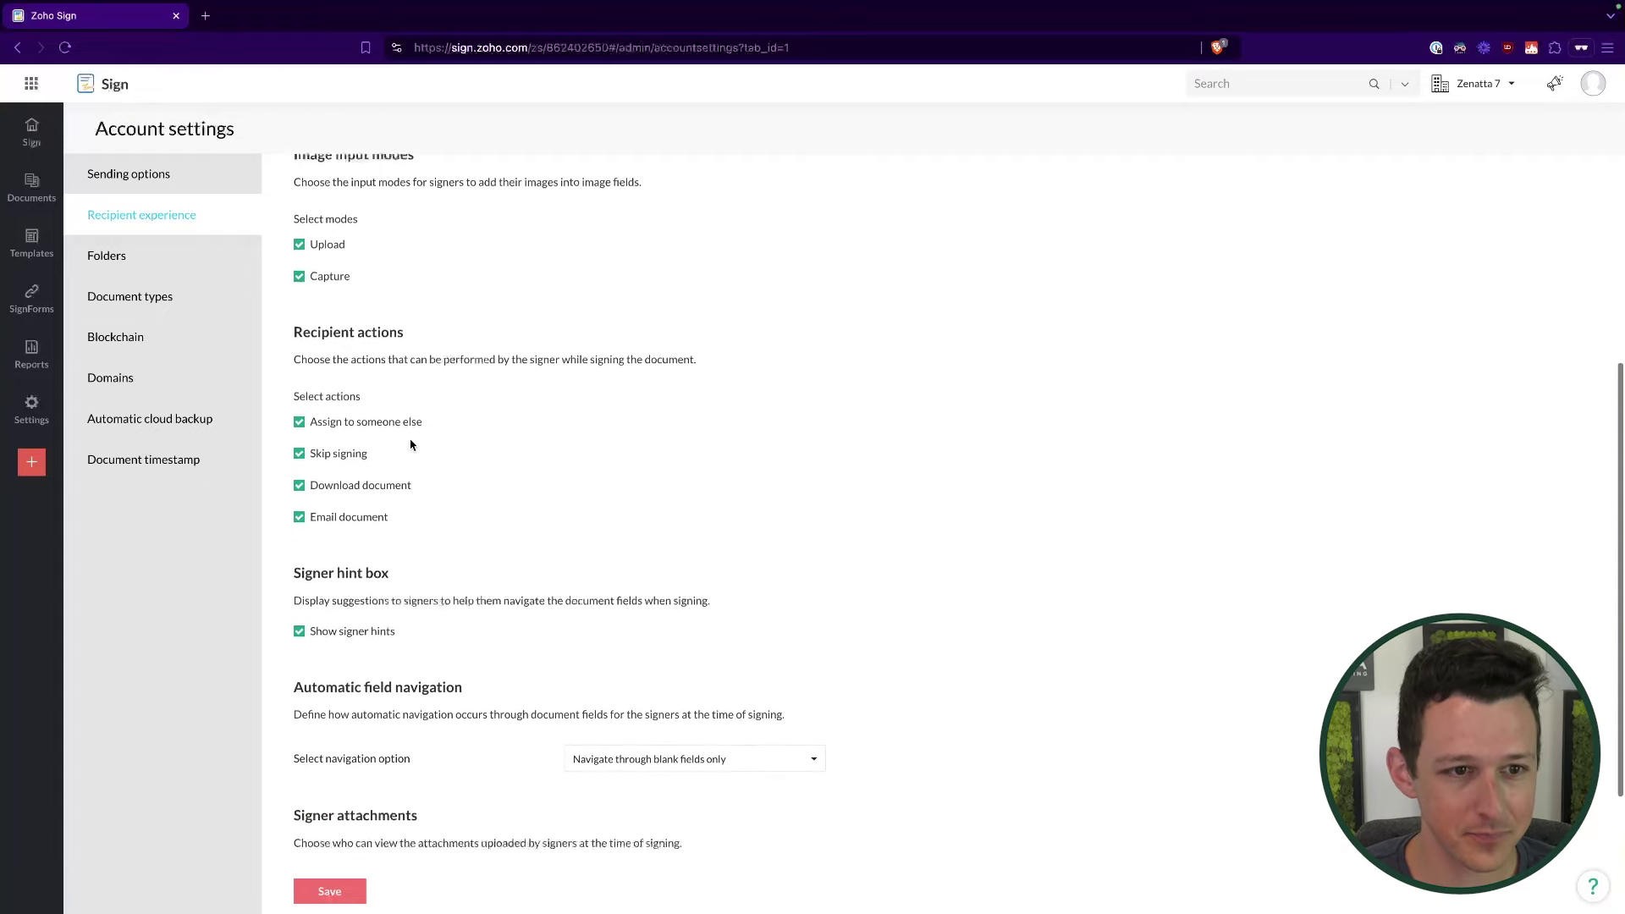
pyautogui.scroll(-2, 398, 351)
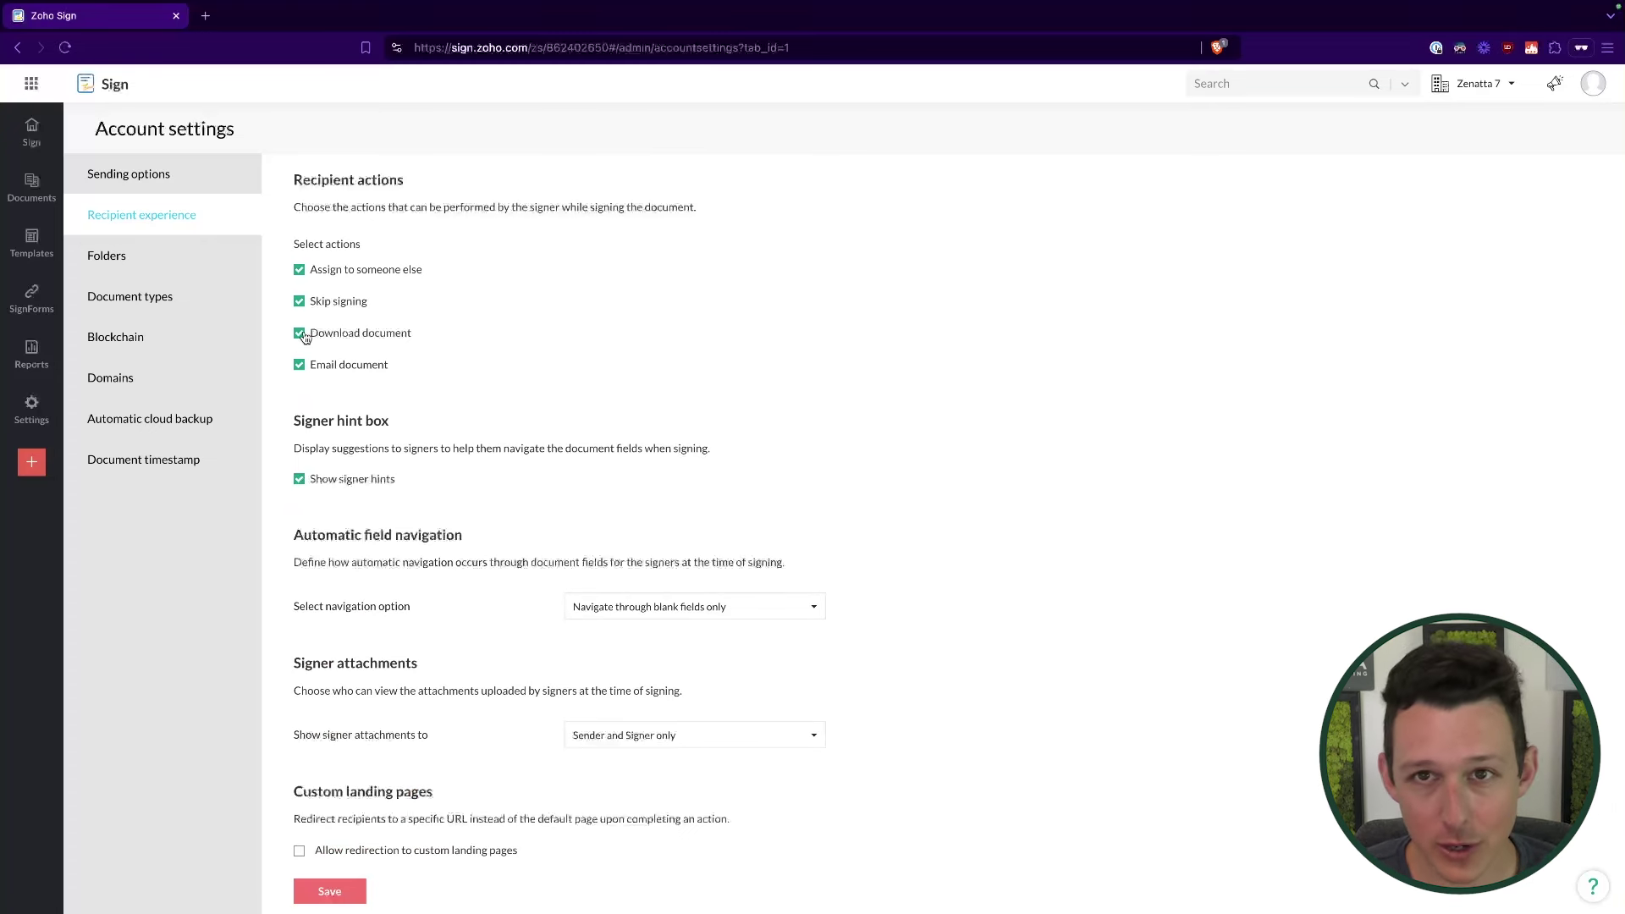
pyautogui.scroll(-1, 306, 349)
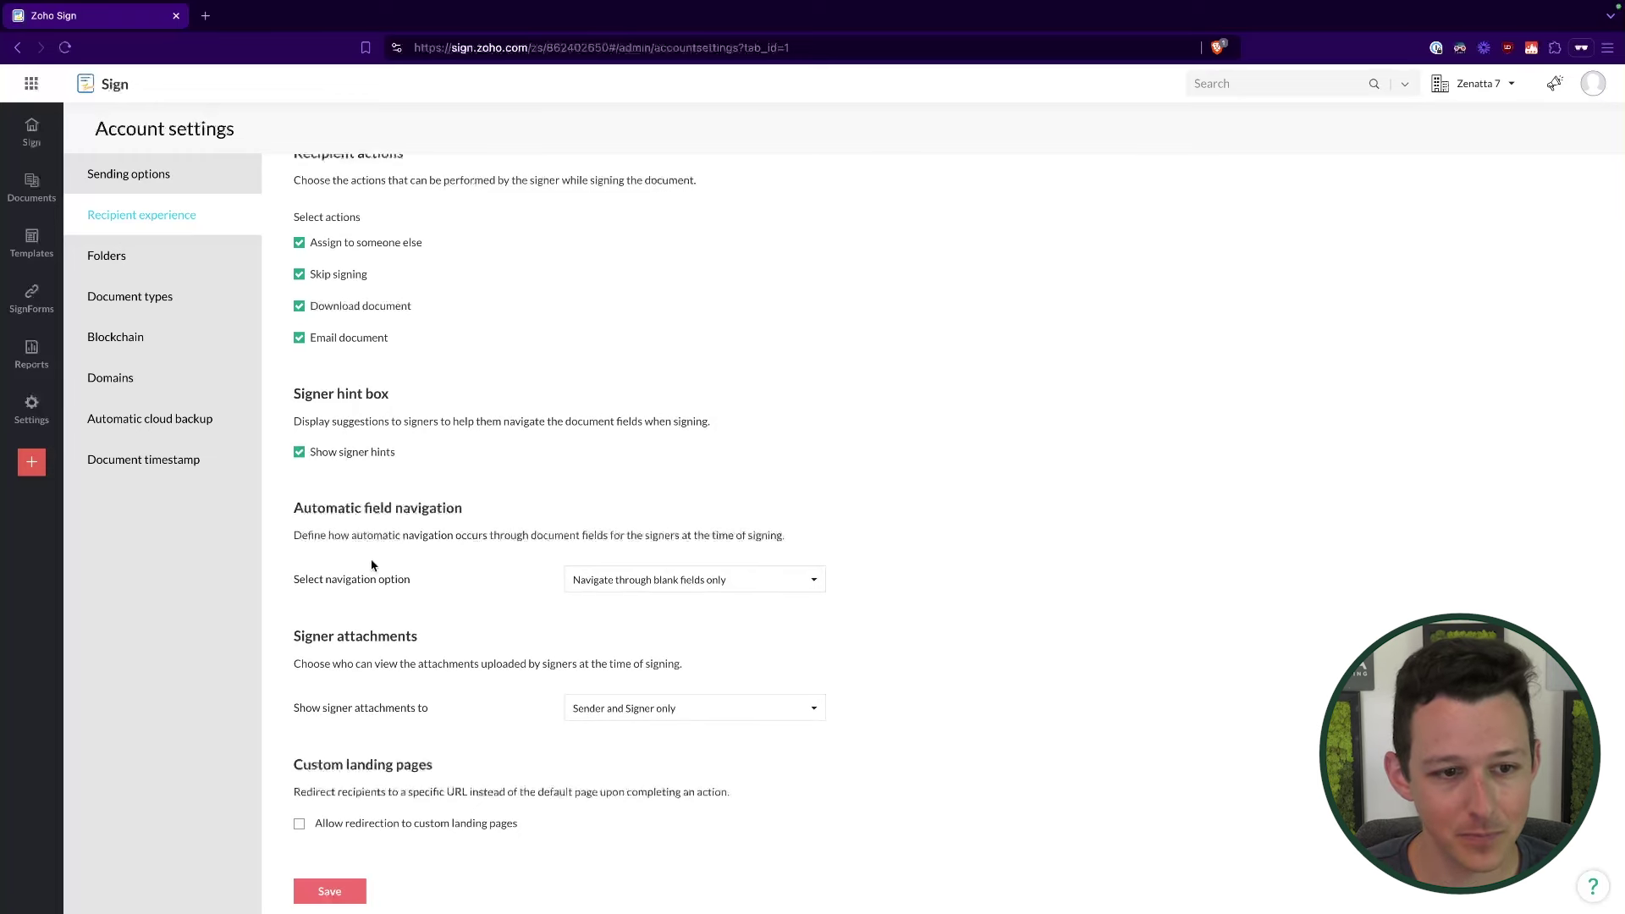
pyautogui.moveTo(311, 514); pyautogui.dragTo(460, 689)
pyautogui.click(468, 660)
pyautogui.click(637, 591)
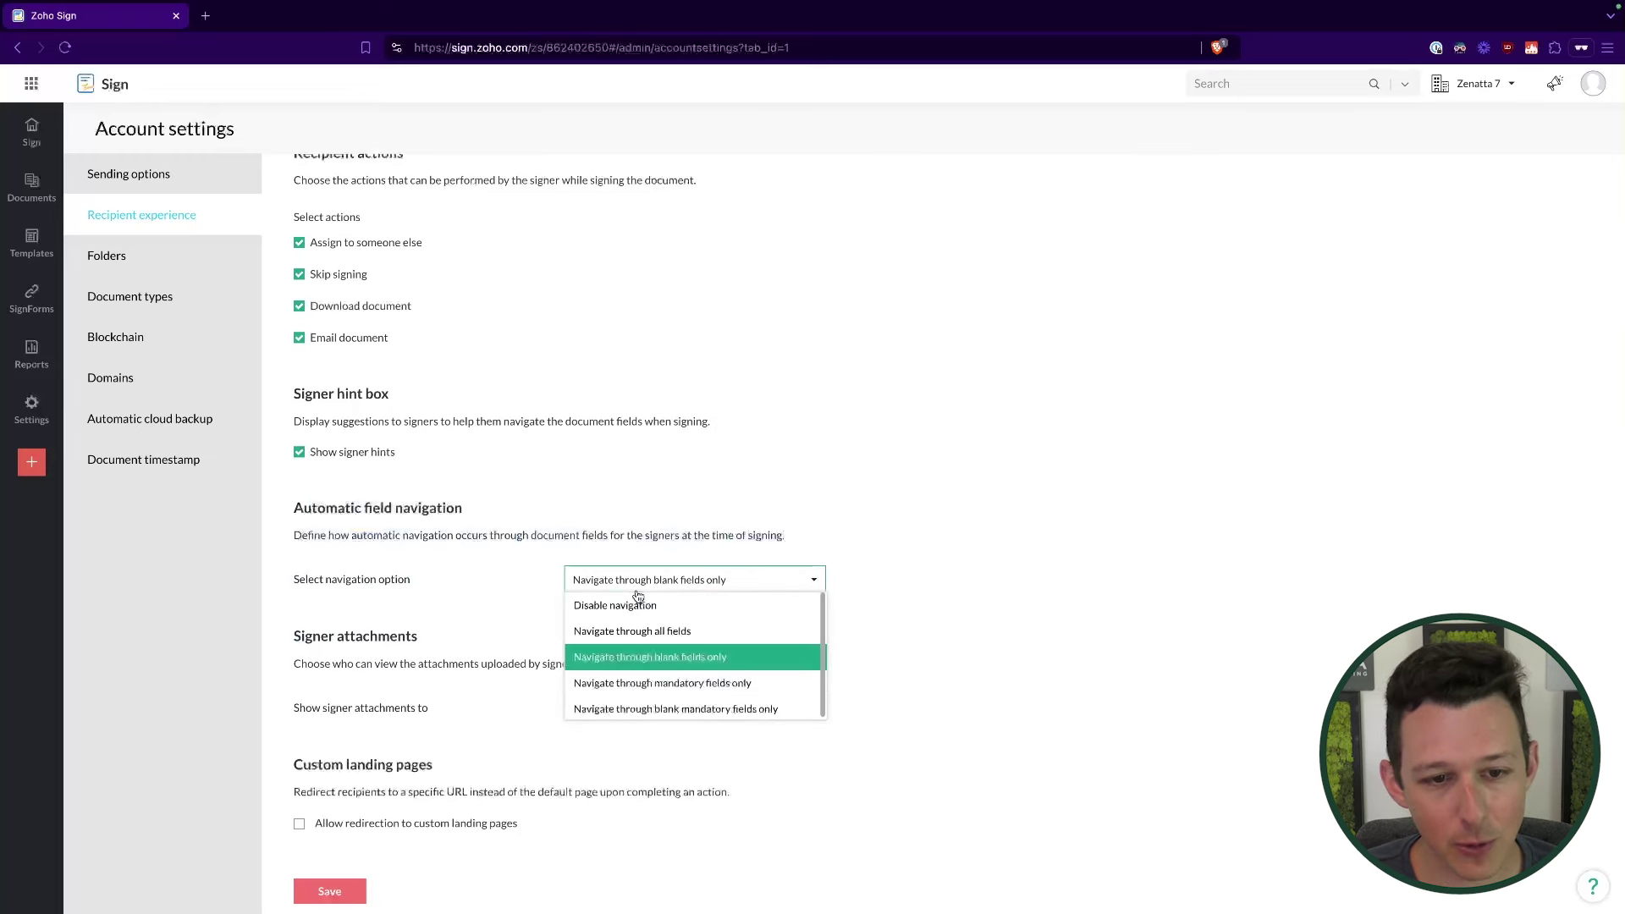
pyautogui.click(500, 561)
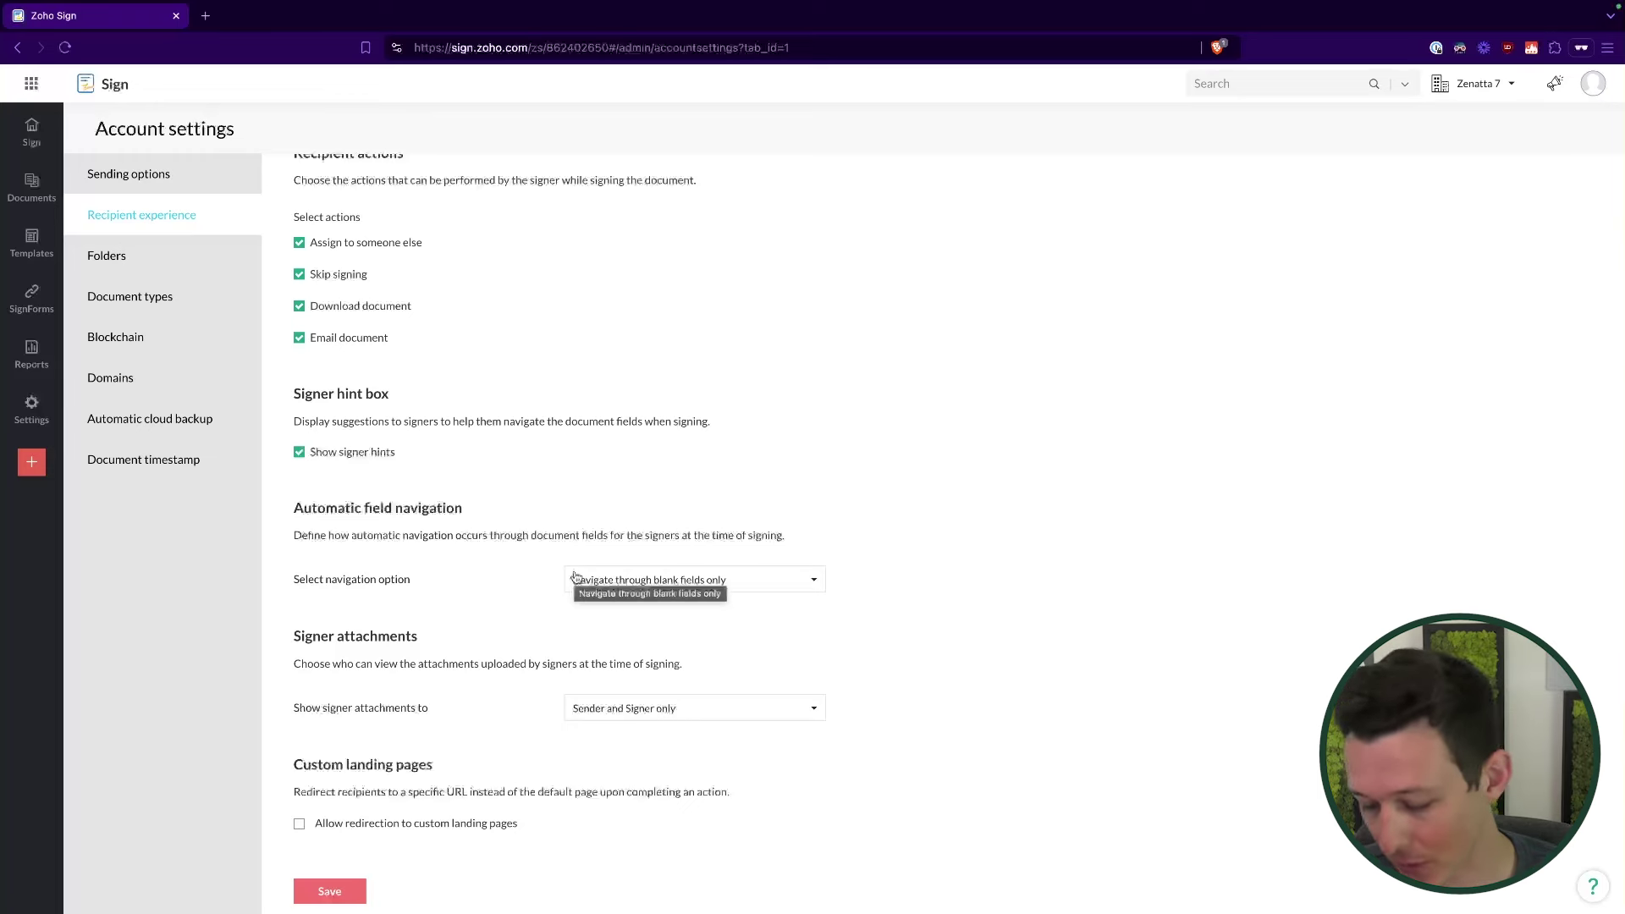
pyautogui.click(169, 258)
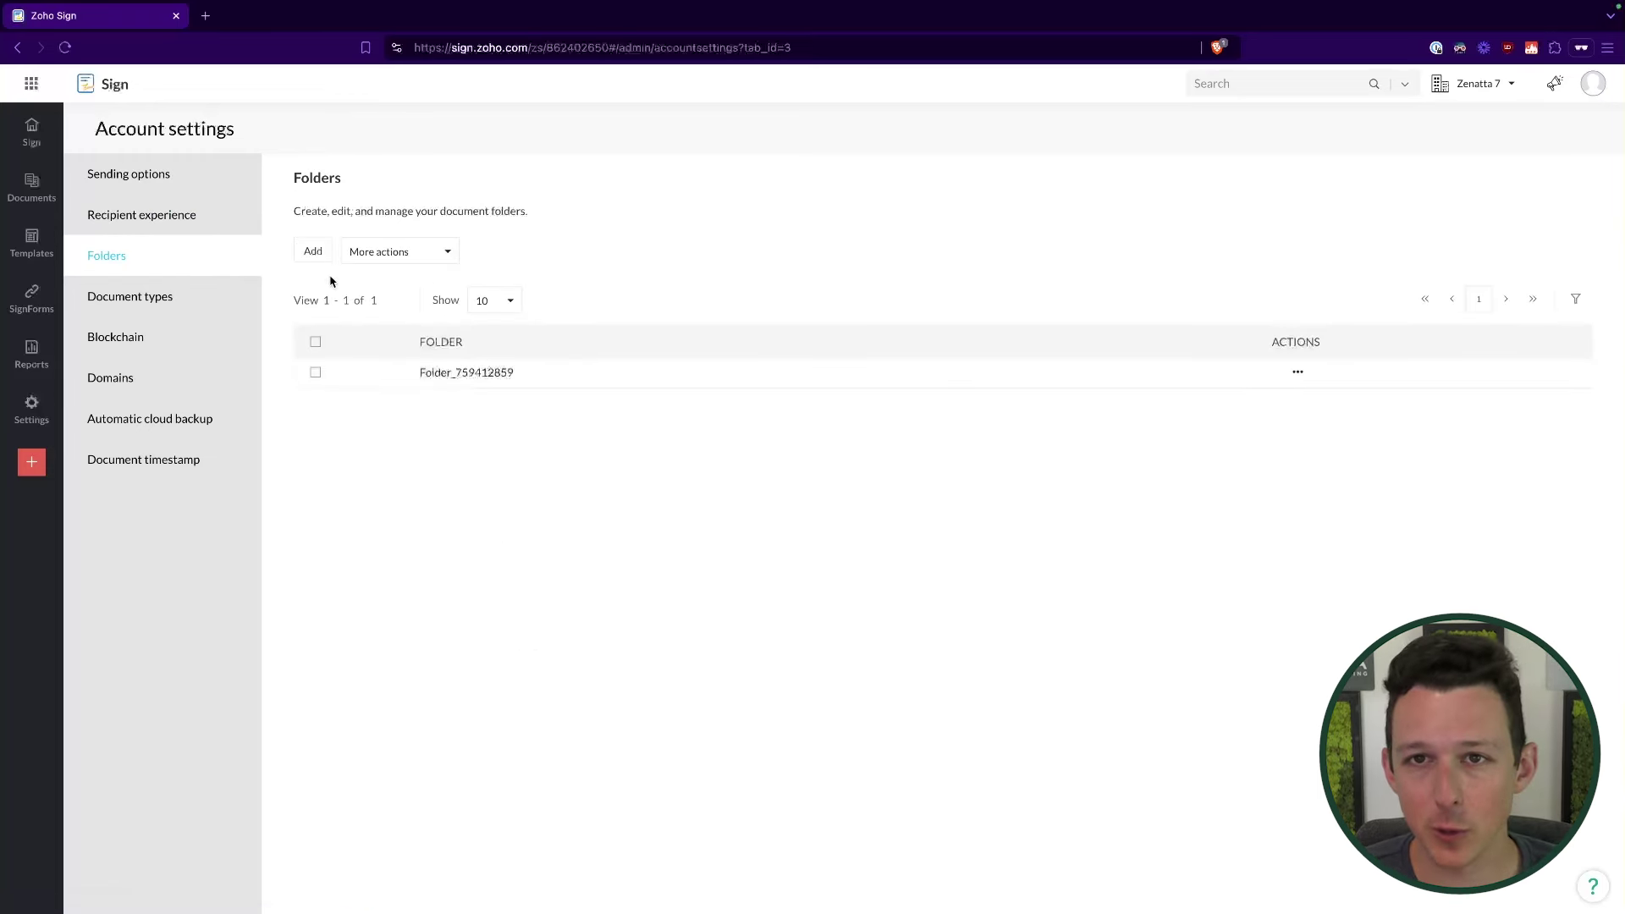
# Step: Look through the Document types, Blockchain and Domains settings, including DKIM verification
pyautogui.click(190, 300)
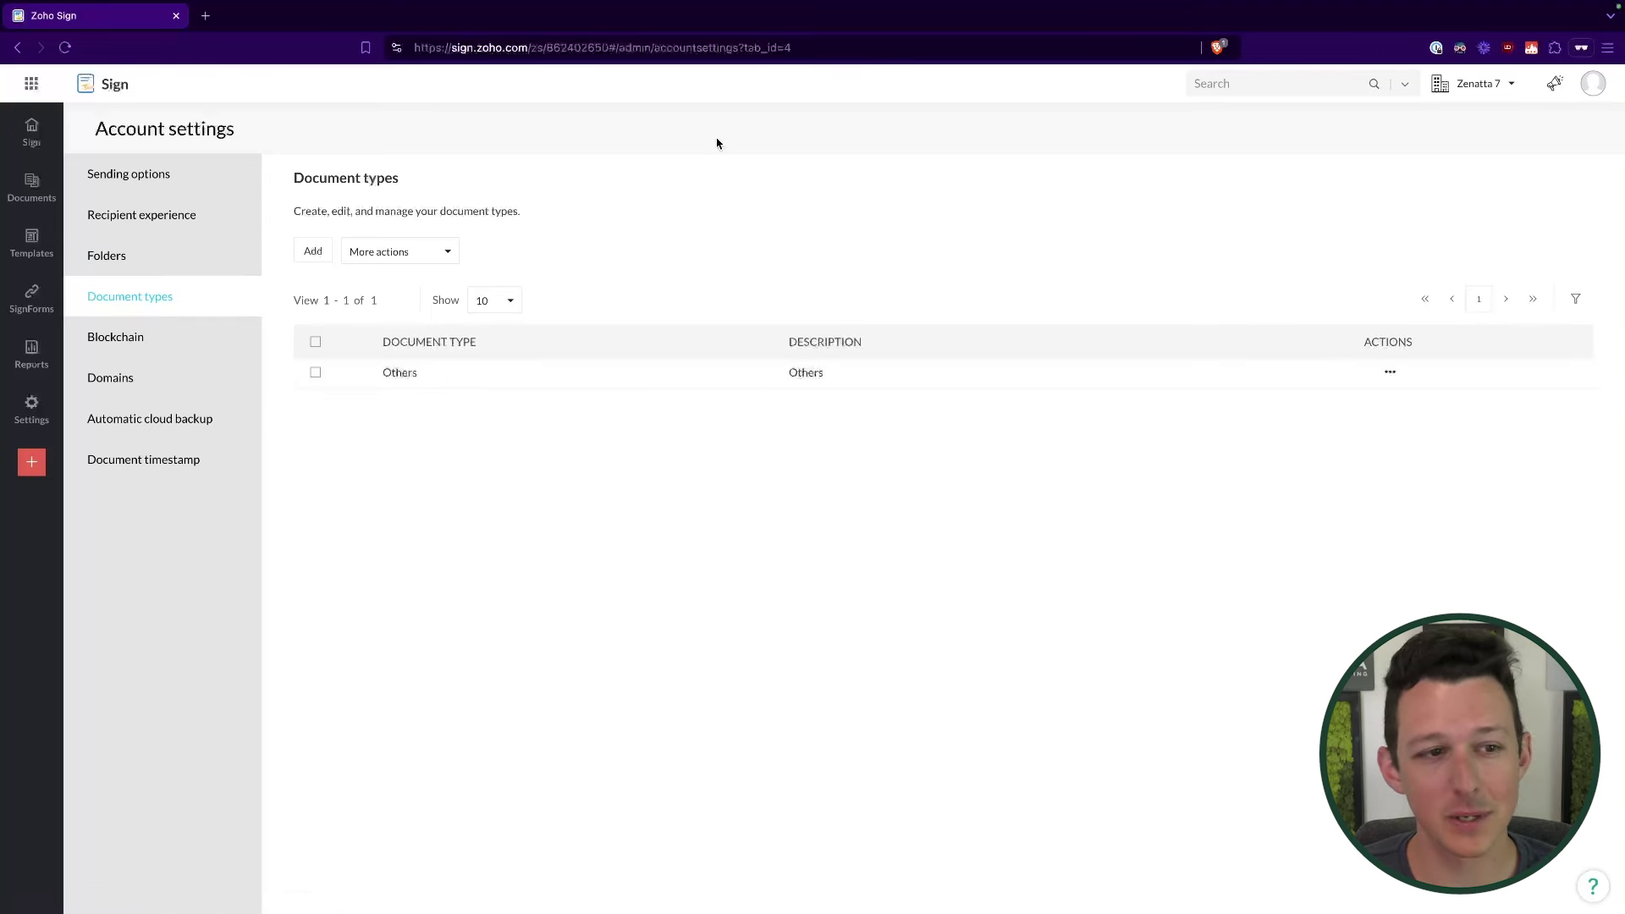
pyautogui.click(213, 345)
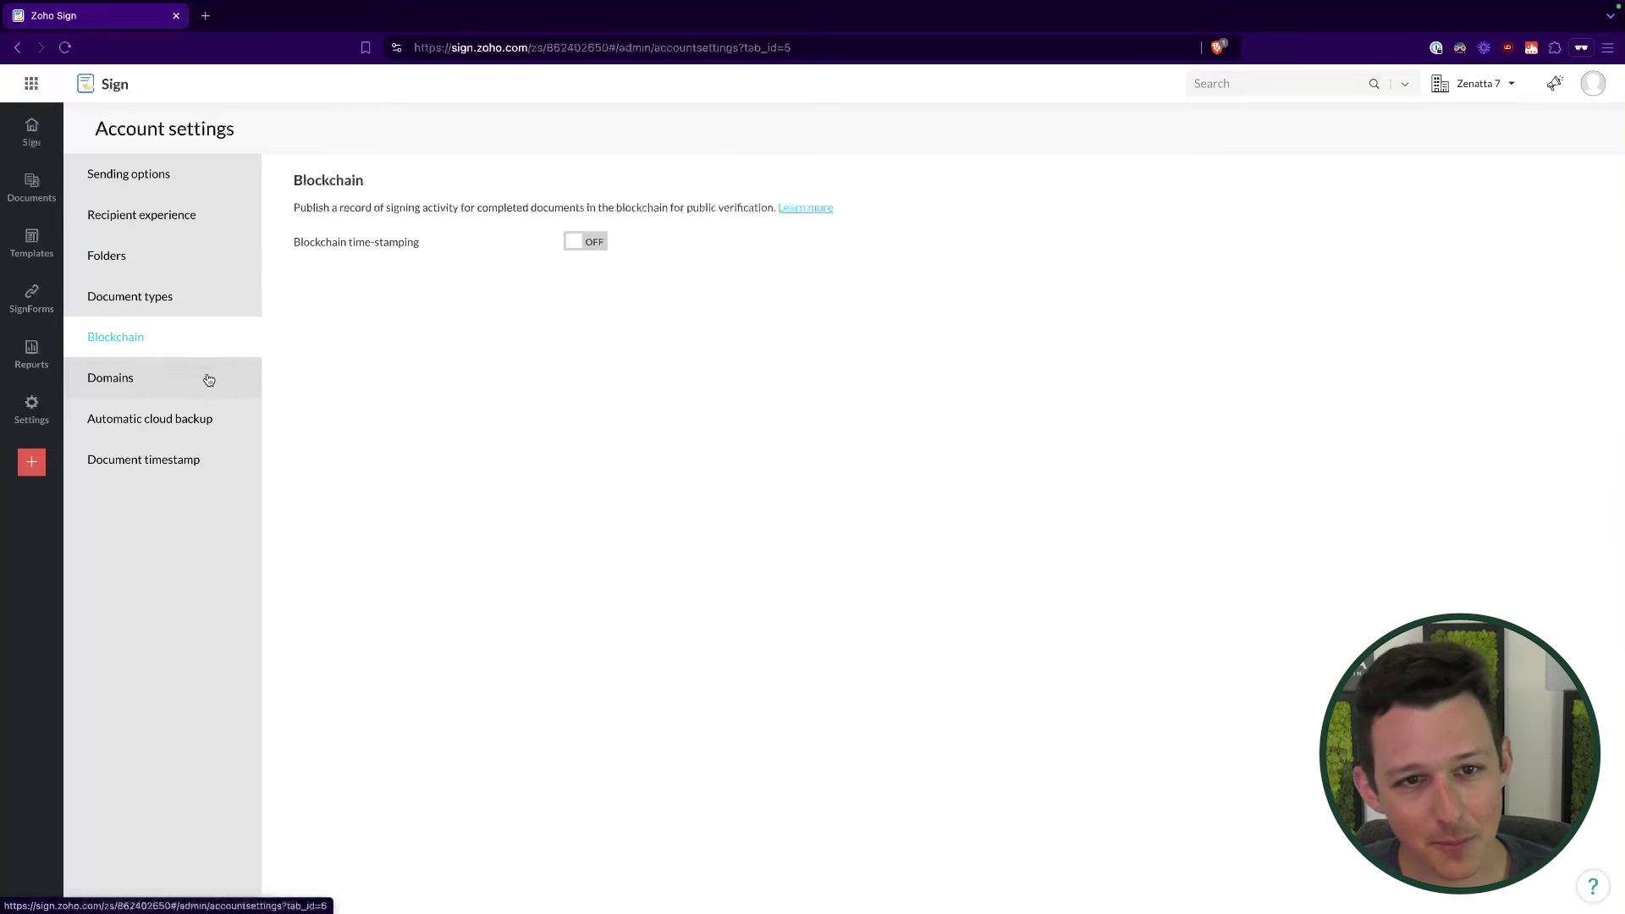
pyautogui.click(208, 379)
pyautogui.click(194, 353)
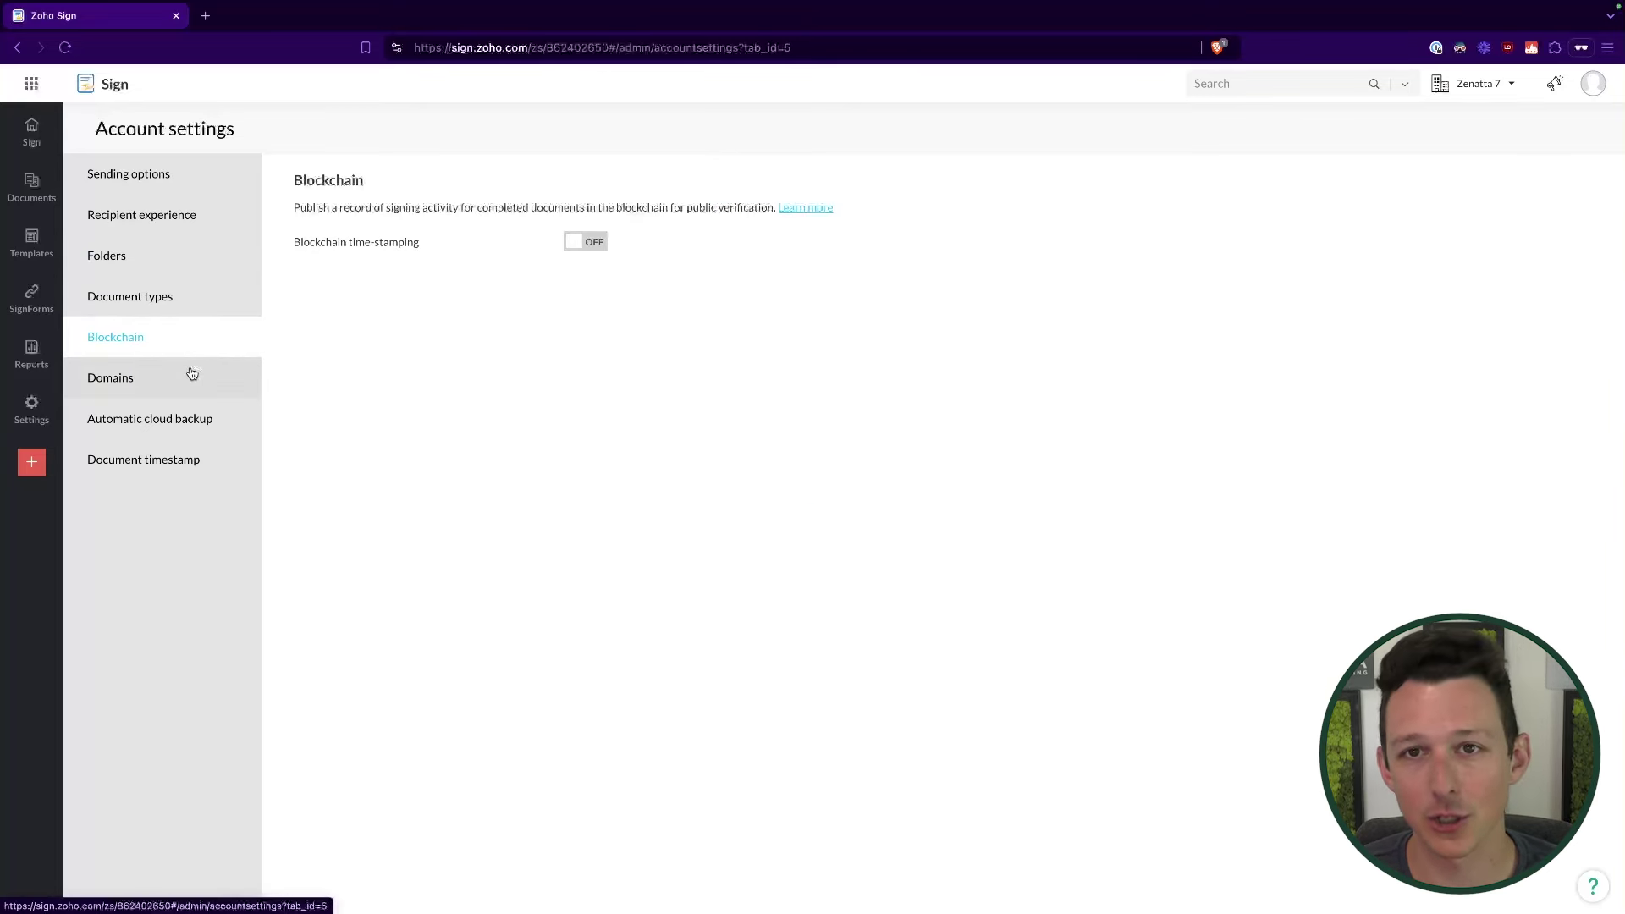
pyautogui.click(192, 373)
pyautogui.moveTo(310, 178); pyautogui.dragTo(493, 256)
pyautogui.click(647, 148)
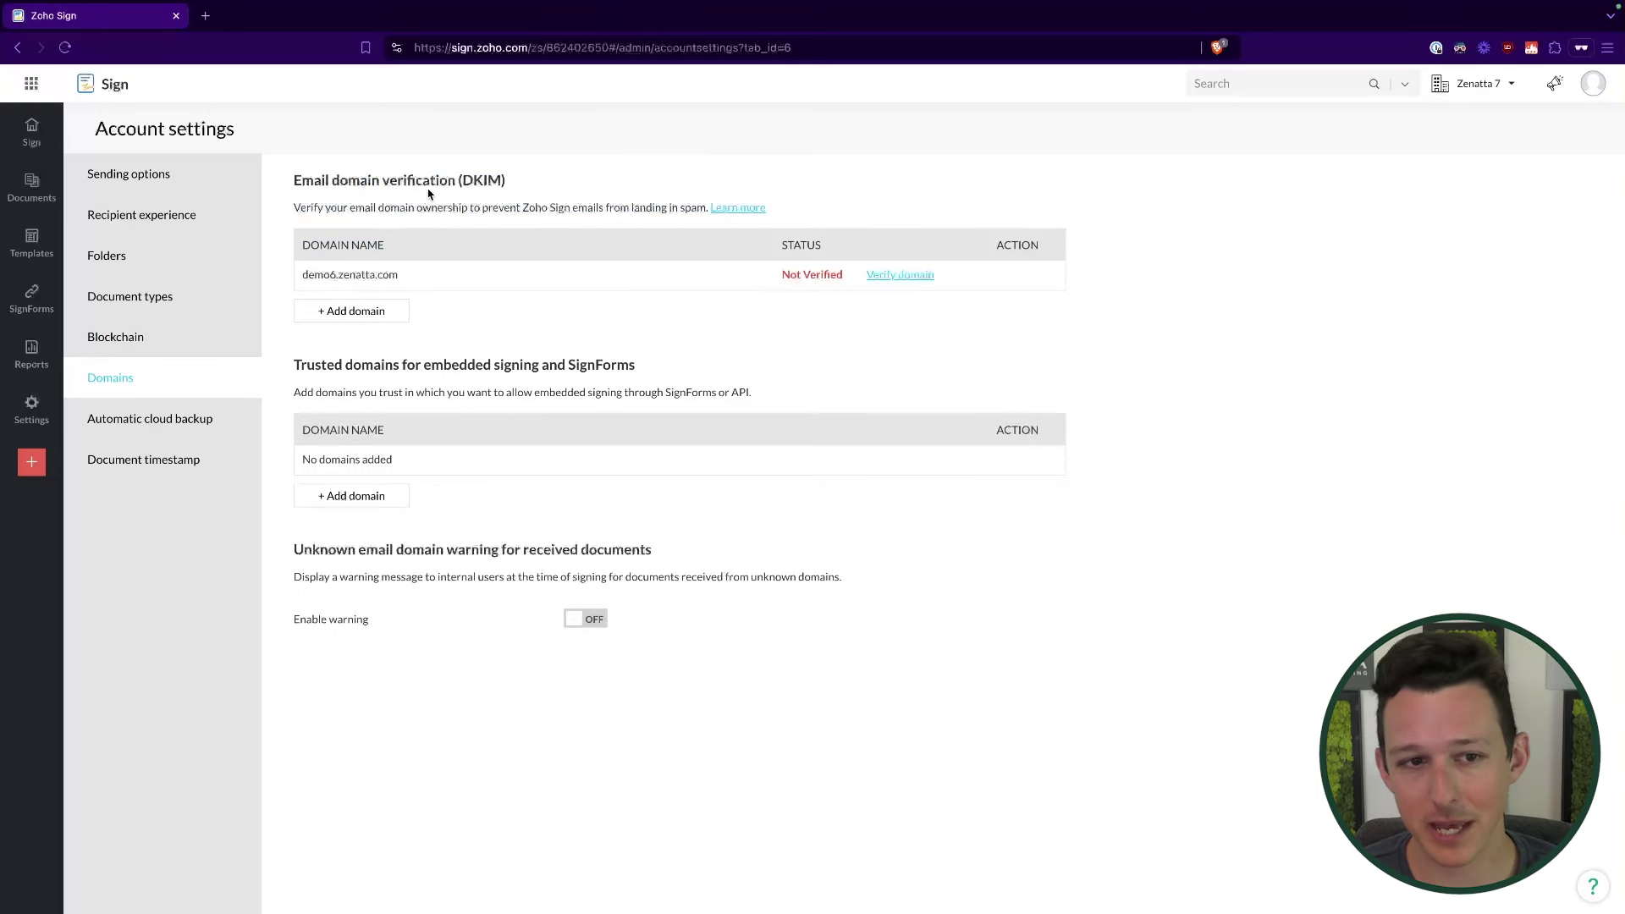
# Step: Enable automatic cloud backup and preview the WorkDrive, Dropbox, Box, Google Drive and OneDrive providers
pyautogui.click(149, 431)
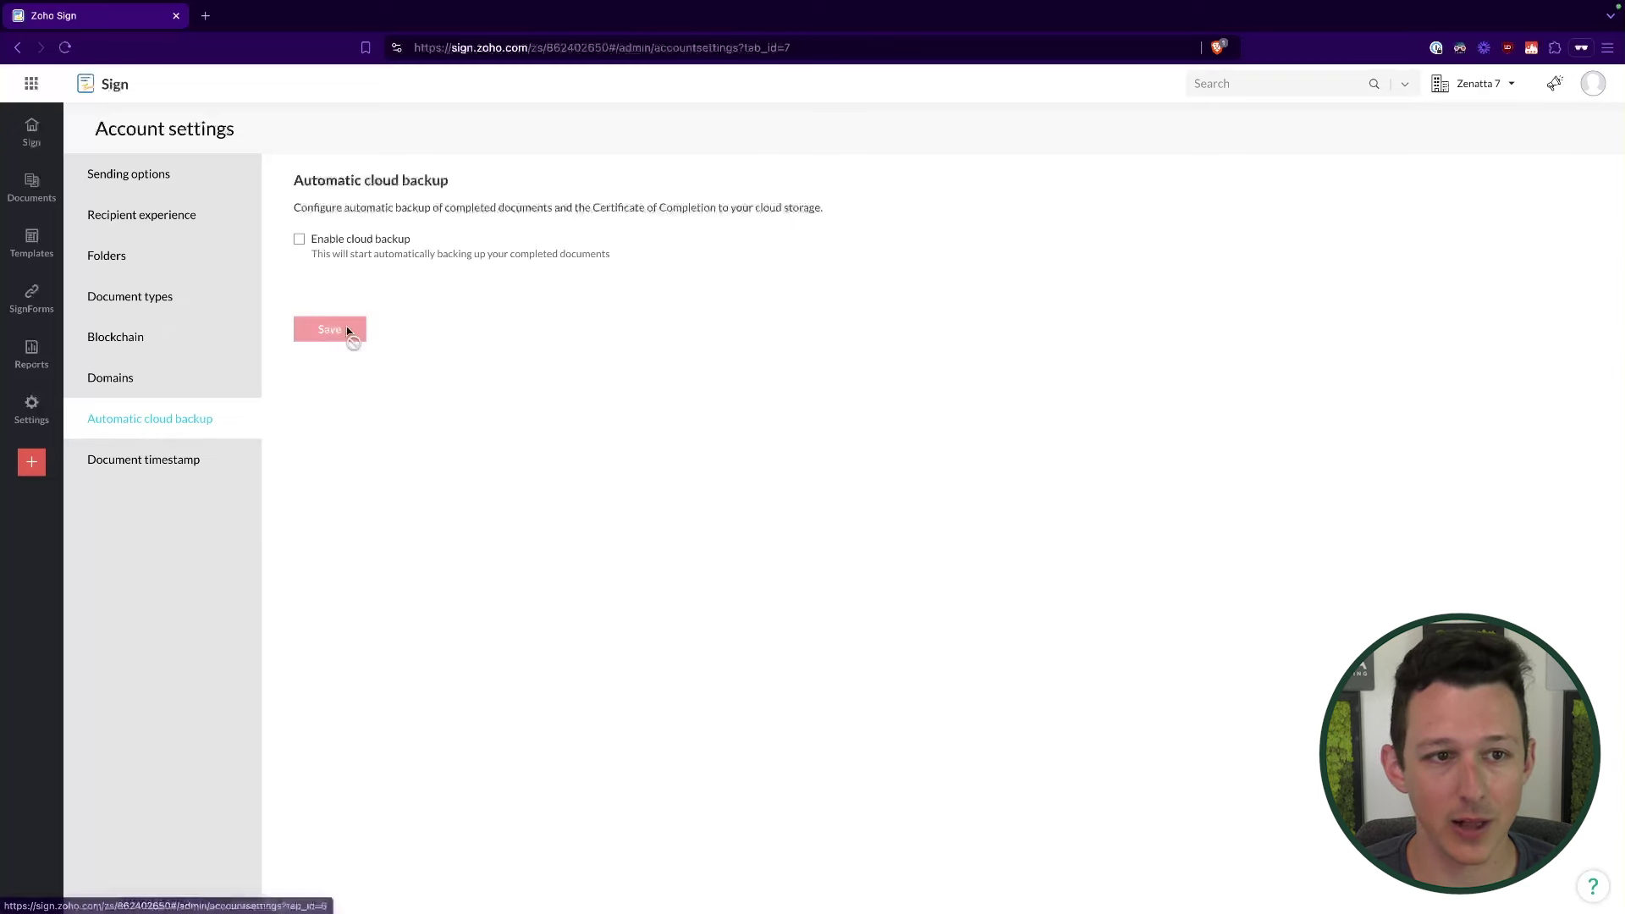
pyautogui.click(297, 240)
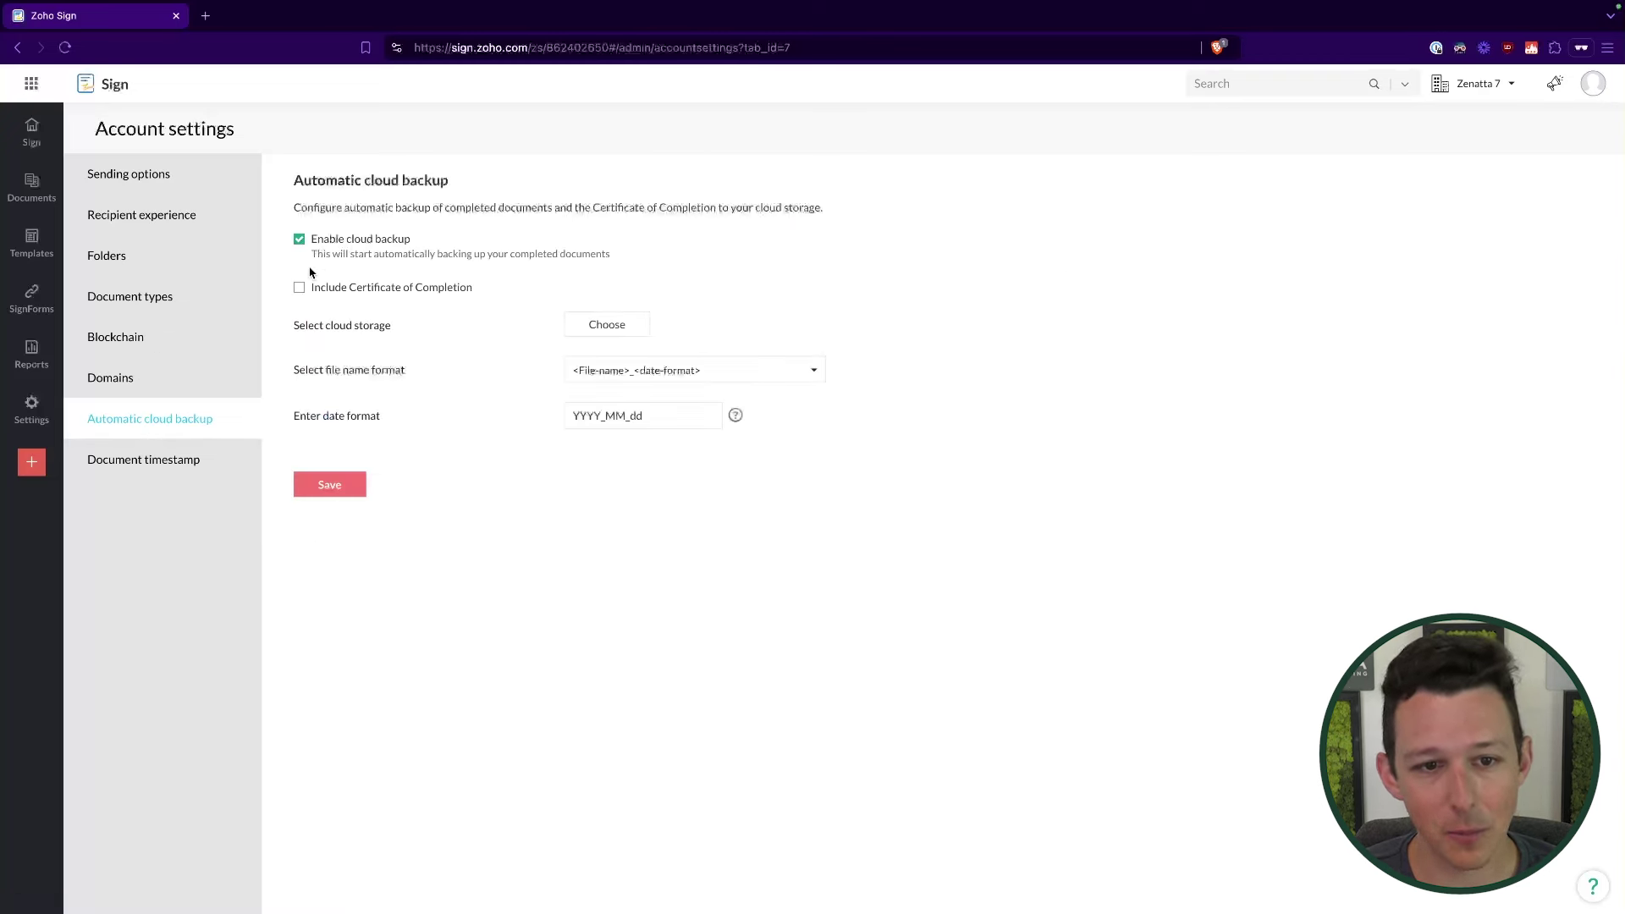
pyautogui.click(639, 321)
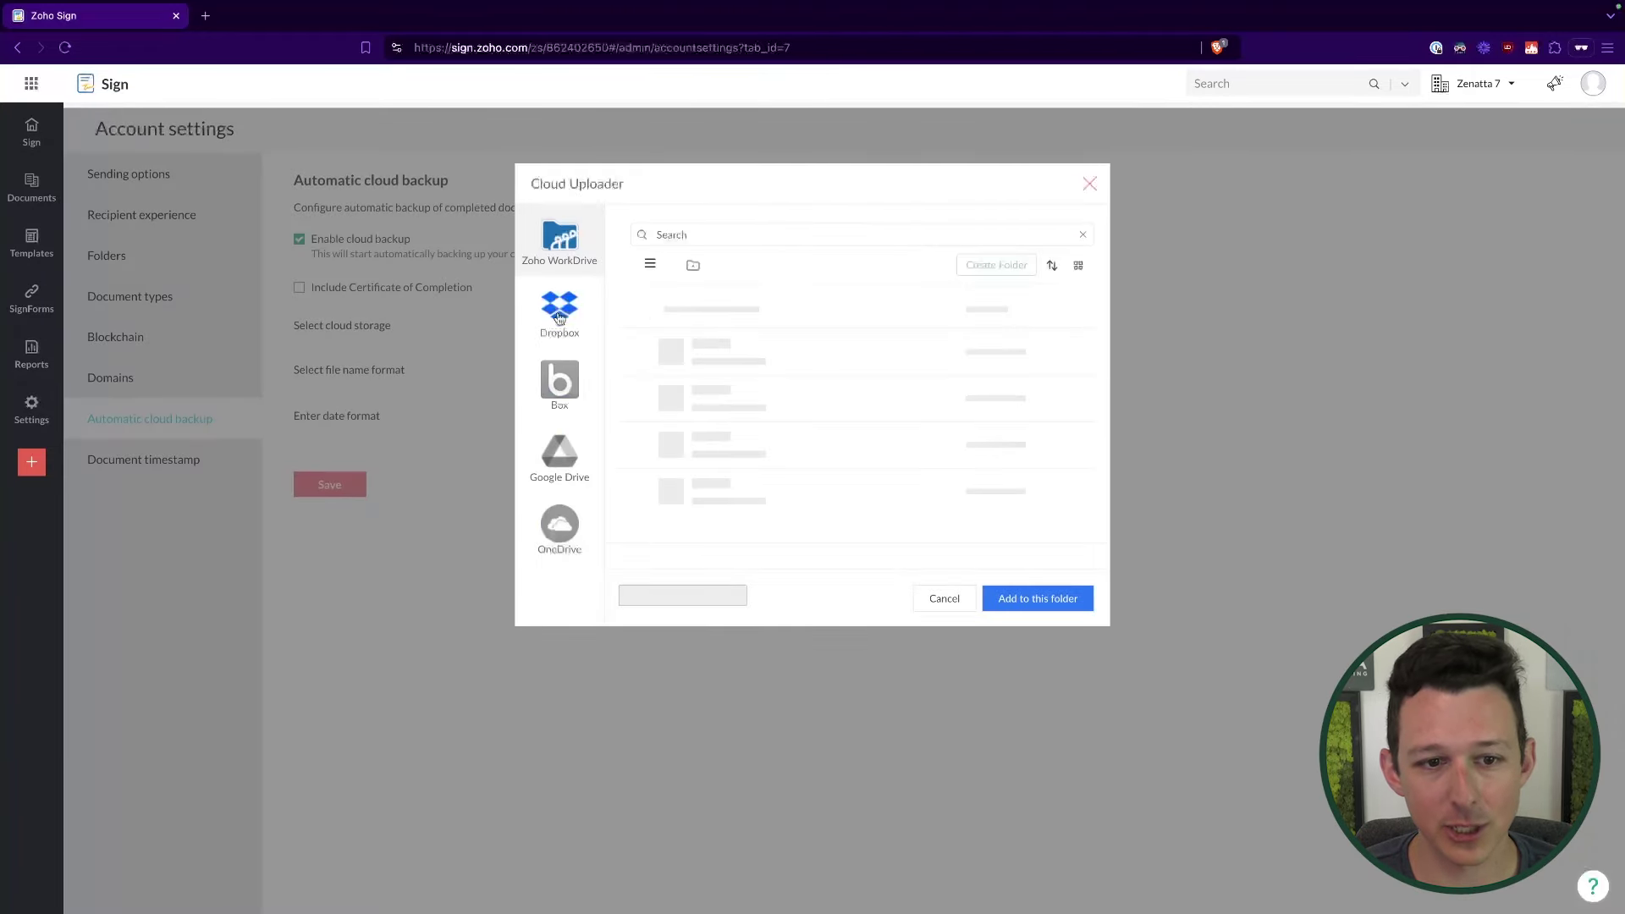
pyautogui.click(561, 309)
pyautogui.click(559, 385)
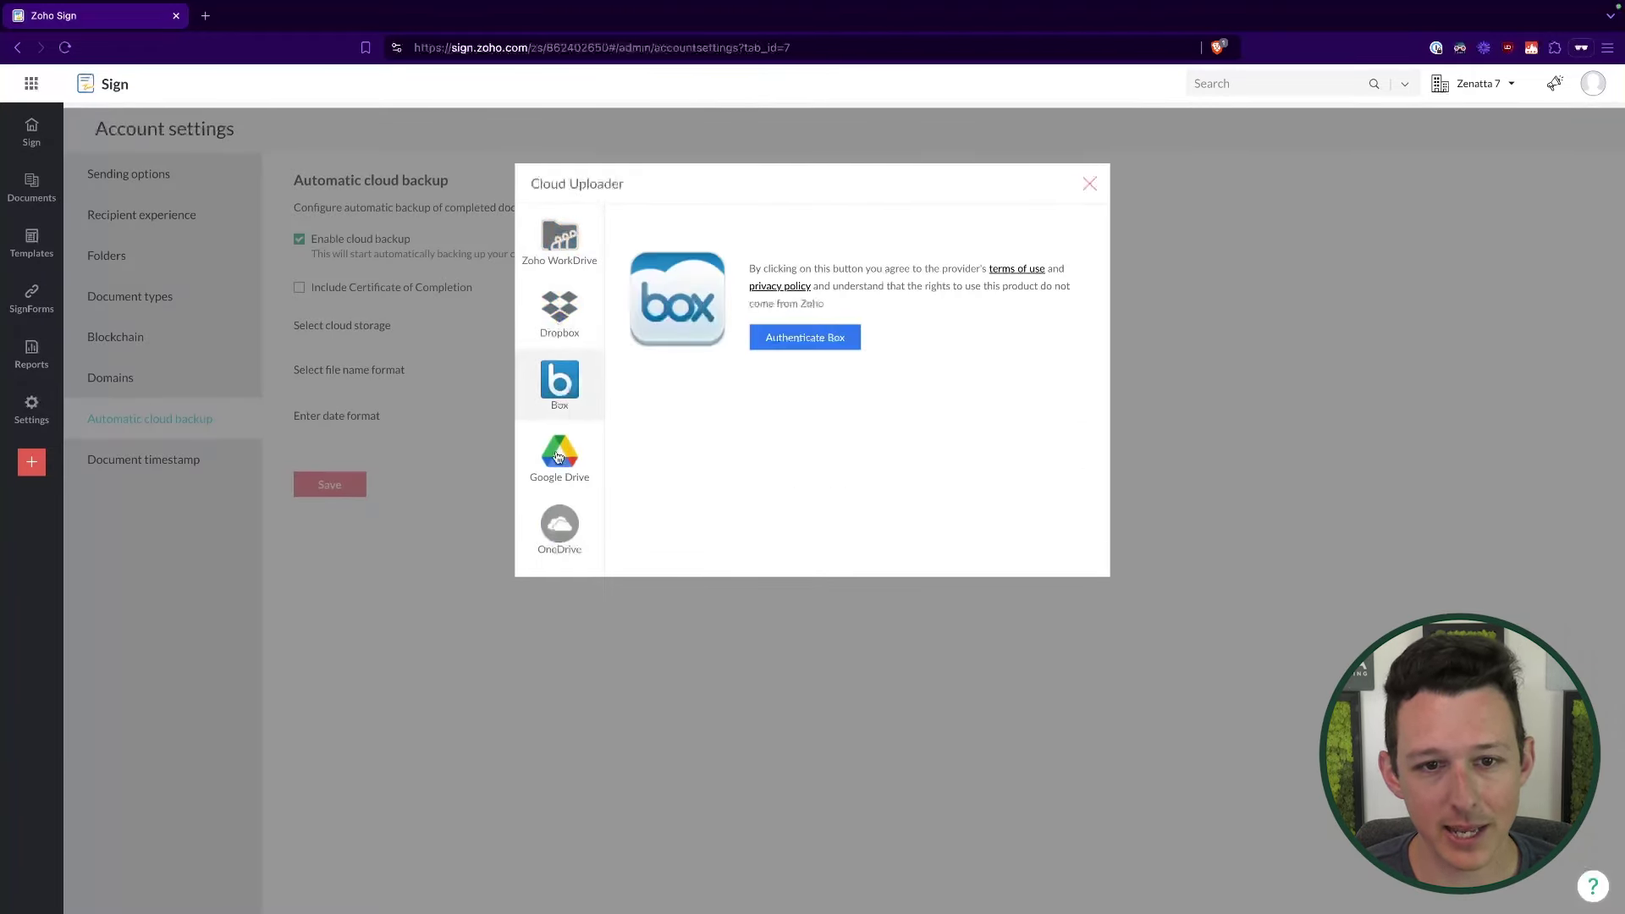
pyautogui.click(560, 453)
pyautogui.click(560, 525)
pyautogui.click(559, 238)
pyautogui.click(1090, 184)
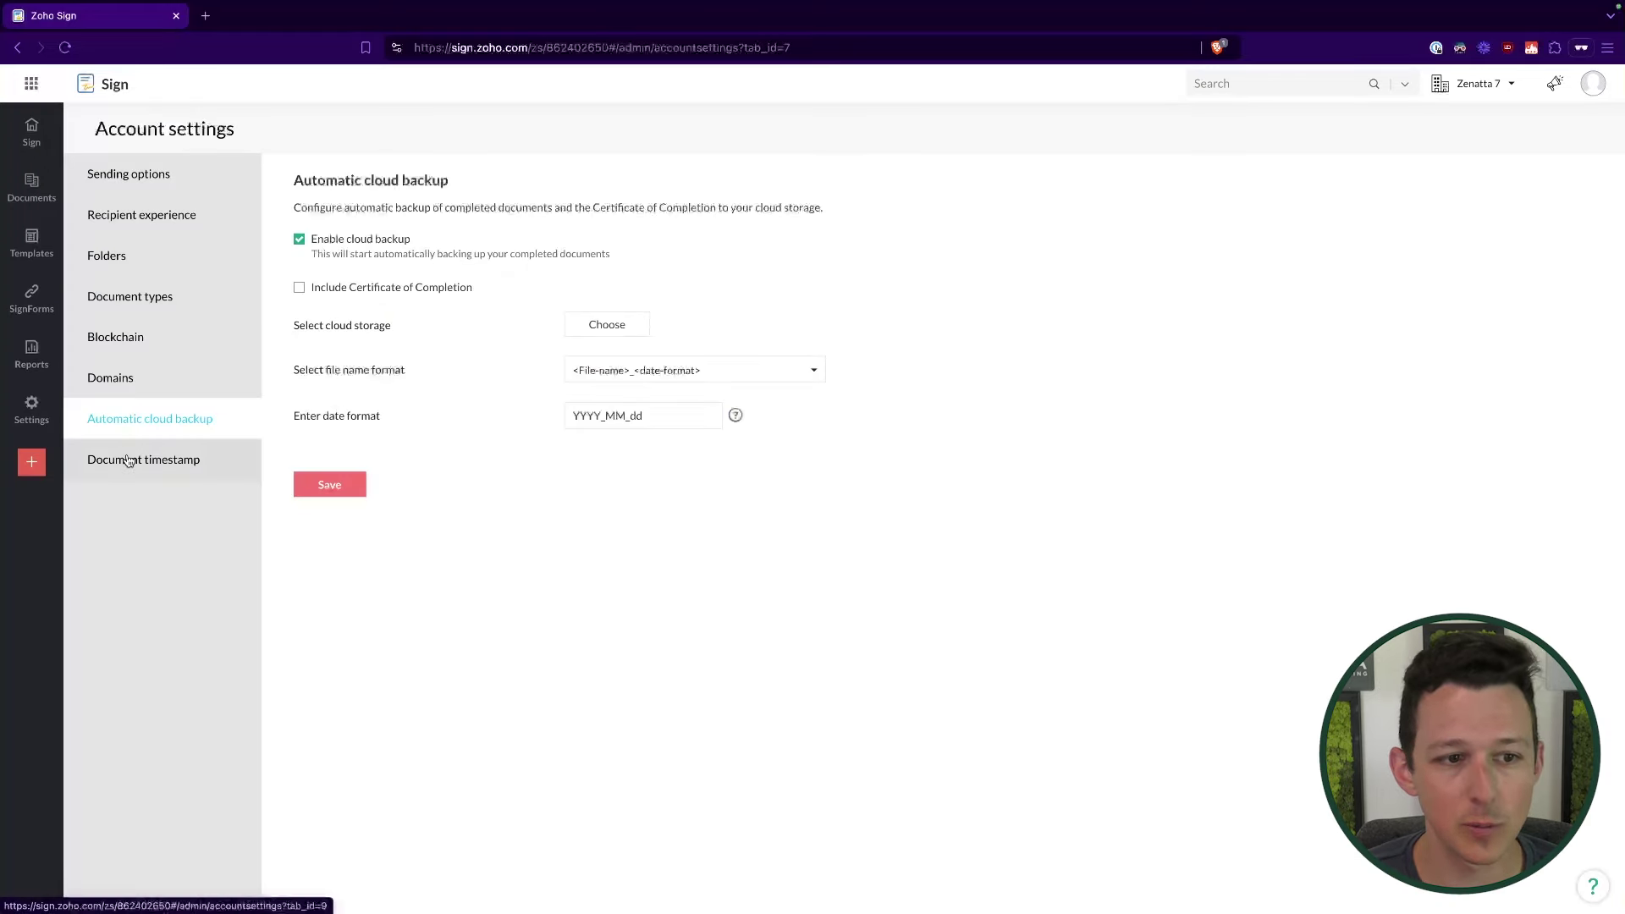
# Step: Review the Document timestamp settings, leaving Long Term Archival (LTA) unticked
pyautogui.click(129, 461)
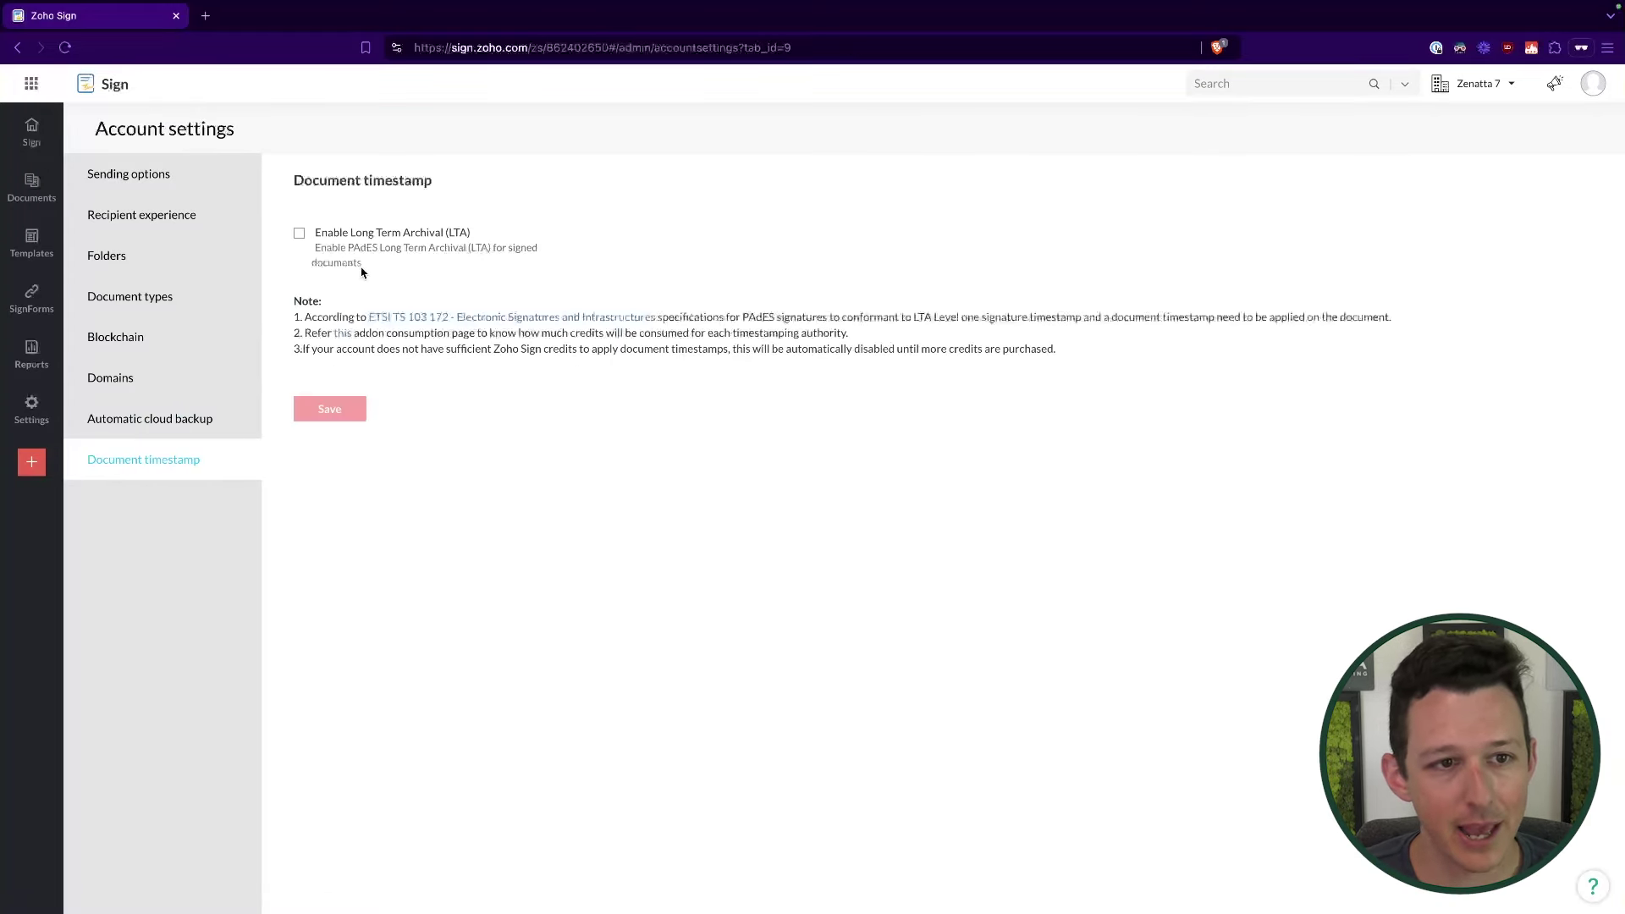
pyautogui.moveTo(316, 231); pyautogui.dragTo(555, 247)
pyautogui.click(724, 231)
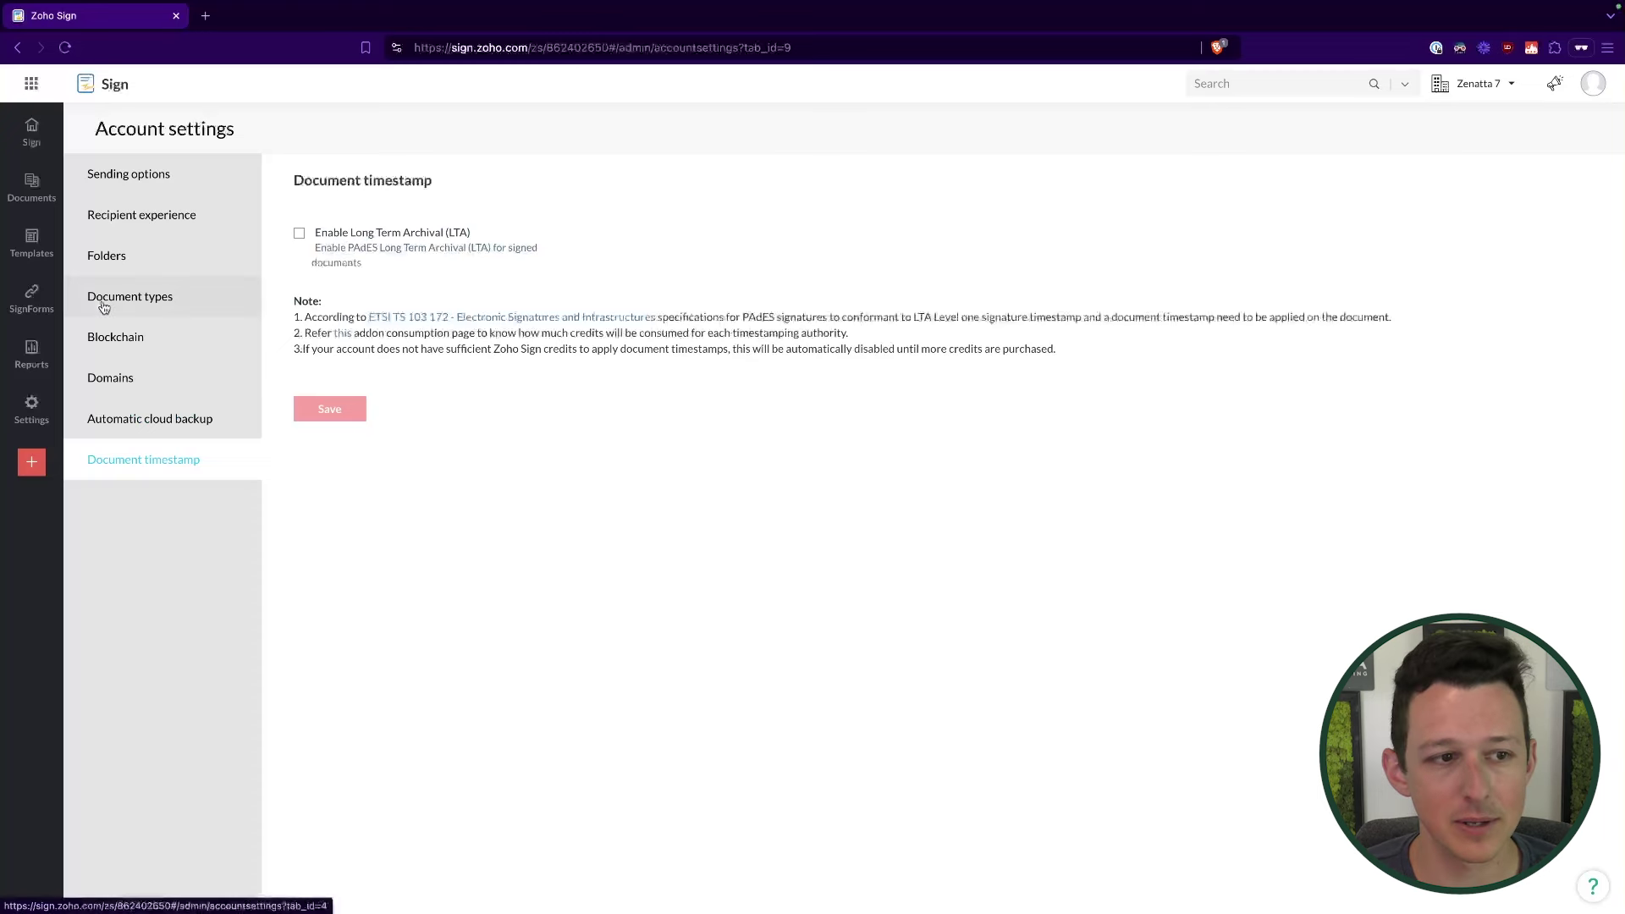
pyautogui.moveTo(31, 408)
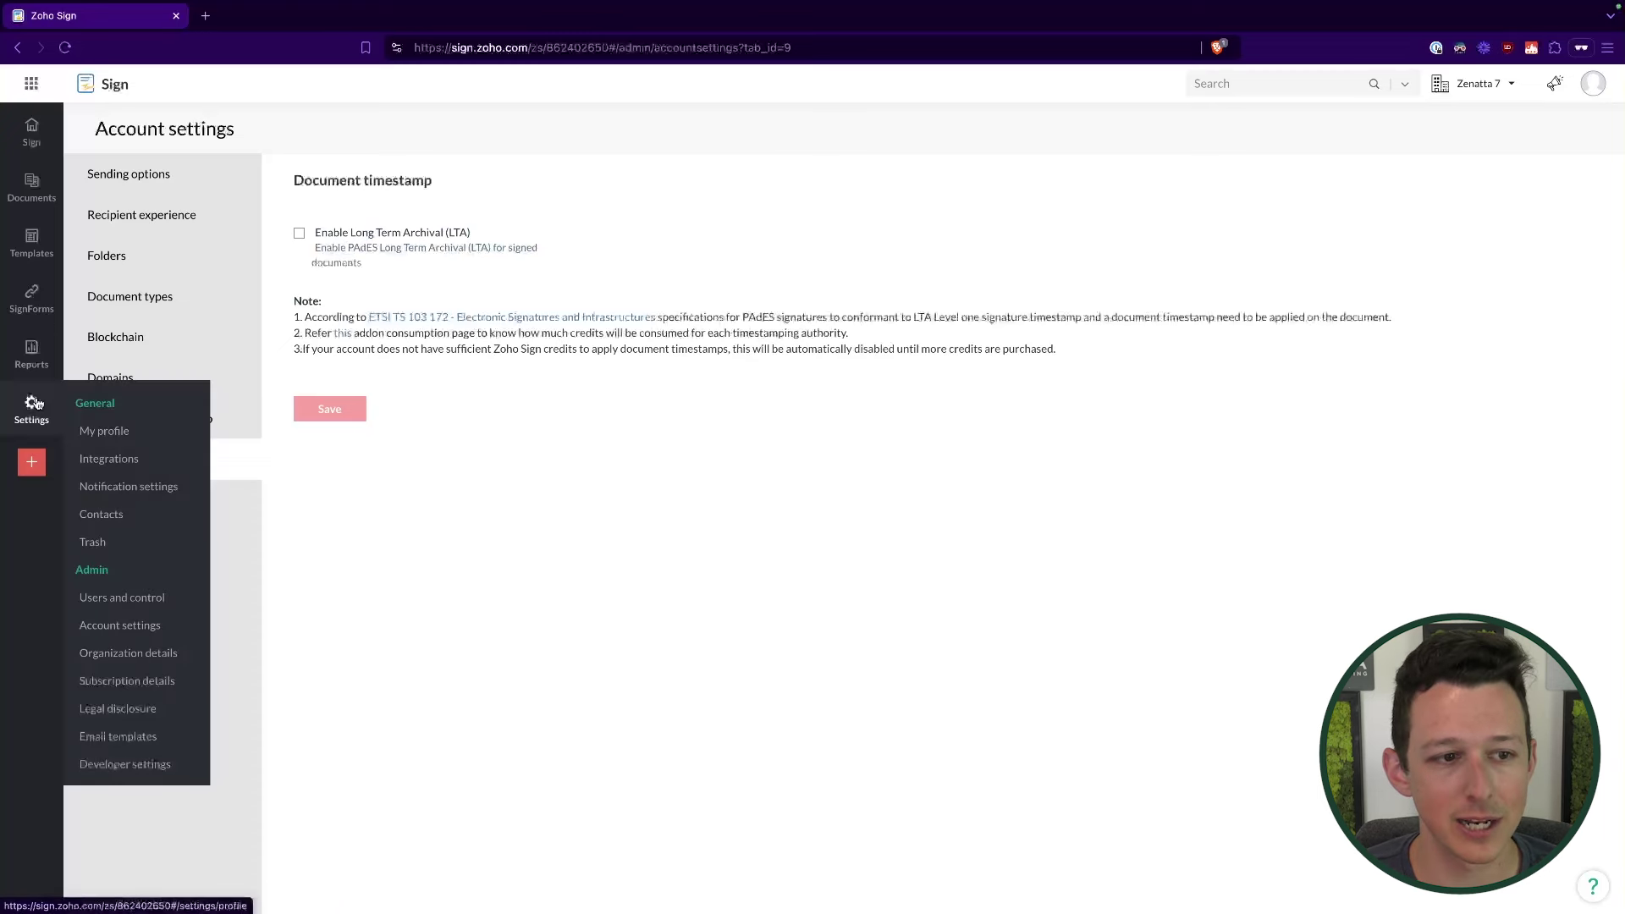
pyautogui.click(129, 654)
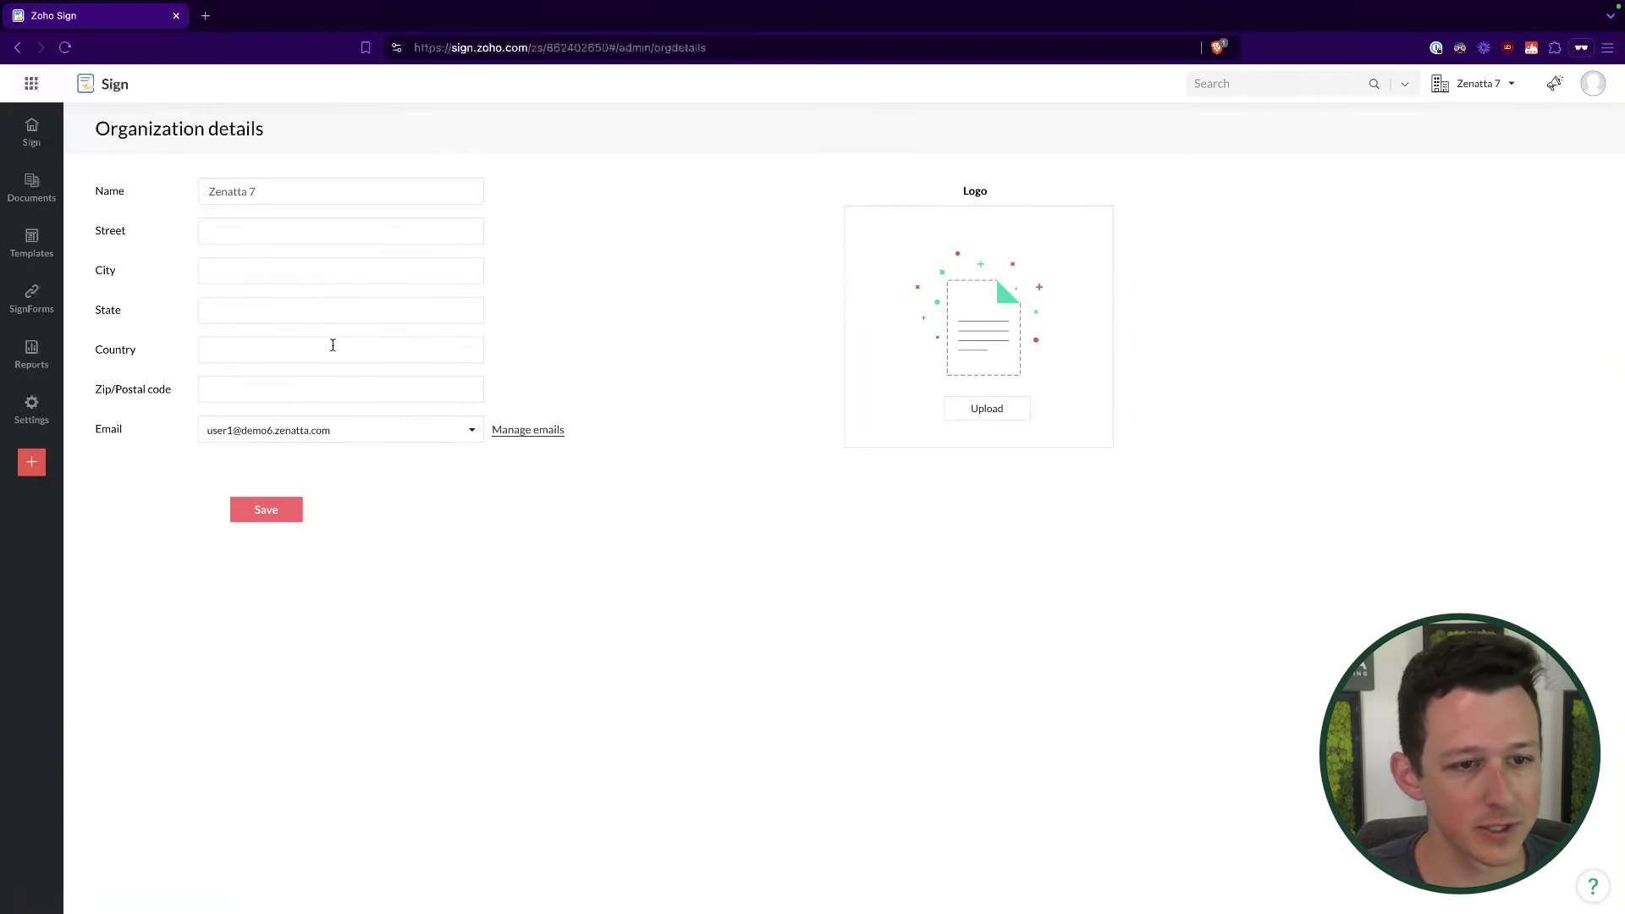
pyautogui.click(31, 417)
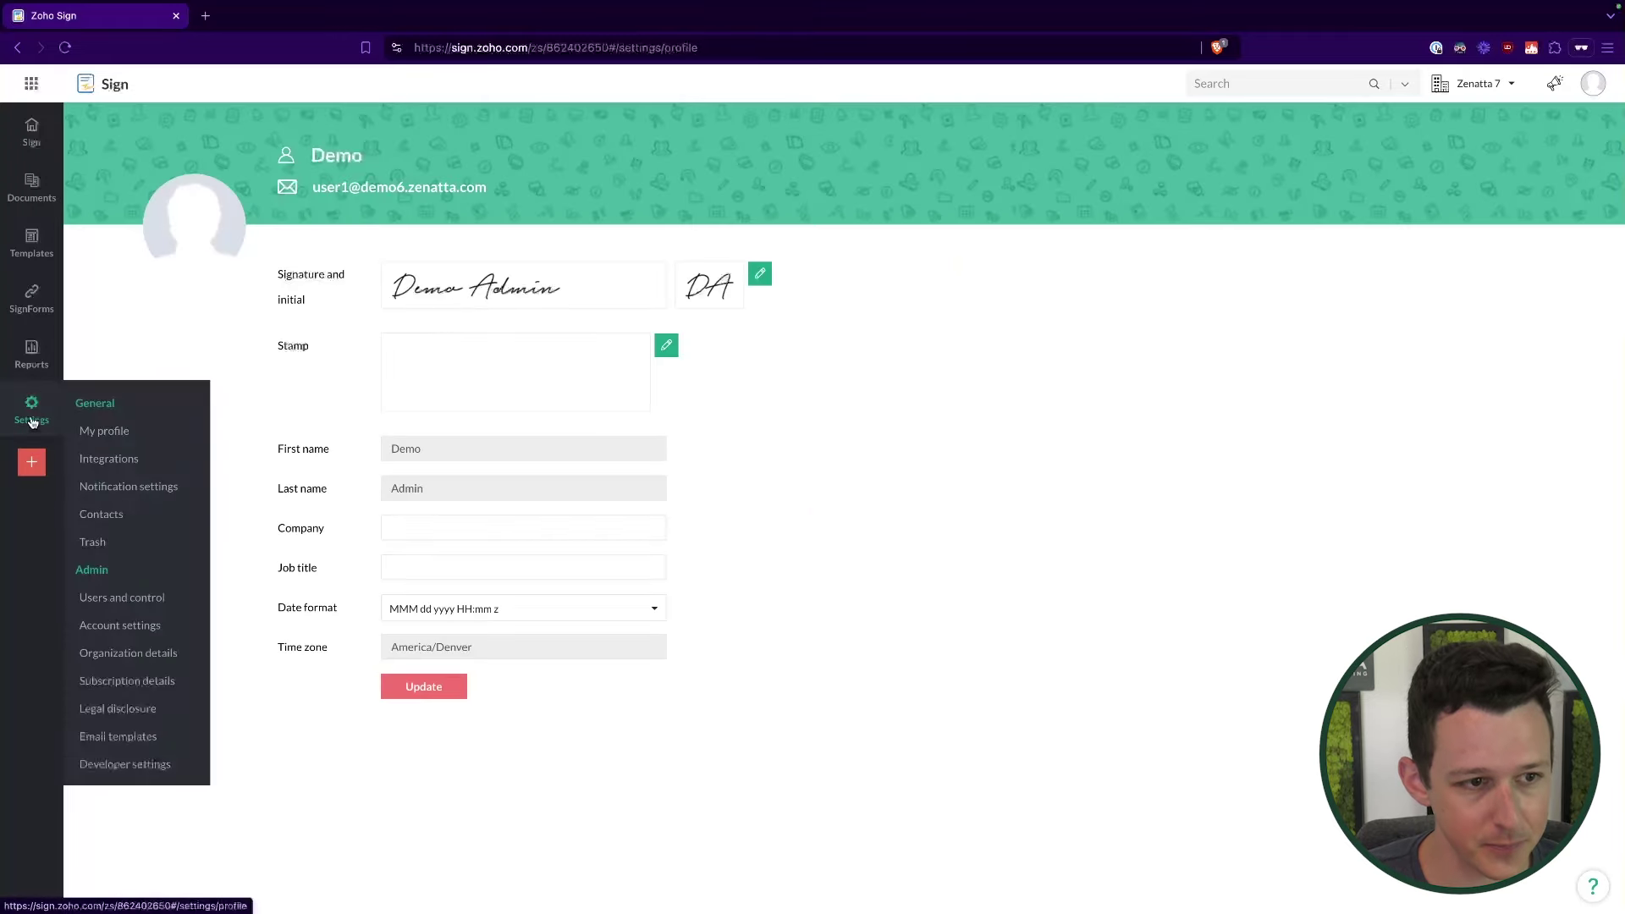
pyautogui.click(174, 681)
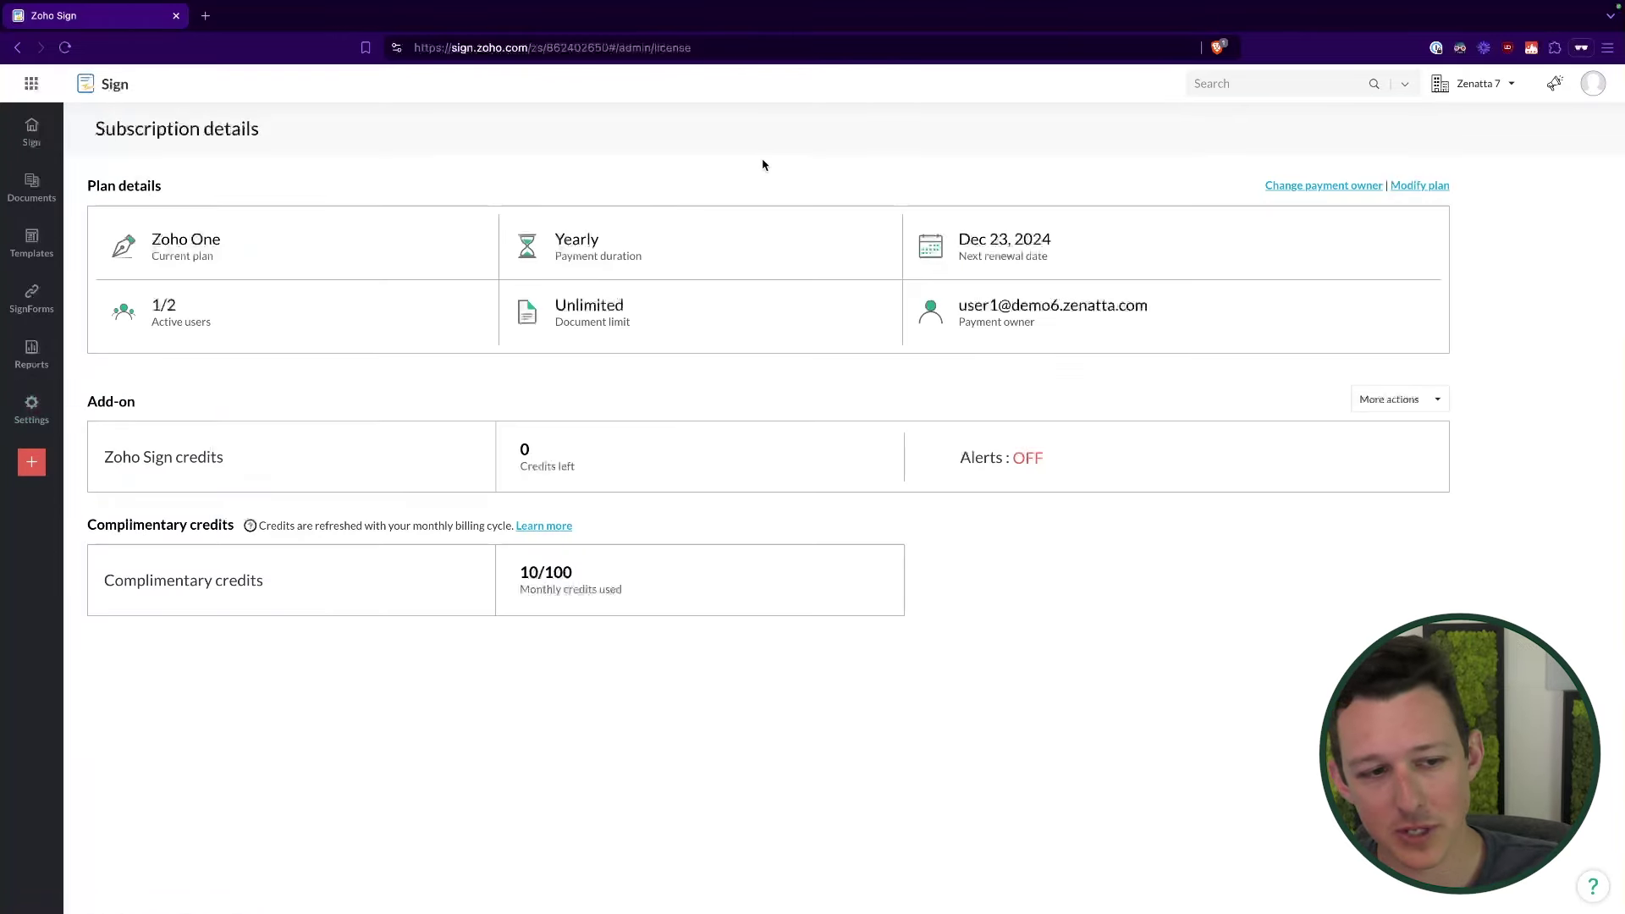
pyautogui.moveTo(154, 240); pyautogui.dragTo(972, 399)
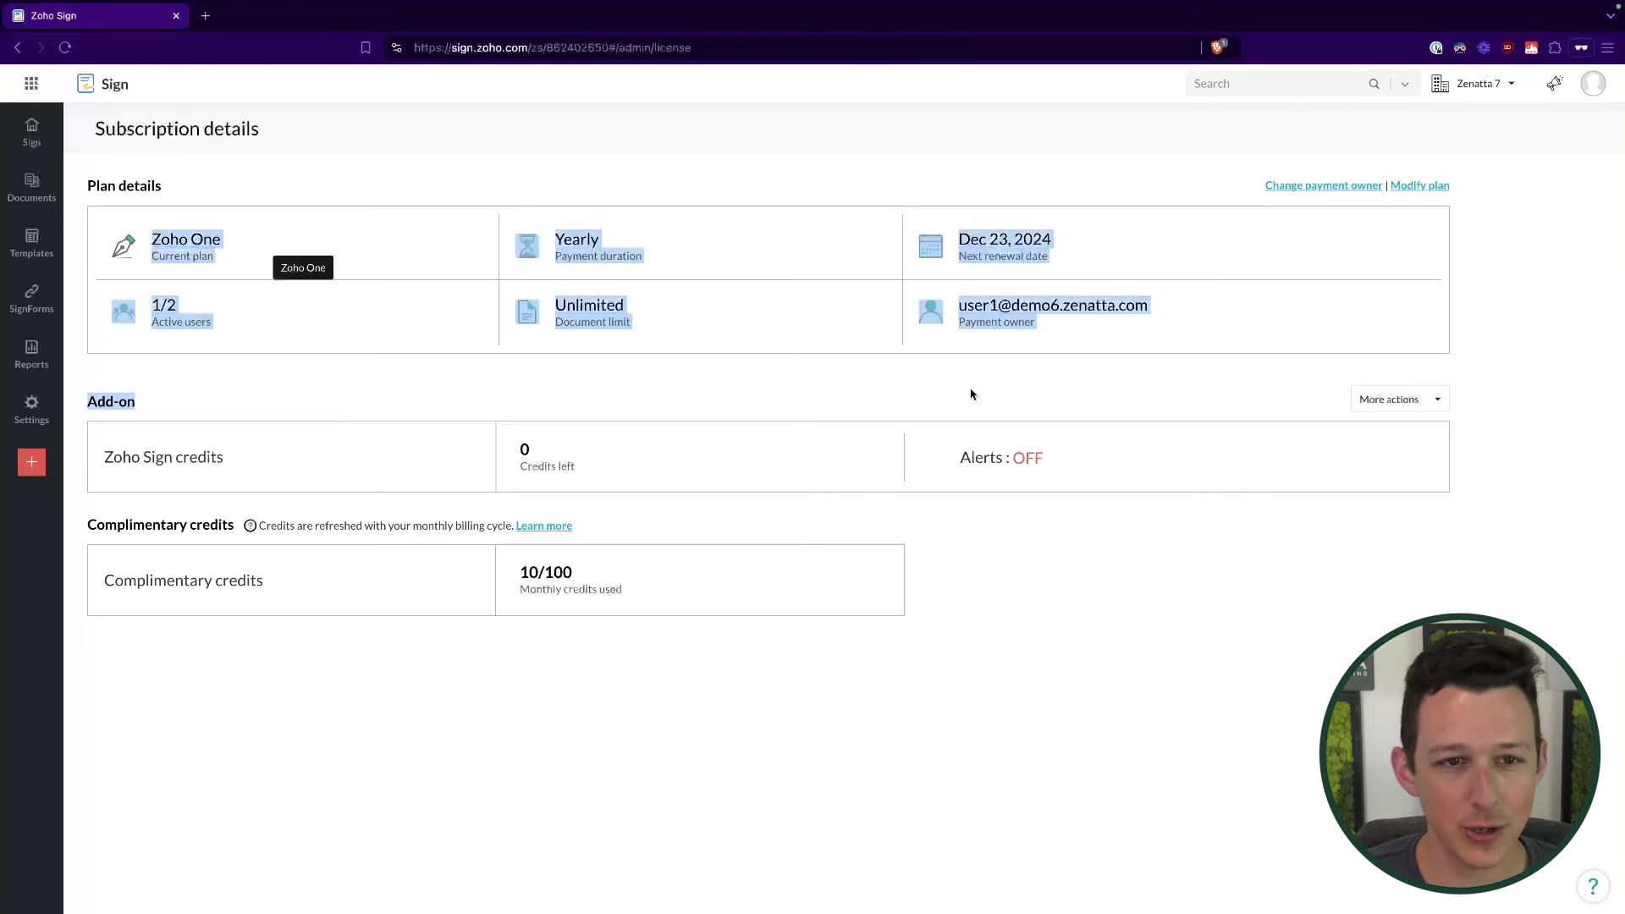
pyautogui.click(954, 233)
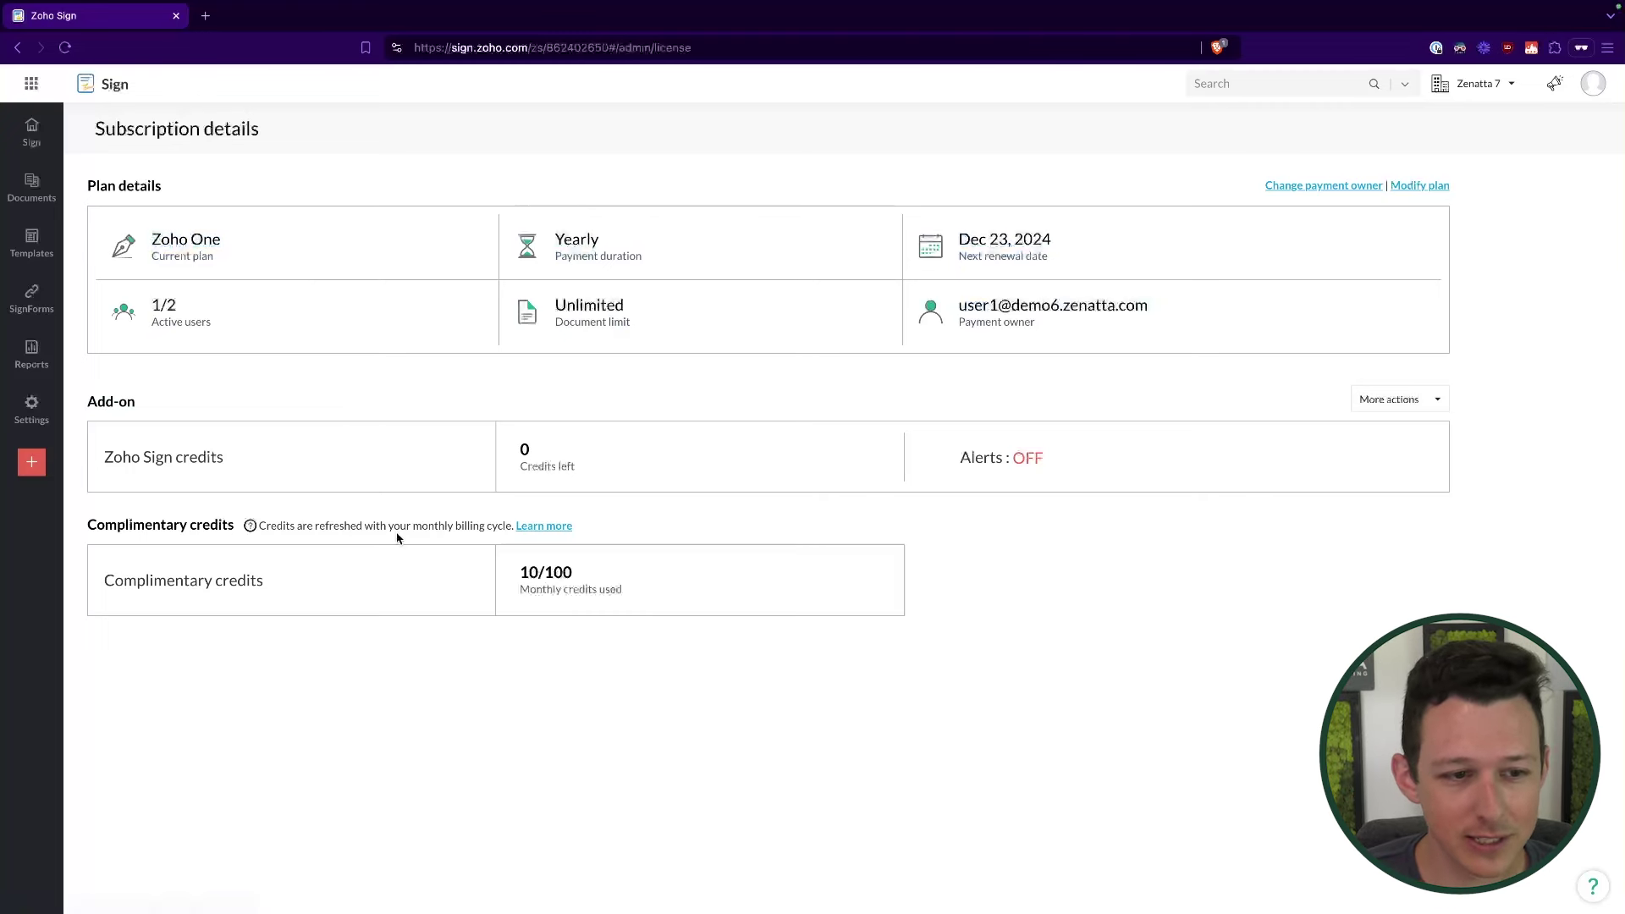
pyautogui.moveTo(86, 398); pyautogui.dragTo(496, 671)
pyautogui.click(497, 671)
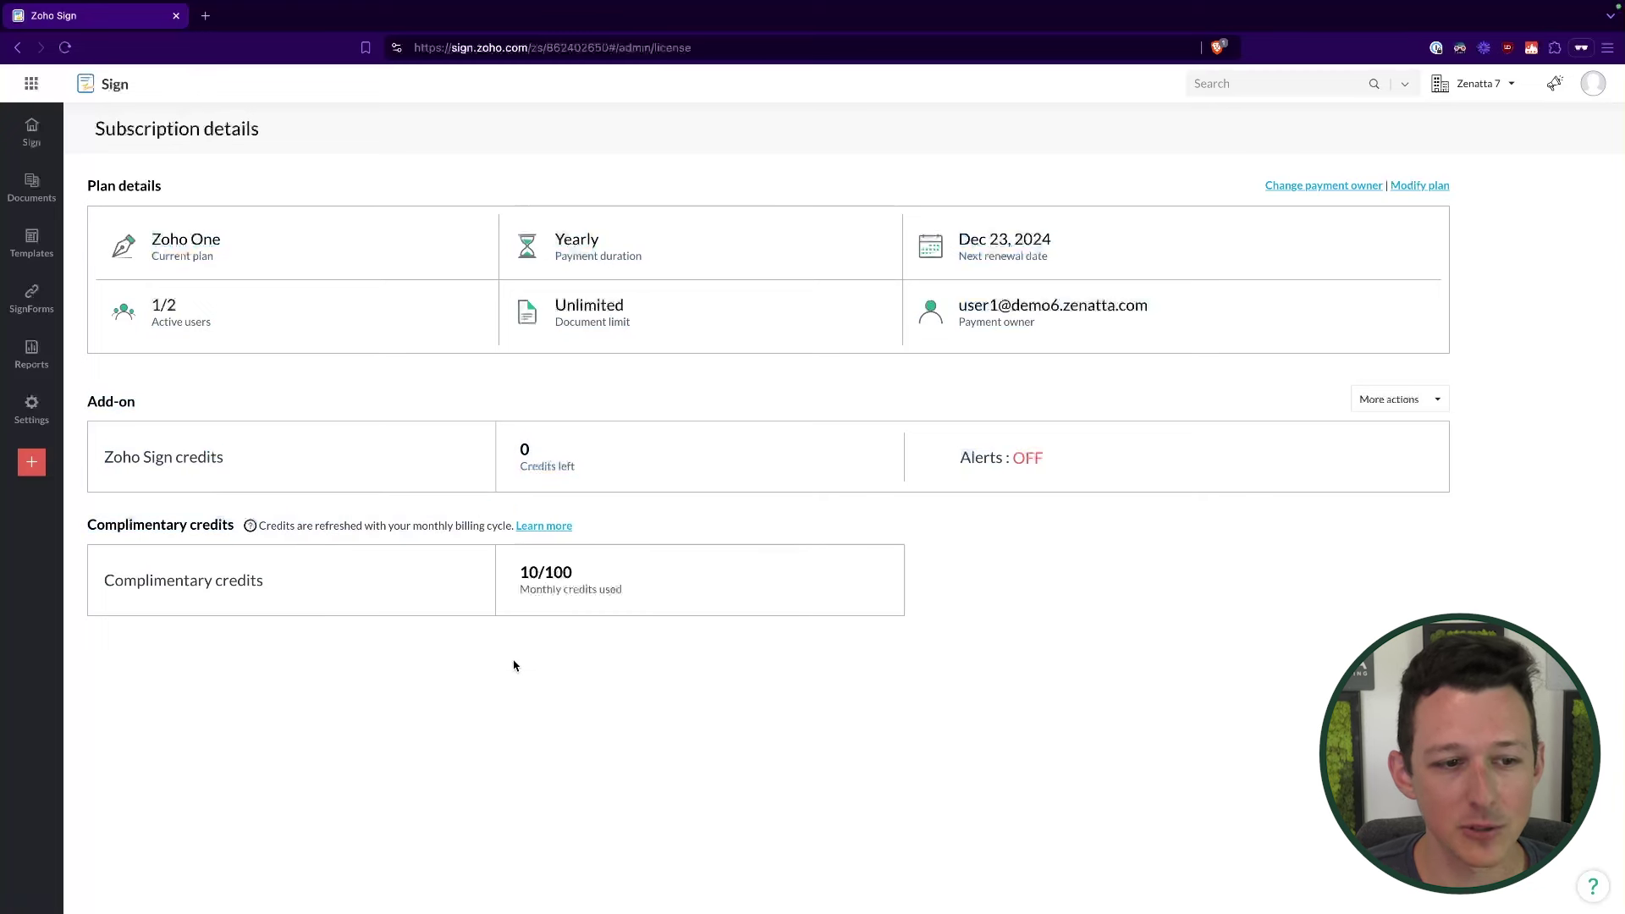
pyautogui.moveTo(711, 597); pyautogui.dragTo(713, 534)
pyautogui.click(712, 534)
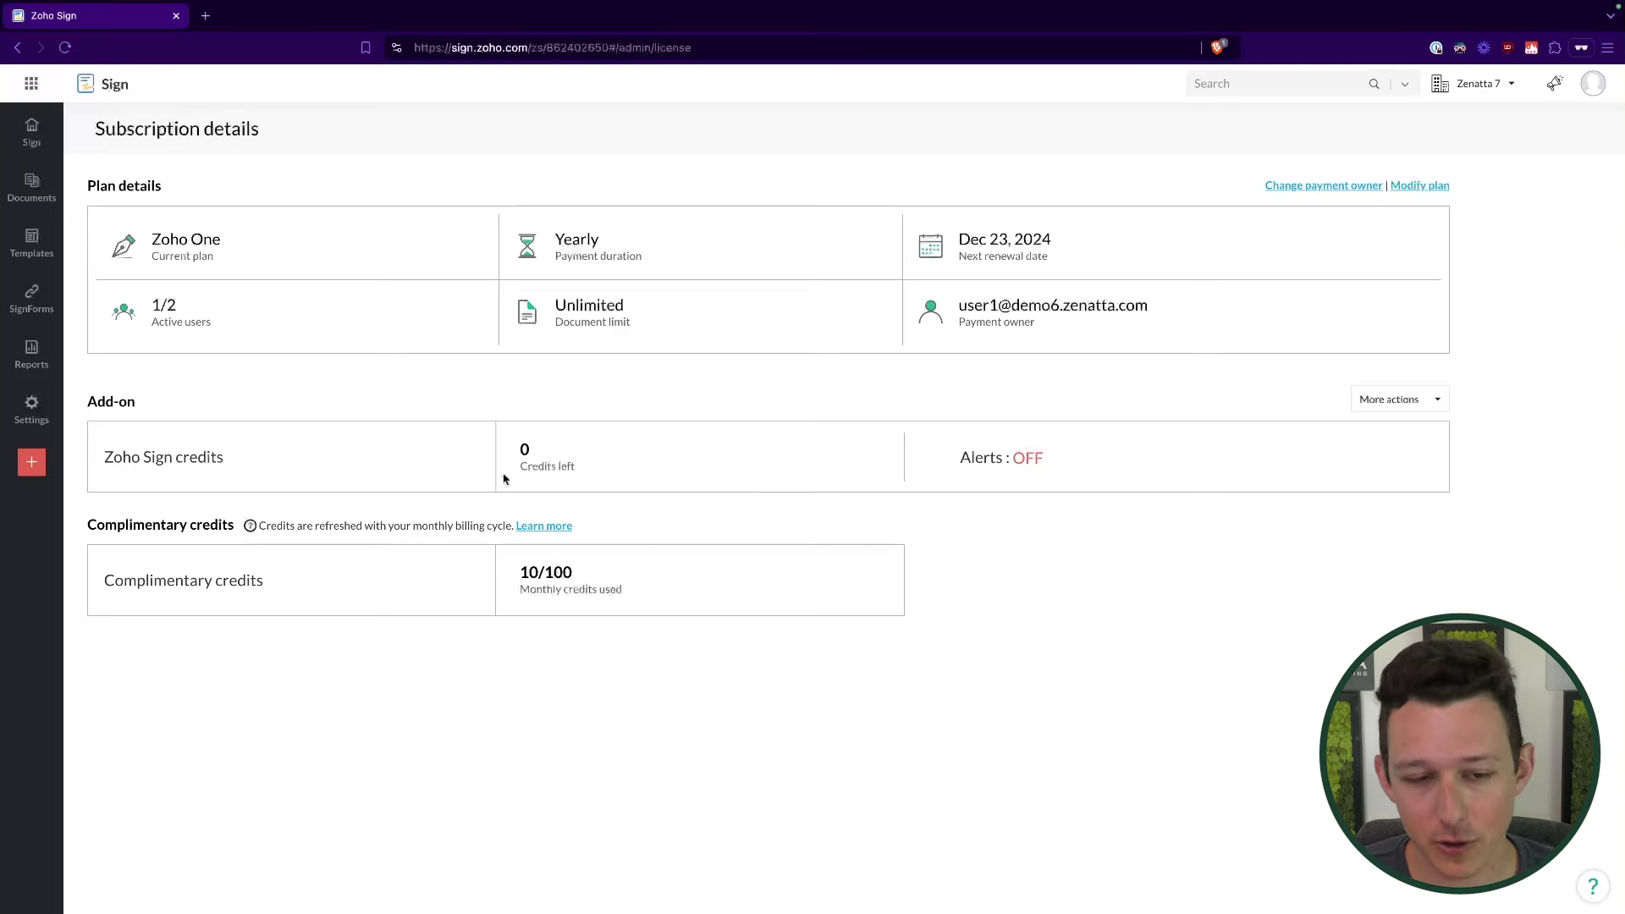
pyautogui.moveTo(153, 551); pyautogui.dragTo(90, 521)
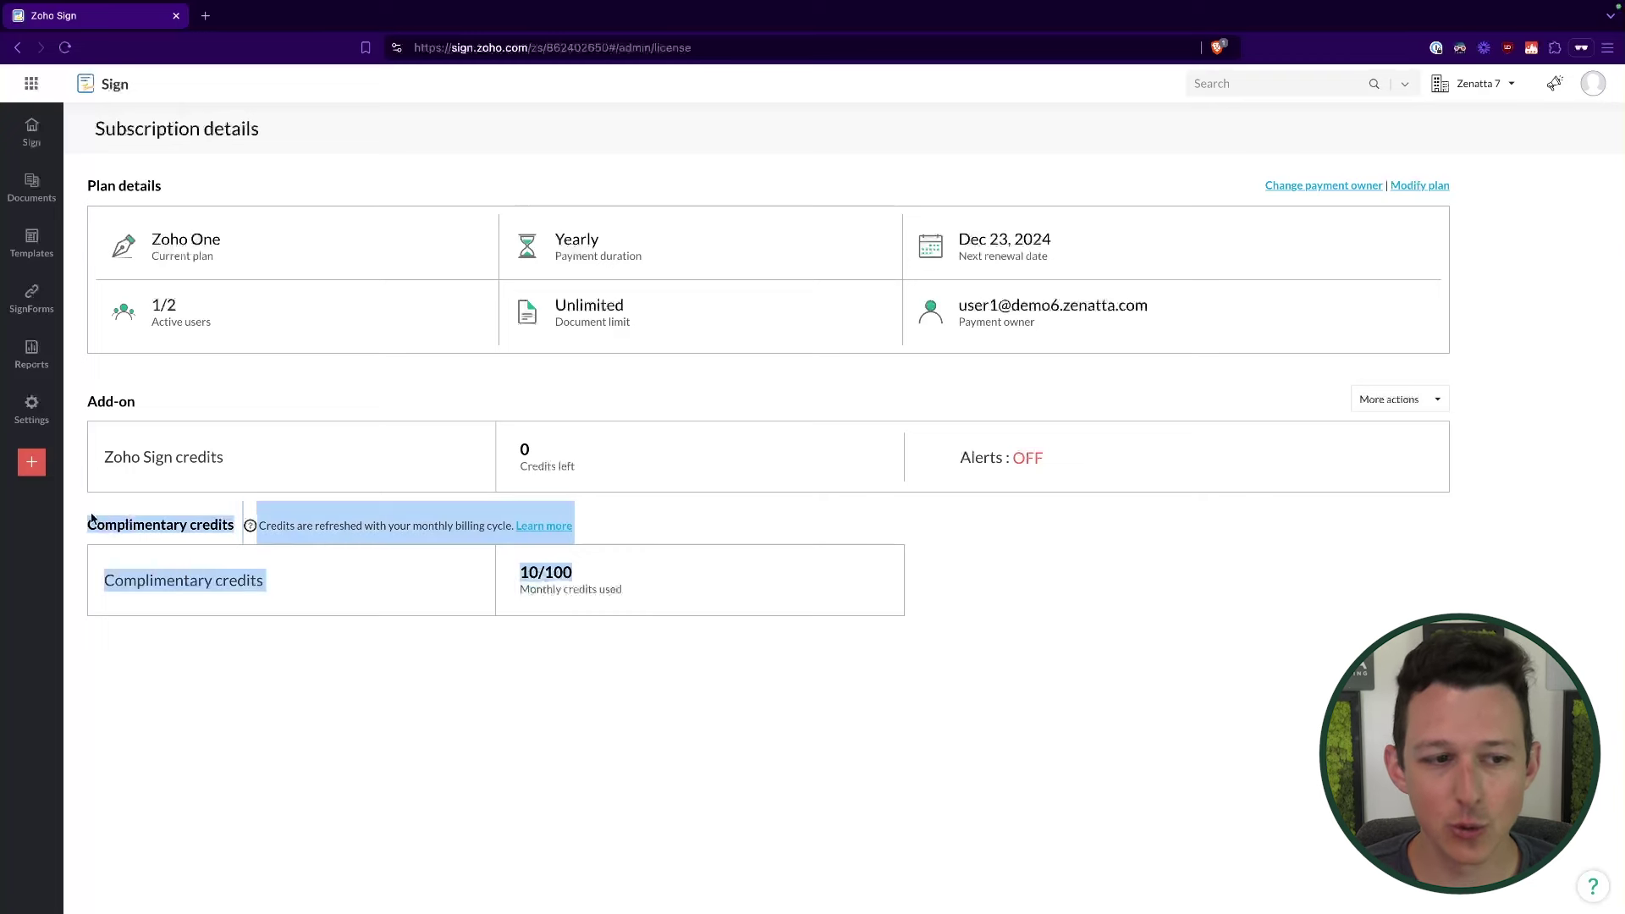
pyautogui.click(93, 519)
pyautogui.moveTo(494, 441); pyautogui.dragTo(648, 487)
pyautogui.click(649, 477)
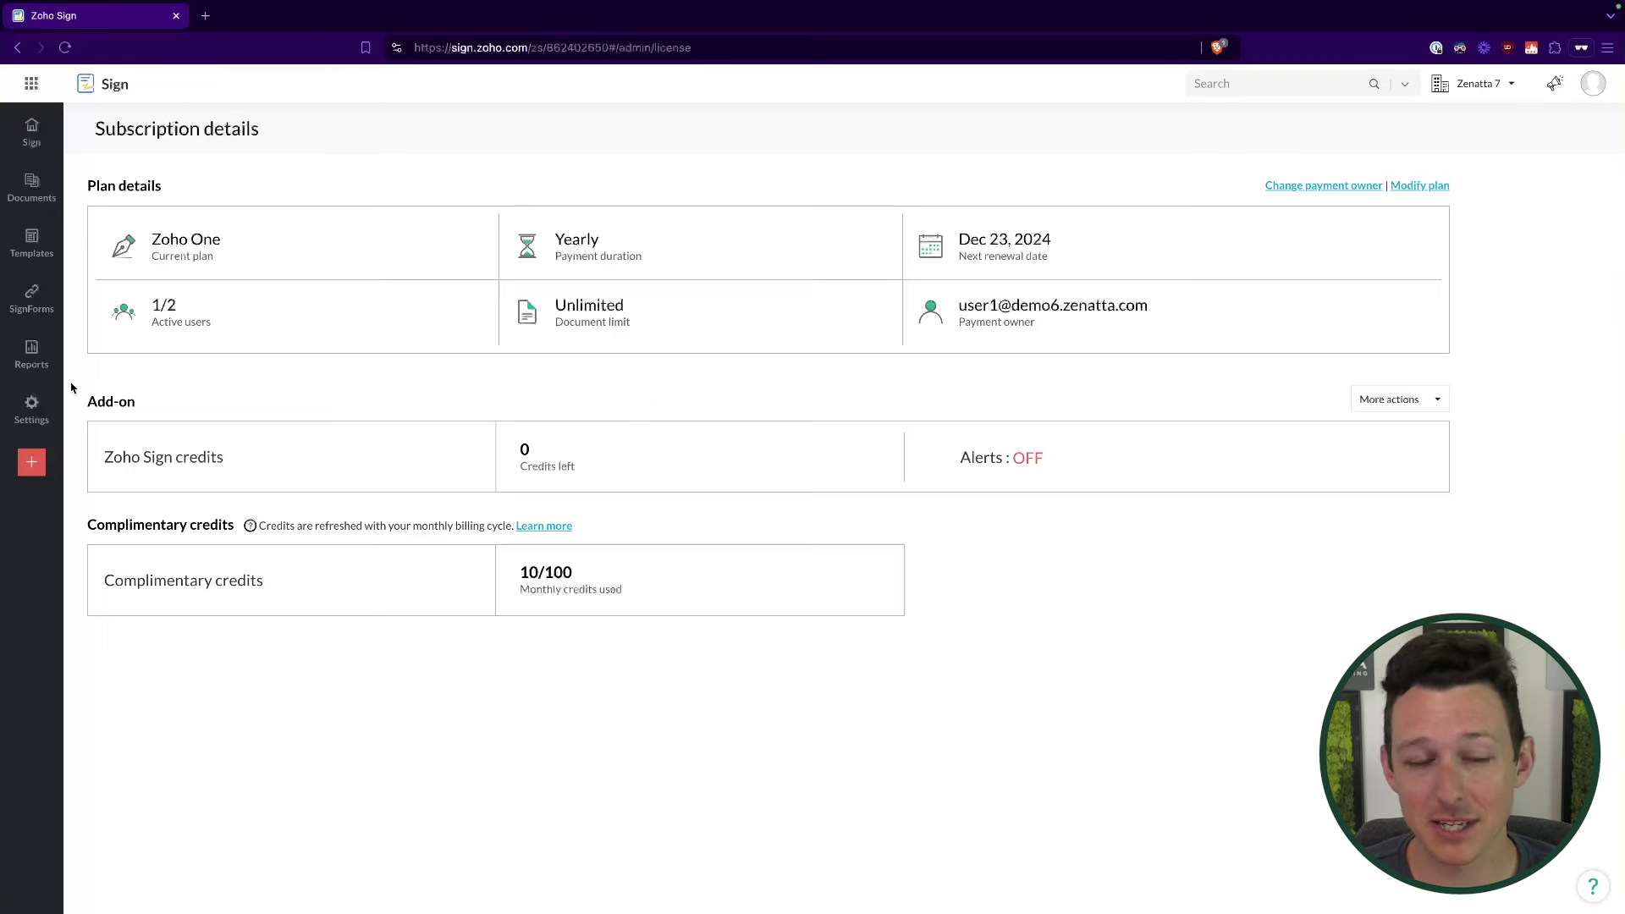
pyautogui.moveTo(34, 406)
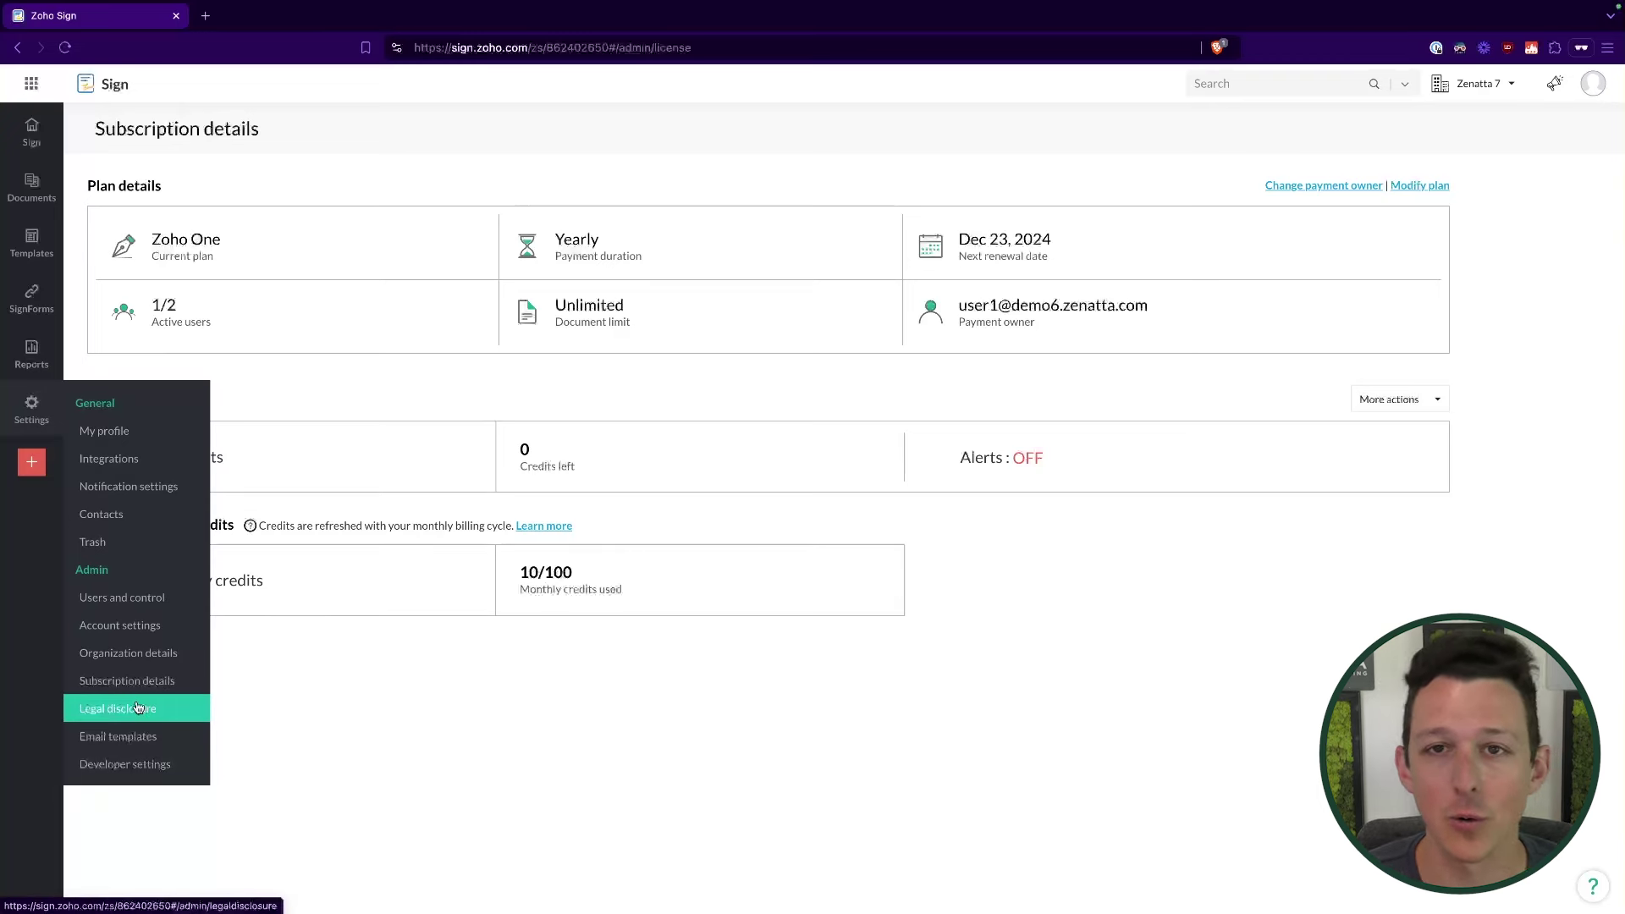
# Step: Turn on custom legal disclosure and enable email template customization
pyautogui.click(138, 707)
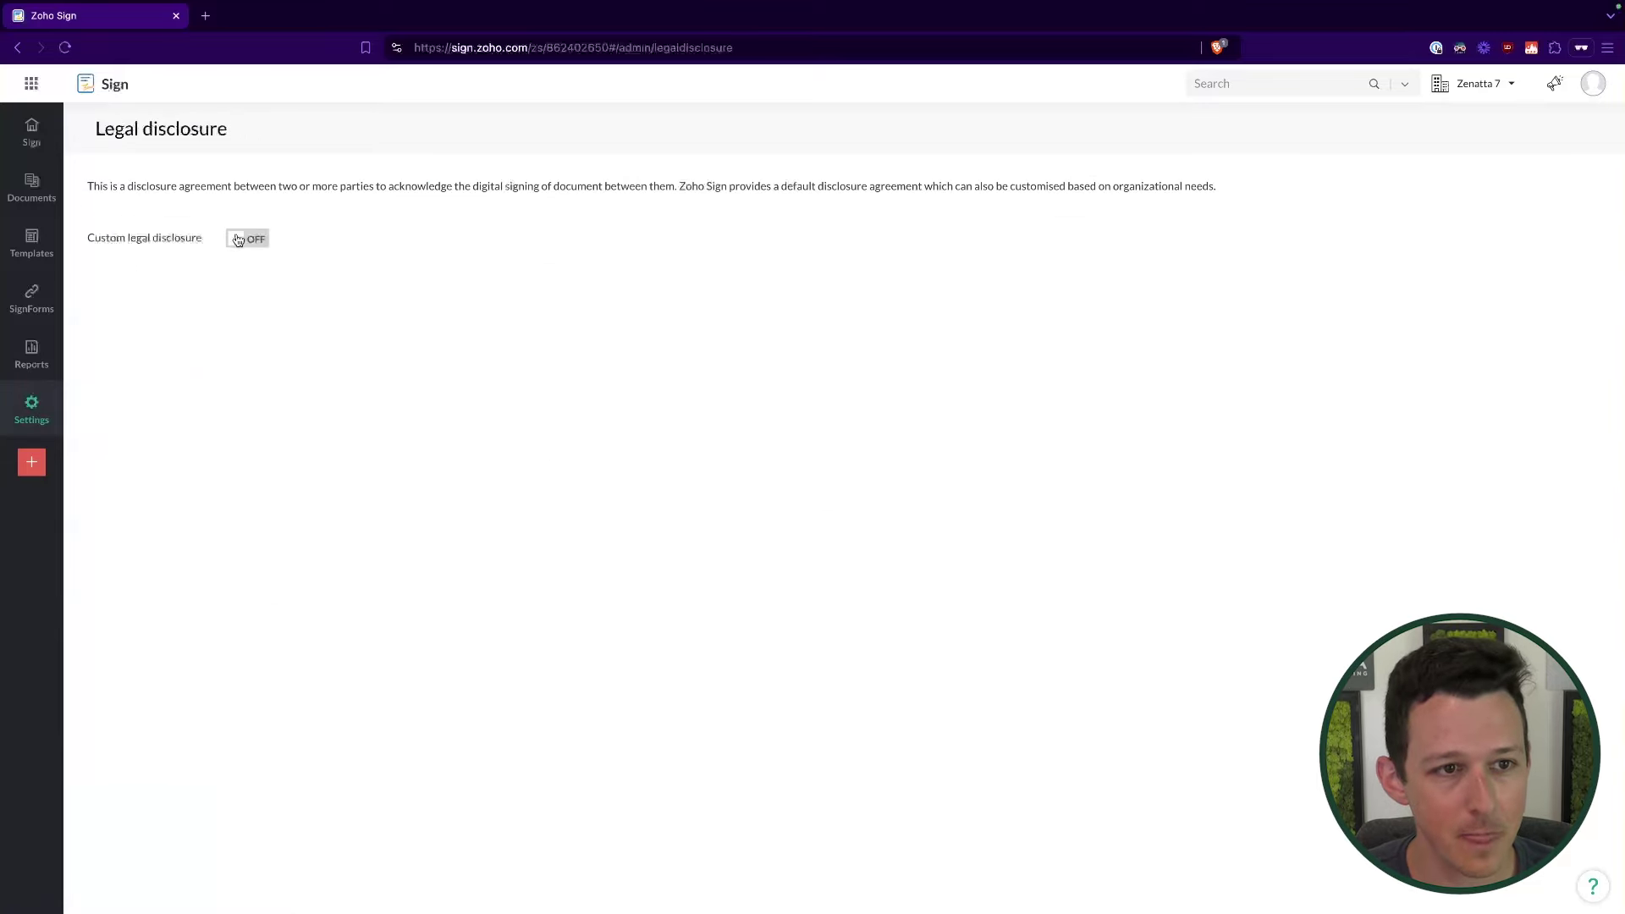
pyautogui.click(241, 239)
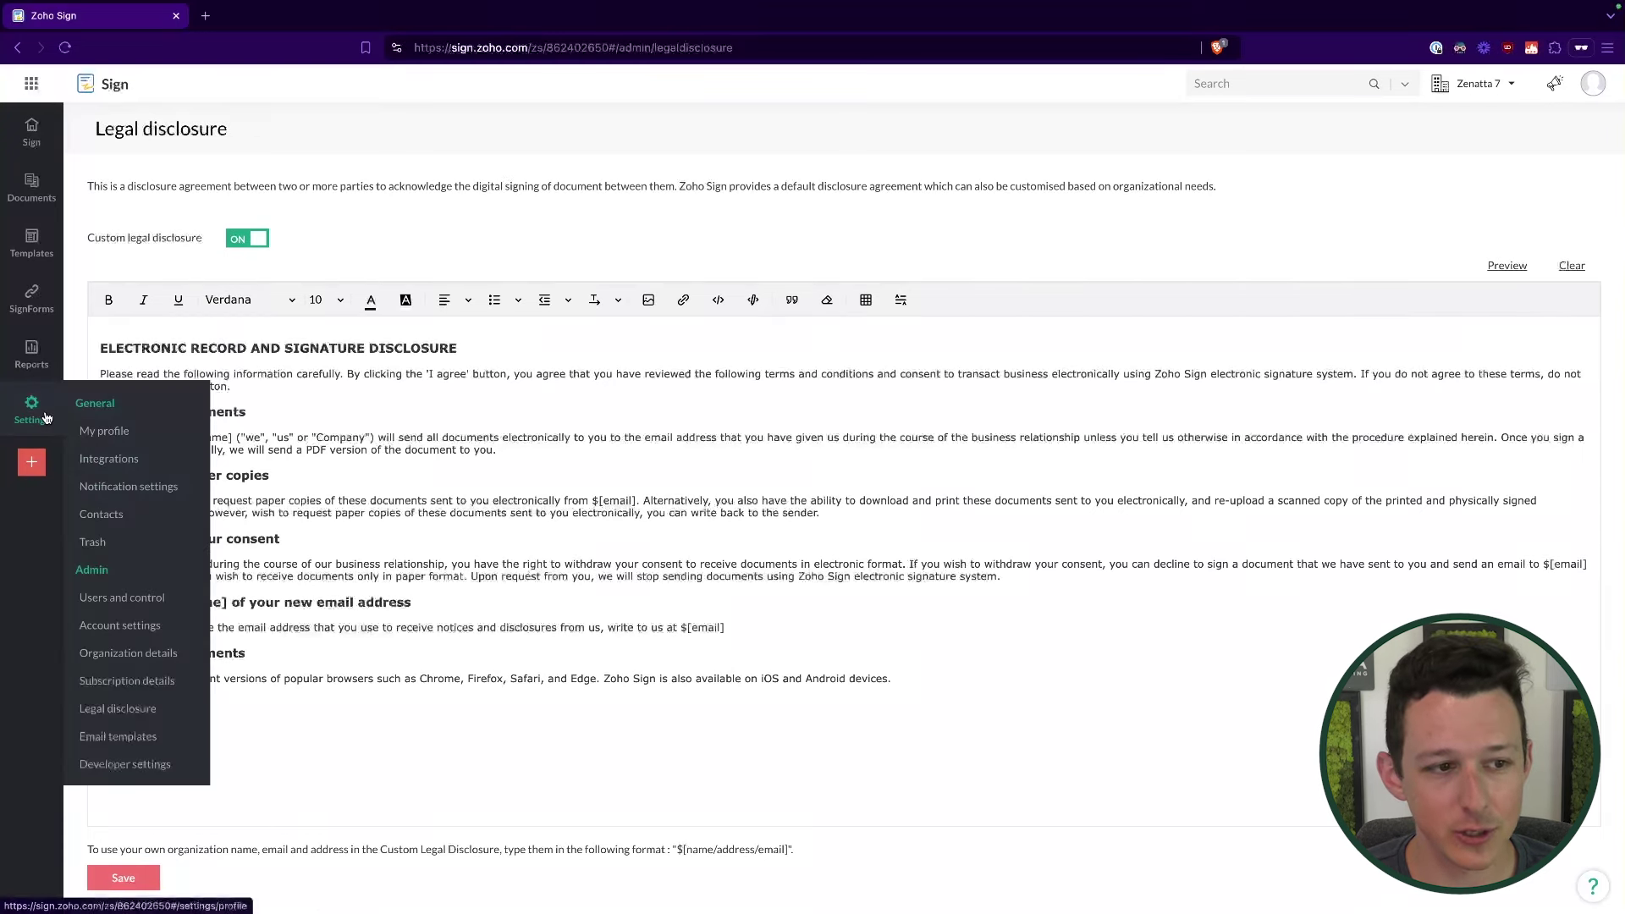
pyautogui.click(148, 739)
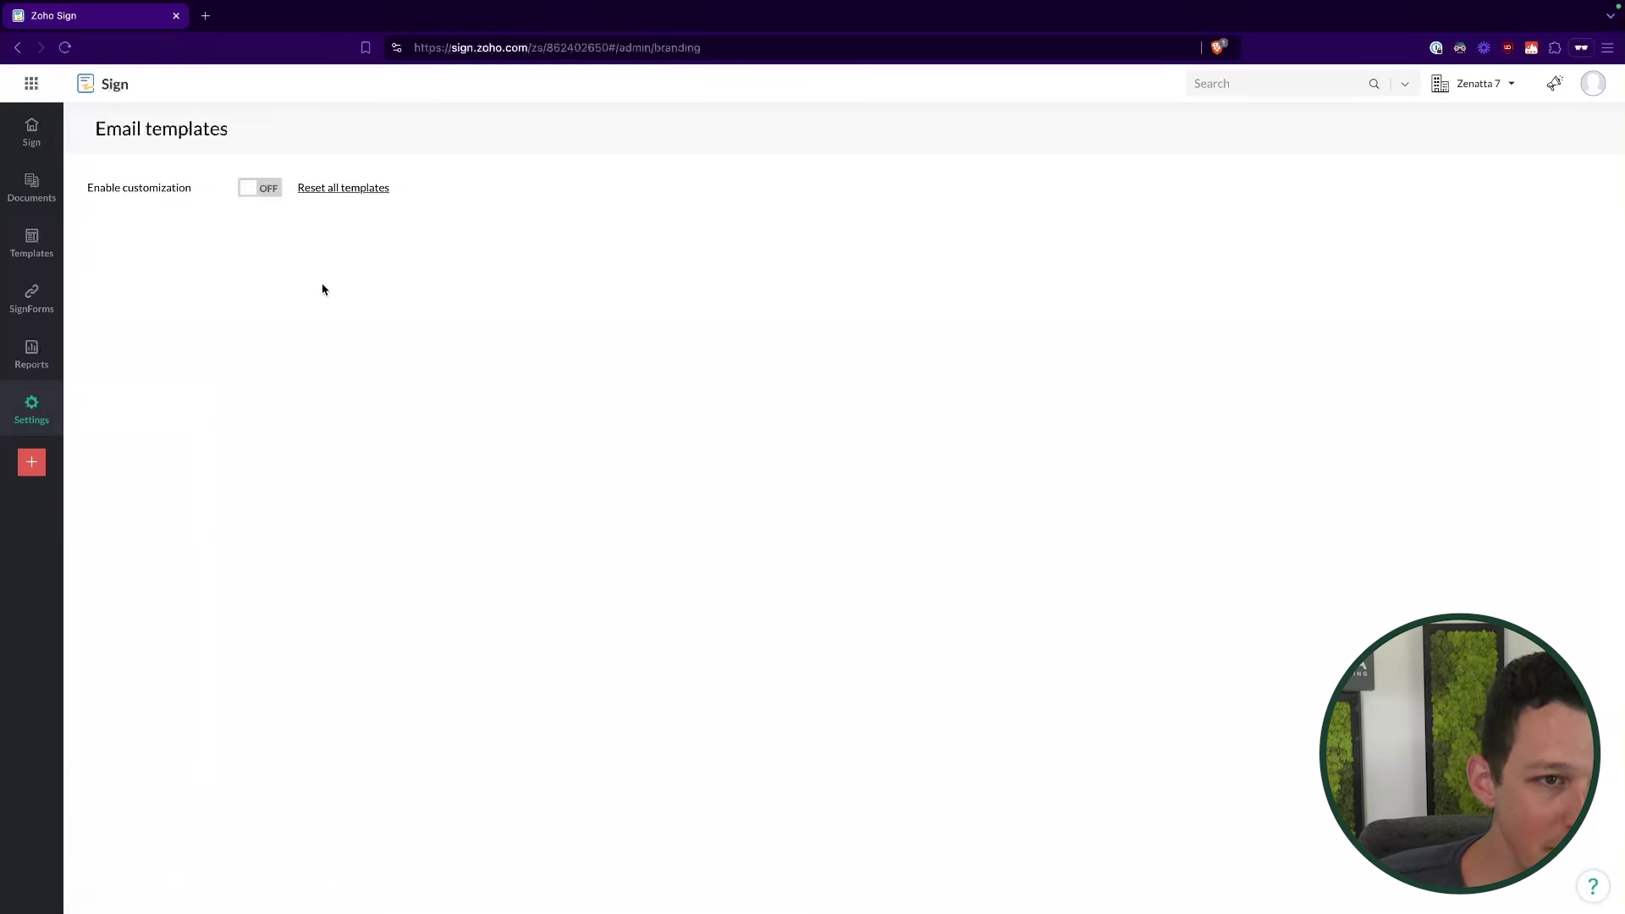
pyautogui.click(258, 191)
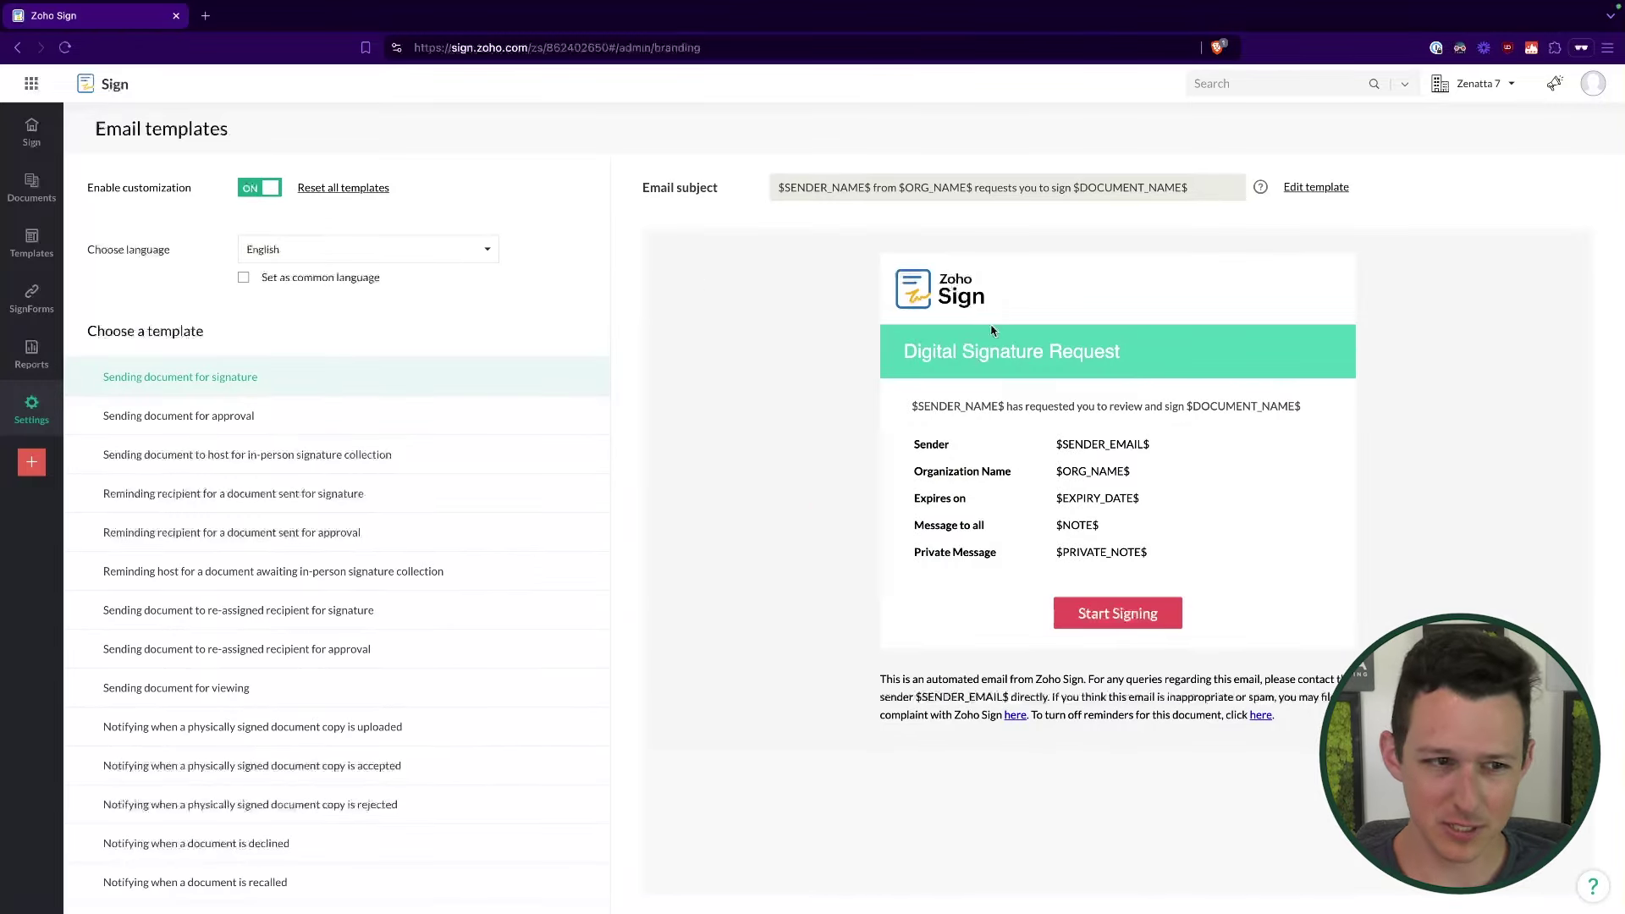
# Step: Give the signature-request email a vivid green header and blank lines after the document name
pyautogui.click(1317, 188)
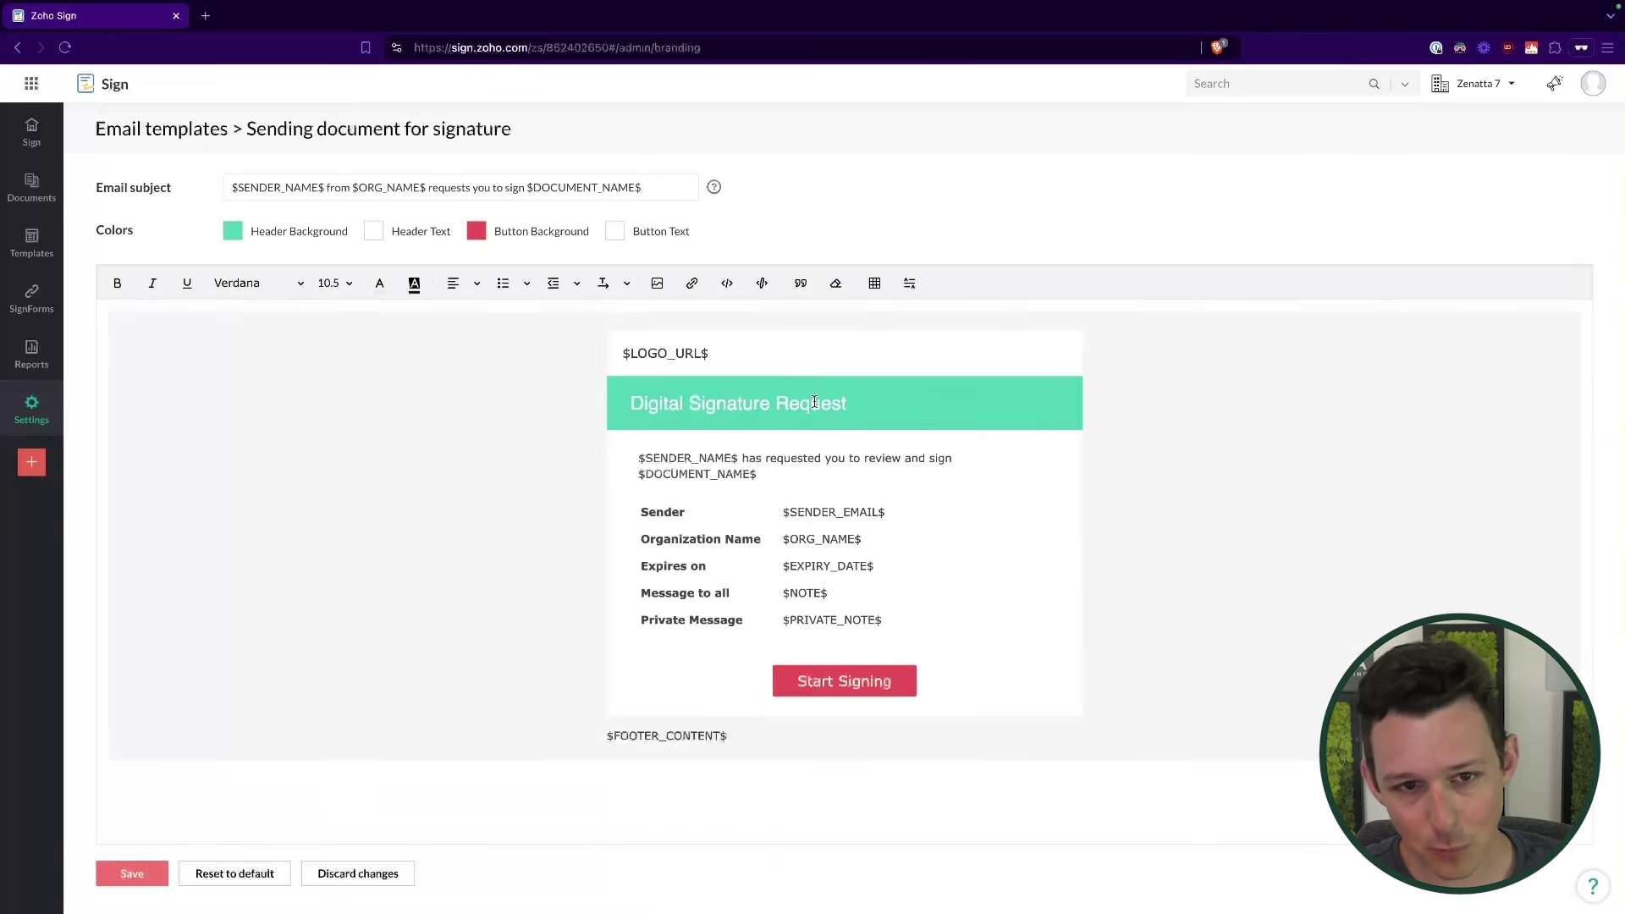
pyautogui.click(232, 230)
pyautogui.click(355, 399)
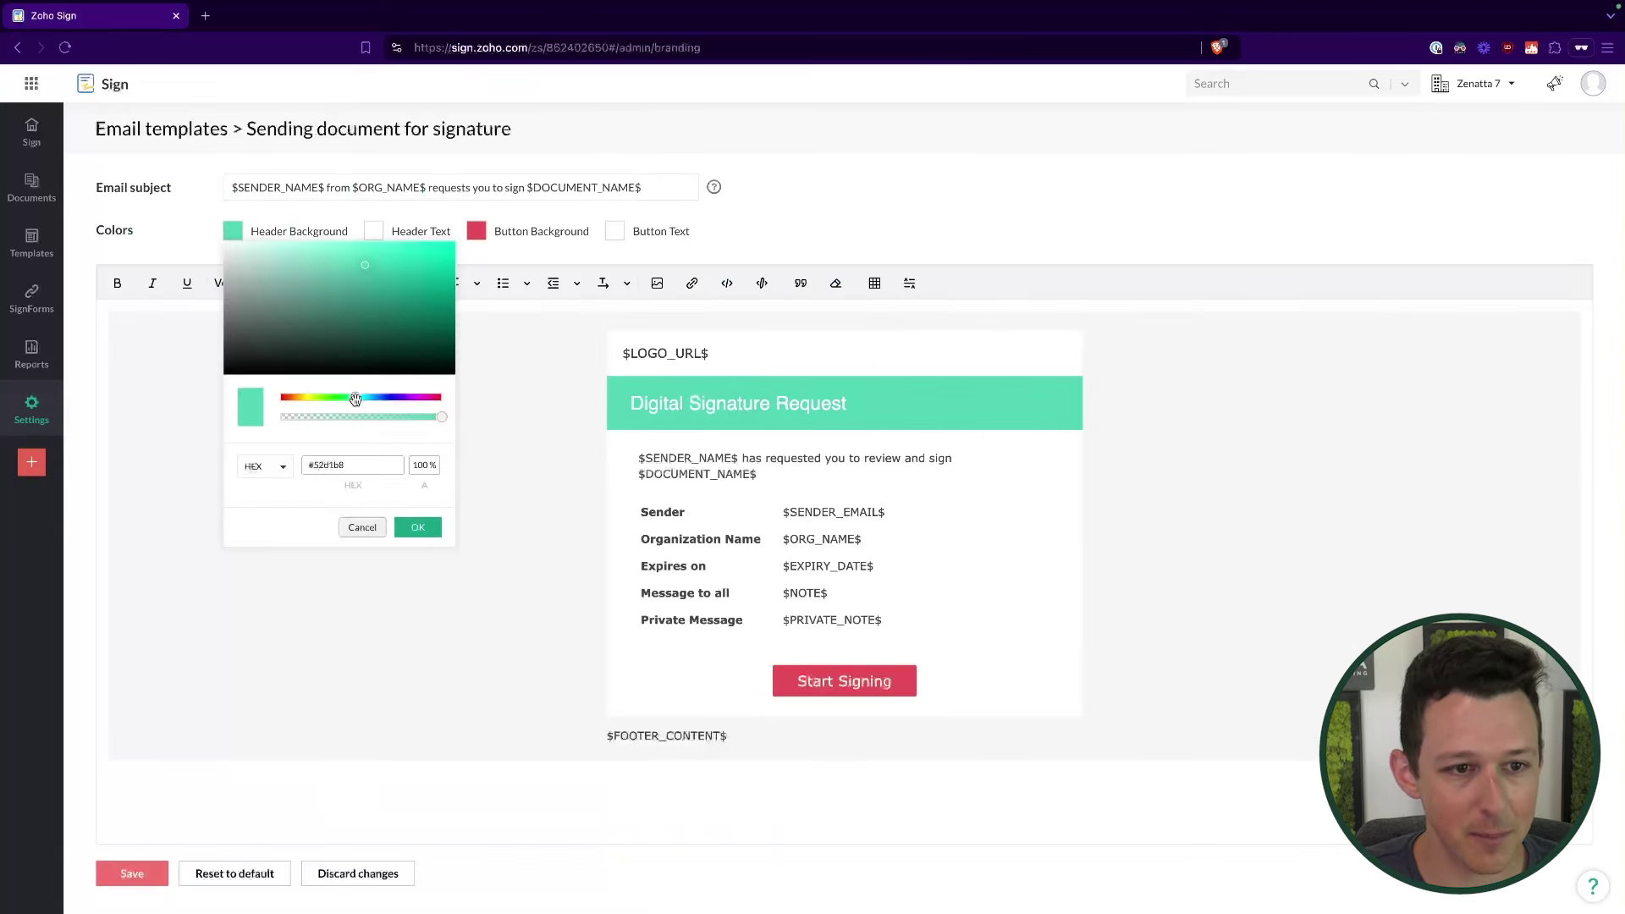
pyautogui.moveTo(356, 399); pyautogui.dragTo(342, 399)
pyautogui.moveTo(365, 265); pyautogui.dragTo(449, 283)
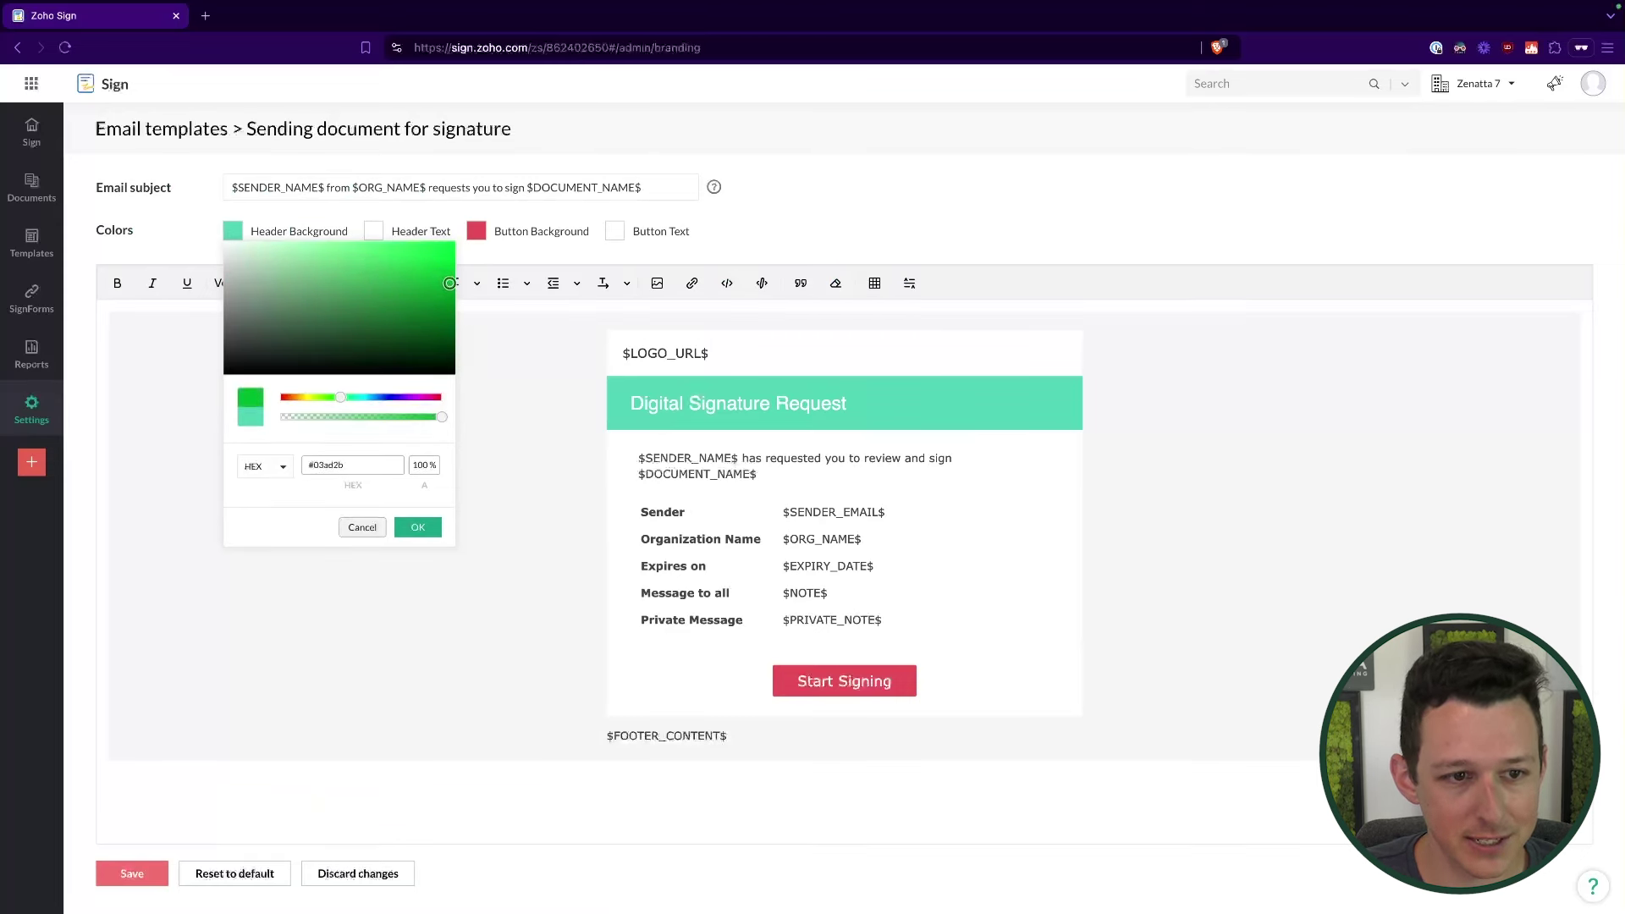
pyautogui.click(418, 527)
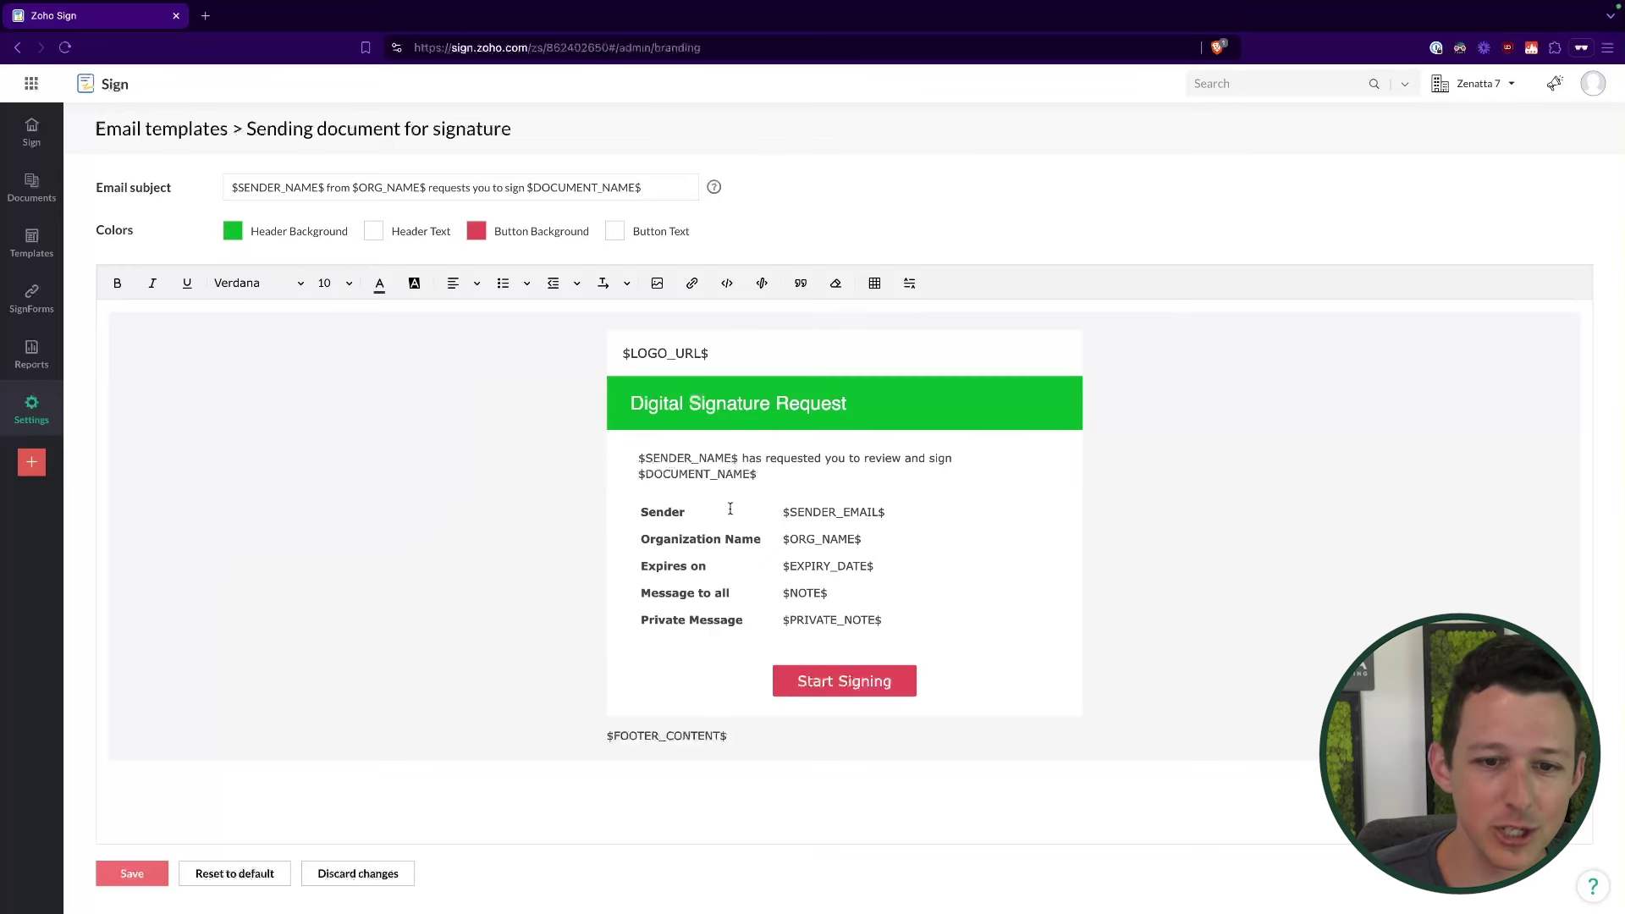
pyautogui.click(809, 484)
pyautogui.press('Return')
pyautogui.press('Return')
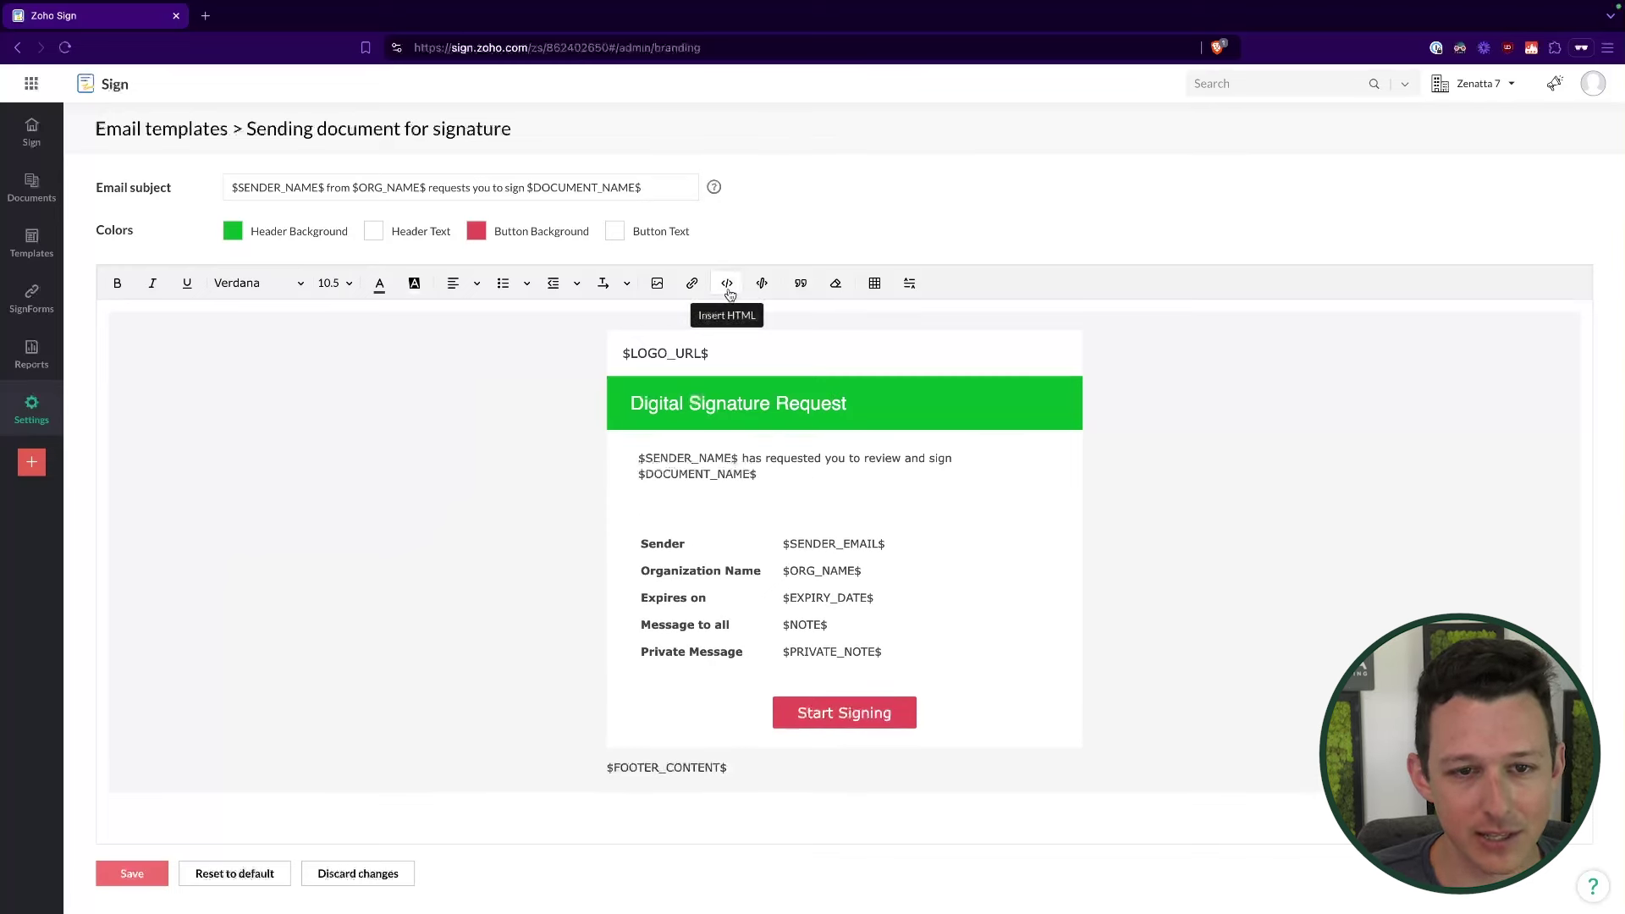
pyautogui.moveTo(716, 193)
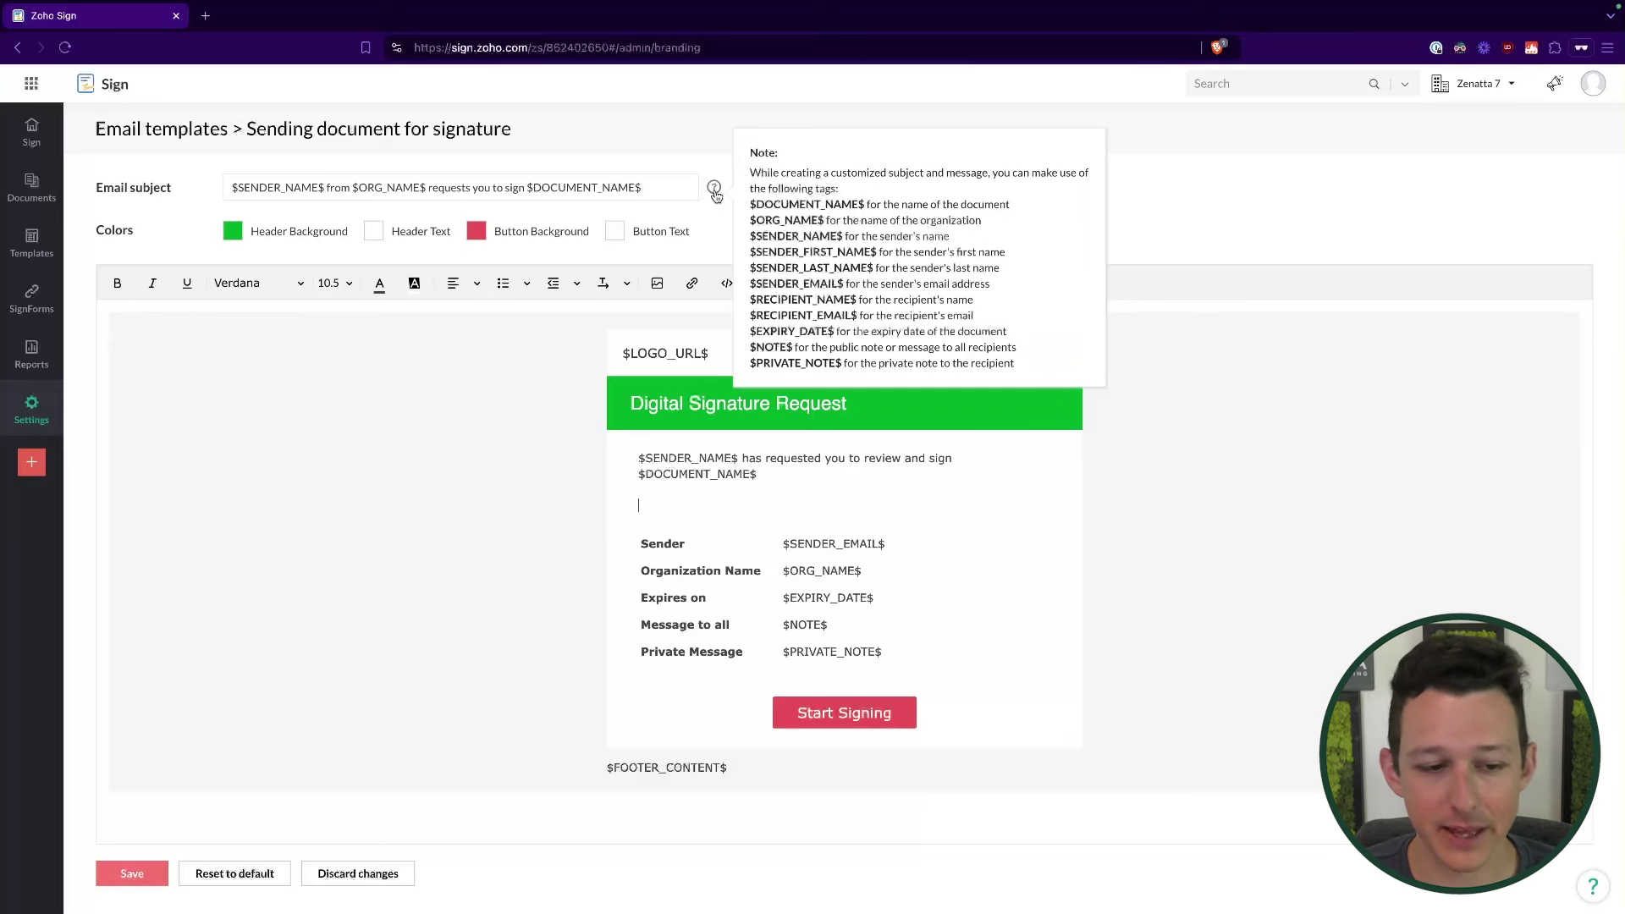
# Step: In Developer settings, start a new webhook and focus its callback URL field
pyautogui.click(32, 406)
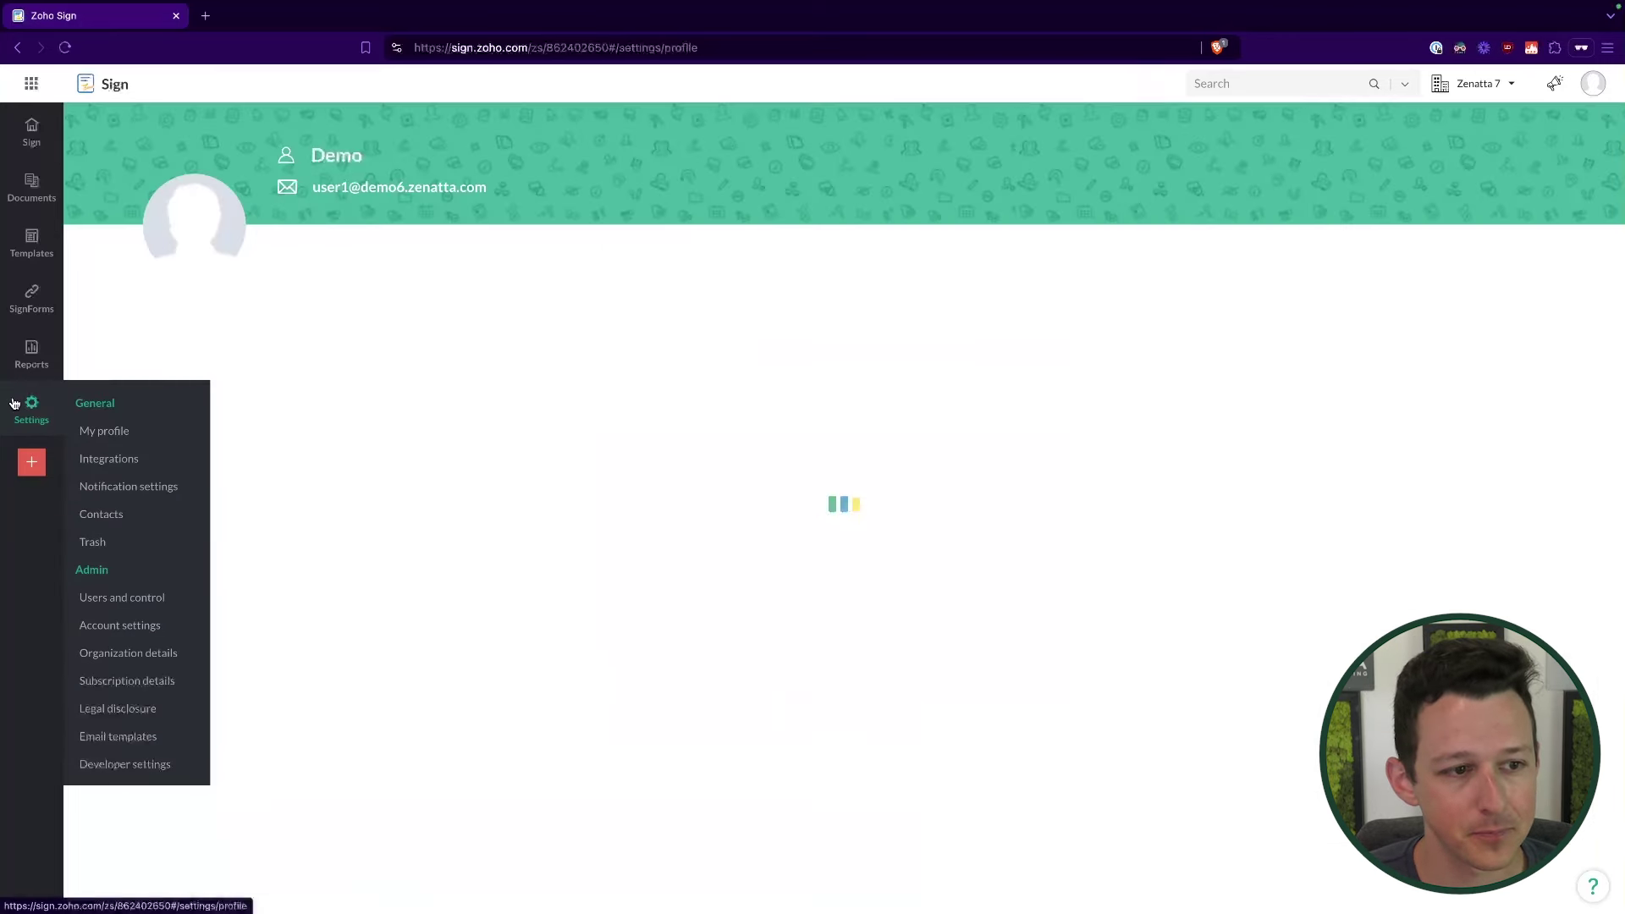
pyautogui.click(122, 767)
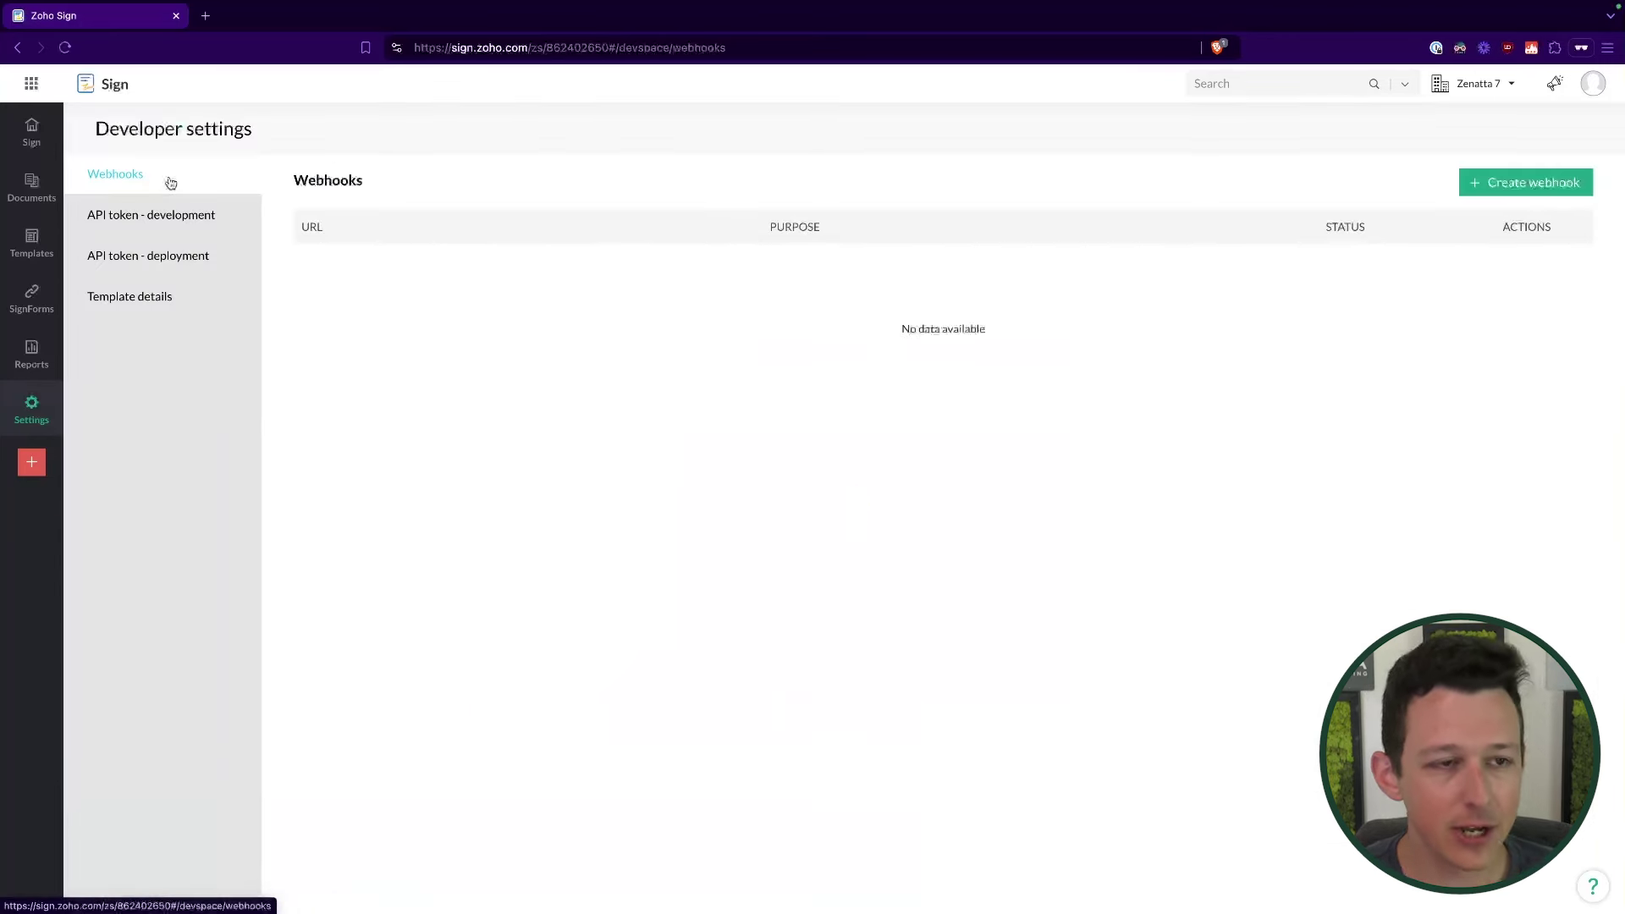
pyautogui.click(1508, 176)
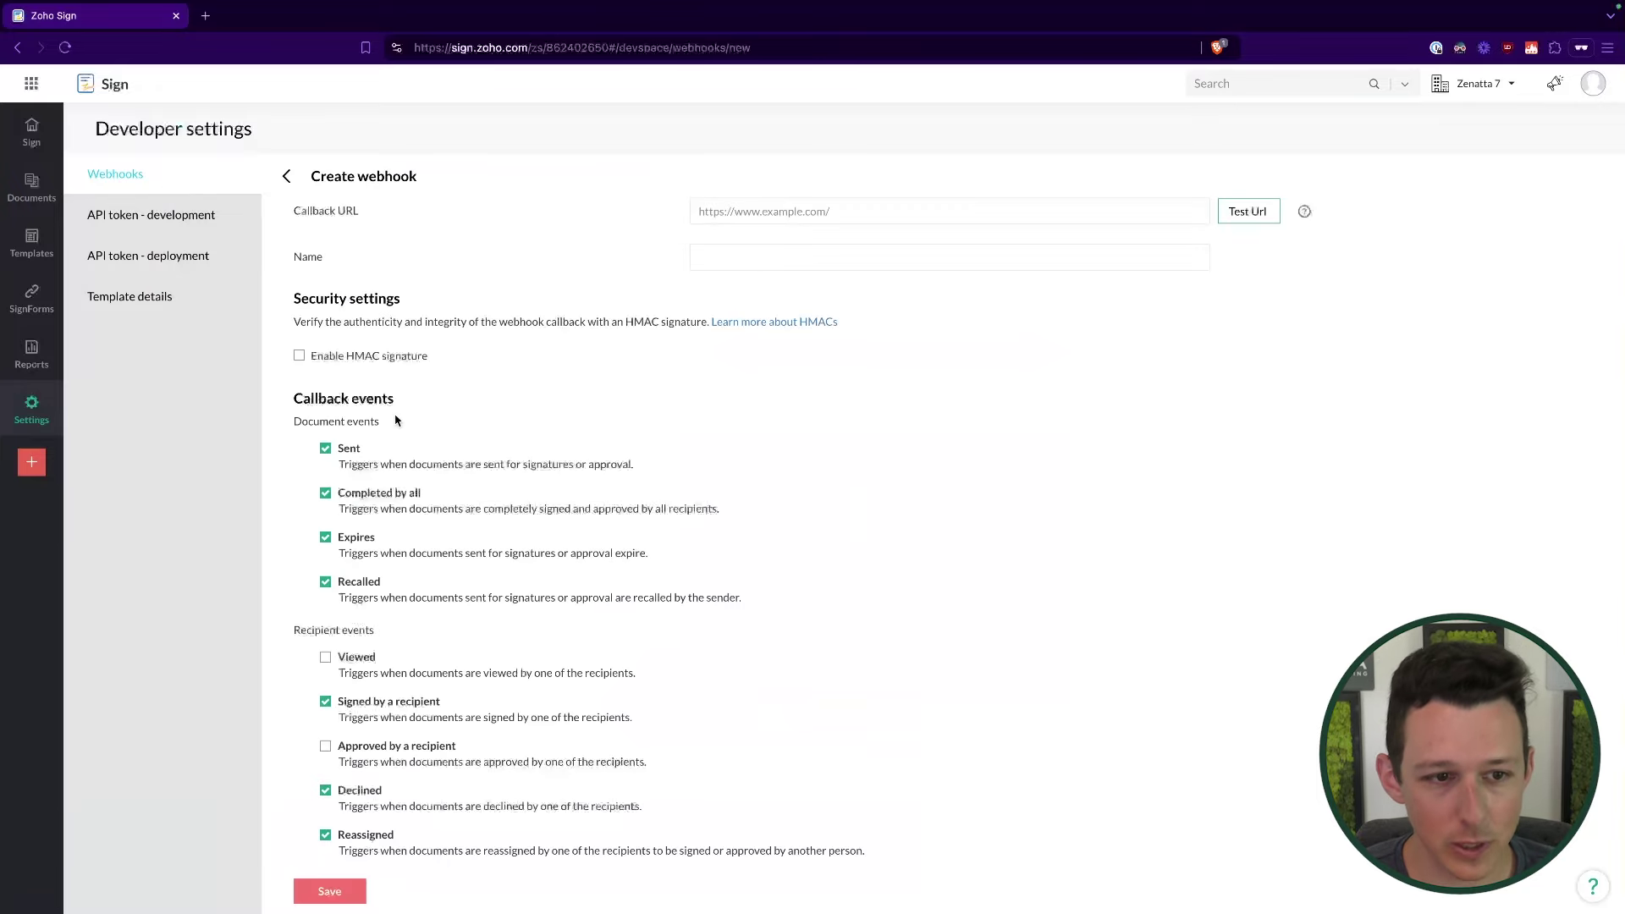
pyautogui.scroll(-1, 382, 434)
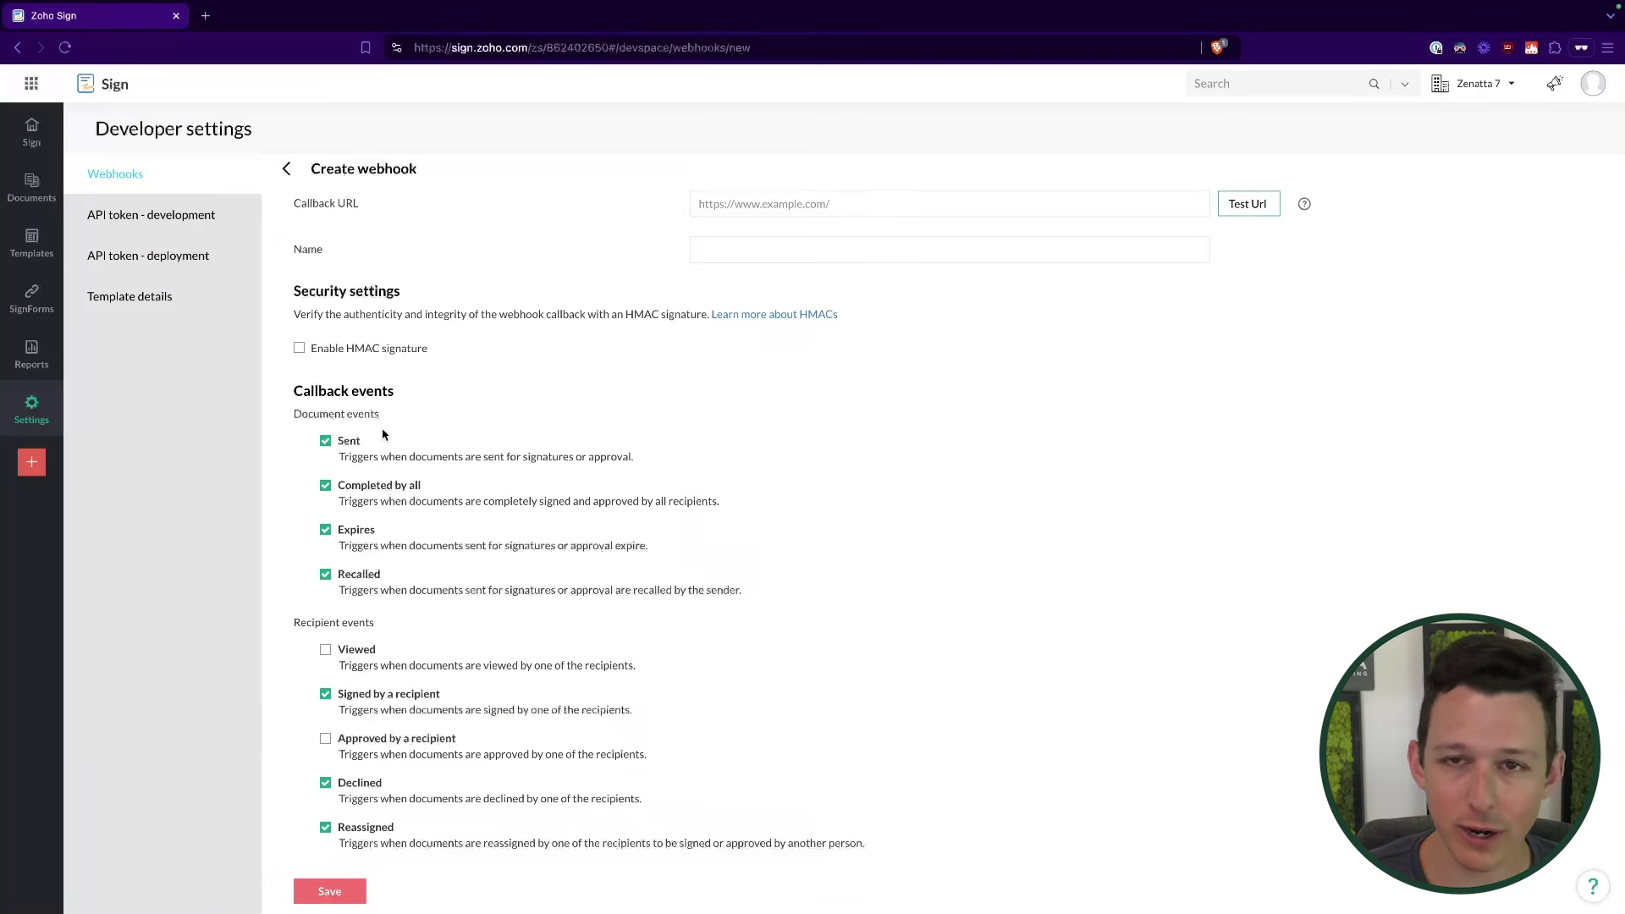
pyautogui.click(790, 193)
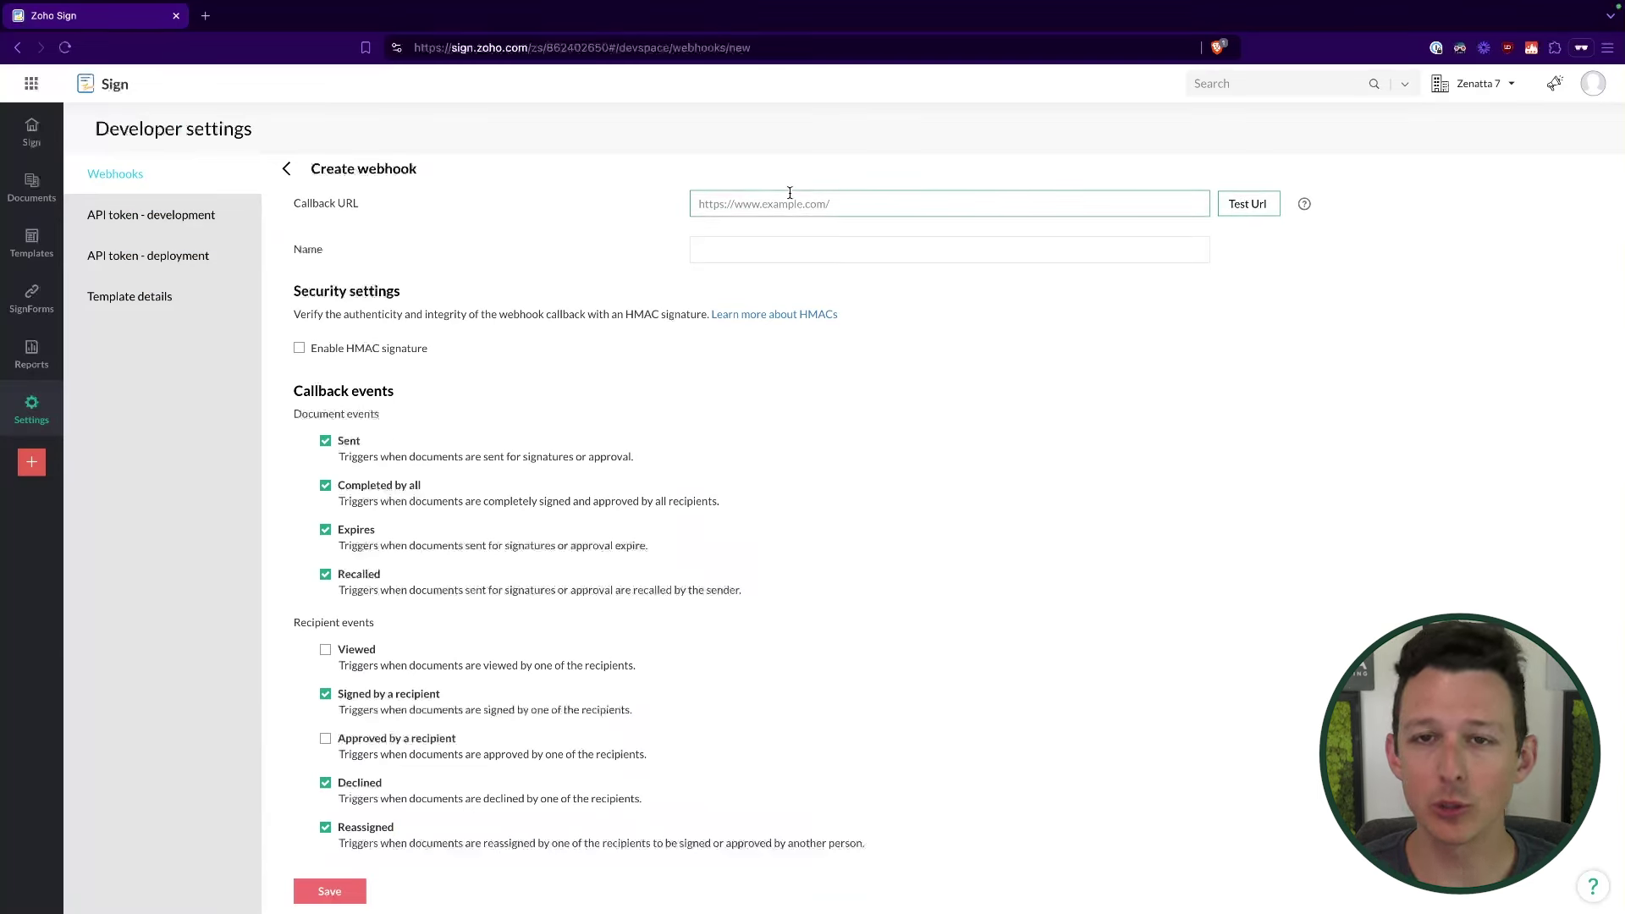
# Step: Switch between the development and deployment API token pages
pyautogui.click(149, 230)
pyautogui.click(146, 252)
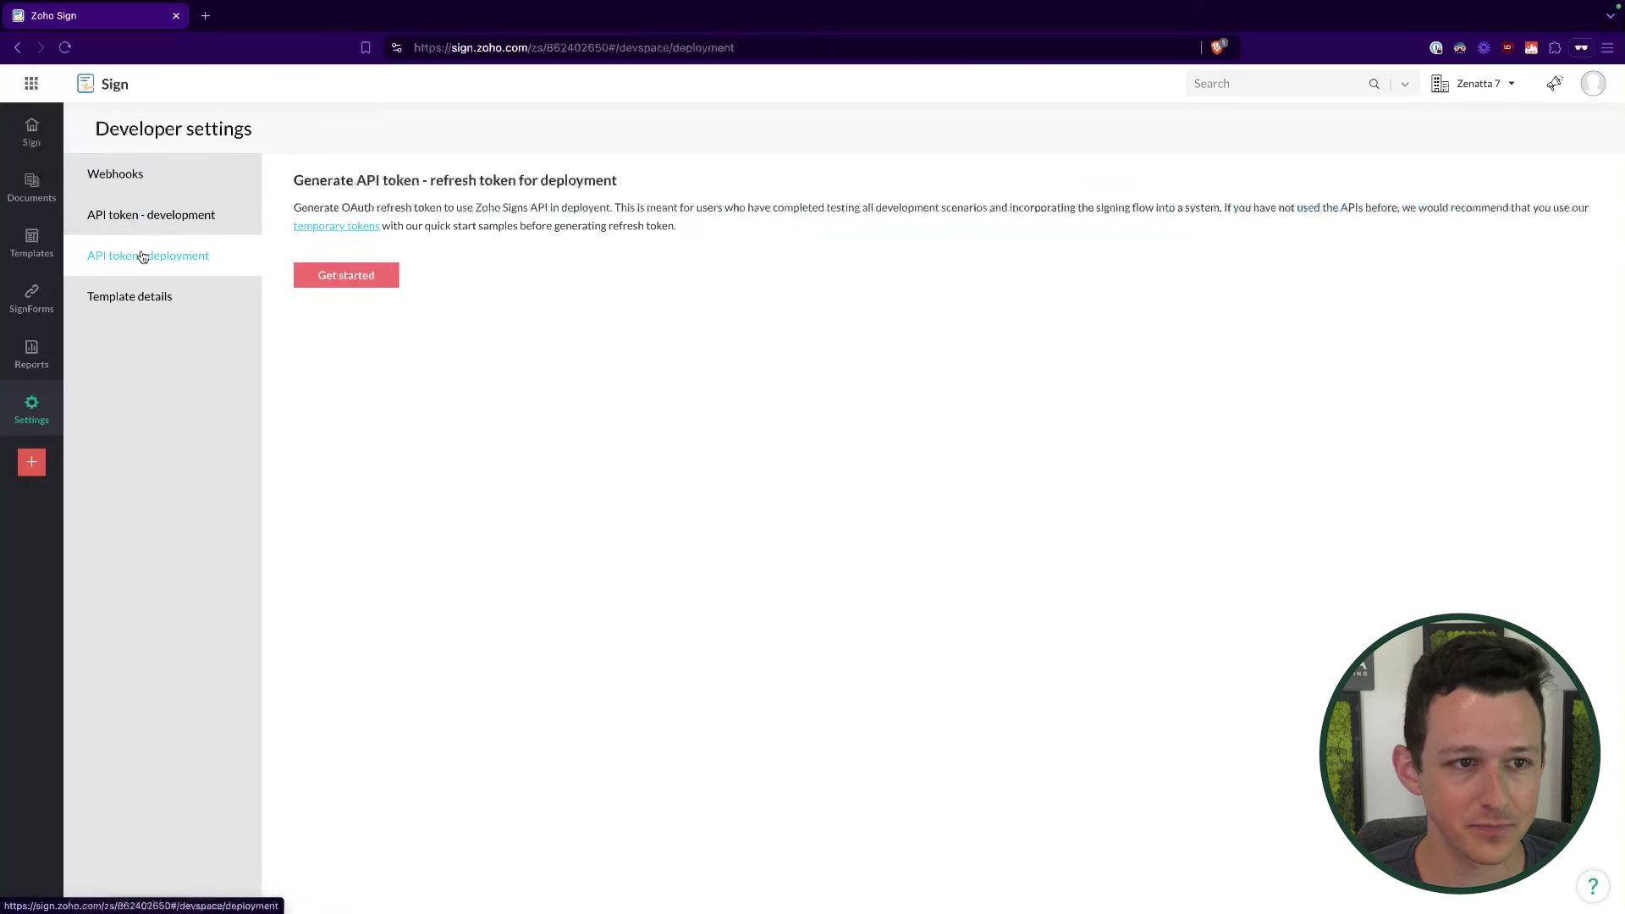
pyautogui.click(153, 216)
pyautogui.click(183, 262)
pyautogui.click(185, 220)
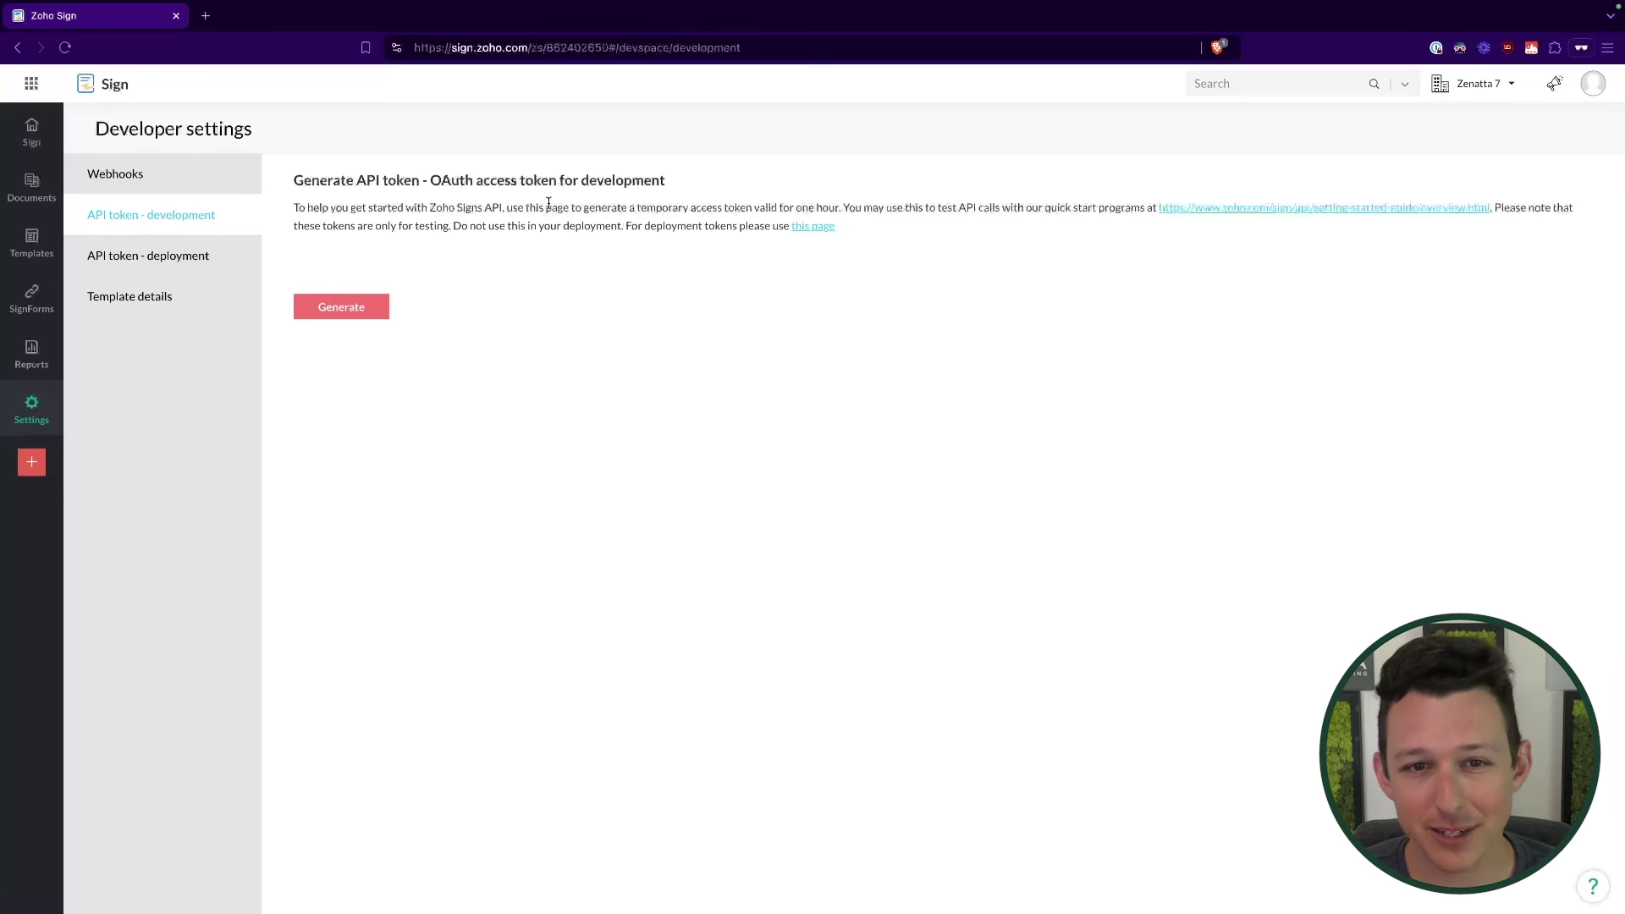
pyautogui.click(181, 256)
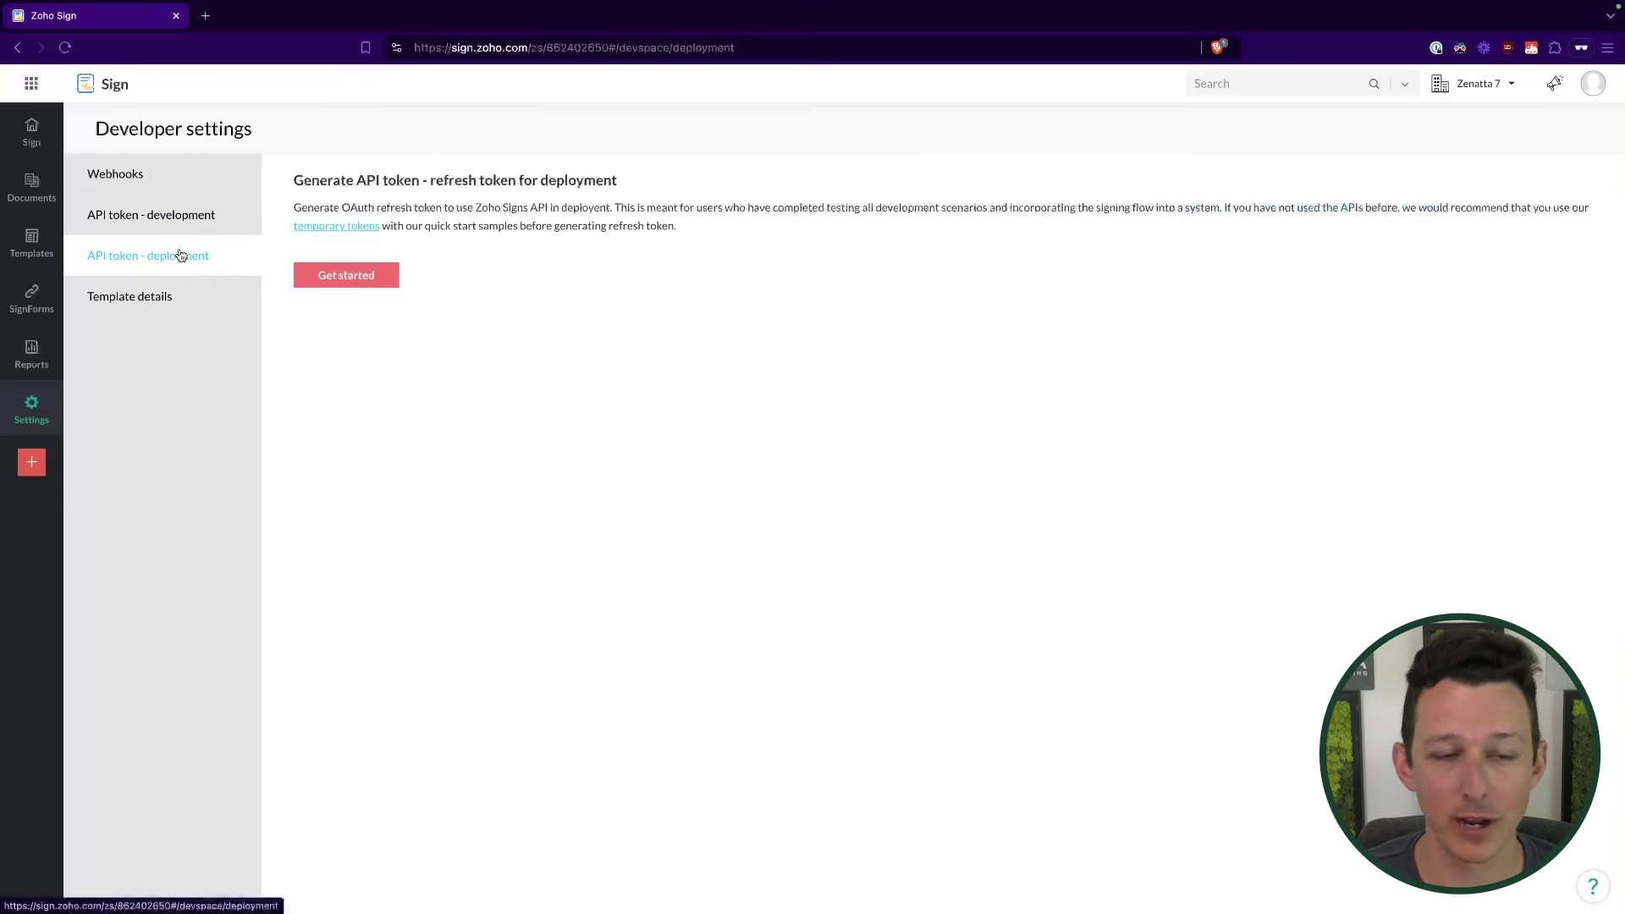
# Step: Show the API call and JSON data for the Example Contract - PF template
pyautogui.click(162, 297)
pyautogui.click(598, 245)
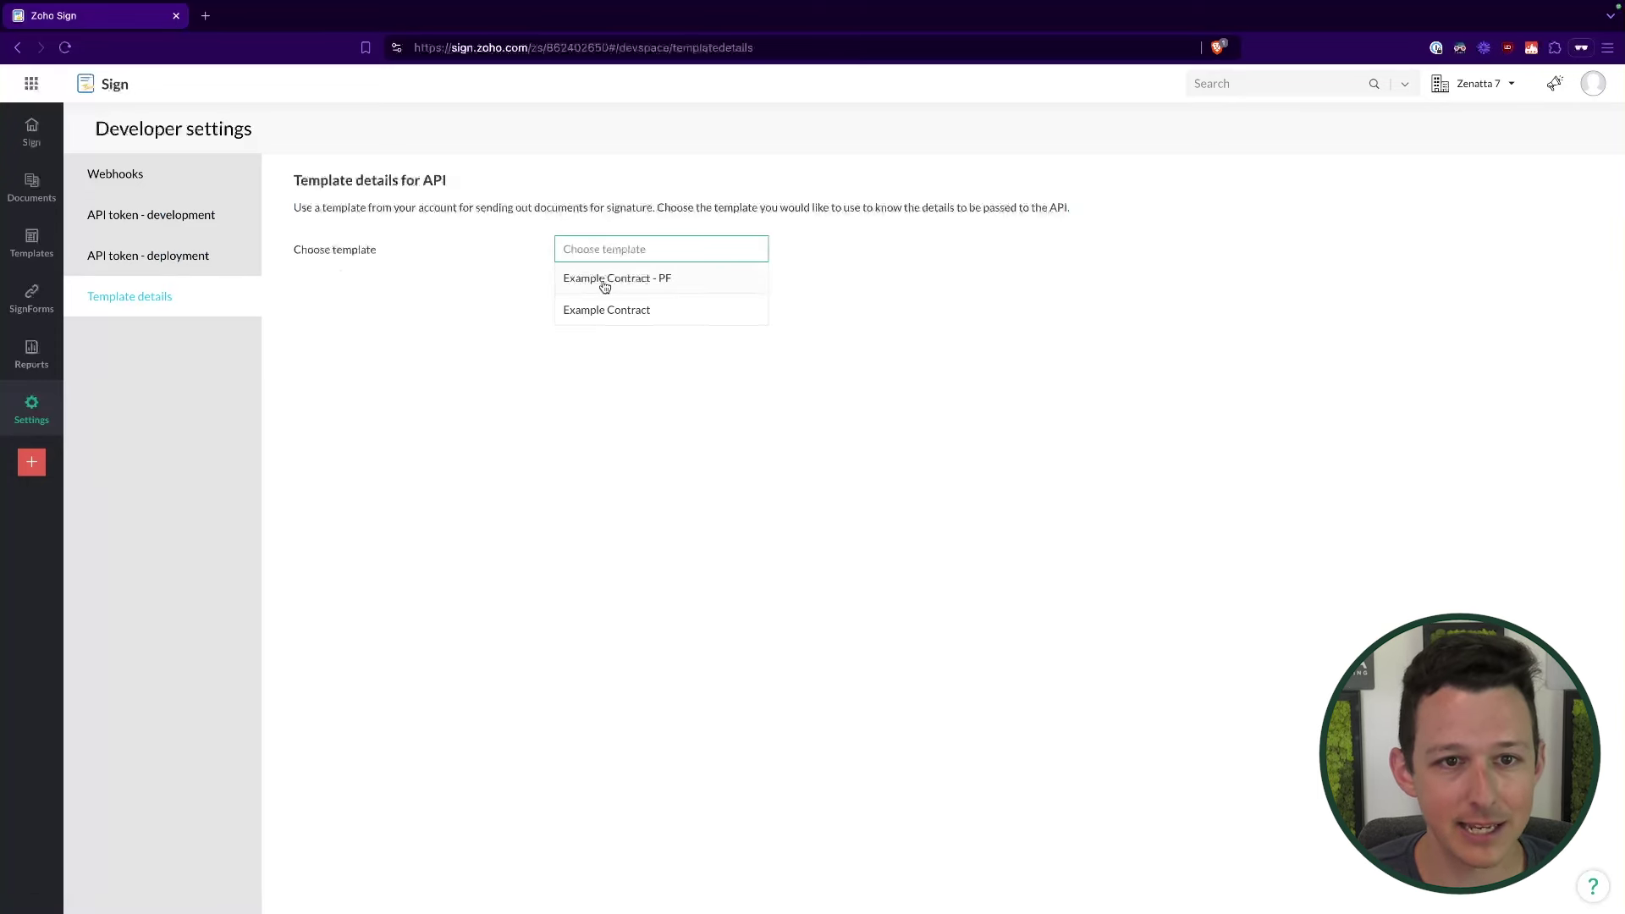
pyautogui.click(605, 281)
pyautogui.scroll(-5, 478, 512)
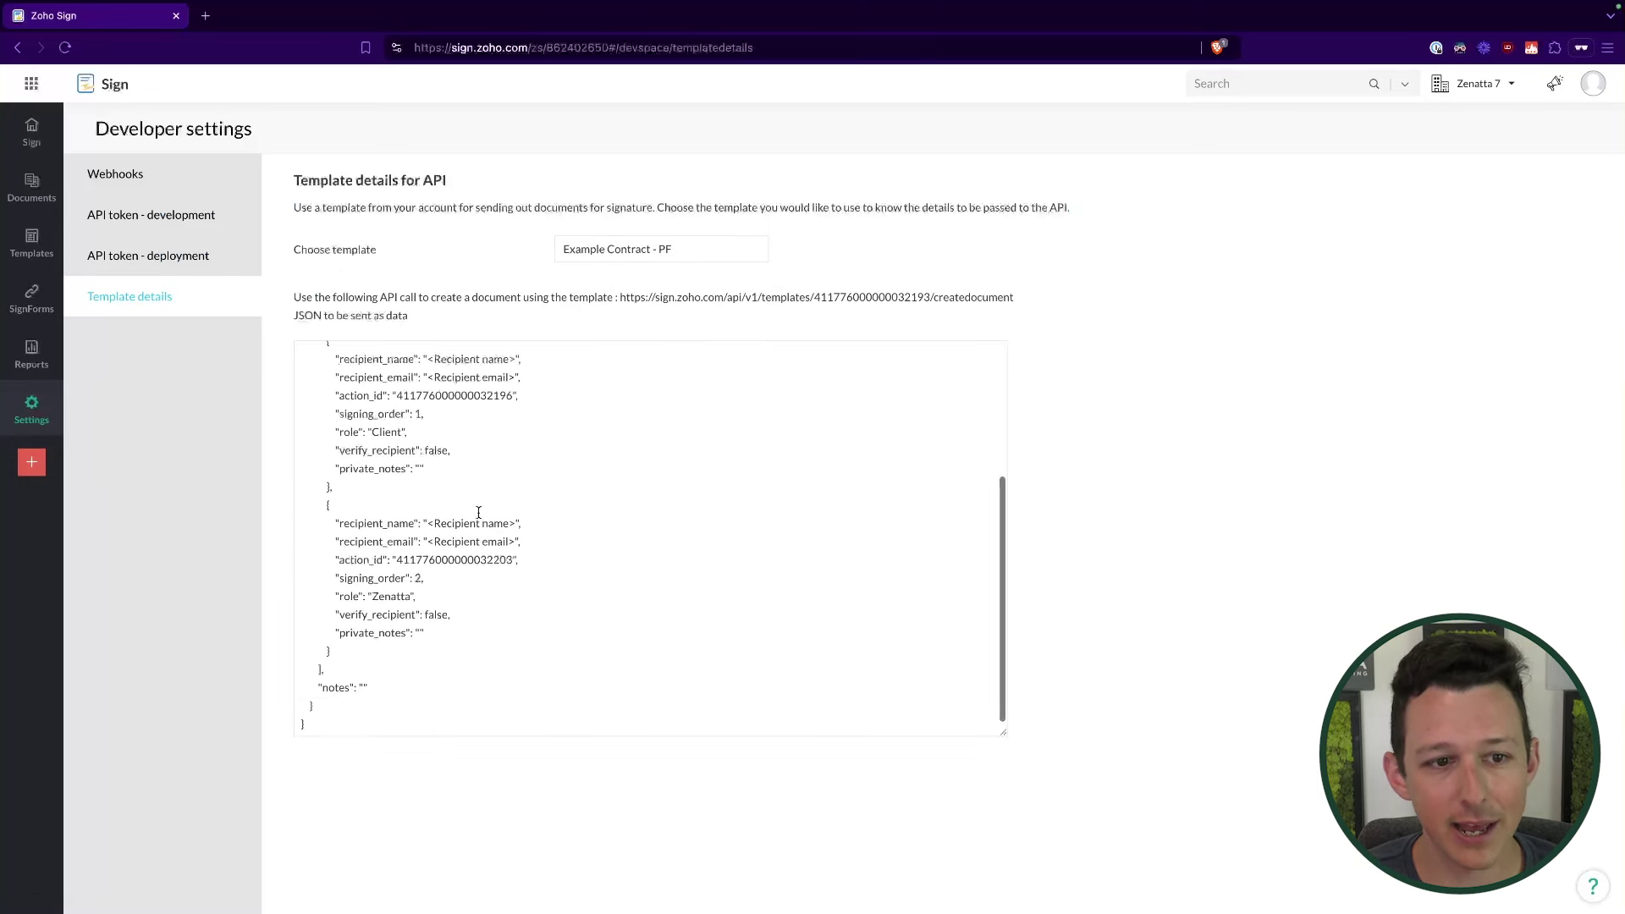
pyautogui.scroll(5, 479, 512)
pyautogui.moveTo(300, 352); pyautogui.dragTo(581, 769)
pyautogui.click(605, 654)
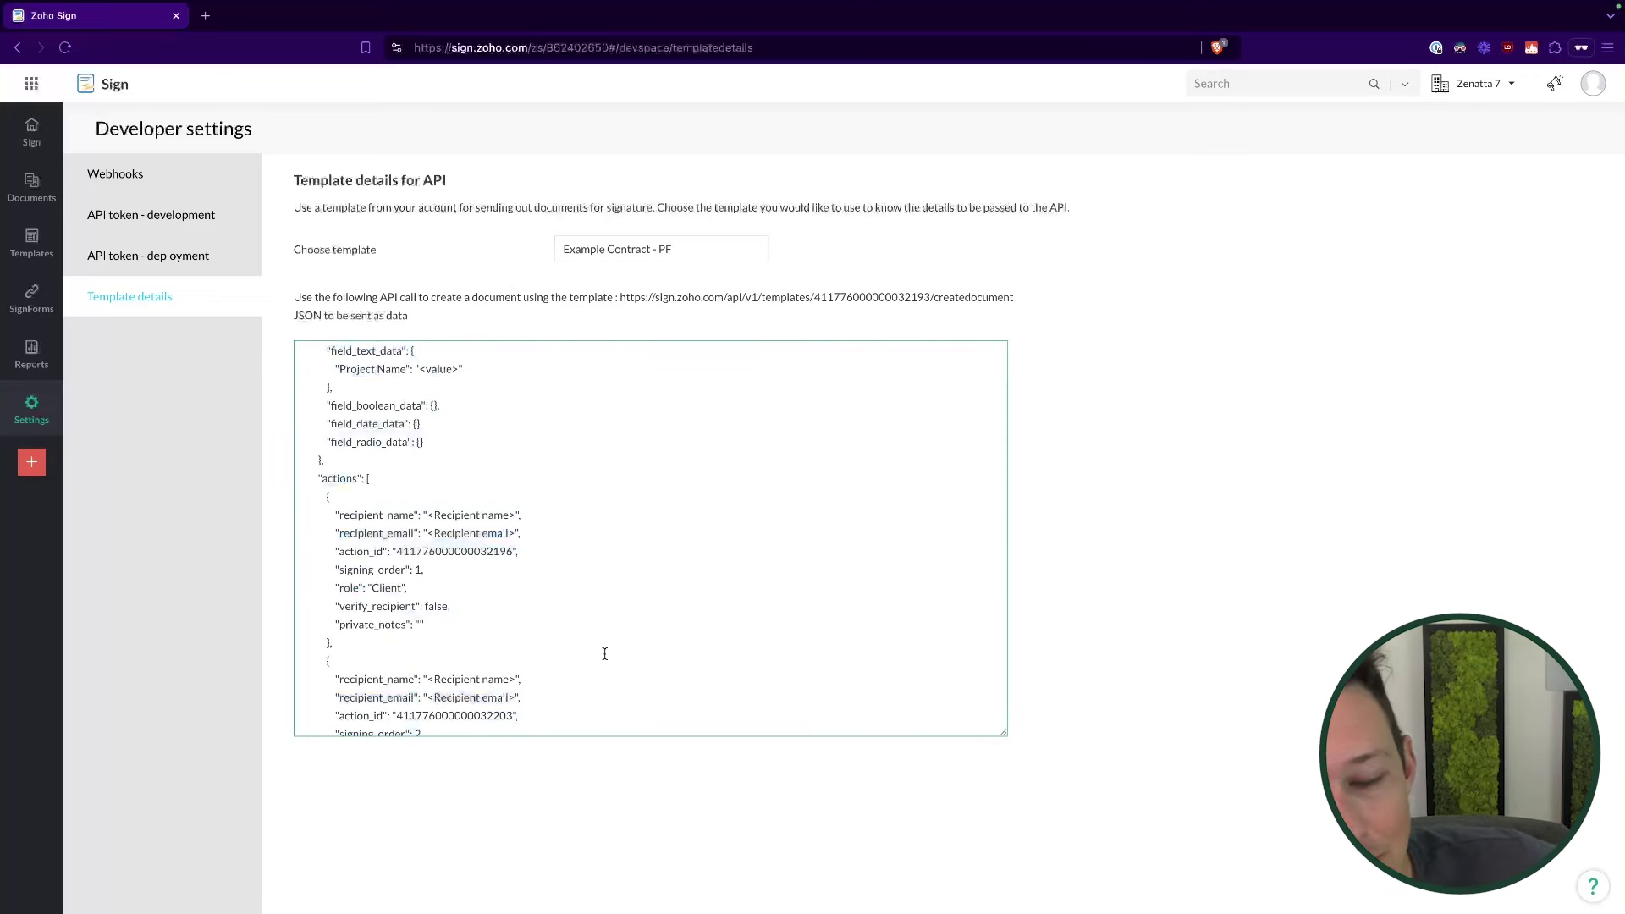
pyautogui.scroll(-3, 605, 655)
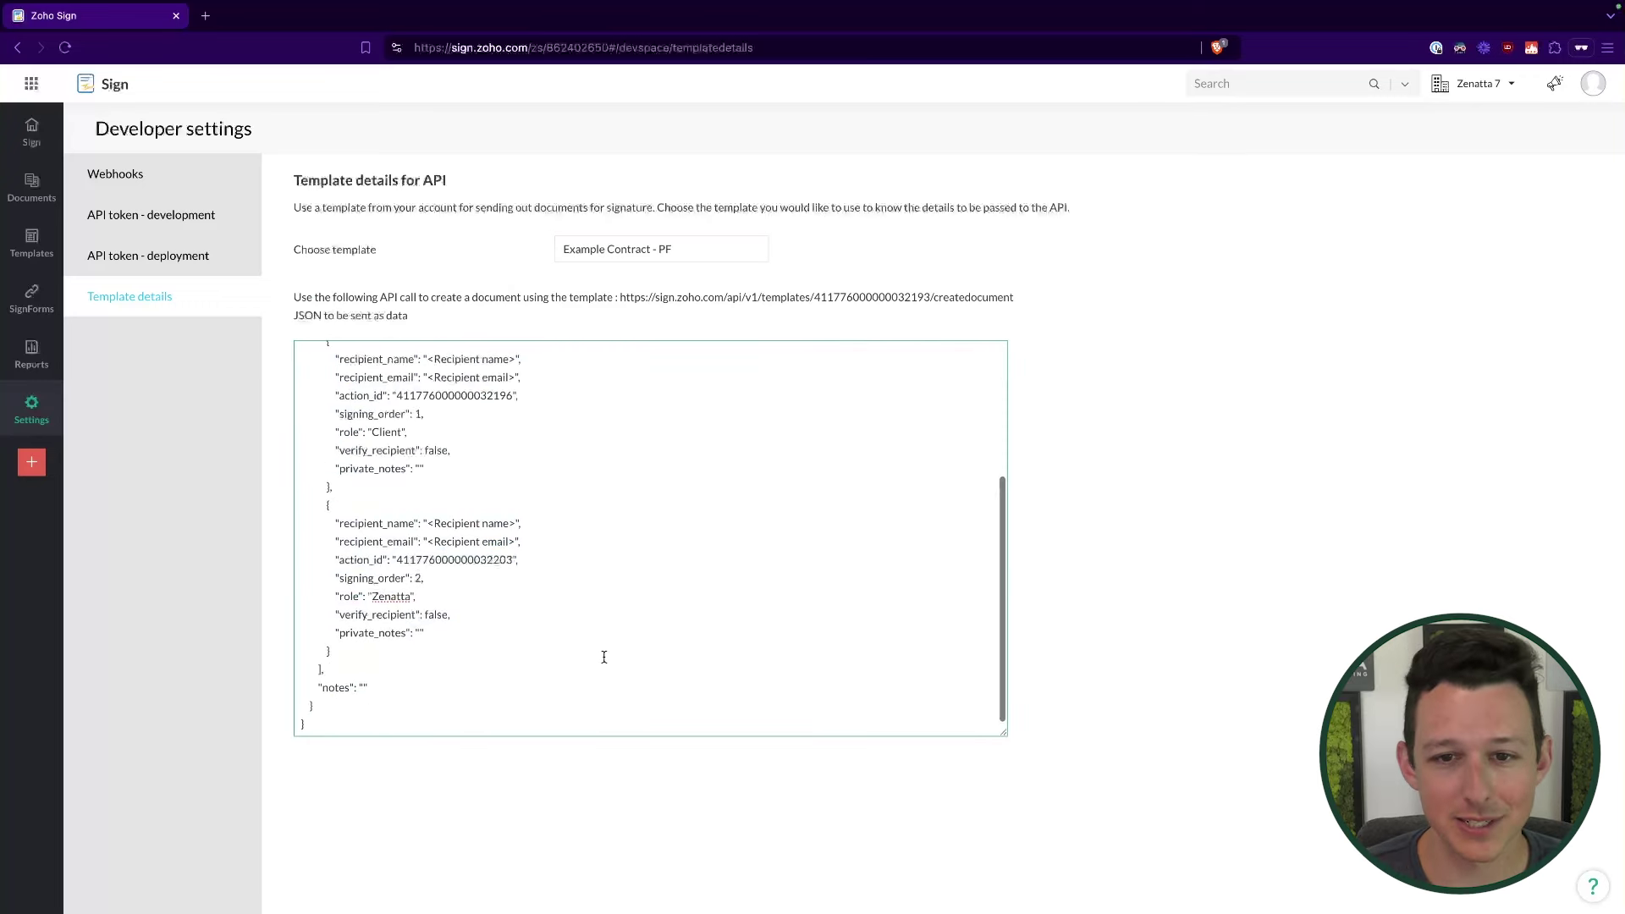
pyautogui.tripleClick(519, 687)
pyautogui.click(545, 470)
pyautogui.scroll(3, 545, 470)
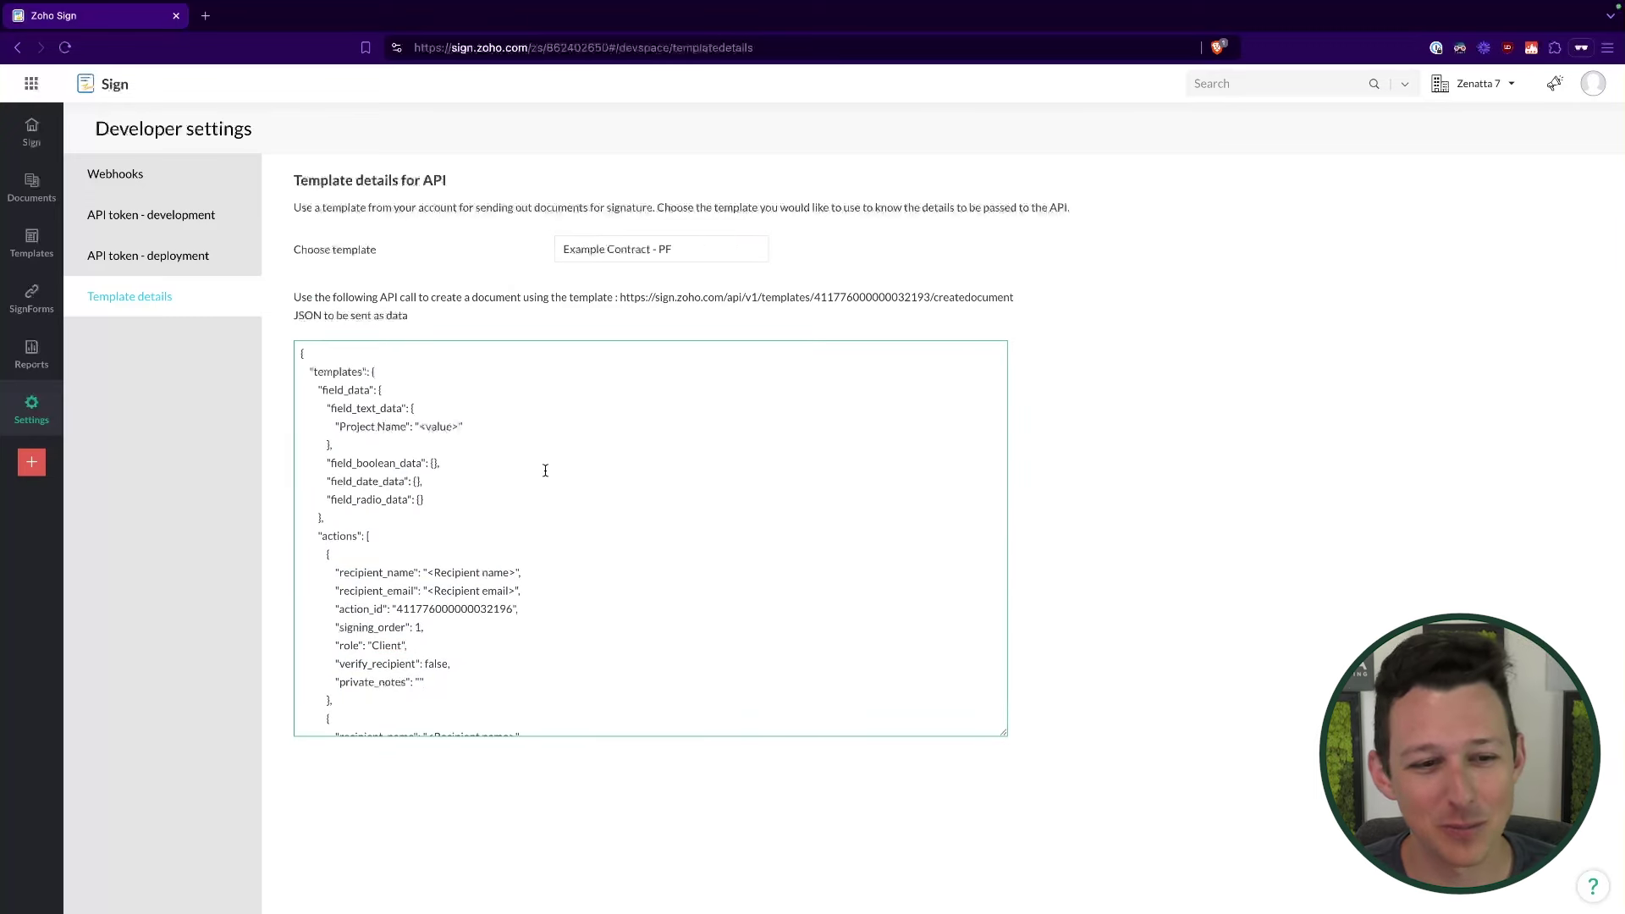
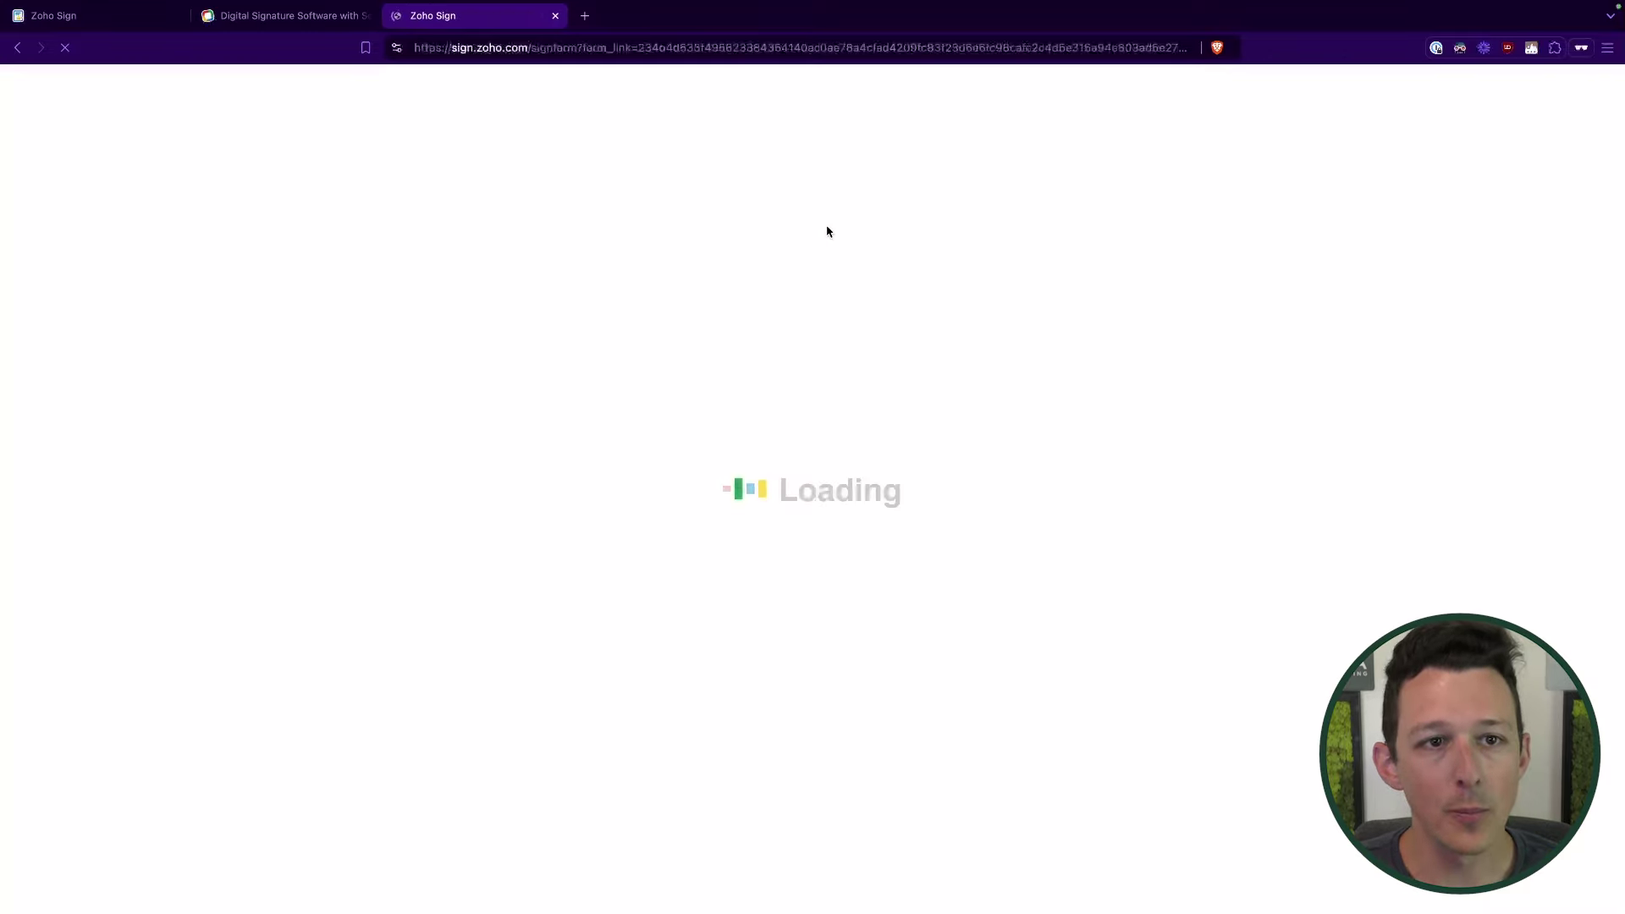
# Step: Fill in the signer's name and e-mail on the SignForm and start signing
pyautogui.click(790, 289)
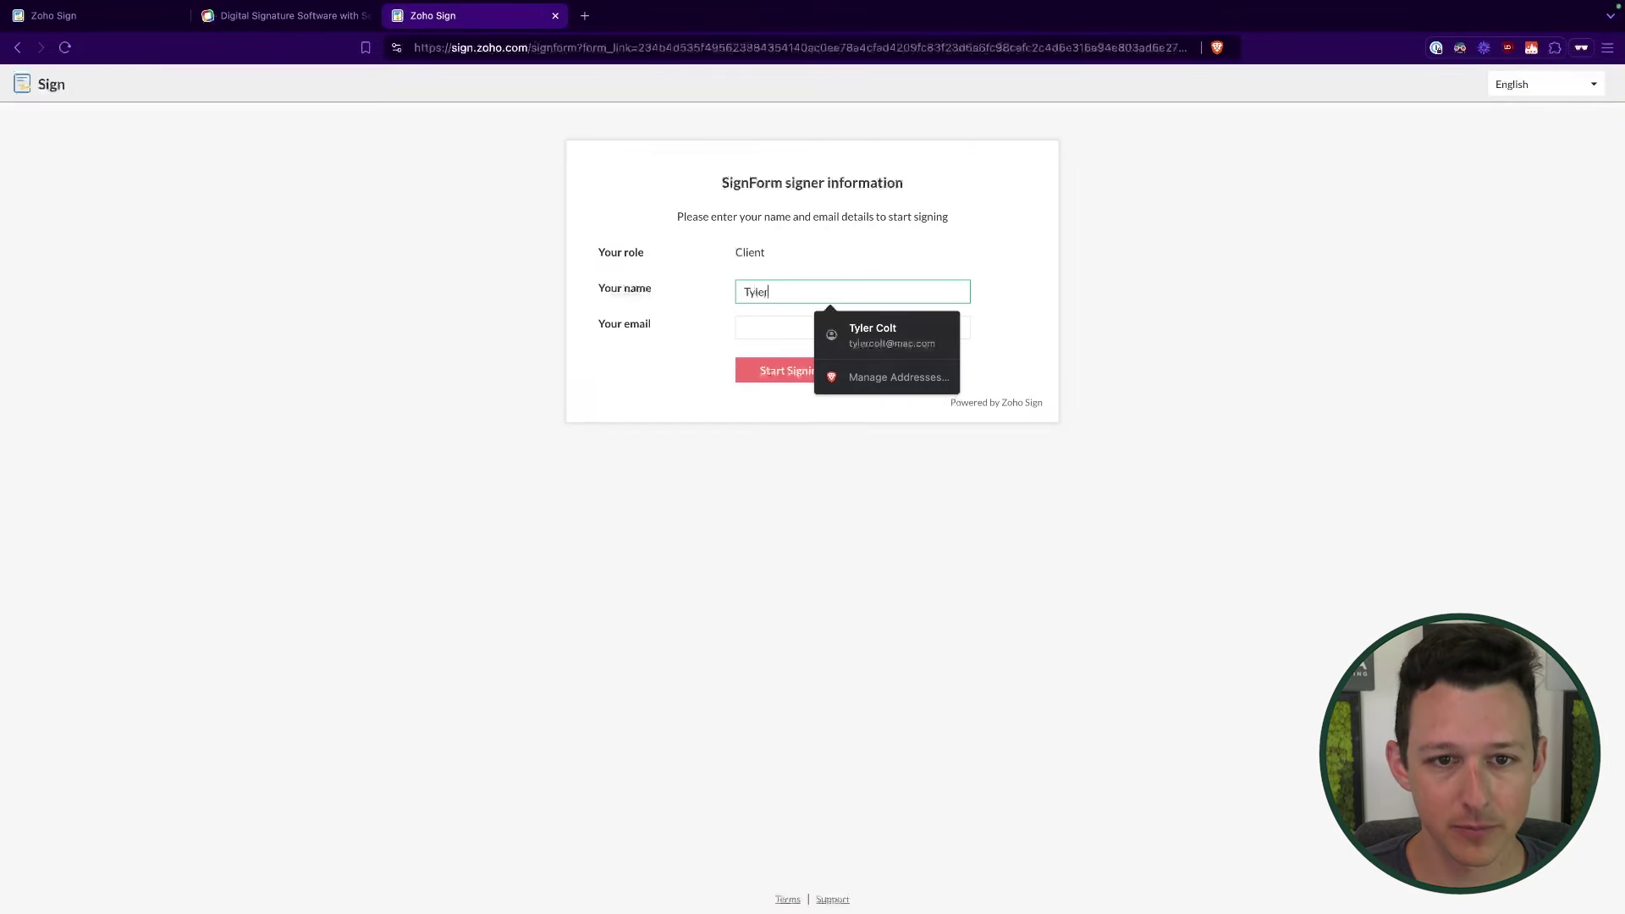
pyautogui.click(788, 324)
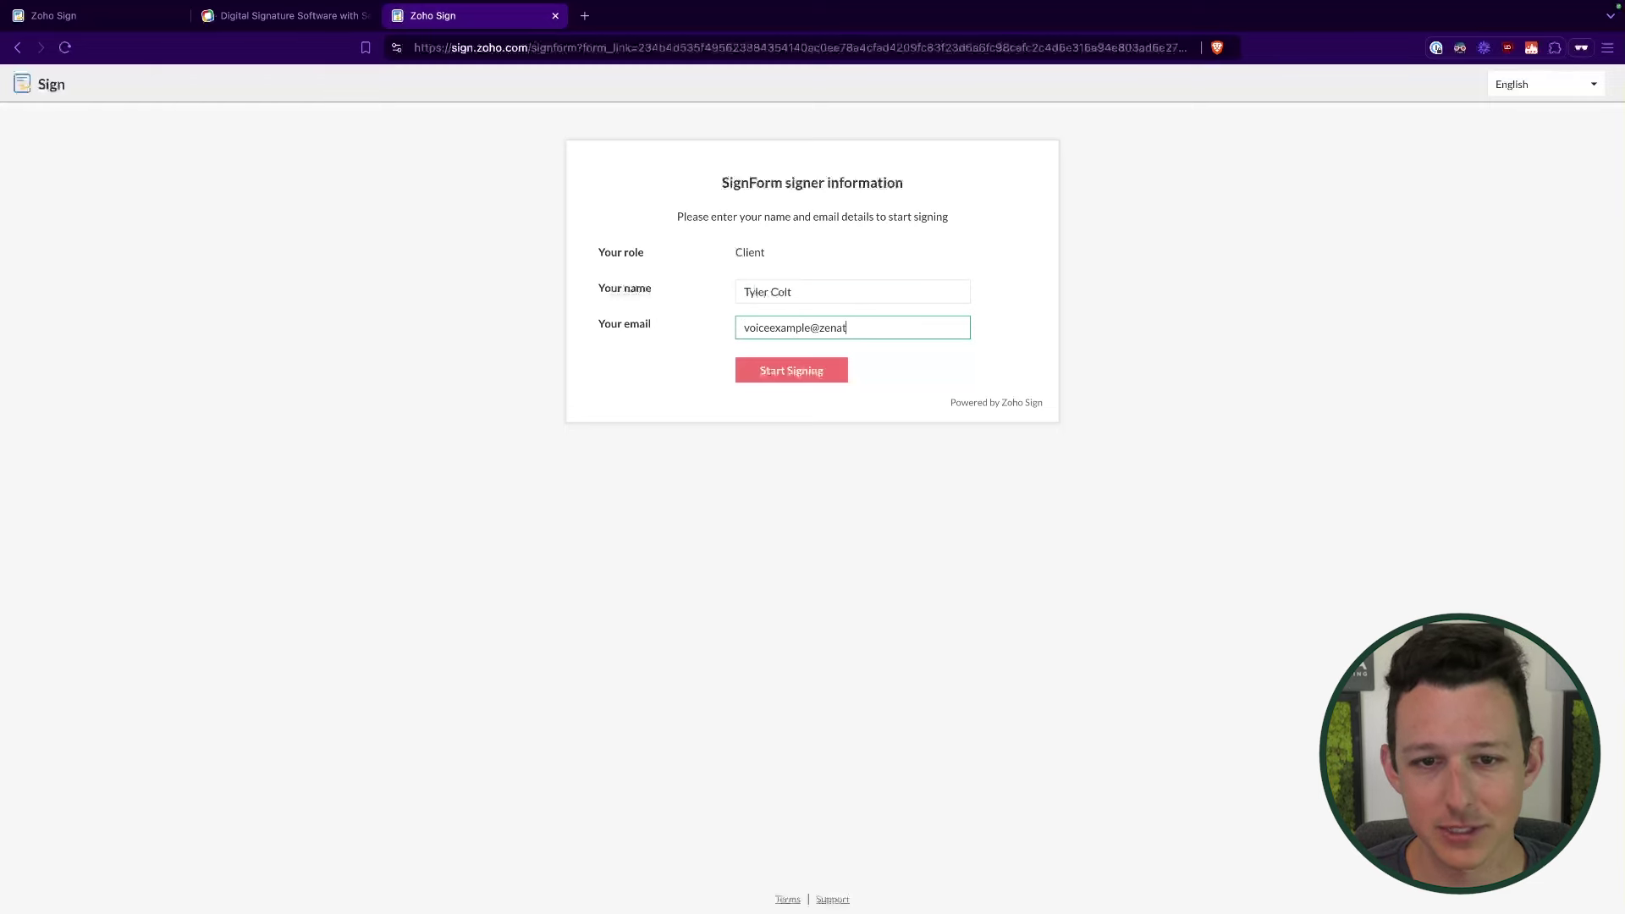
pyautogui.click(771, 372)
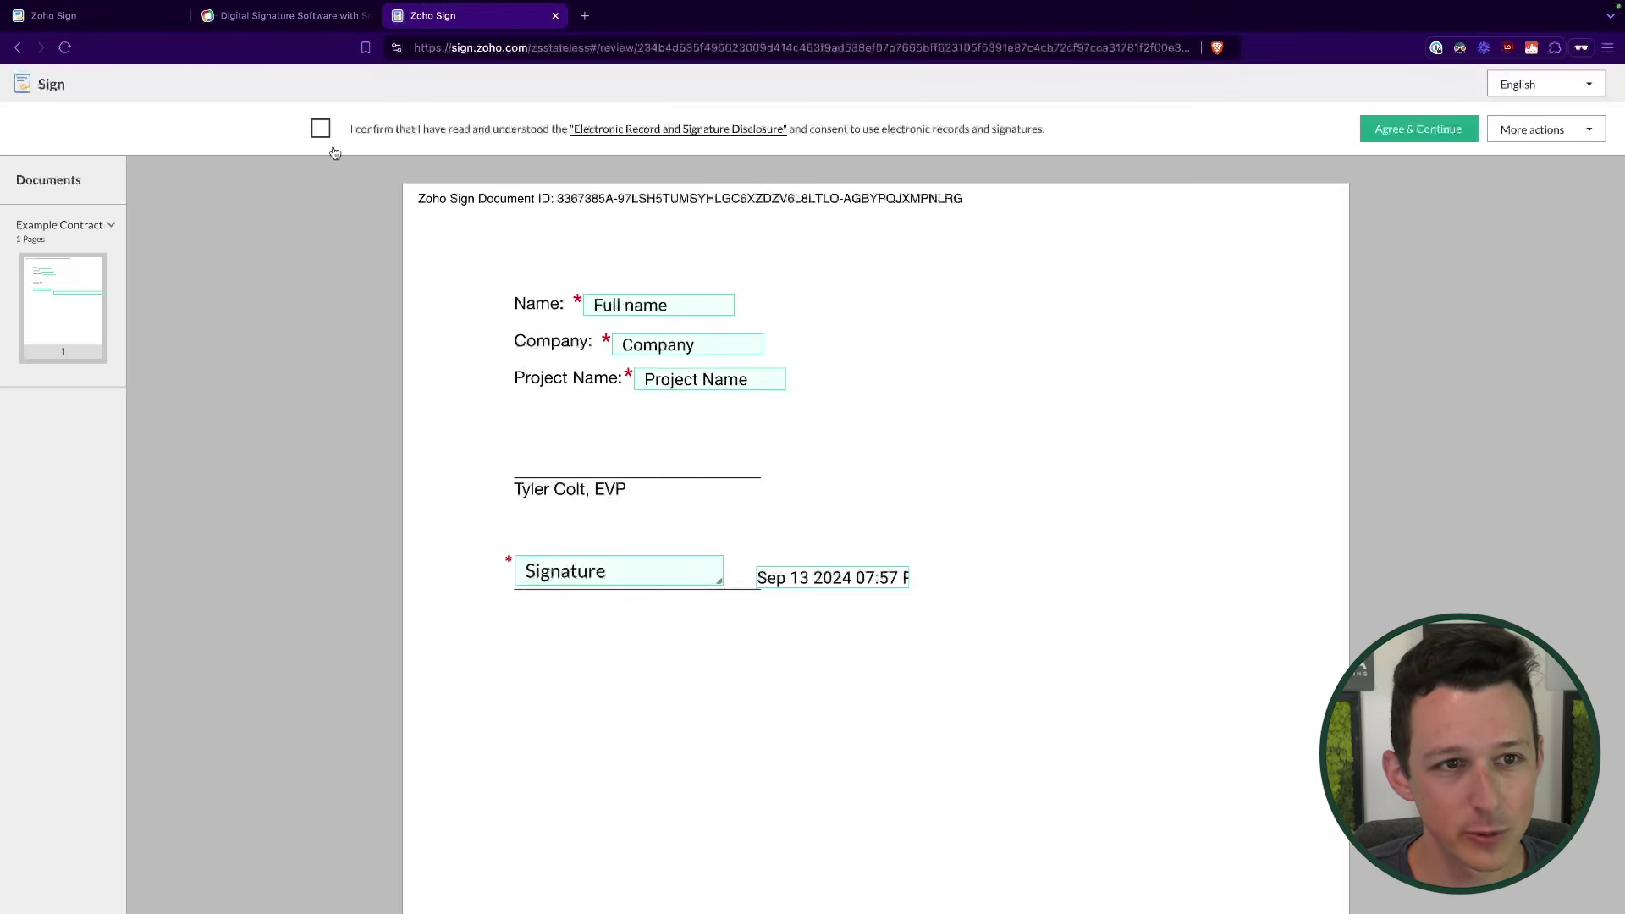
# Step: Accept the e-record consent, fill Name, Company 'Demo Company' and Project Name, and choose the third signature style
pyautogui.click(1388, 135)
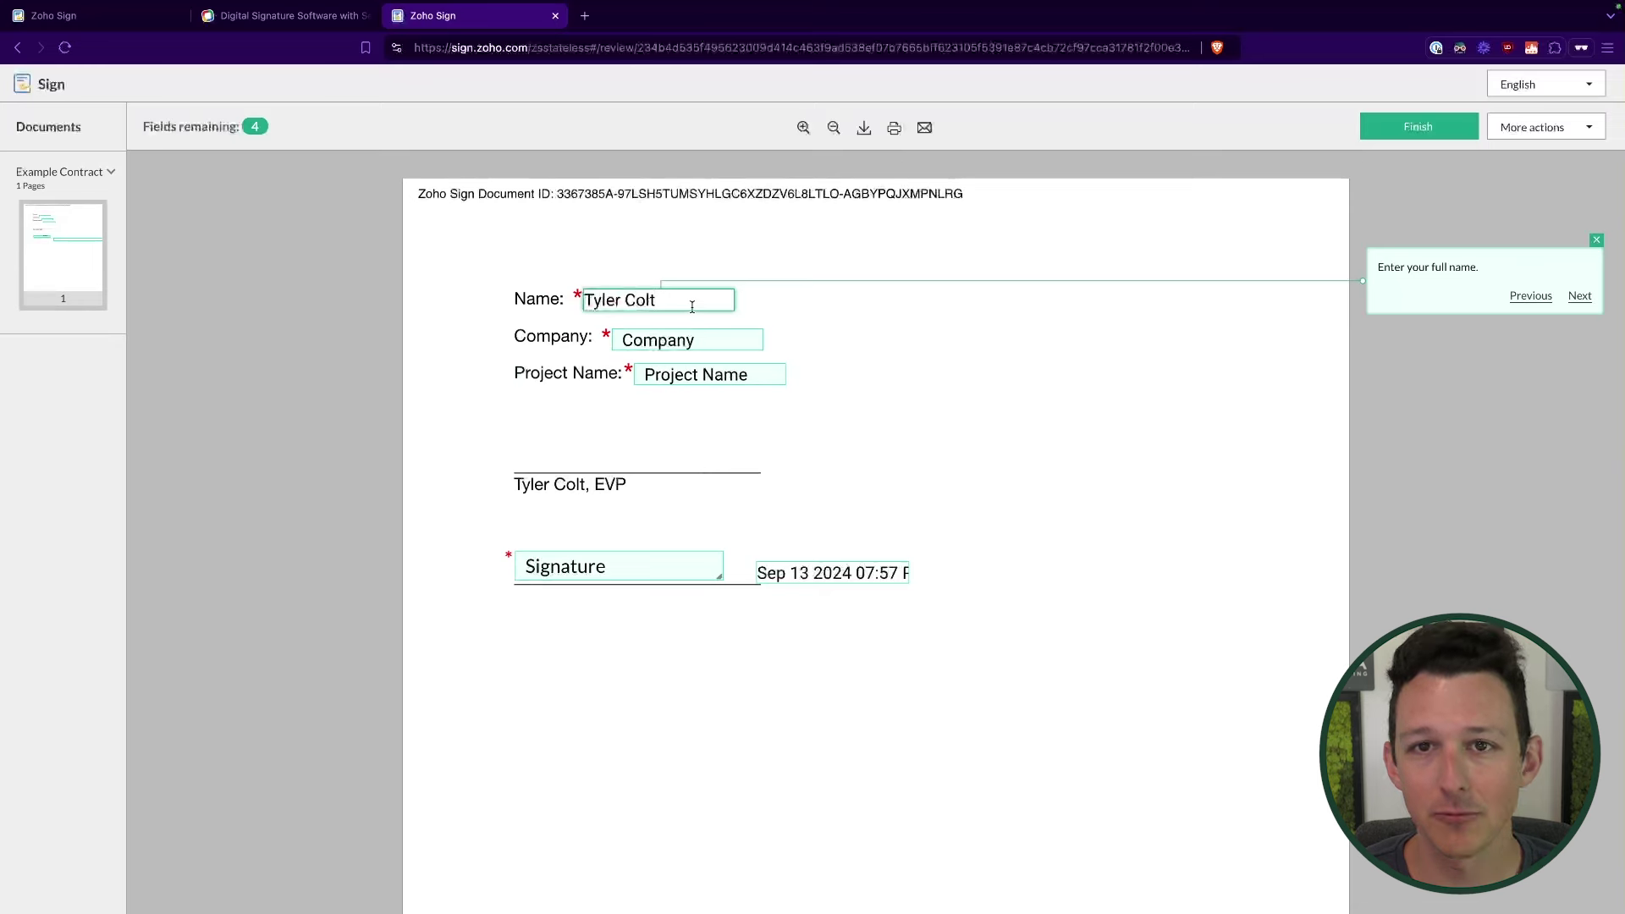
pyautogui.click(664, 343)
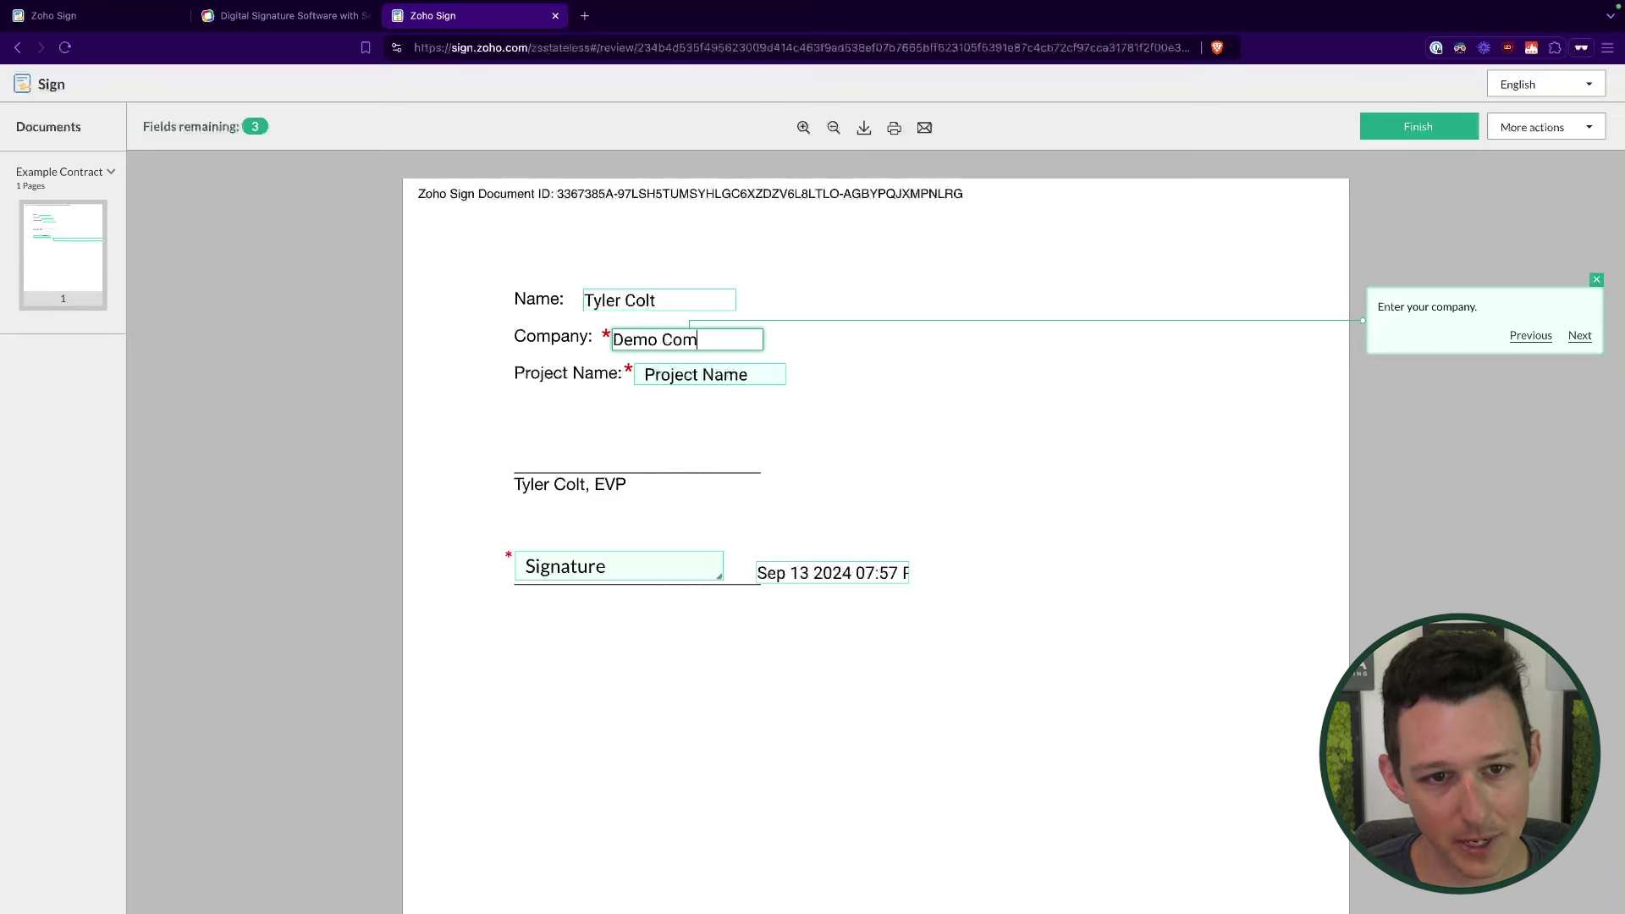
pyautogui.click(670, 377)
pyautogui.write('Demo Project')
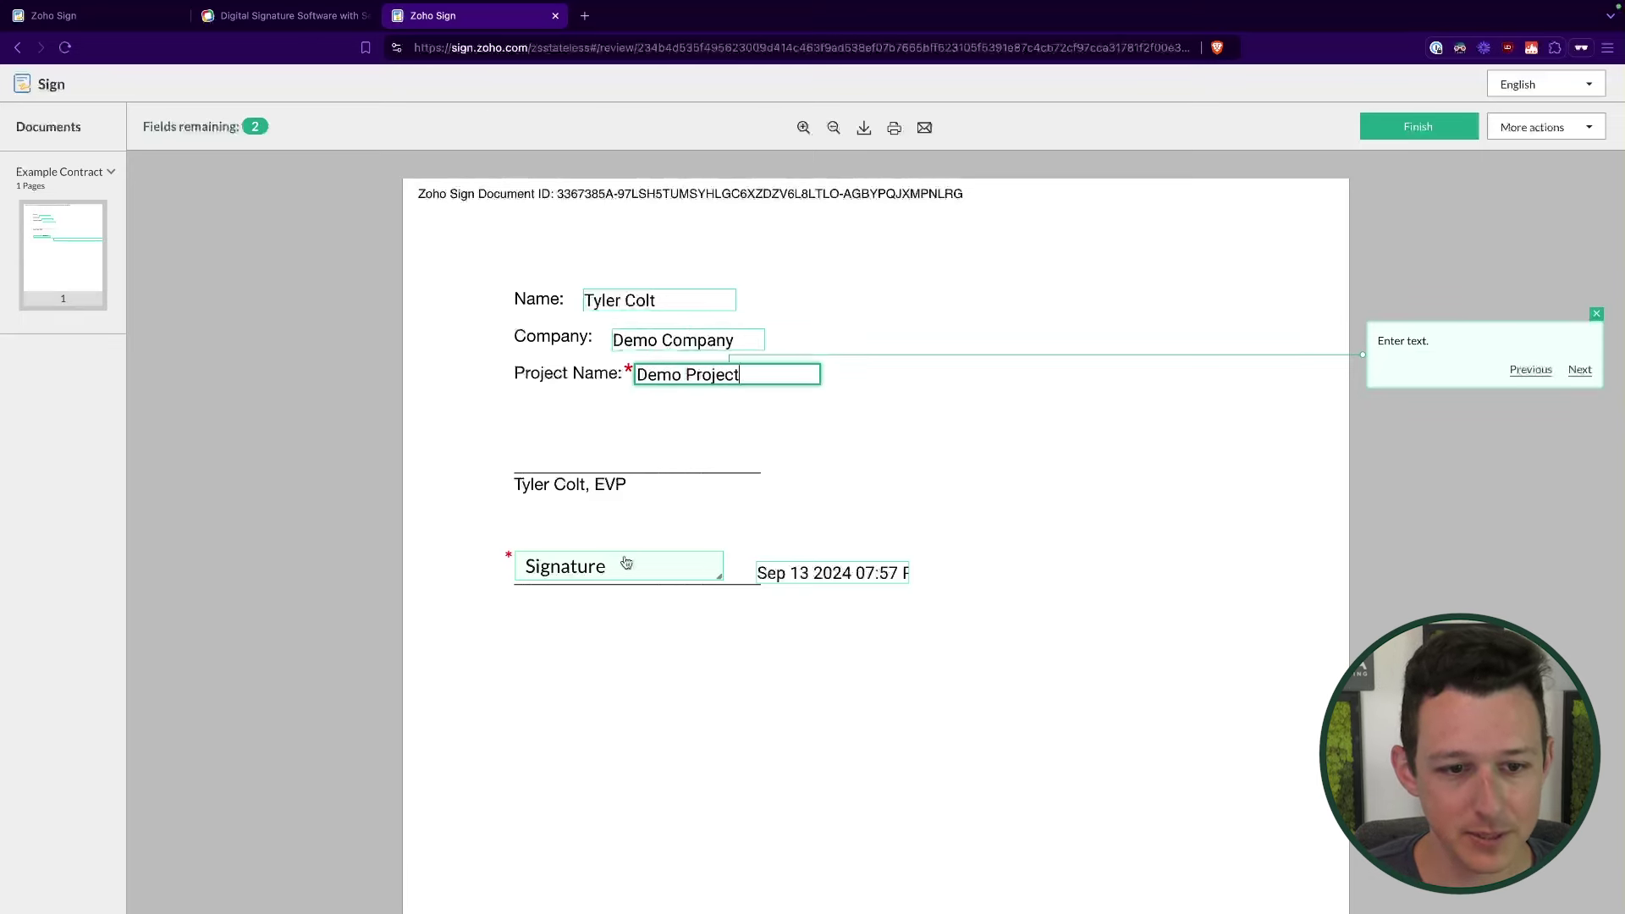
pyautogui.click(626, 563)
pyautogui.click(736, 386)
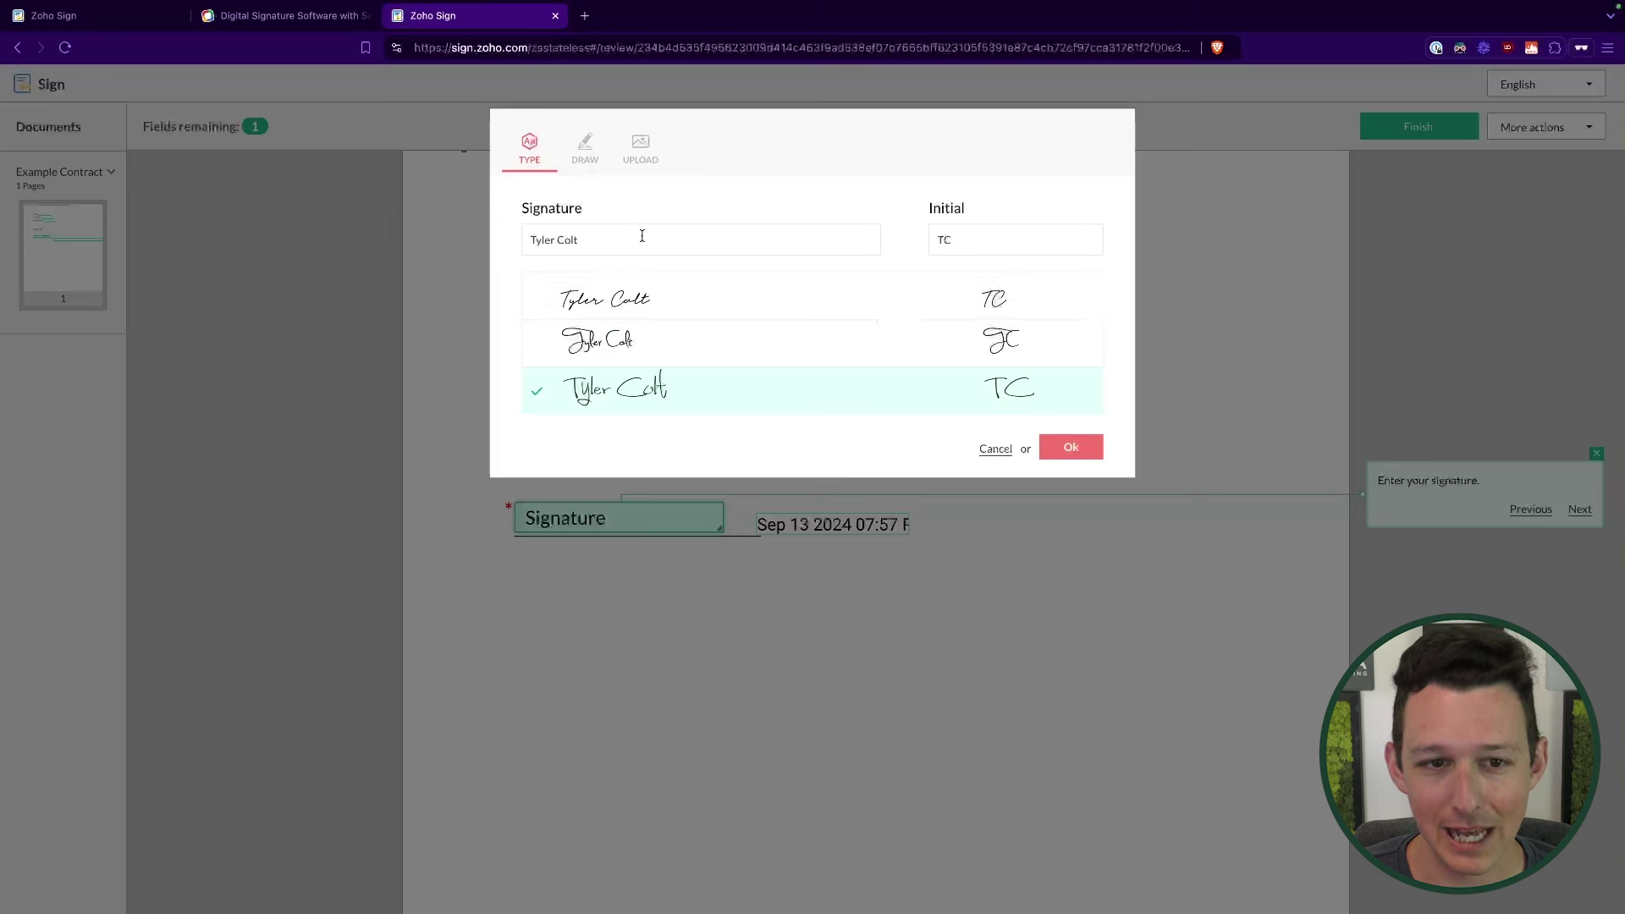
pyautogui.click(605, 299)
pyautogui.click(624, 340)
pyautogui.click(581, 143)
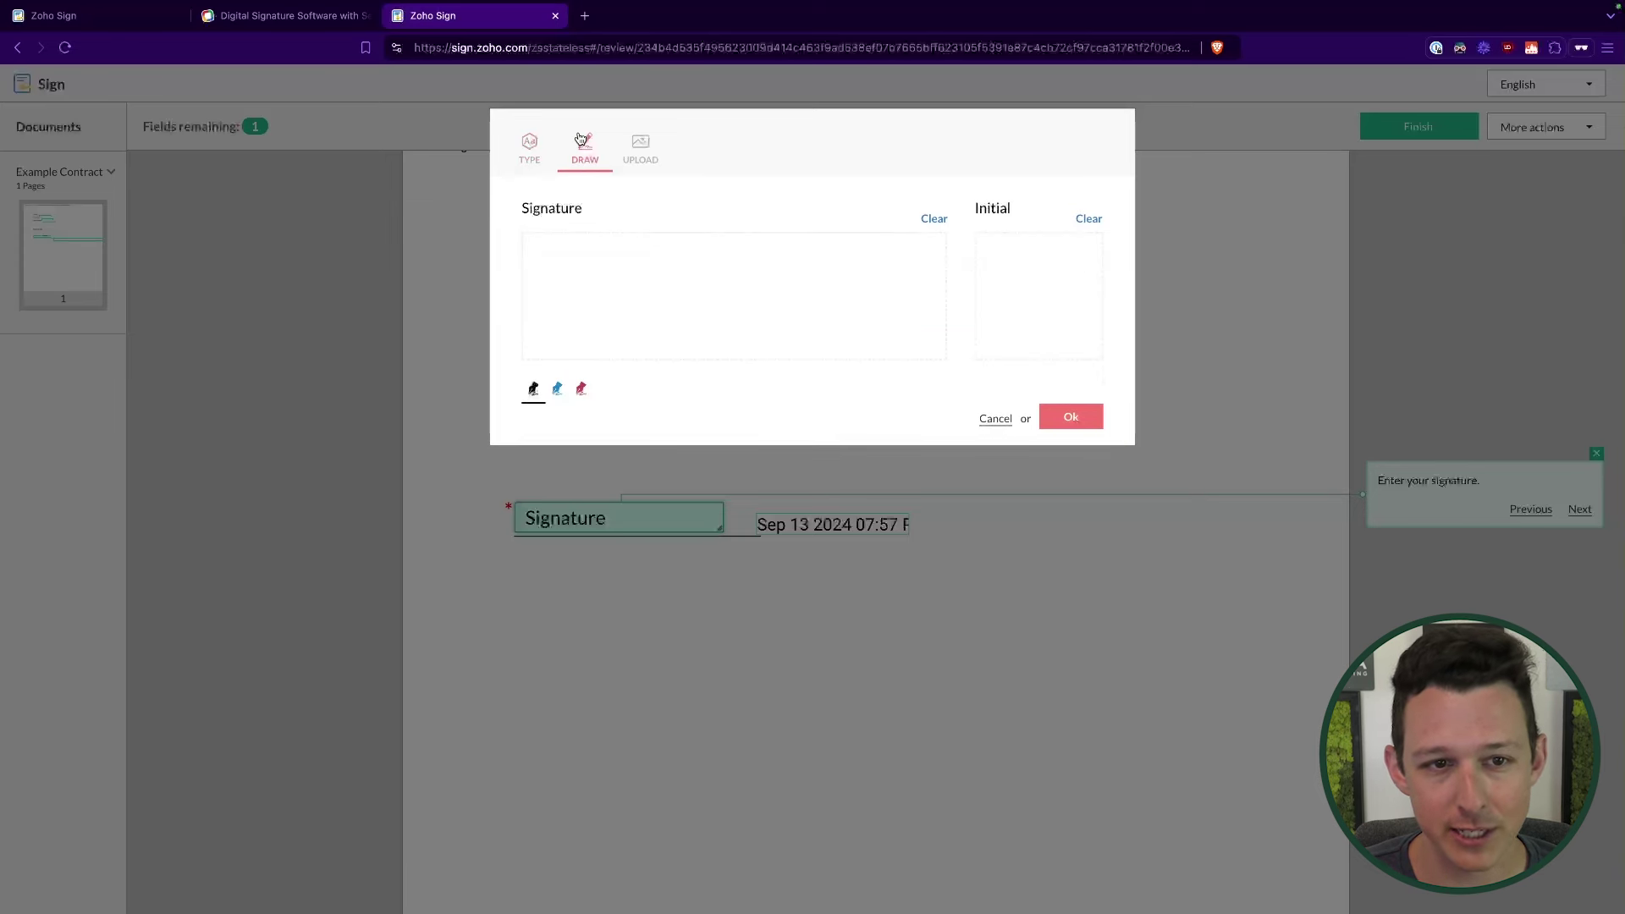
pyautogui.moveTo(579, 310)
pyautogui.mouseDown()
pyautogui.moveTo(664, 275)
pyautogui.moveTo(856, 287)
pyautogui.moveTo(876, 247)
pyautogui.mouseUp()
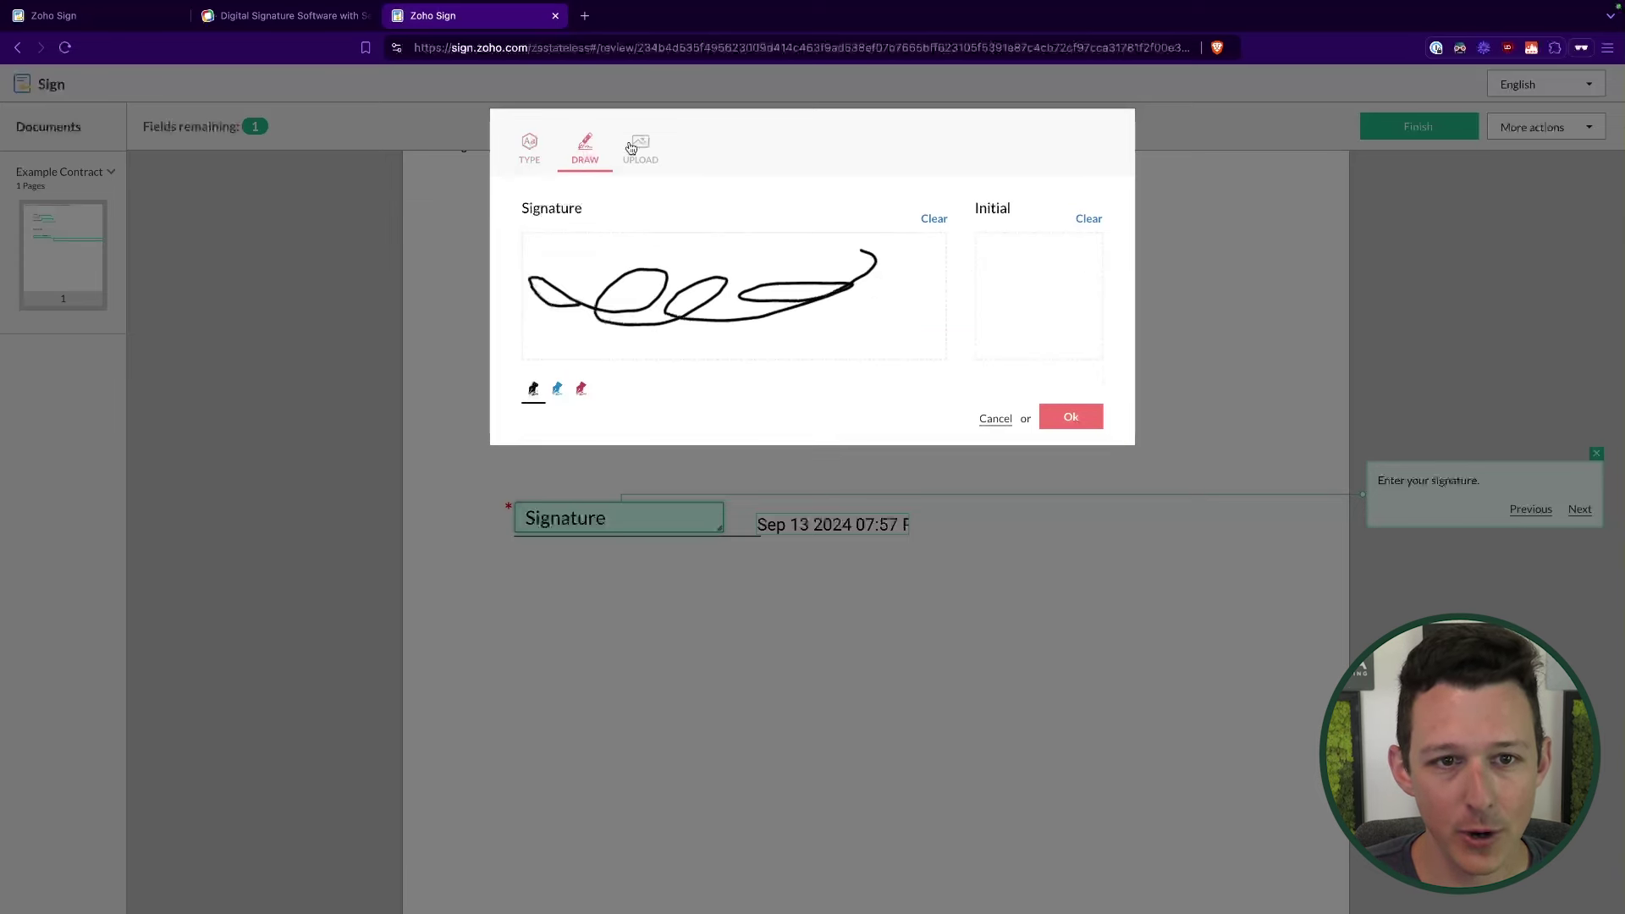
pyautogui.click(643, 149)
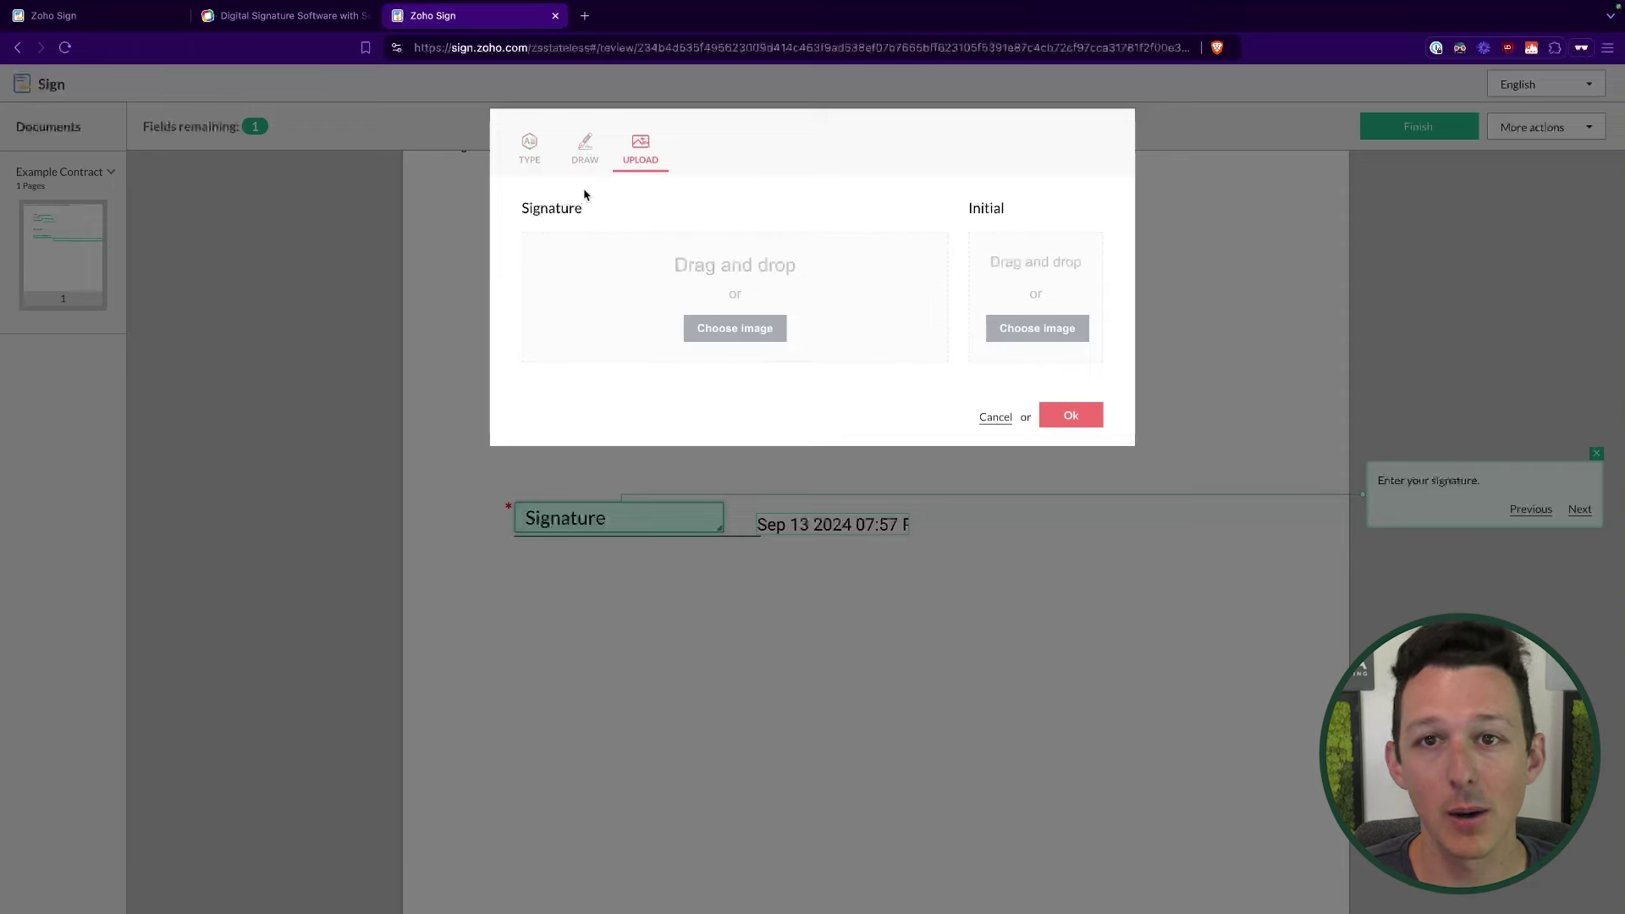
pyautogui.click(529, 150)
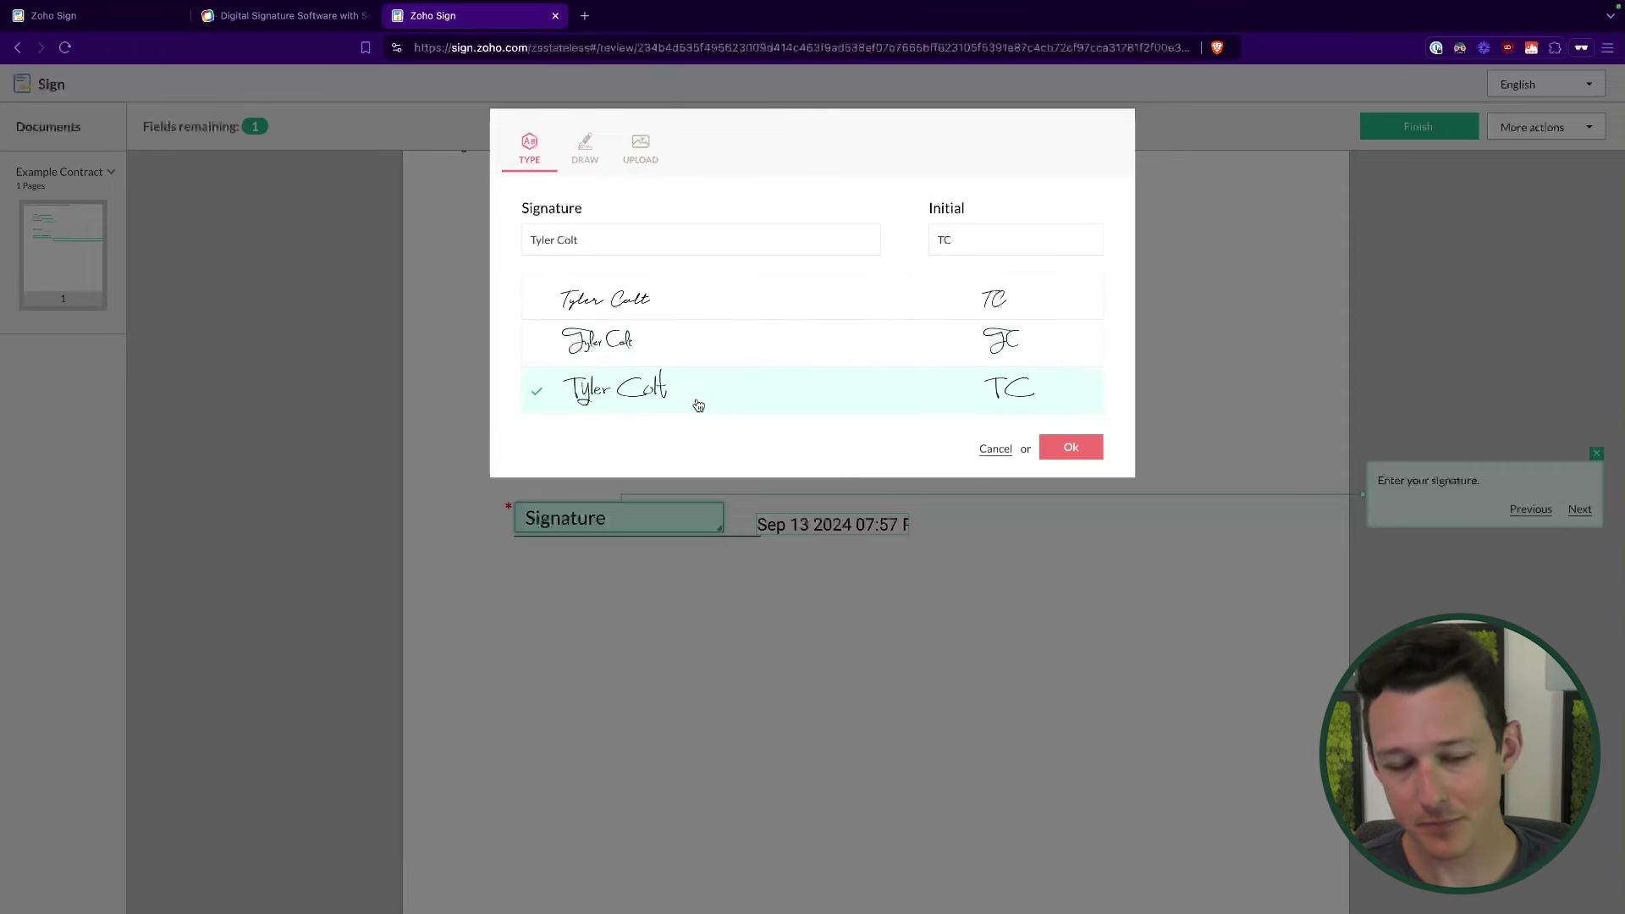
pyautogui.click(677, 301)
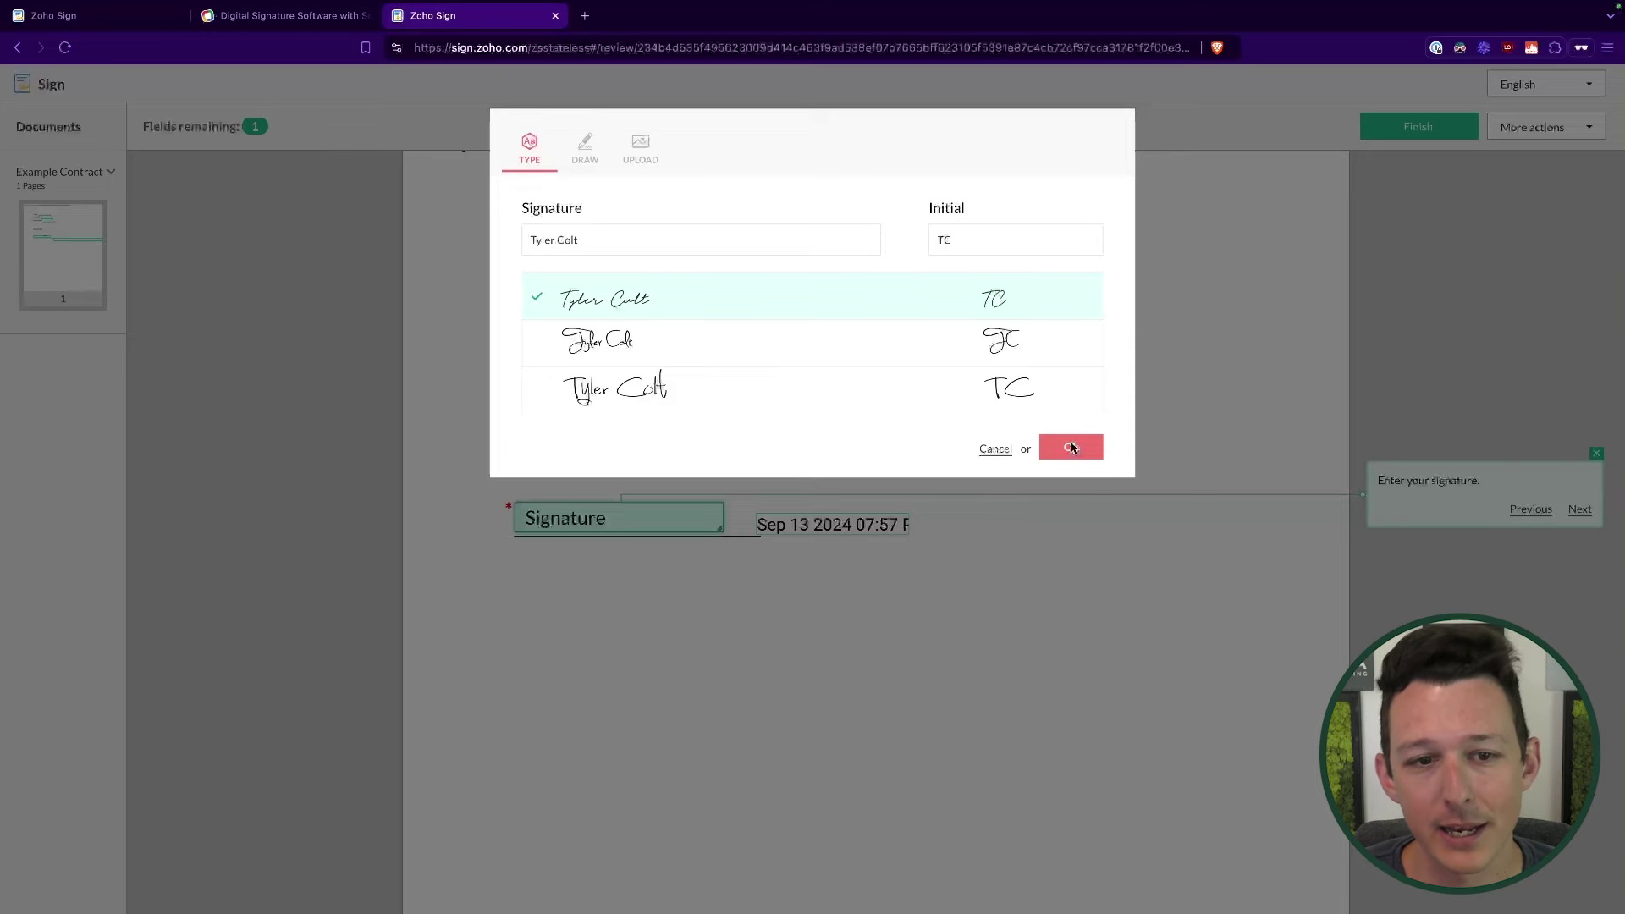
# Step: Apply the chosen typed cursive signature to the contract's signature field
pyautogui.click(1072, 448)
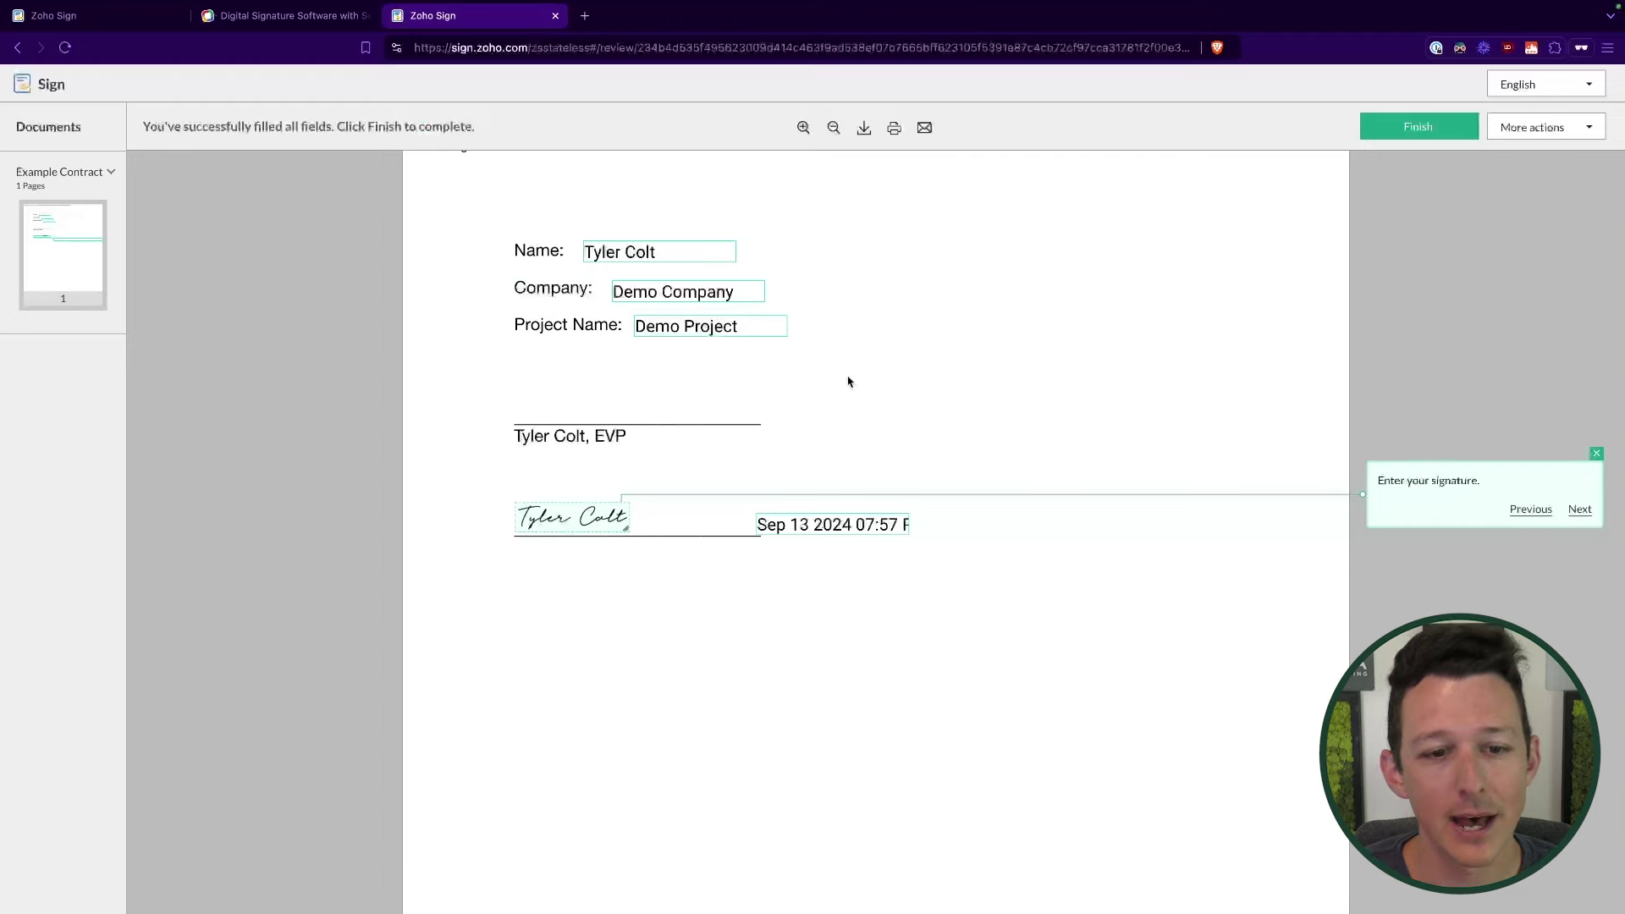
# Step: Submit the signed contract and open the in-progress Example Contract from Documents > All
pyautogui.click(1381, 128)
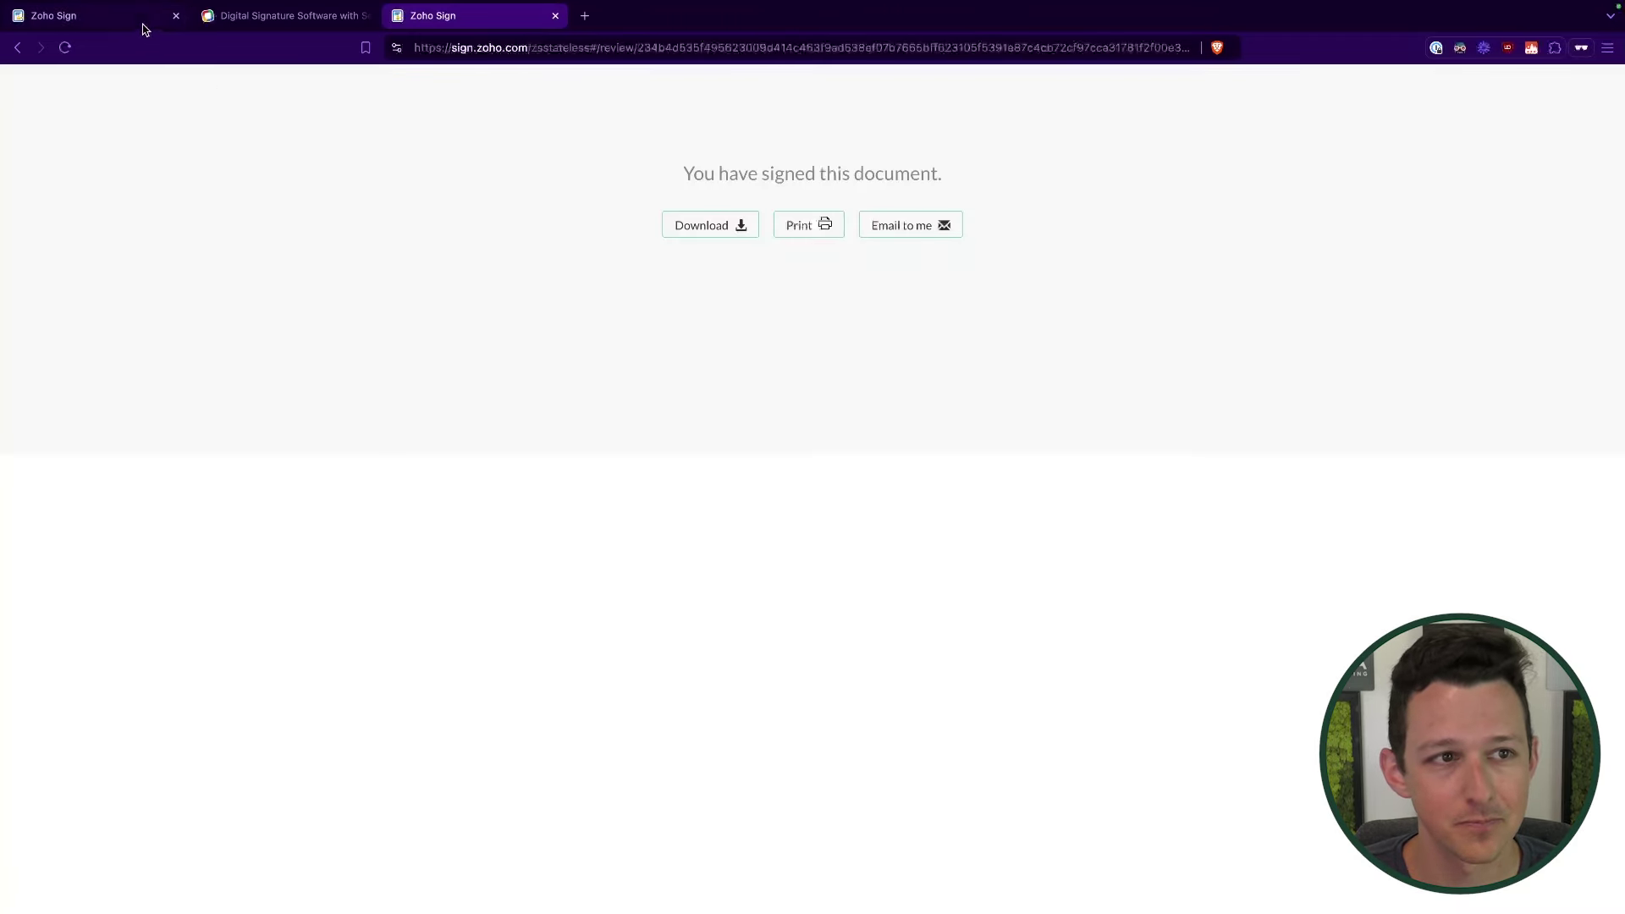
pyautogui.click(143, 25)
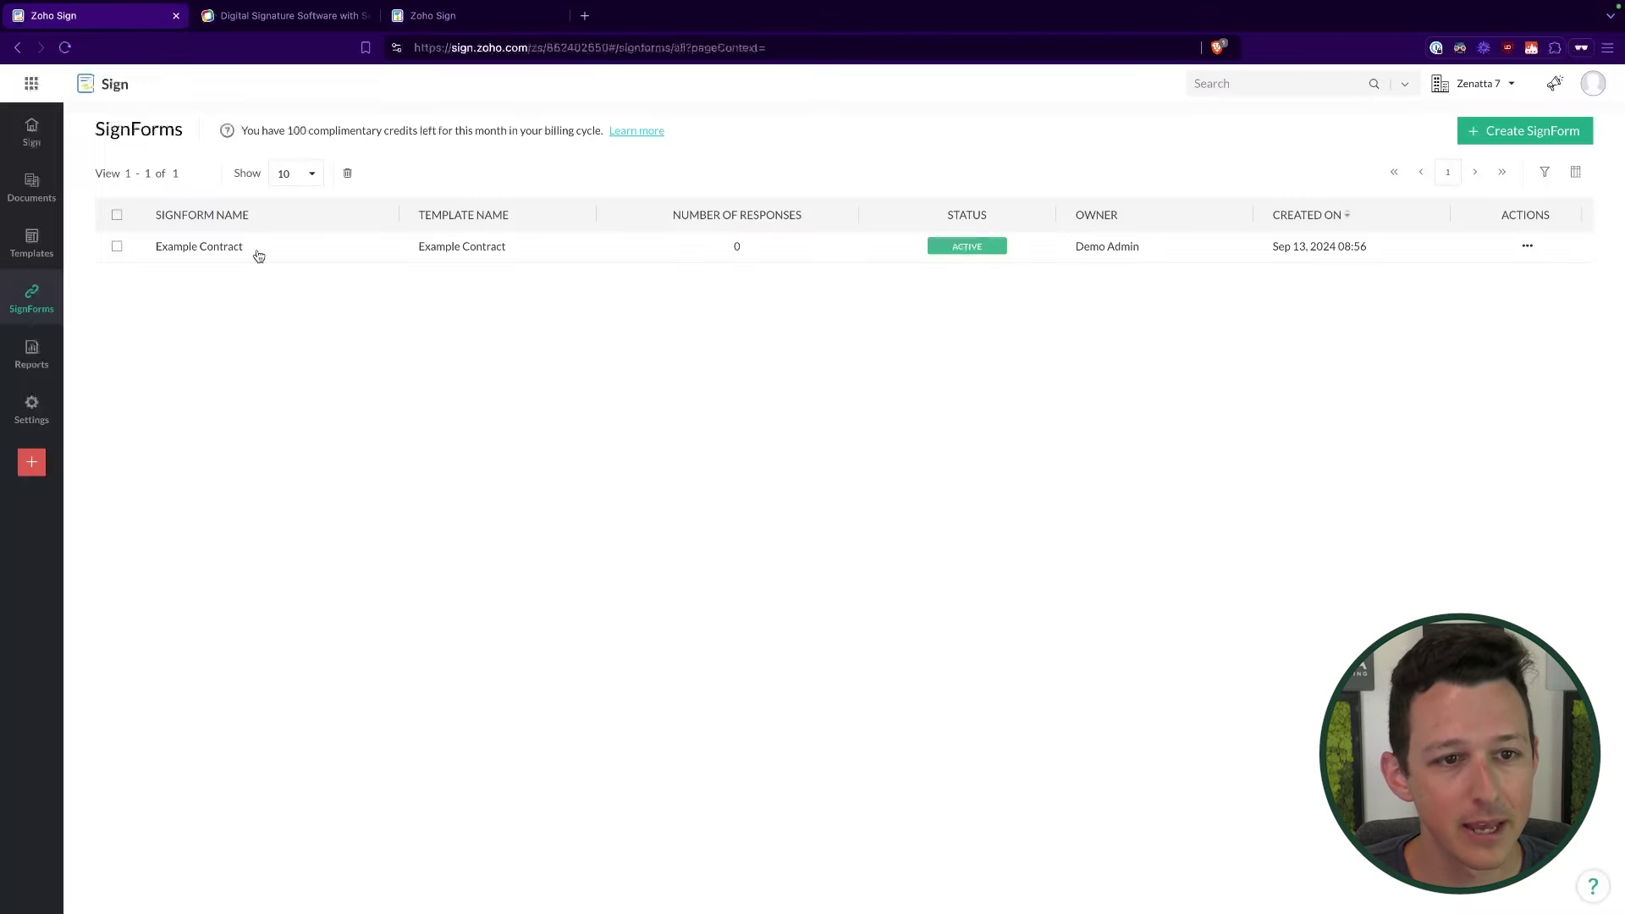
pyautogui.moveTo(43, 185)
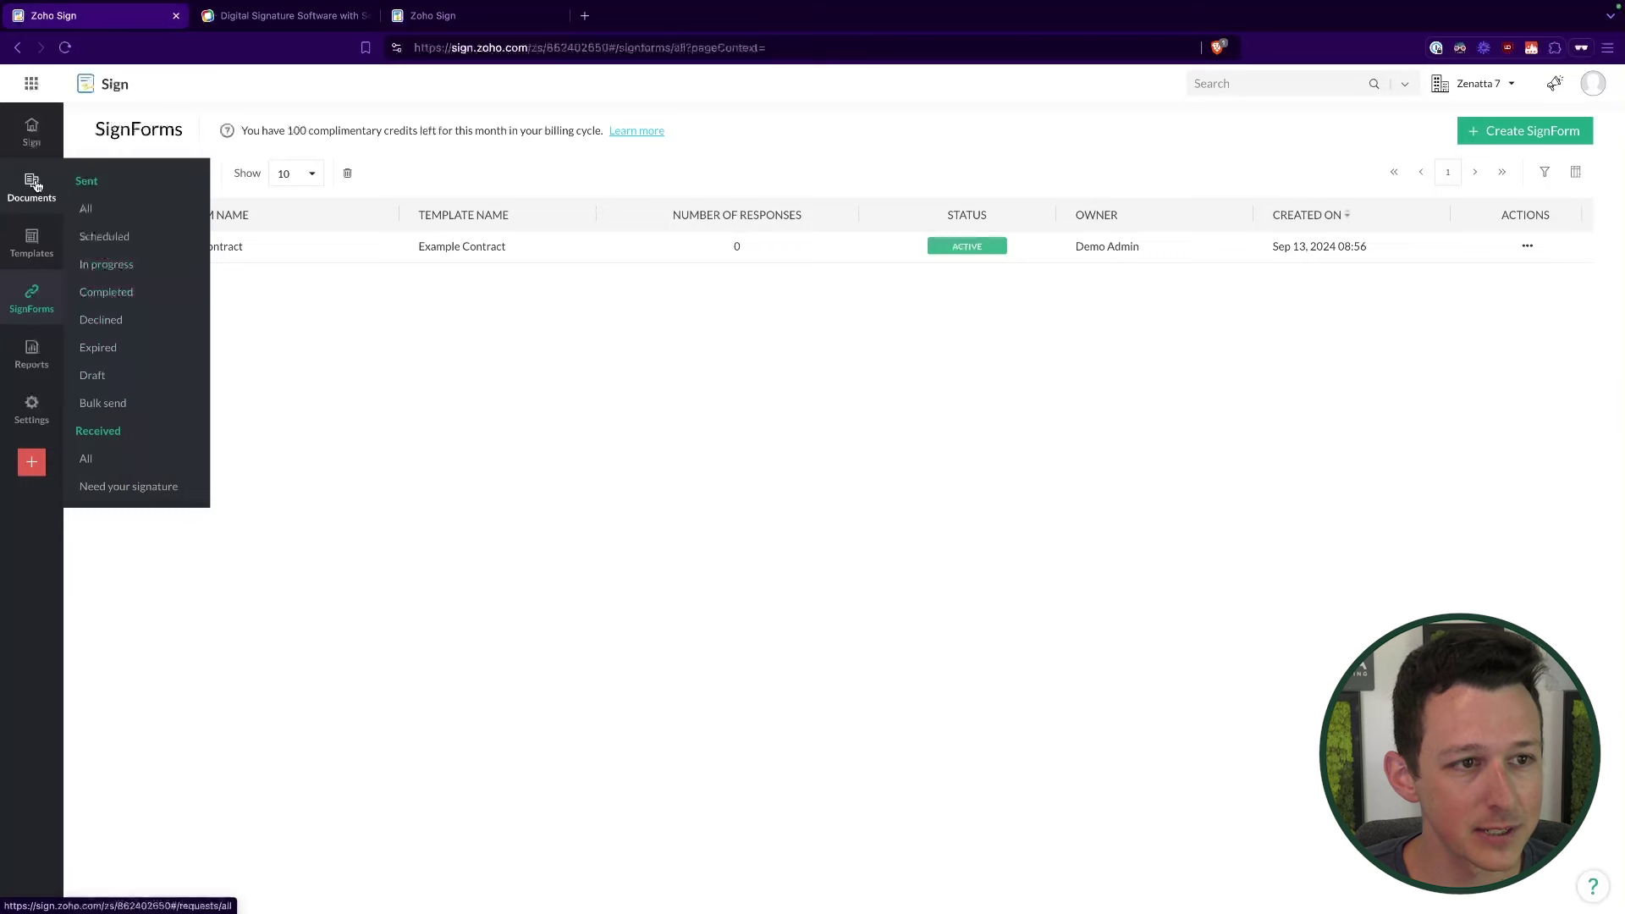
pyautogui.click(37, 186)
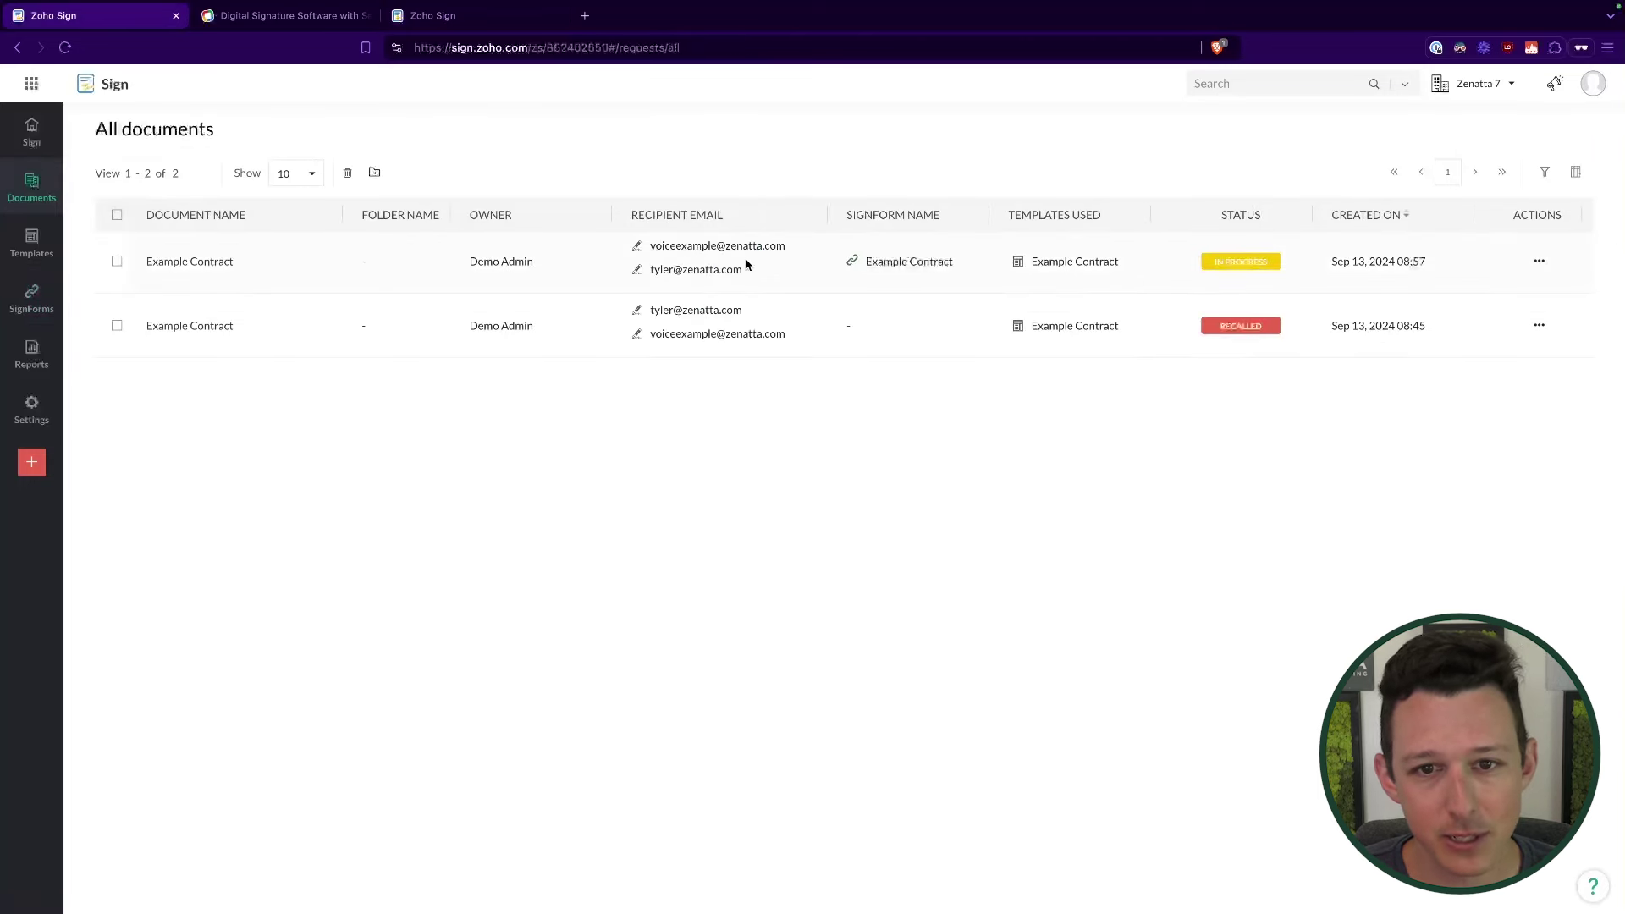
pyautogui.moveTo(652, 269); pyautogui.dragTo(755, 272)
pyautogui.click(806, 177)
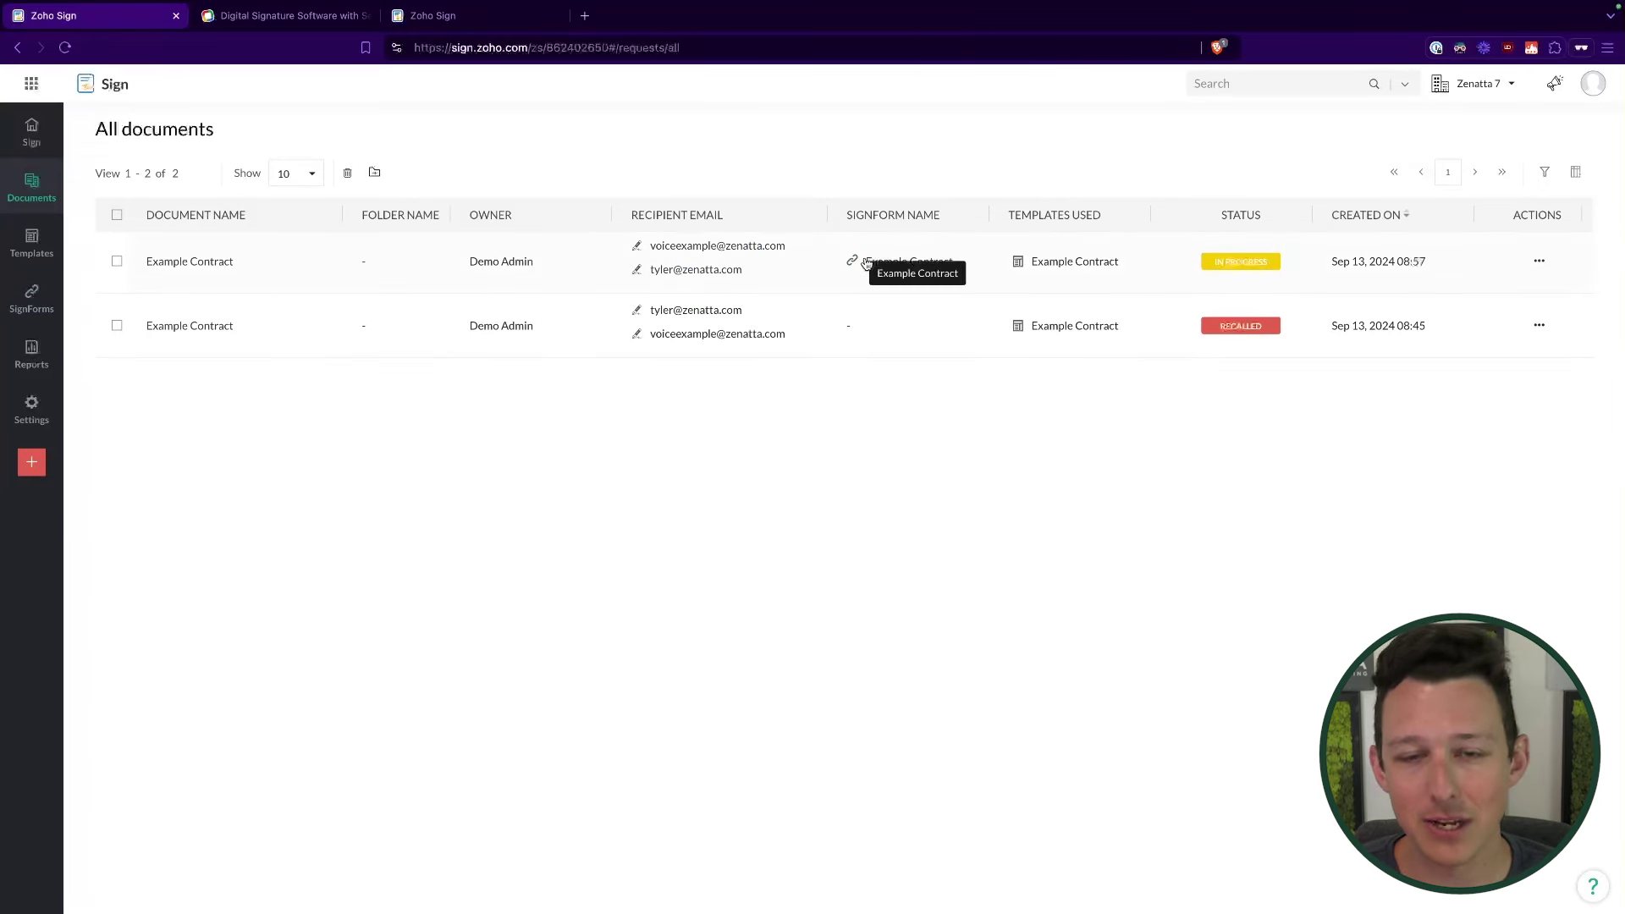
pyautogui.click(190, 261)
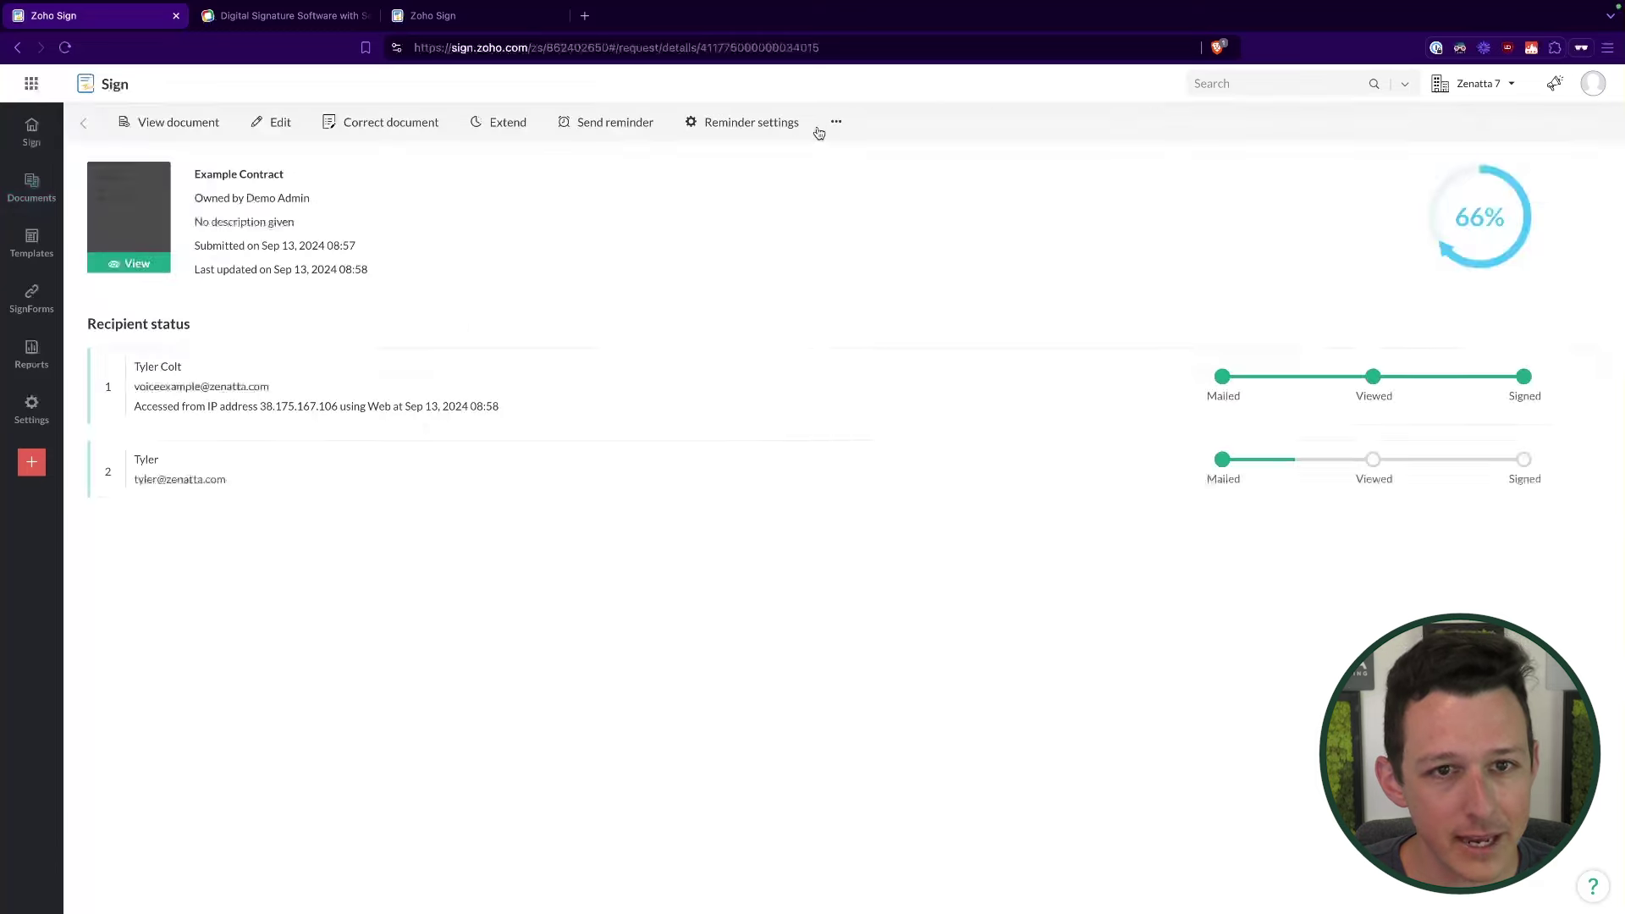
# Step: Choose Recall from the Example Contract's actions menu and begin entering a recall reason
pyautogui.click(836, 121)
pyautogui.click(849, 153)
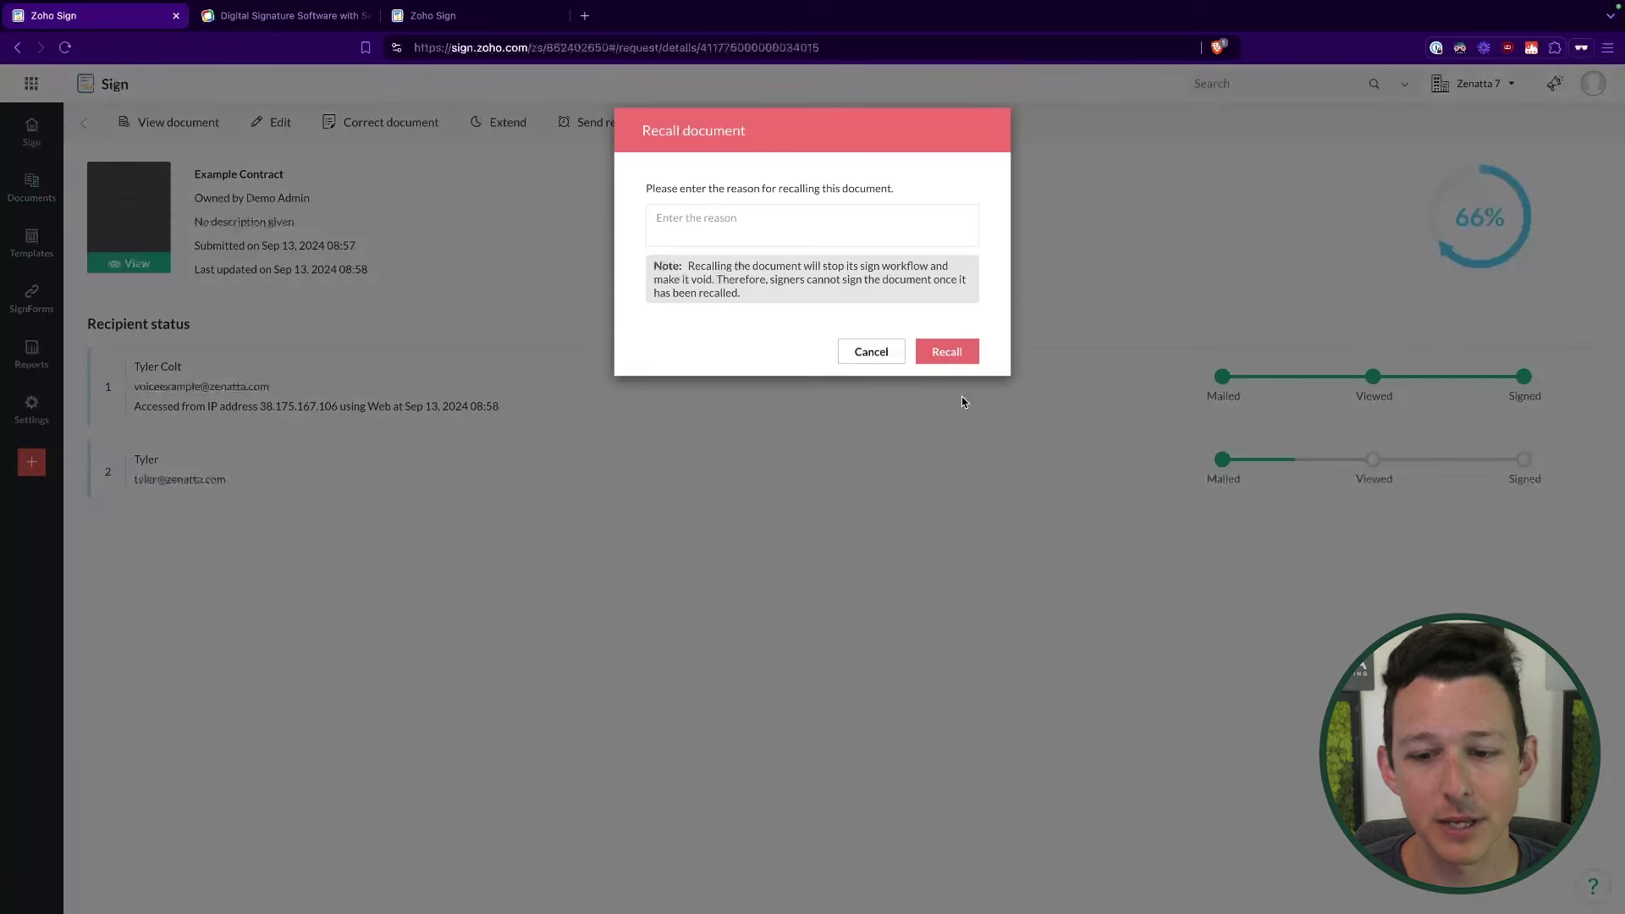
pyautogui.click(843, 238)
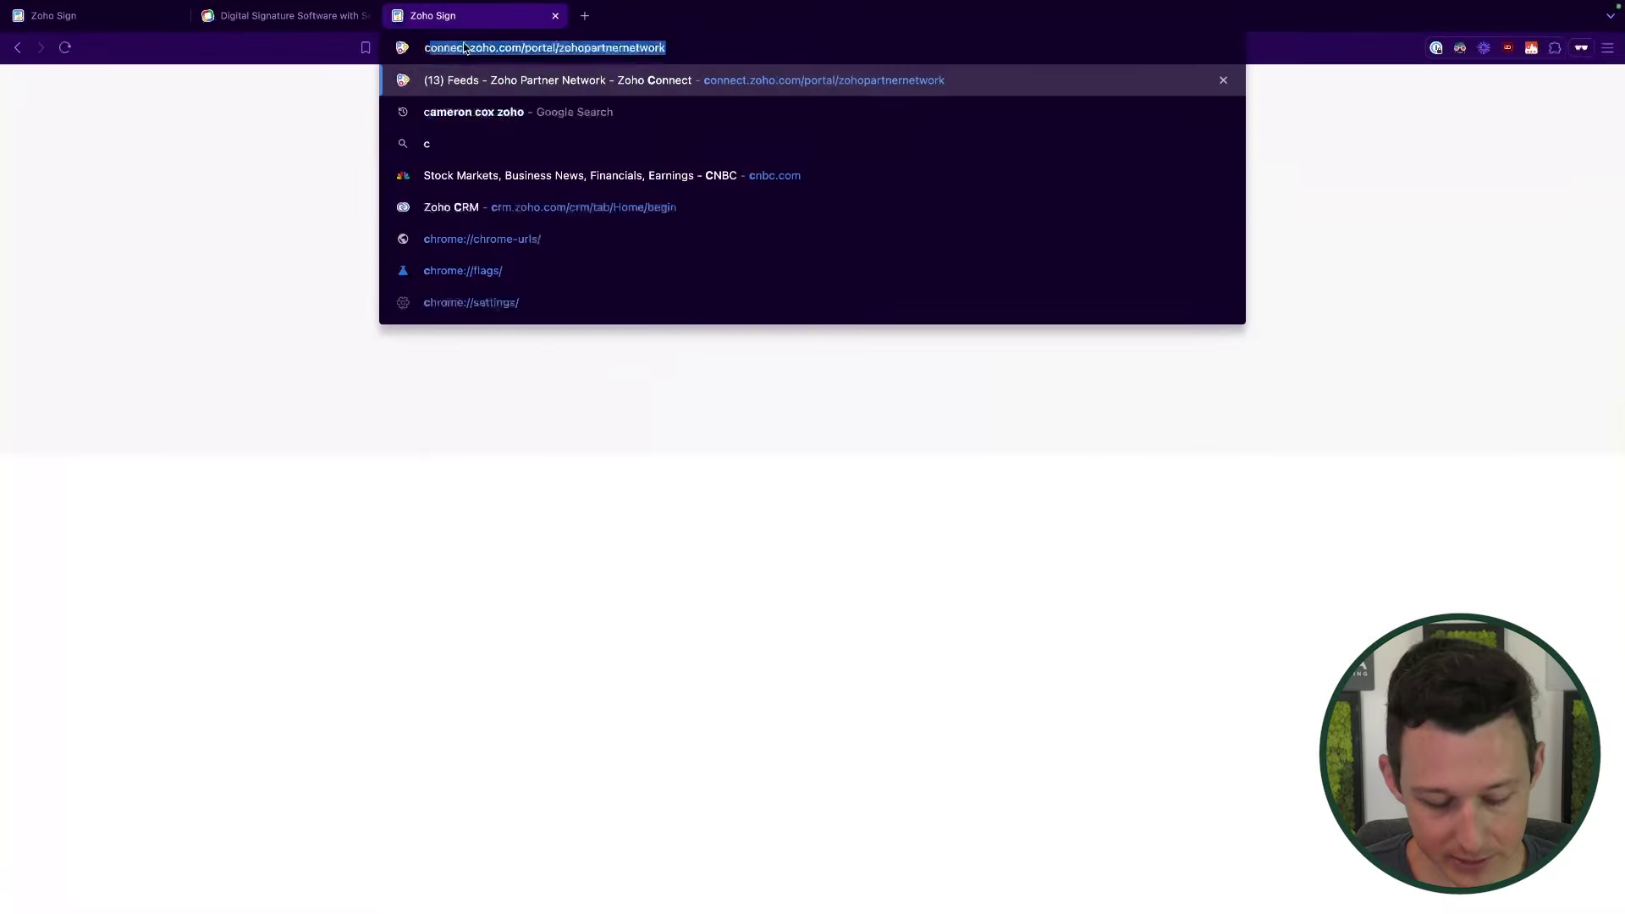
# Step: Go to crm.zoho.com in the current browser tab
pyautogui.press('Return')
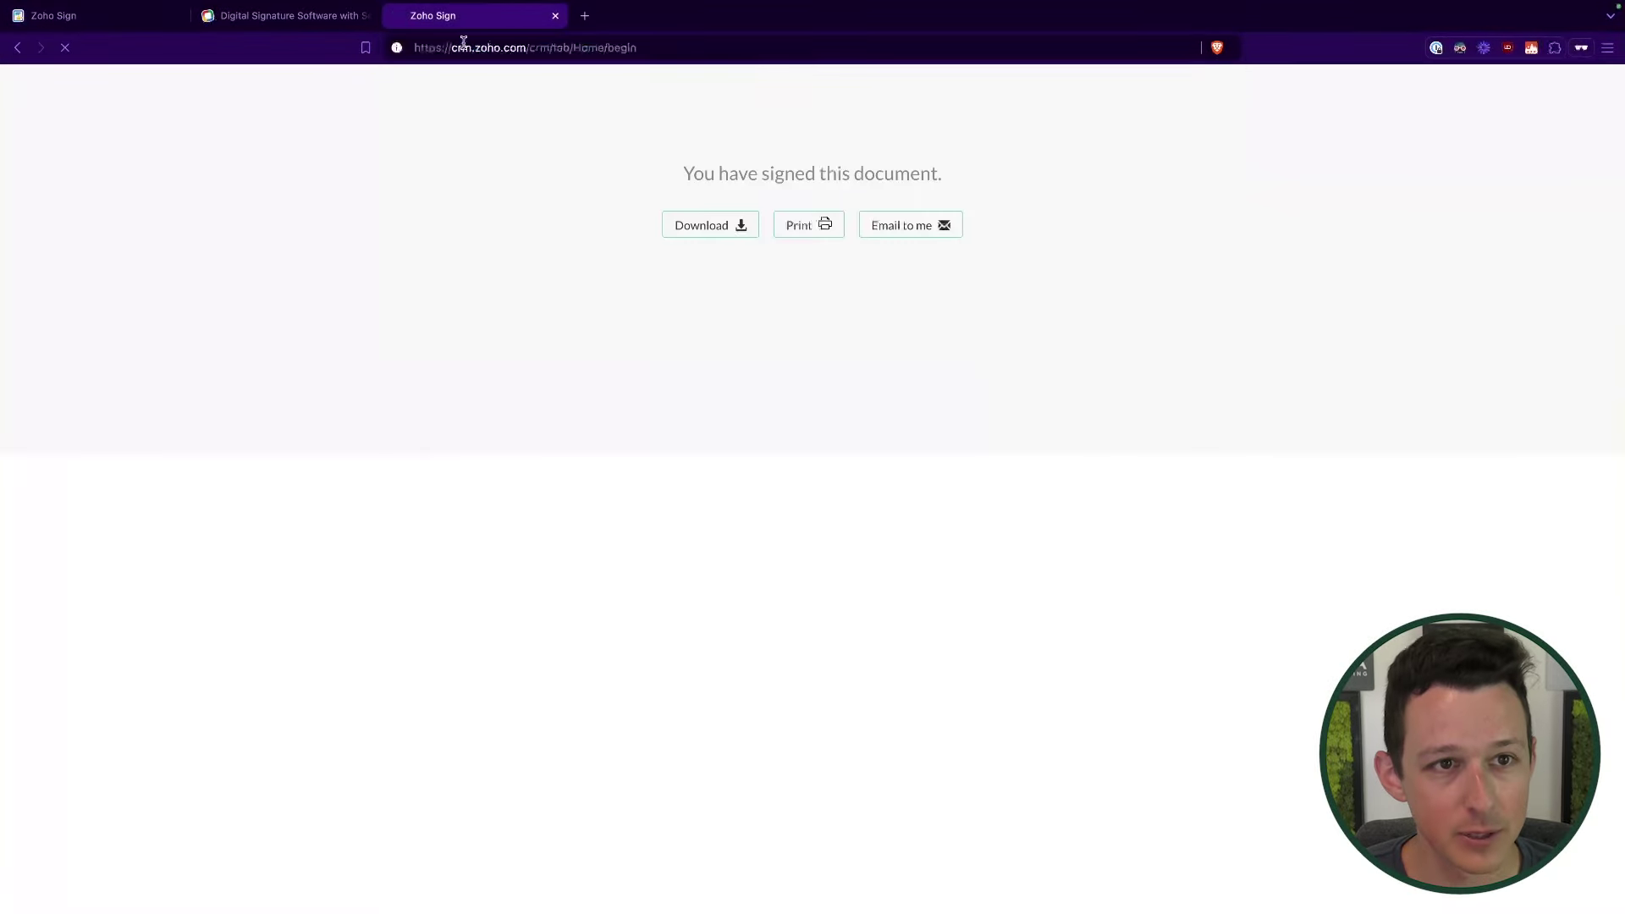
# Step: Open the Demo Deal record from Deals and bring up CRM Setup in a new tab
pyautogui.click(366, 15)
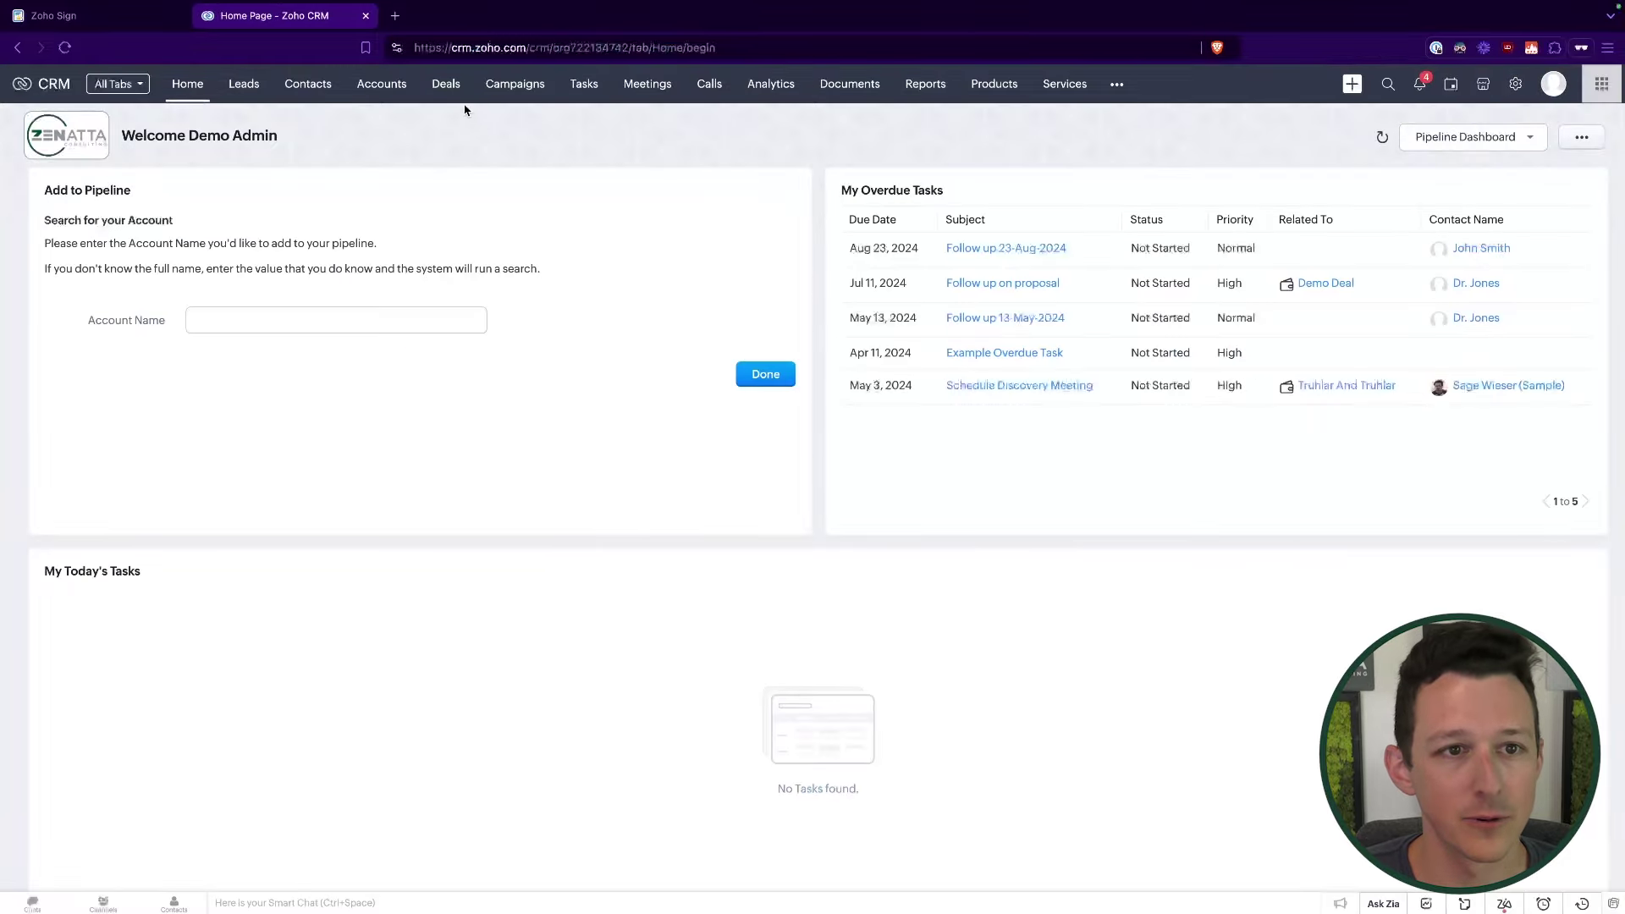
pyautogui.click(446, 83)
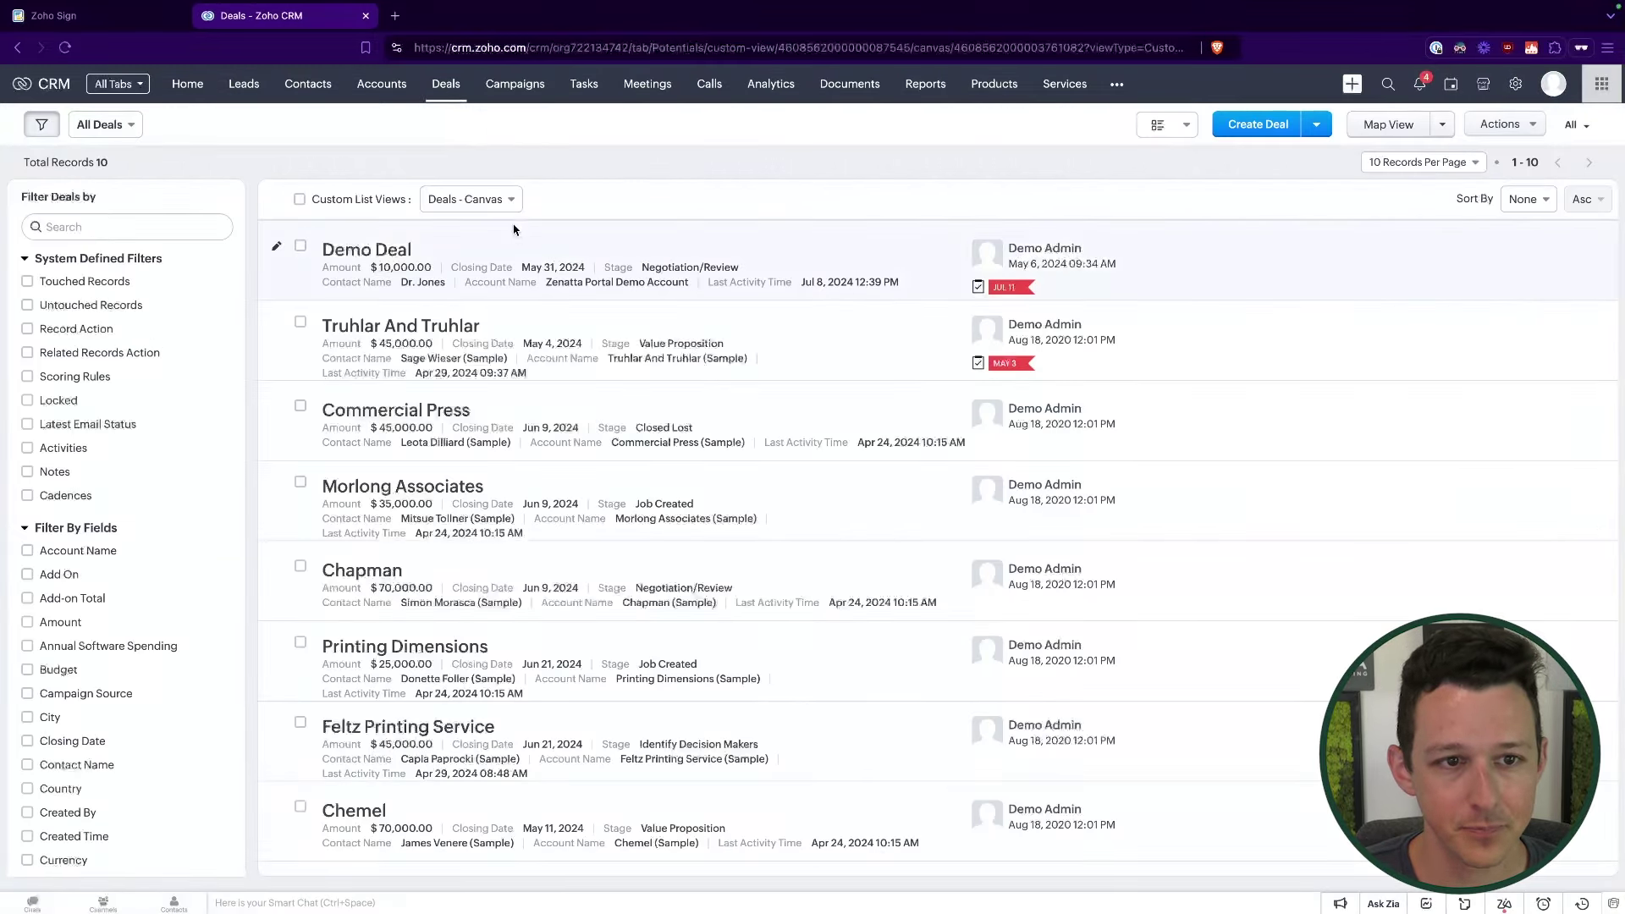
pyautogui.click(377, 248)
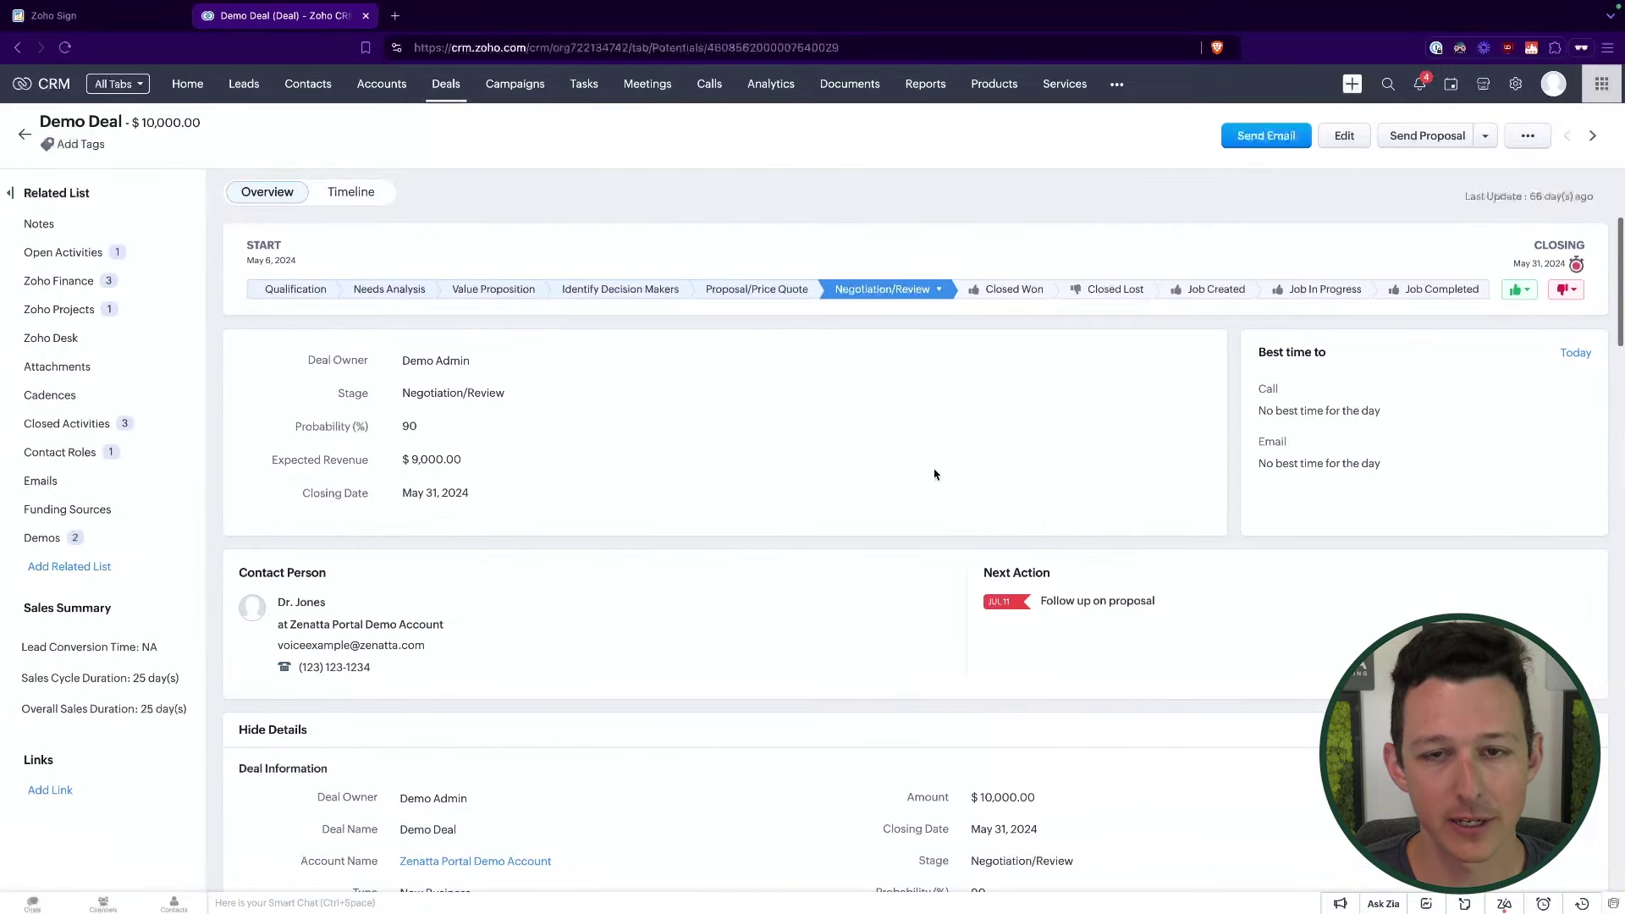
pyautogui.middleClick(1515, 85)
pyautogui.click(506, 33)
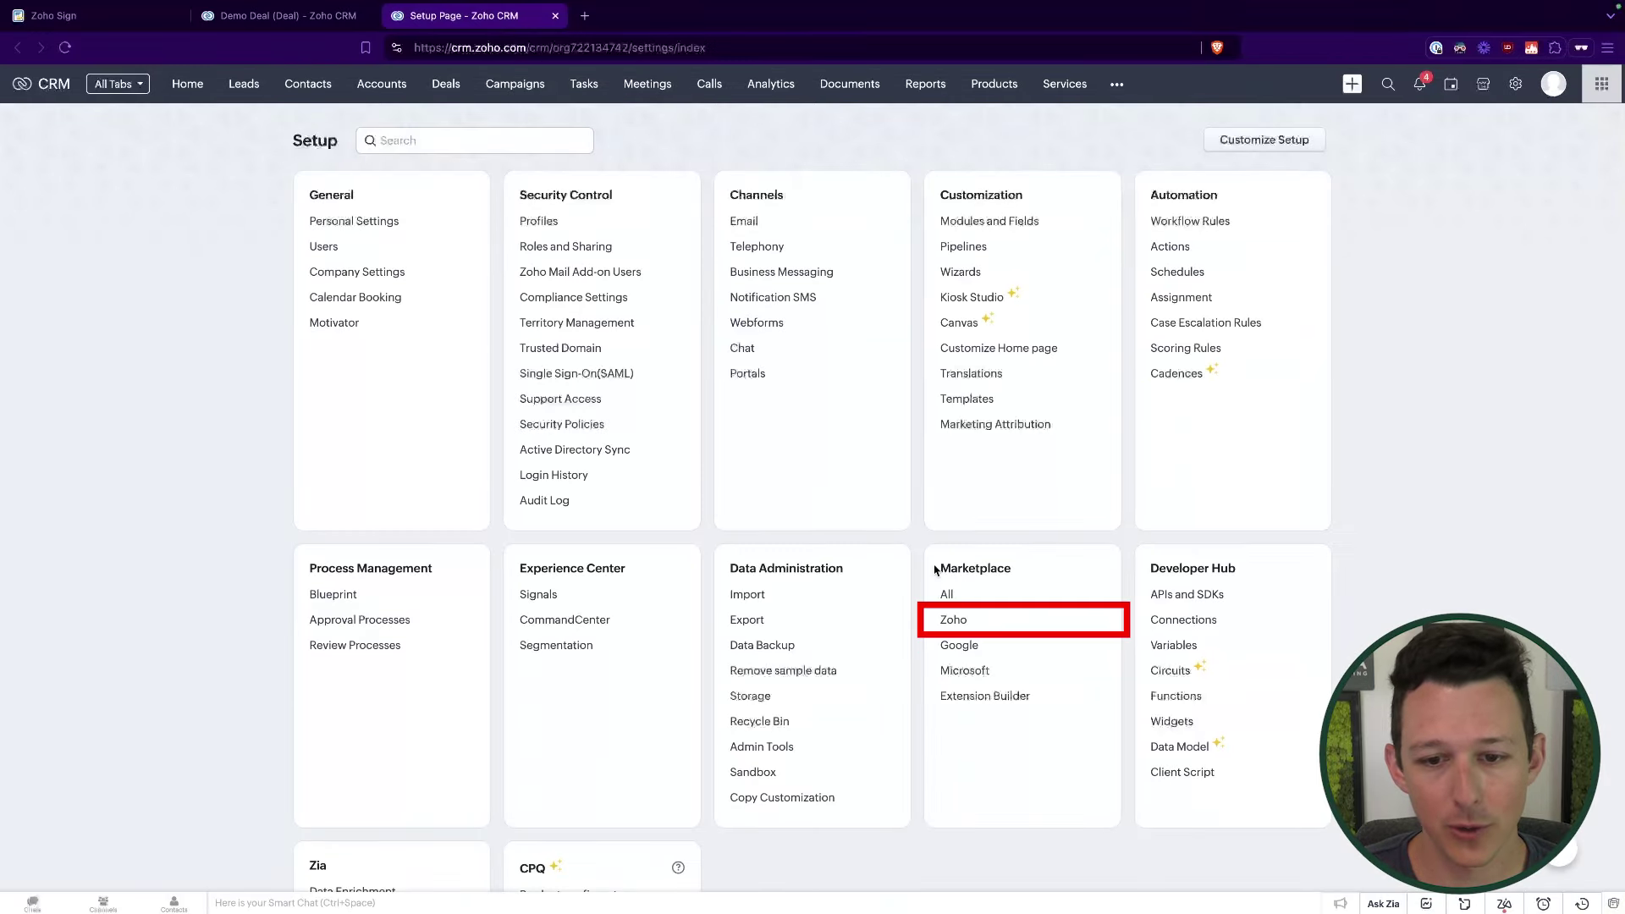
# Step: Install the Zoho Sign extension from Marketplace > Zoho for all users
pyautogui.click(954, 624)
pyautogui.scroll(-8, 882, 477)
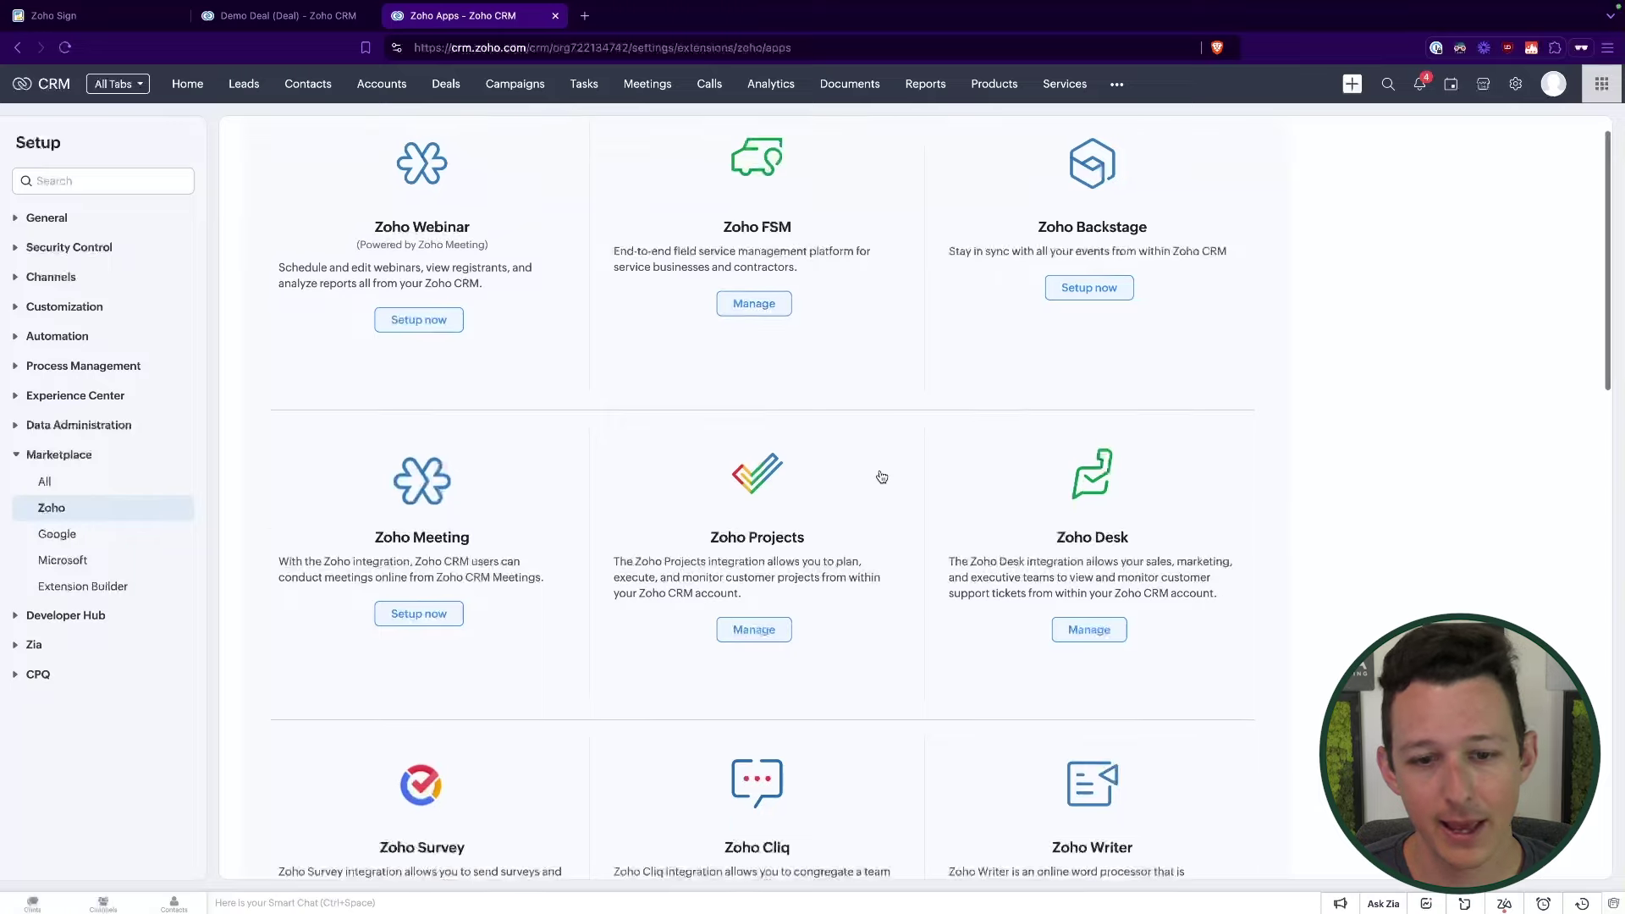
pyautogui.scroll(-7, 881, 477)
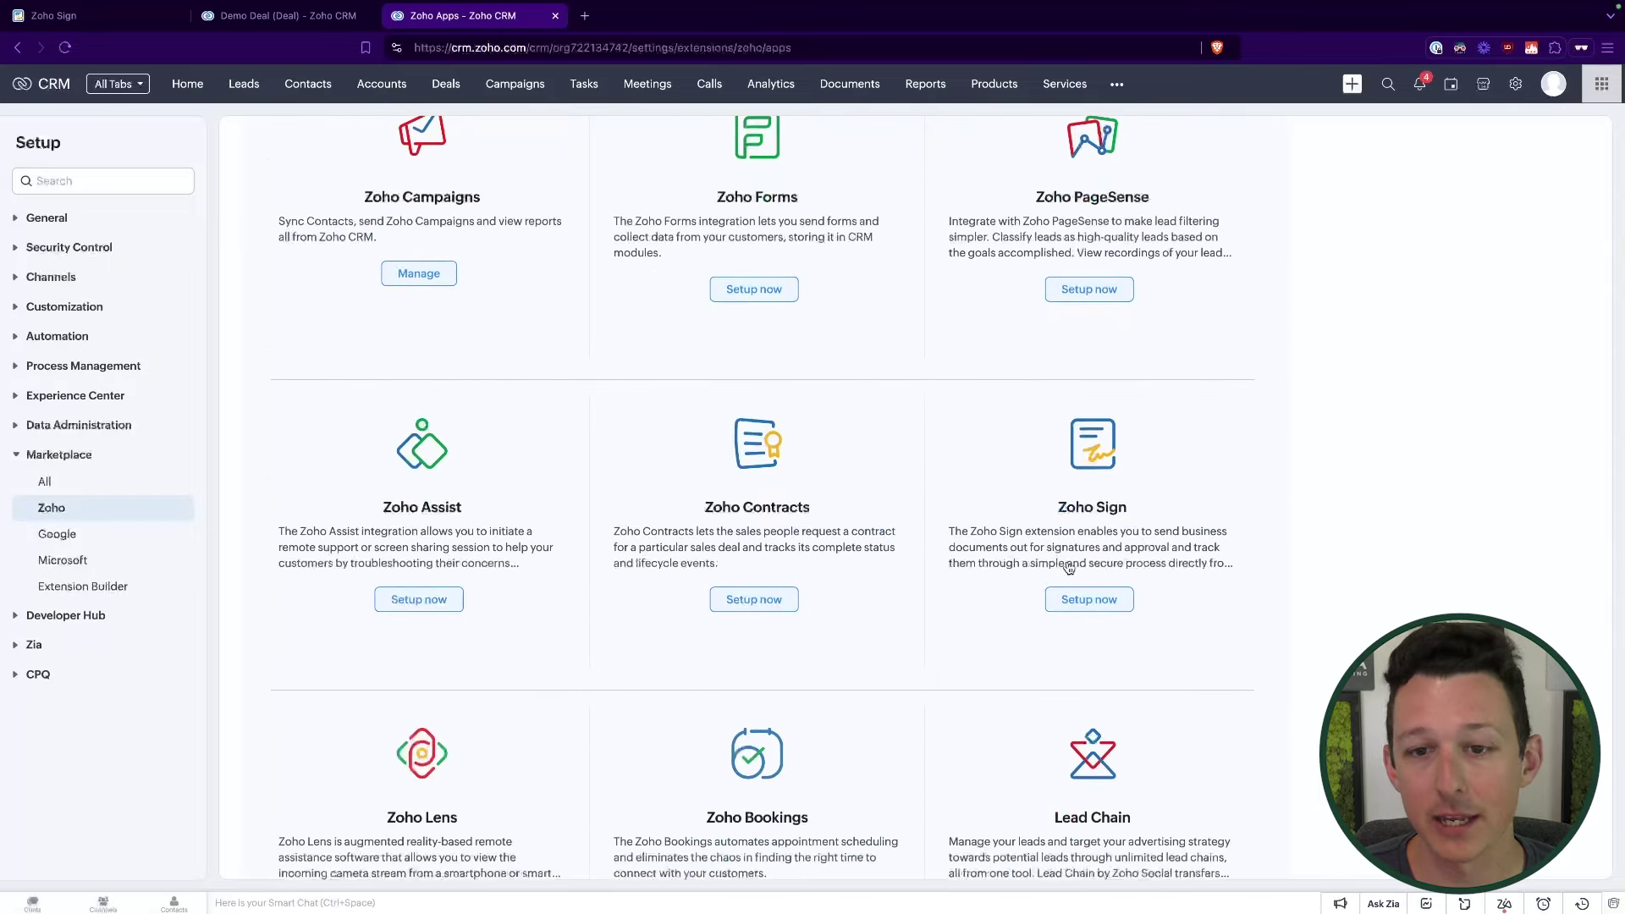
pyautogui.click(1089, 606)
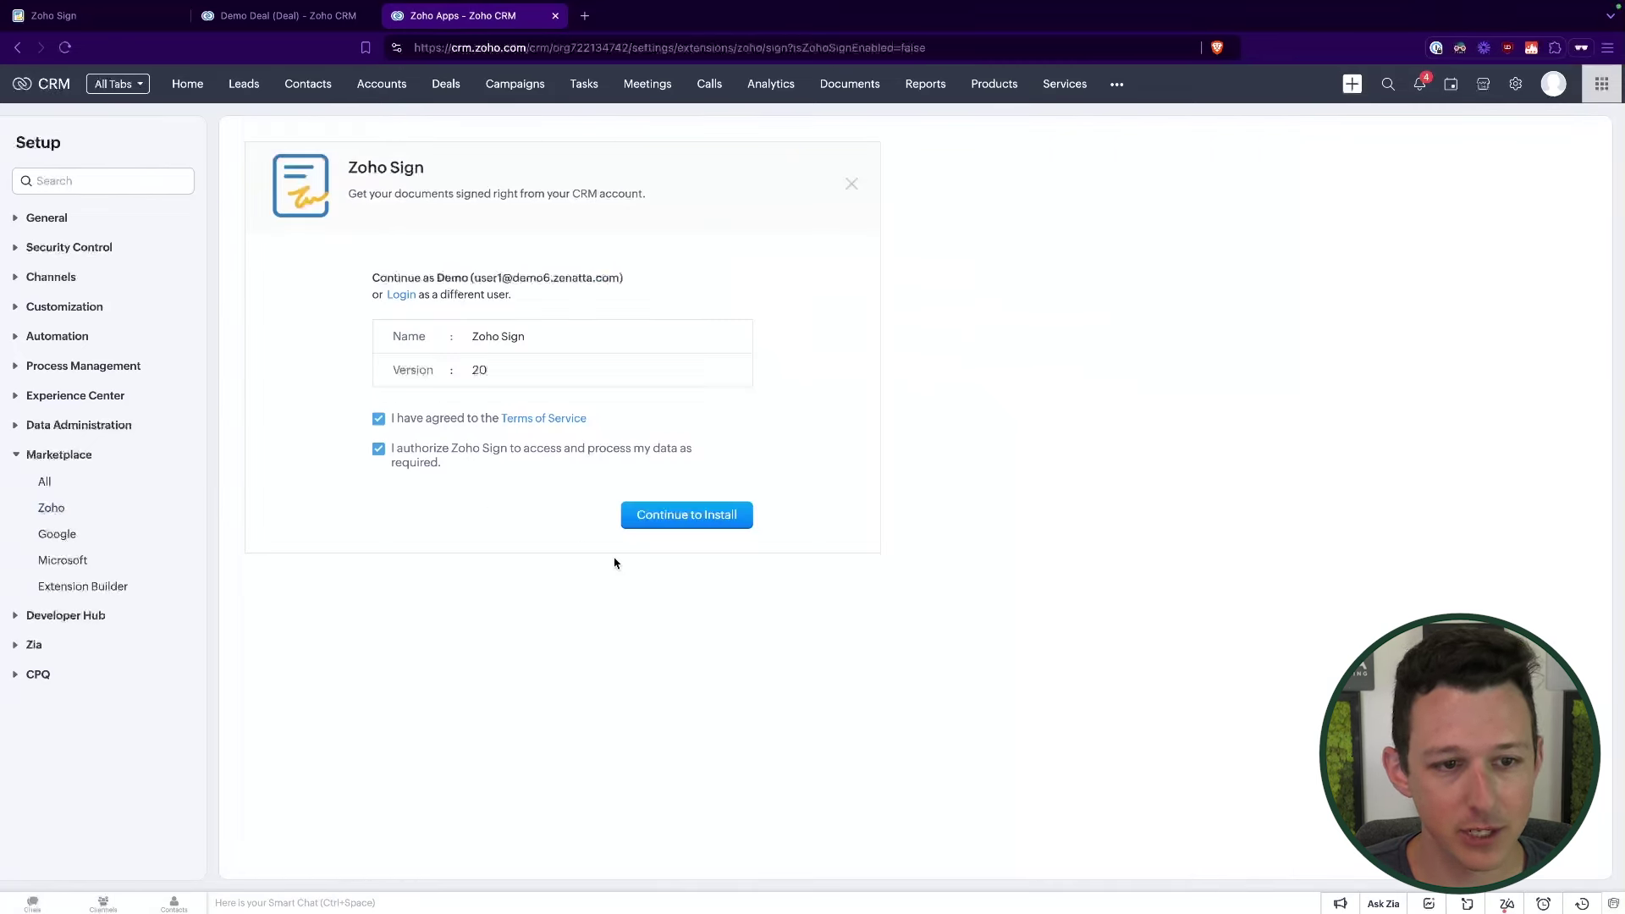
pyautogui.click(691, 523)
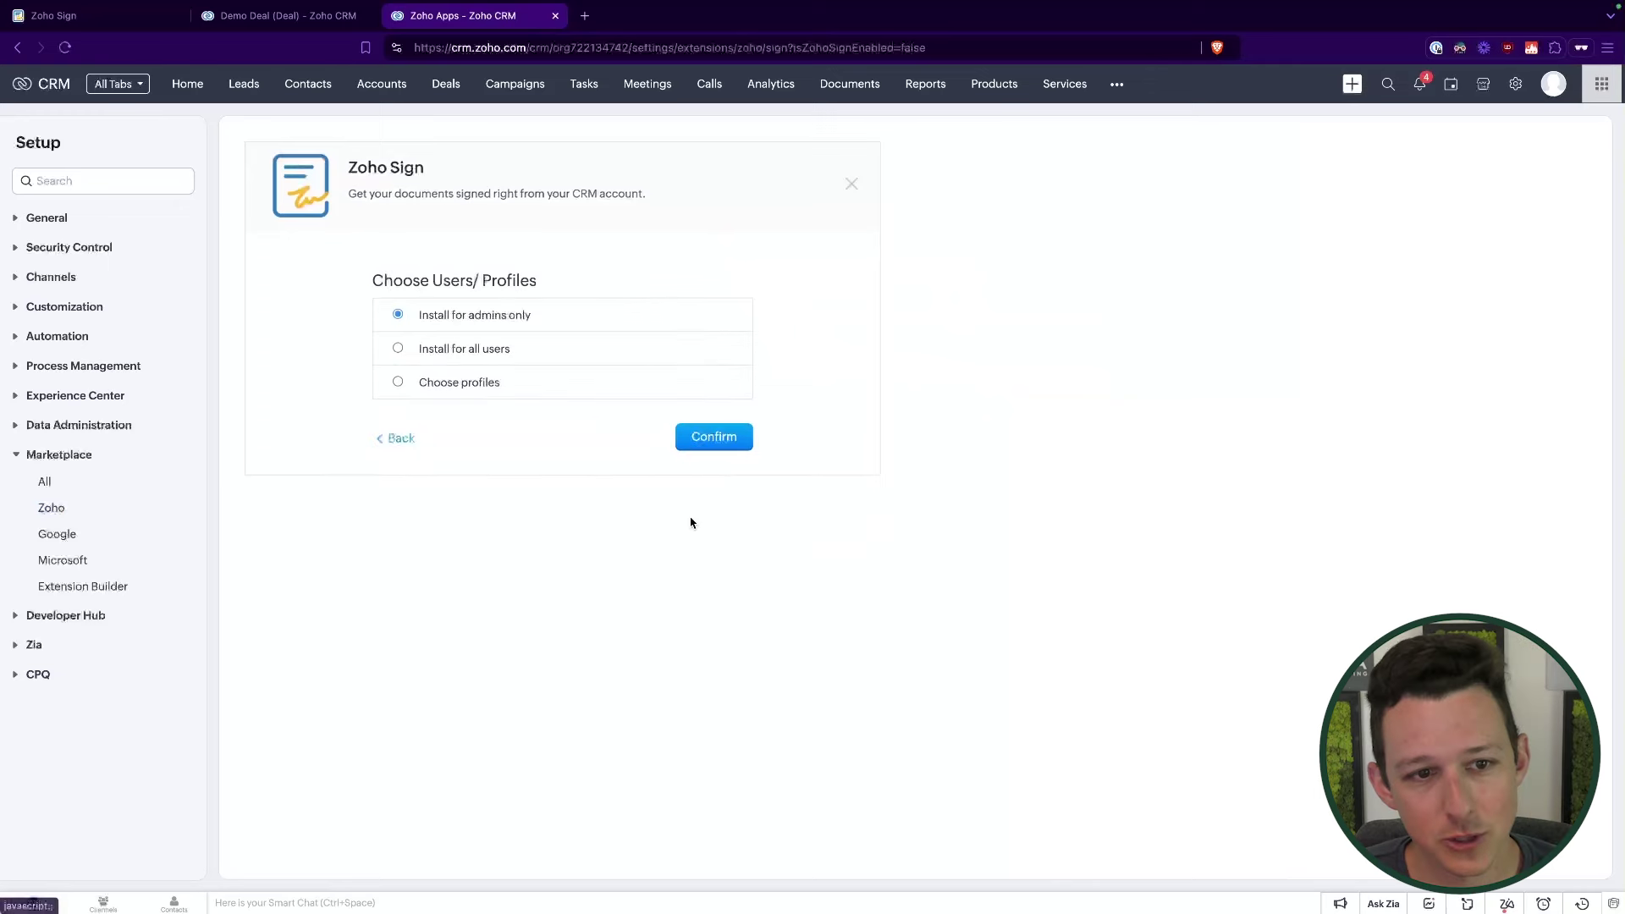
pyautogui.click(398, 348)
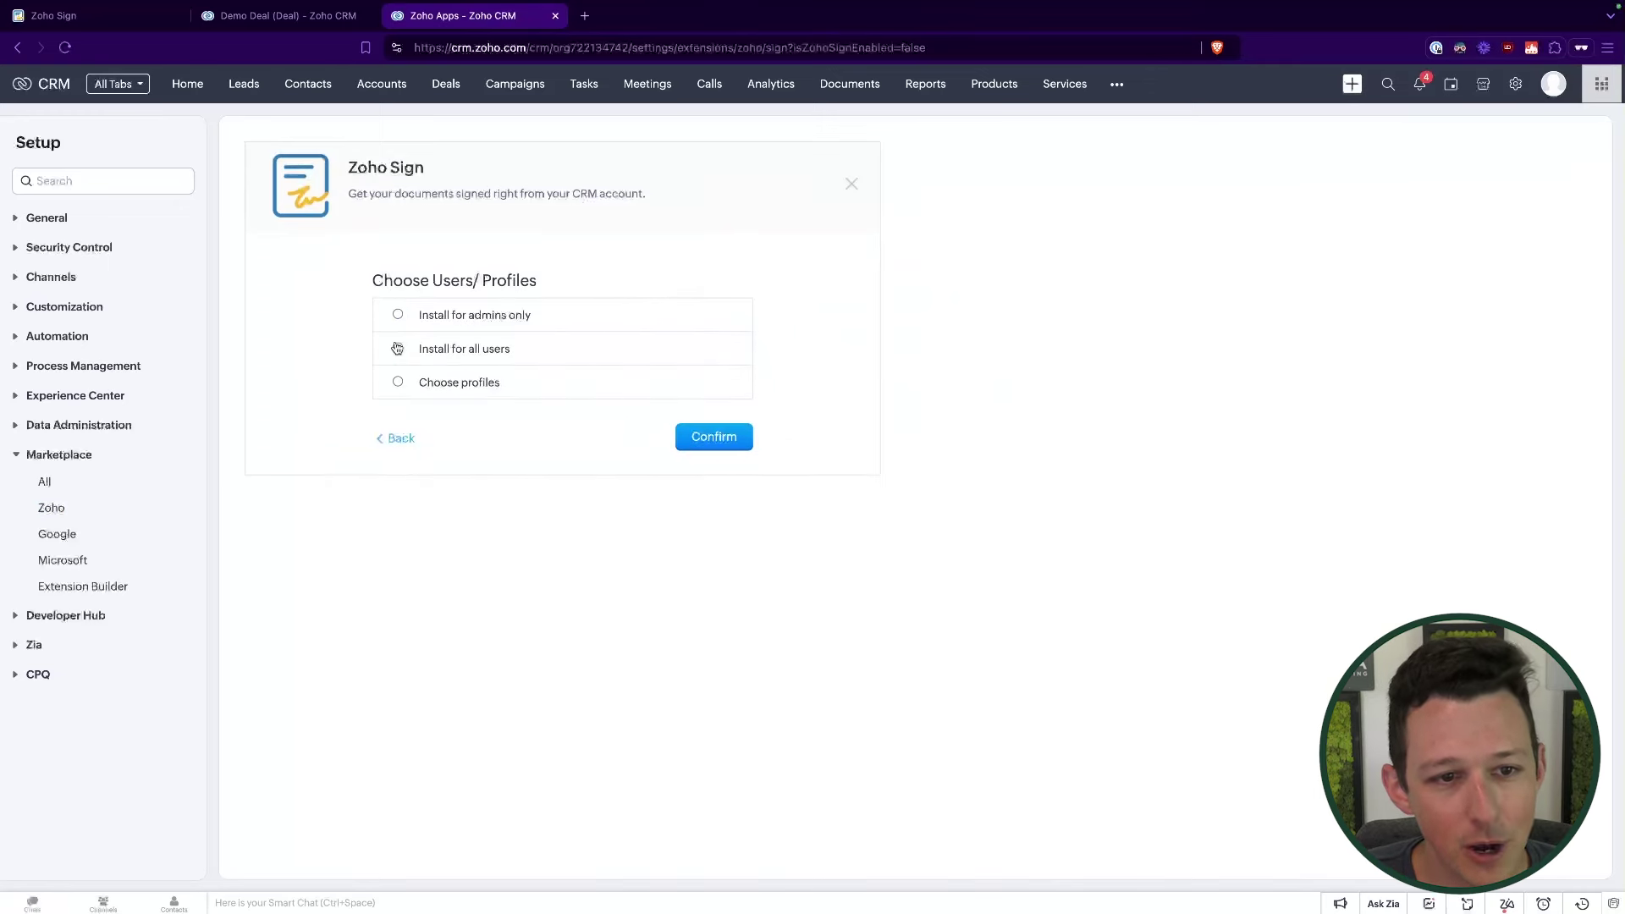
pyautogui.click(704, 446)
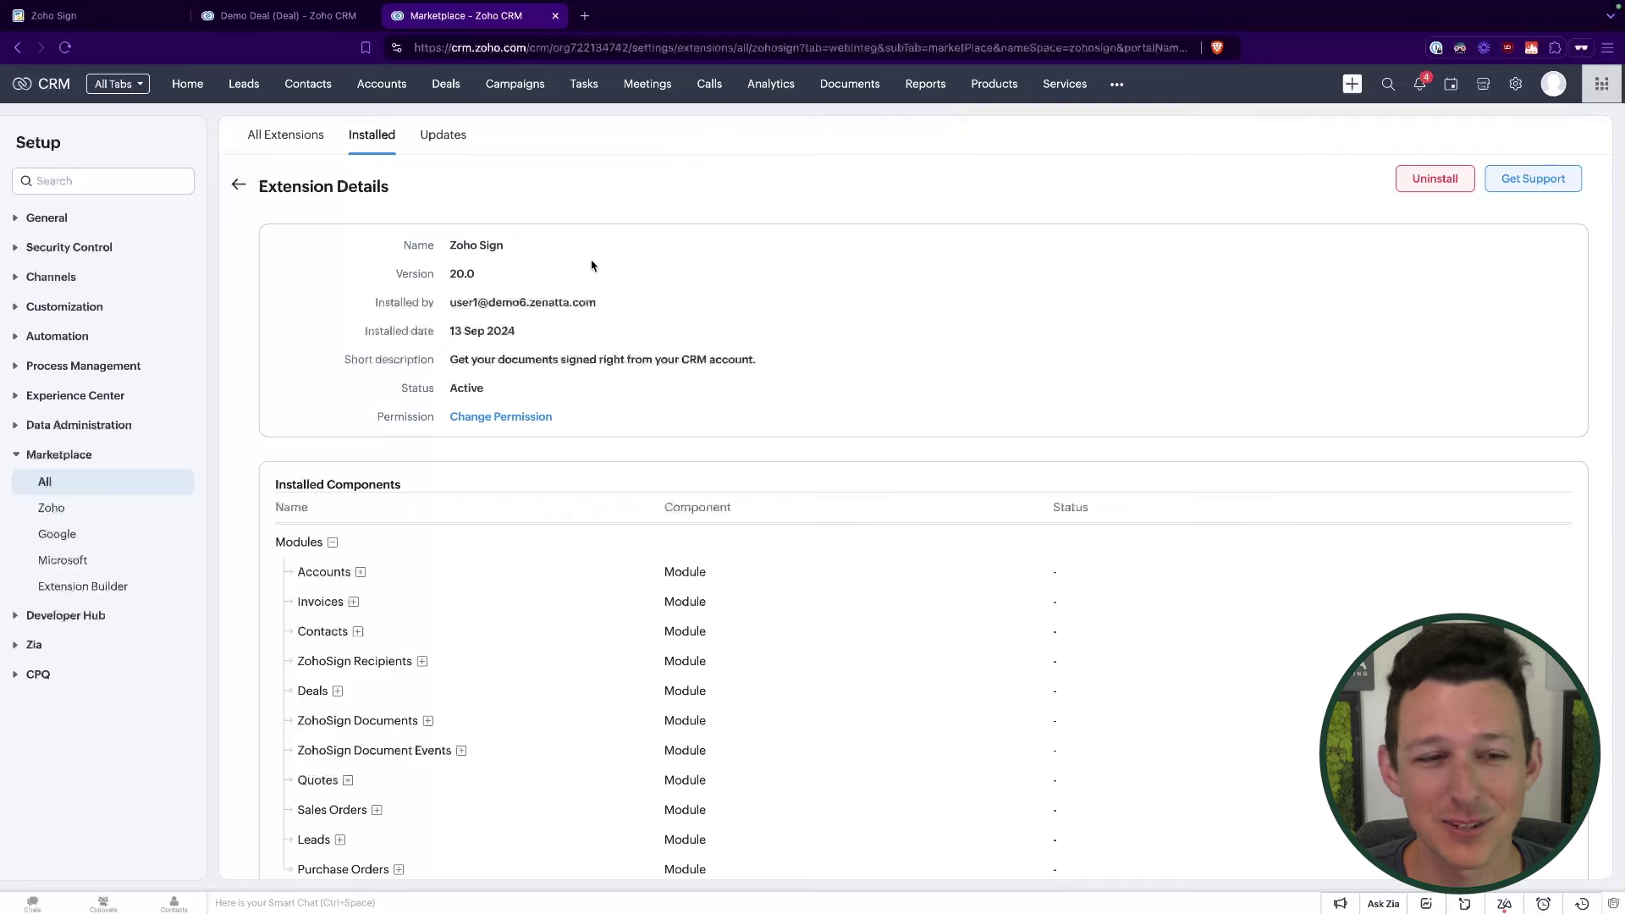
# Step: Expand the Deals entry under Installed Components to see the Zoho Sign template and buttons, then collapse it
pyautogui.scroll(-2, 592, 266)
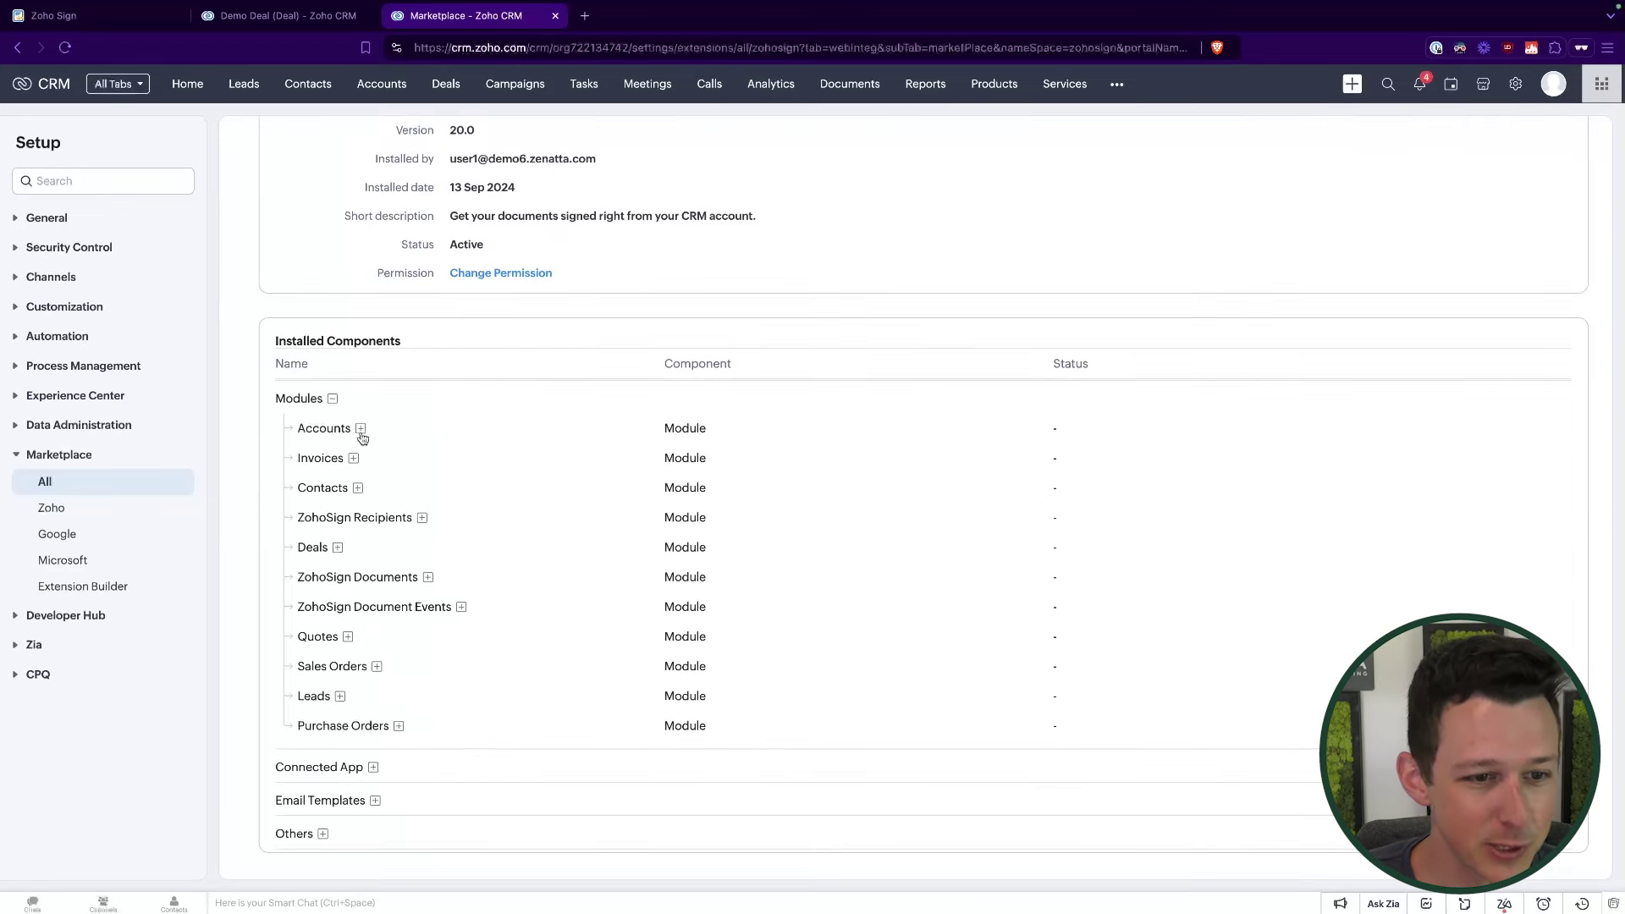
pyautogui.click(337, 549)
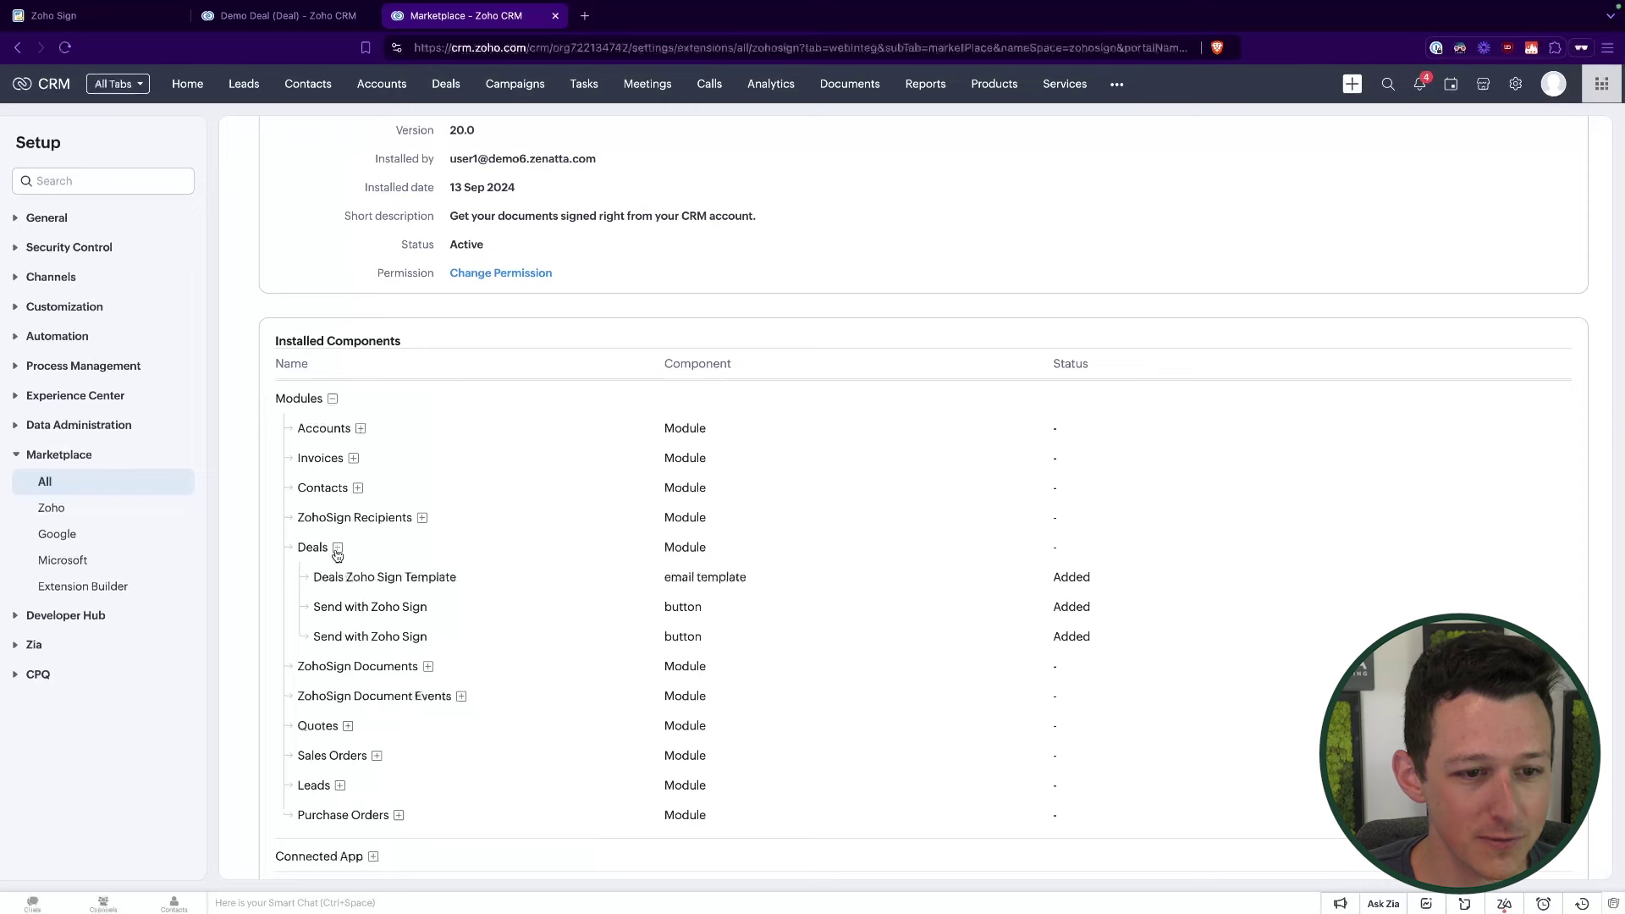
pyautogui.click(336, 549)
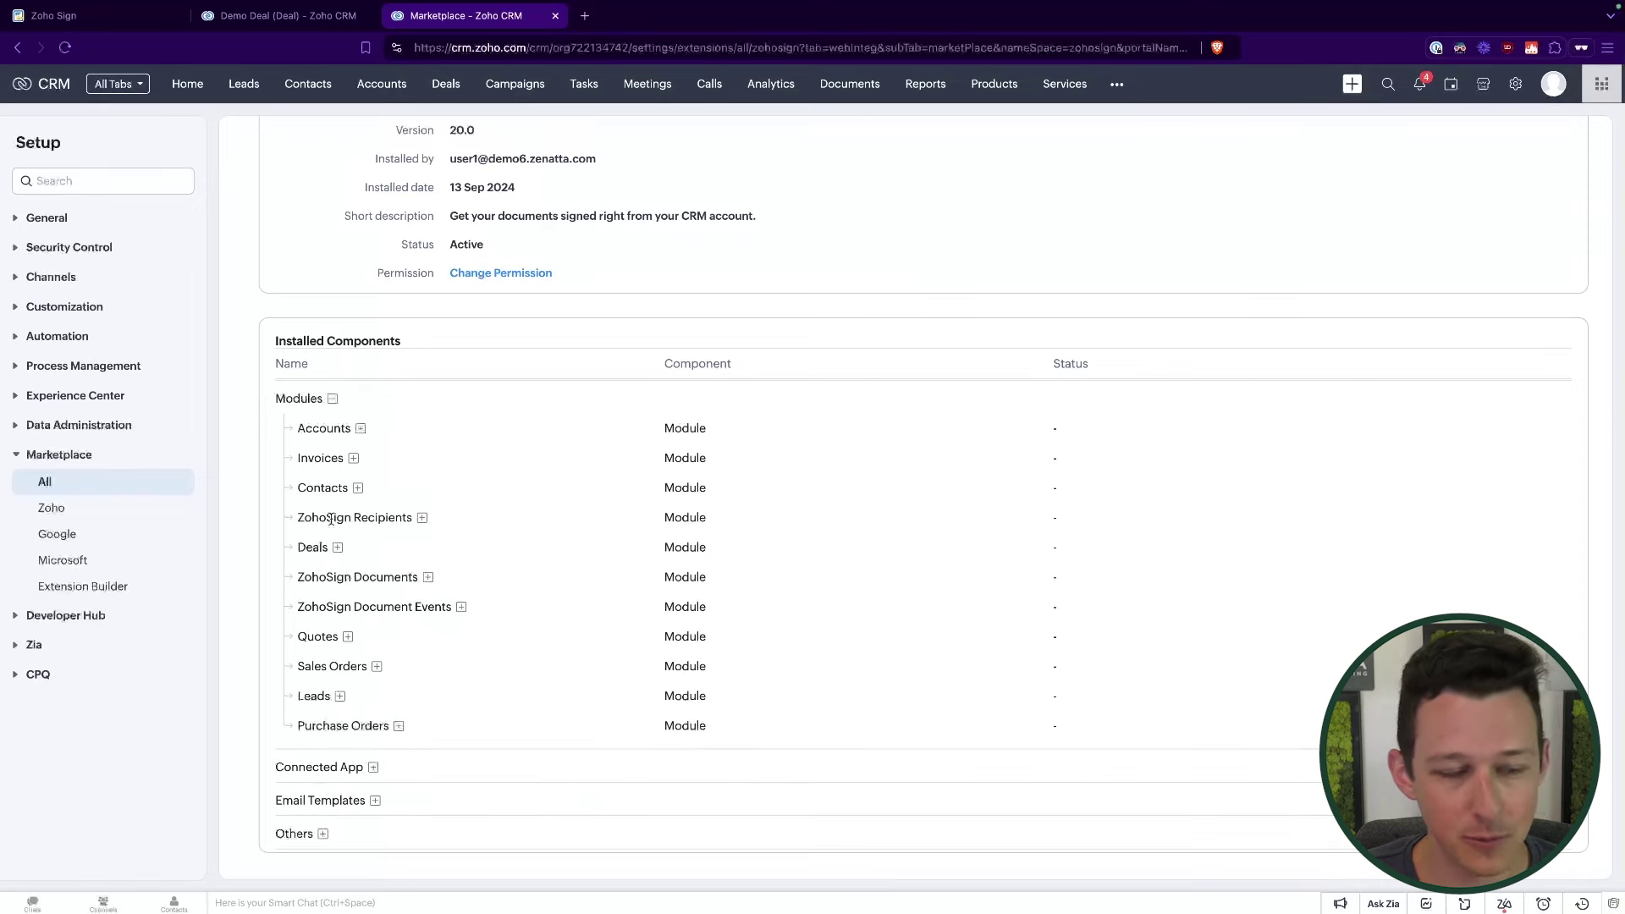
# Step: Check the modules menu for the new ZohoSign modules, then return to the Demo Deal tab
pyautogui.click(1117, 84)
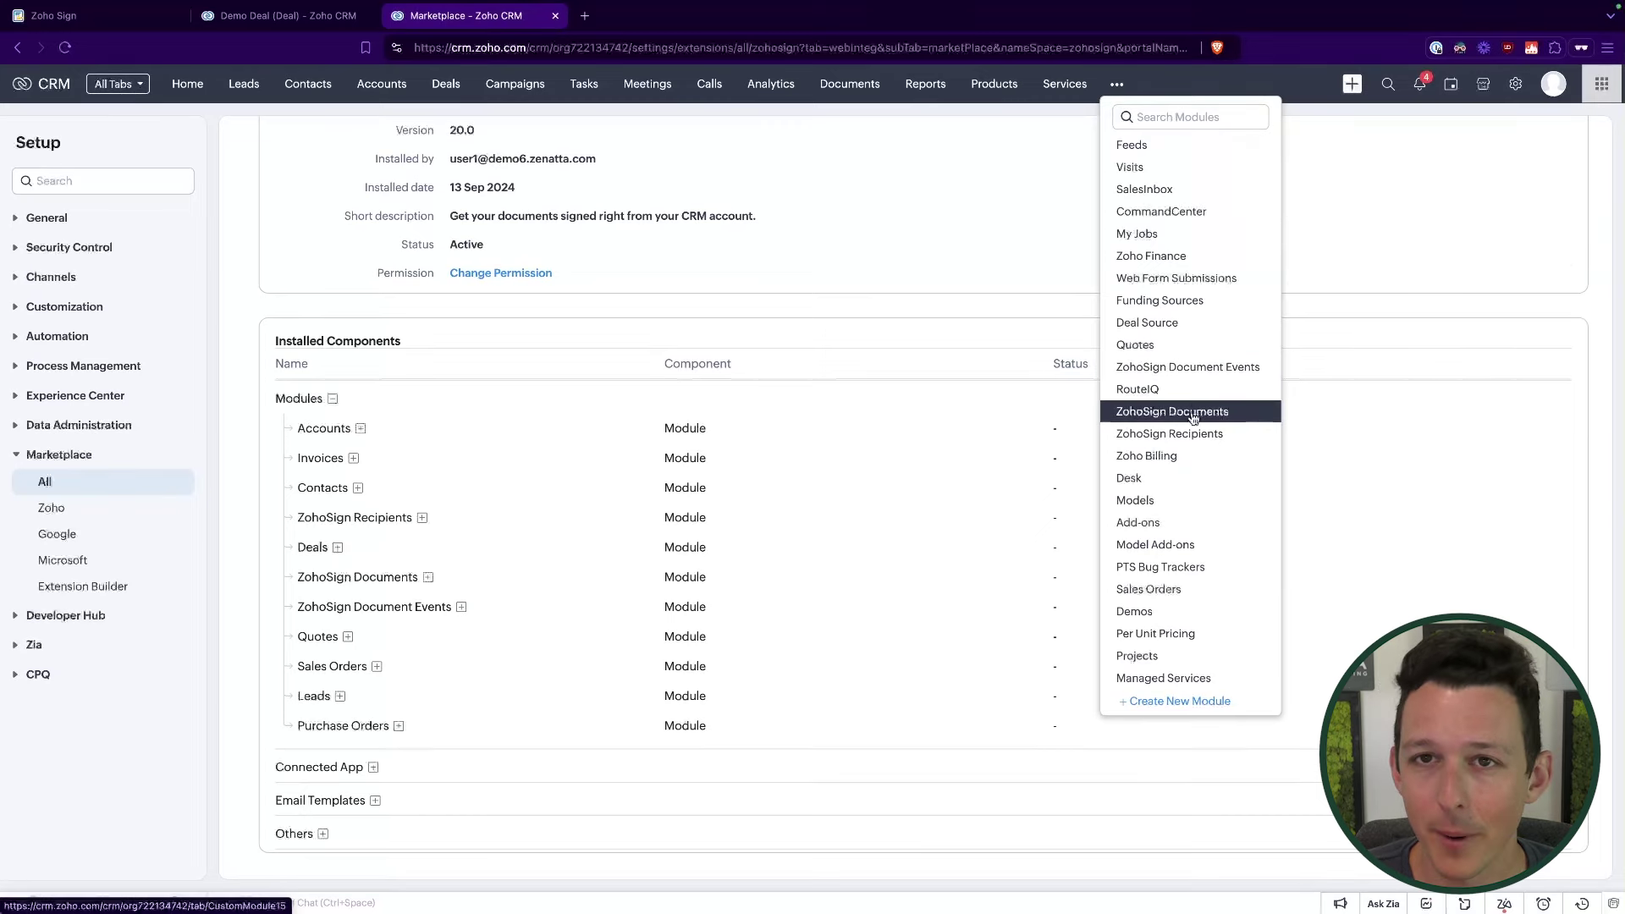
pyautogui.click(280, 15)
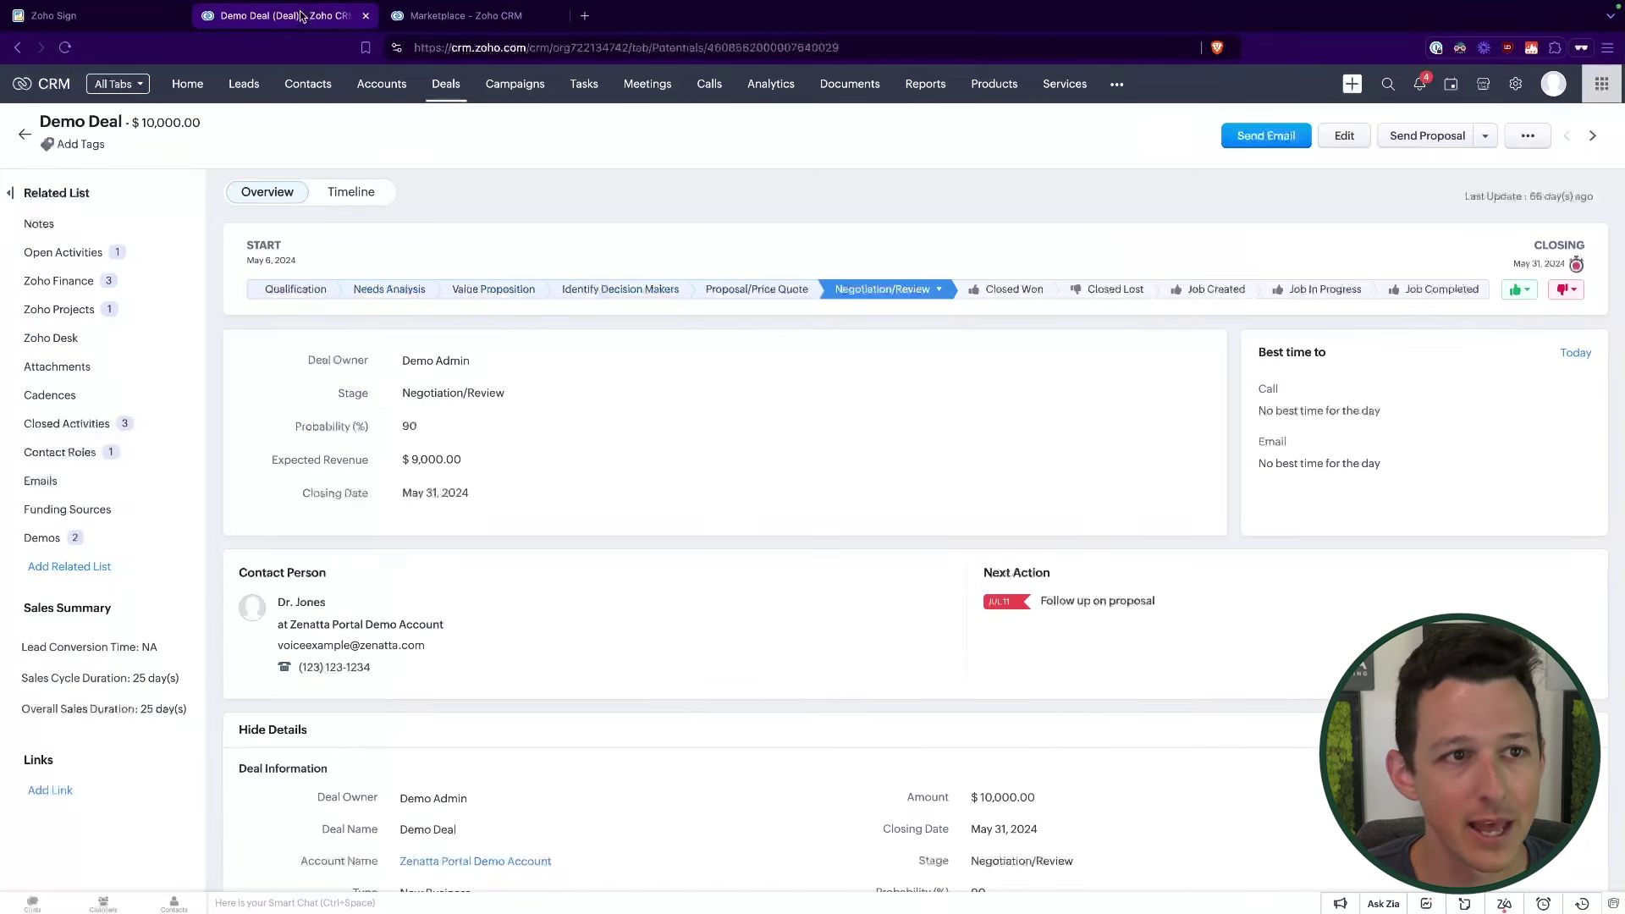
# Step: Reload Demo Deal, jump to its ZohoSign Documents related list, and expand the Send Proposal options
pyautogui.click(64, 49)
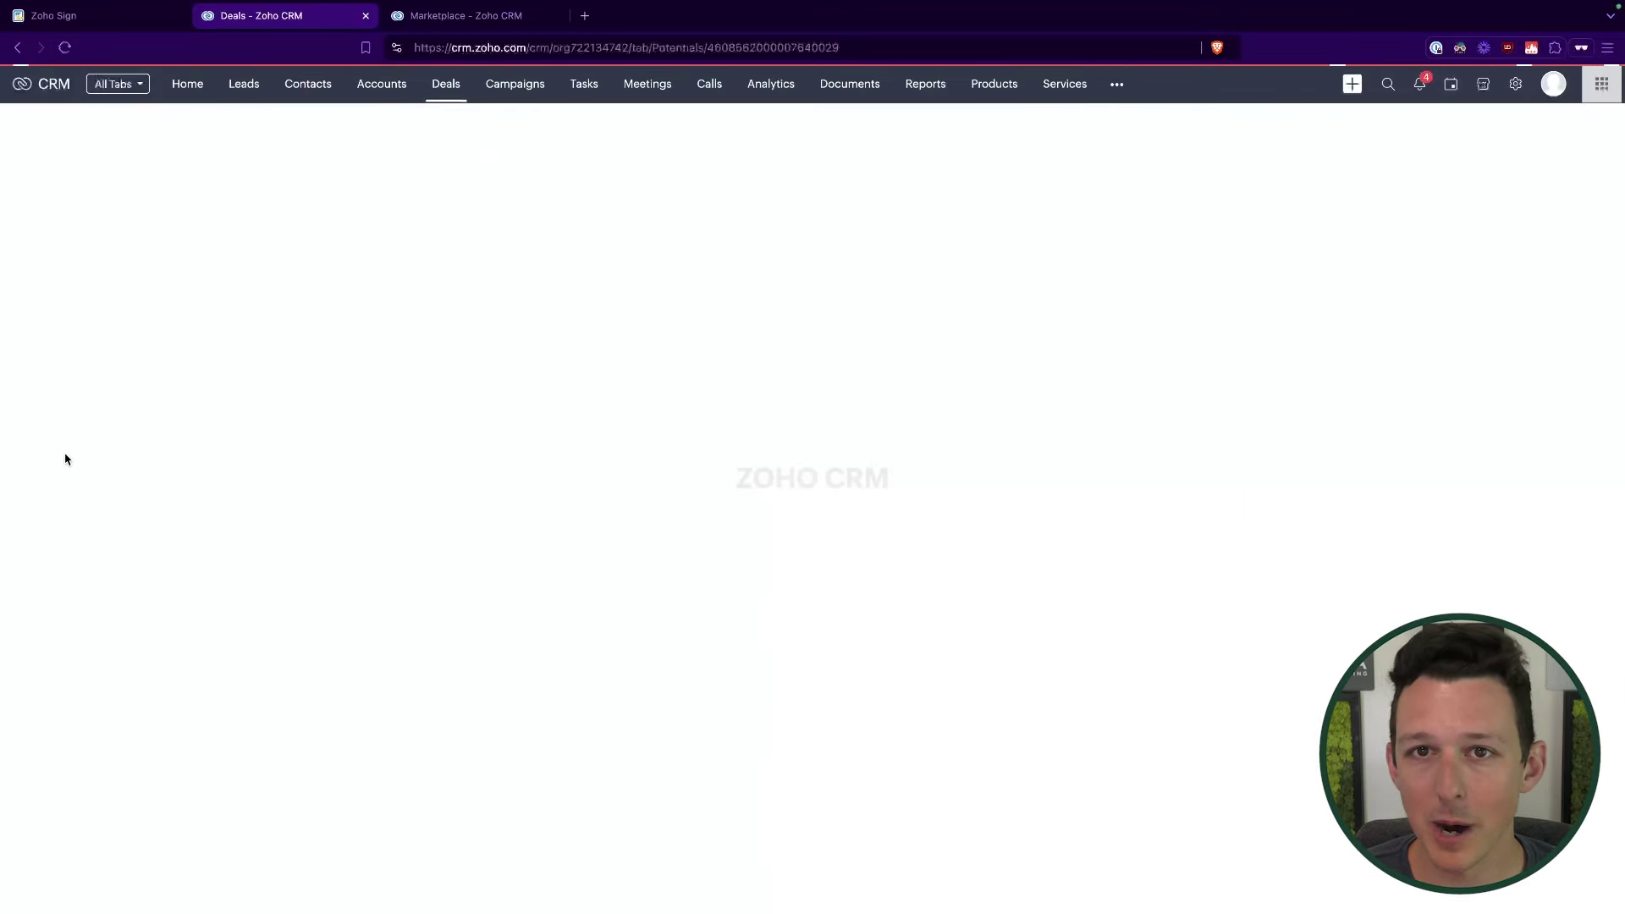
pyautogui.click(76, 566)
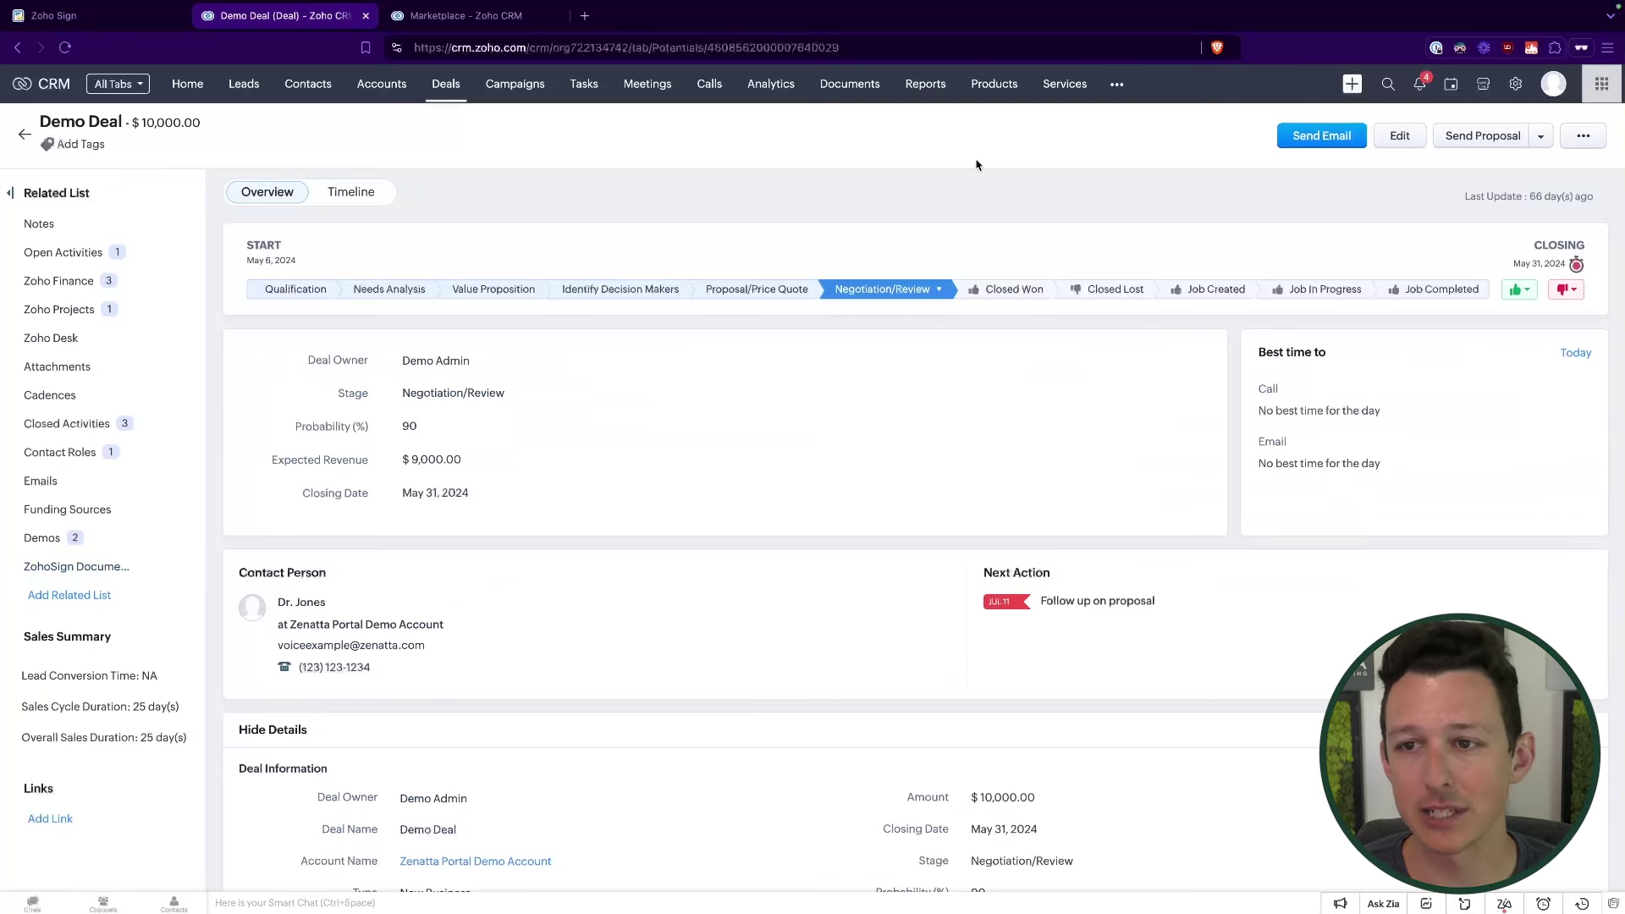
pyautogui.click(1542, 141)
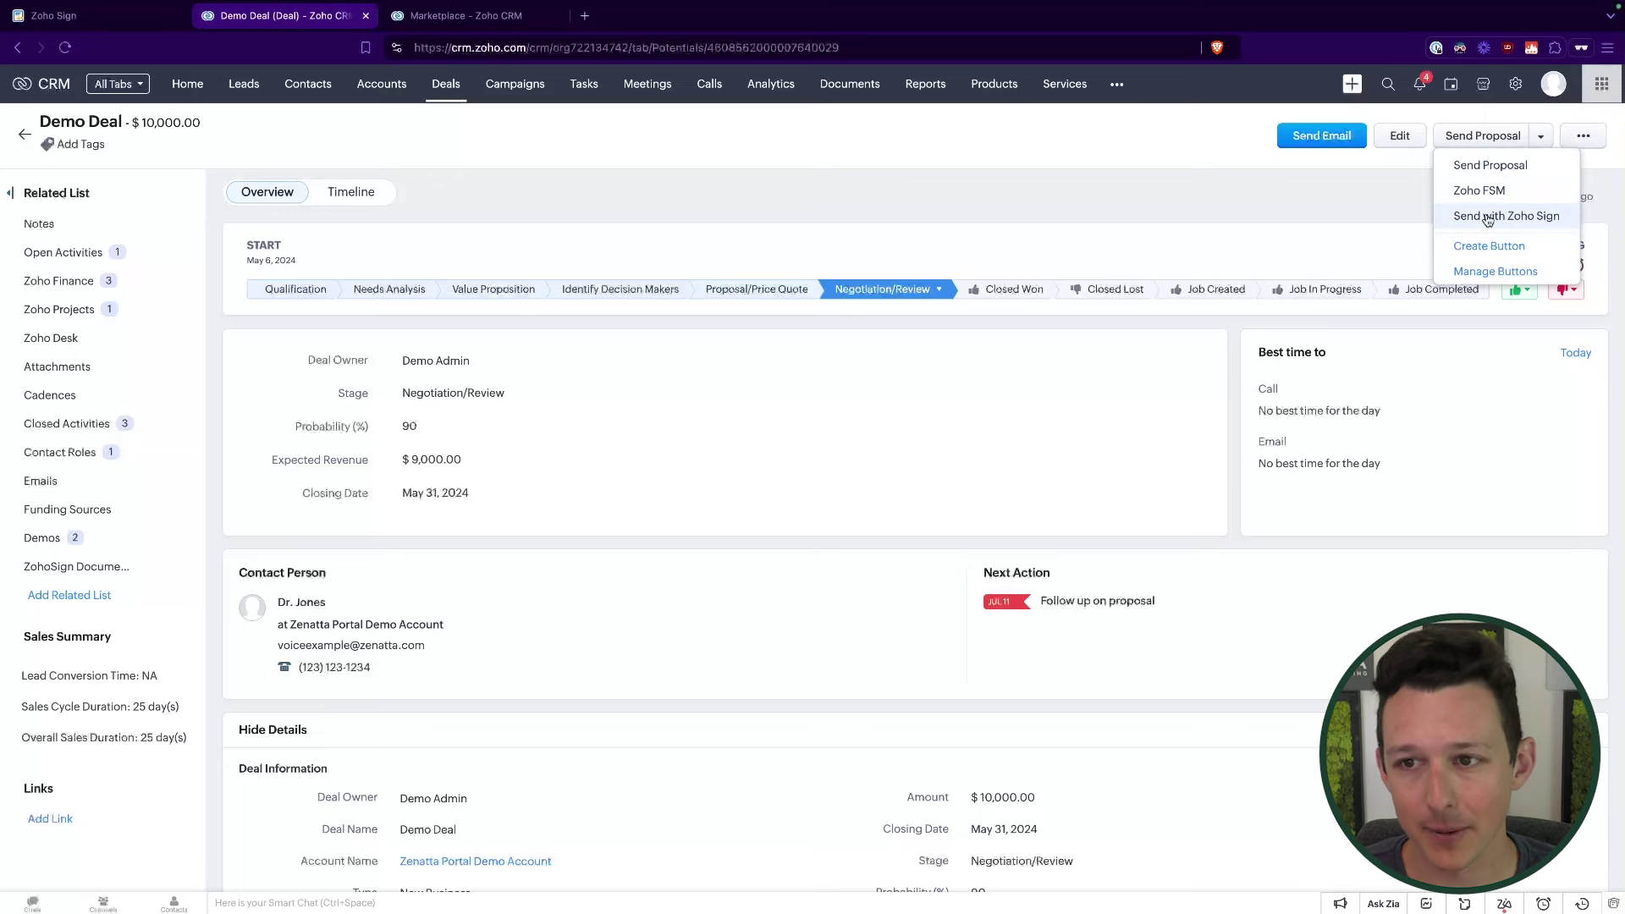
# Step: Start Send with Zoho Sign for Demo Deal and choose Use Template > ZohoSign templates
pyautogui.click(1487, 218)
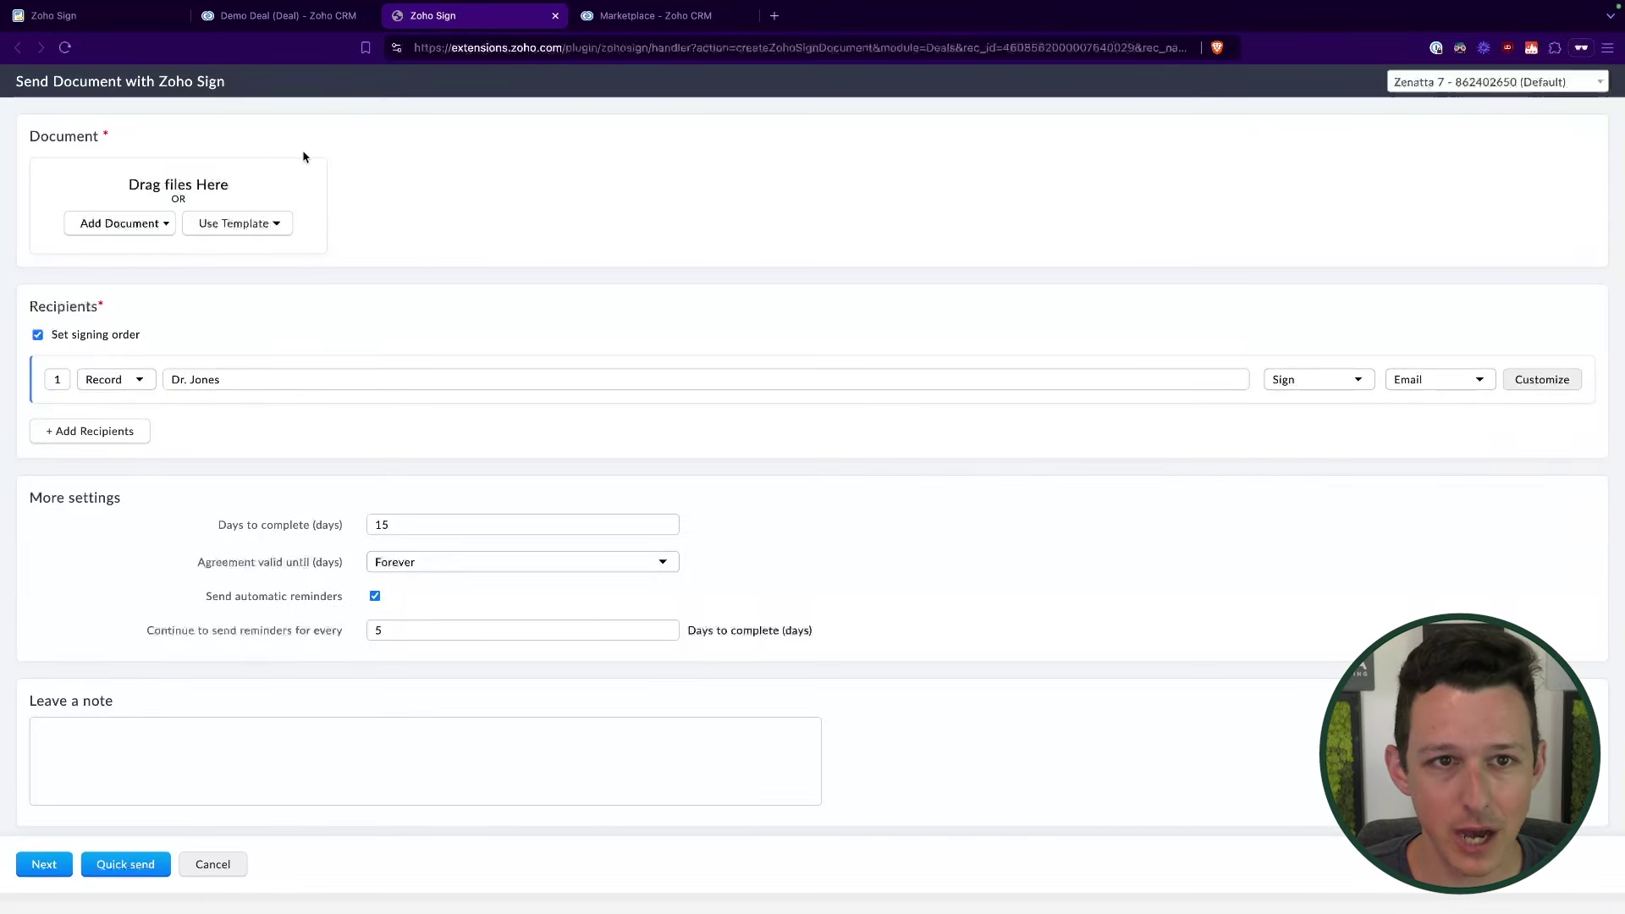
pyautogui.click(318, 17)
pyautogui.click(455, 20)
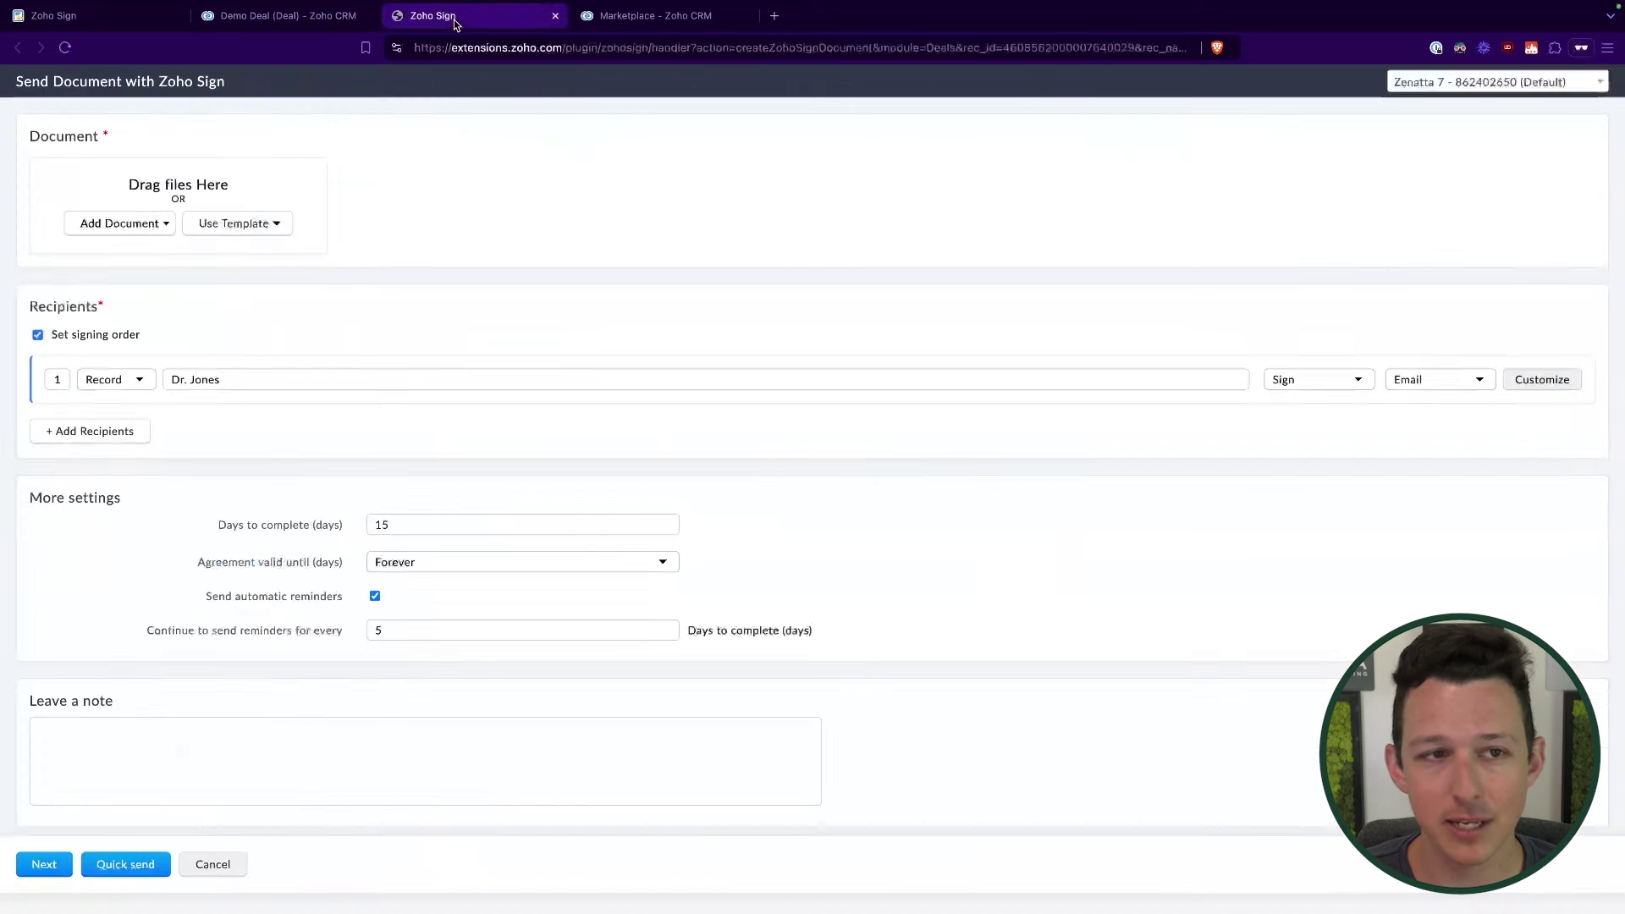
pyautogui.click(141, 225)
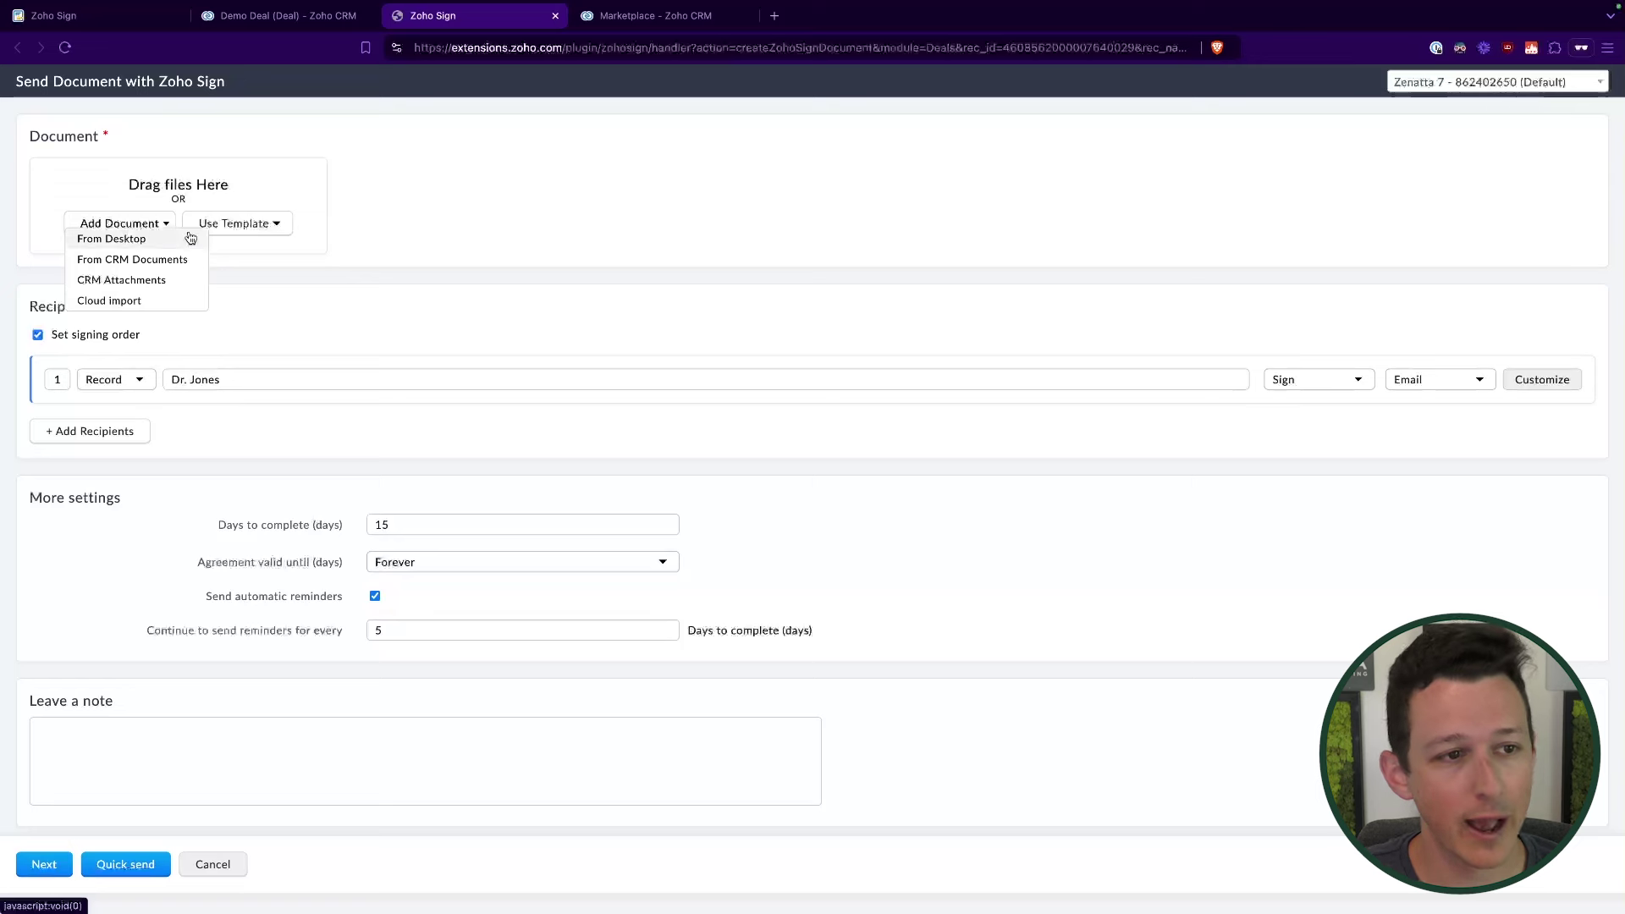
pyautogui.click(273, 227)
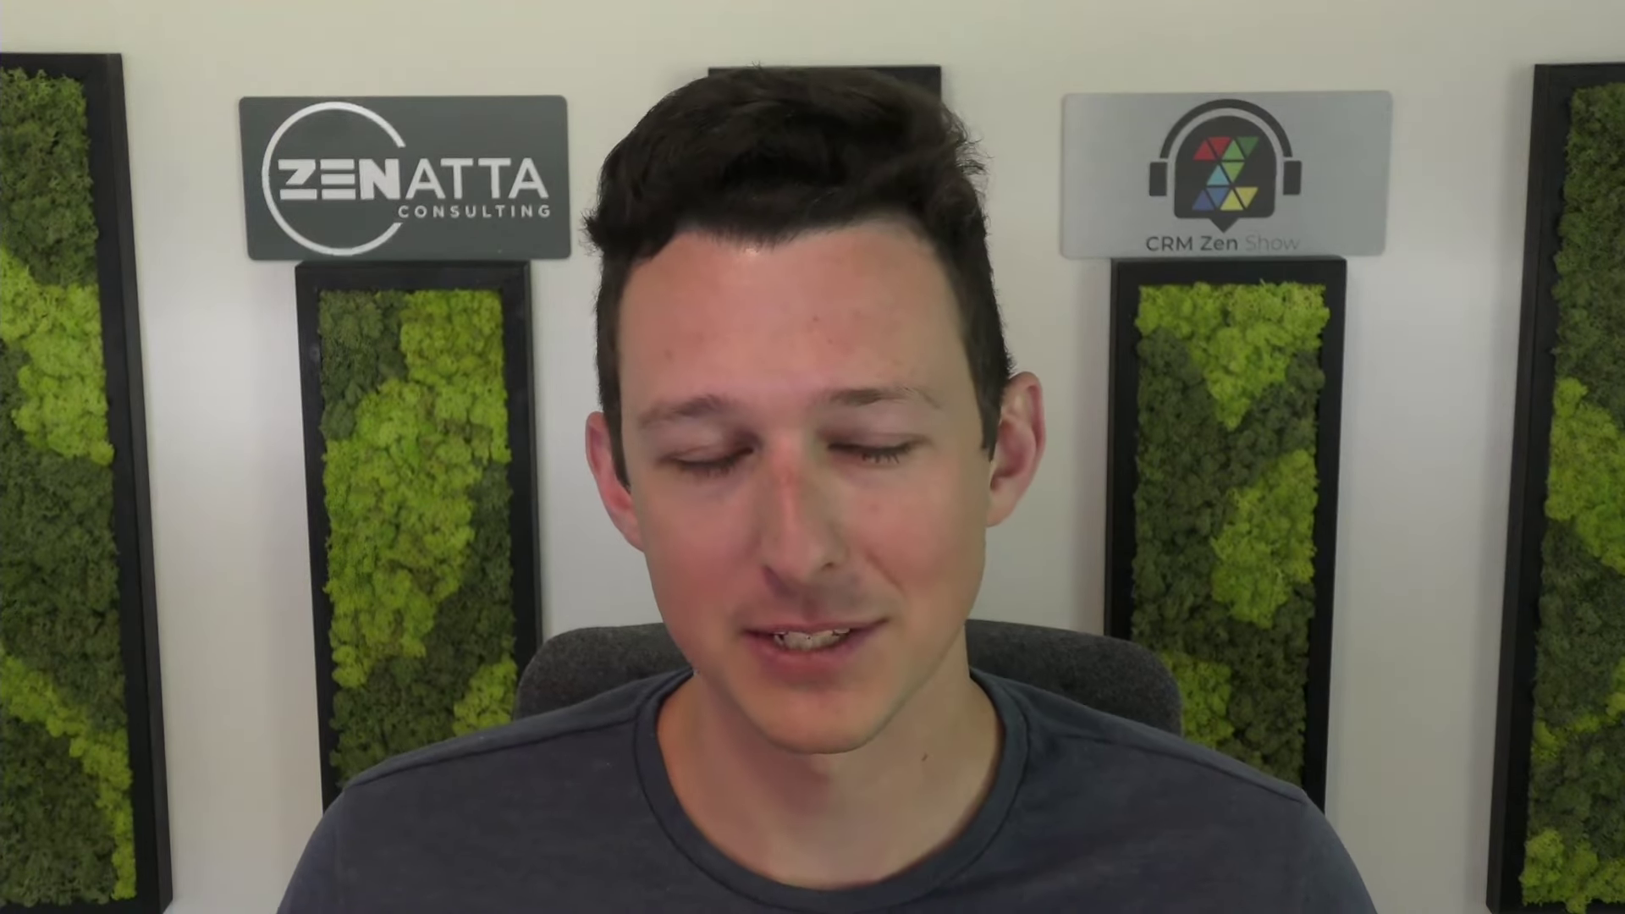
pyautogui.click(262, 246)
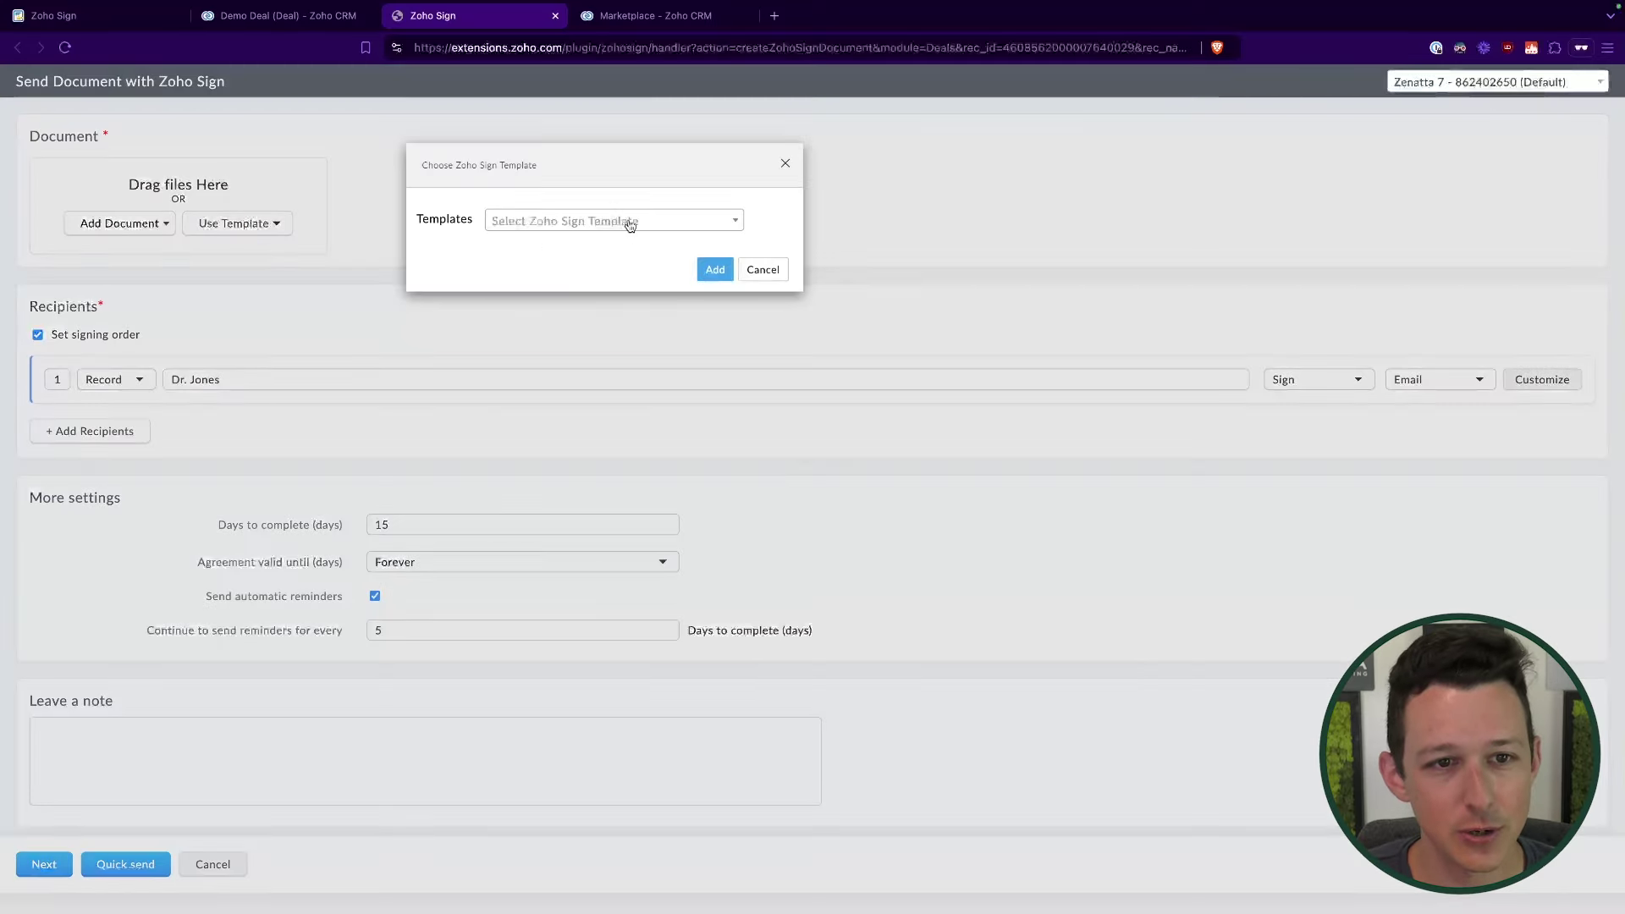
pyautogui.click(622, 224)
pyautogui.click(568, 280)
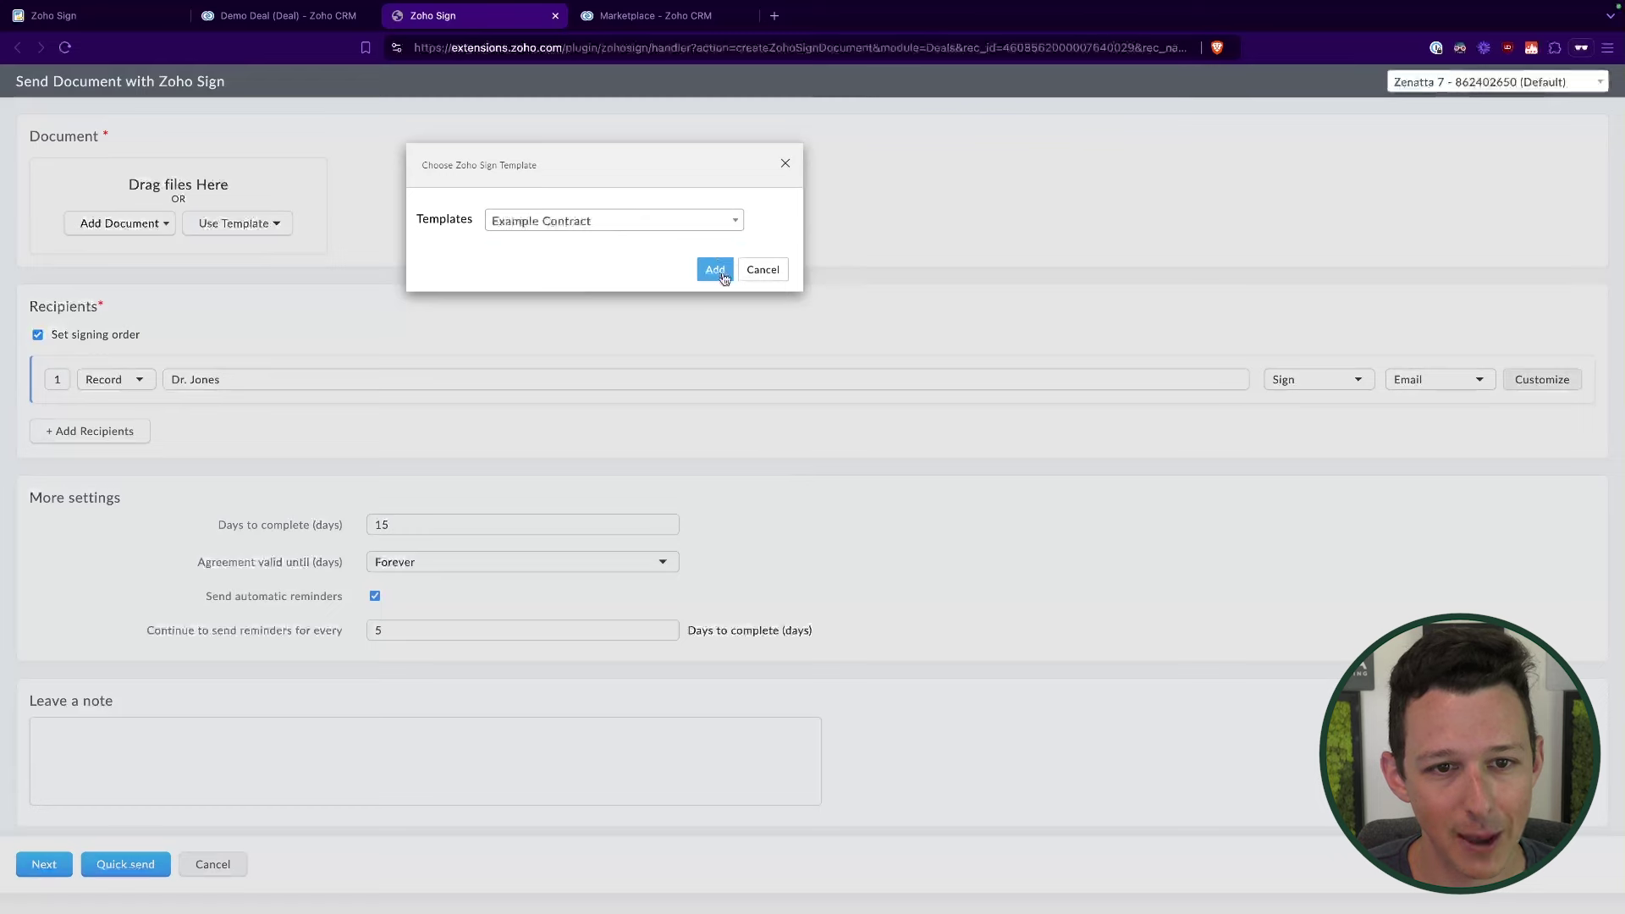
pyautogui.click(721, 277)
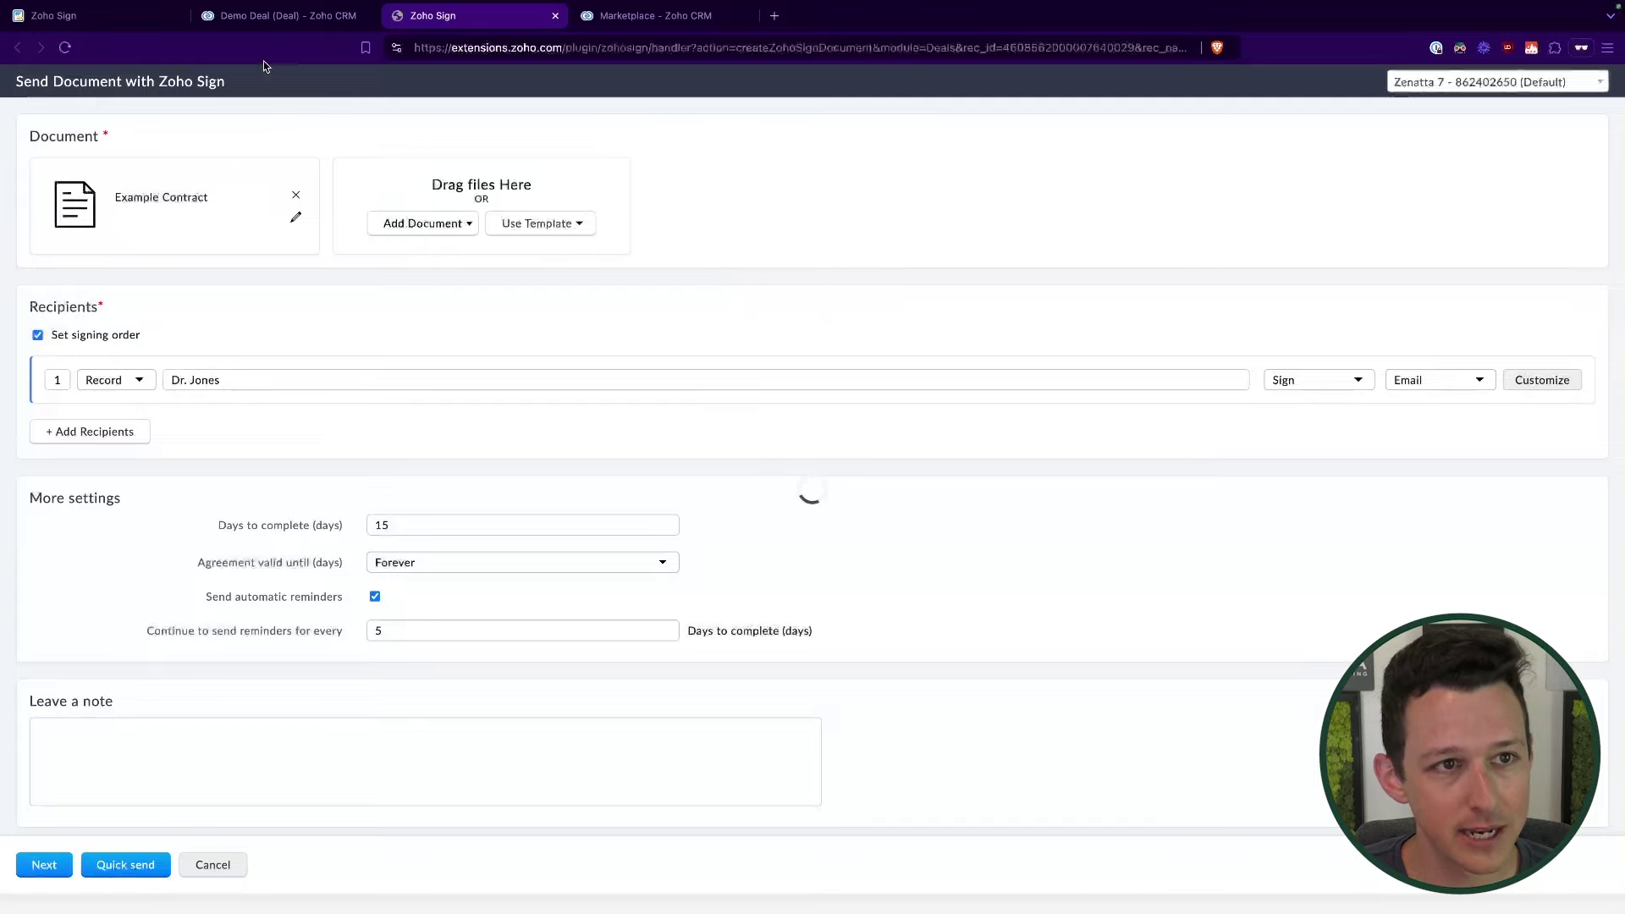
pyautogui.click(351, 16)
pyautogui.scroll(-4, 497, 479)
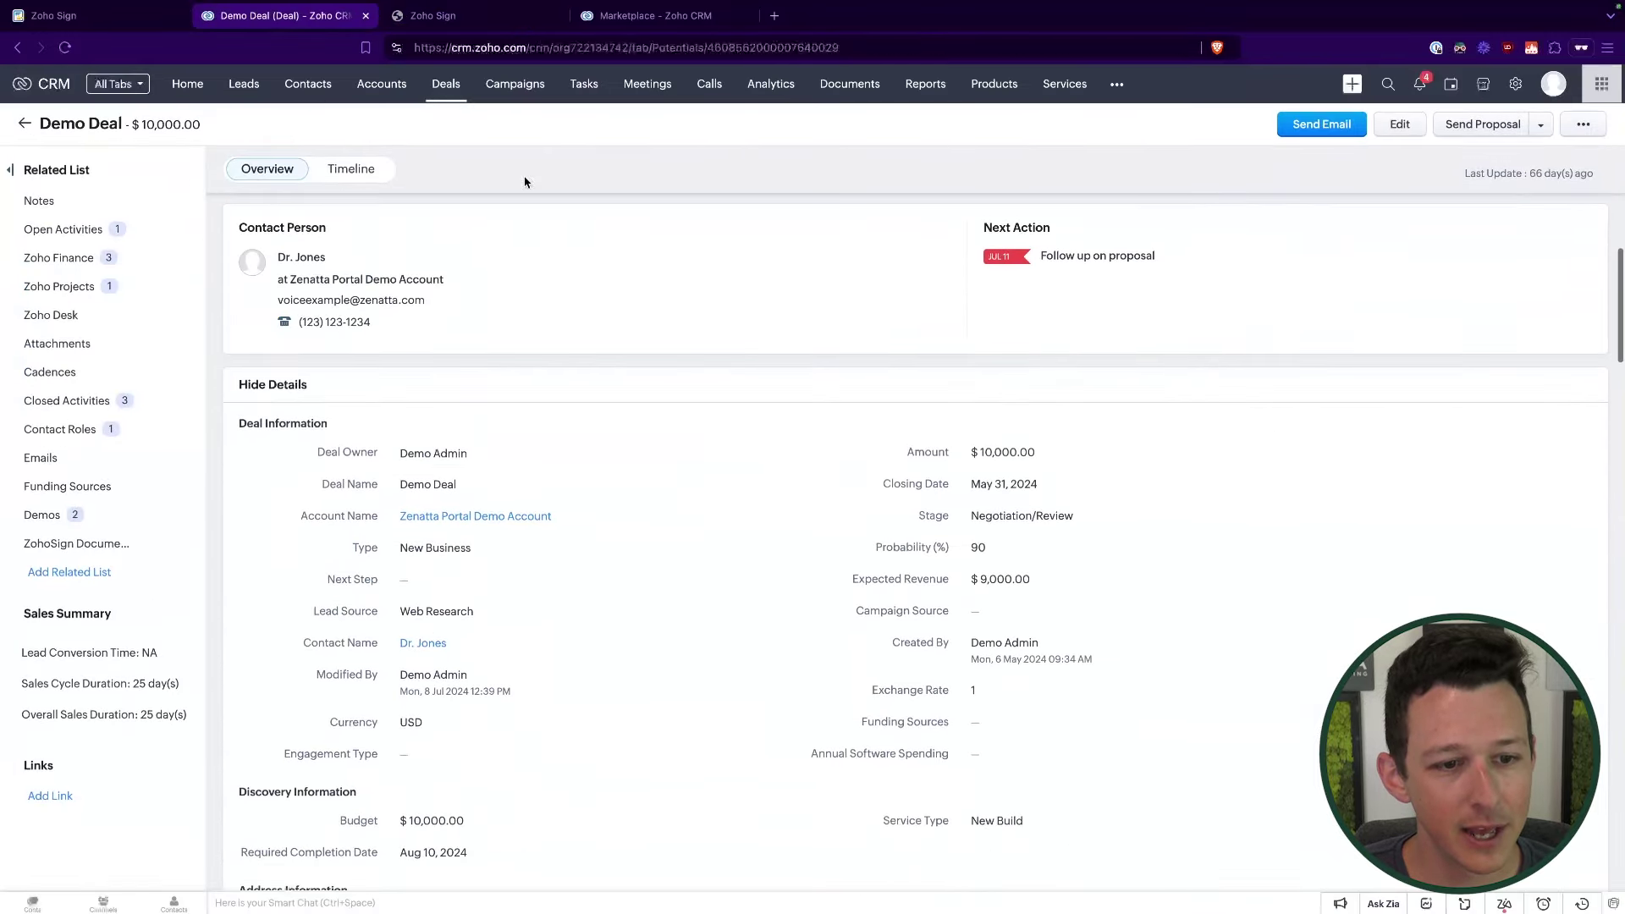
pyautogui.click(614, 25)
pyautogui.click(498, 19)
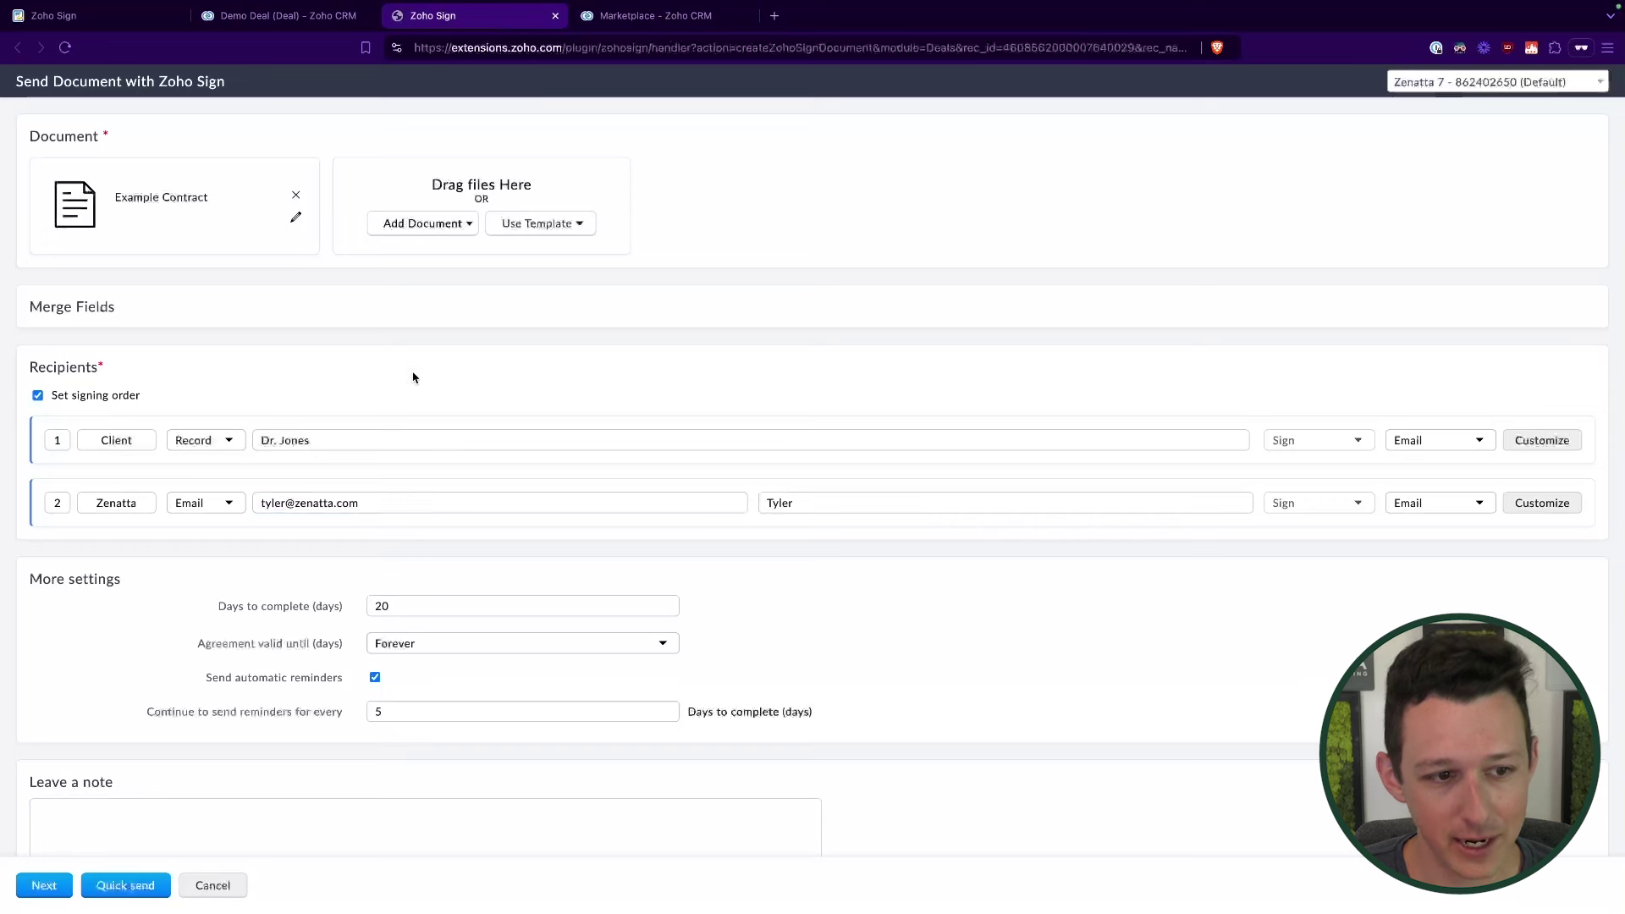
pyautogui.click(380, 509)
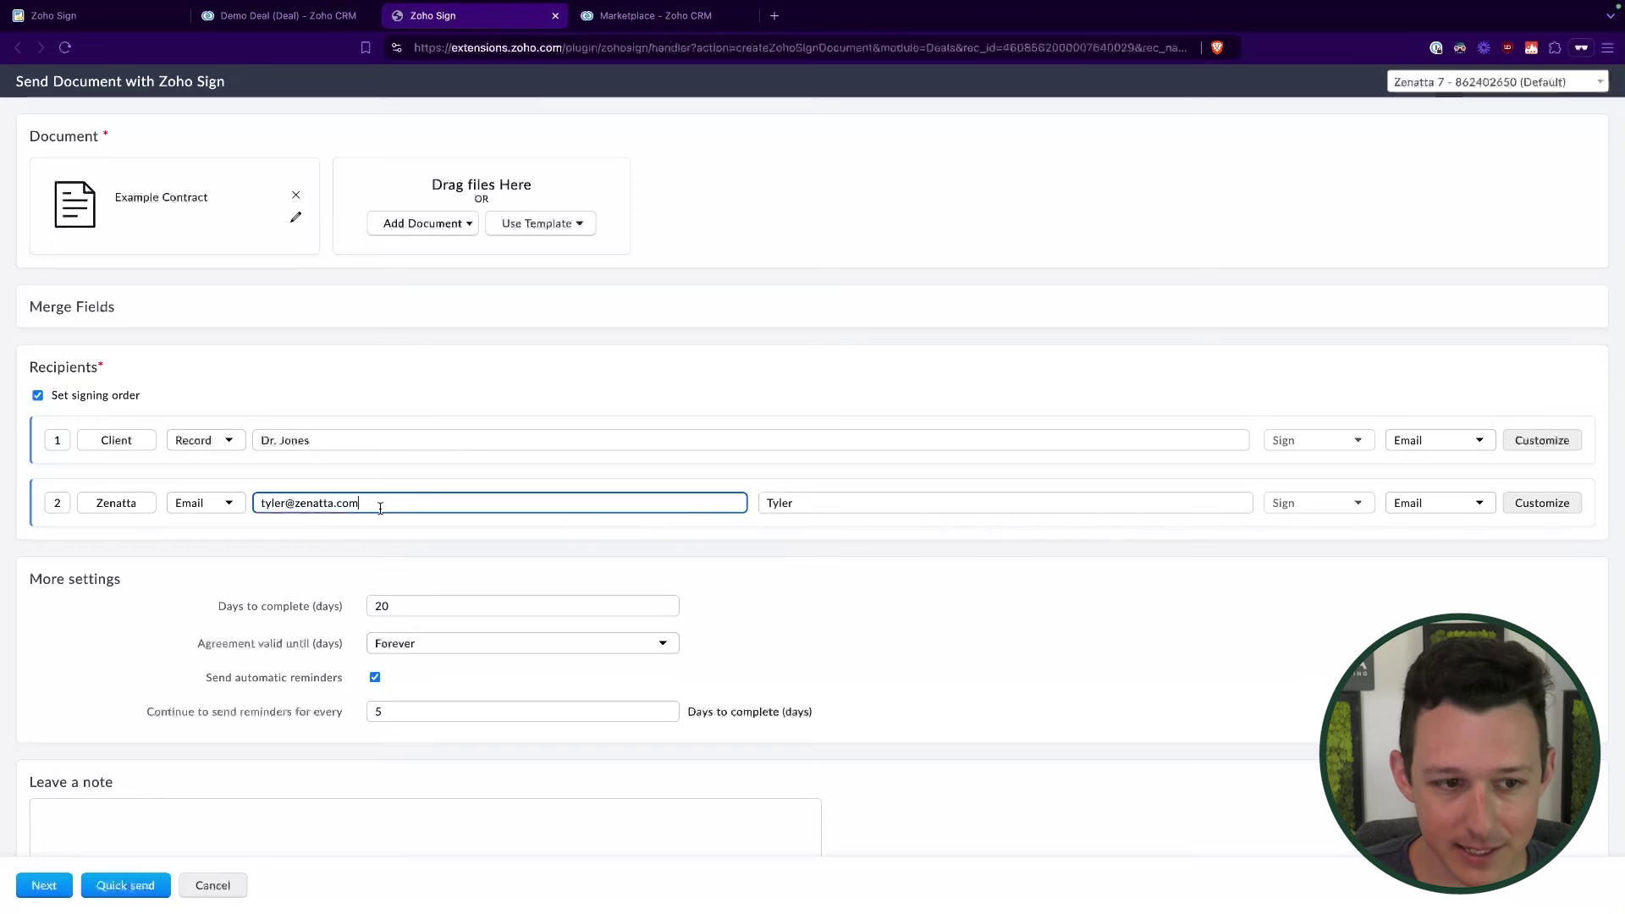
pyautogui.click(448, 366)
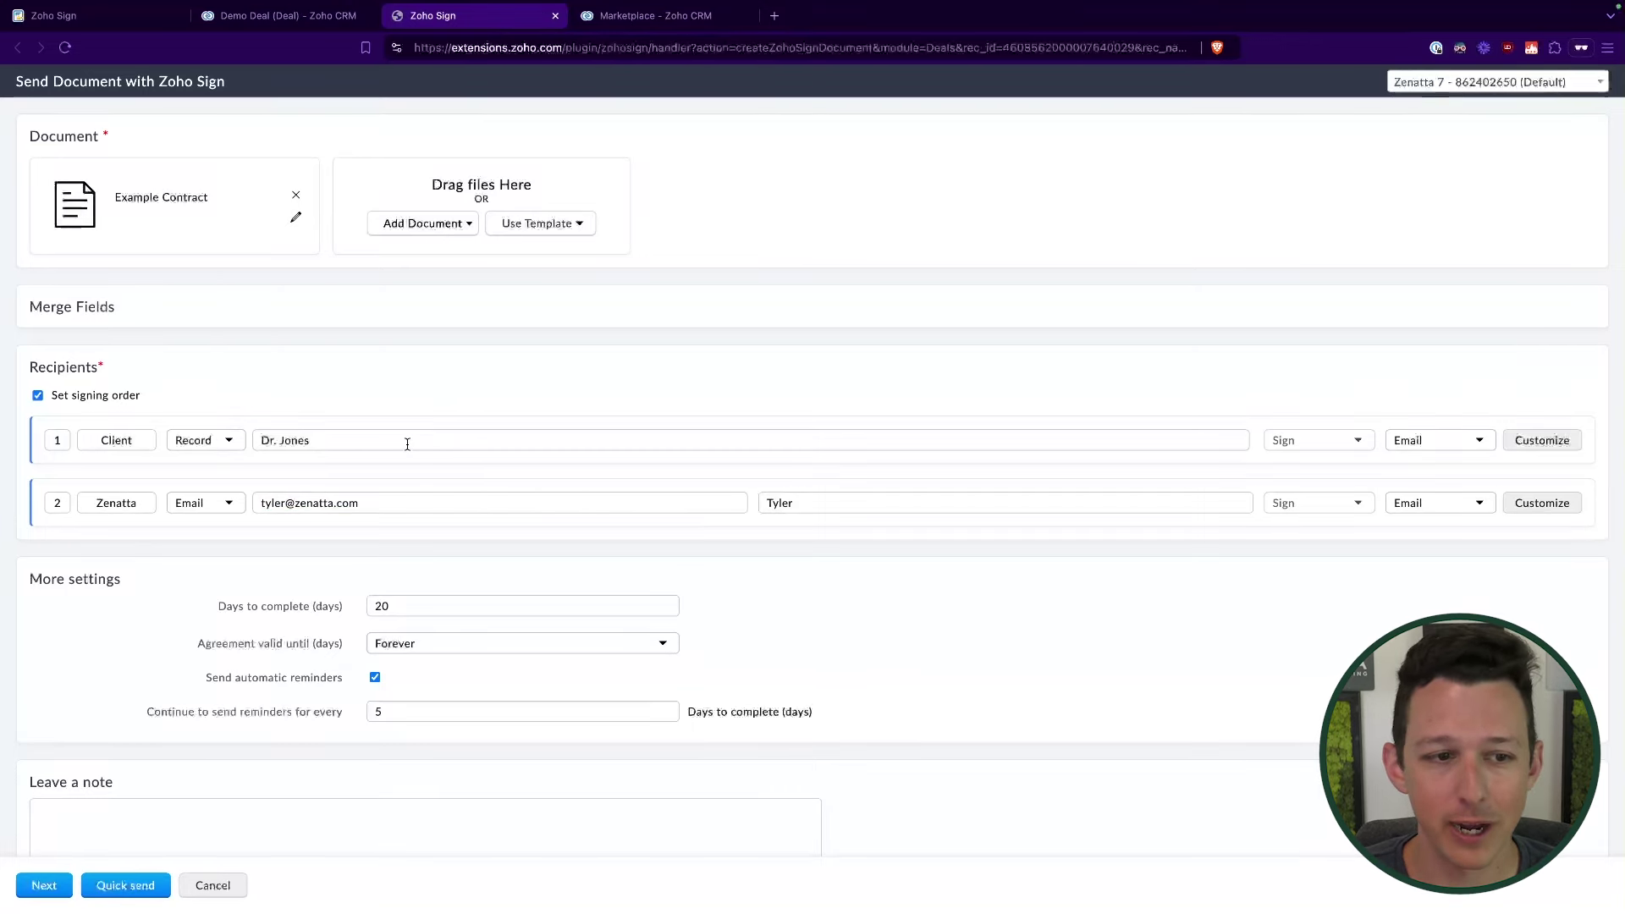
pyautogui.click(326, 18)
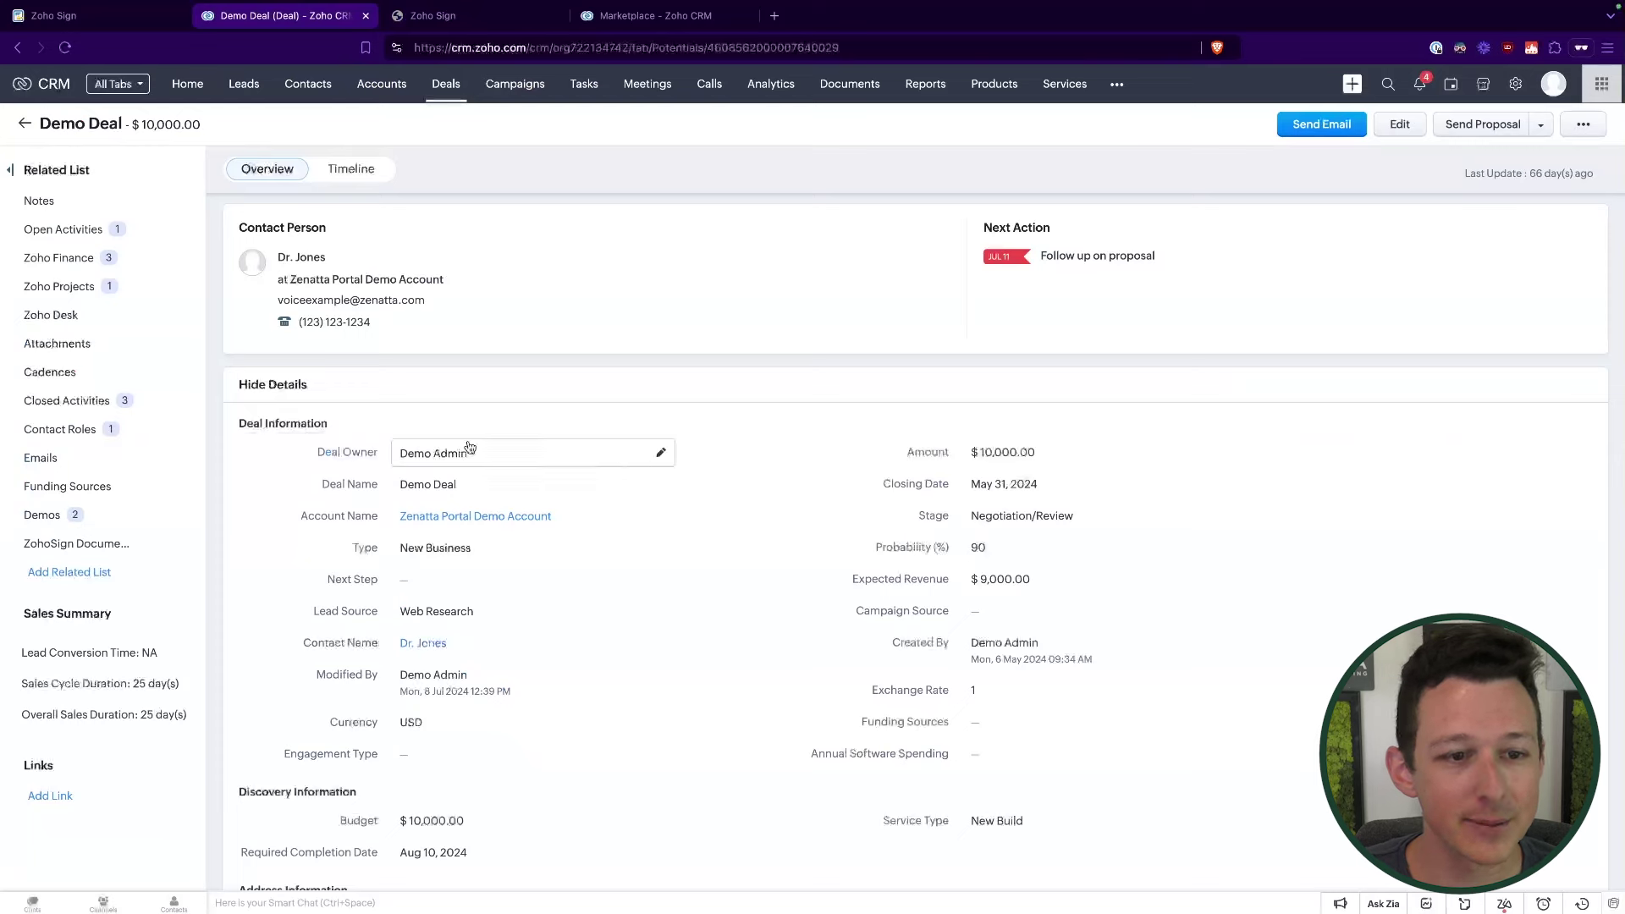
pyautogui.moveTo(301, 642); pyautogui.dragTo(475, 648)
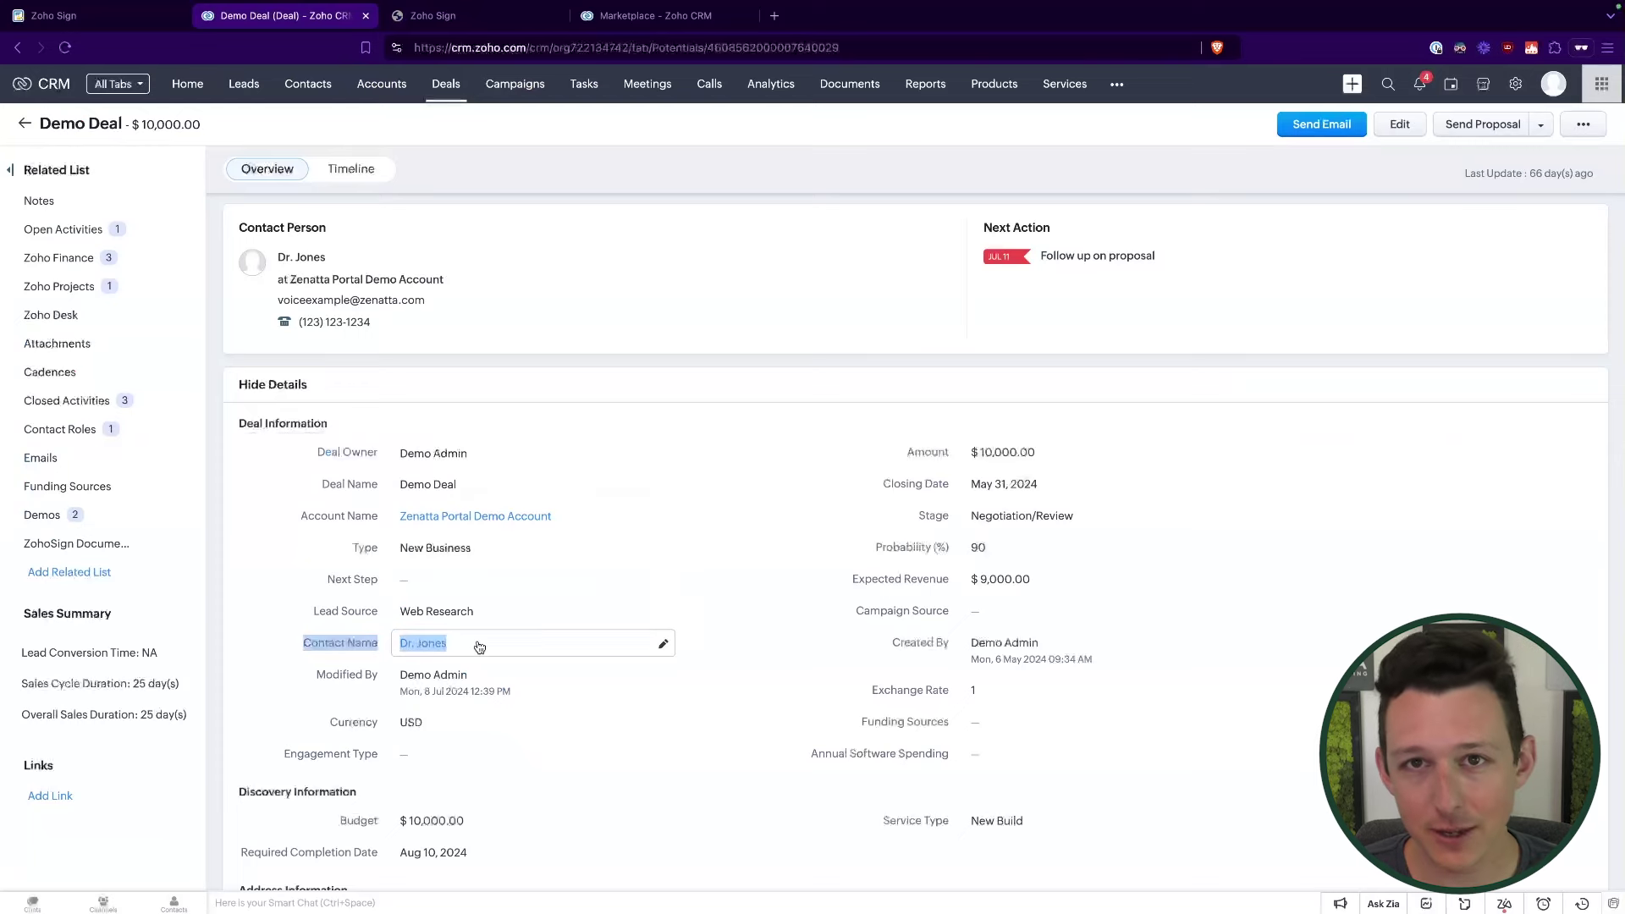
pyautogui.click(331, 576)
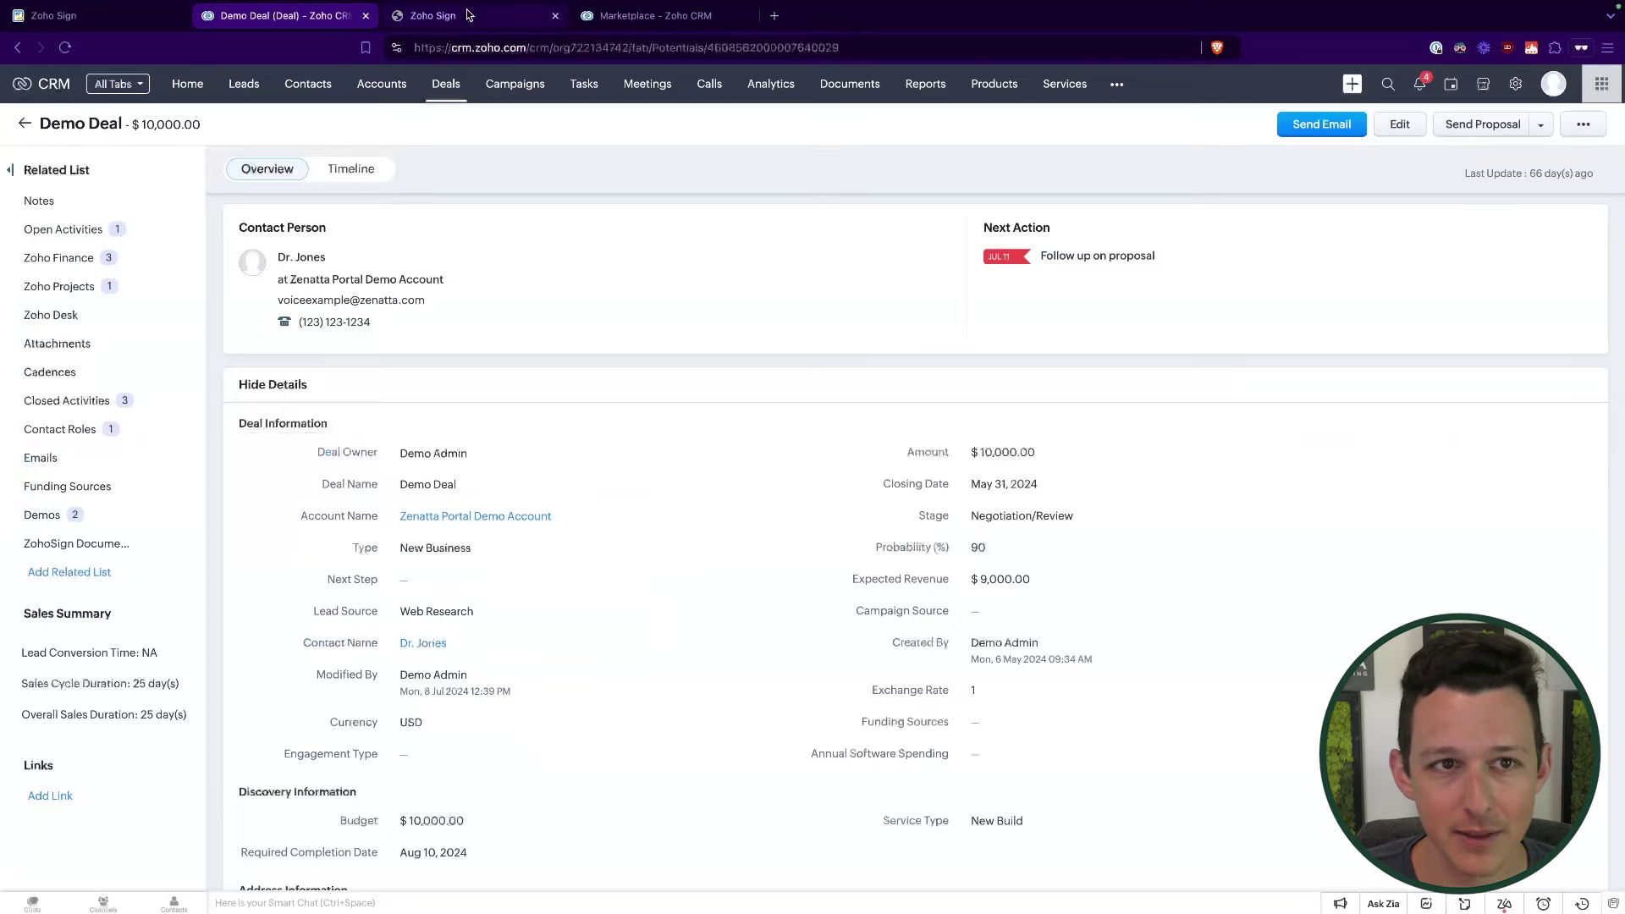
pyautogui.click(436, 15)
pyautogui.click(230, 441)
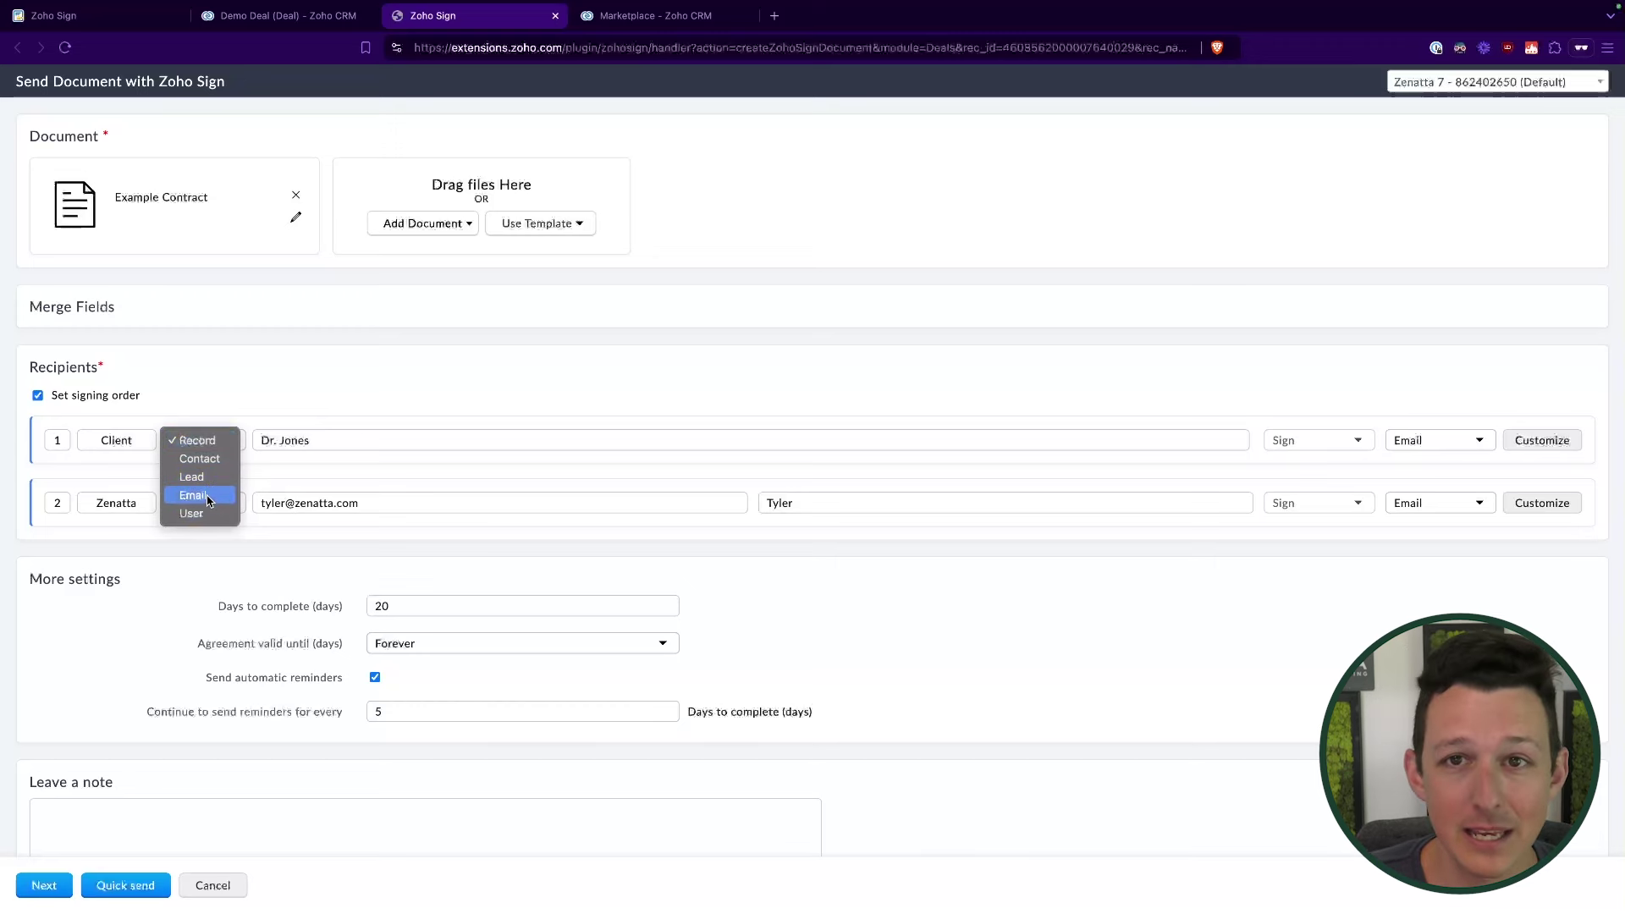
pyautogui.click(458, 371)
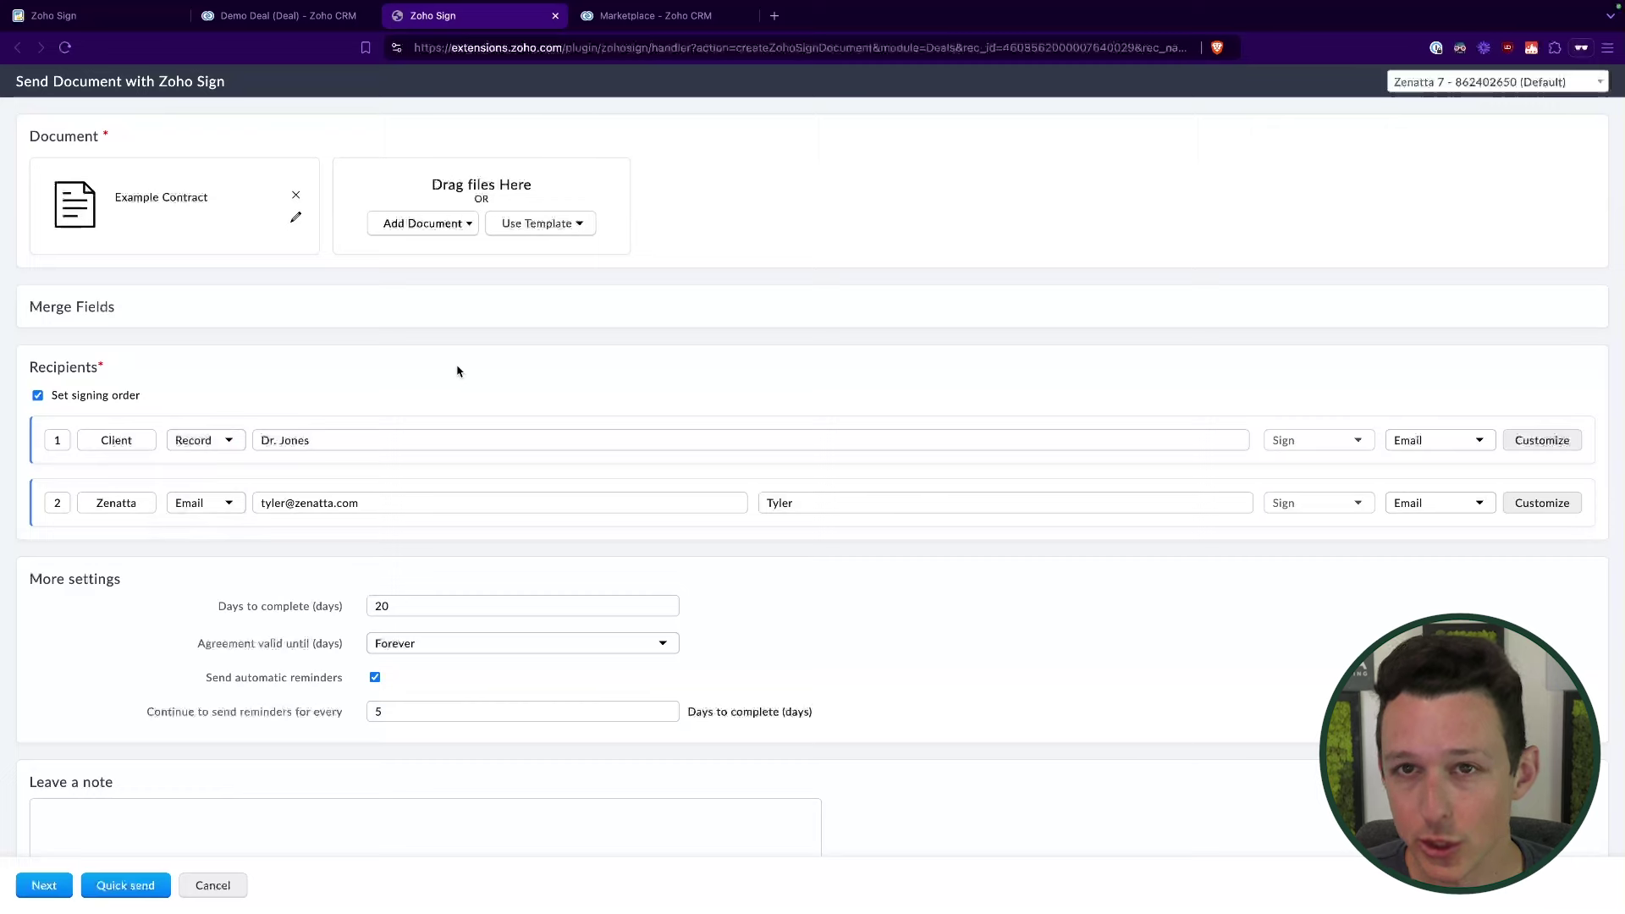
# Step: Replace the second recipient's email with the Zenatta signer's address using autofill
pyautogui.scroll(-1, 458, 371)
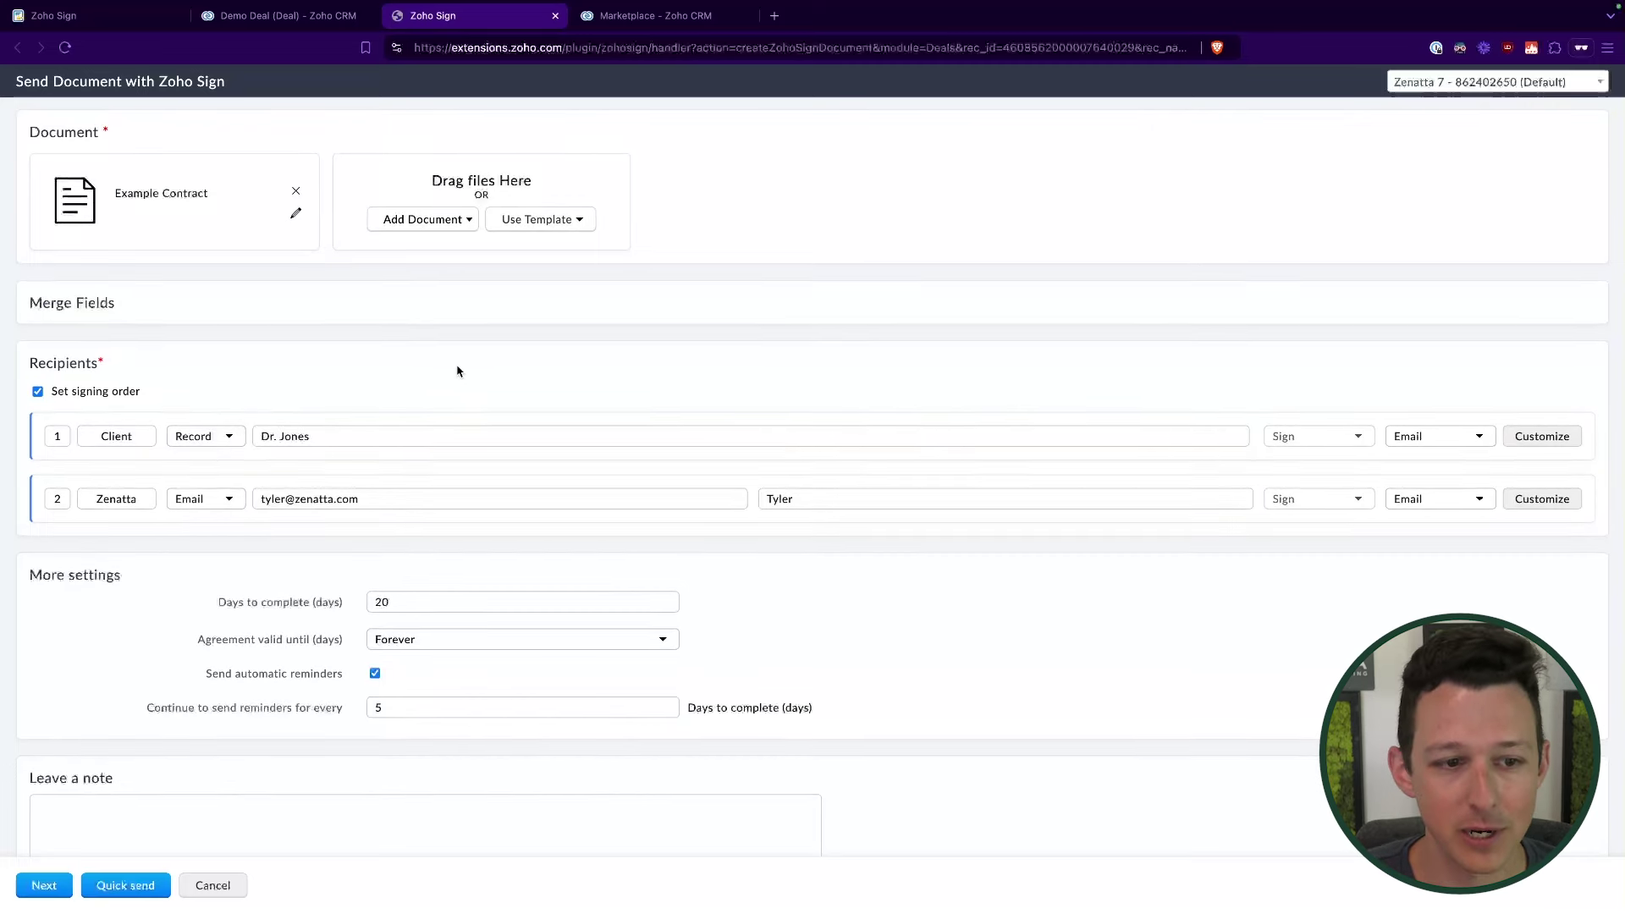
pyautogui.scroll(-1, 458, 371)
pyautogui.tripleClick(383, 442)
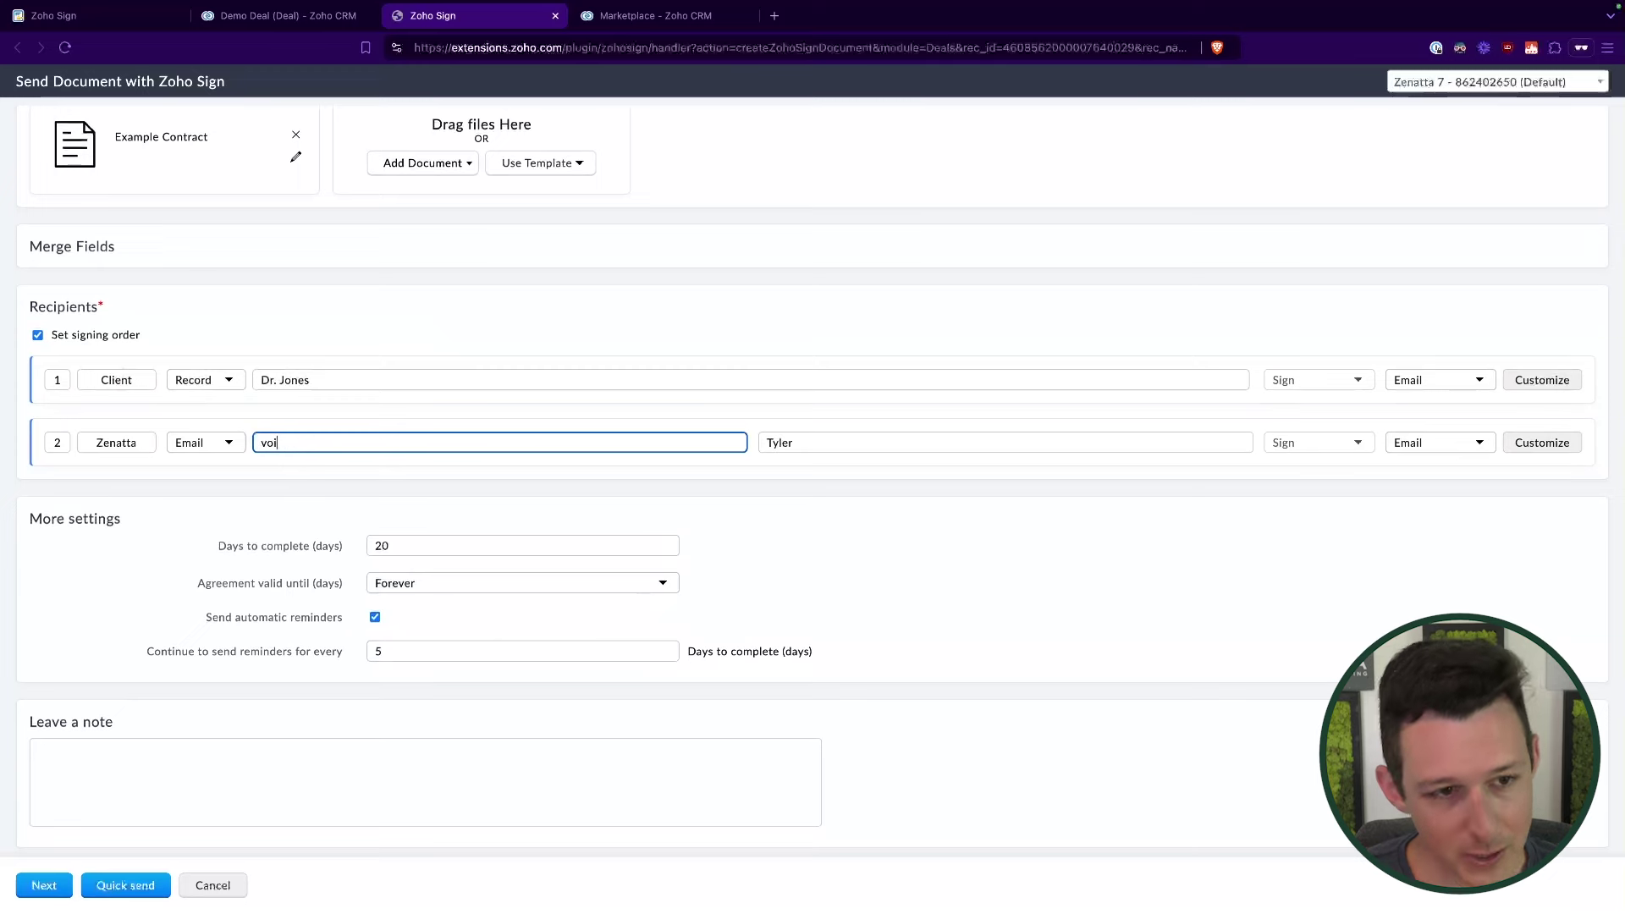
pyautogui.tripleClick(425, 442)
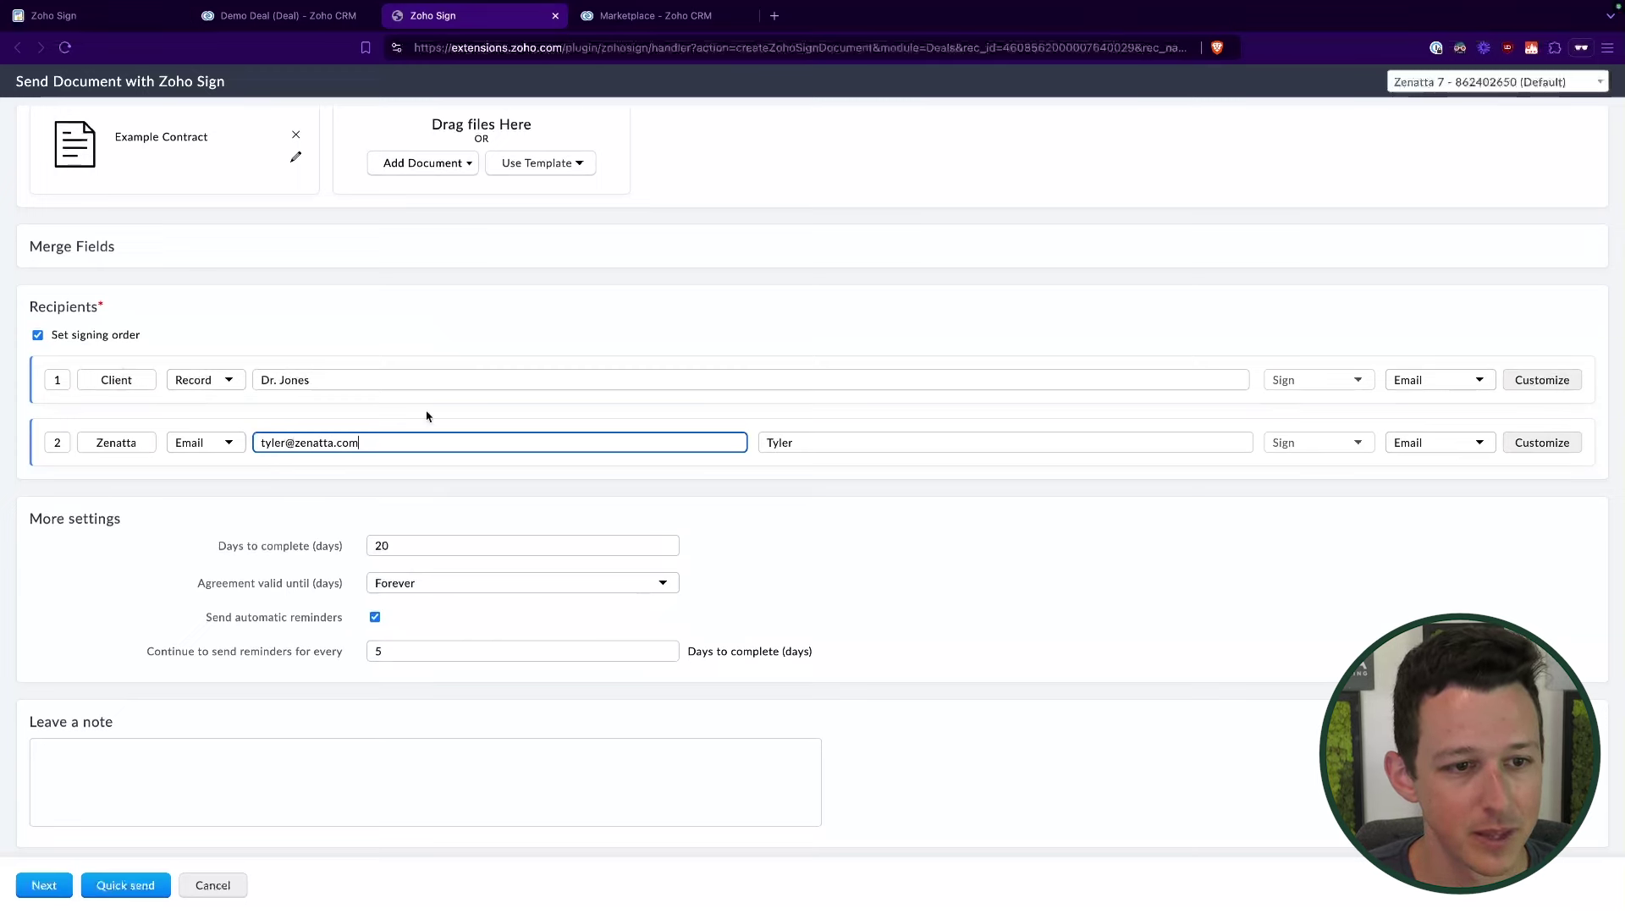
# Step: Check the contact person details on the Demo Deal record in CRM
pyautogui.click(315, 21)
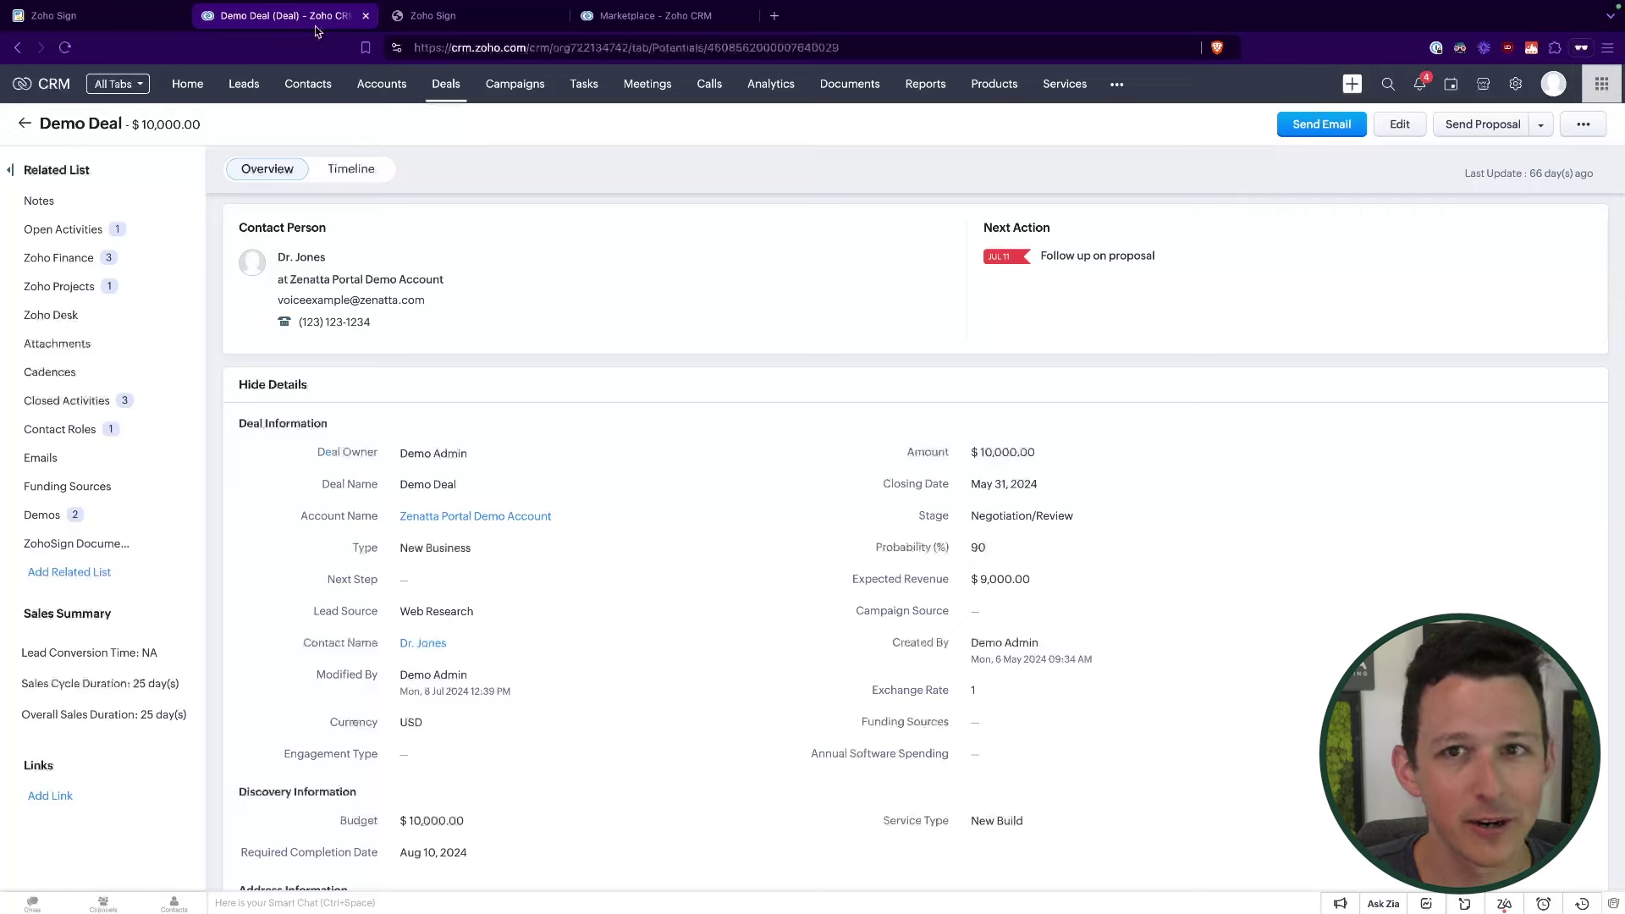
pyautogui.moveTo(264, 311); pyautogui.dragTo(479, 313)
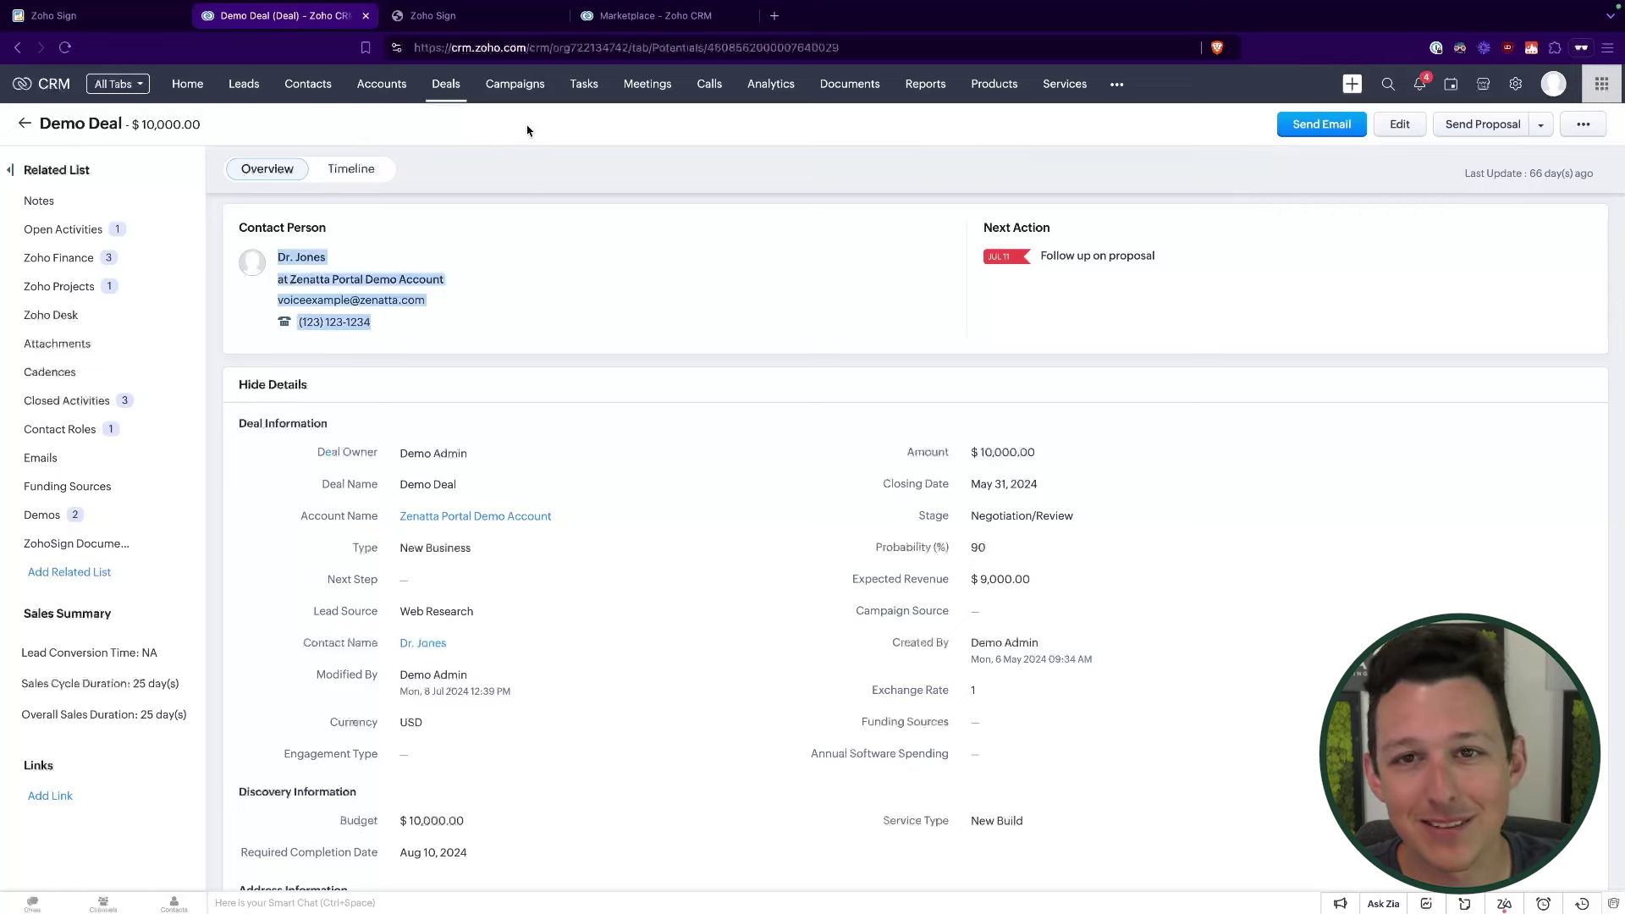
pyautogui.click(508, 19)
# Step: Quick send the Example Contract and dismiss the sent confirmation
pyautogui.click(417, 276)
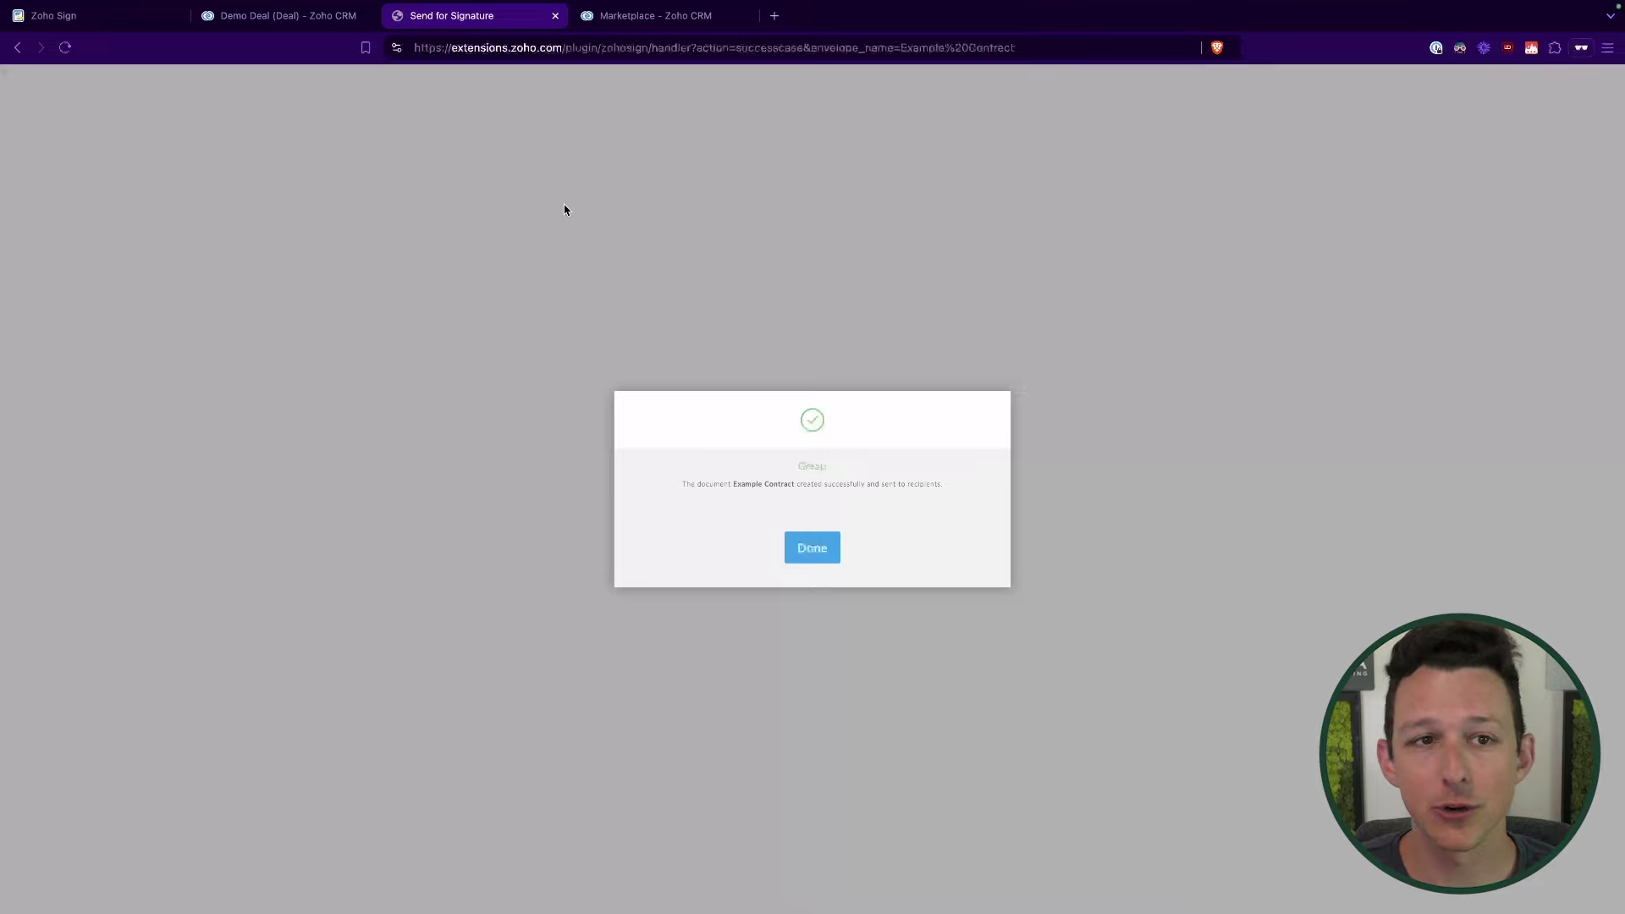
pyautogui.click(821, 549)
# Step: Start a new Zoho Sign send from Demo Deal with the Example Contract template attached
pyautogui.click(1541, 124)
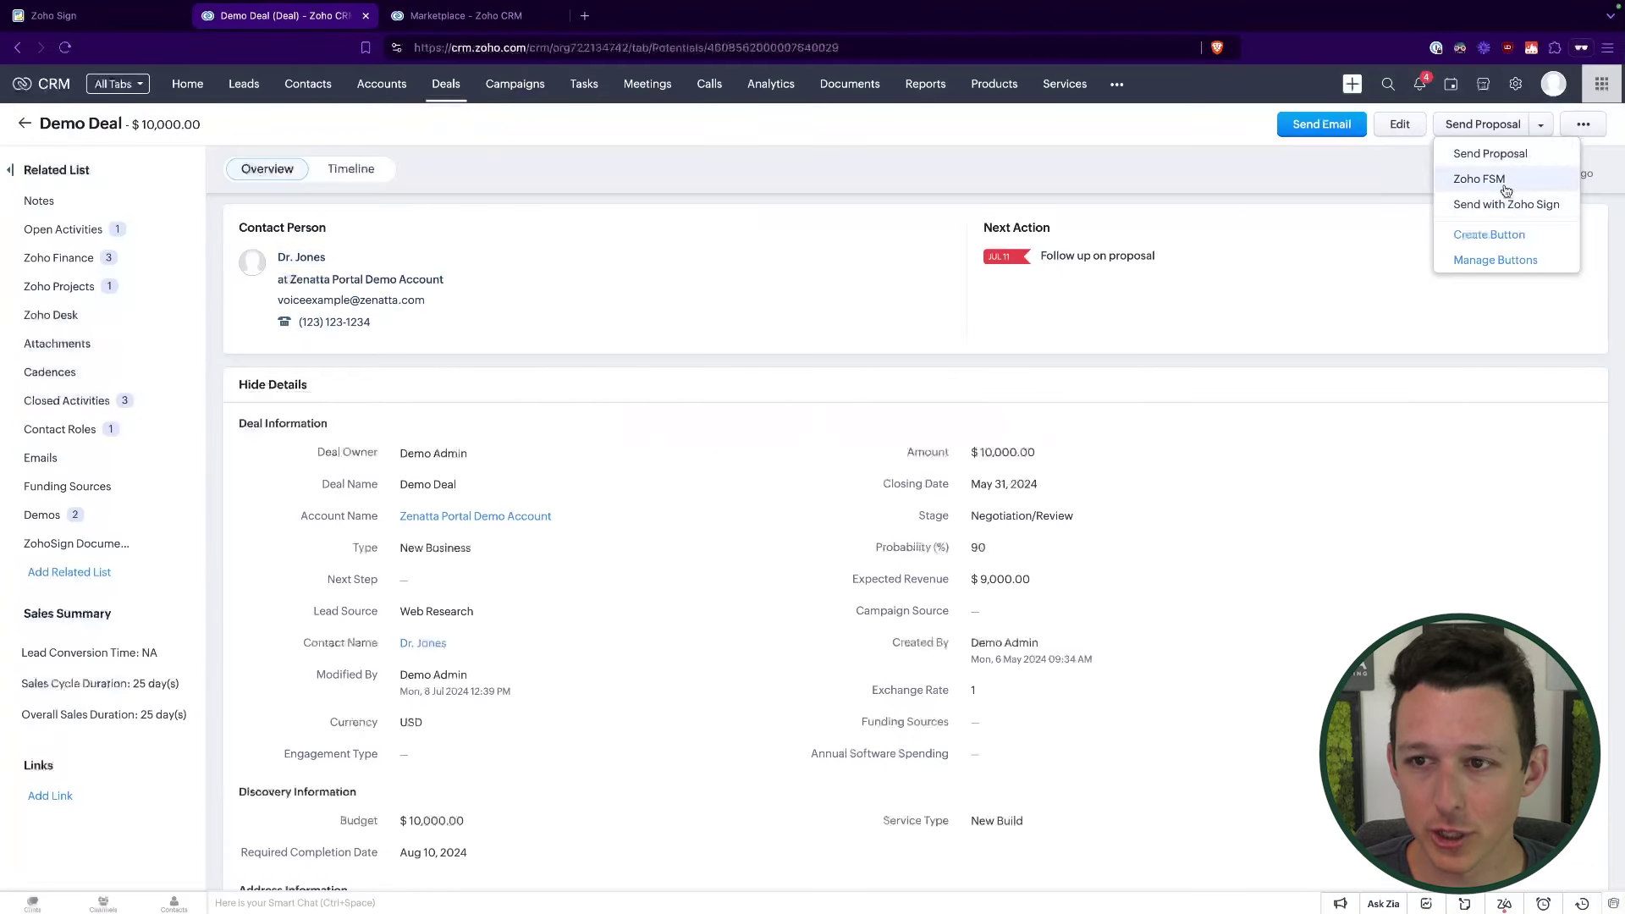
pyautogui.click(1490, 204)
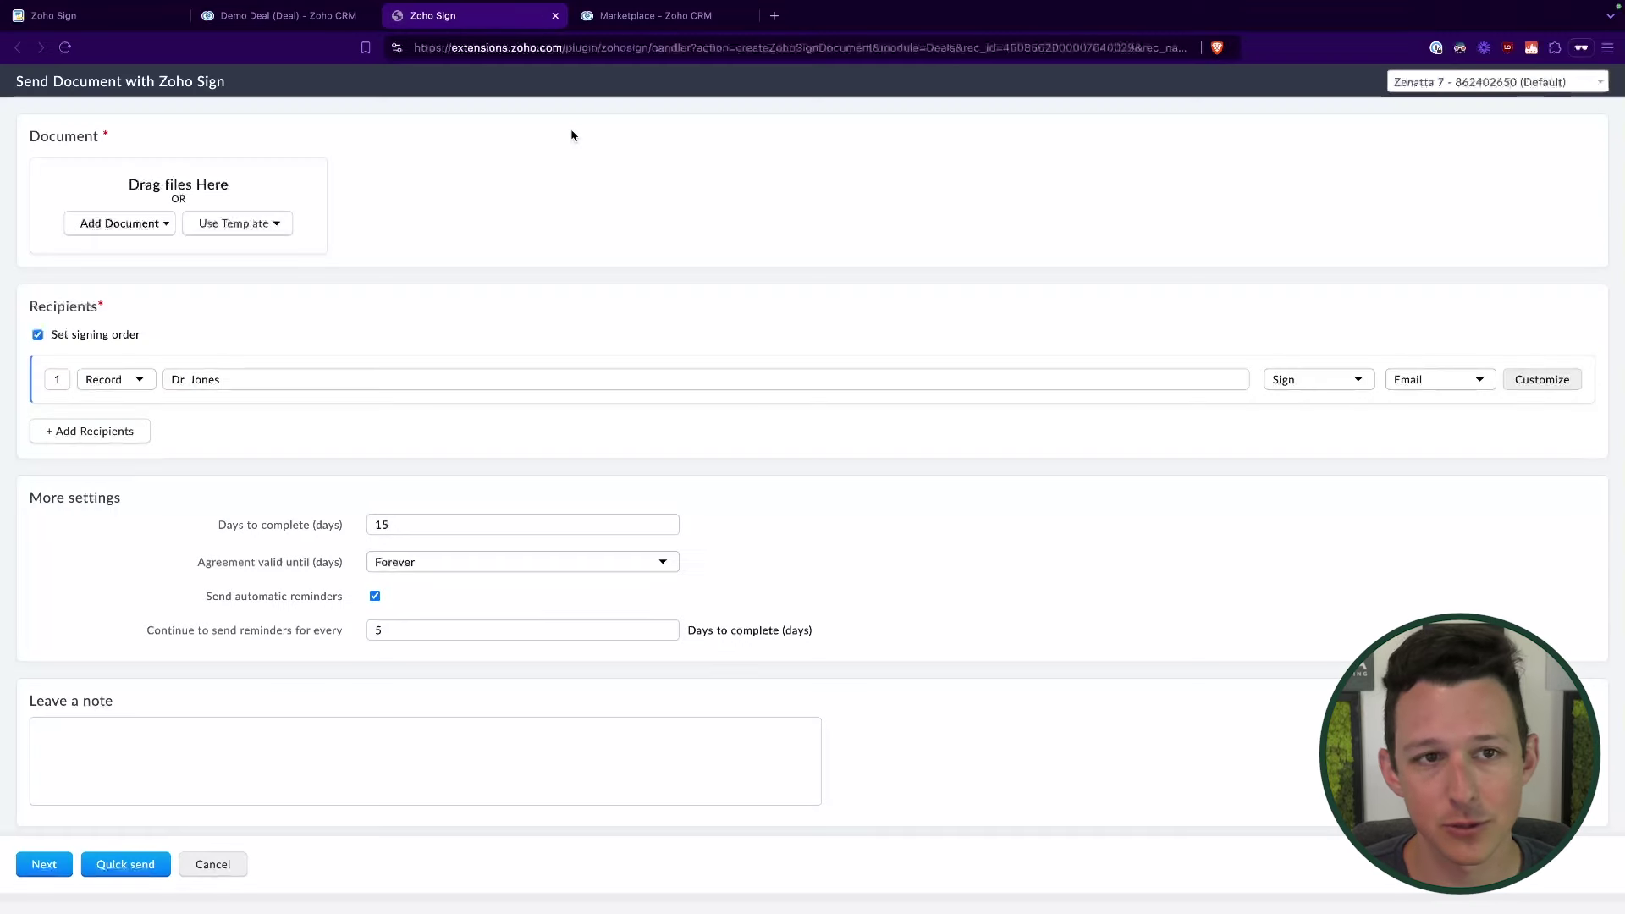
pyautogui.click(247, 224)
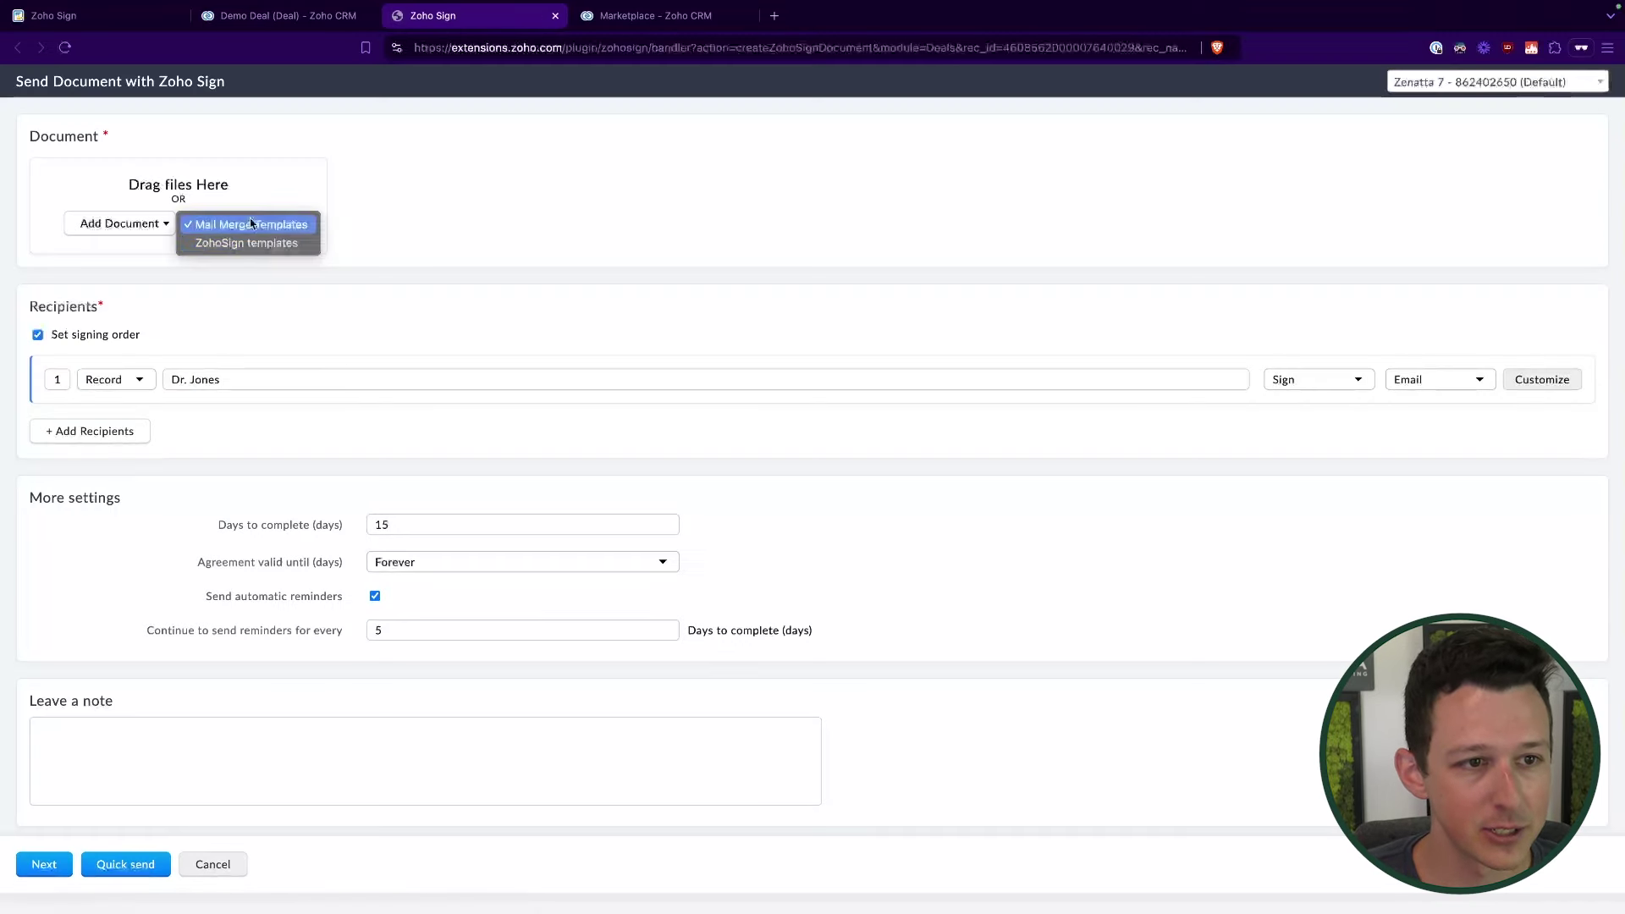
pyautogui.click(253, 246)
pyautogui.click(668, 224)
pyautogui.click(610, 276)
pyautogui.click(711, 270)
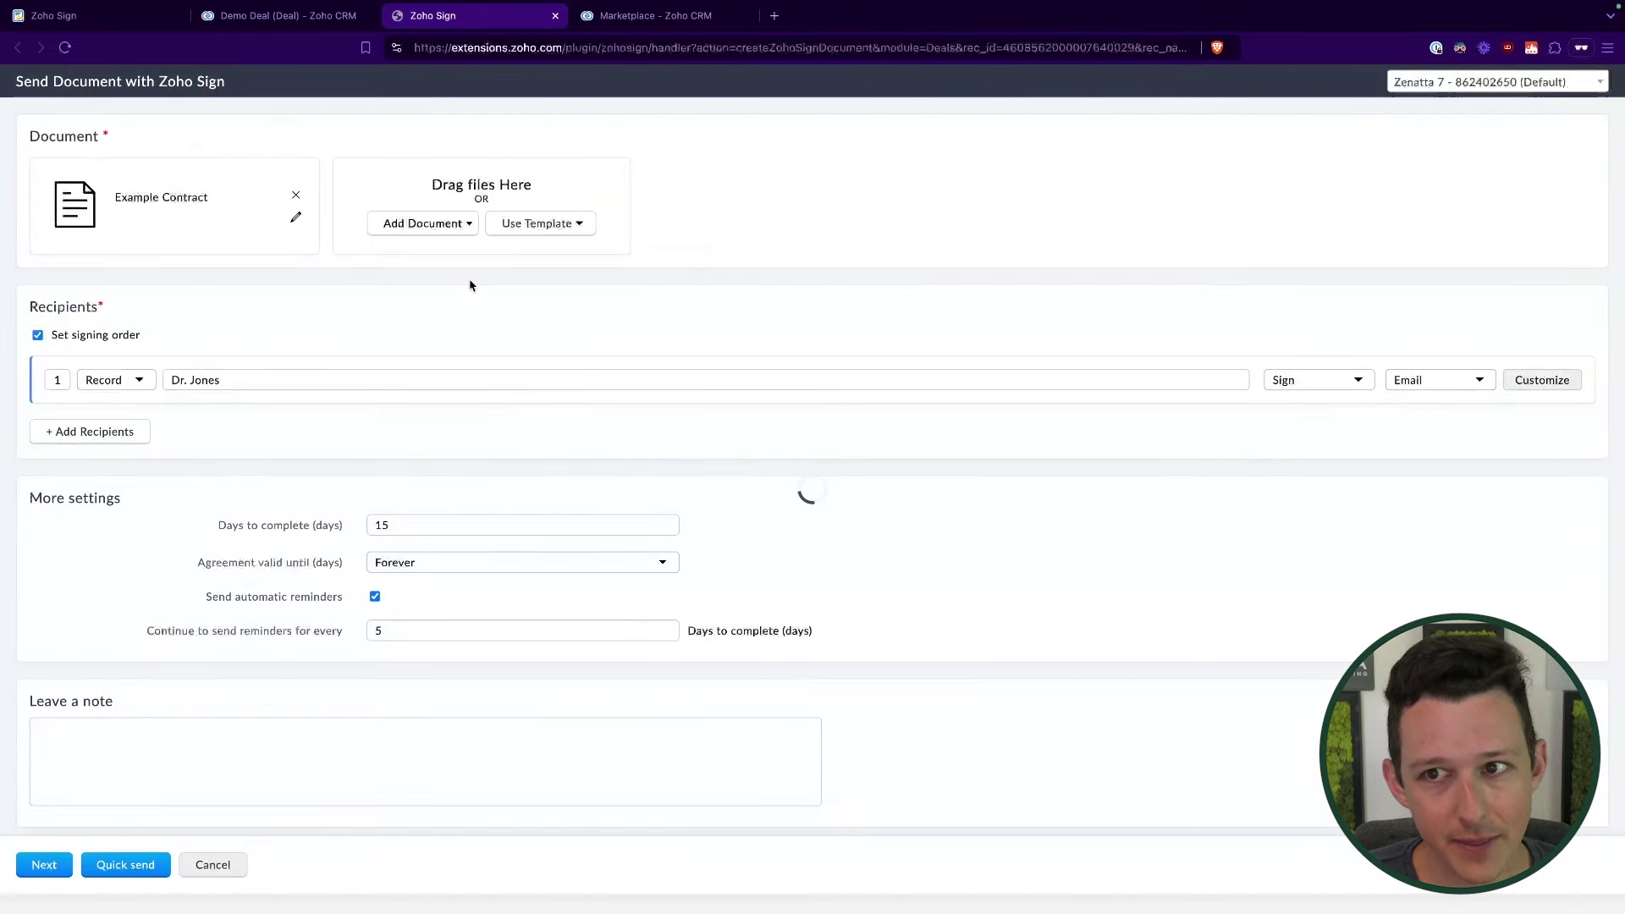
# Step: Review the send form's recipient email and Merge Fields section
pyautogui.scroll(-1, 452, 463)
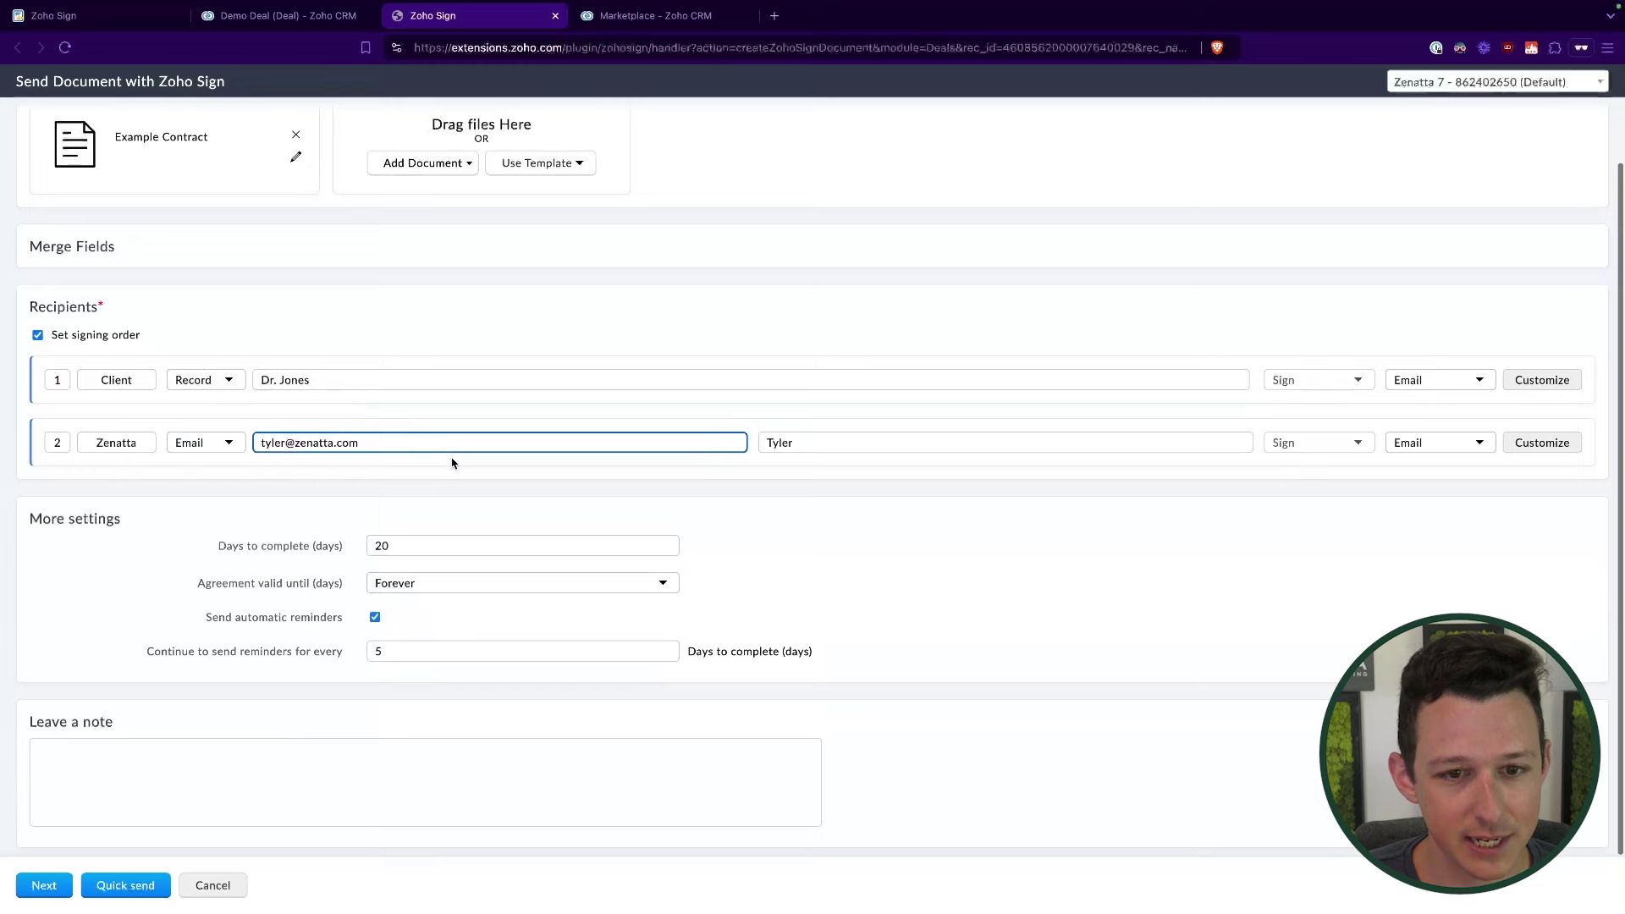
pyautogui.scroll(1, 454, 464)
pyautogui.click(451, 305)
pyautogui.moveTo(22, 308); pyautogui.dragTo(116, 308)
pyautogui.click(116, 310)
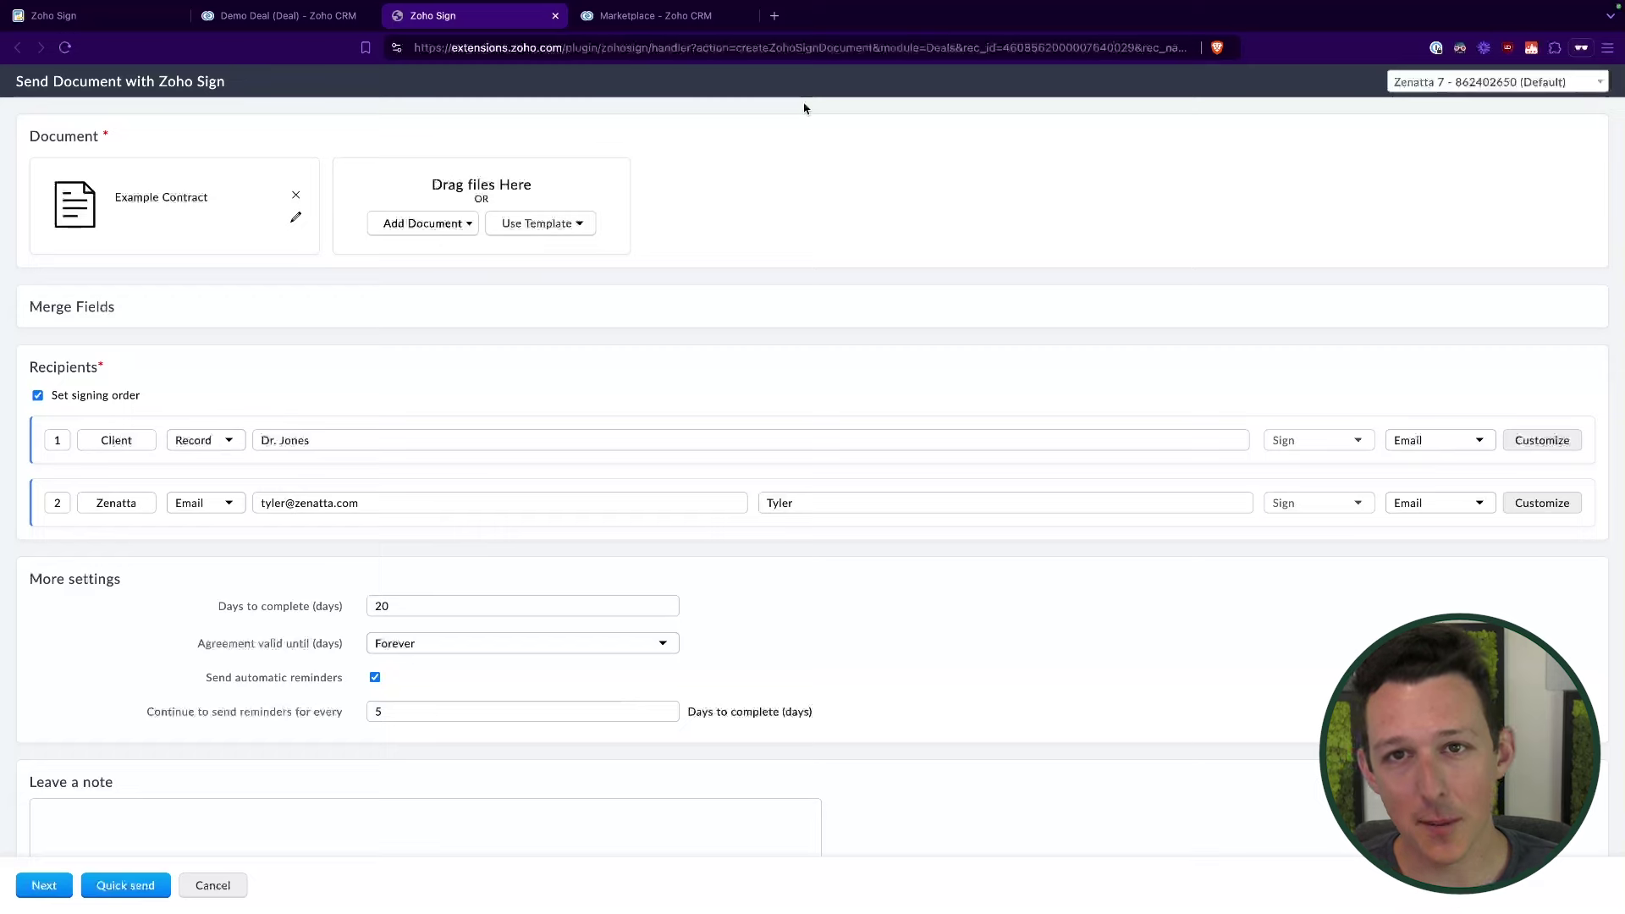
# Step: Open sign.zoho.com in a new tab and go to its Templates list
pyautogui.click(775, 15)
pyautogui.write('sign')
pyautogui.press('Return')
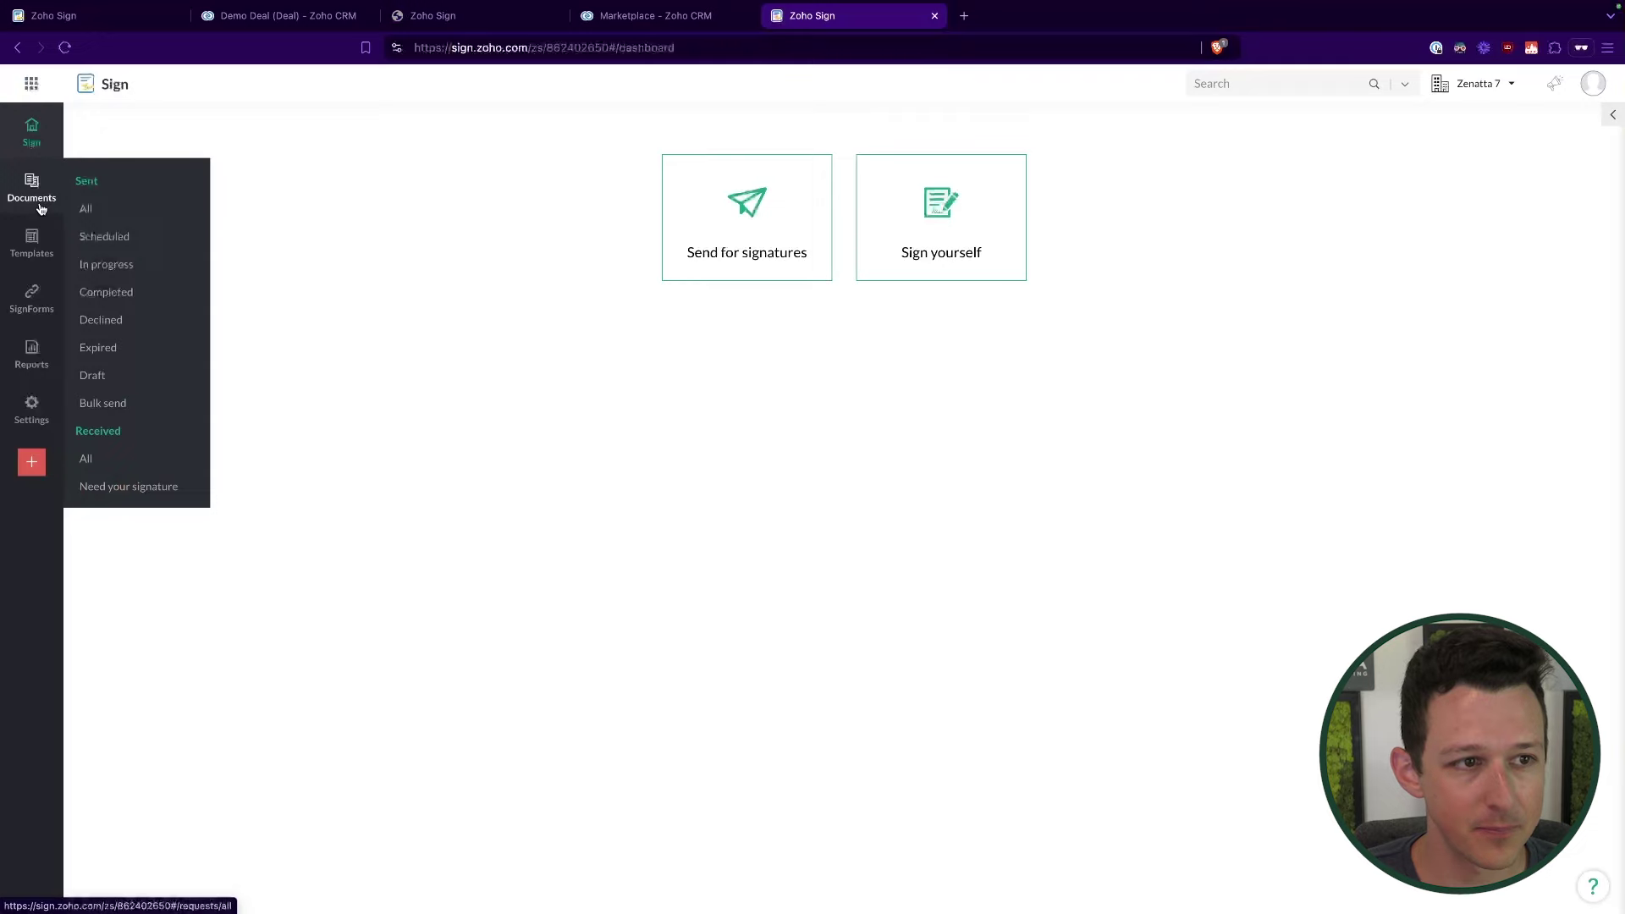
pyautogui.click(37, 241)
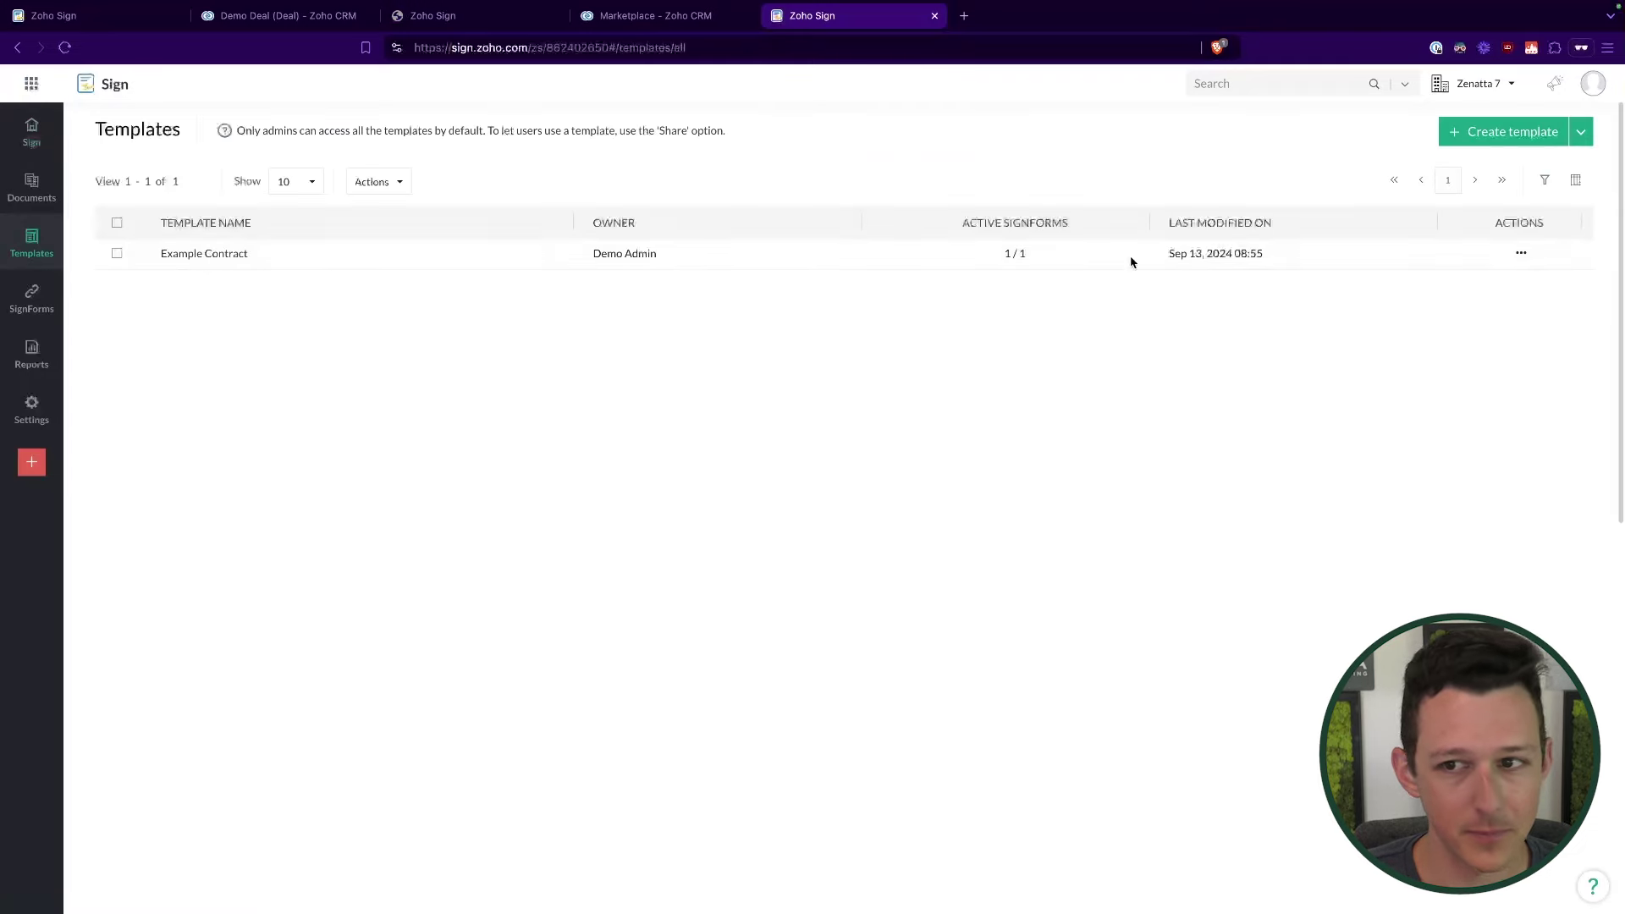
# Step: Copy Example Contract with Edit as new, naming the template and document 'Example Contract - PF'
pyautogui.click(1522, 256)
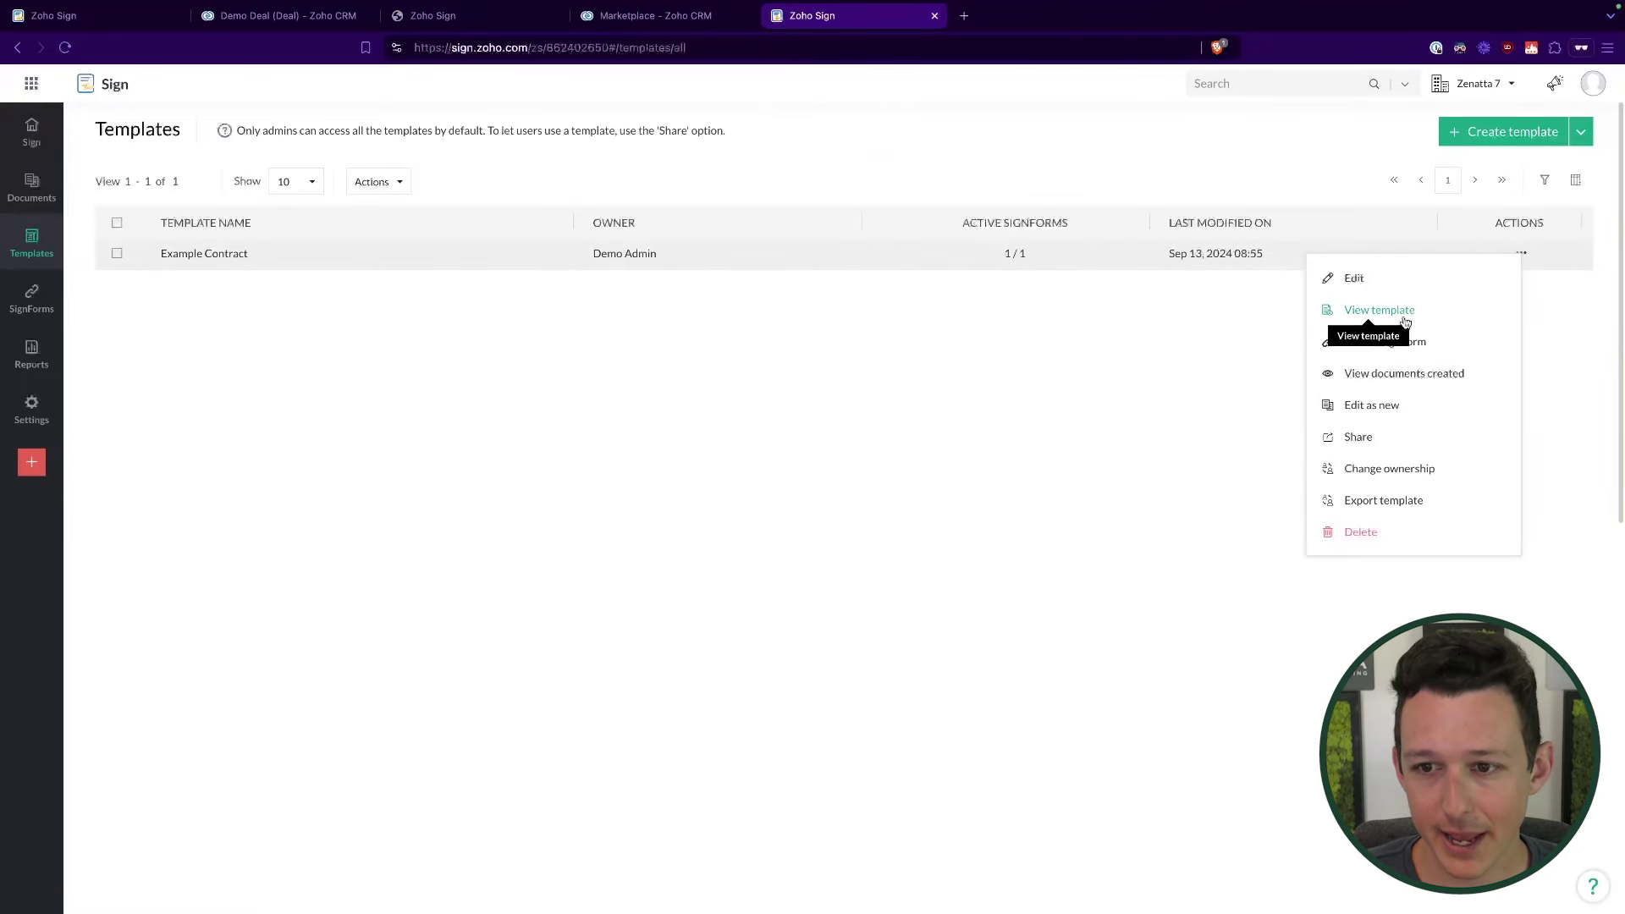
pyautogui.click(1387, 411)
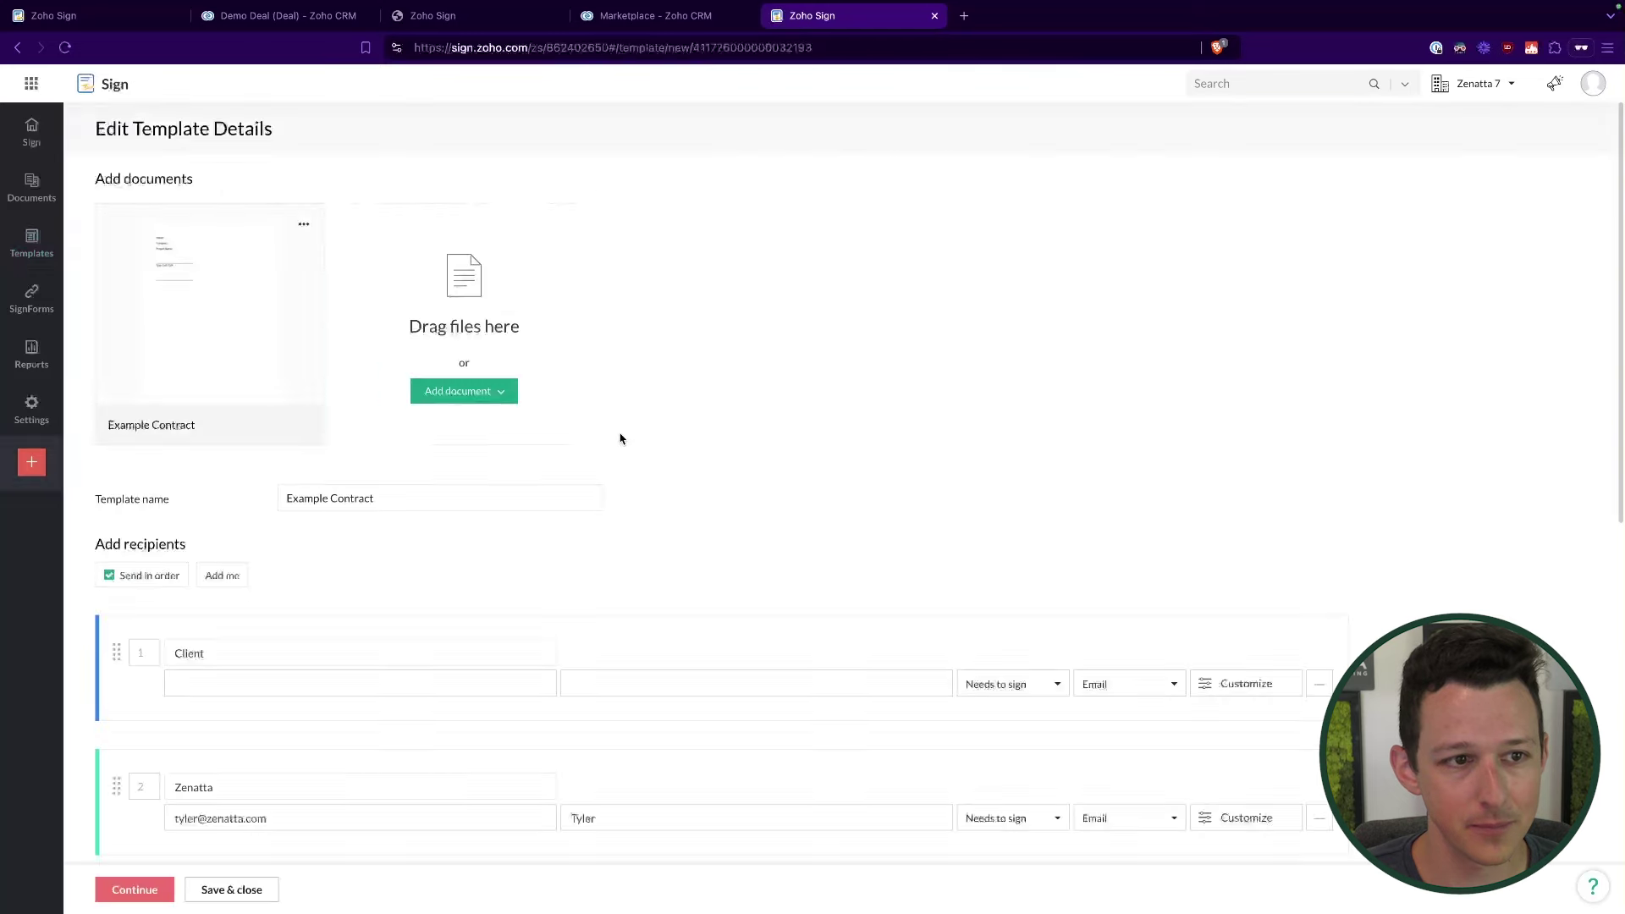
pyautogui.click(390, 499)
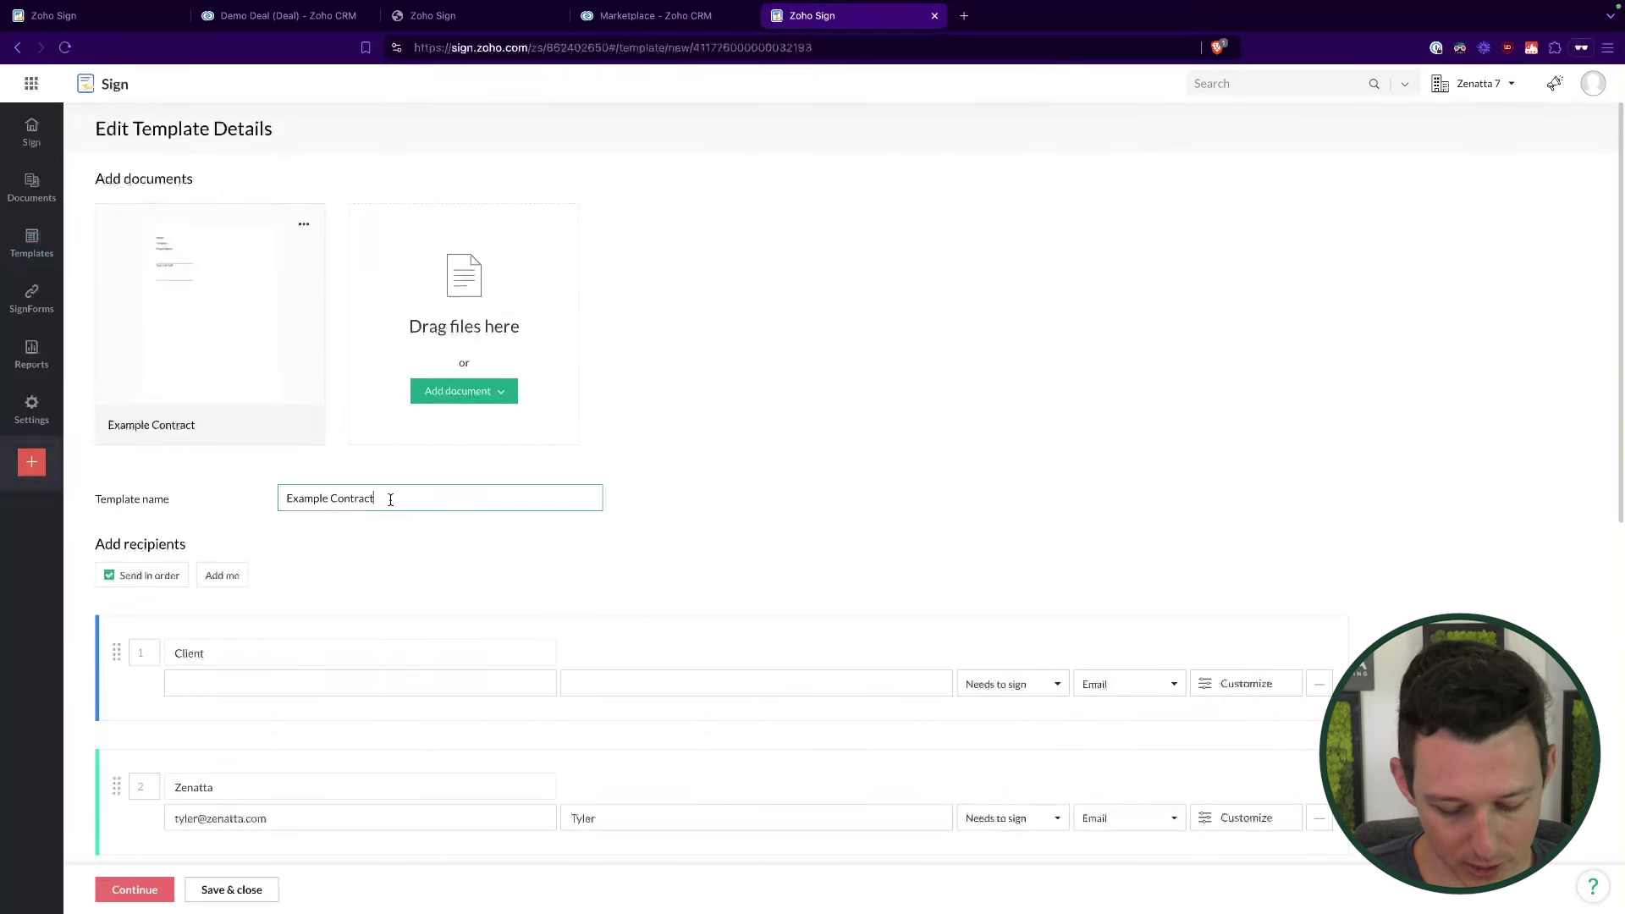
pyautogui.click(236, 426)
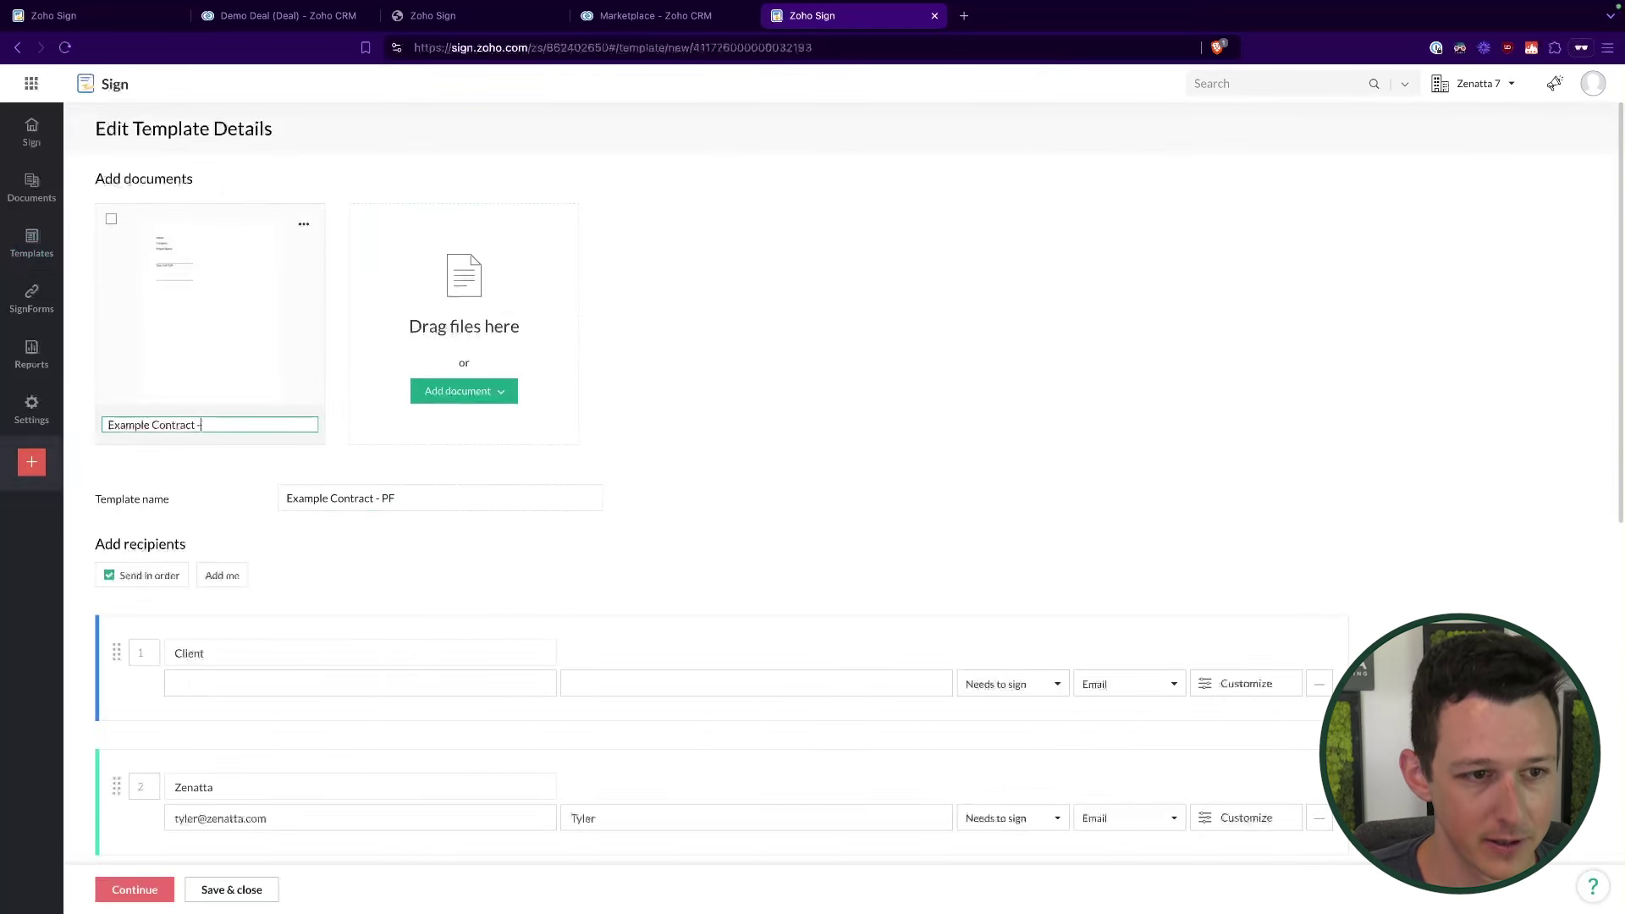
pyautogui.write('- PF')
pyautogui.click(403, 598)
pyautogui.scroll(-3, 403, 599)
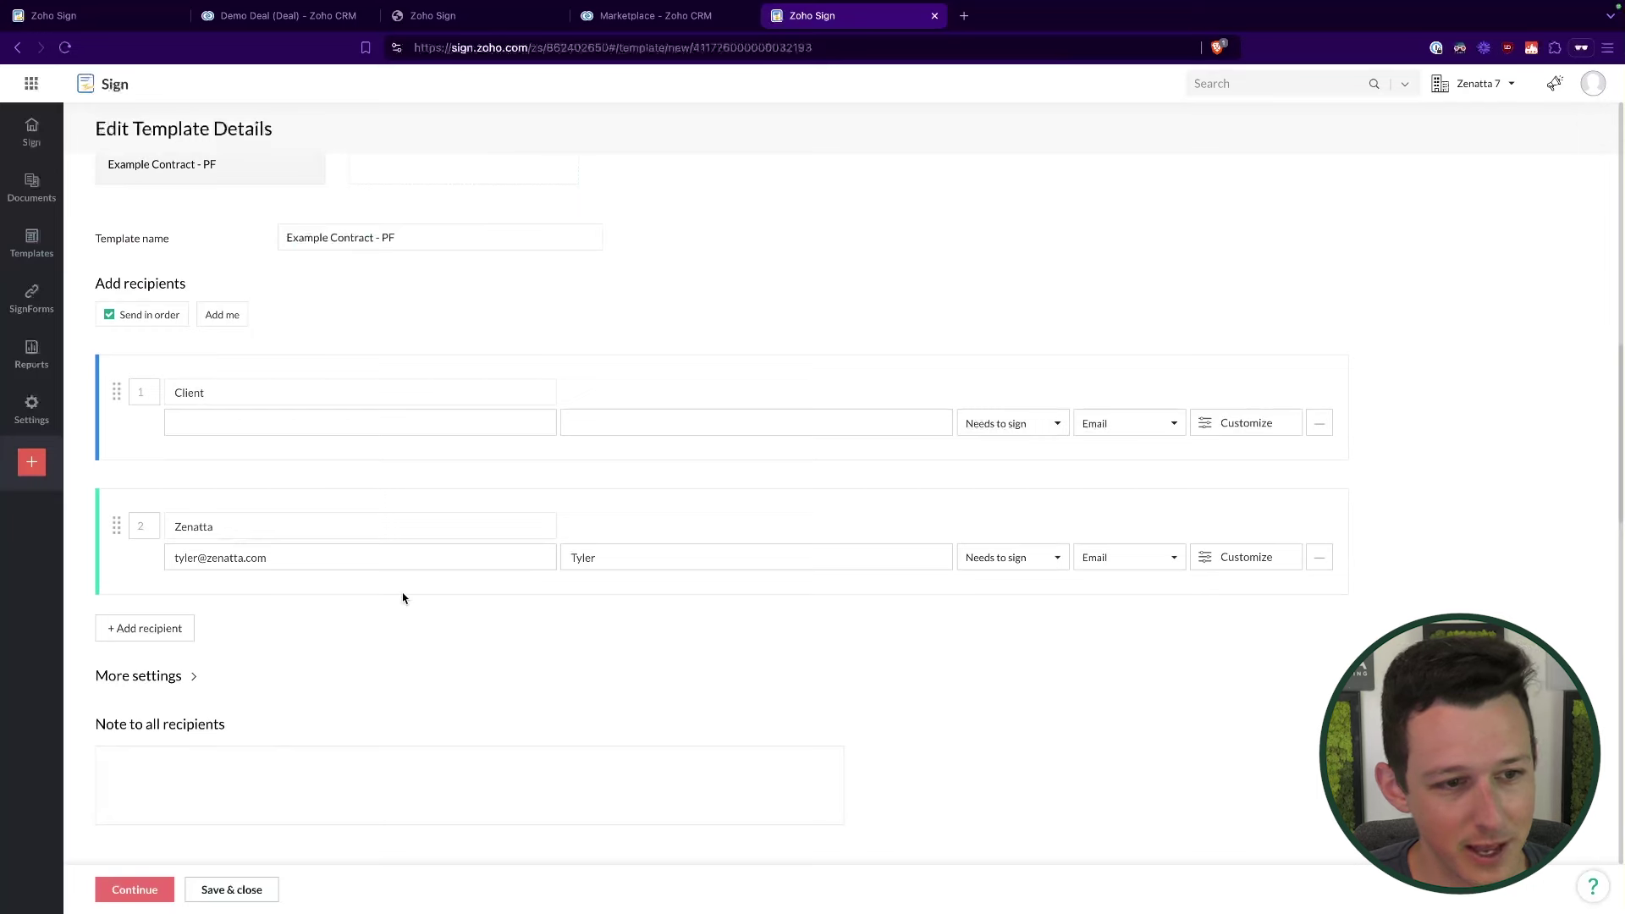
pyautogui.click(139, 893)
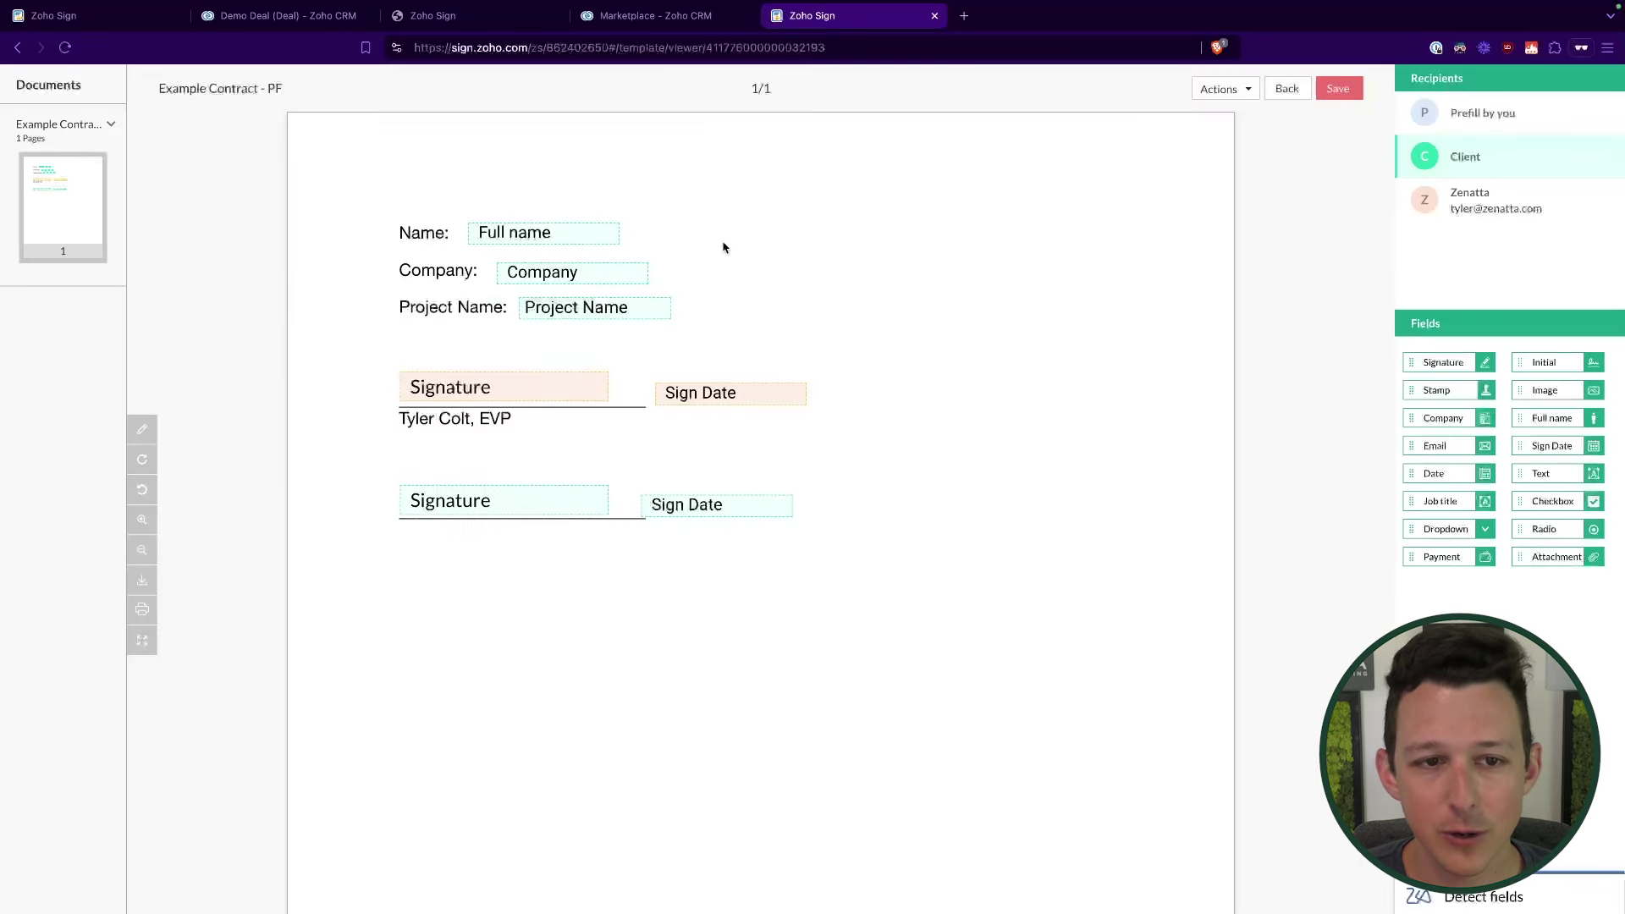
# Step: Set the Full name, Company and Project Name fields' recipient to Prefill by you
pyautogui.click(581, 229)
pyautogui.click(1527, 145)
pyautogui.click(1506, 173)
pyautogui.click(613, 272)
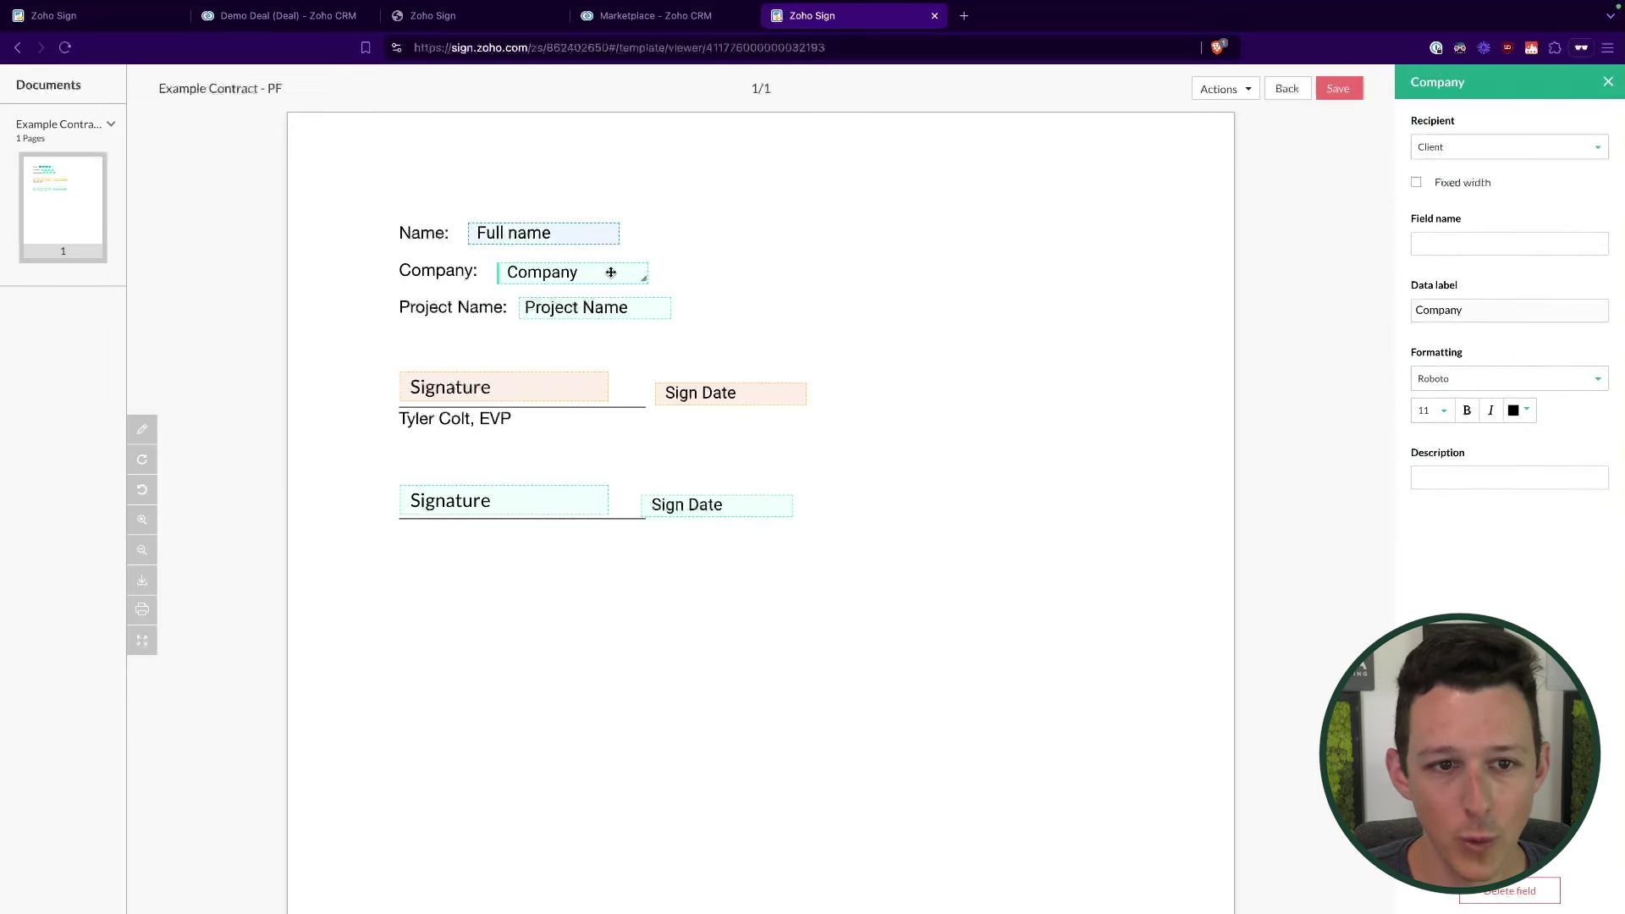
pyautogui.click(1470, 148)
pyautogui.click(1470, 176)
pyautogui.click(575, 309)
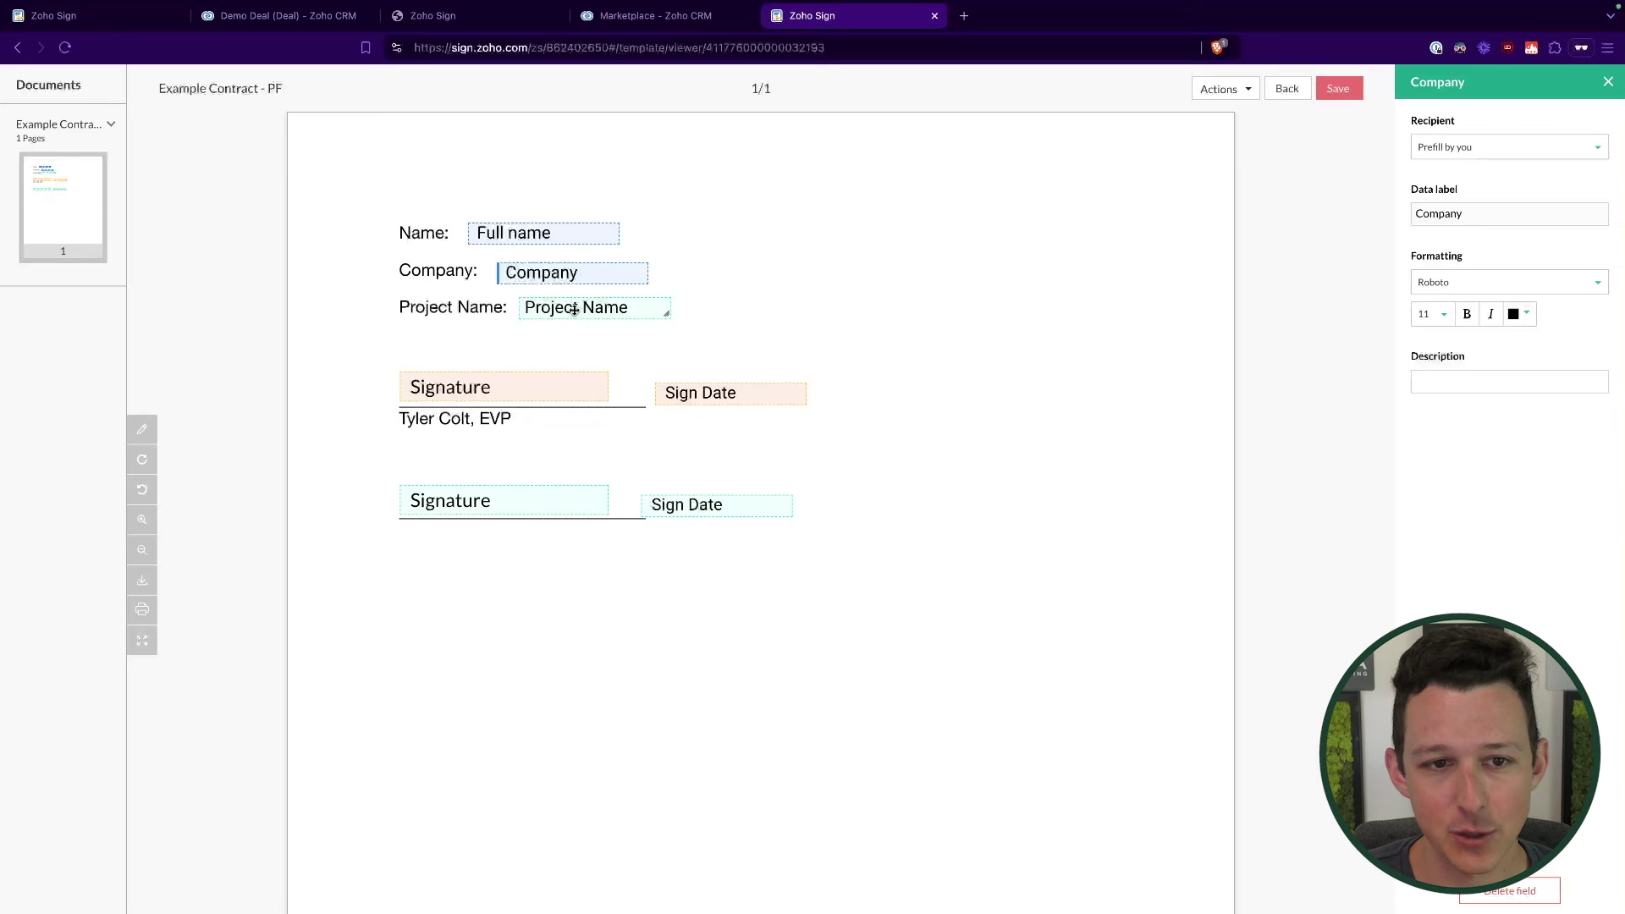
pyautogui.click(1473, 149)
pyautogui.click(1465, 173)
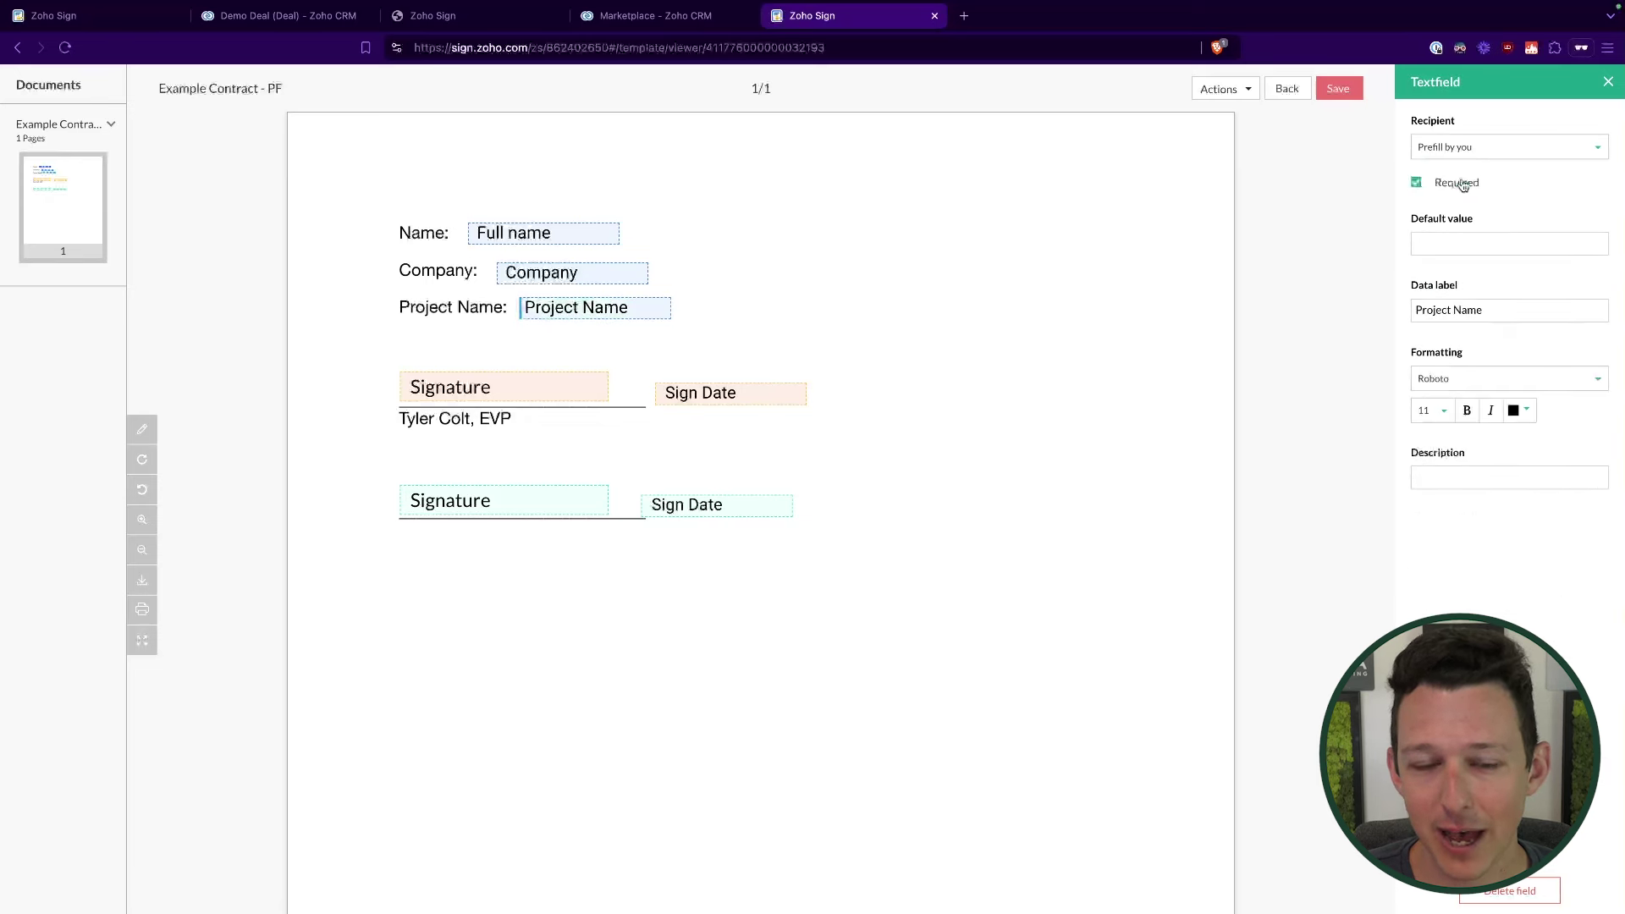
pyautogui.click(863, 280)
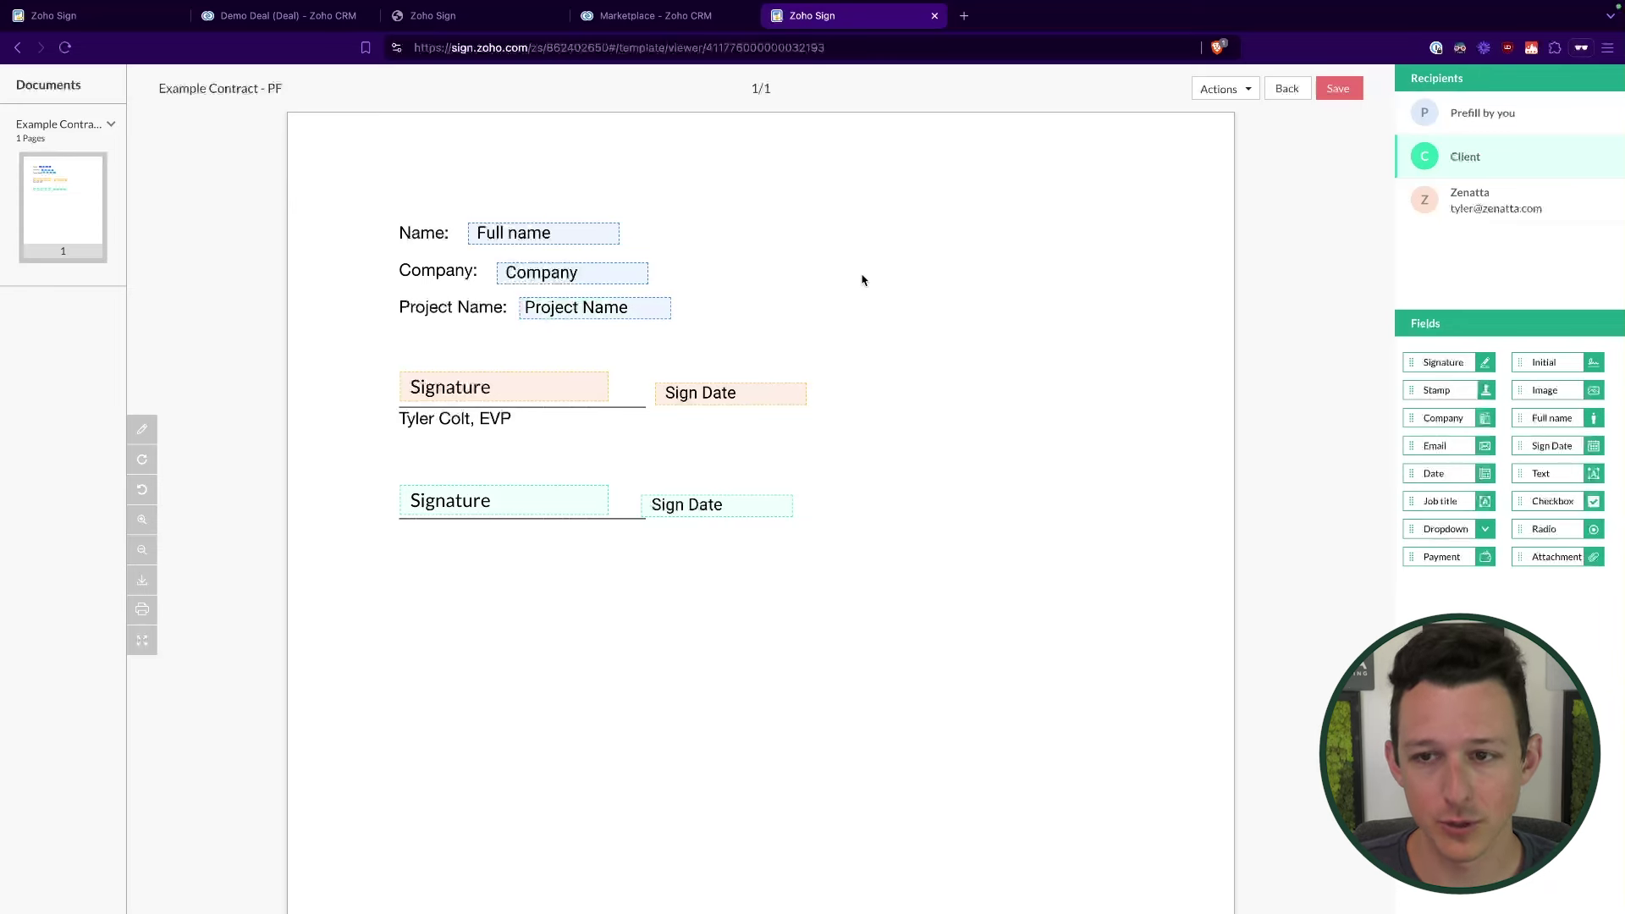
# Step: Review the Signature, Project Name, Company and Full name field settings and save the template
pyautogui.click(487, 500)
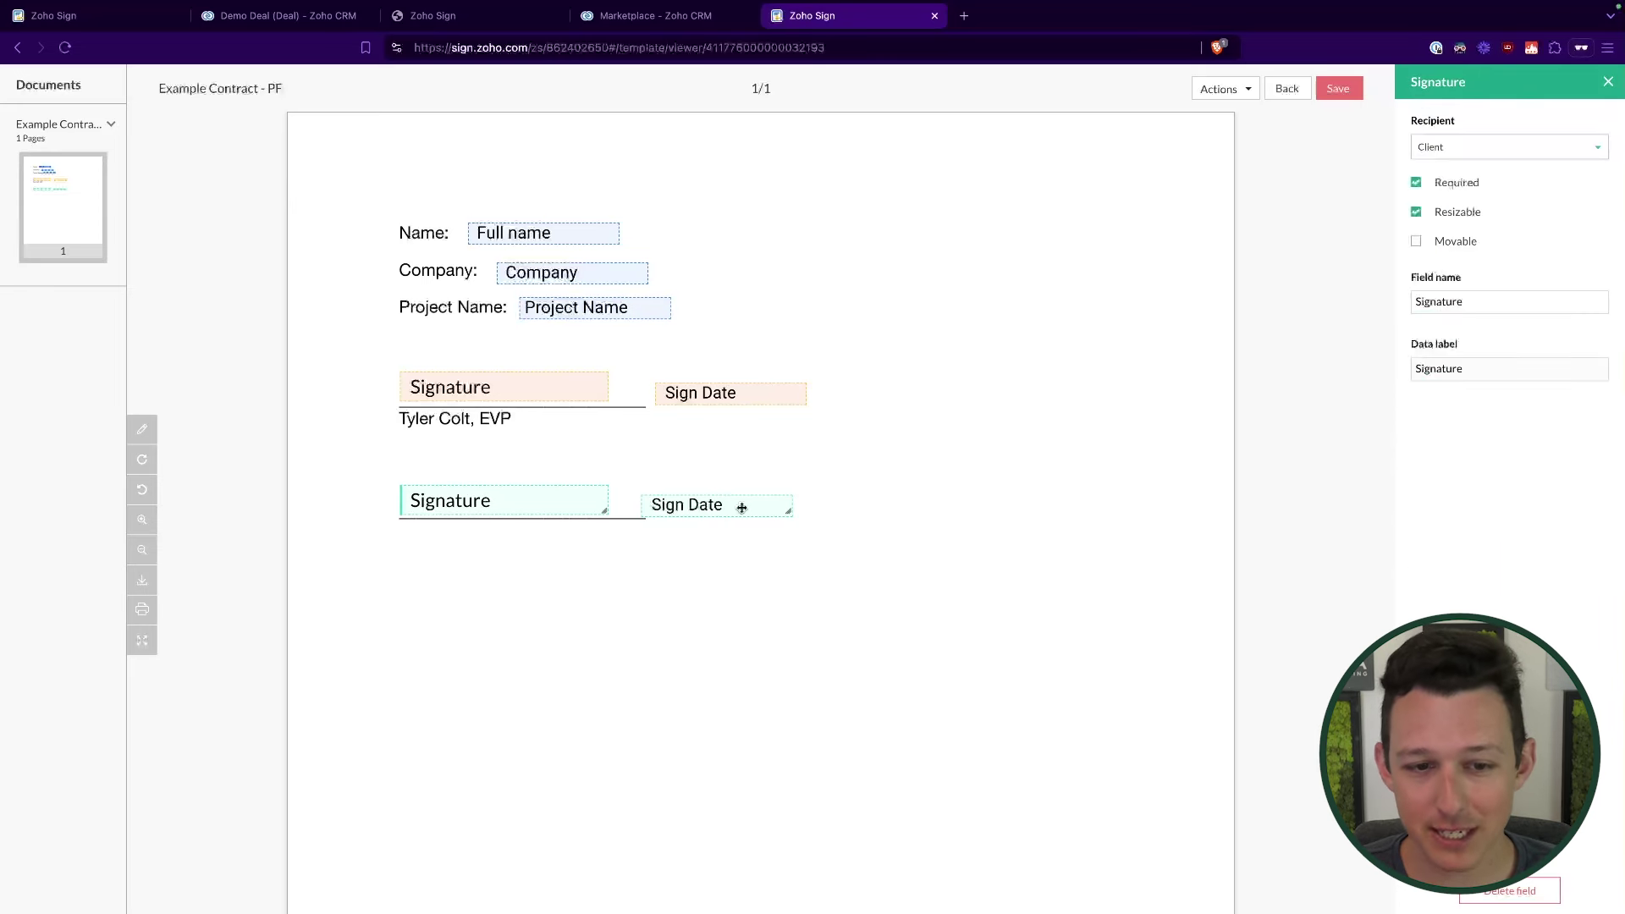
pyautogui.click(934, 422)
pyautogui.click(616, 303)
pyautogui.click(606, 270)
pyautogui.click(595, 234)
pyautogui.click(844, 248)
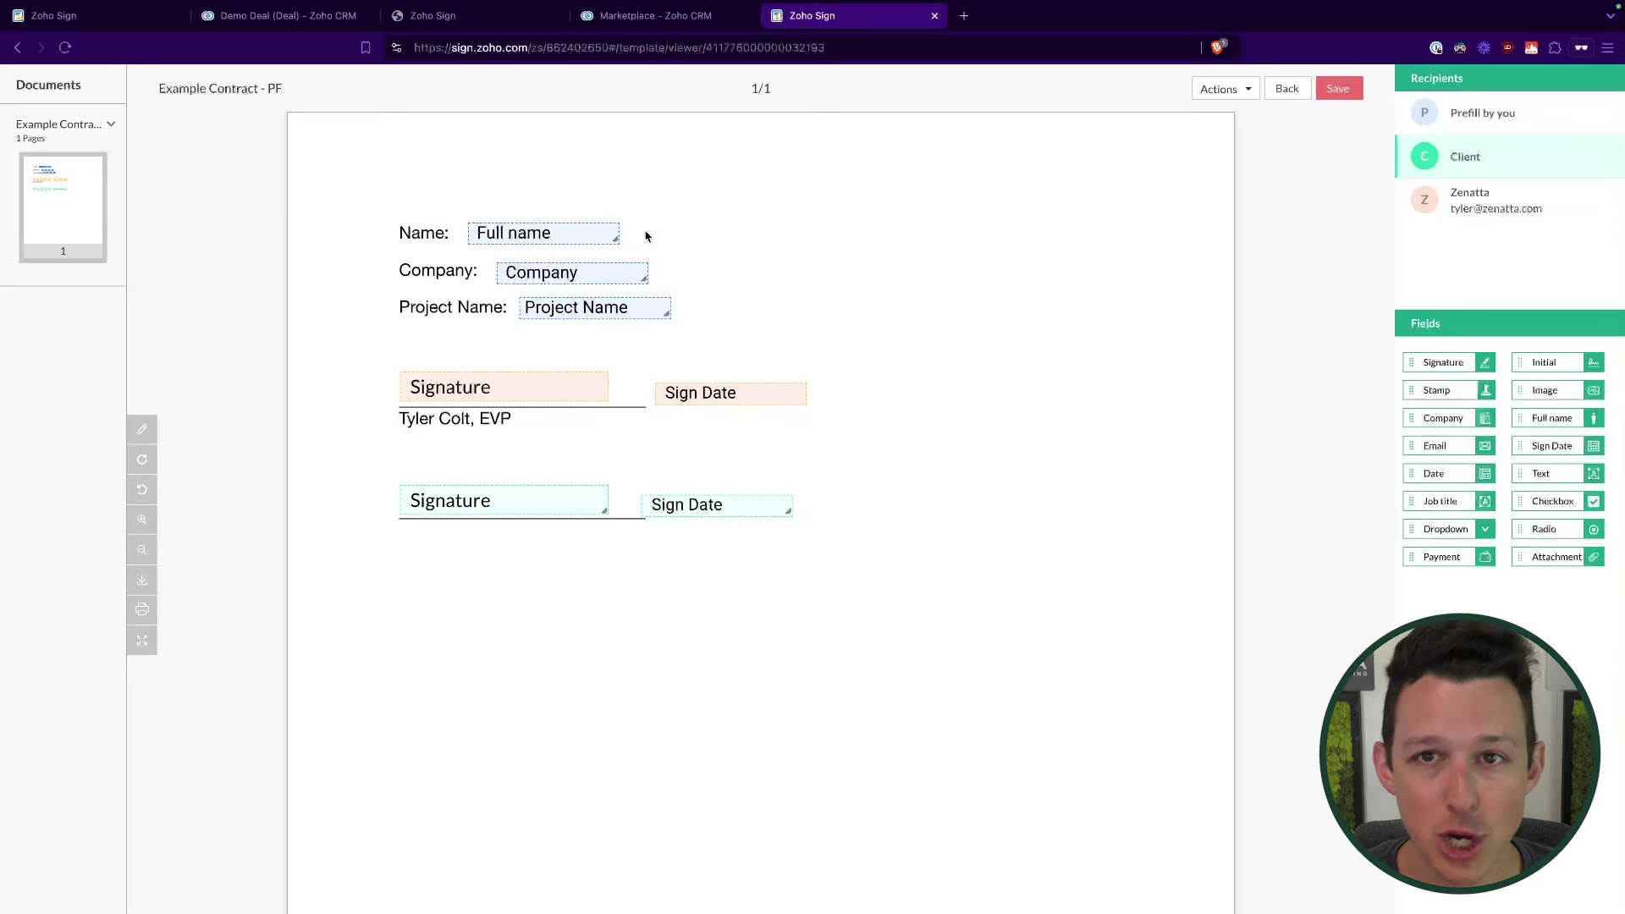
pyautogui.click(1338, 90)
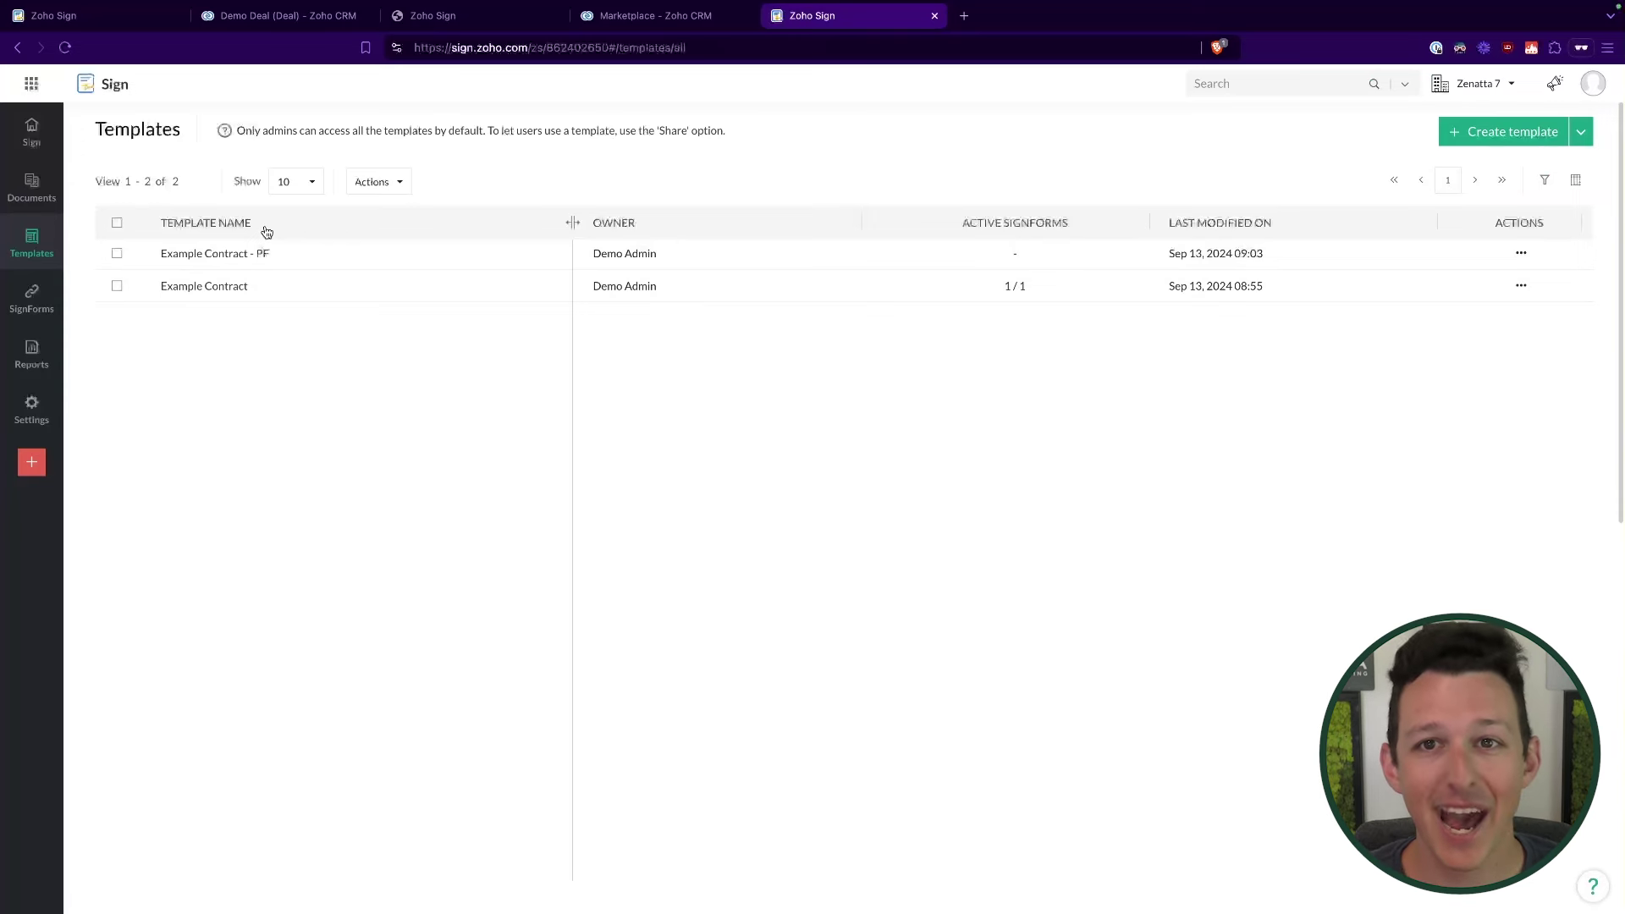
# Step: Back on Demo Deal, close the extra Zoho Sign tab and choose Send Proposal > Send with Zoho Sign
pyautogui.click(286, 16)
pyautogui.click(556, 16)
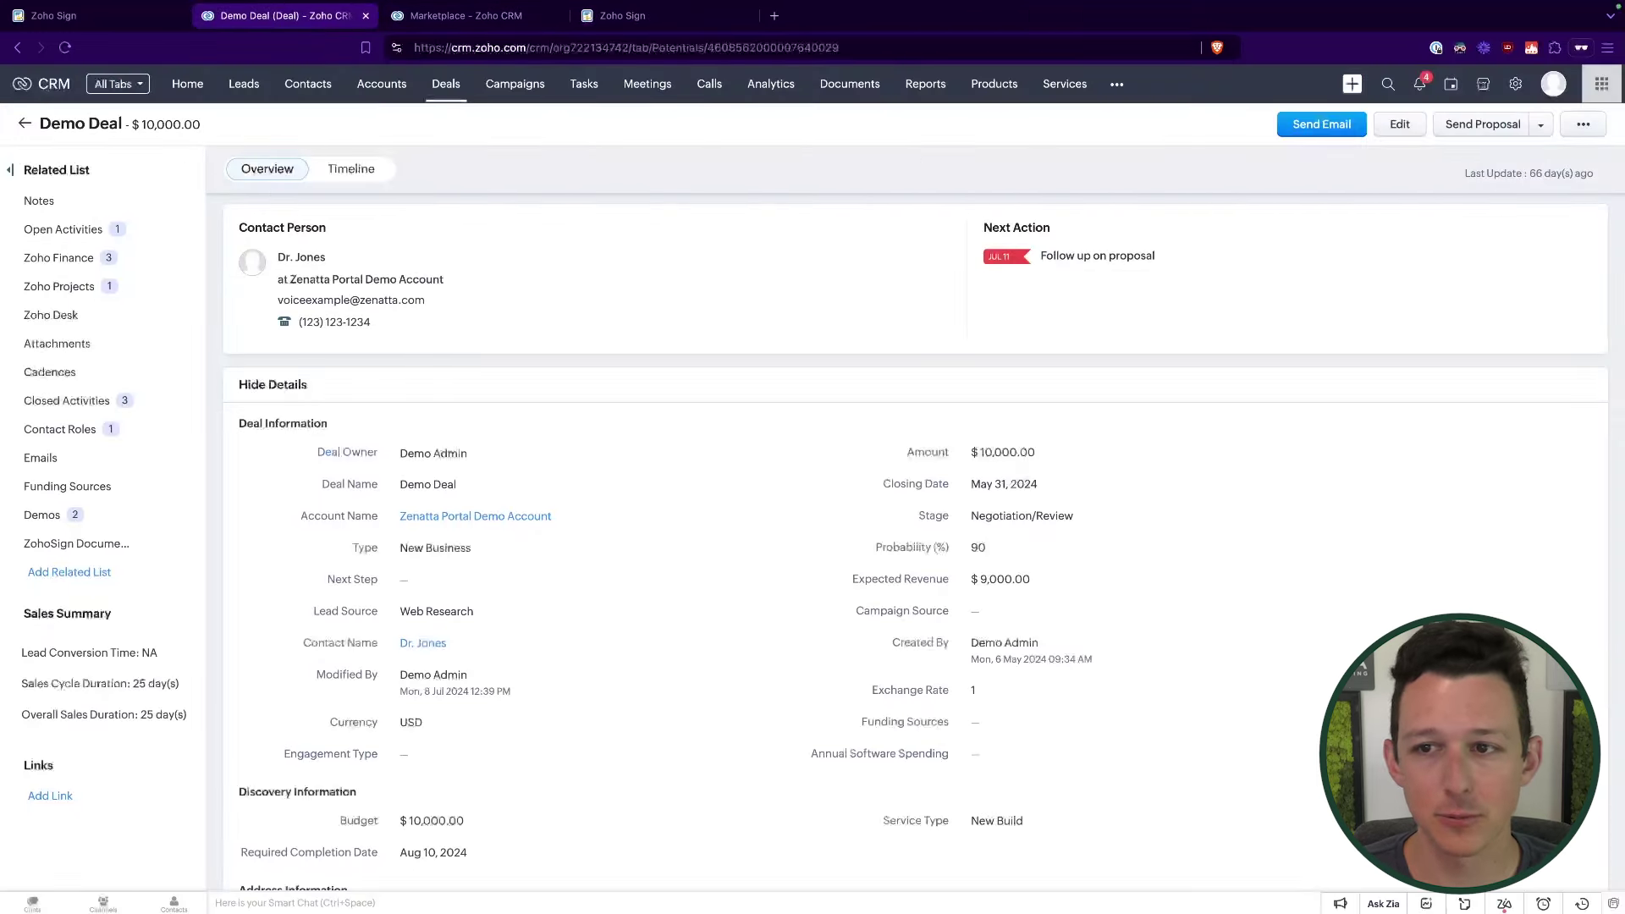
pyautogui.click(1542, 125)
pyautogui.click(1508, 206)
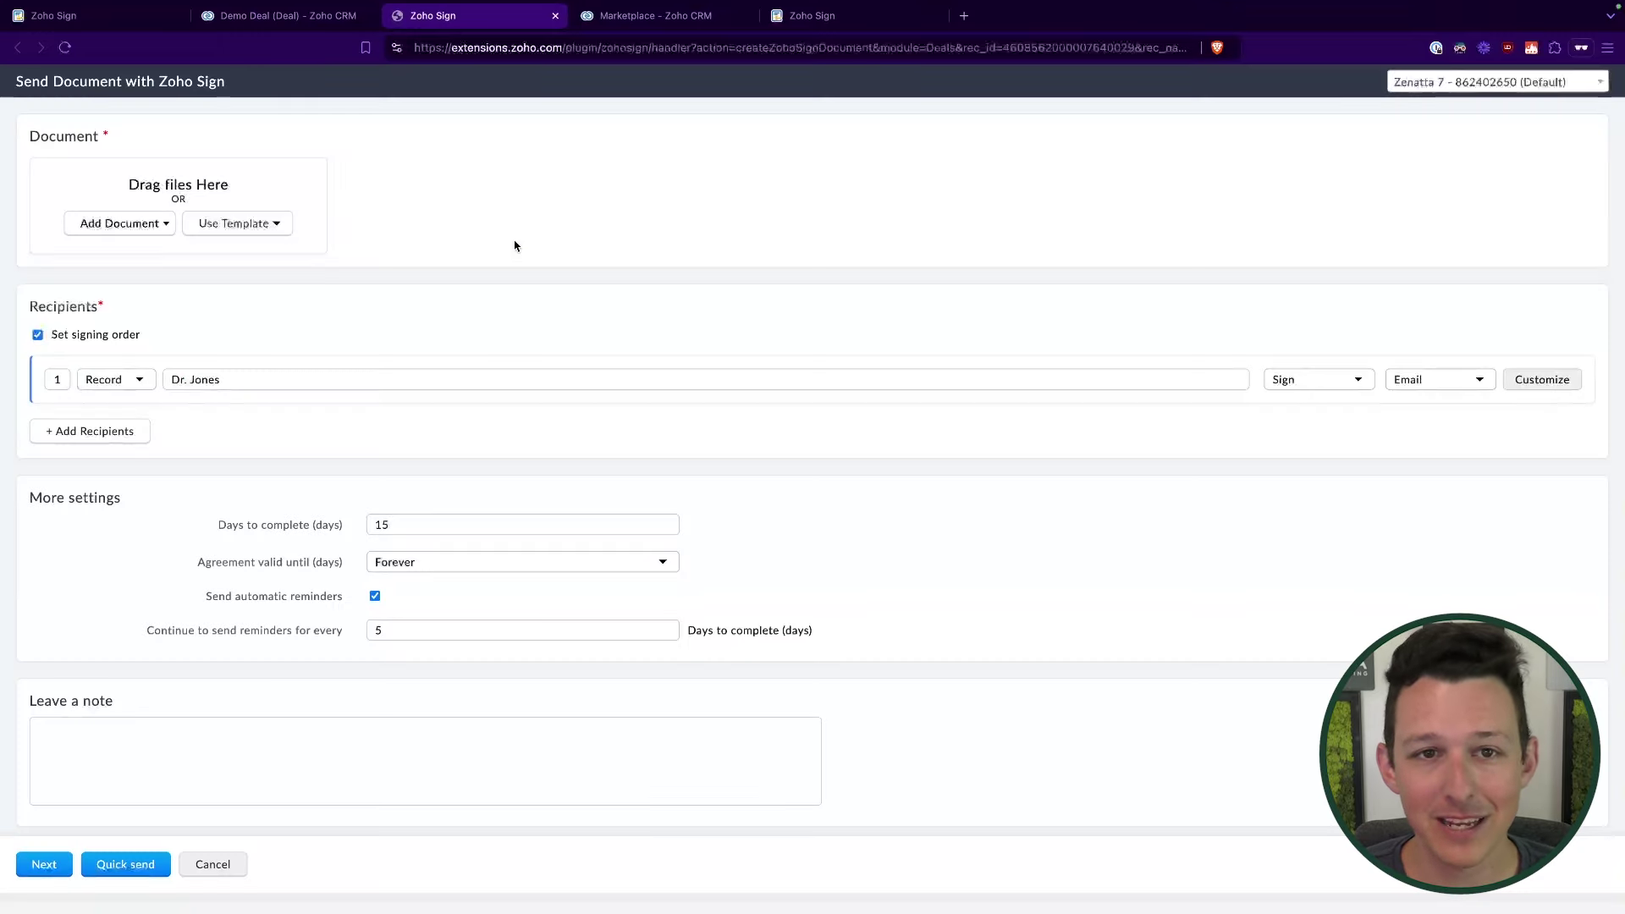
# Step: Add the 'Example Contract - PF' template from ZohoSign templates as the document
pyautogui.click(285, 223)
pyautogui.click(281, 243)
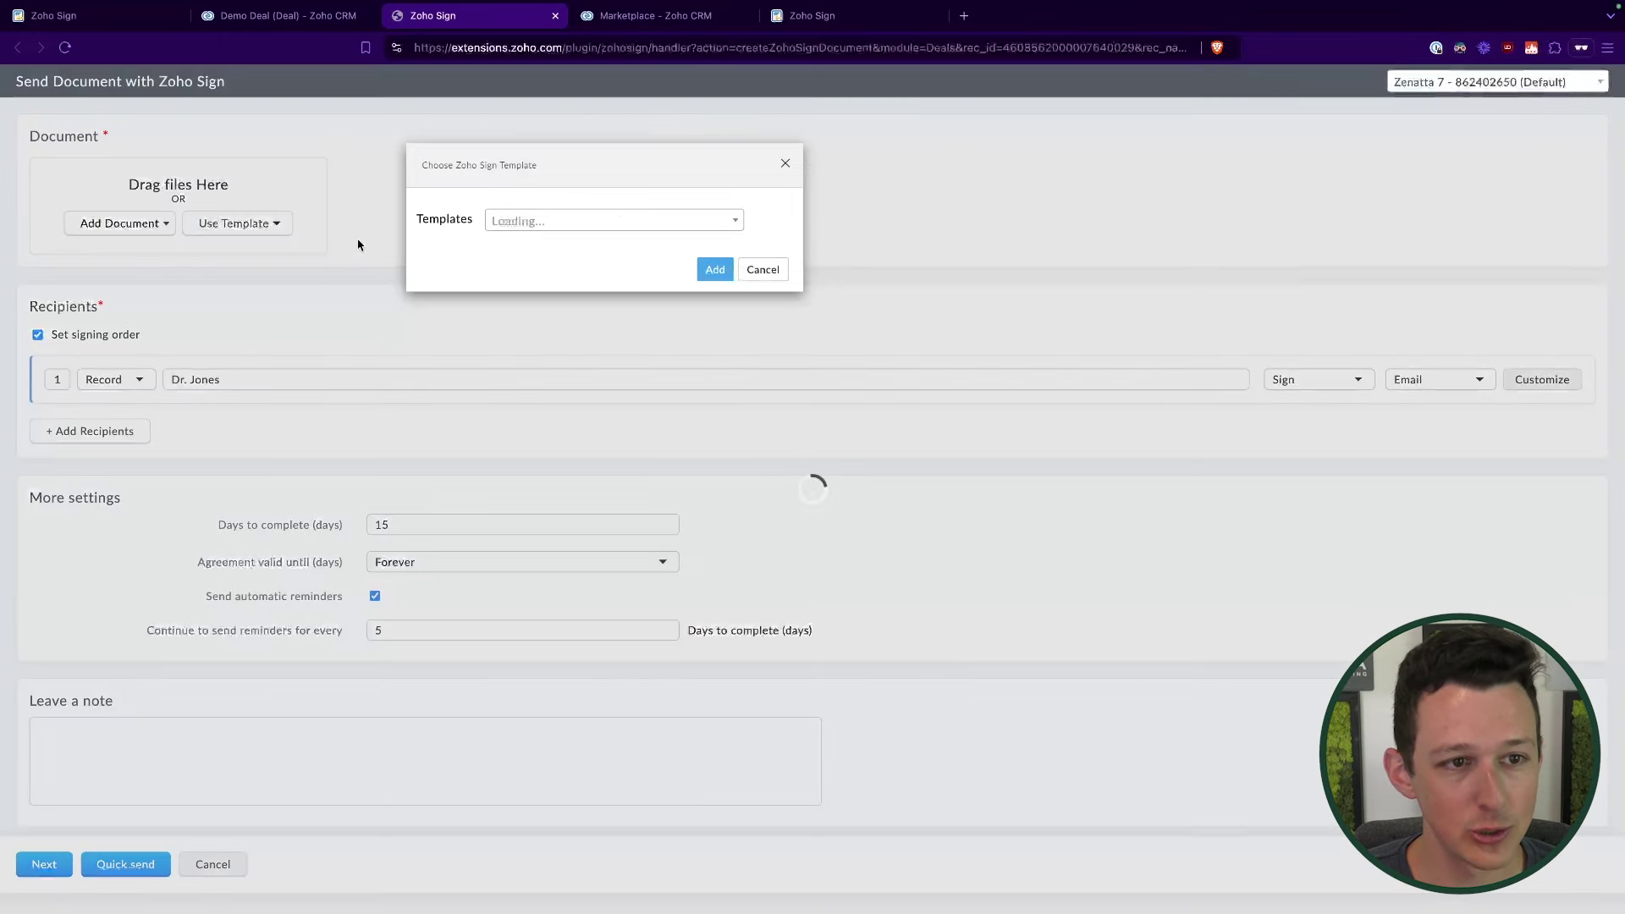
pyautogui.click(551, 220)
pyautogui.click(564, 308)
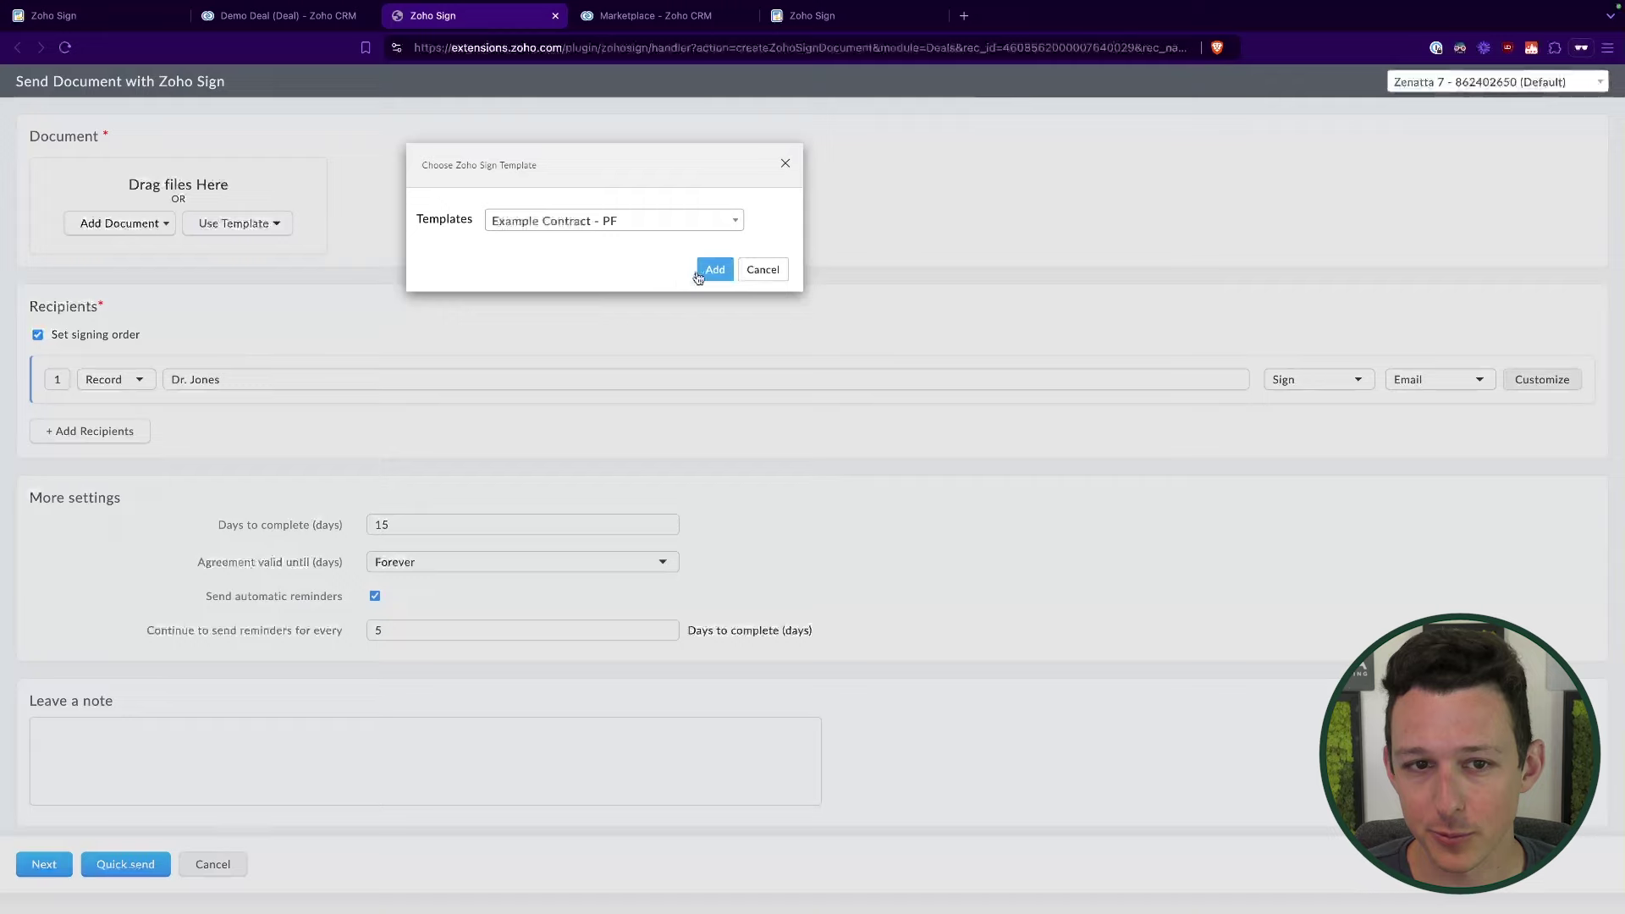
pyautogui.click(707, 269)
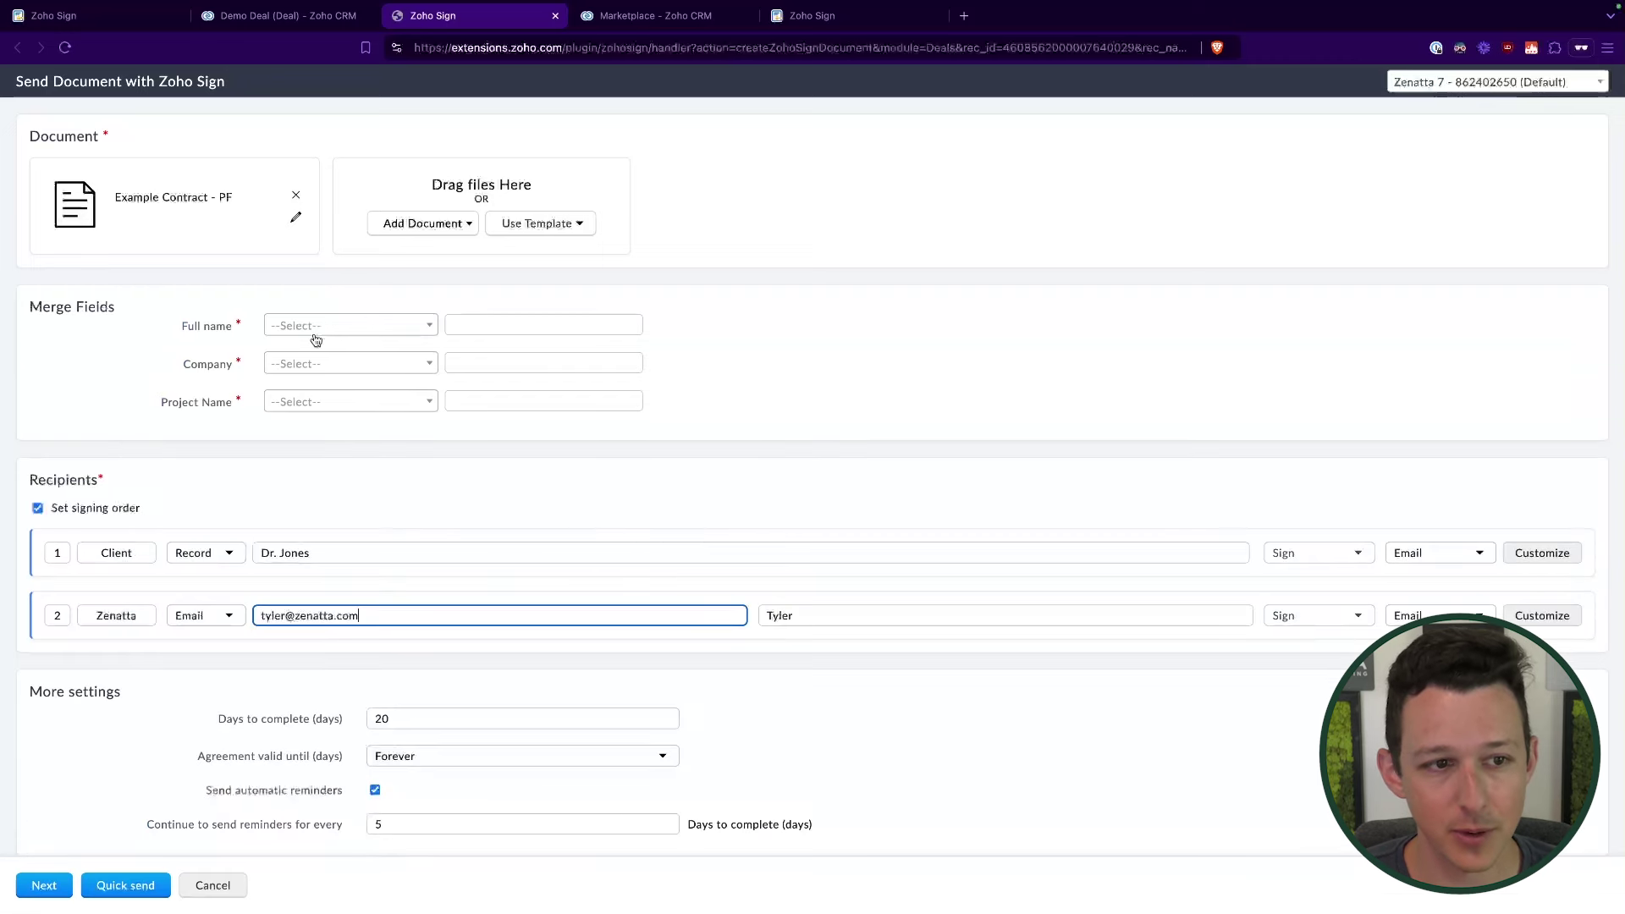
# Step: Map the Full name merge field to the CRM Contact Name
pyautogui.moveTo(184, 333); pyautogui.dragTo(230, 332)
pyautogui.click(185, 385)
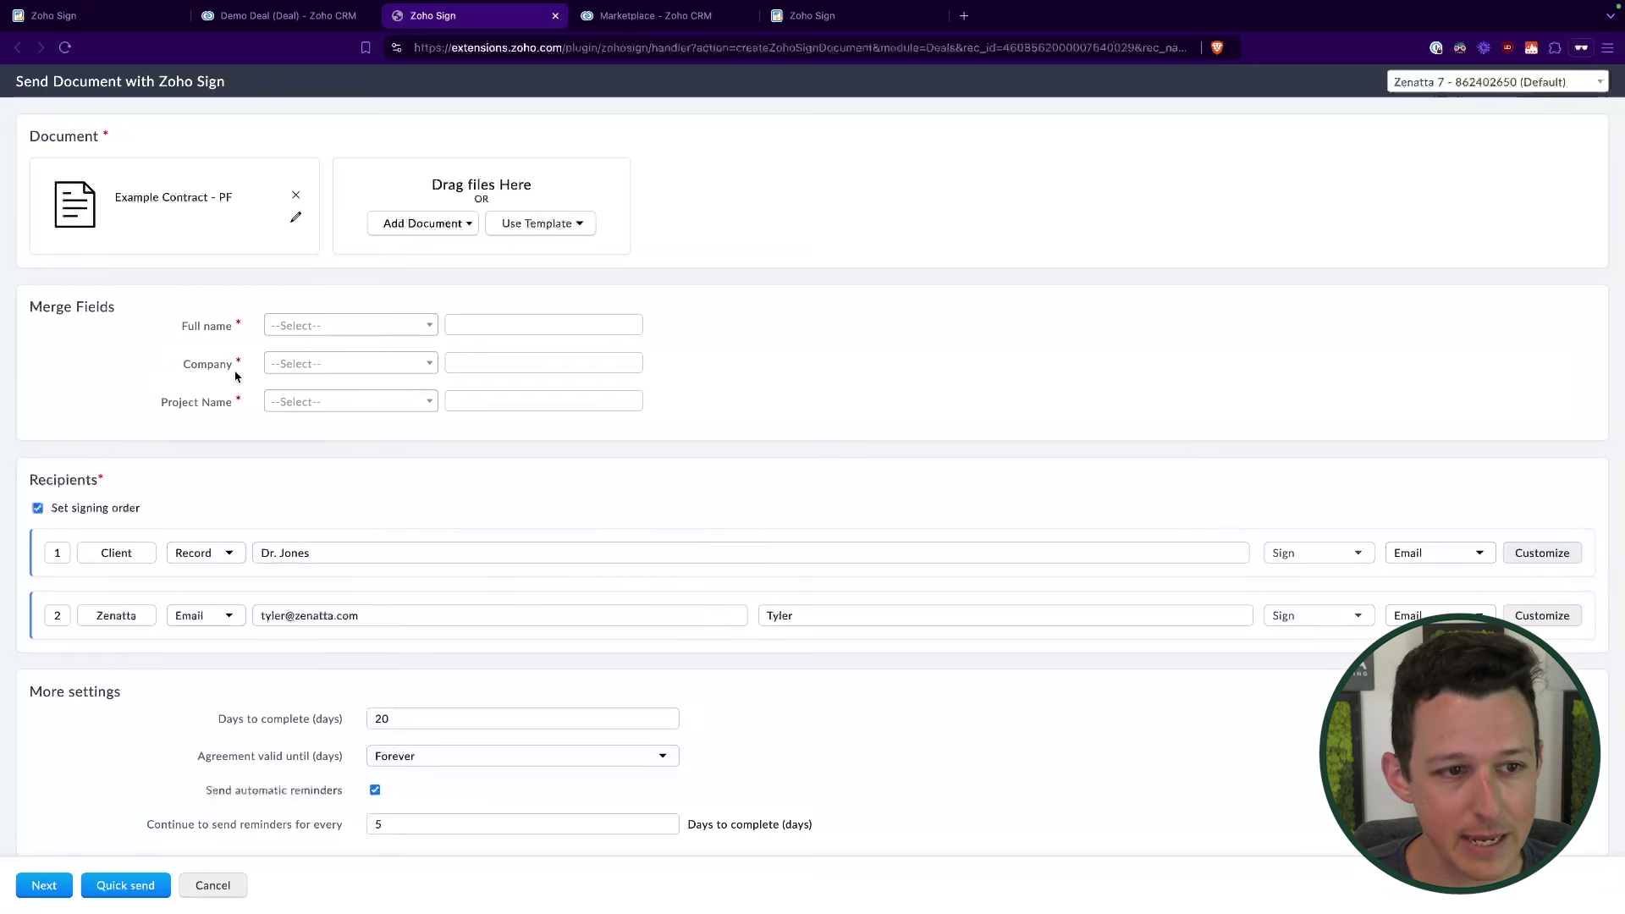
pyautogui.moveTo(166, 407); pyautogui.dragTo(221, 403)
pyautogui.click(222, 402)
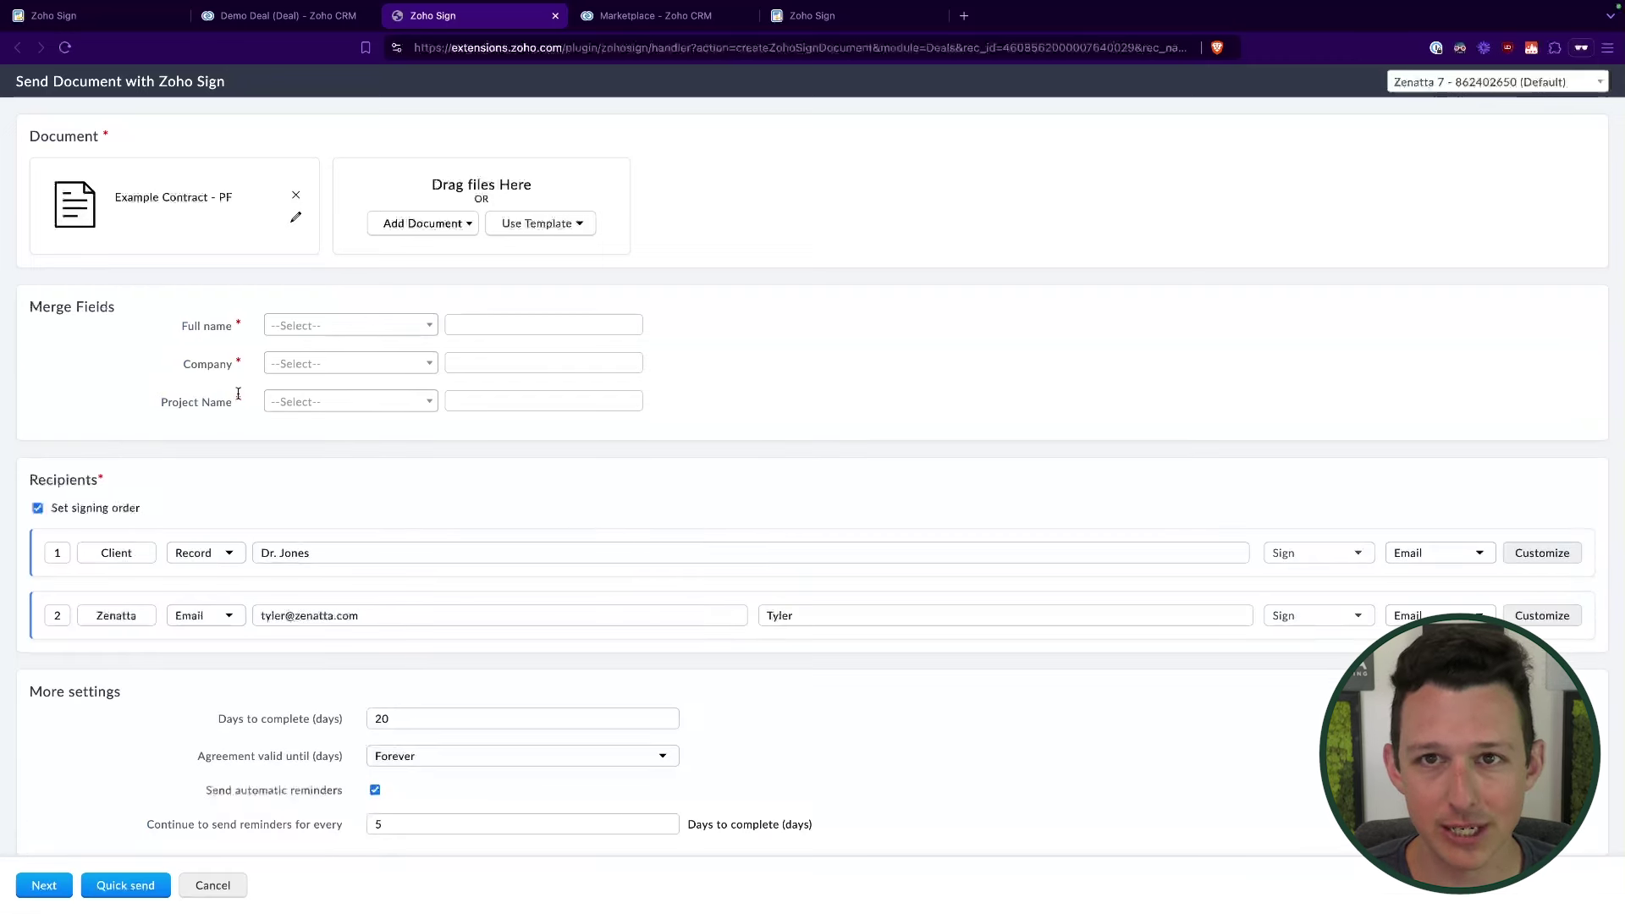
pyautogui.click(394, 328)
pyautogui.scroll(-2, 383, 410)
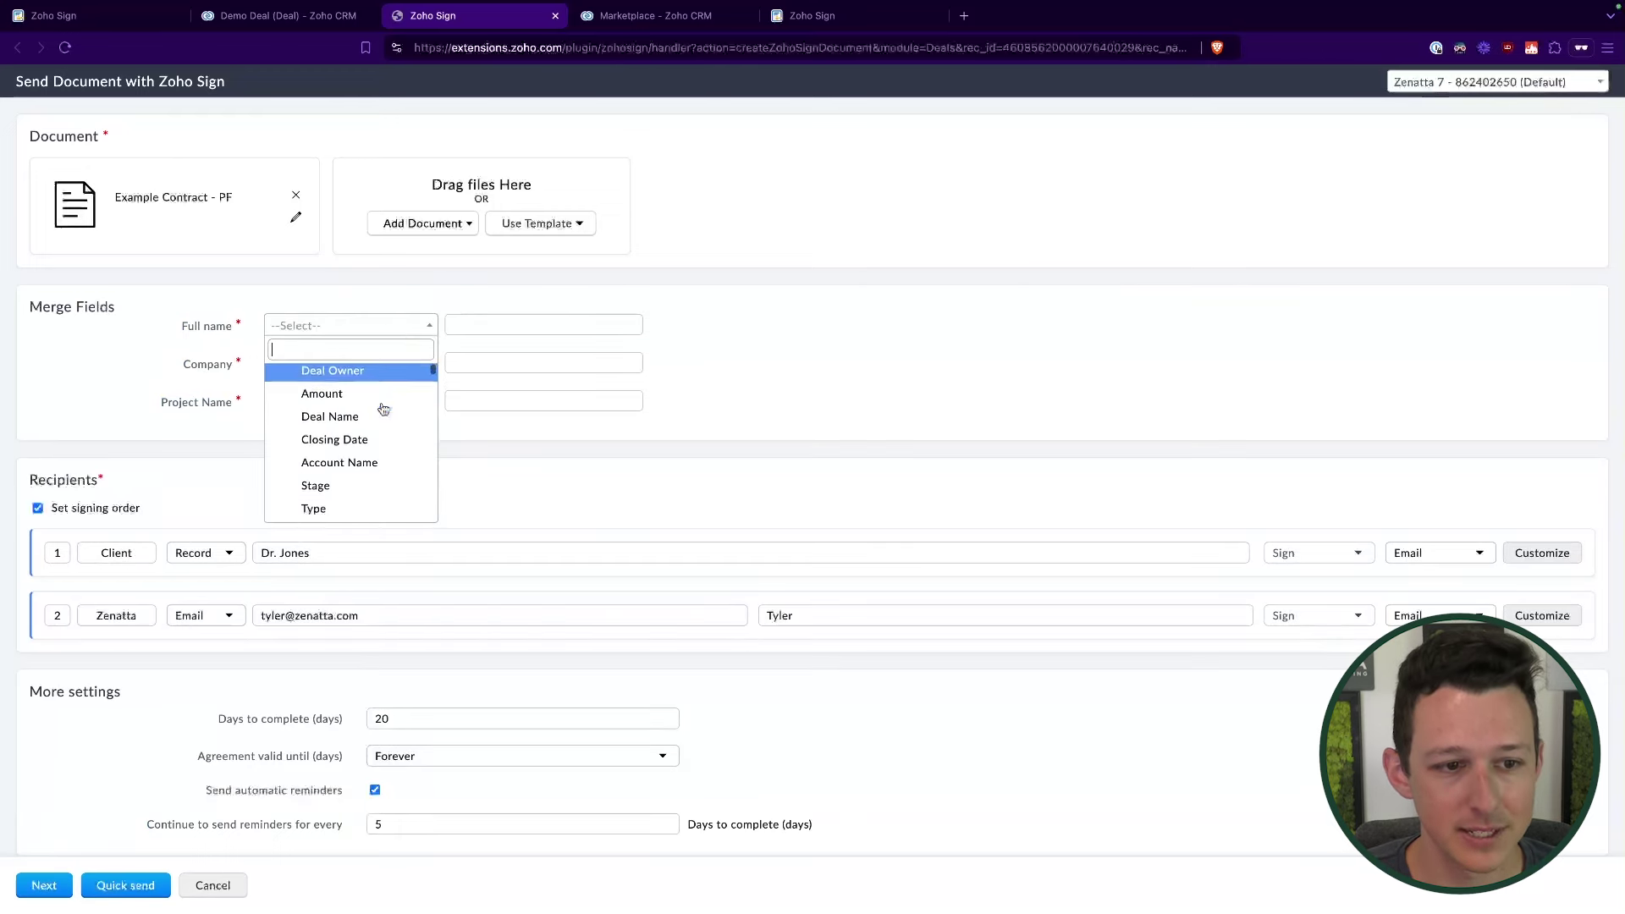
pyautogui.click(381, 432)
pyautogui.click(386, 365)
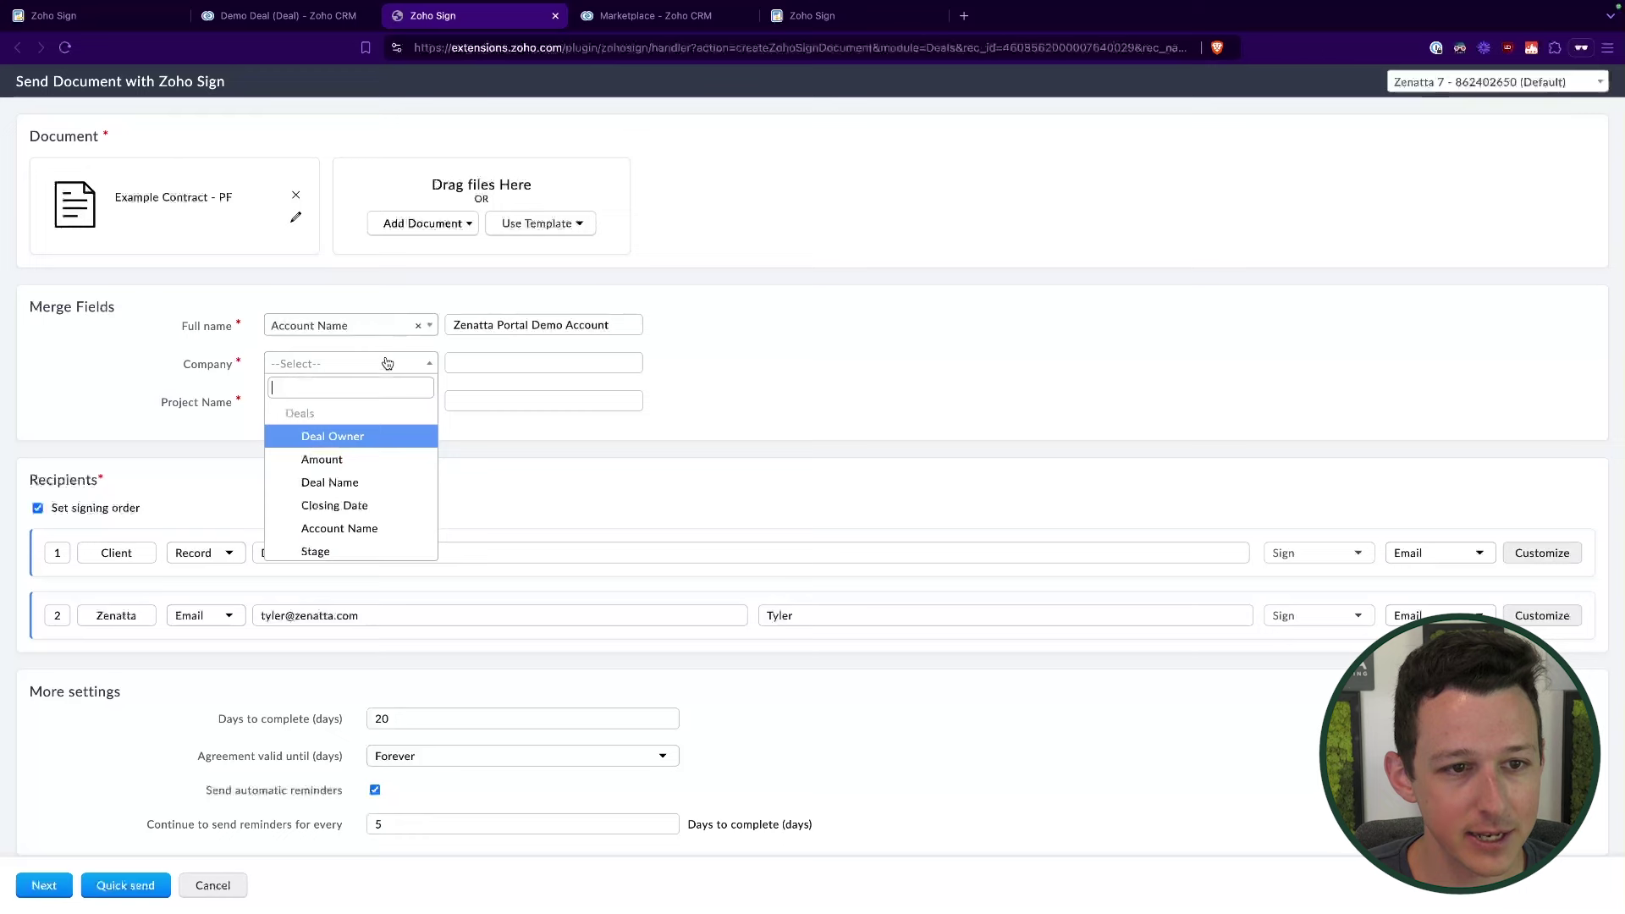
pyautogui.click(386, 327)
pyautogui.scroll(-4, 365, 436)
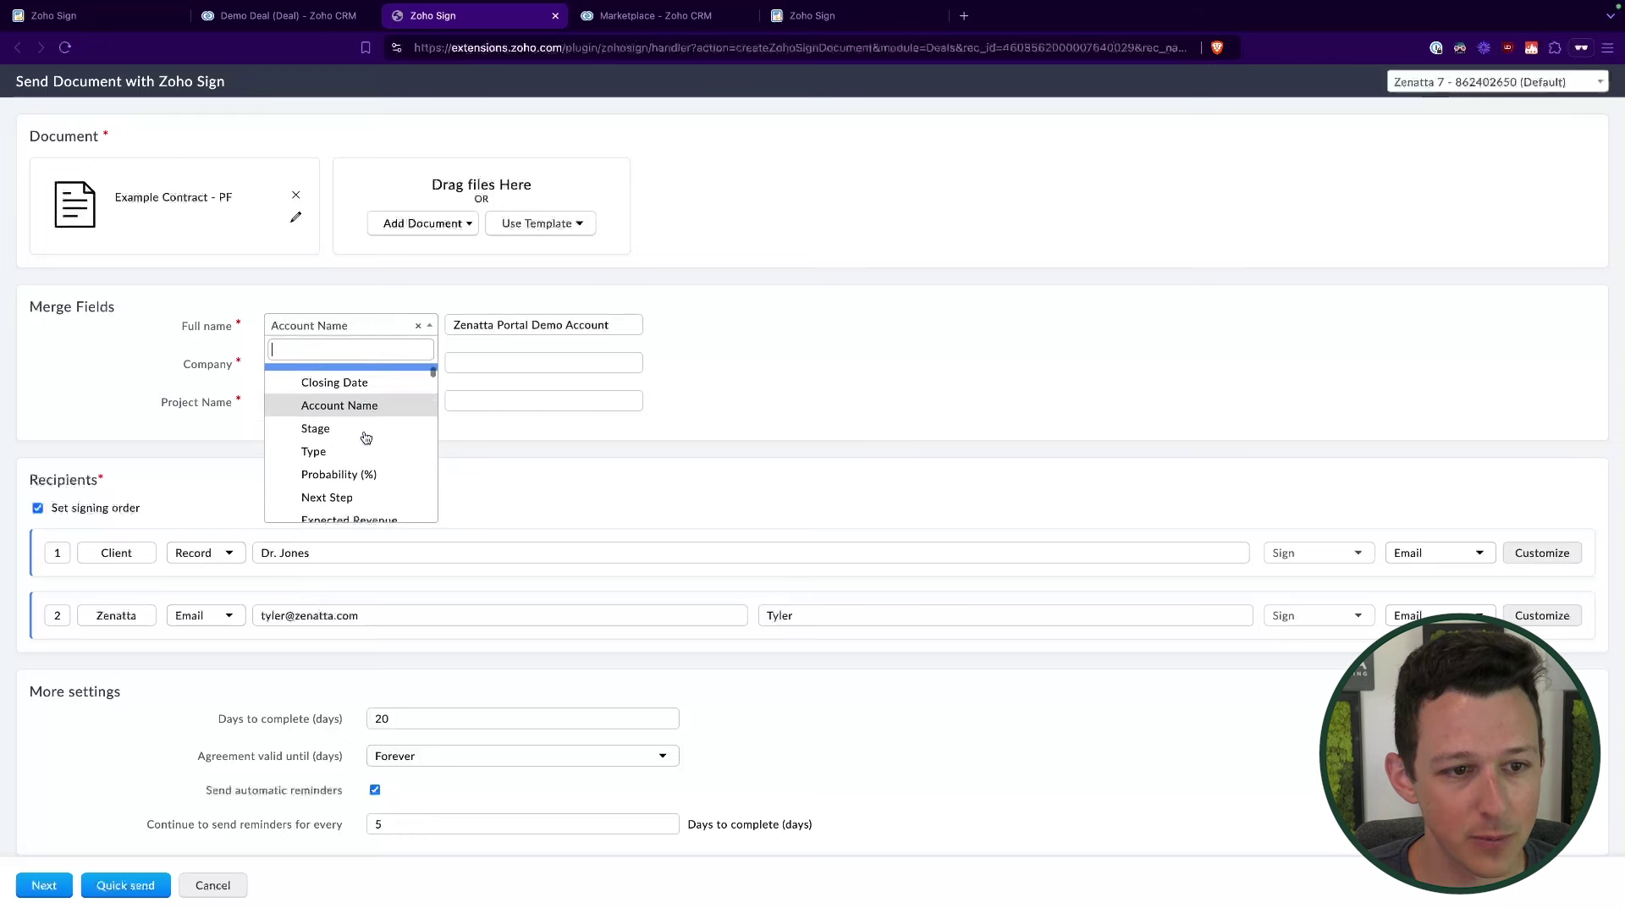
pyautogui.scroll(-2, 365, 436)
pyautogui.click(363, 440)
# Step: Map Company to Account Name and Project Name to Deal Name, then go to document details
pyautogui.click(366, 363)
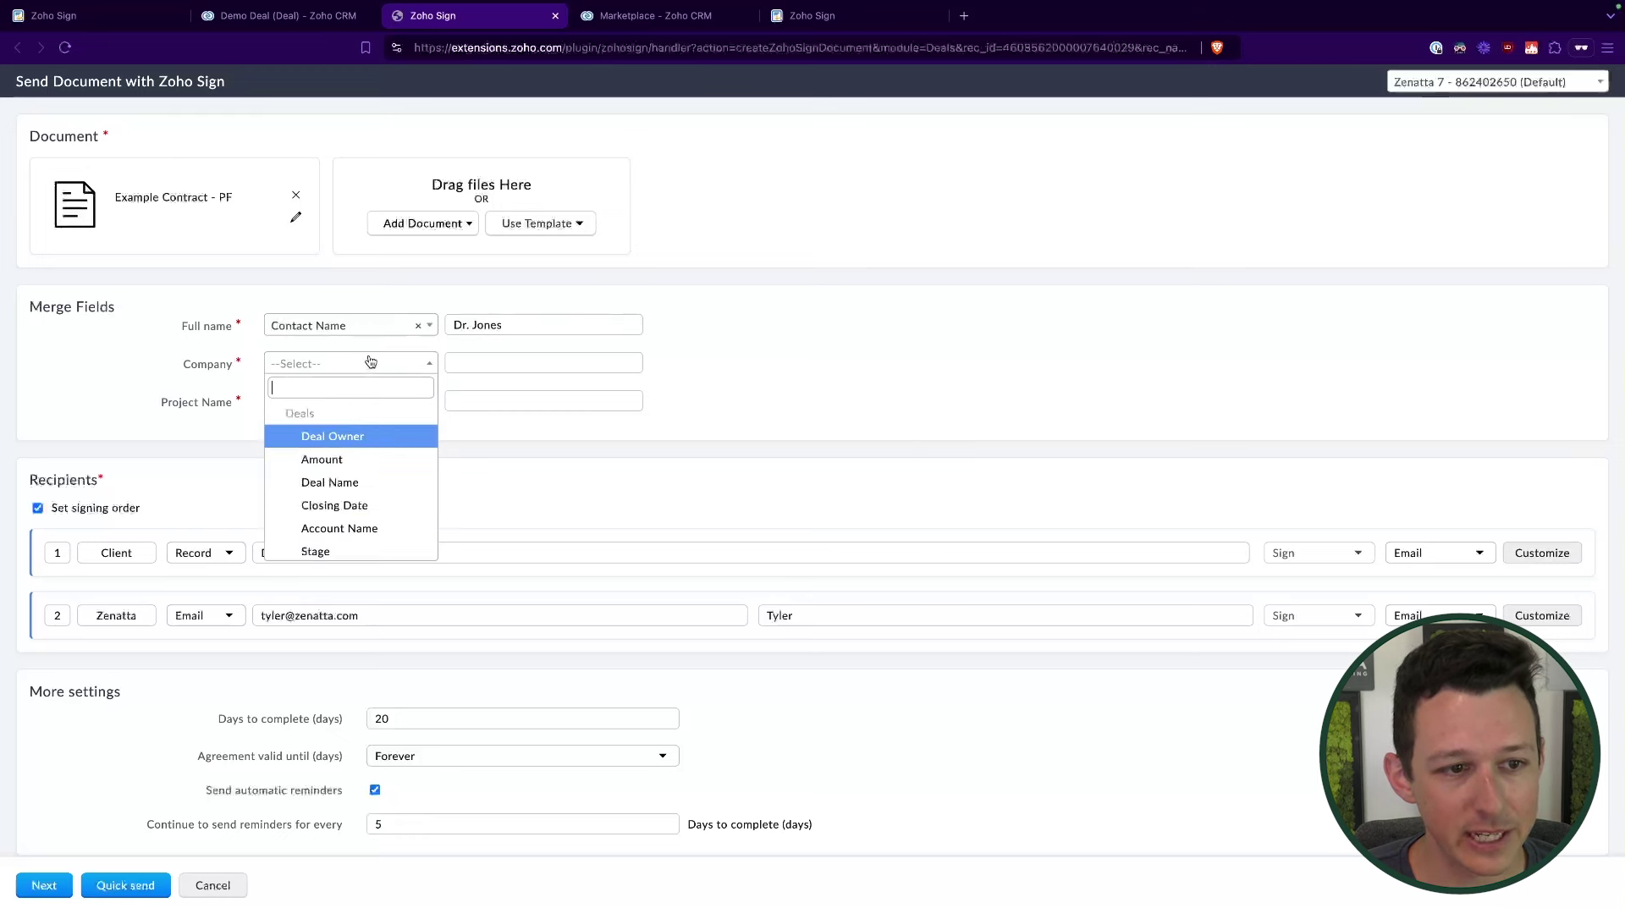
pyautogui.scroll(-1, 354, 501)
pyautogui.click(354, 502)
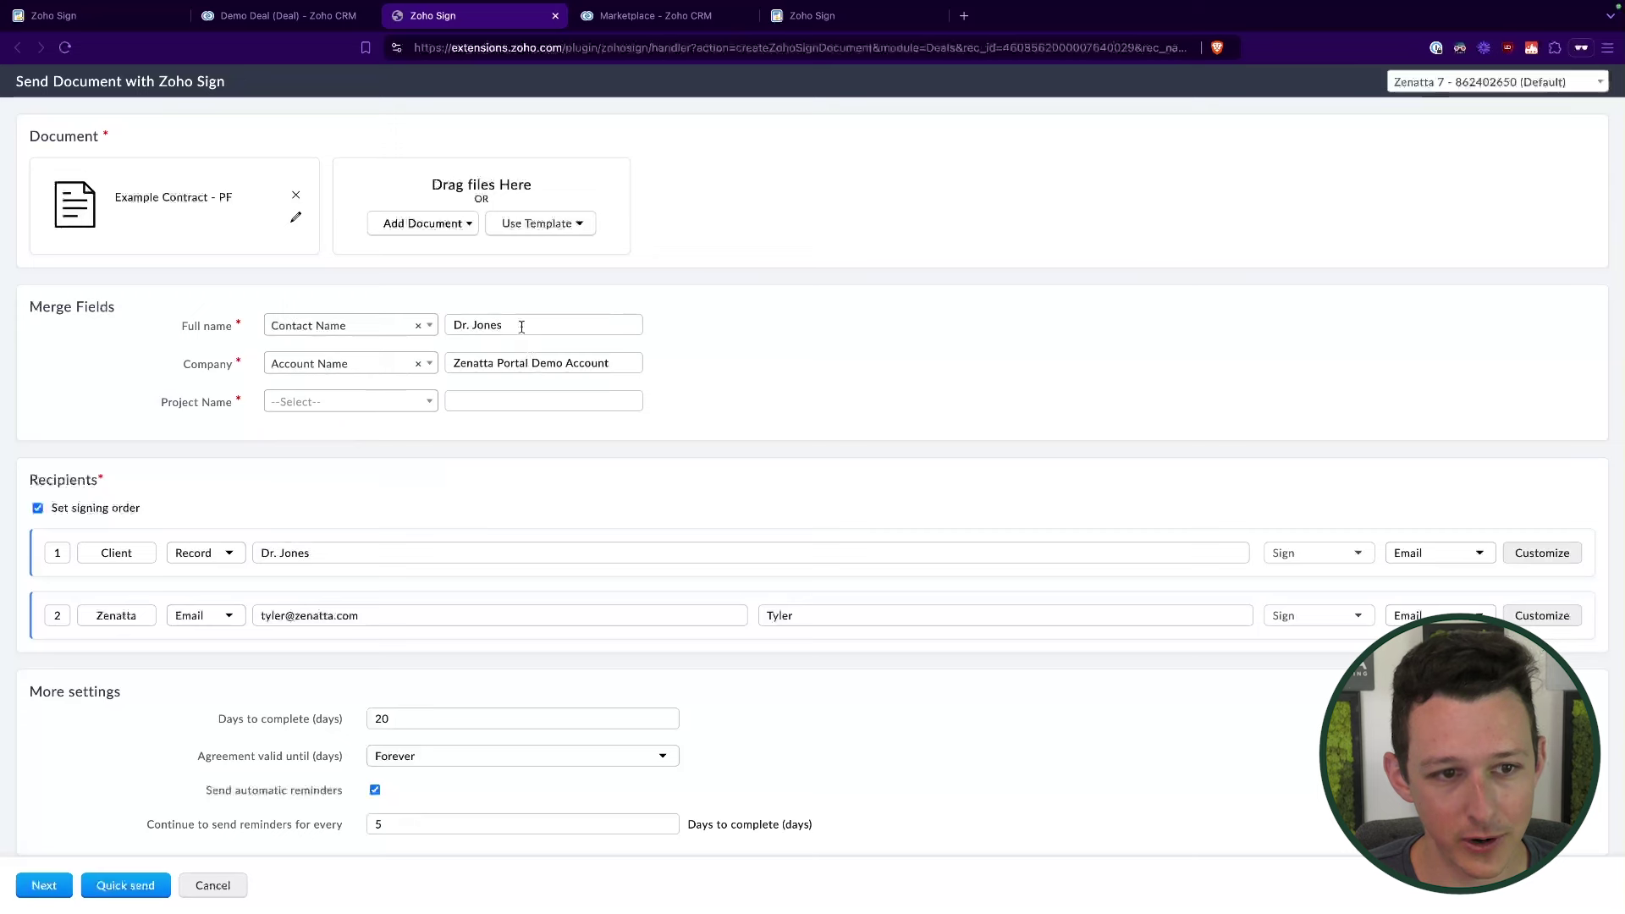
pyautogui.click(320, 403)
pyautogui.click(329, 525)
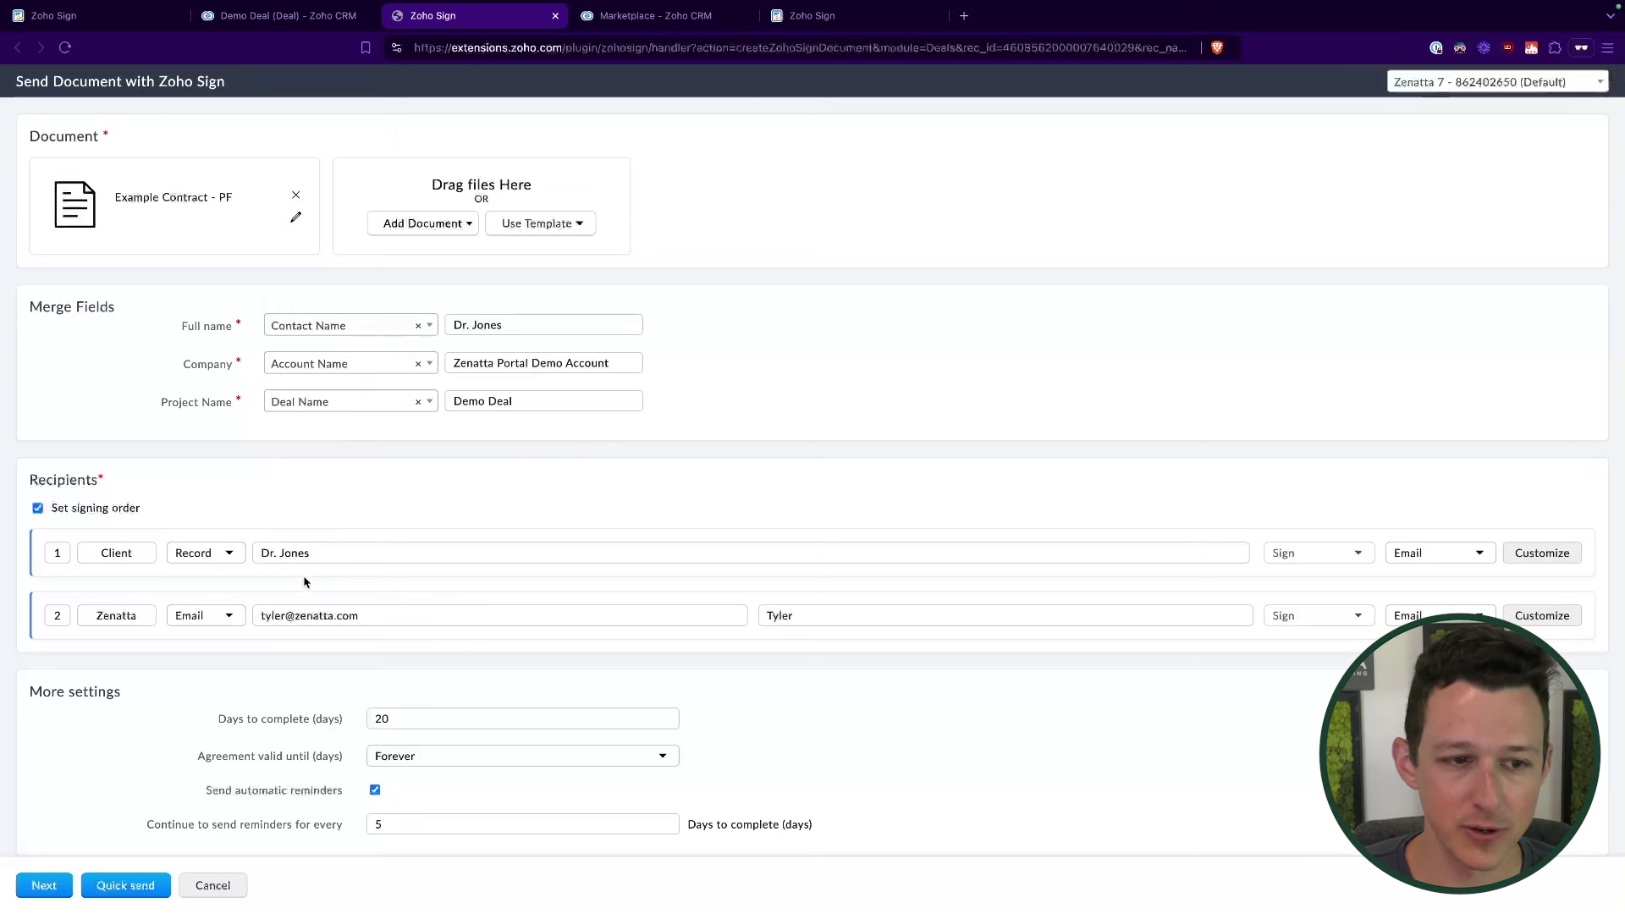
pyautogui.click(45, 883)
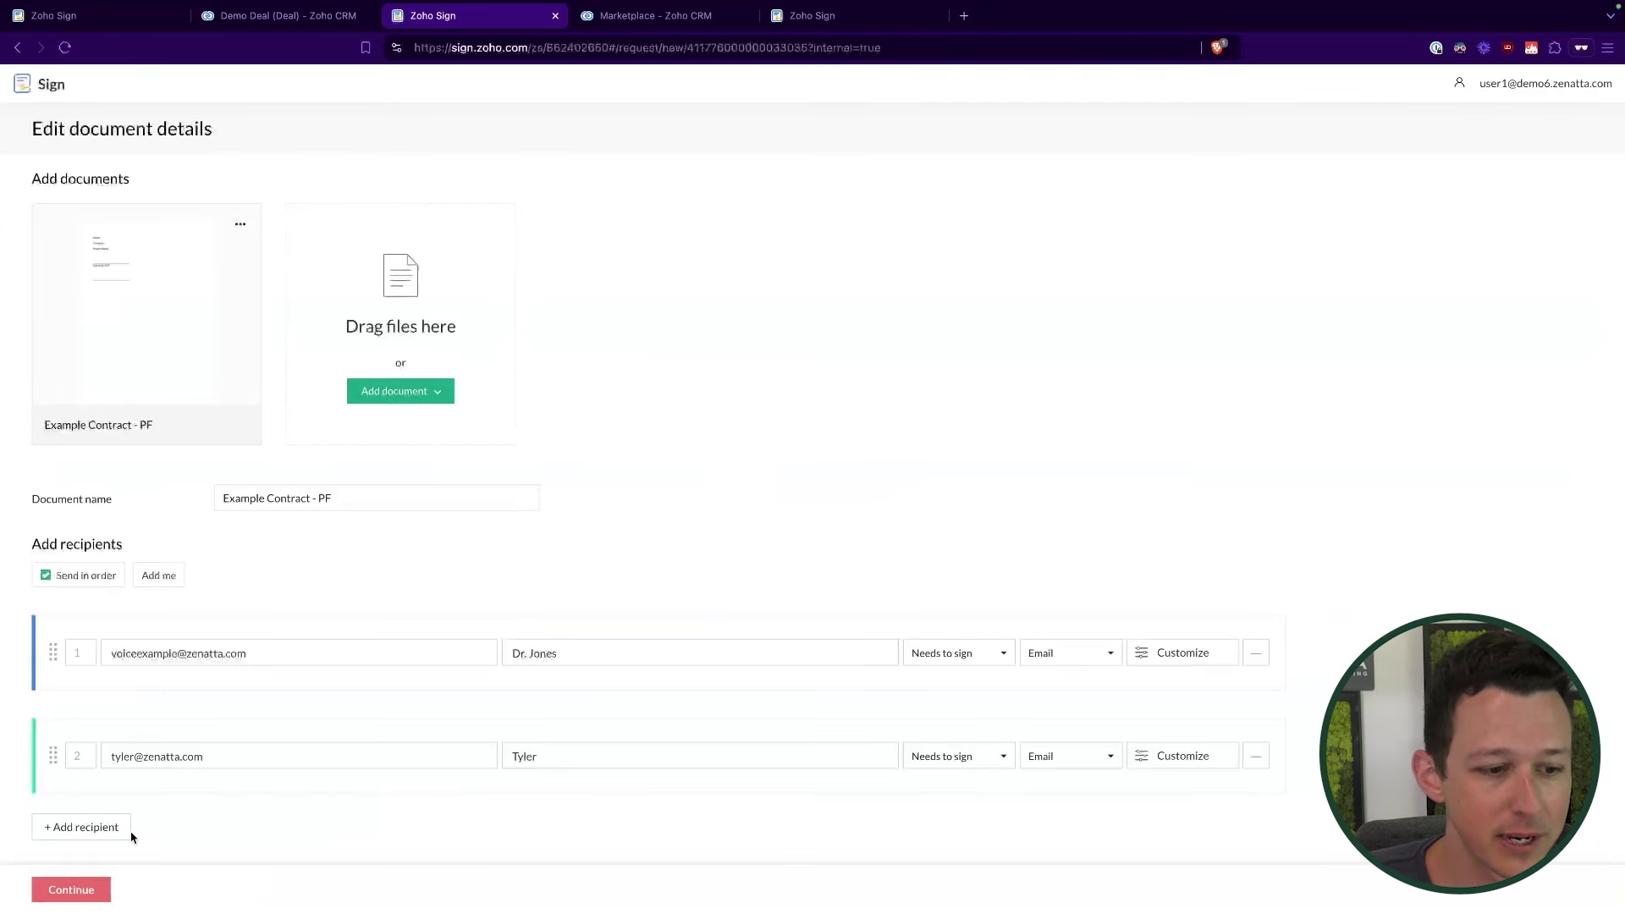
# Step: Widen the Company field in Example Contract - PF so 'Zenatta Portal Demo Account' shows in full
pyautogui.click(82, 896)
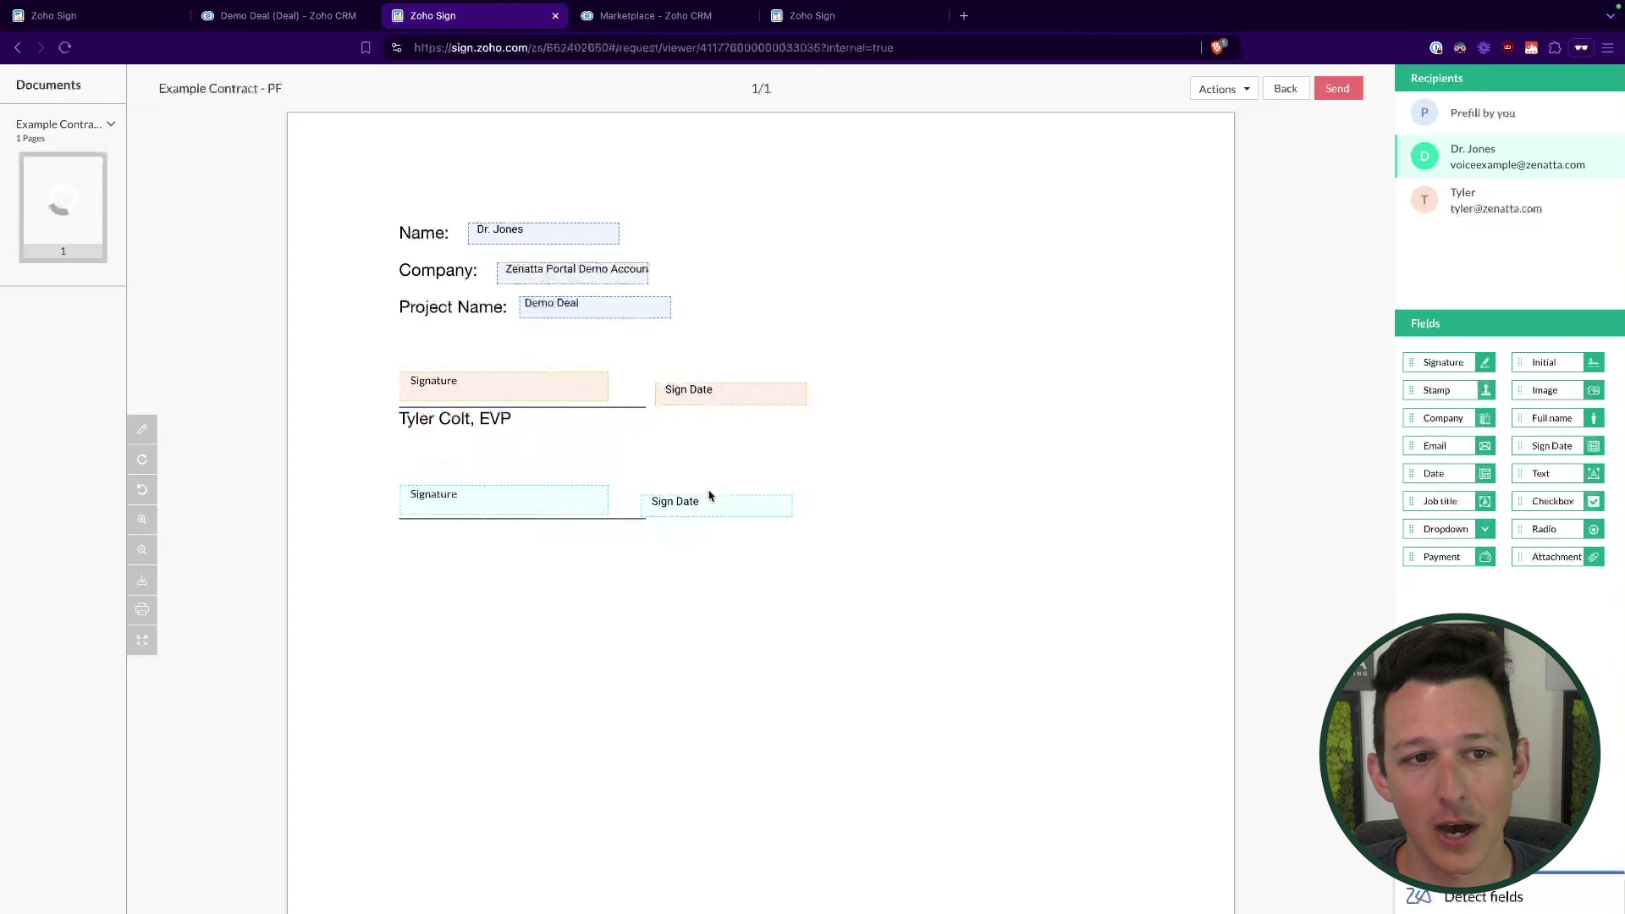
pyautogui.moveTo(647, 280); pyautogui.dragTo(785, 281)
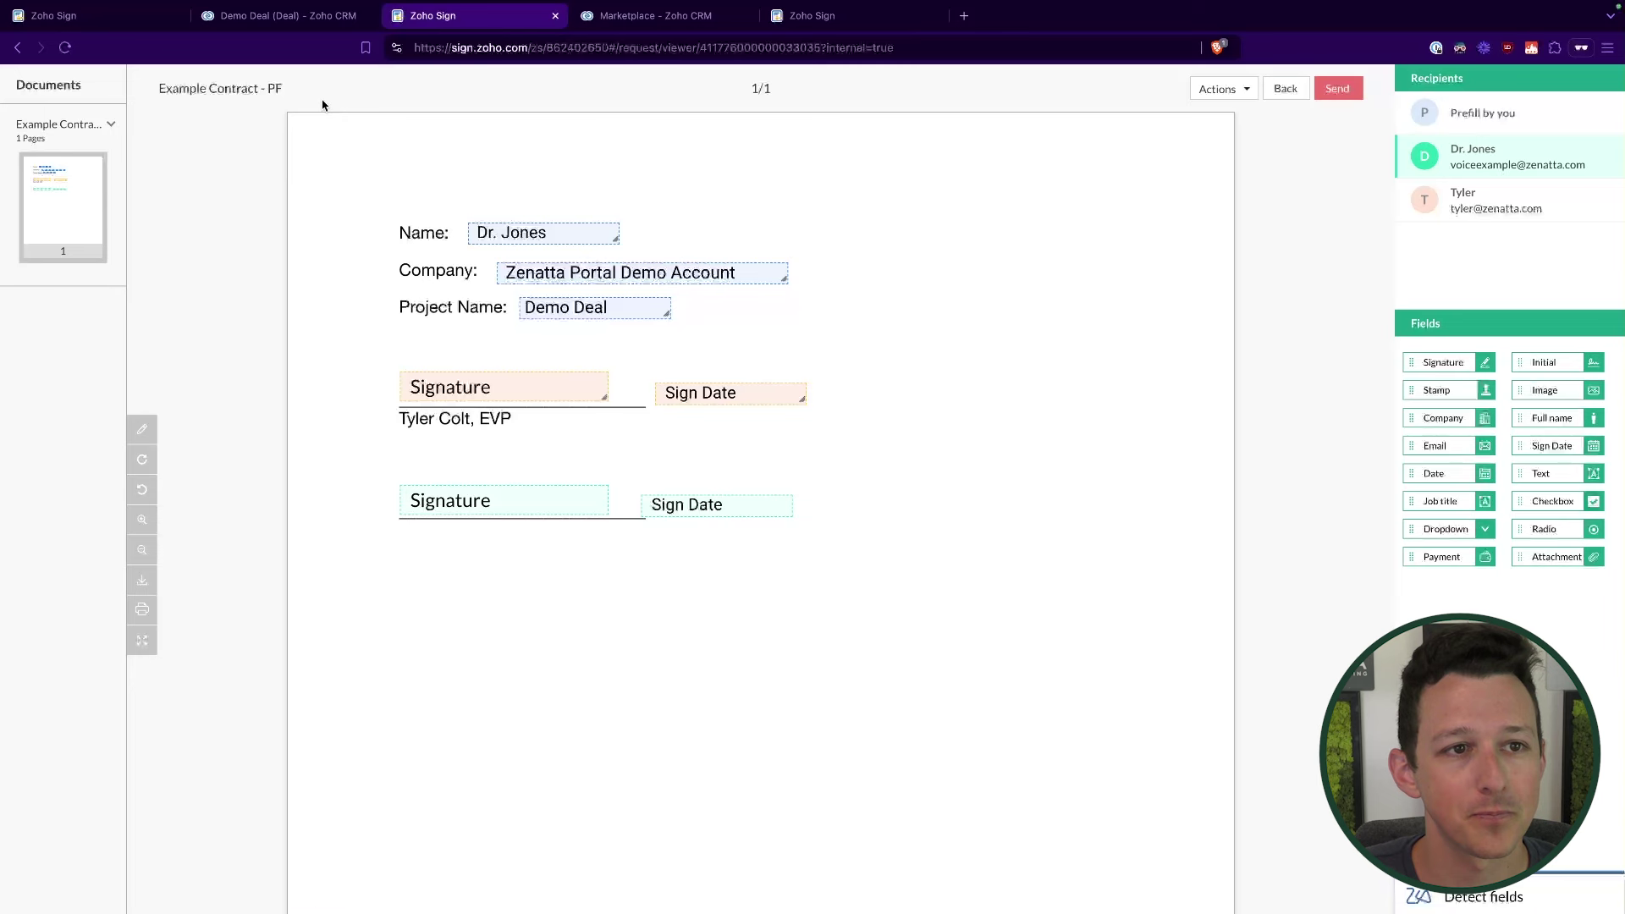
pyautogui.click(306, 16)
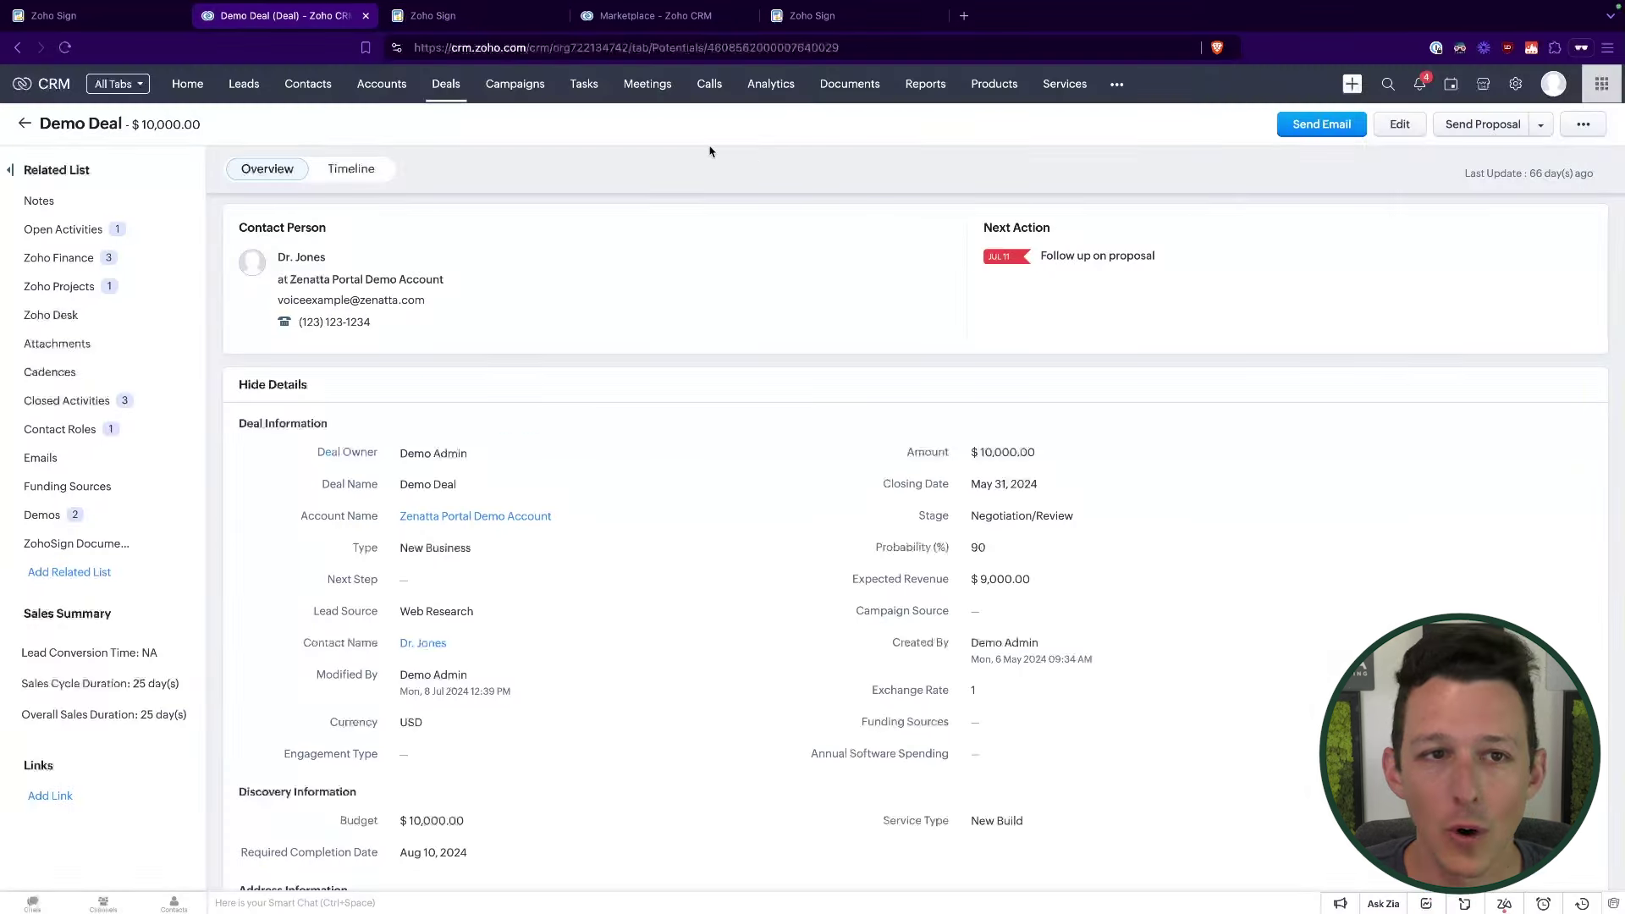
# Step: Show the Mail Merge templates under Setup > Customization > Templates, listing Example.zdoc and Test.zdoc
pyautogui.click(1515, 83)
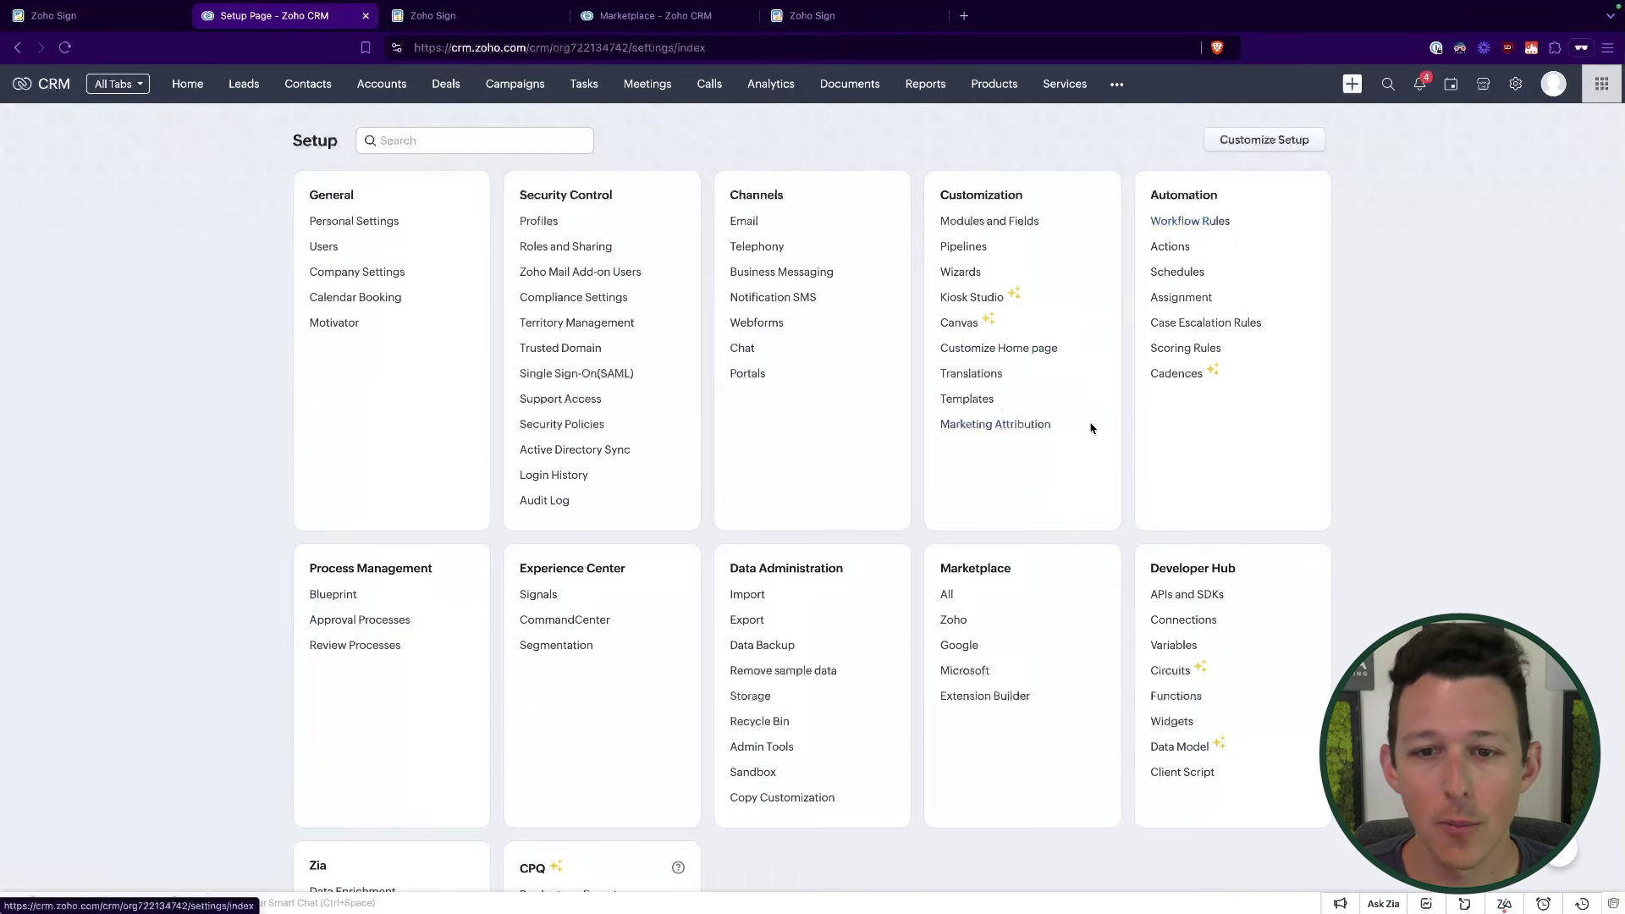
pyautogui.click(970, 399)
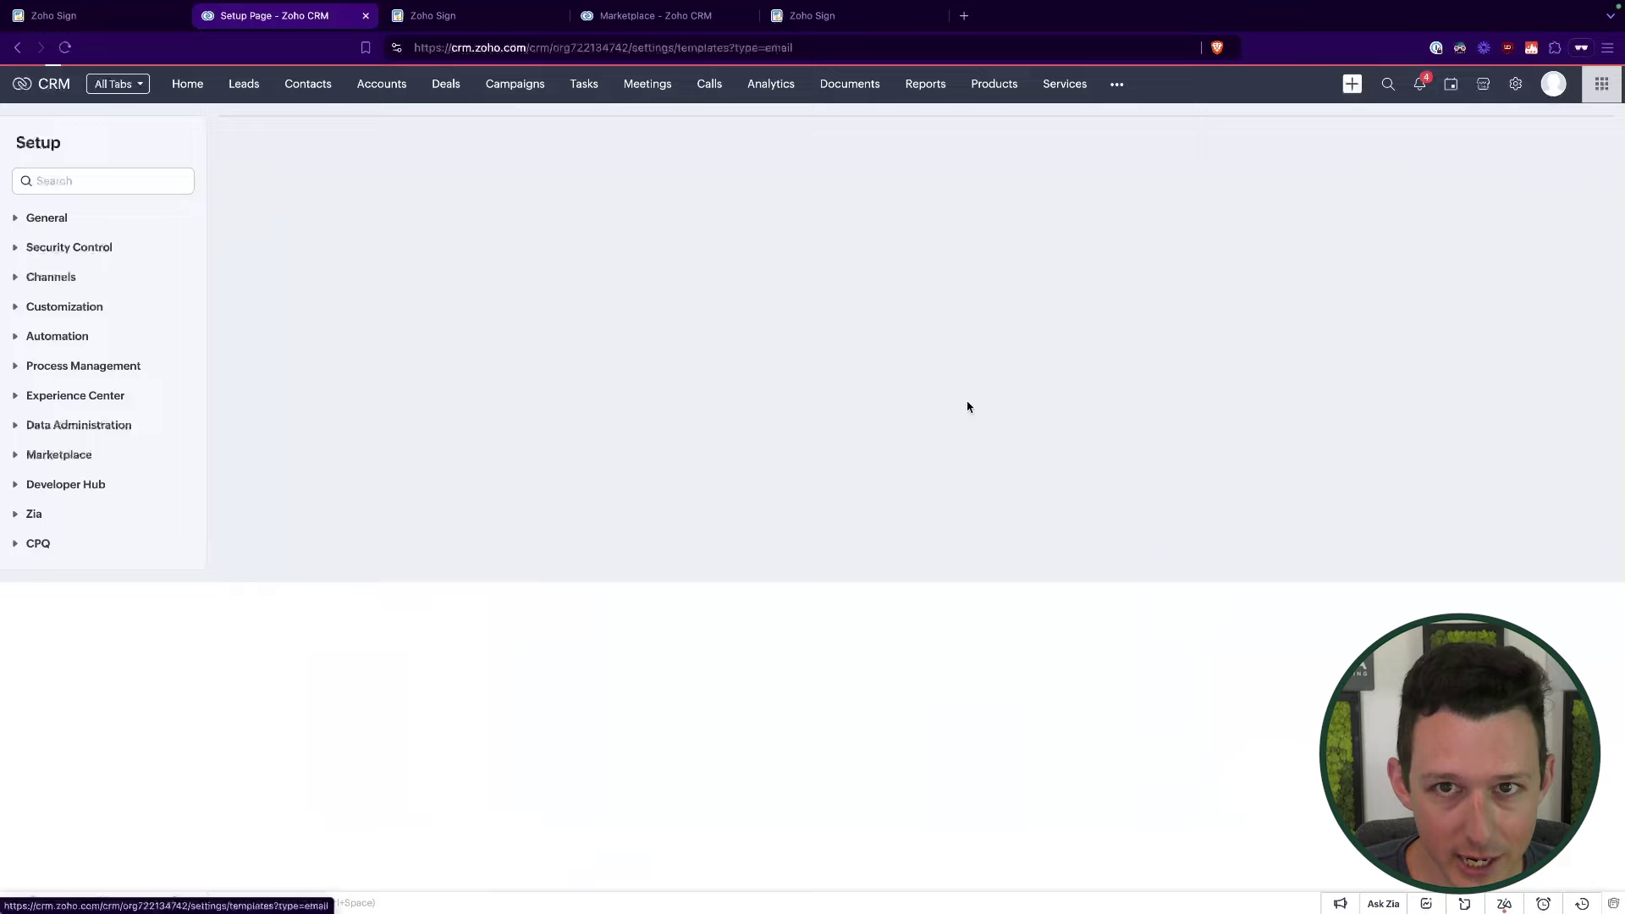
pyautogui.click(603, 146)
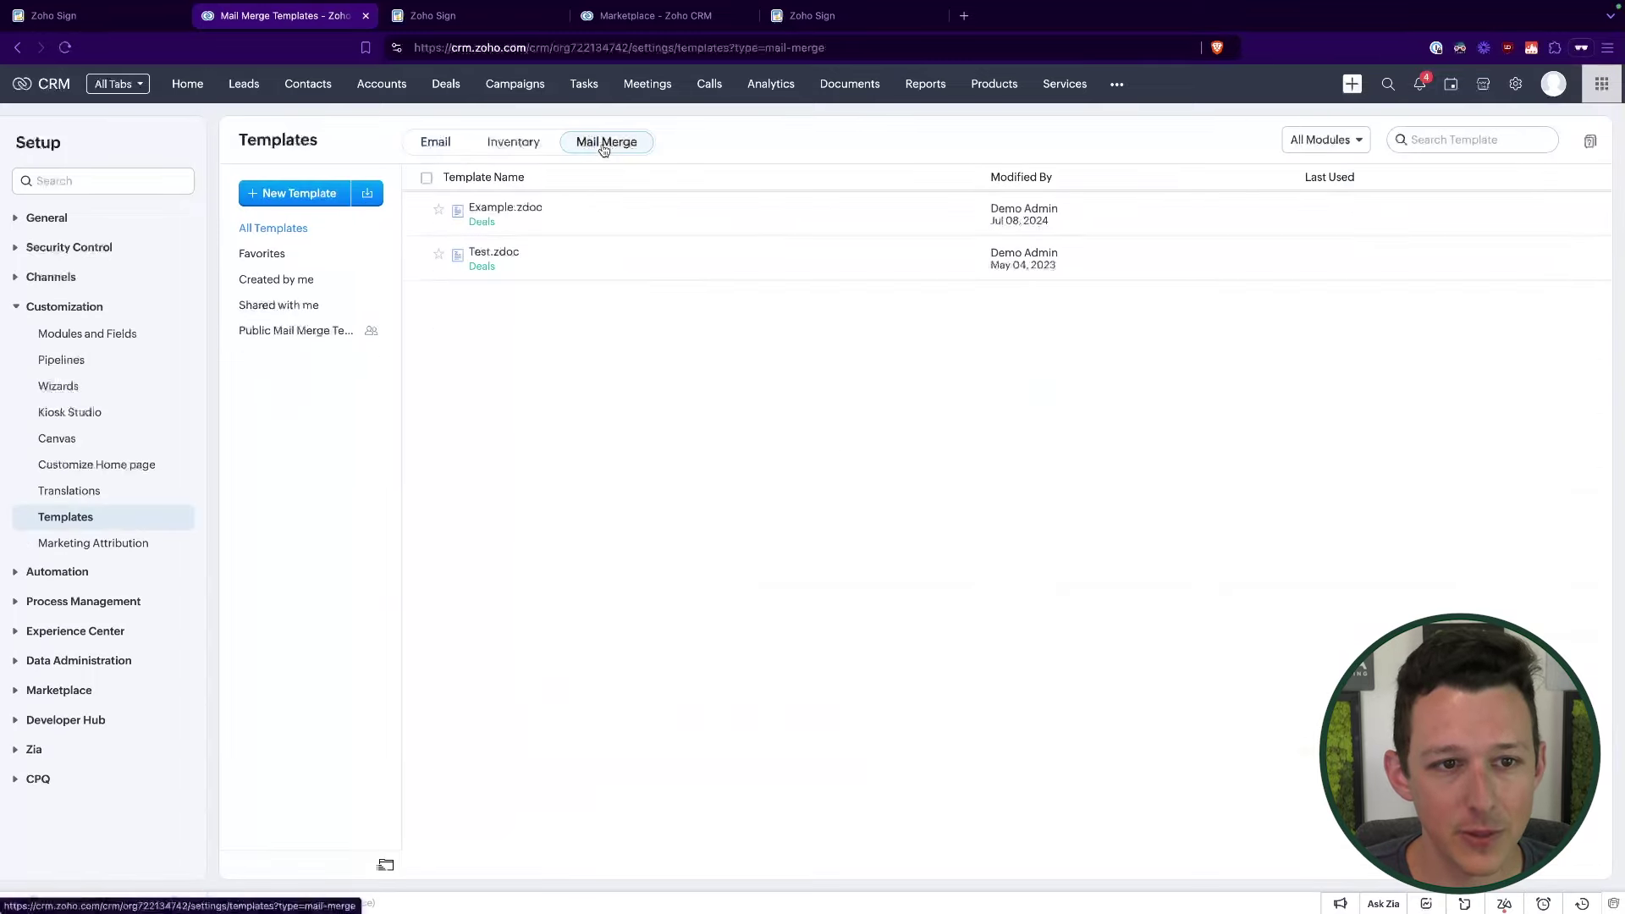
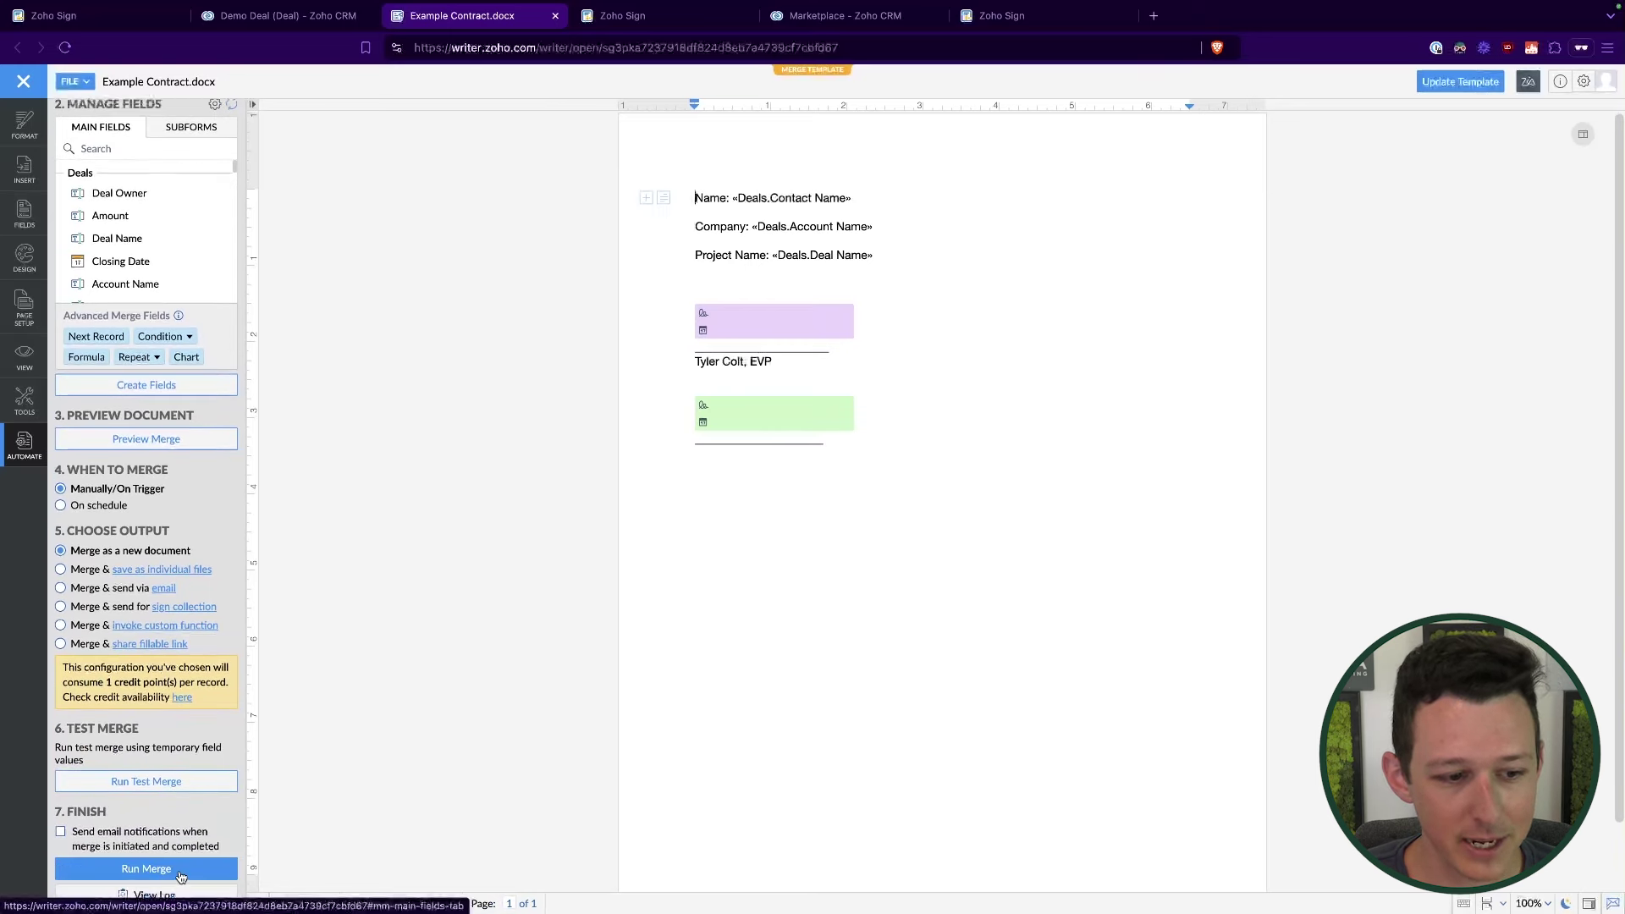
# Step: Merge the contract with the Demo Deal record and switch the document to Distribute mode
pyautogui.click(181, 877)
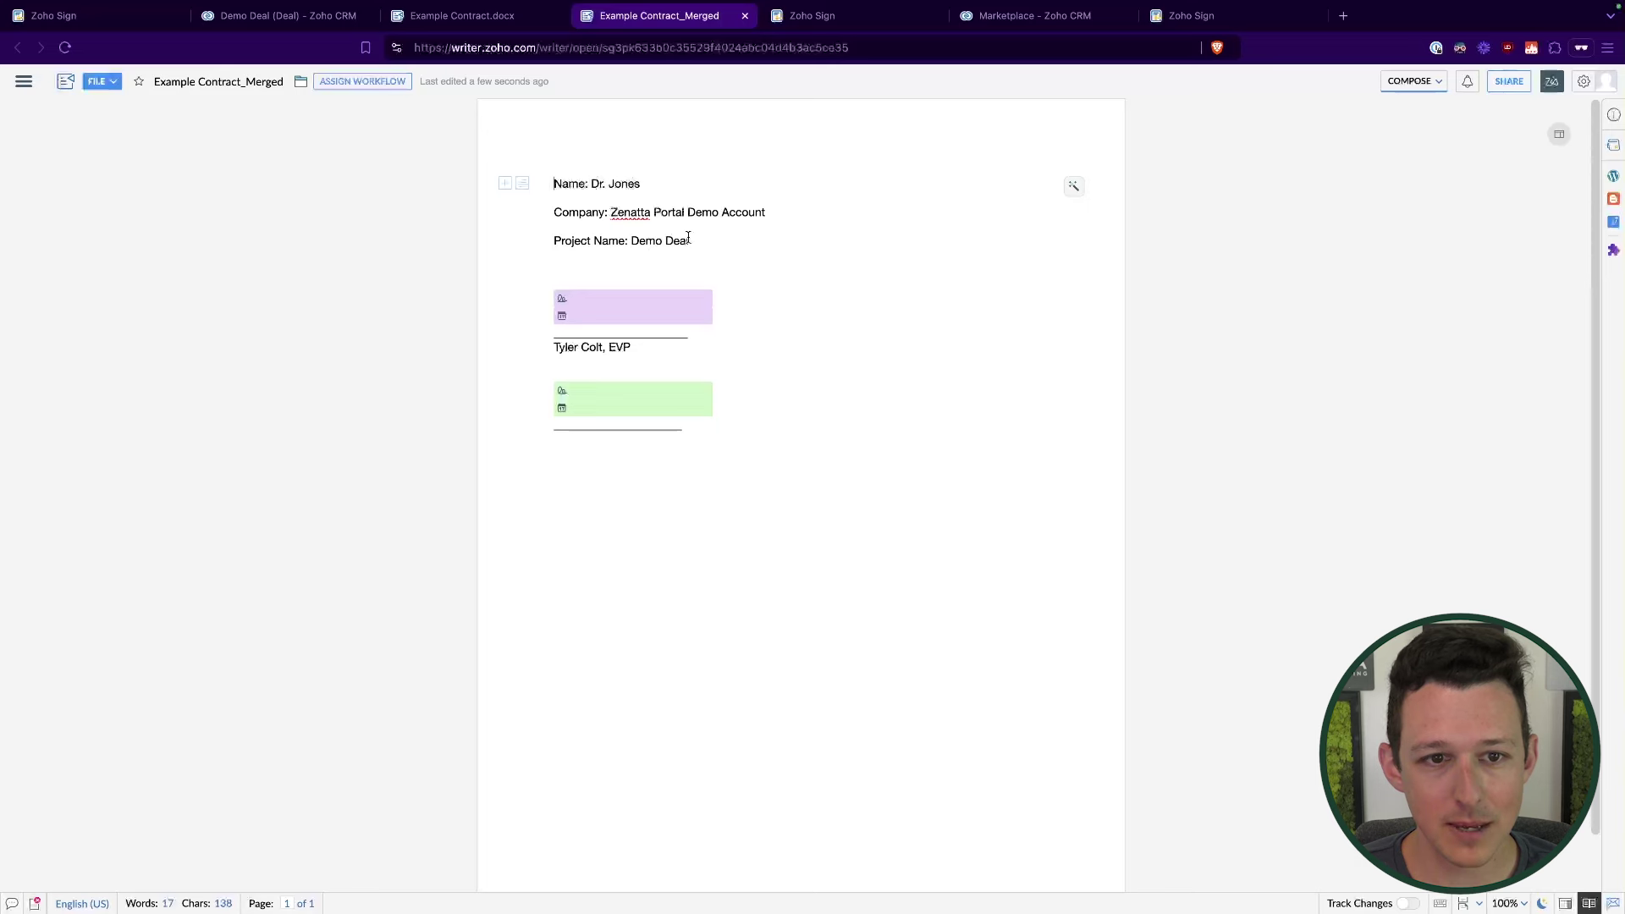
pyautogui.click(1395, 82)
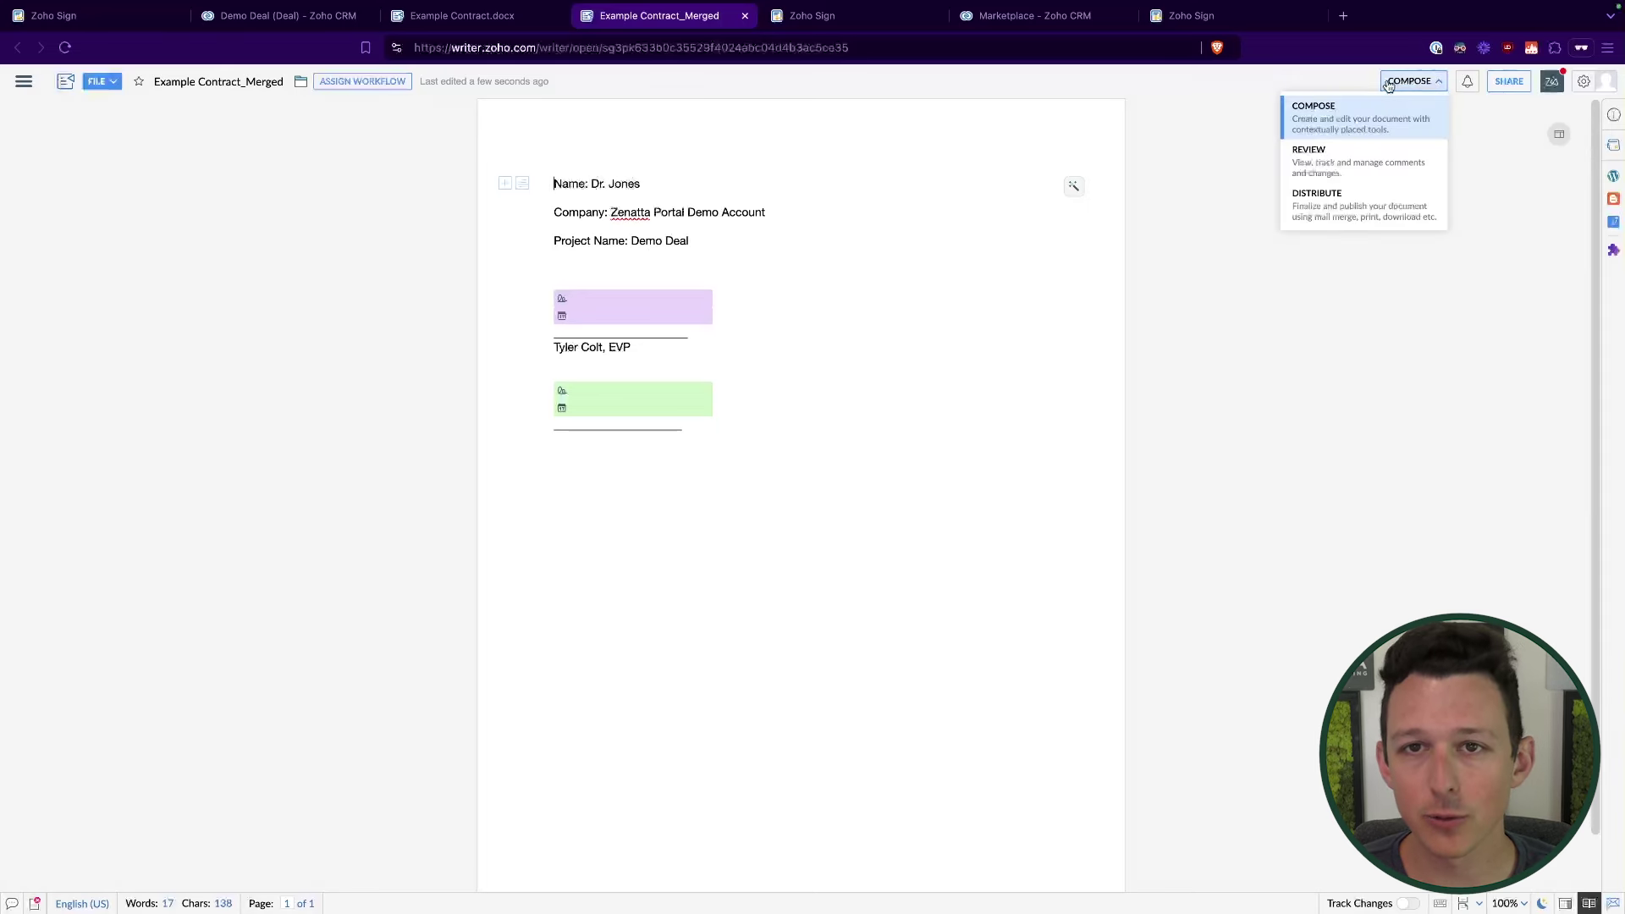
pyautogui.click(1353, 202)
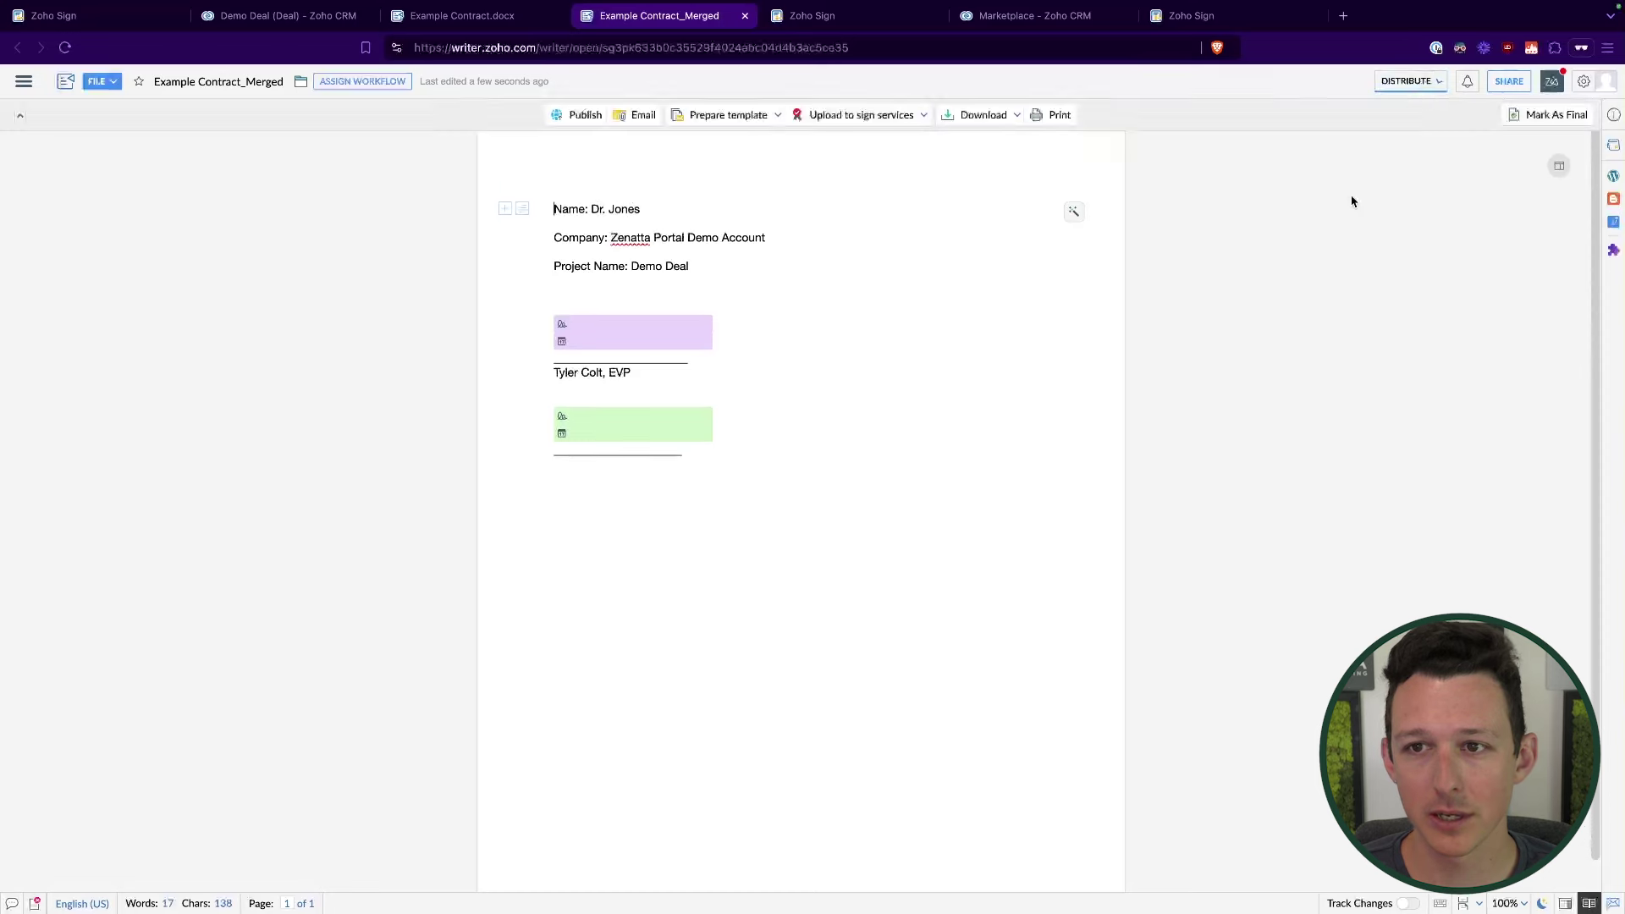
# Step: Upload Example Contract_Merged to Zoho Sign and continue to its Edit document details page
pyautogui.click(888, 116)
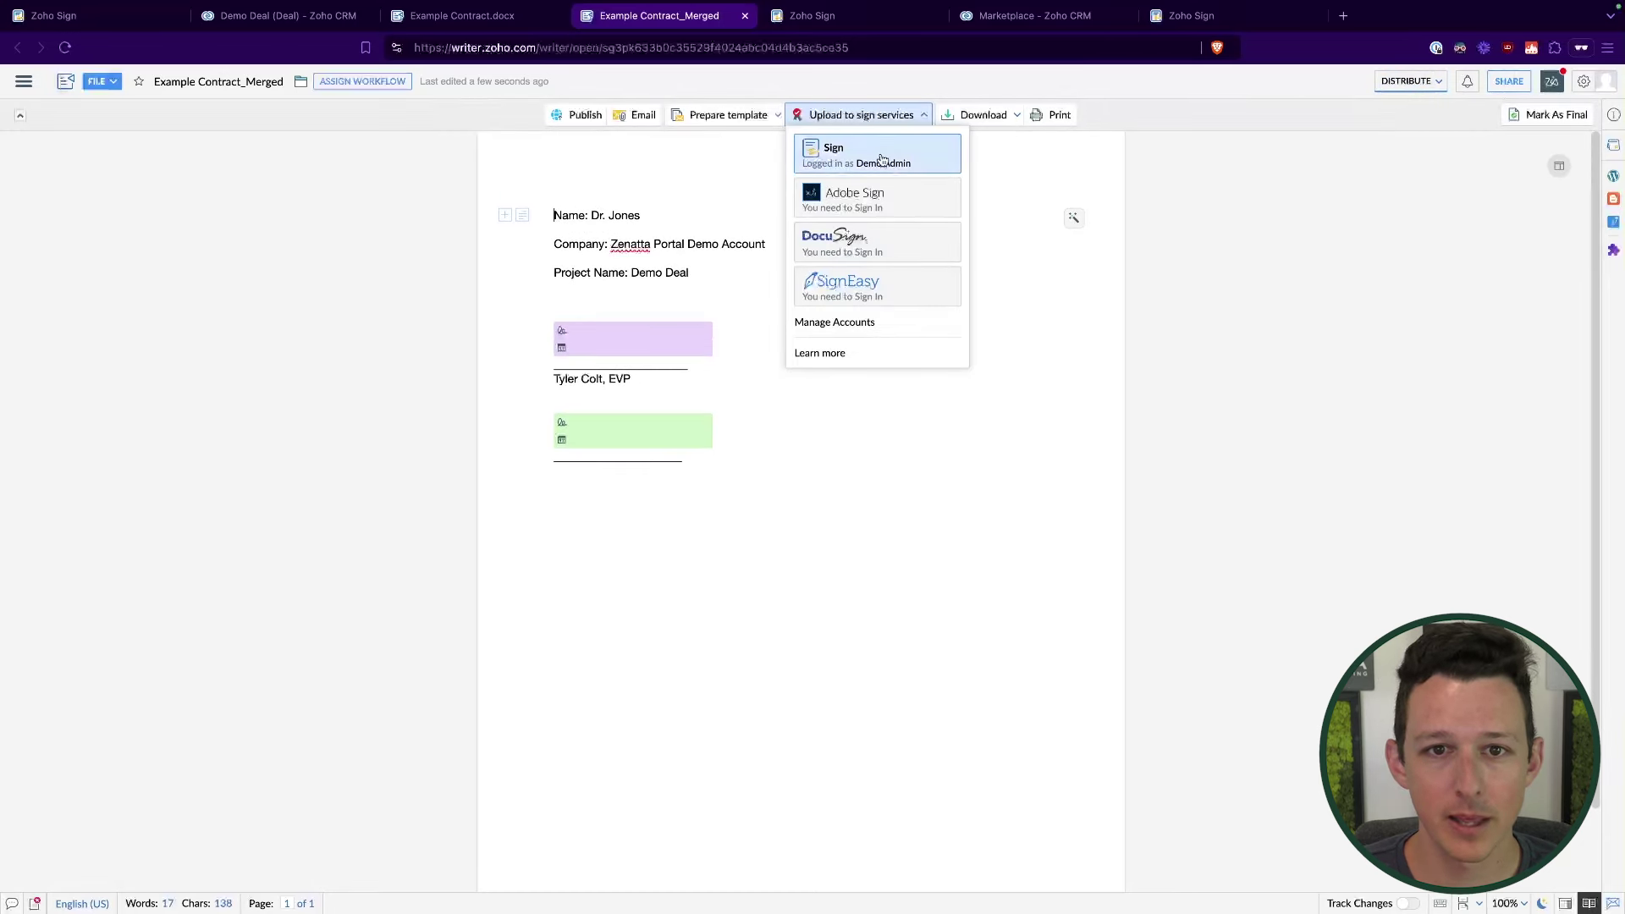
pyautogui.click(882, 160)
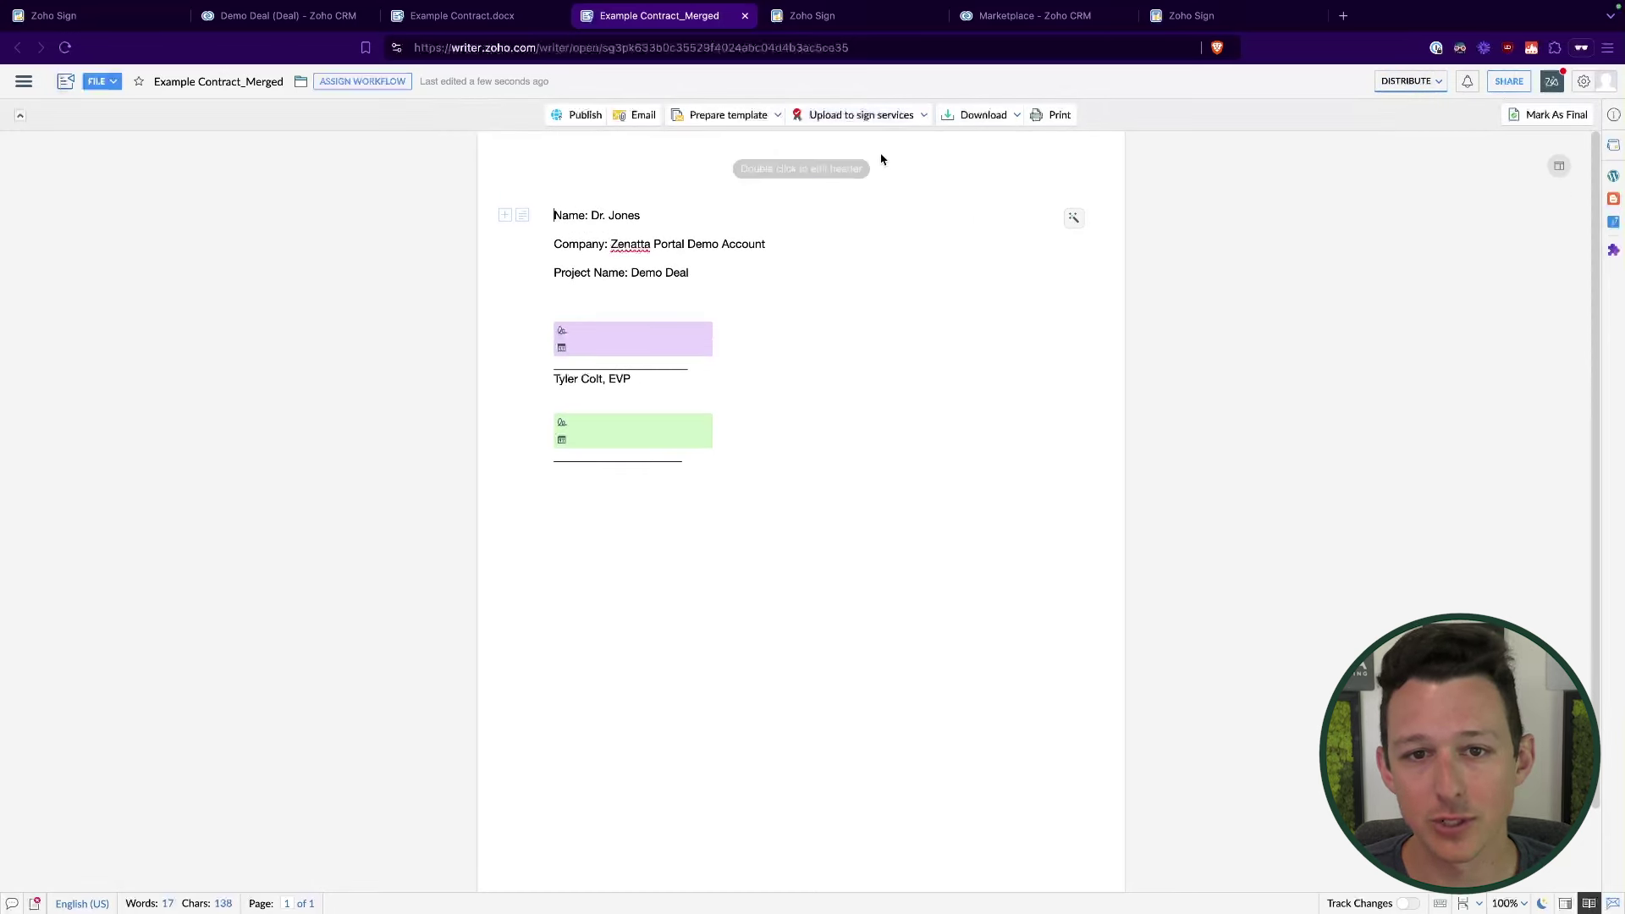
pyautogui.click(887, 575)
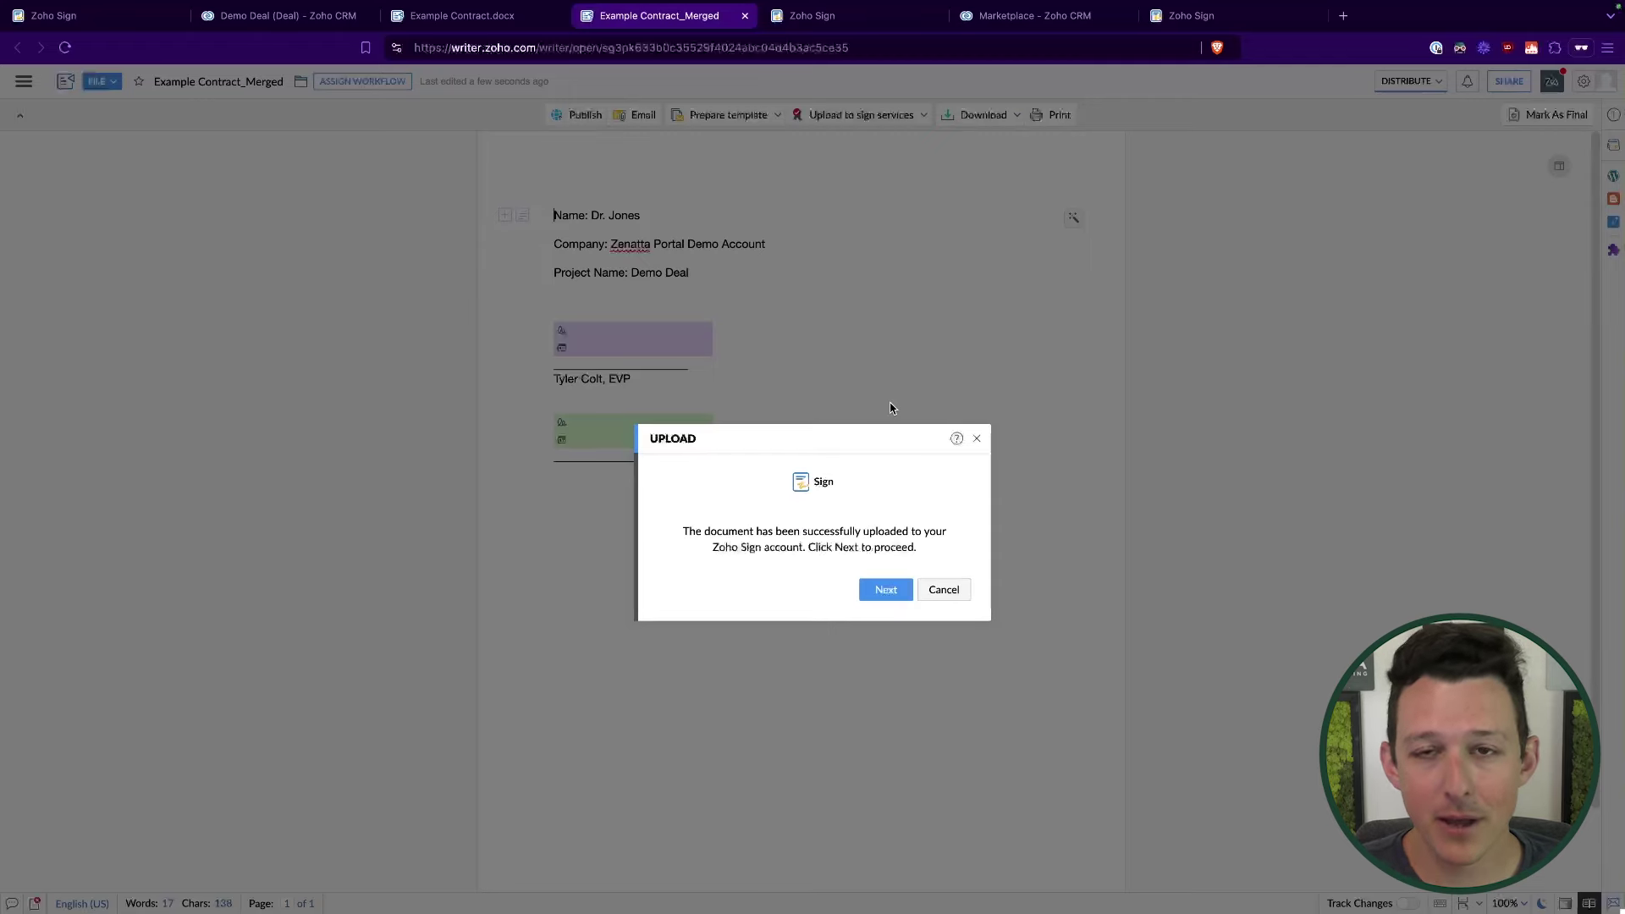
pyautogui.click(886, 590)
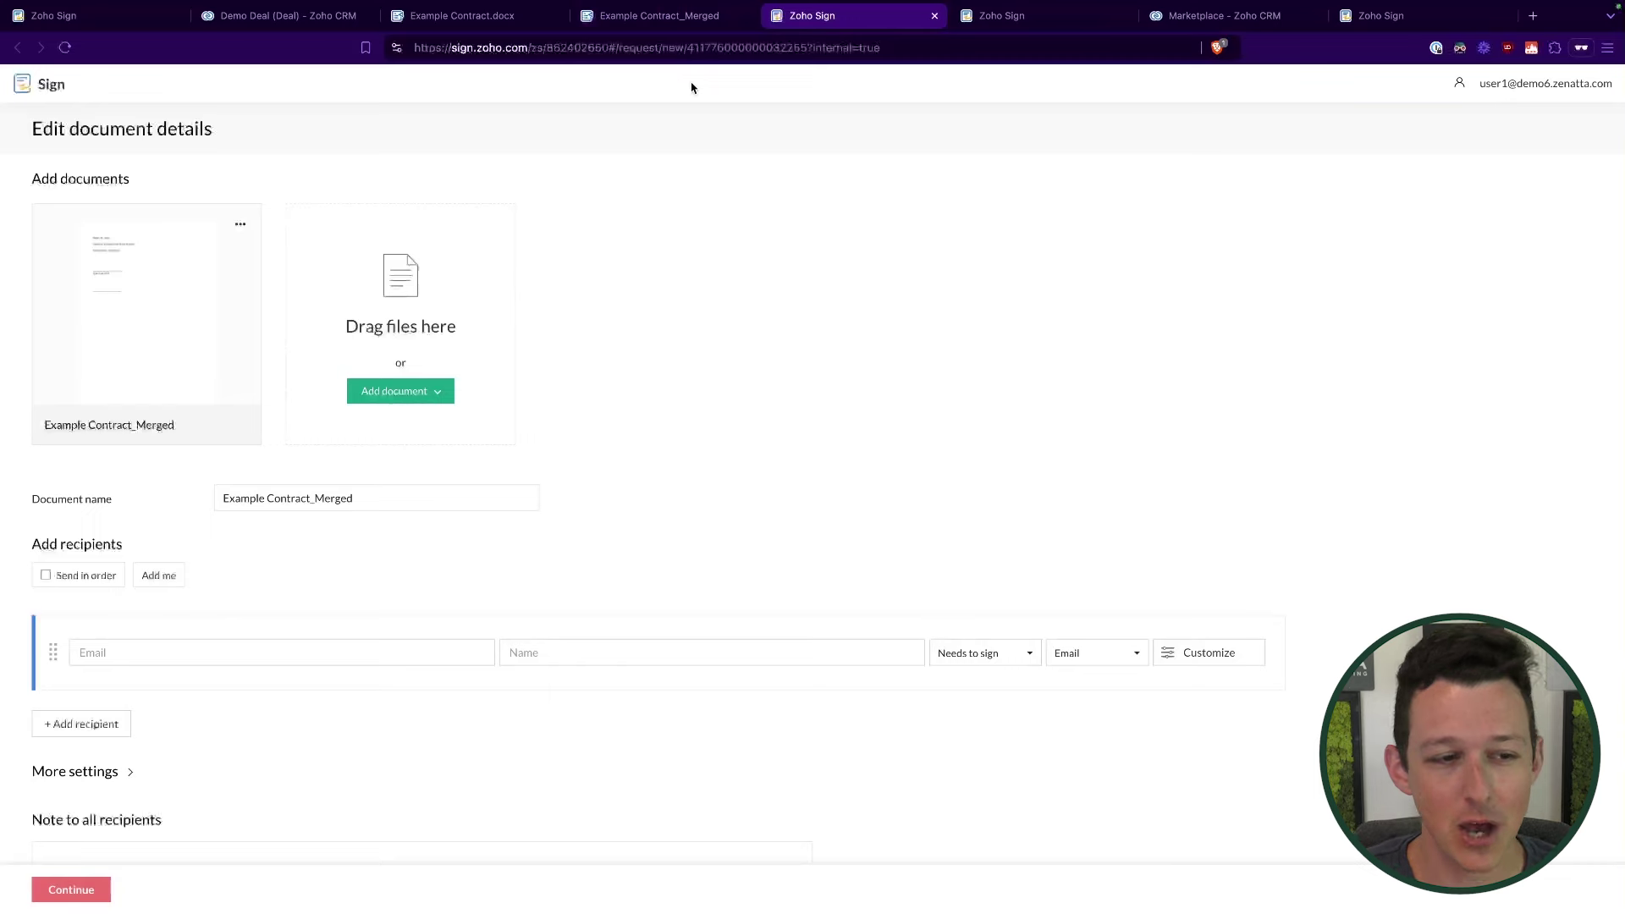
# Step: Check the Project Name line in the merged contract document
pyautogui.click(660, 16)
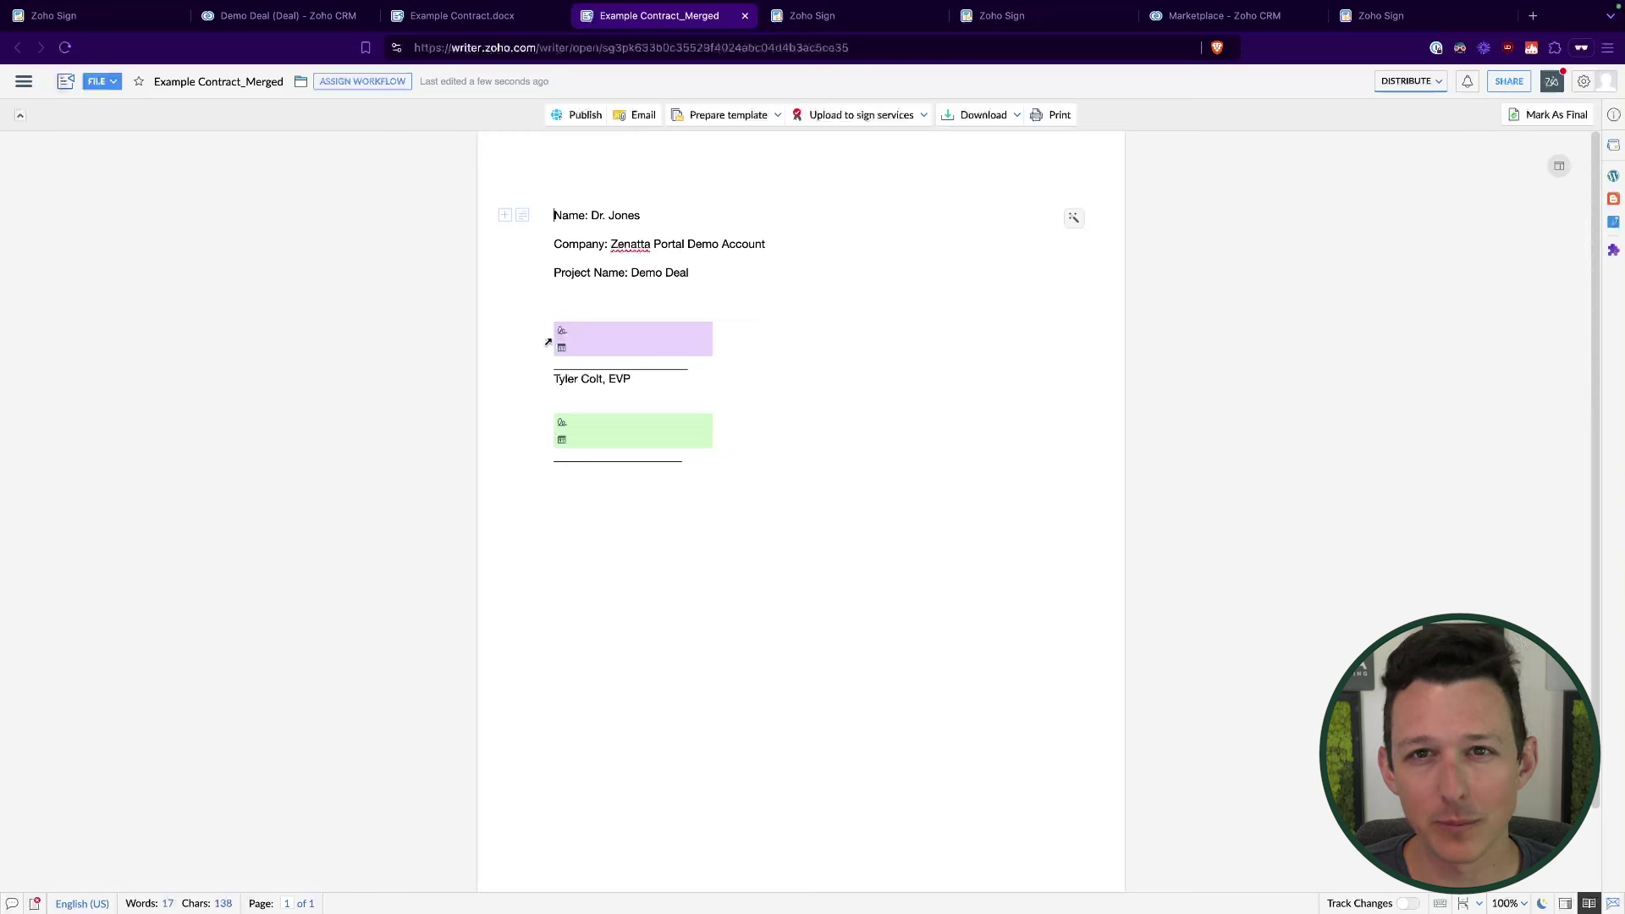
pyautogui.click(696, 280)
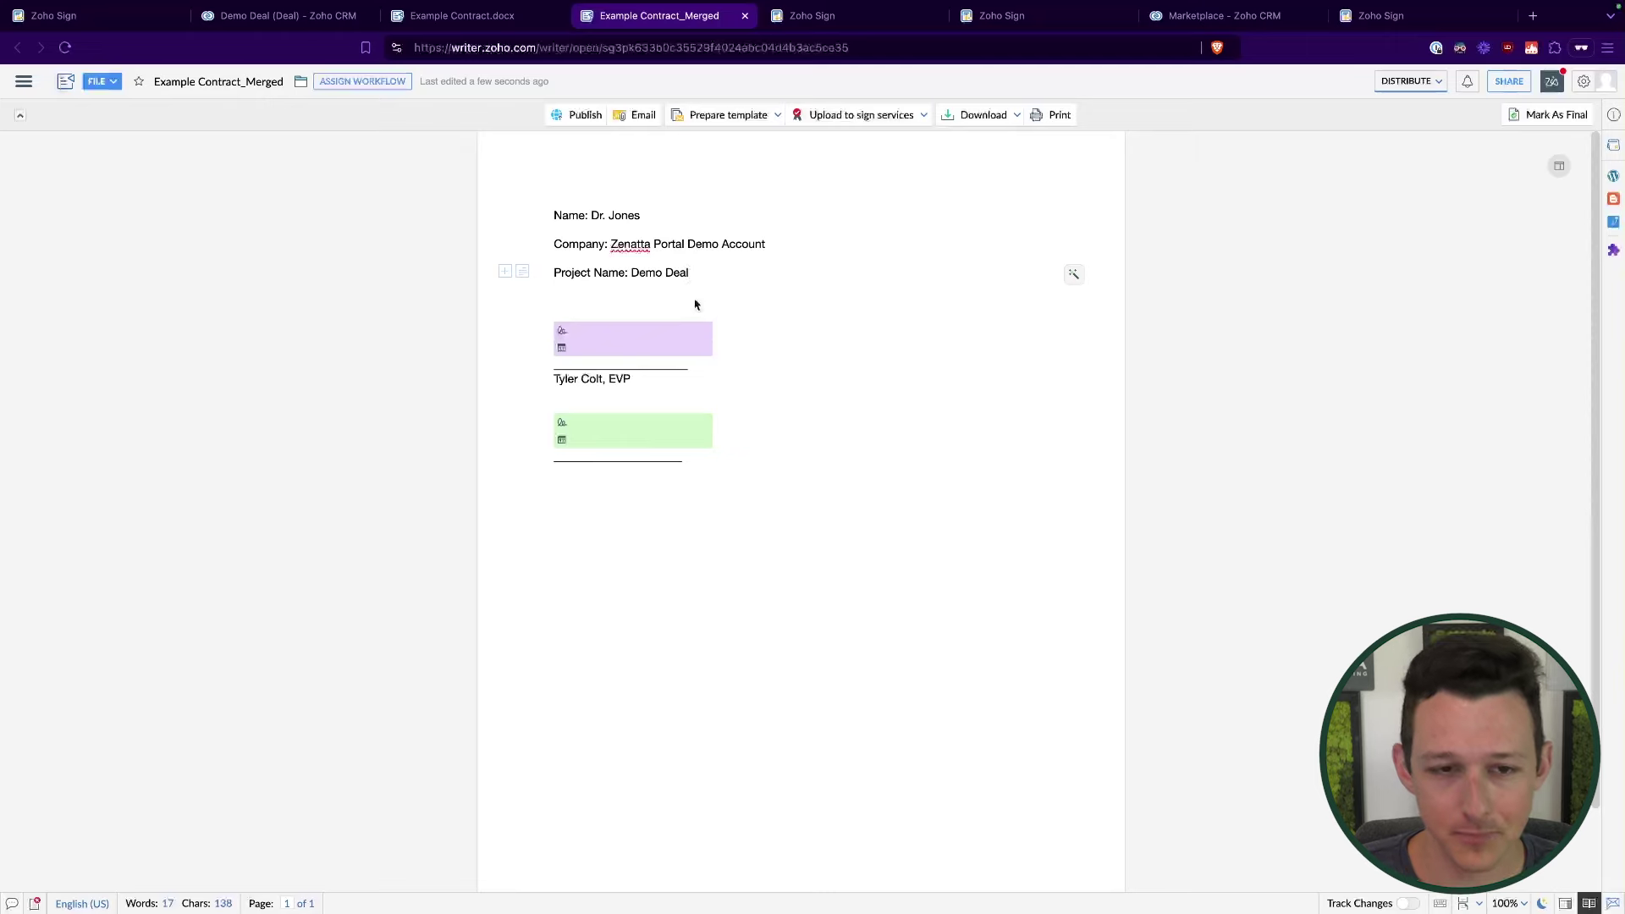
pyautogui.click(847, 20)
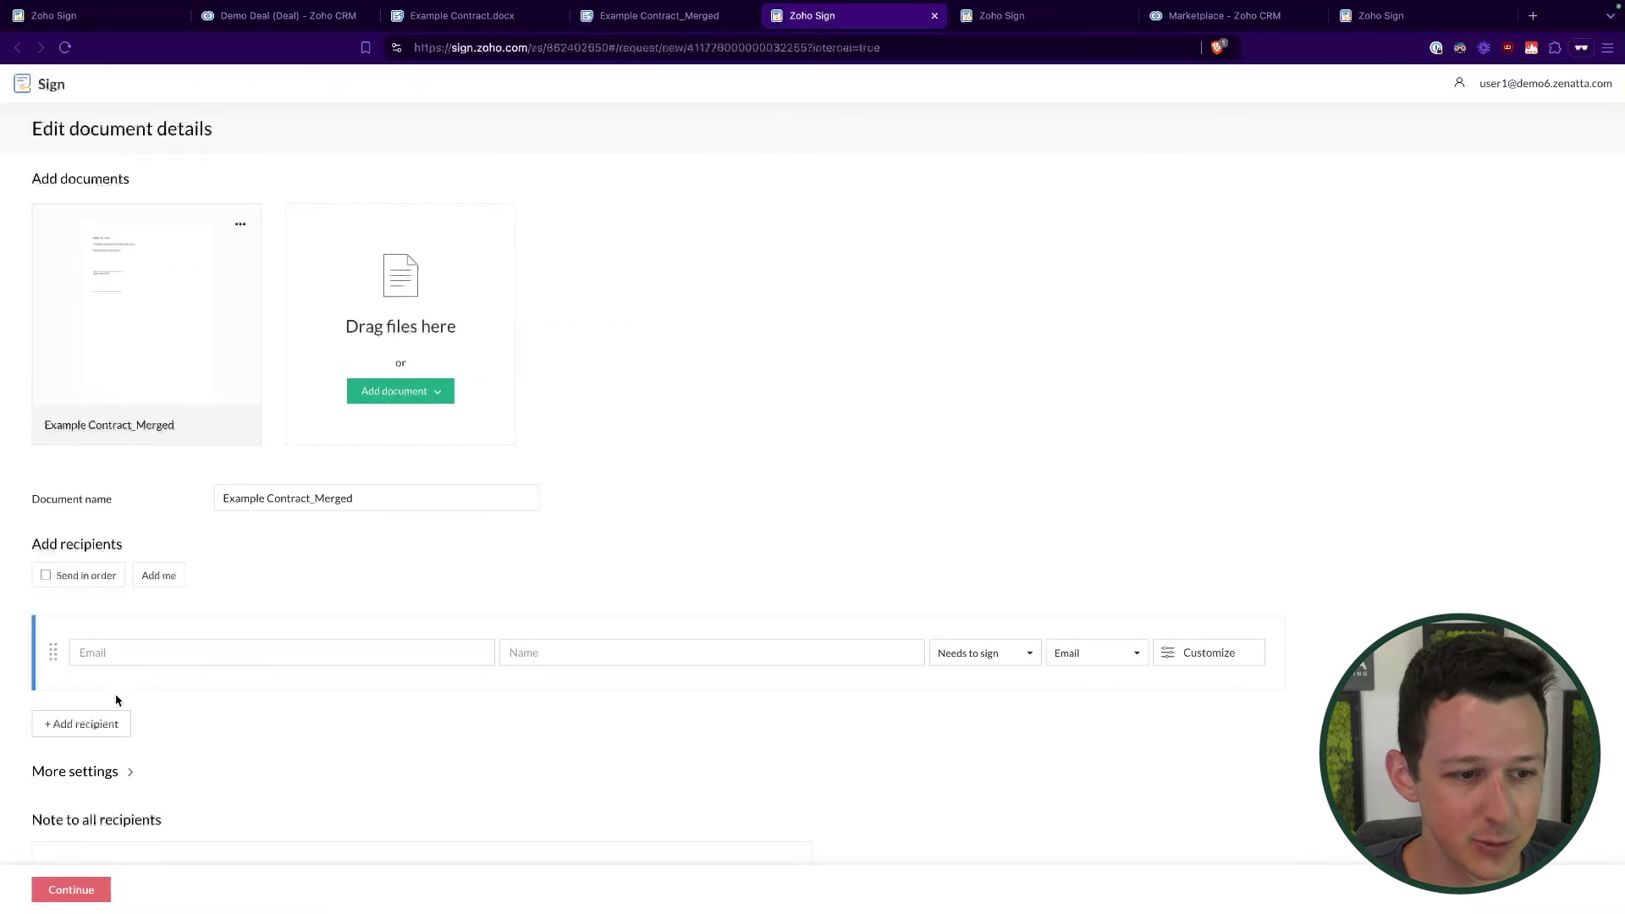
# Step: Add a second recipient to the signing request and go to the Demo Deal CRM record
pyautogui.click(85, 724)
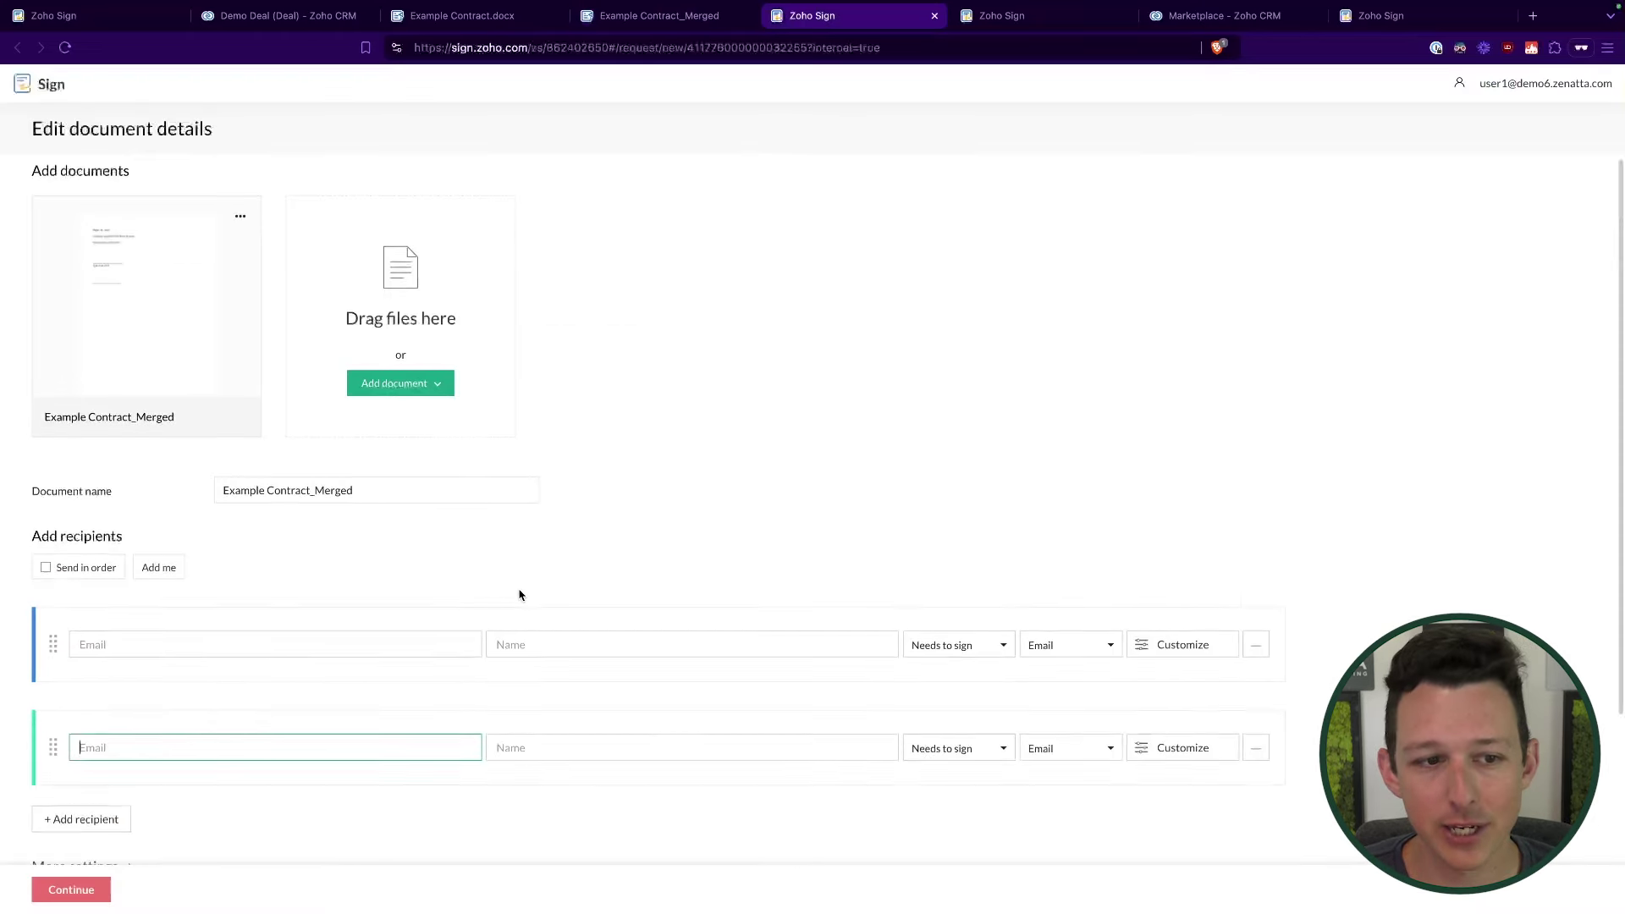
pyautogui.scroll(-3, 519, 592)
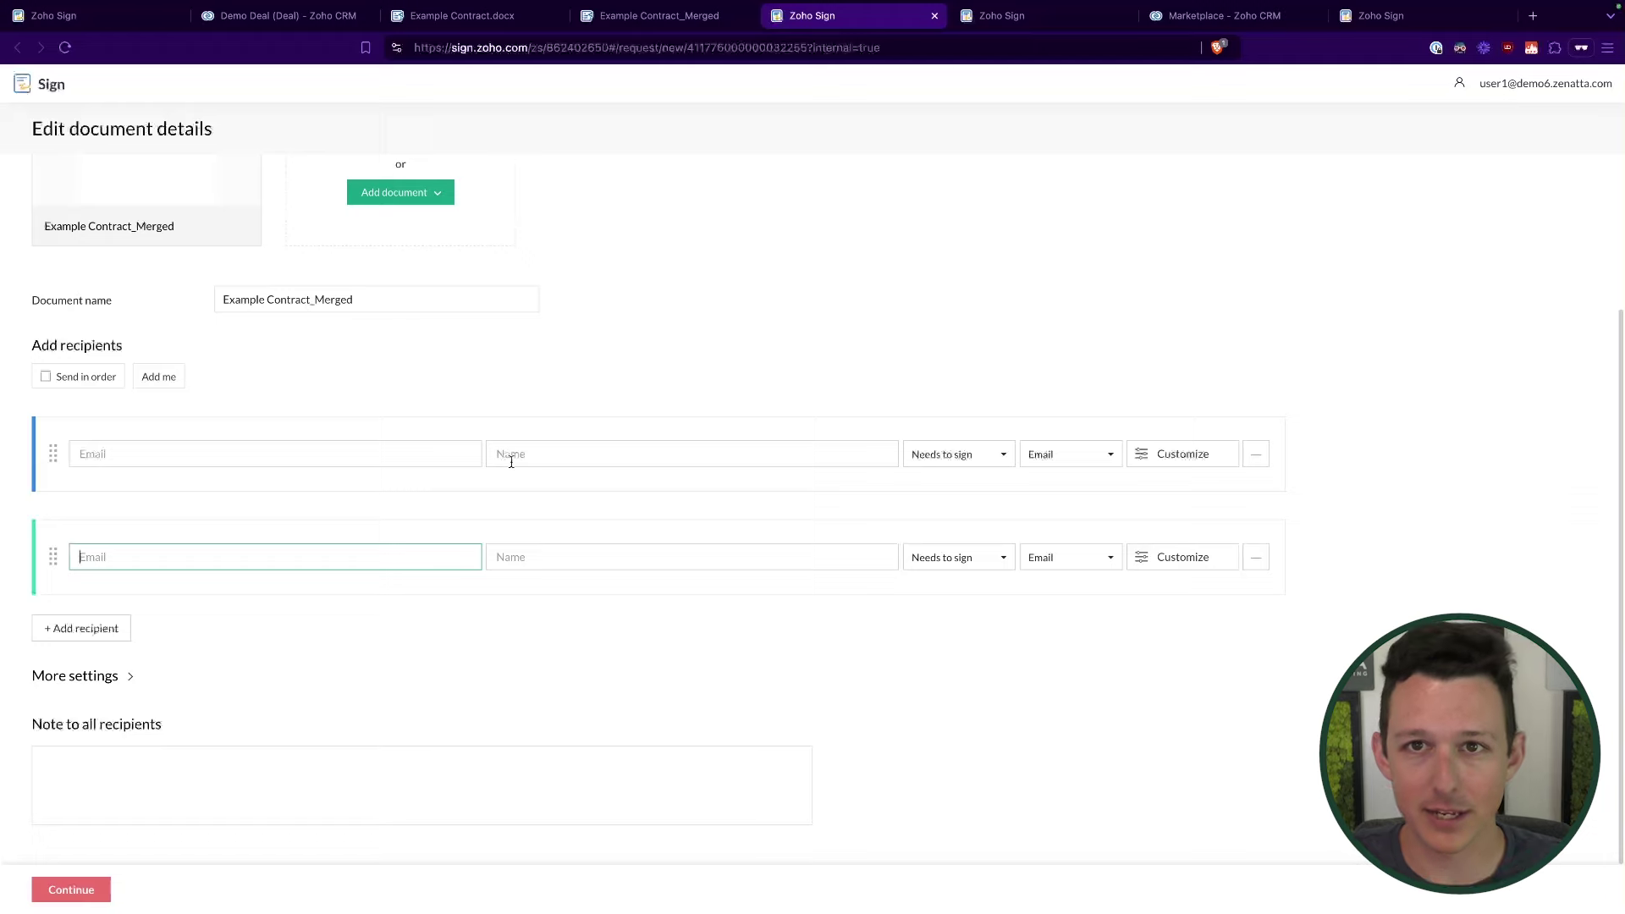
pyautogui.click(321, 30)
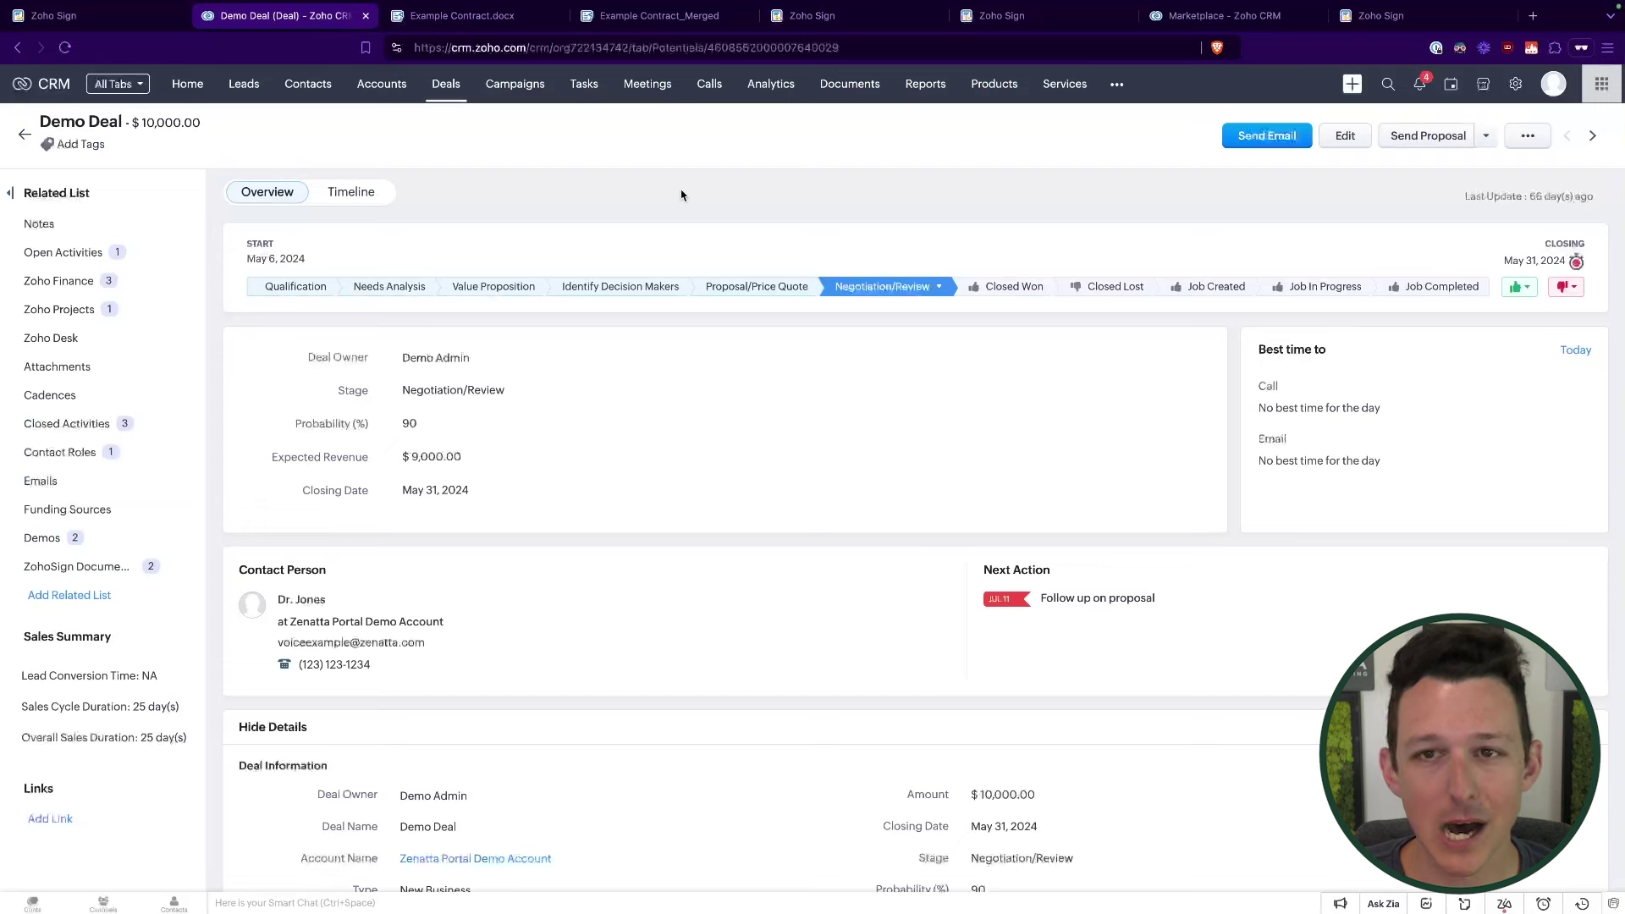
# Step: Open the Example Contract record from Demo Deal's ZohoSign Documents related list
pyautogui.click(1487, 139)
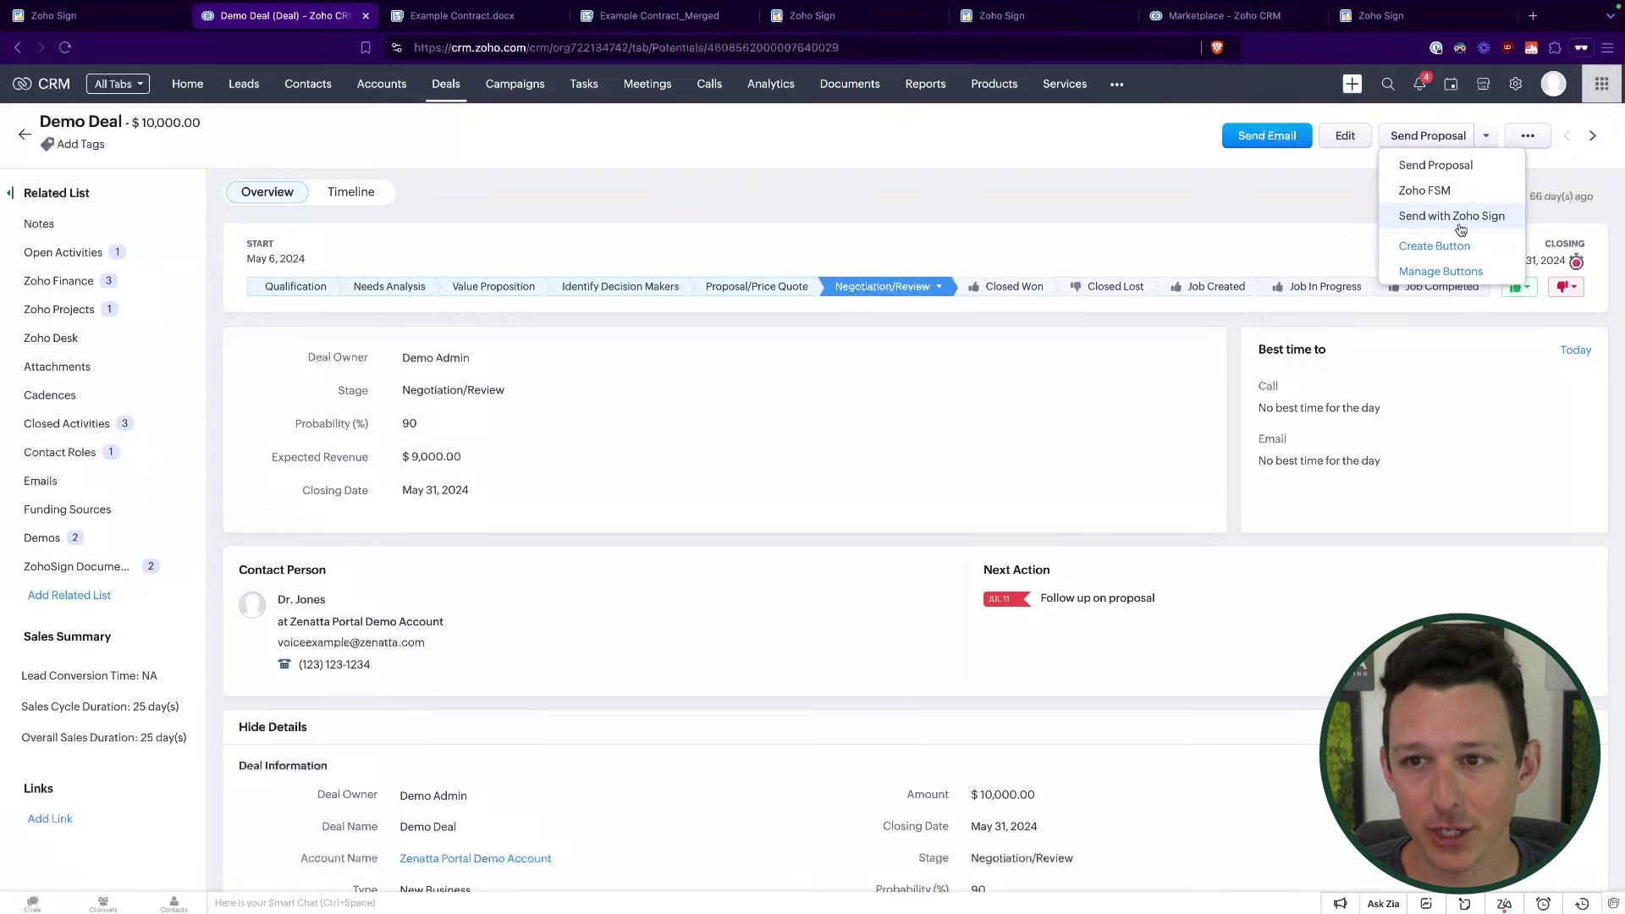
pyautogui.click(1078, 222)
pyautogui.click(76, 567)
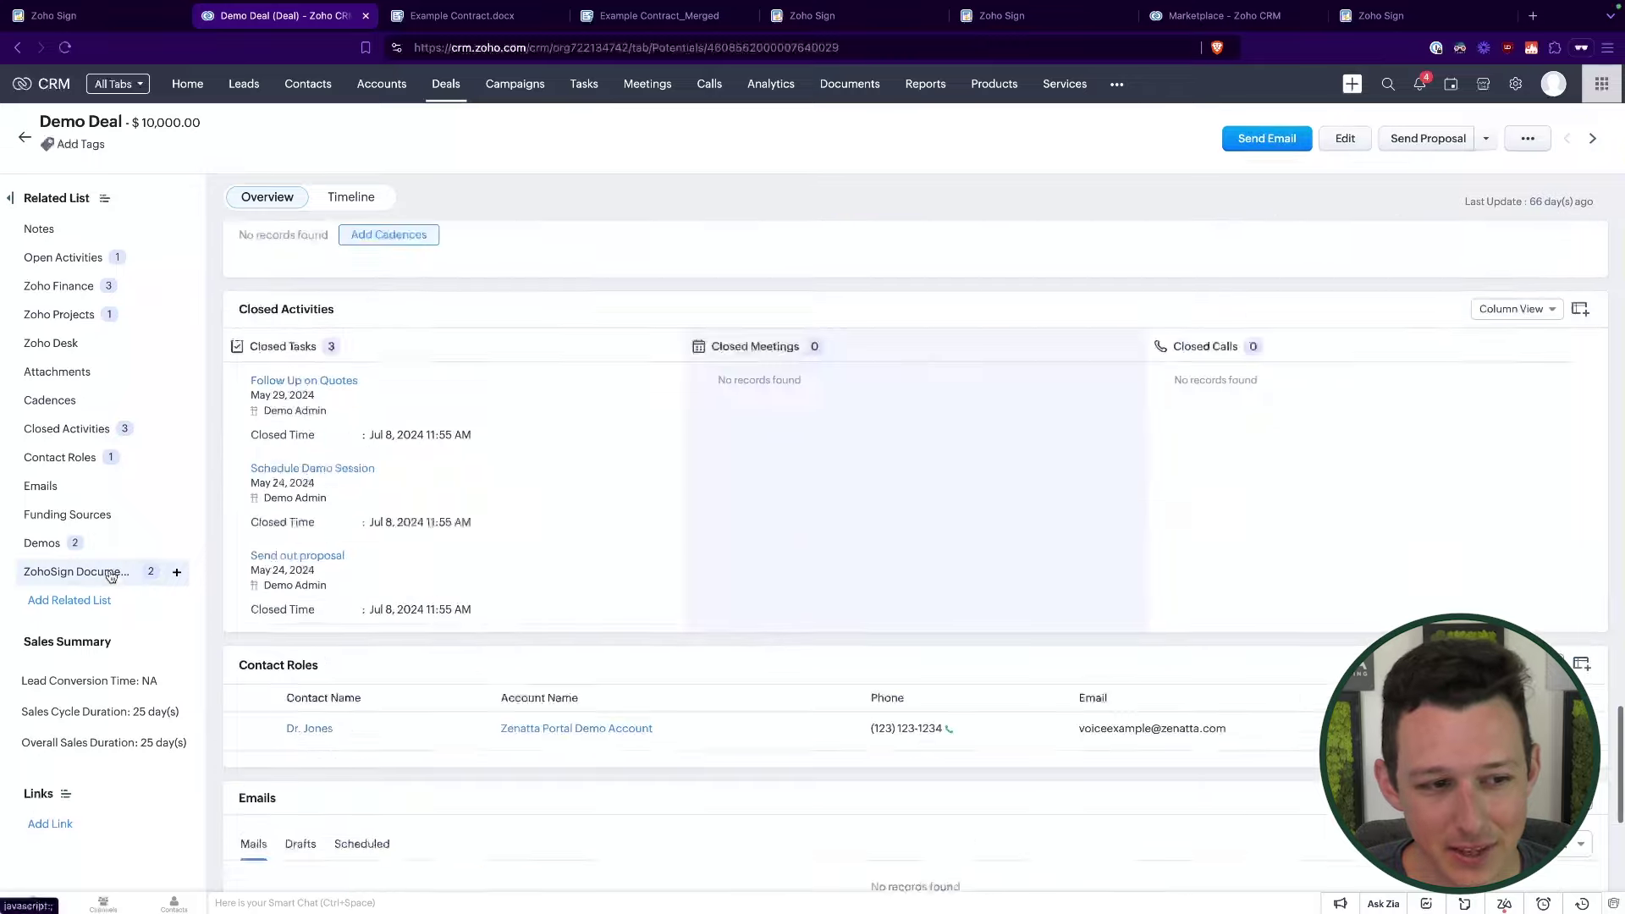
pyautogui.scroll(-1, 387, 765)
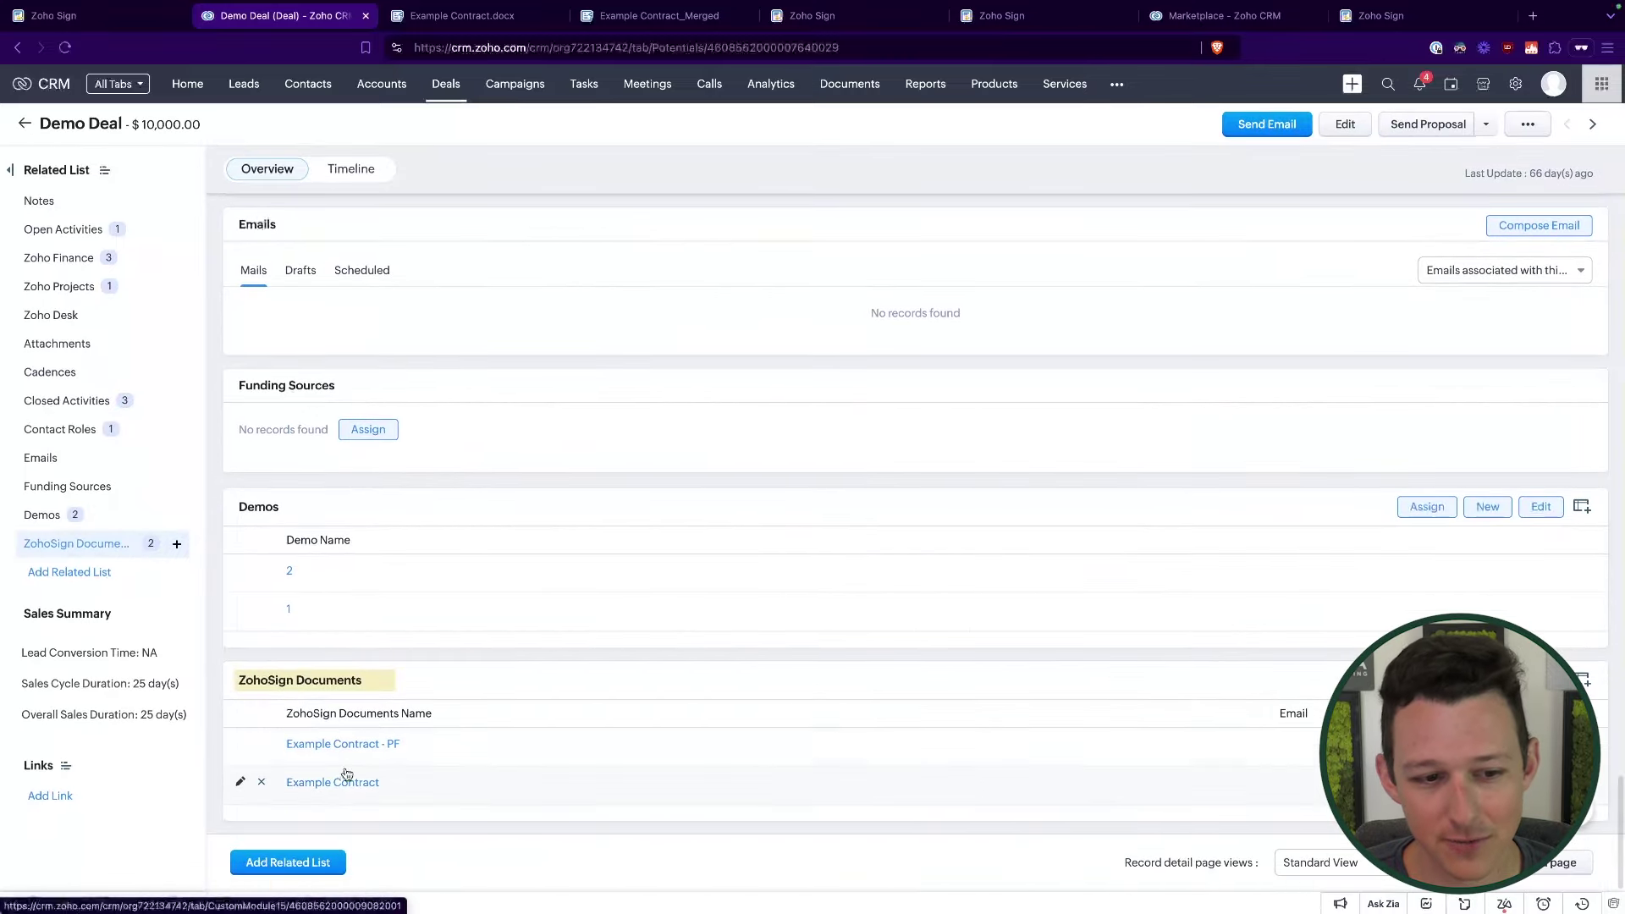
pyautogui.click(347, 786)
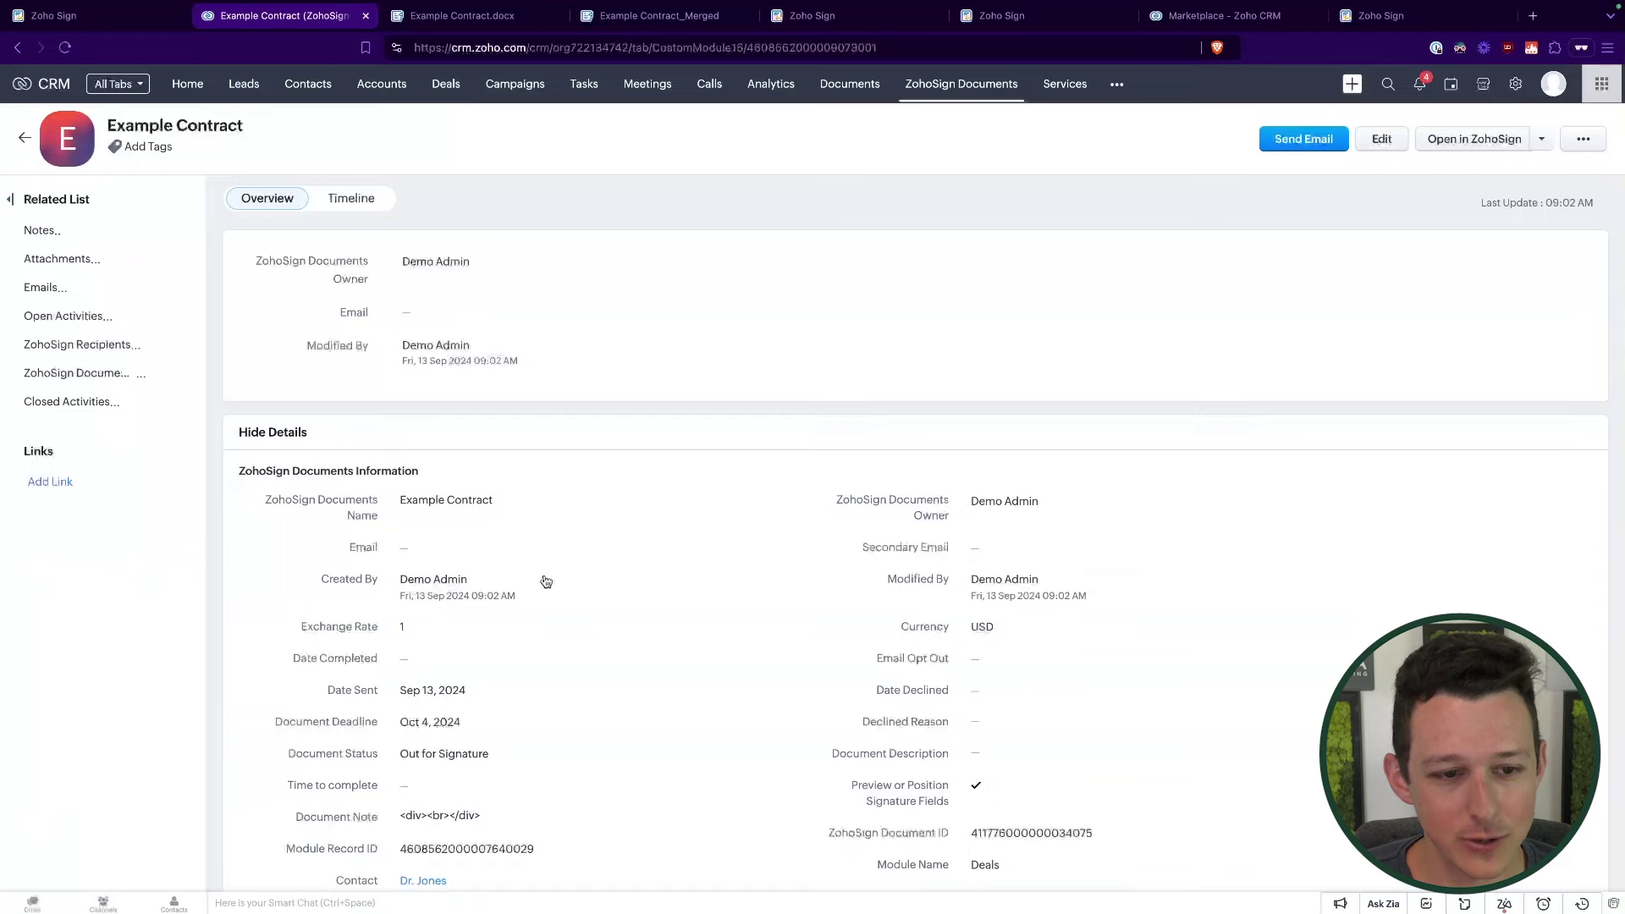
pyautogui.scroll(-3, 546, 581)
pyautogui.moveTo(309, 649); pyautogui.dragTo(525, 648)
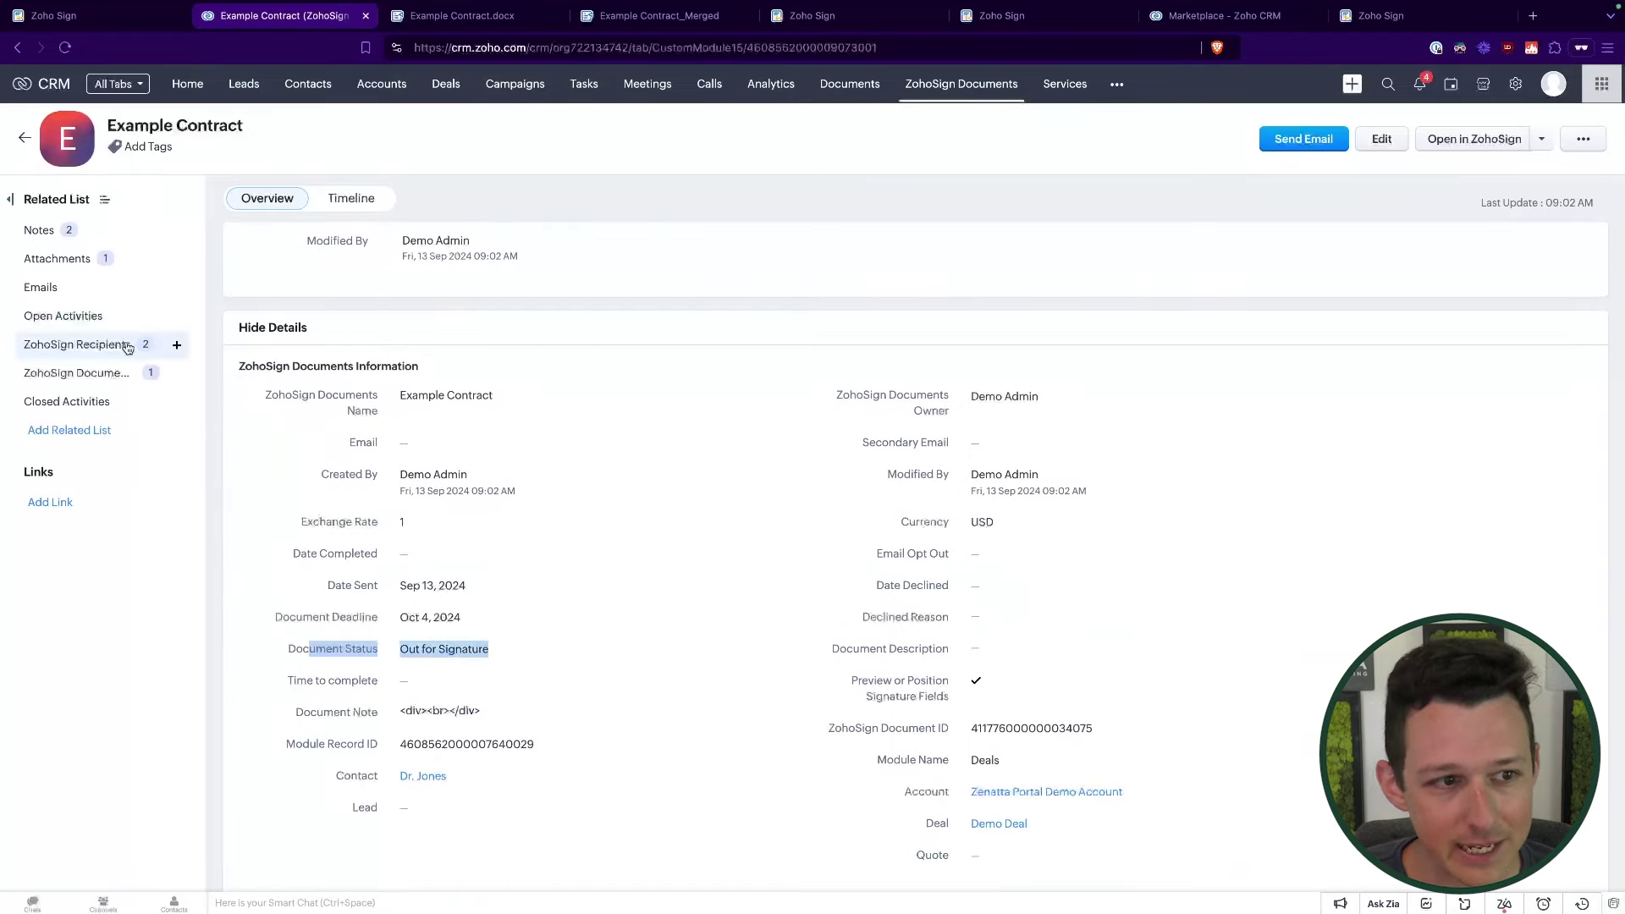
pyautogui.click(127, 347)
pyautogui.click(100, 362)
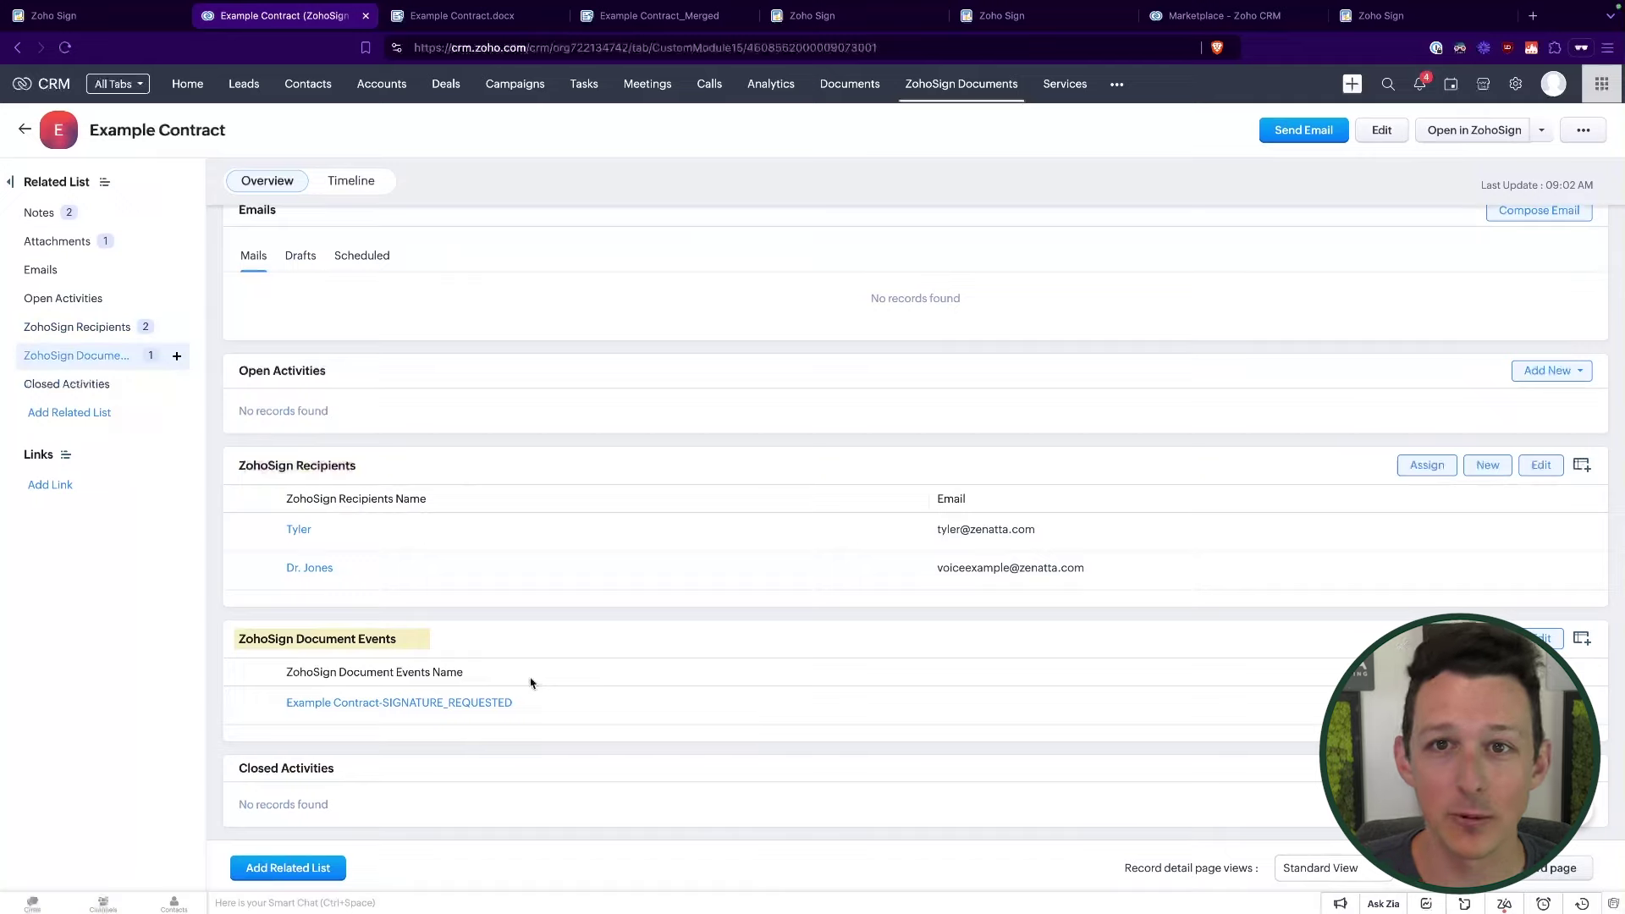
pyautogui.scroll(15, 531, 683)
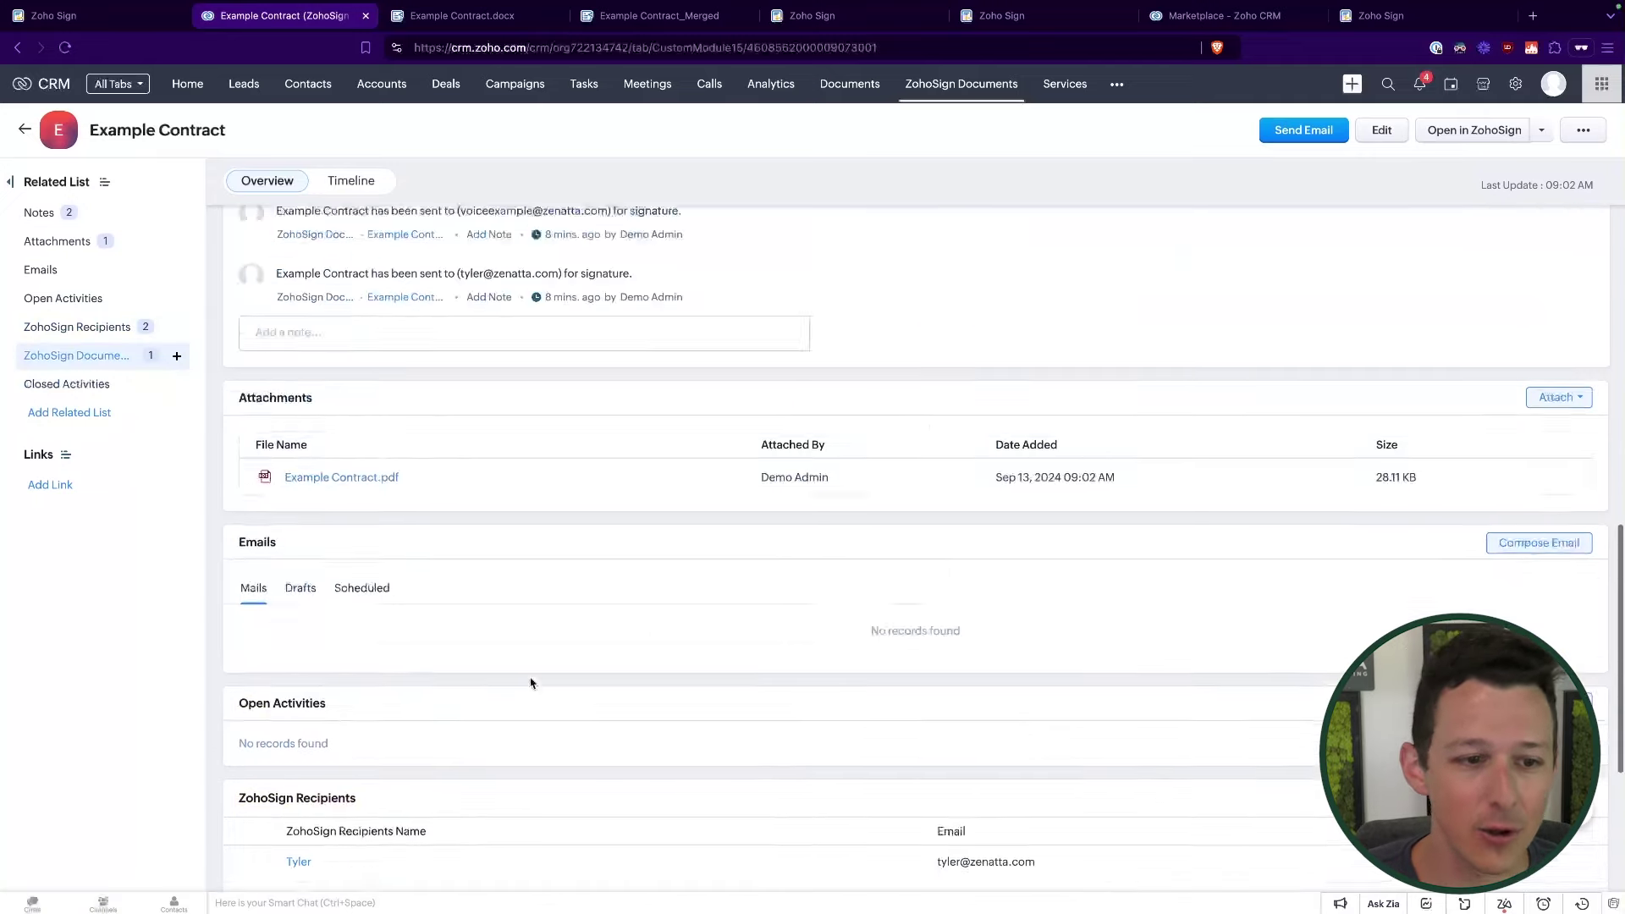
pyautogui.scroll(2, 531, 683)
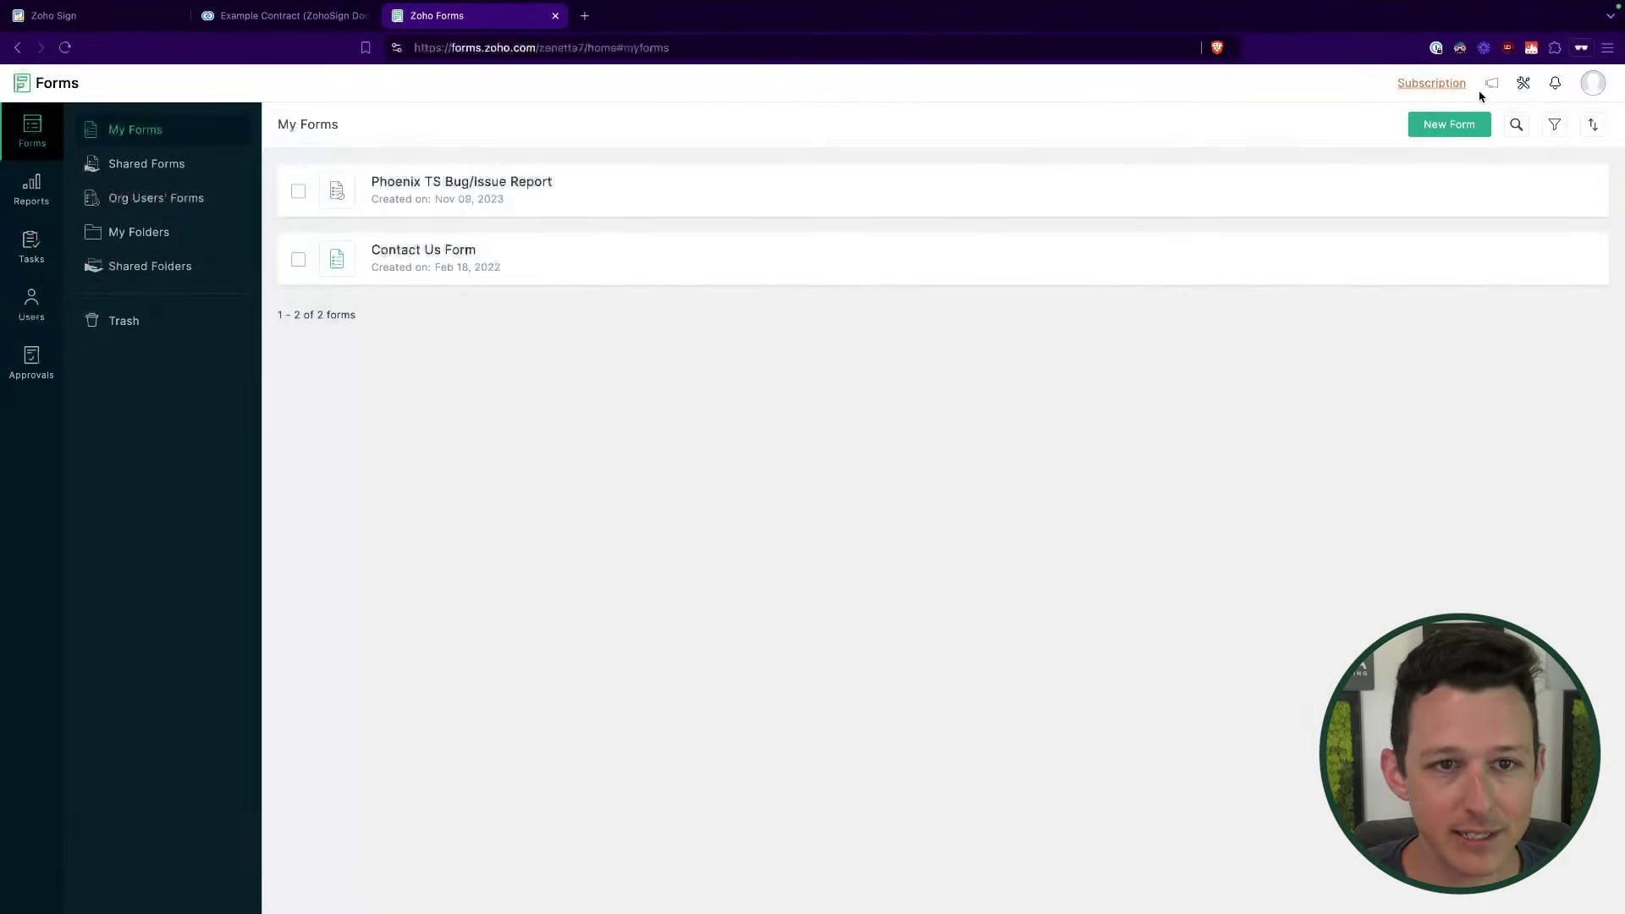
# Step: Start a new form from scratch on the My Forms page
pyautogui.click(1429, 129)
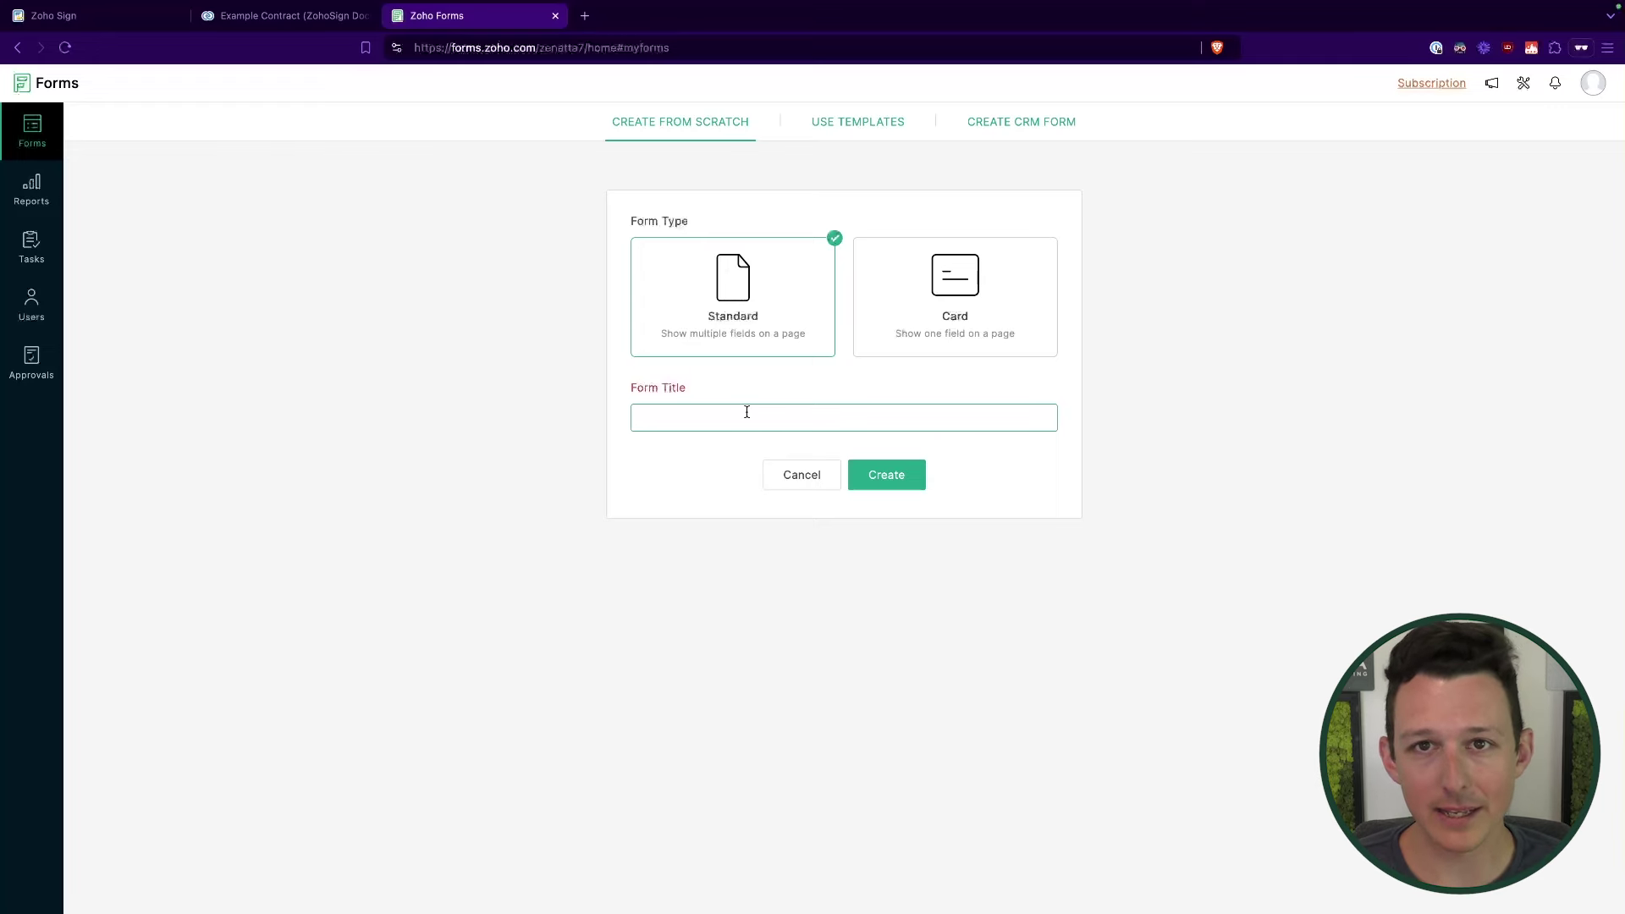
# Step: Create a Standard form titled 'Example Contact'
pyautogui.write('Example Contact')
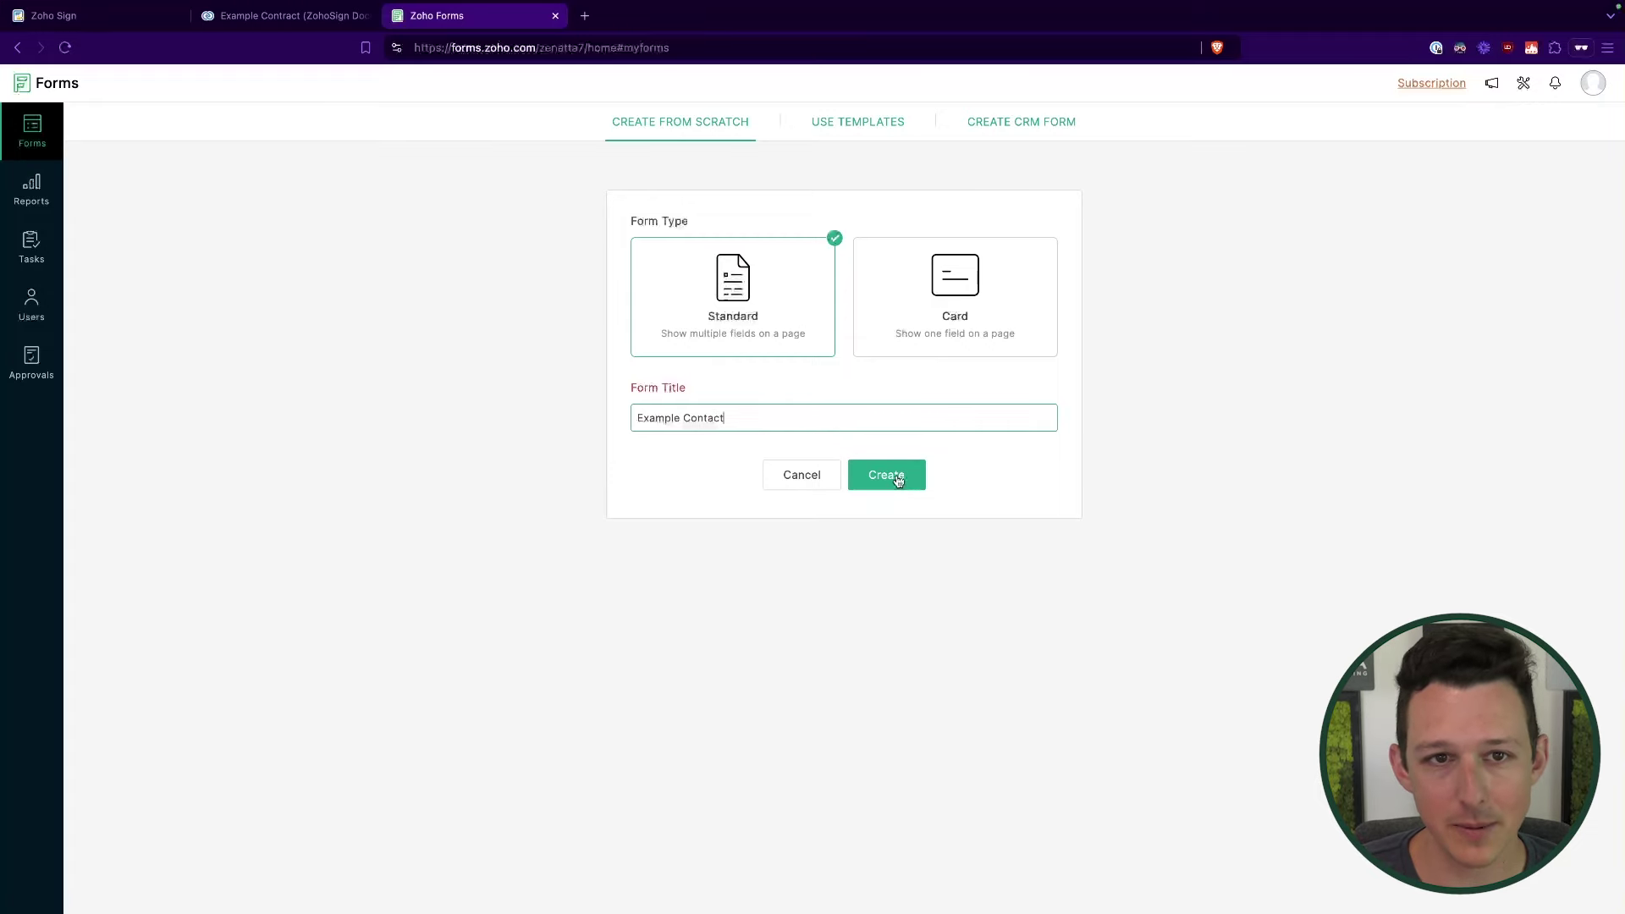
pyautogui.click(898, 481)
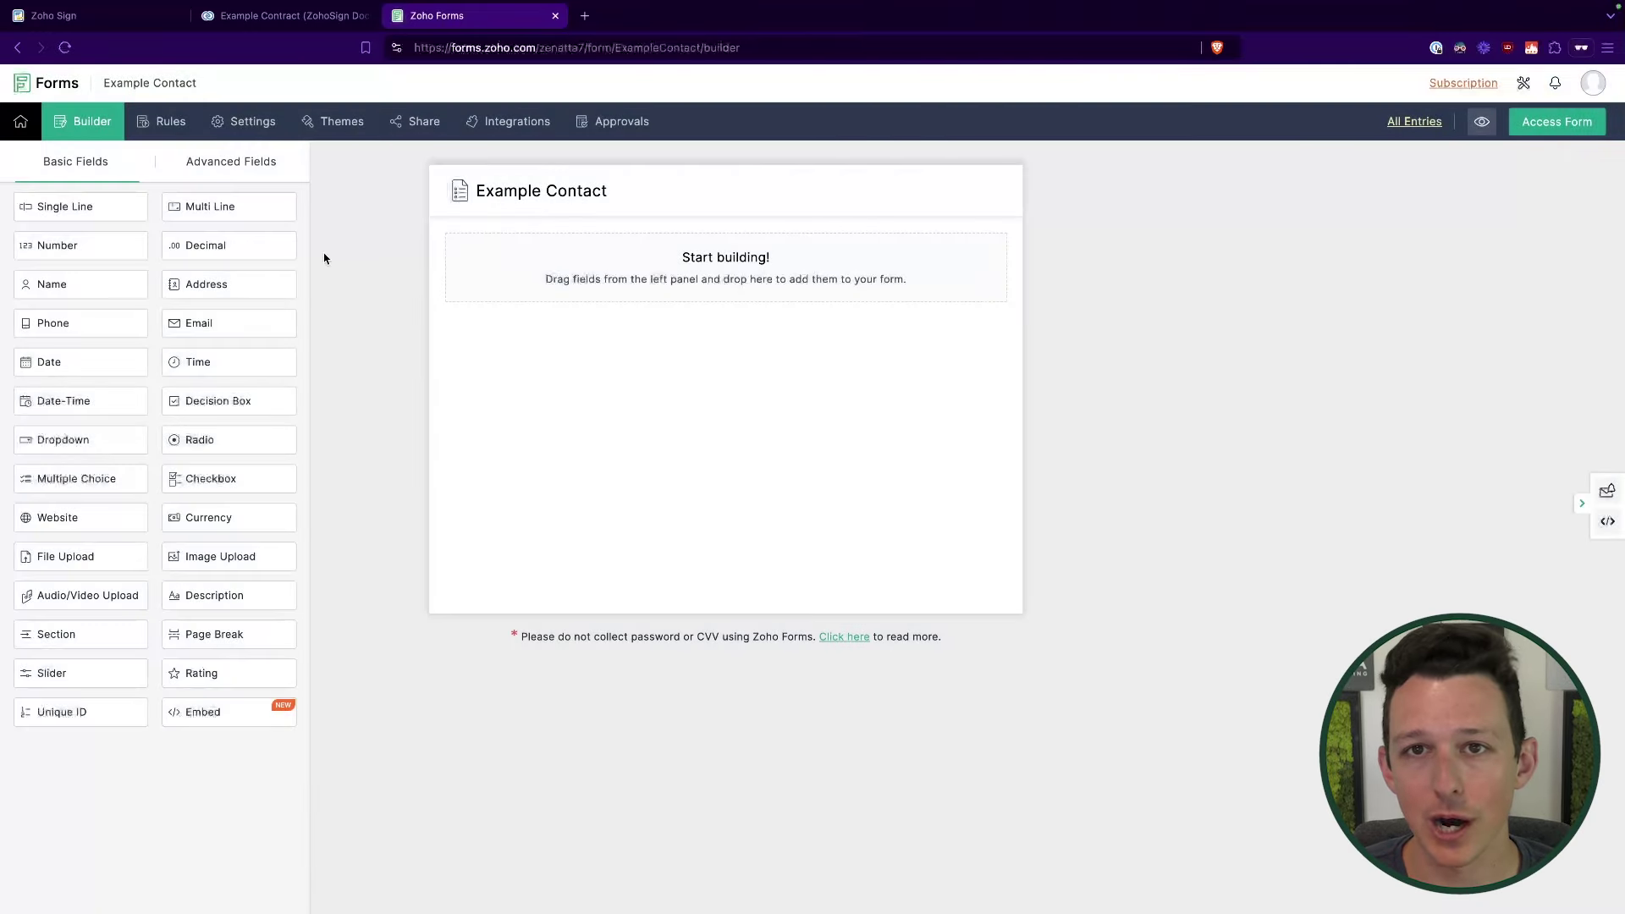
# Step: Add single-line fields labelled Full Name and Company Name to the form
pyautogui.moveTo(94, 206); pyautogui.dragTo(584, 268)
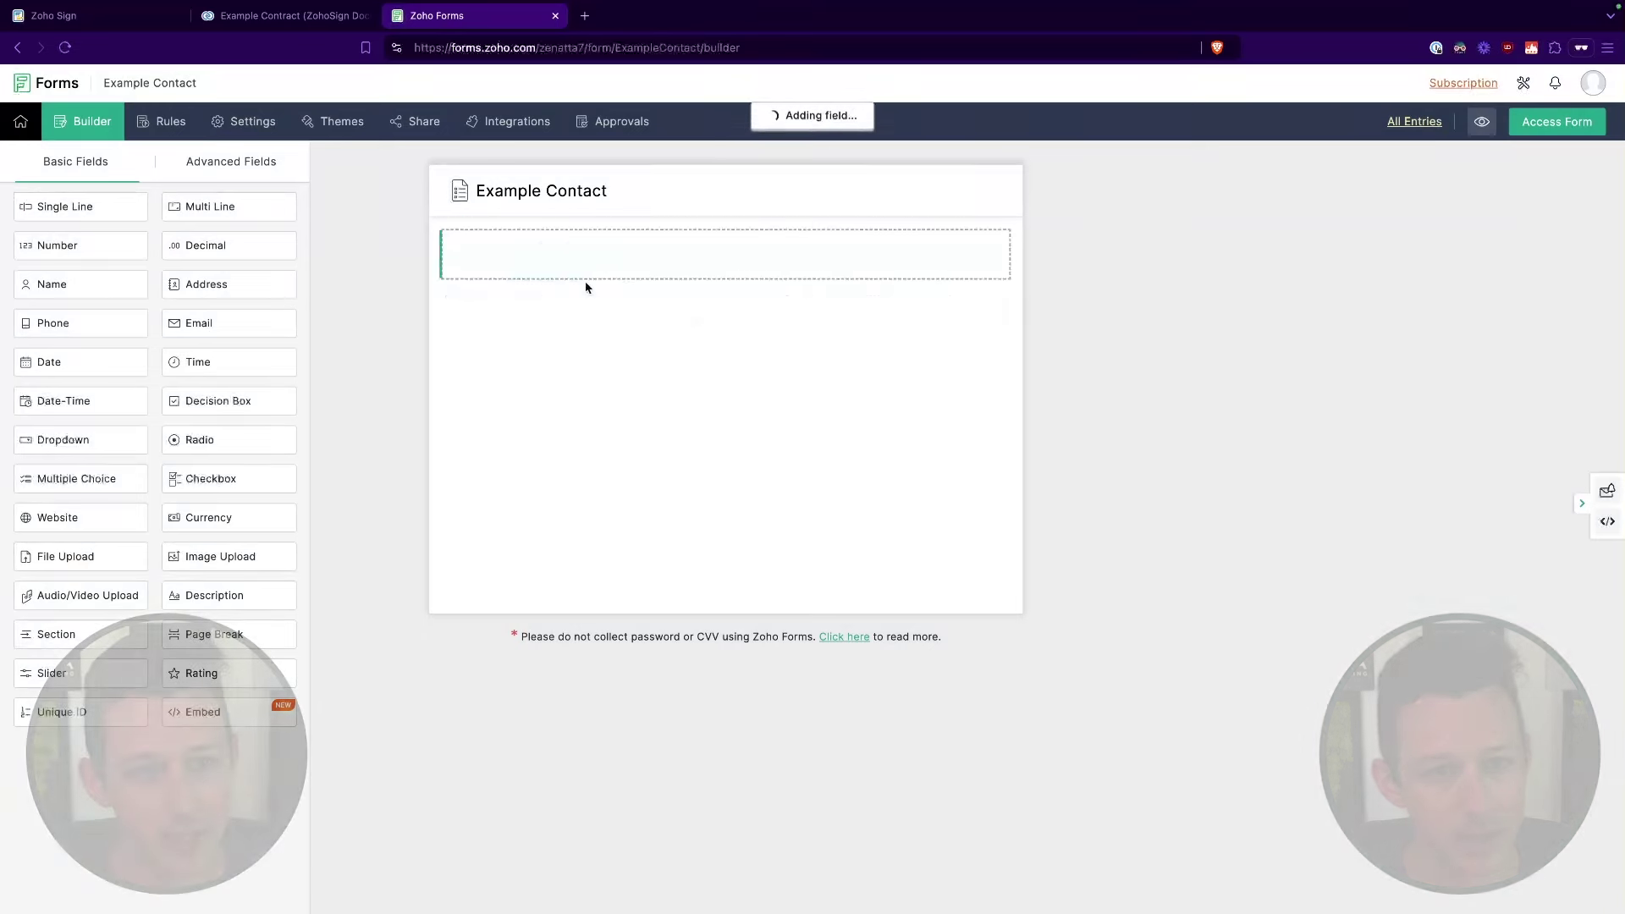
pyautogui.click(516, 268)
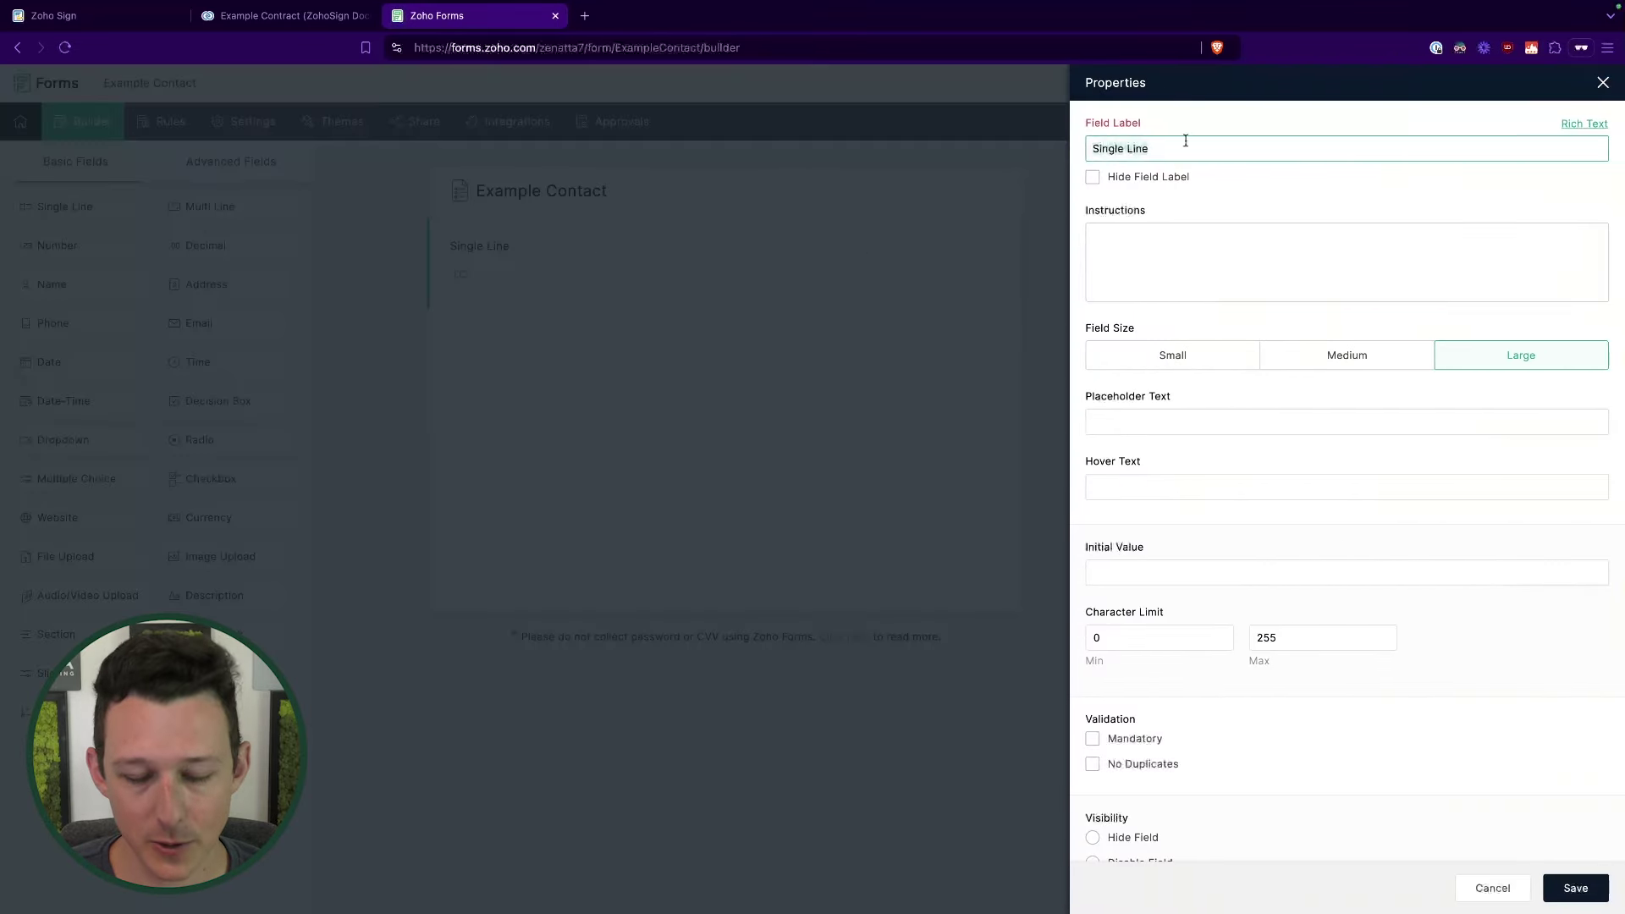
pyautogui.write('Full Name')
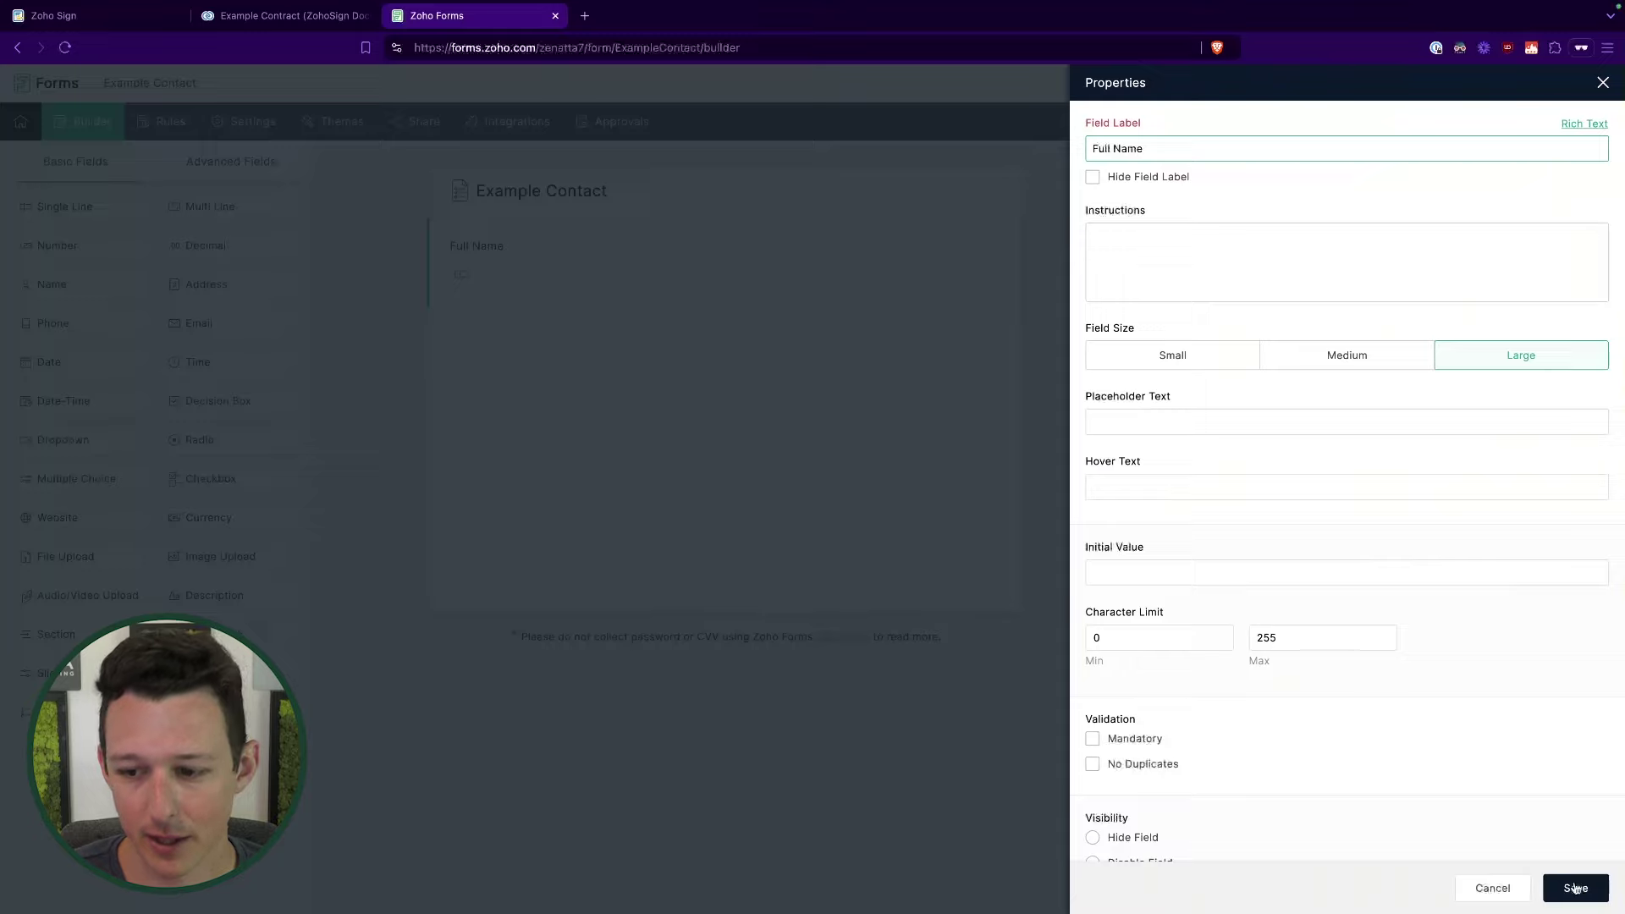
pyautogui.click(1575, 888)
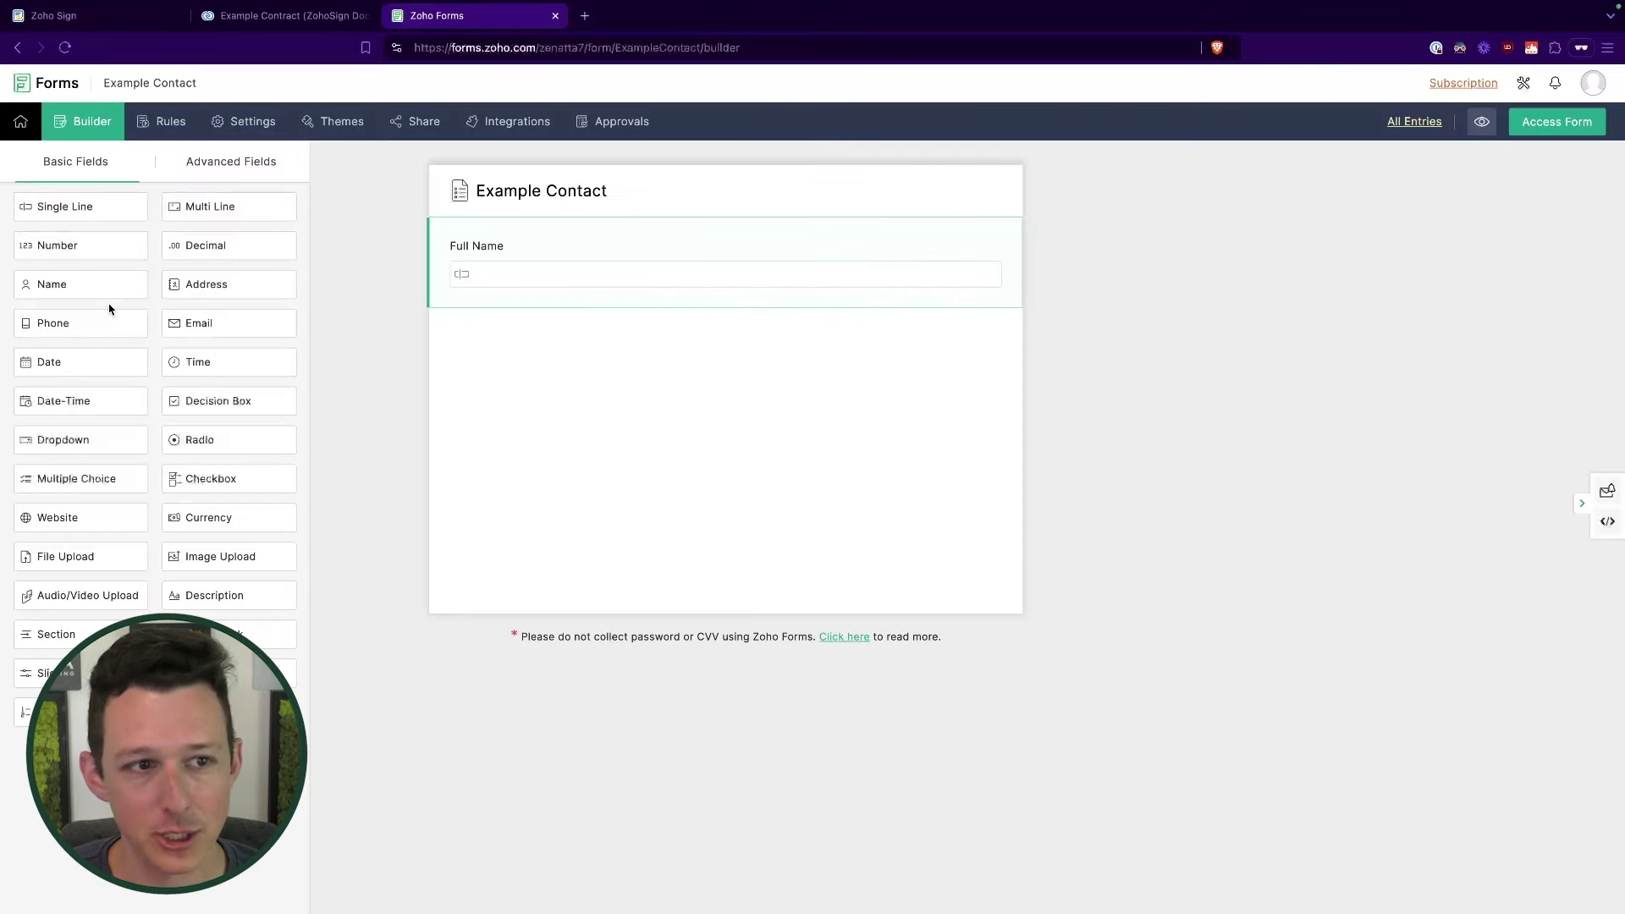
pyautogui.moveTo(80, 207); pyautogui.dragTo(576, 338)
pyautogui.click(794, 342)
pyautogui.write('Company')
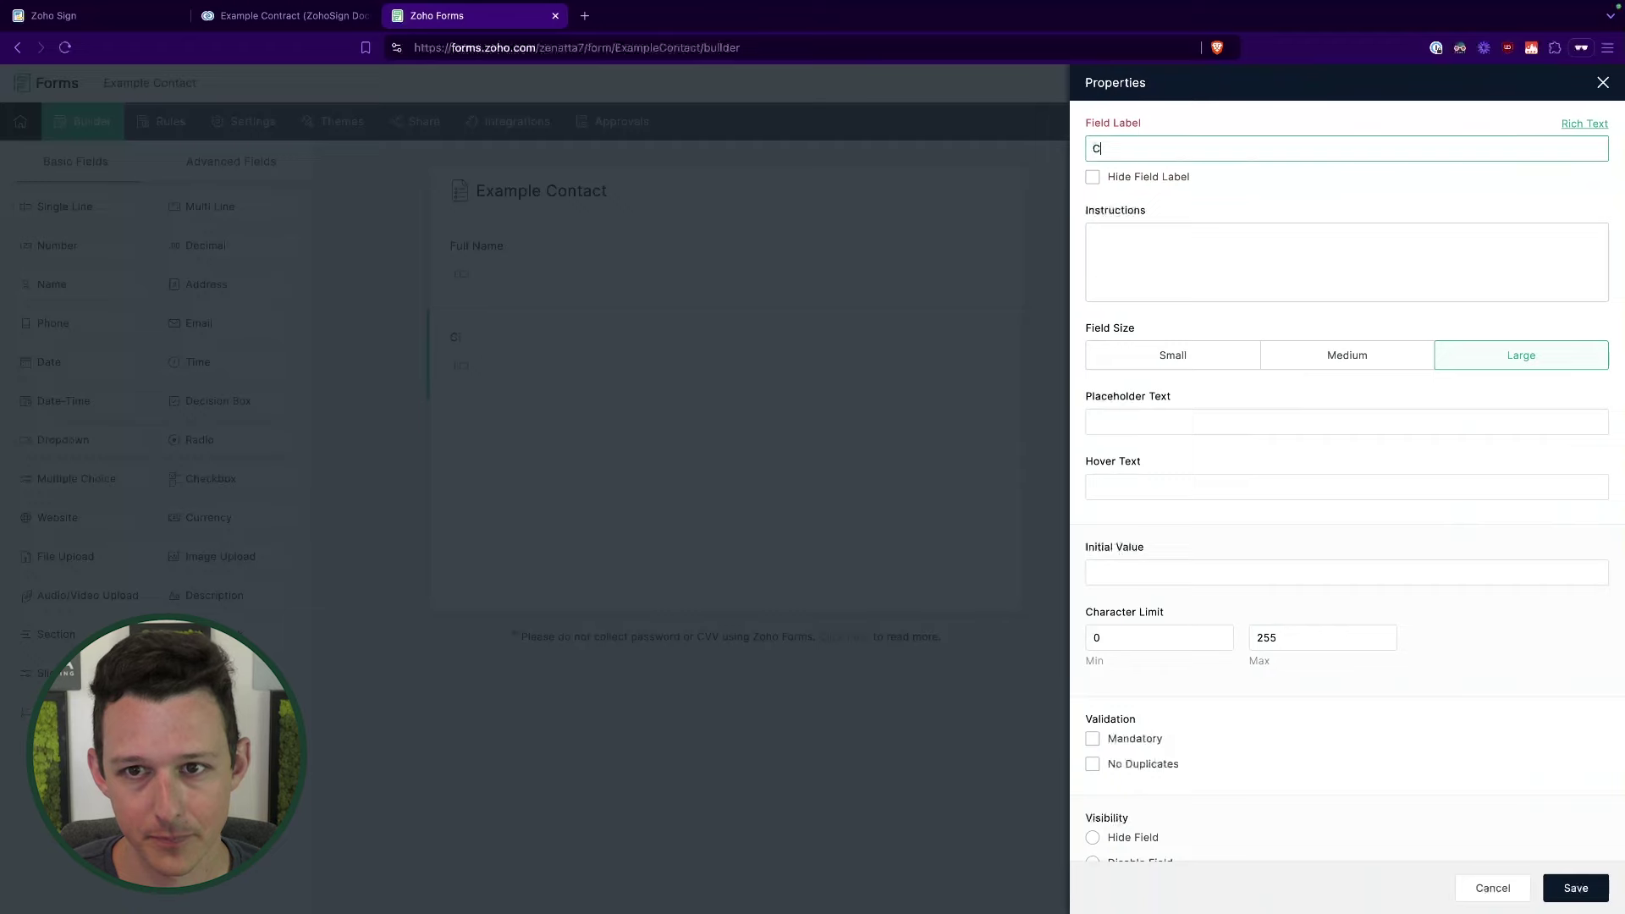
pyautogui.click(1581, 888)
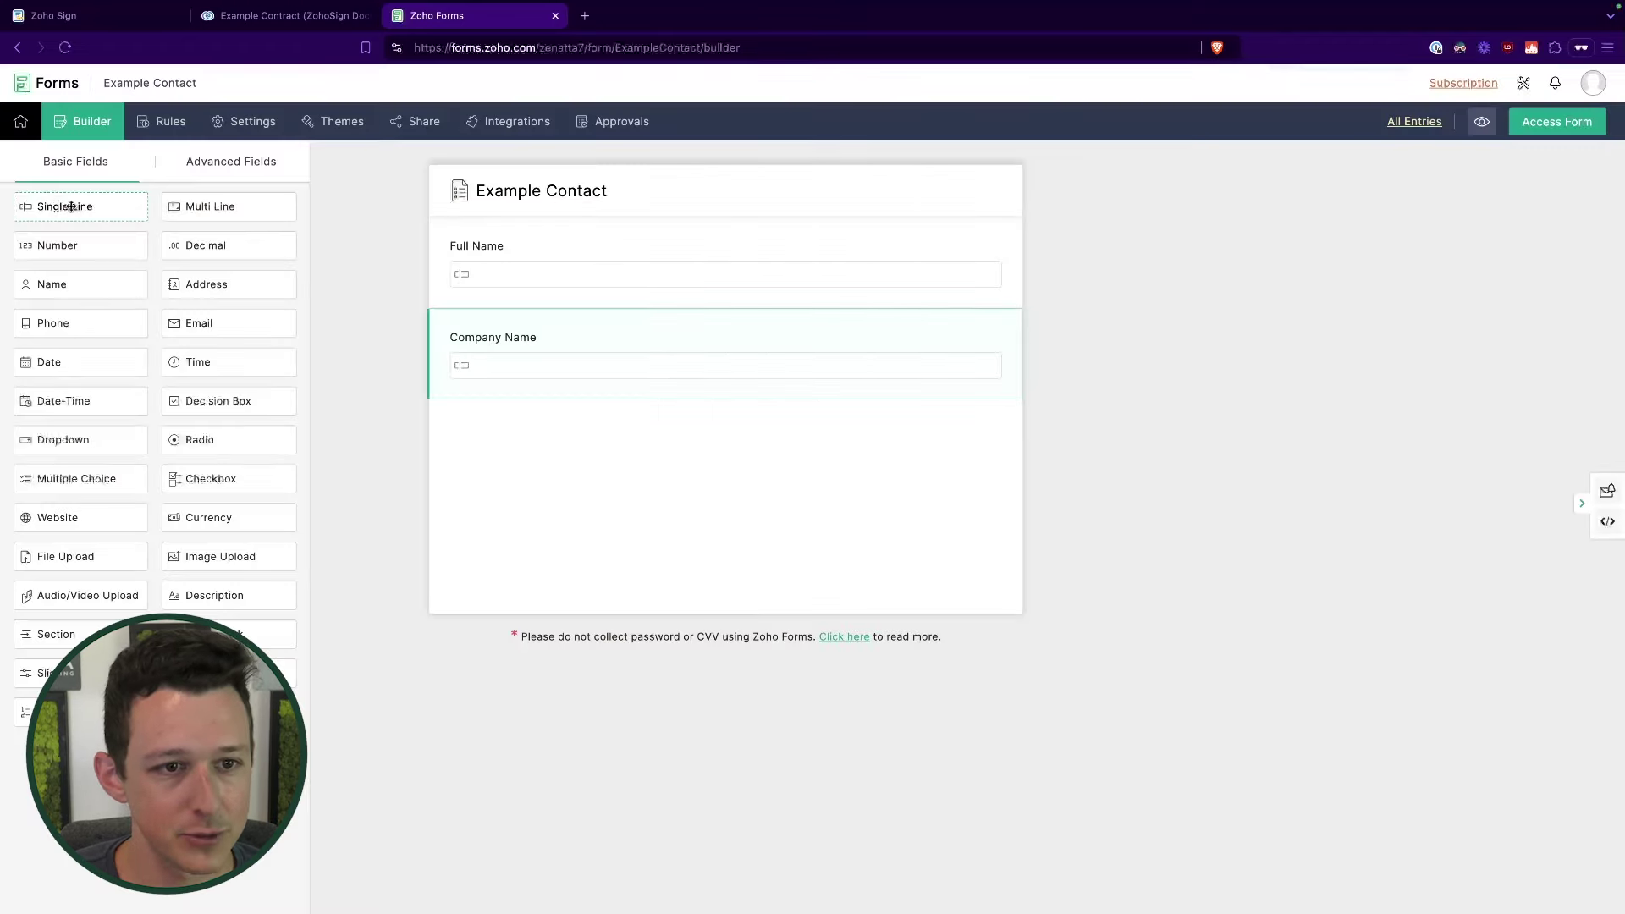
# Step: Add a Project Name single-line field and an Email field, then open the live form
pyautogui.moveTo(76, 206); pyautogui.dragTo(551, 435)
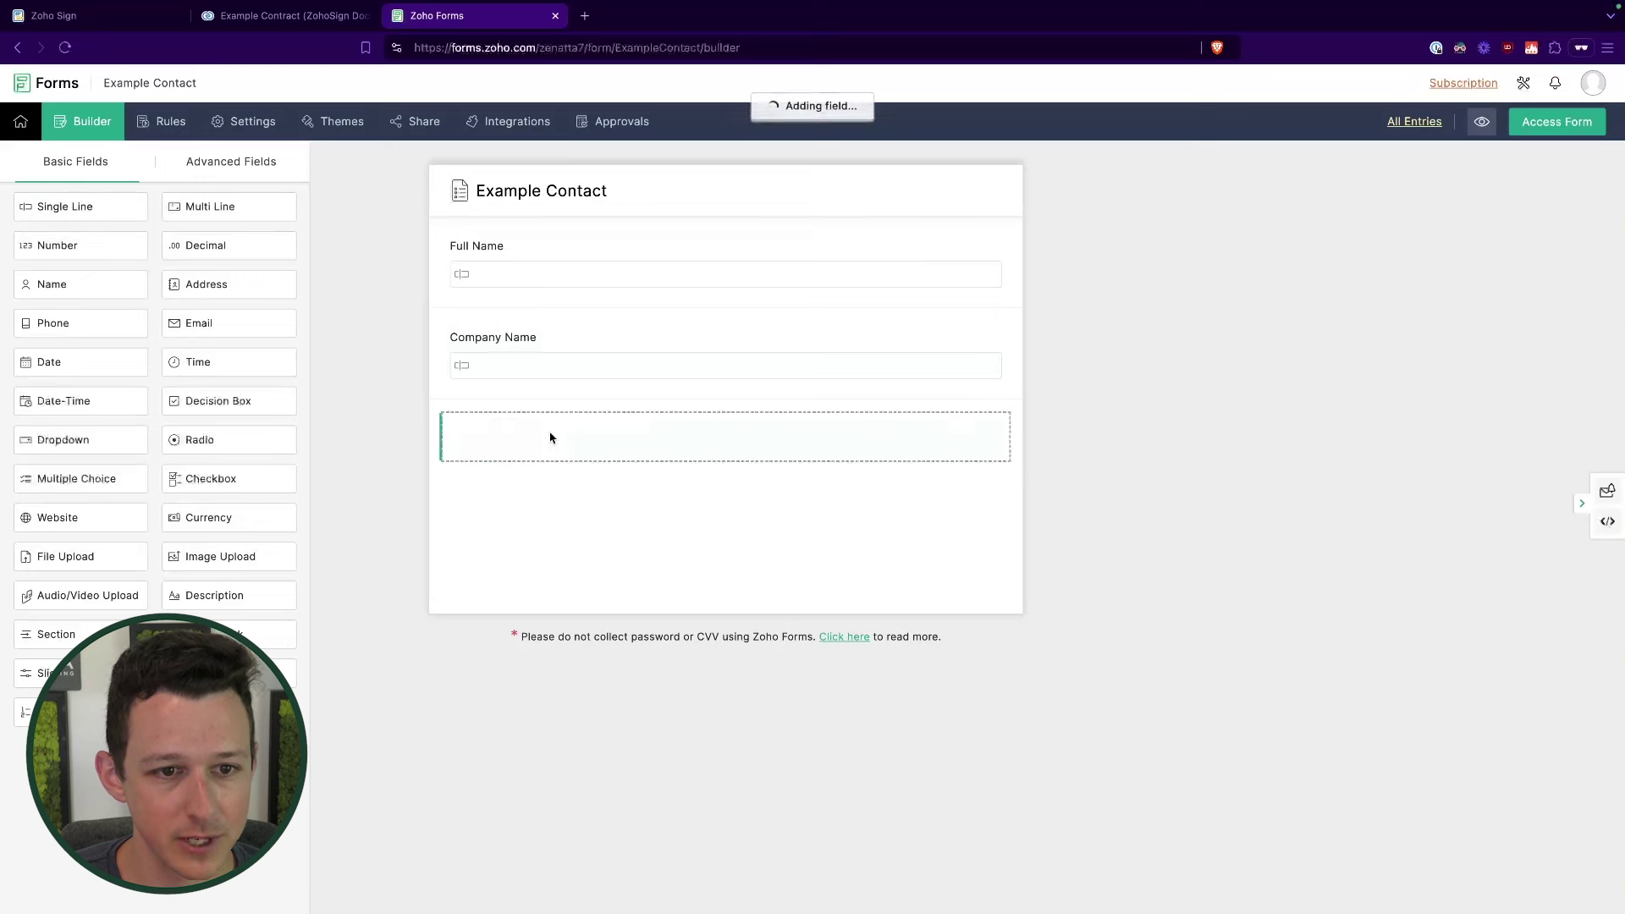
pyautogui.click(975, 454)
pyautogui.write('Project Name')
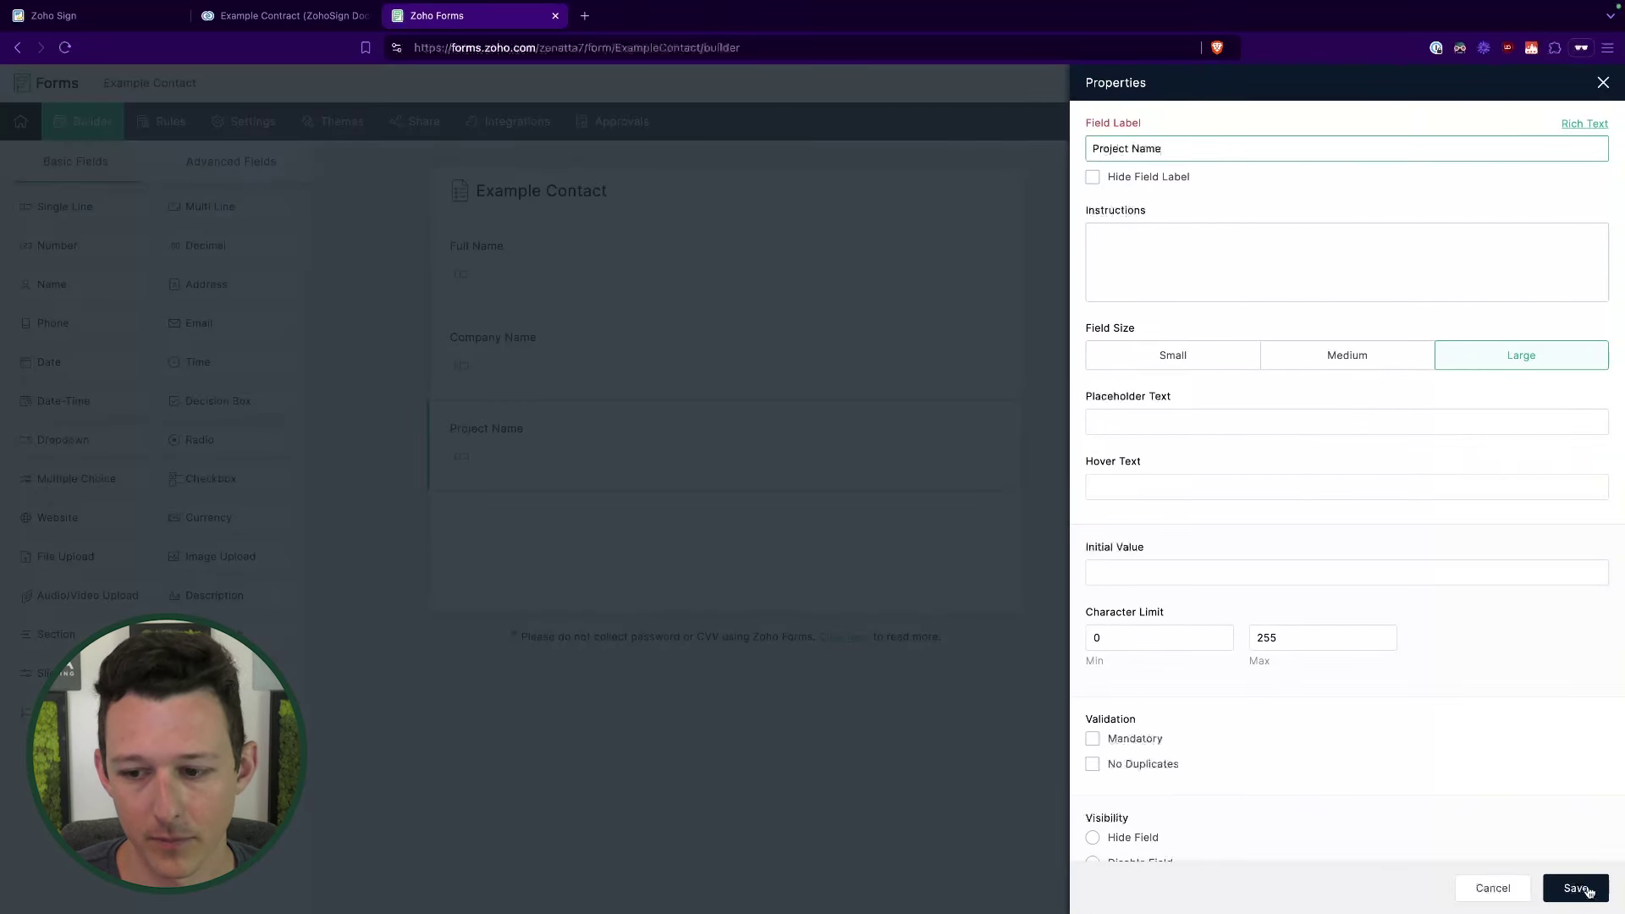
pyautogui.click(1576, 888)
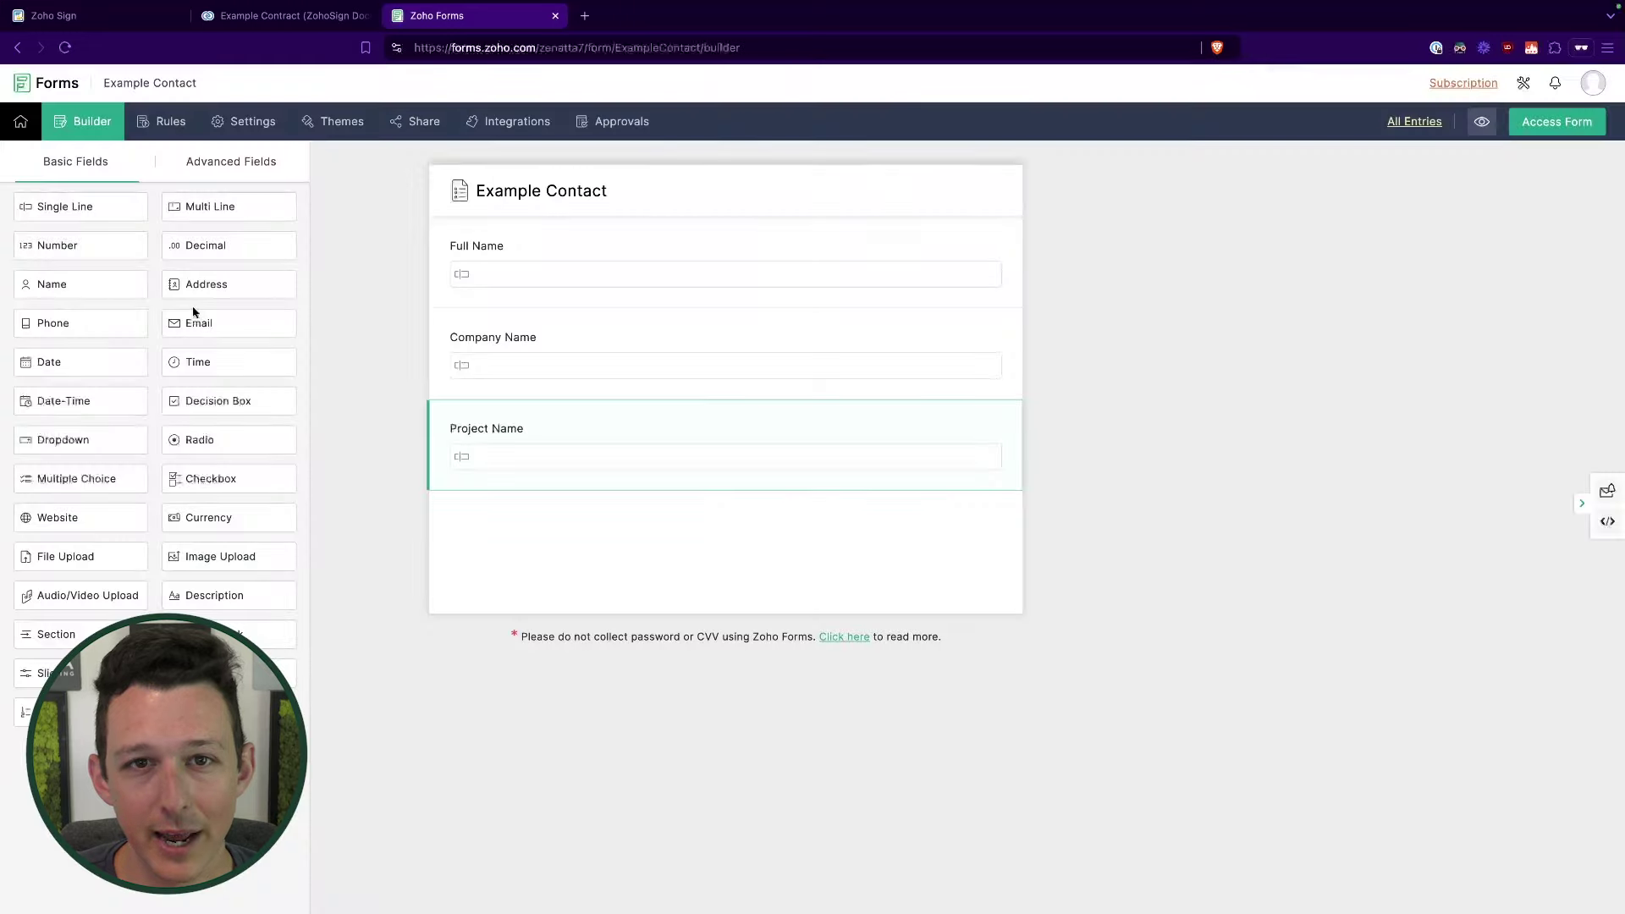
pyautogui.moveTo(230, 335); pyautogui.dragTo(626, 339)
pyautogui.click(896, 341)
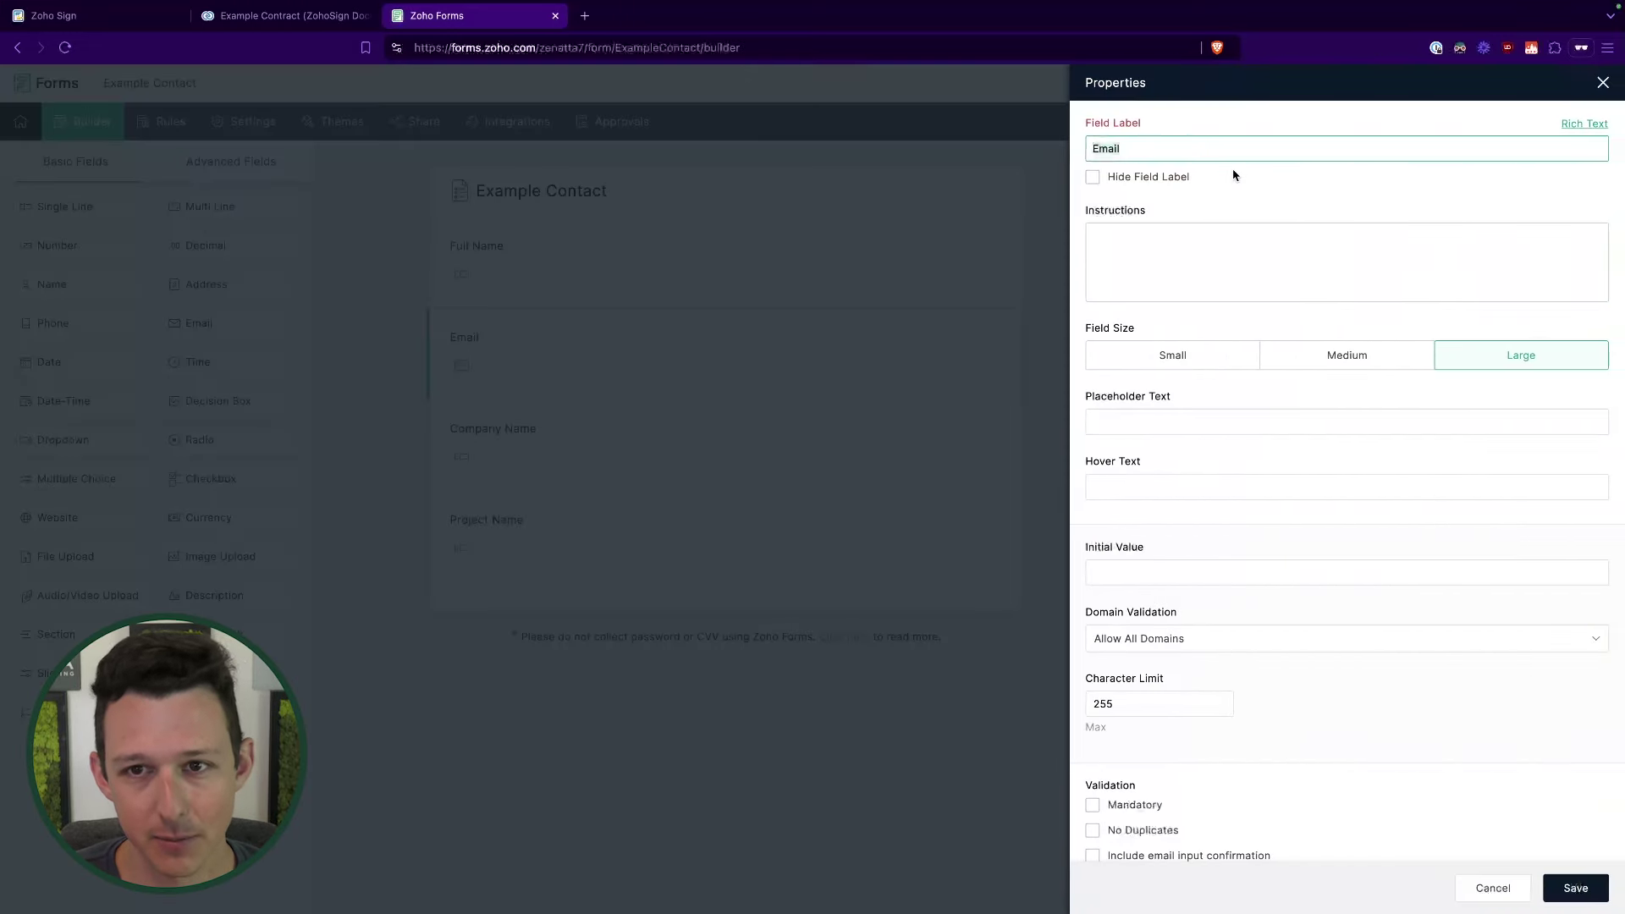
pyautogui.click(1573, 887)
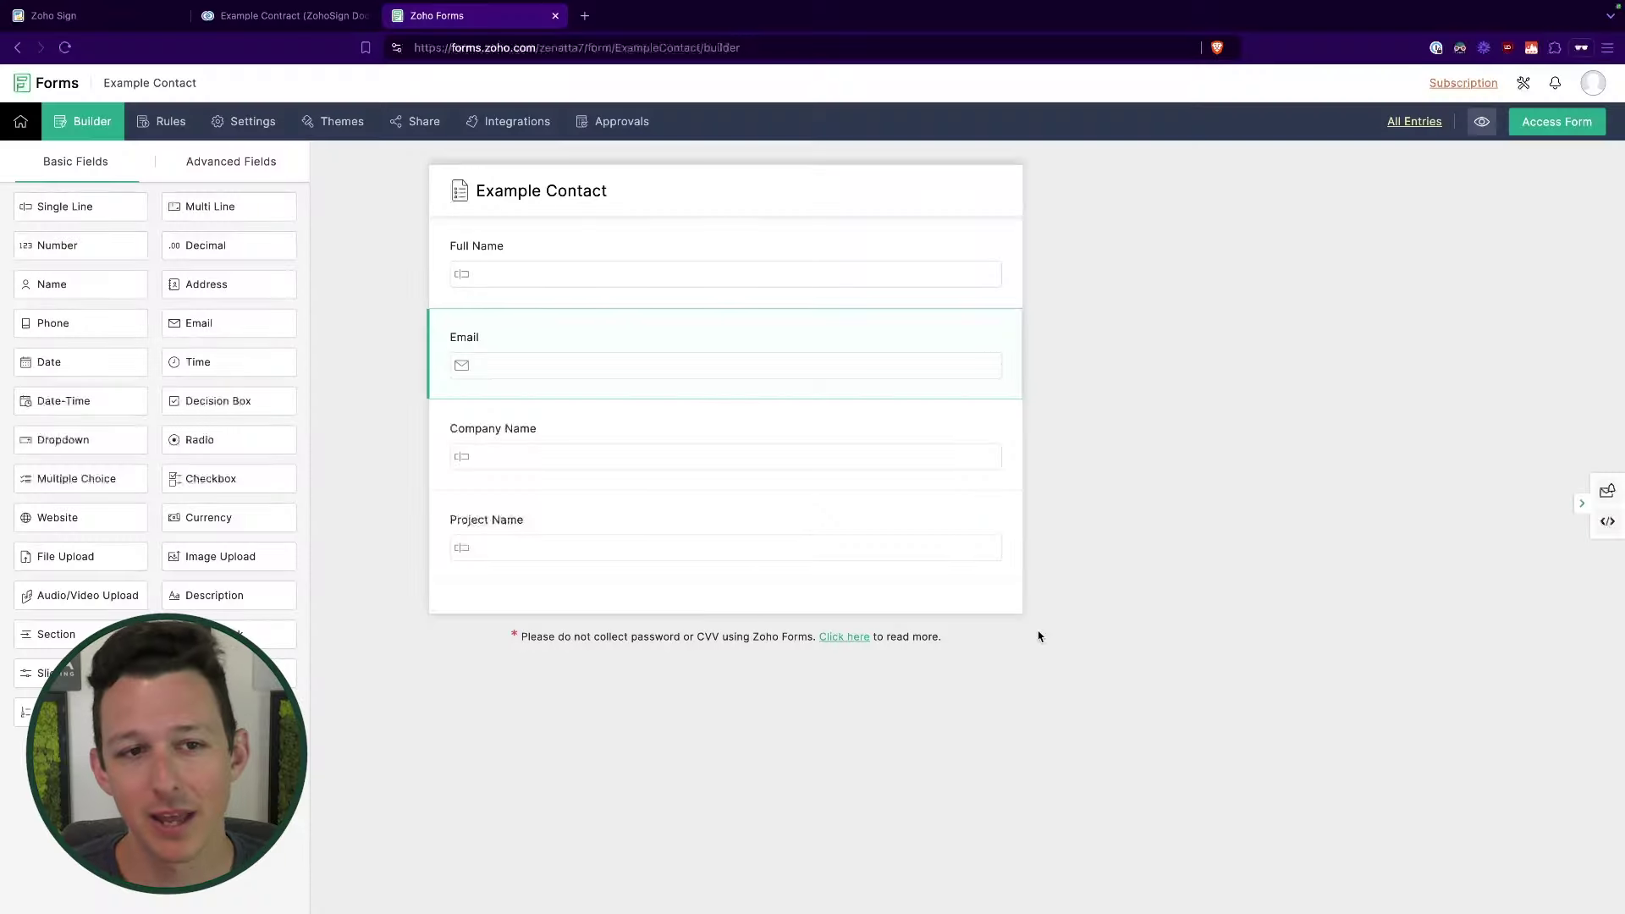
pyautogui.click(1528, 121)
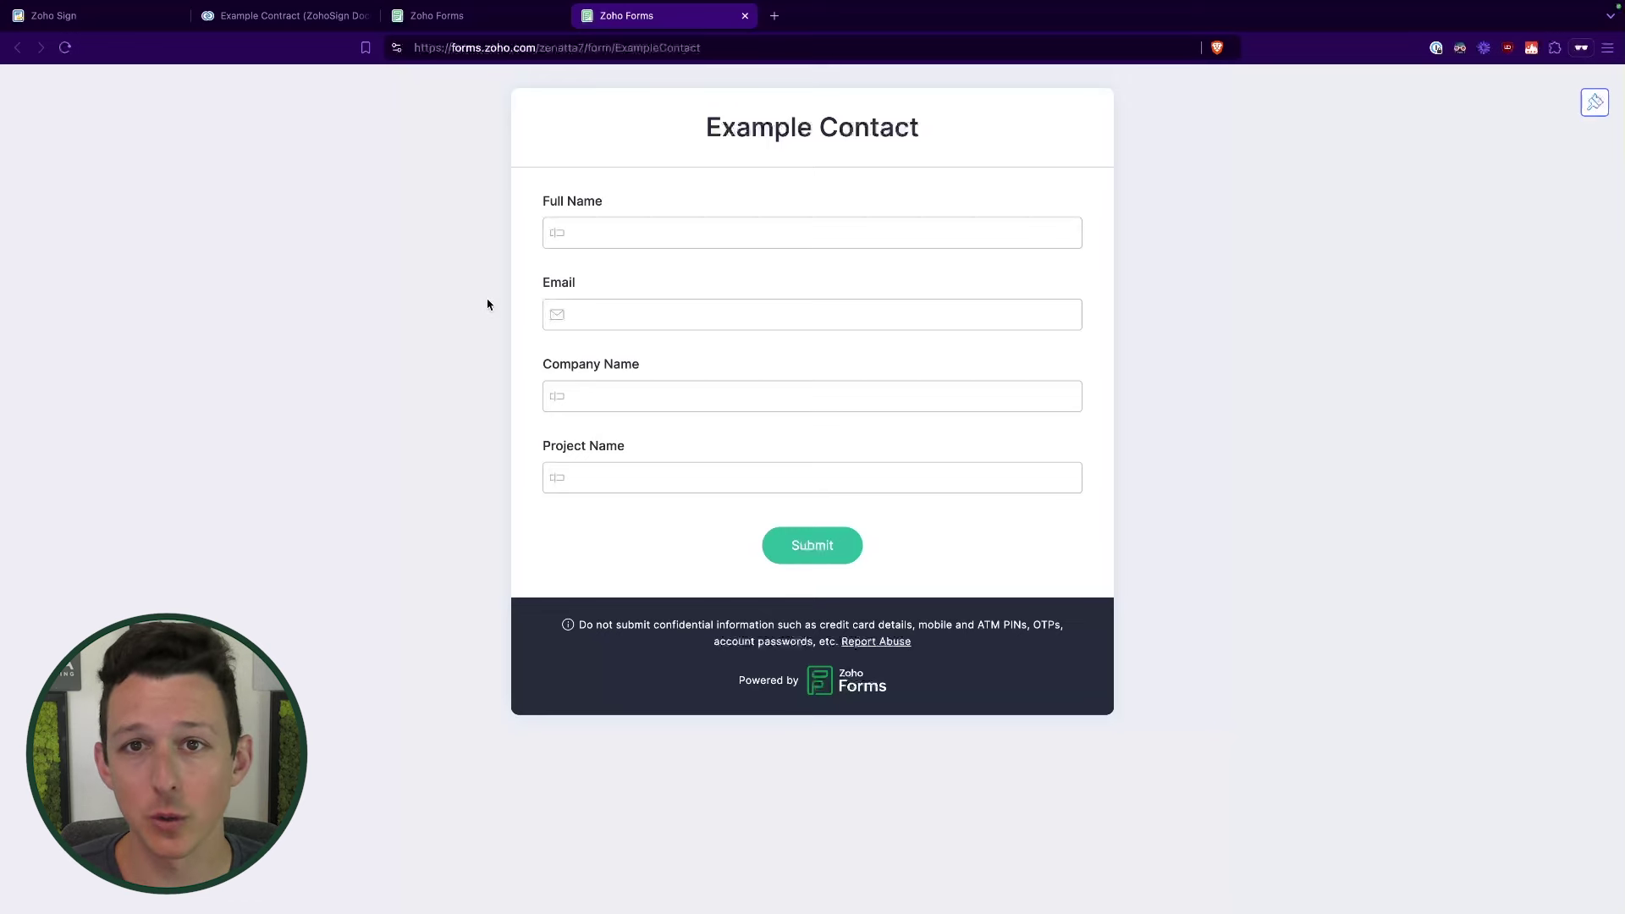
# Step: Leave the live Example Contact form preview and return to the form builder
pyautogui.moveTo(723, 129); pyautogui.dragTo(894, 136)
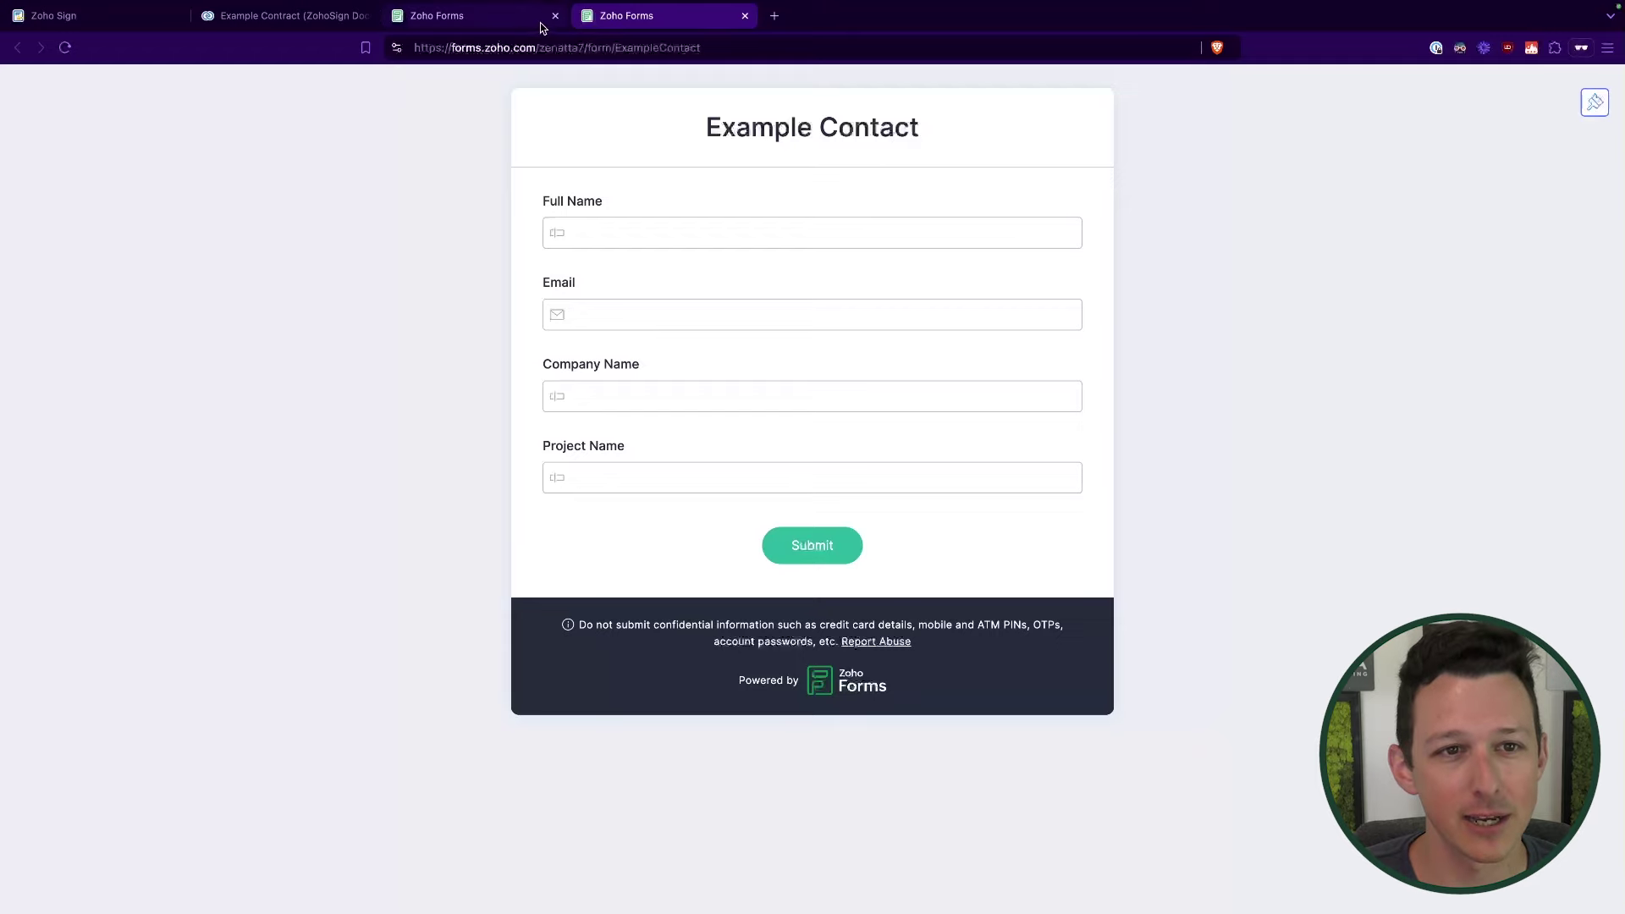
pyautogui.click(474, 15)
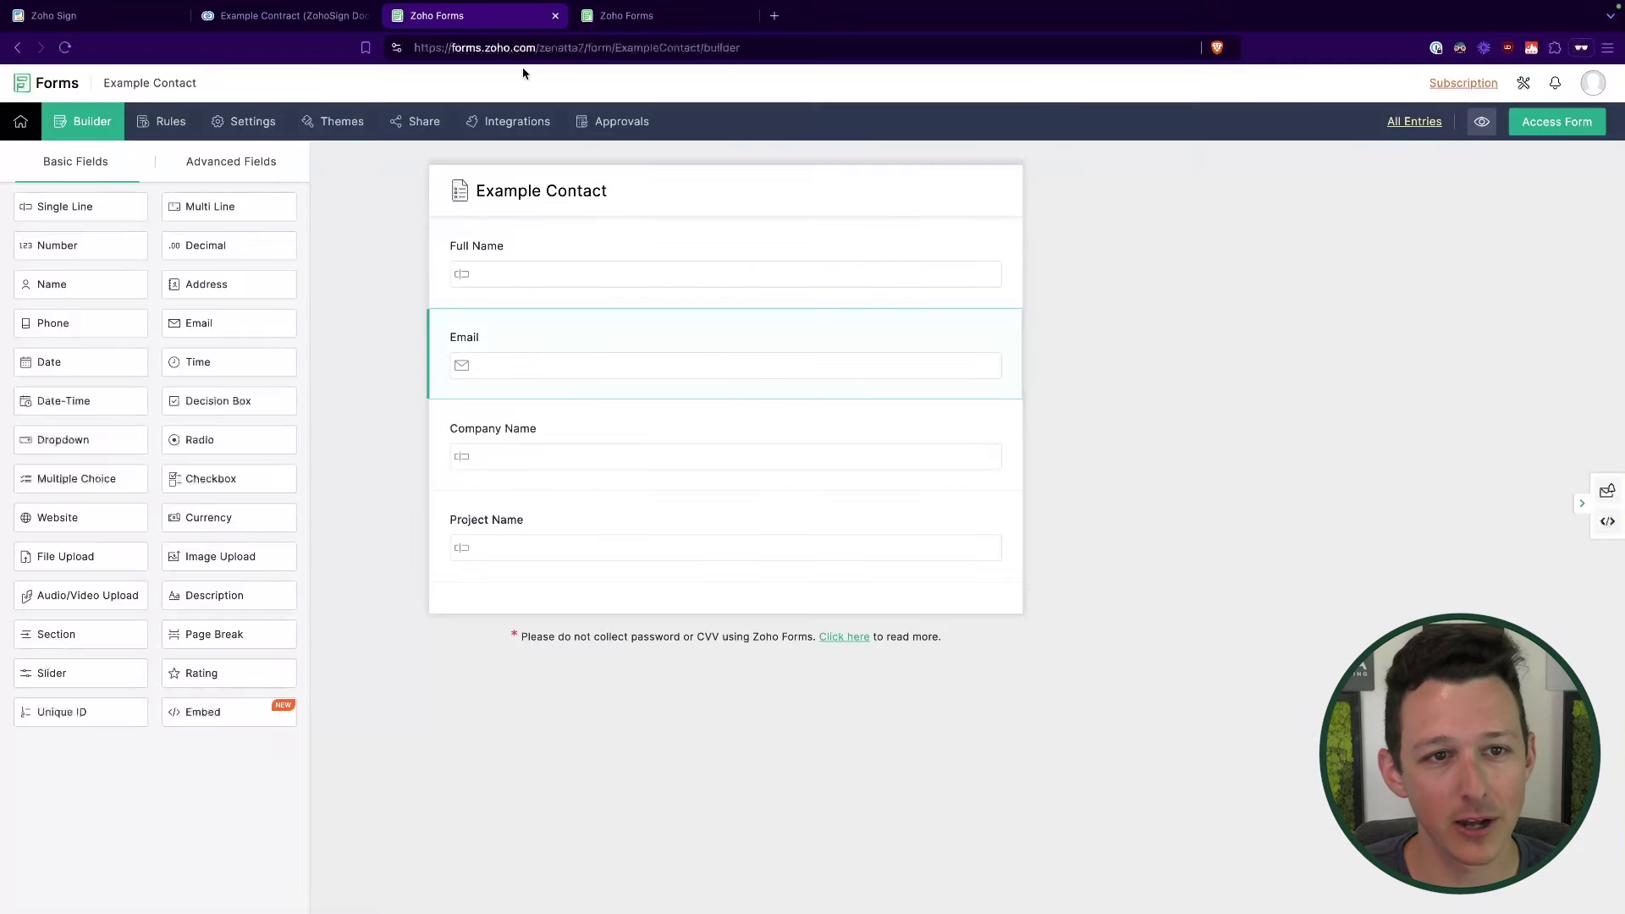
# Step: Set up a Zoho Sign integration for the form using the Example Contract - PF template
pyautogui.click(505, 134)
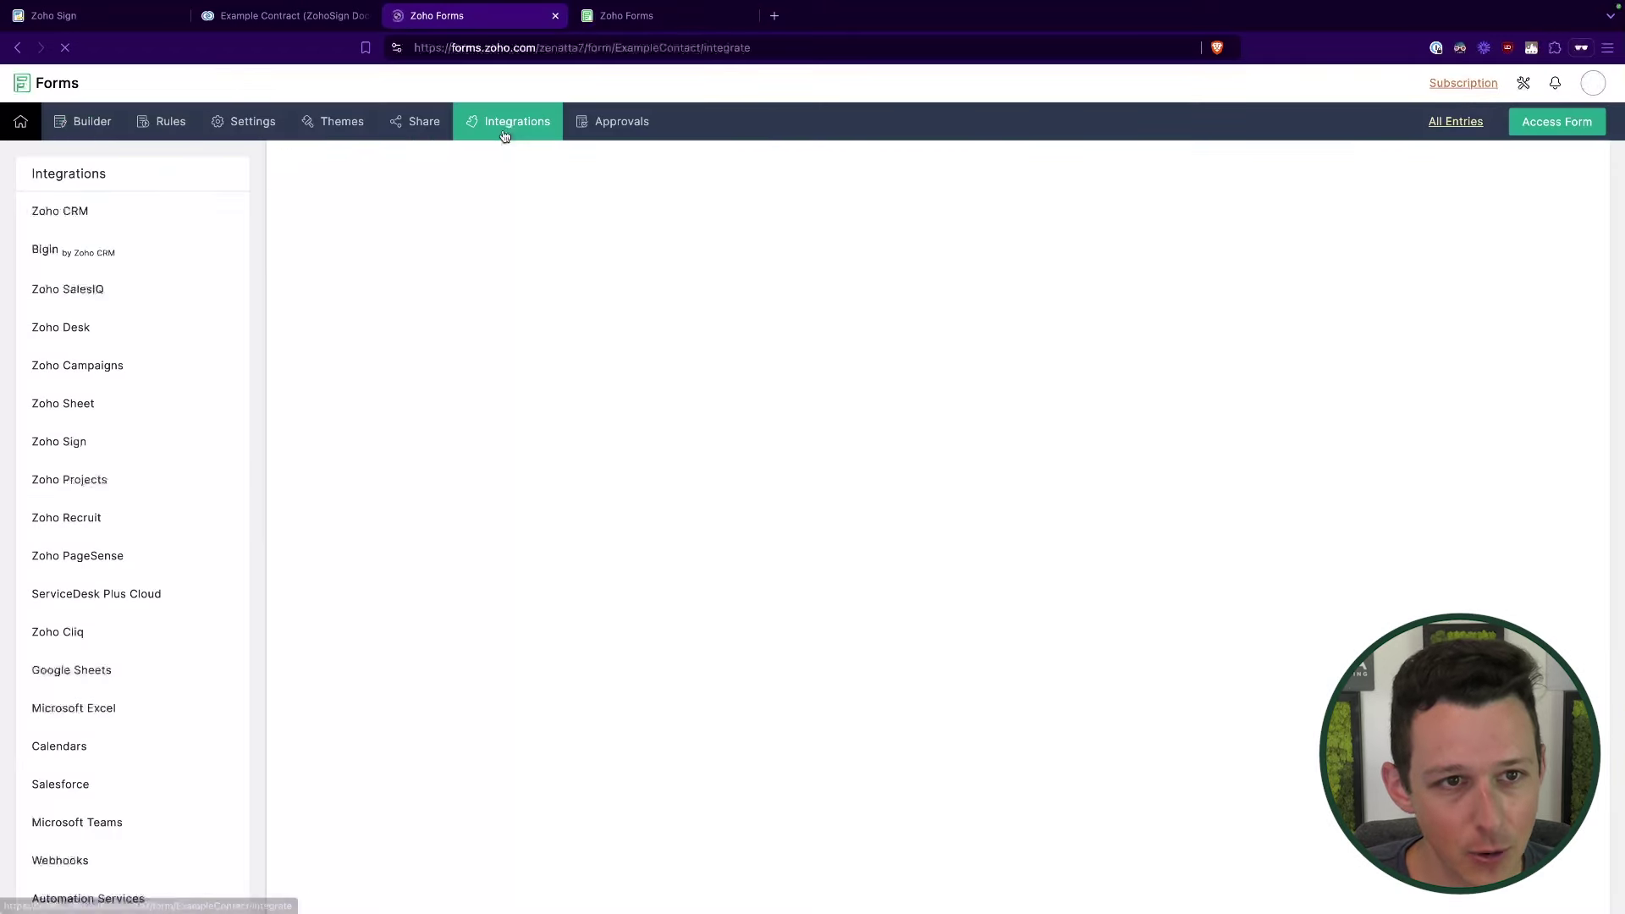
pyautogui.scroll(-3, 100, 312)
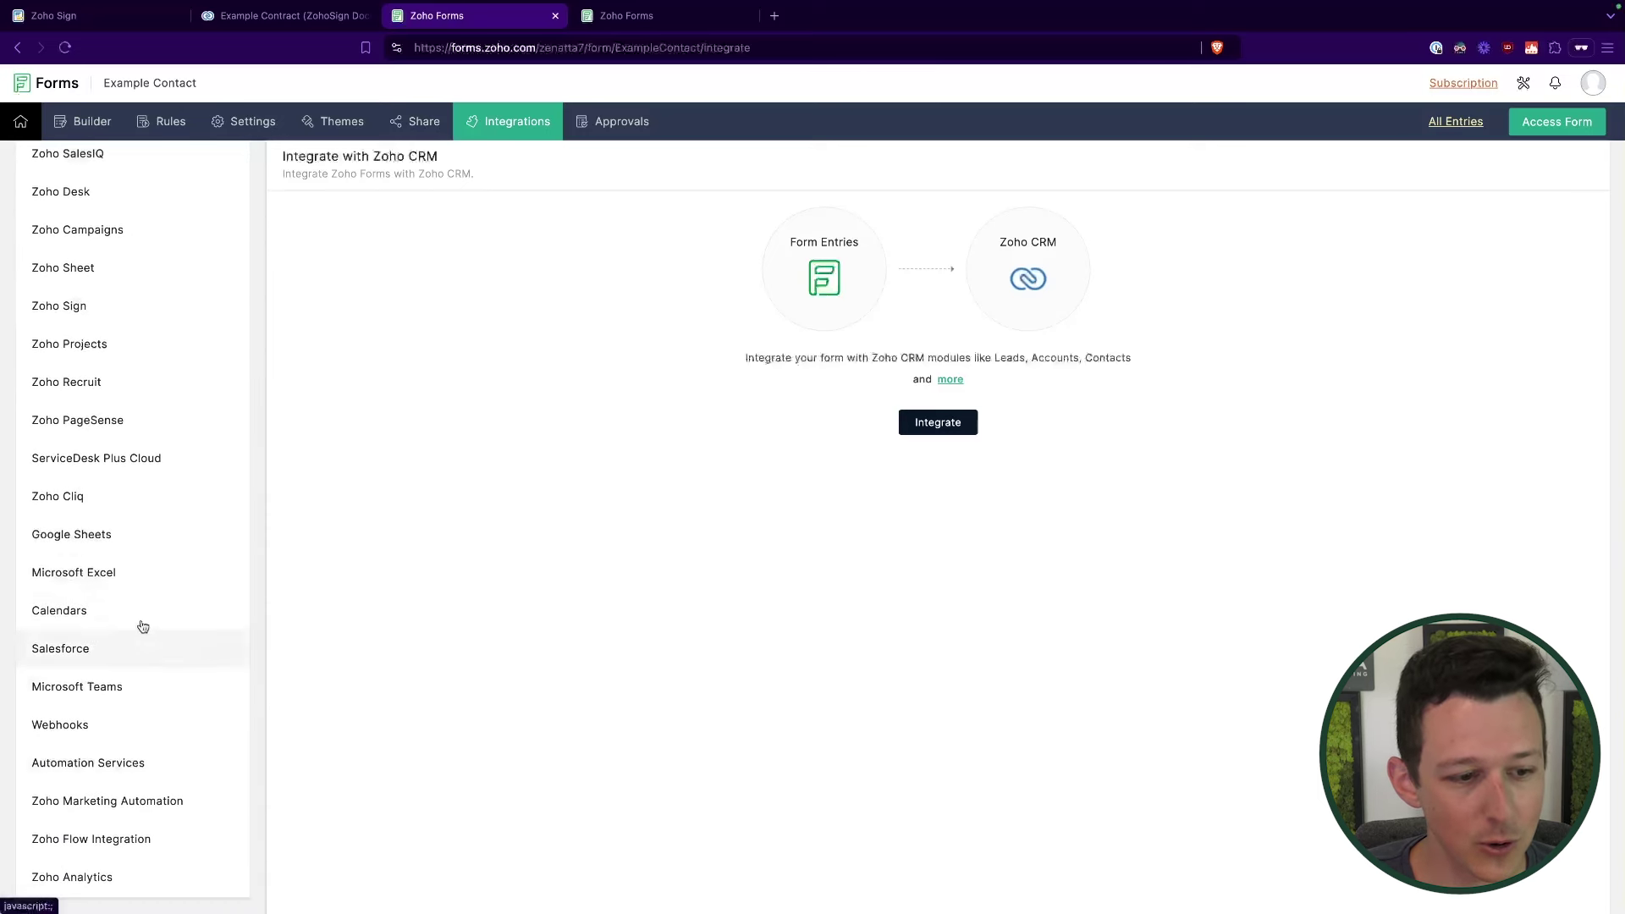
pyautogui.scroll(1, 127, 356)
pyautogui.click(127, 326)
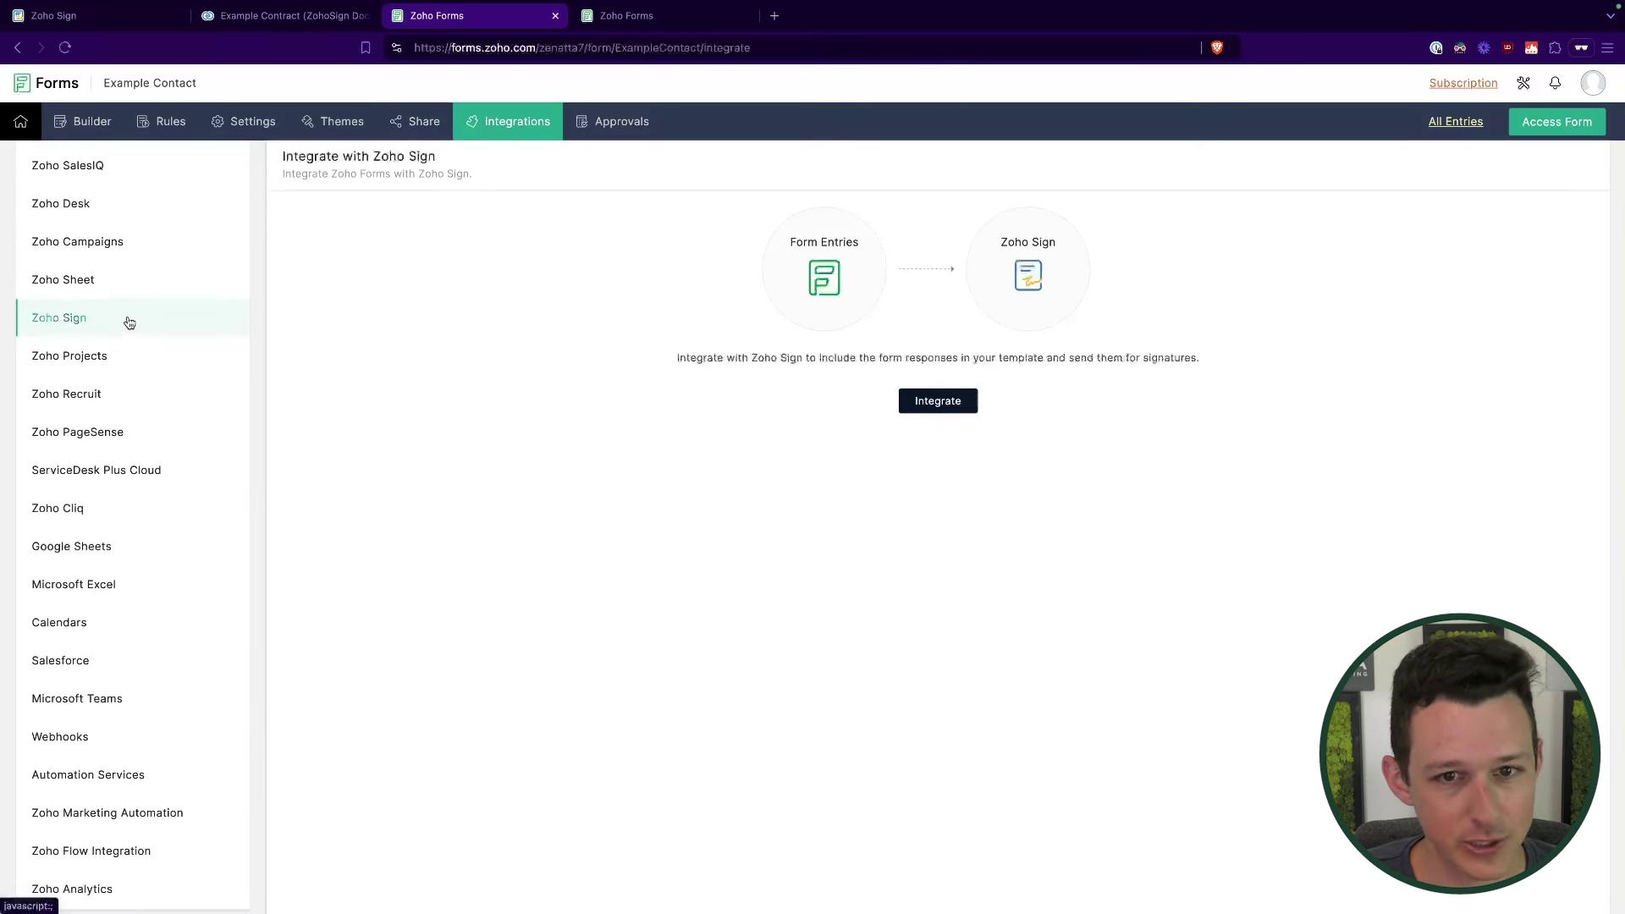
pyautogui.click(914, 409)
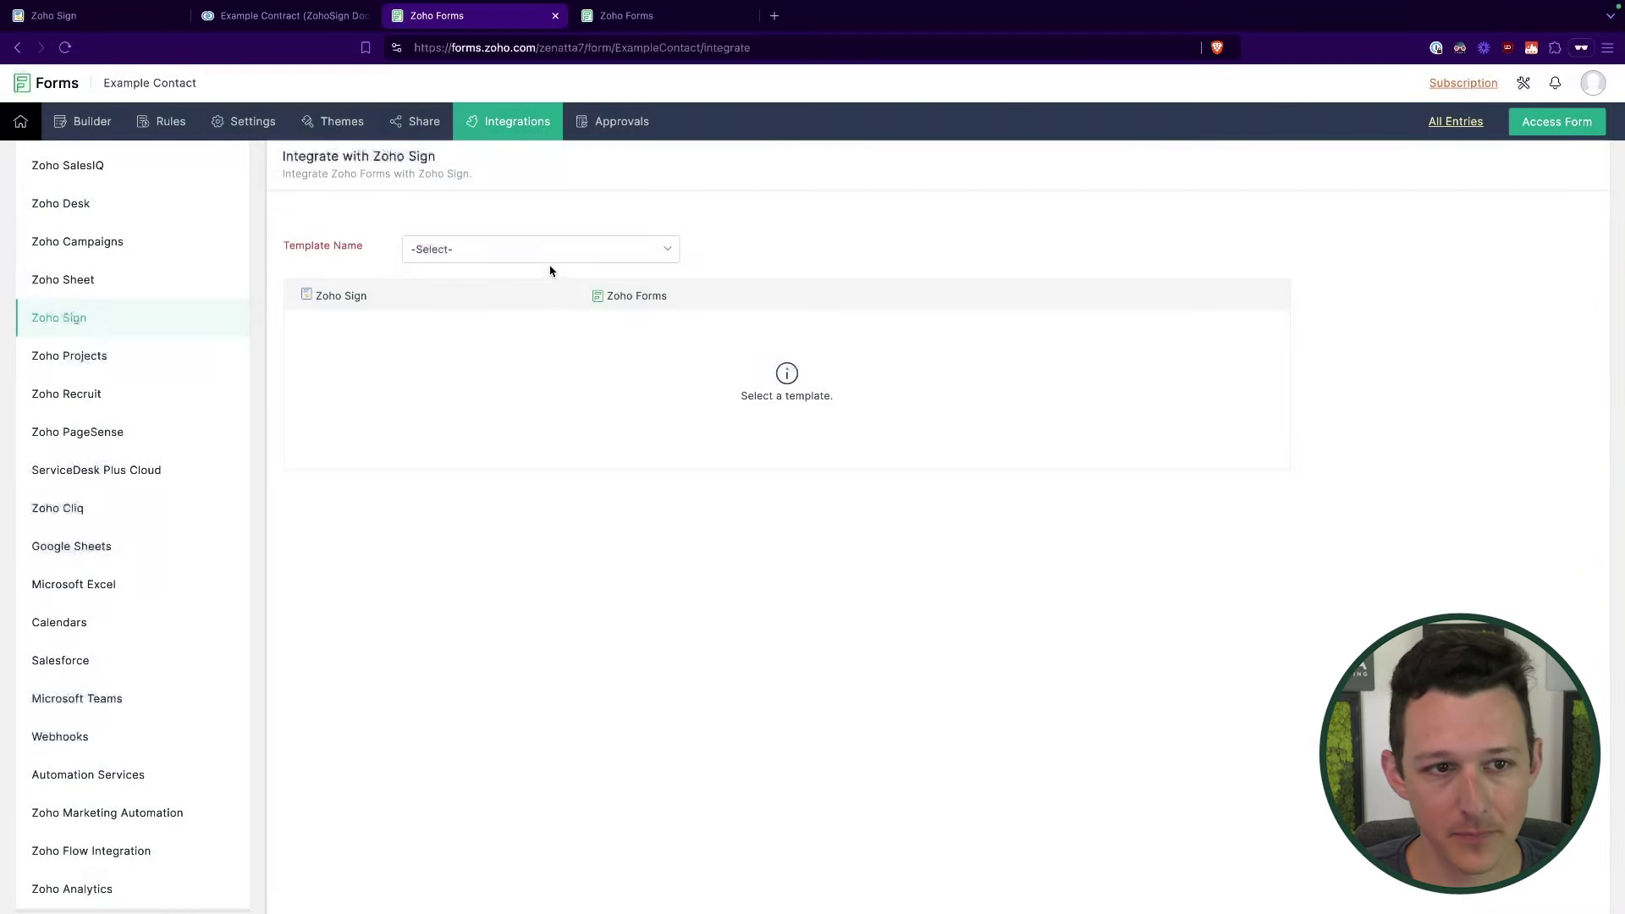
pyautogui.click(550, 254)
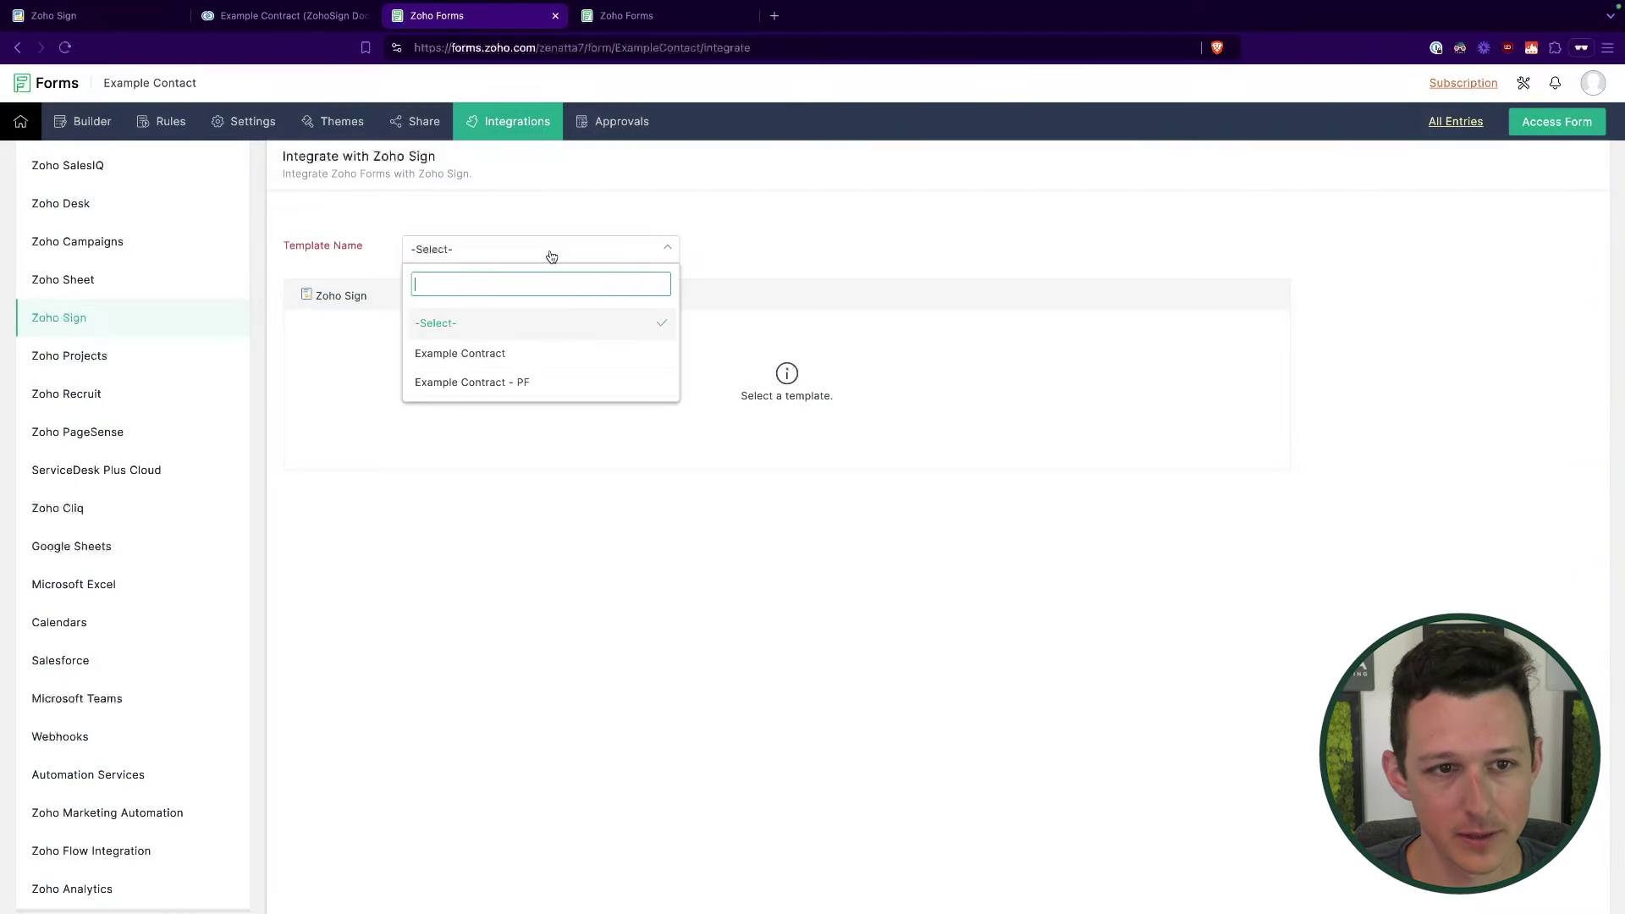
pyautogui.click(532, 367)
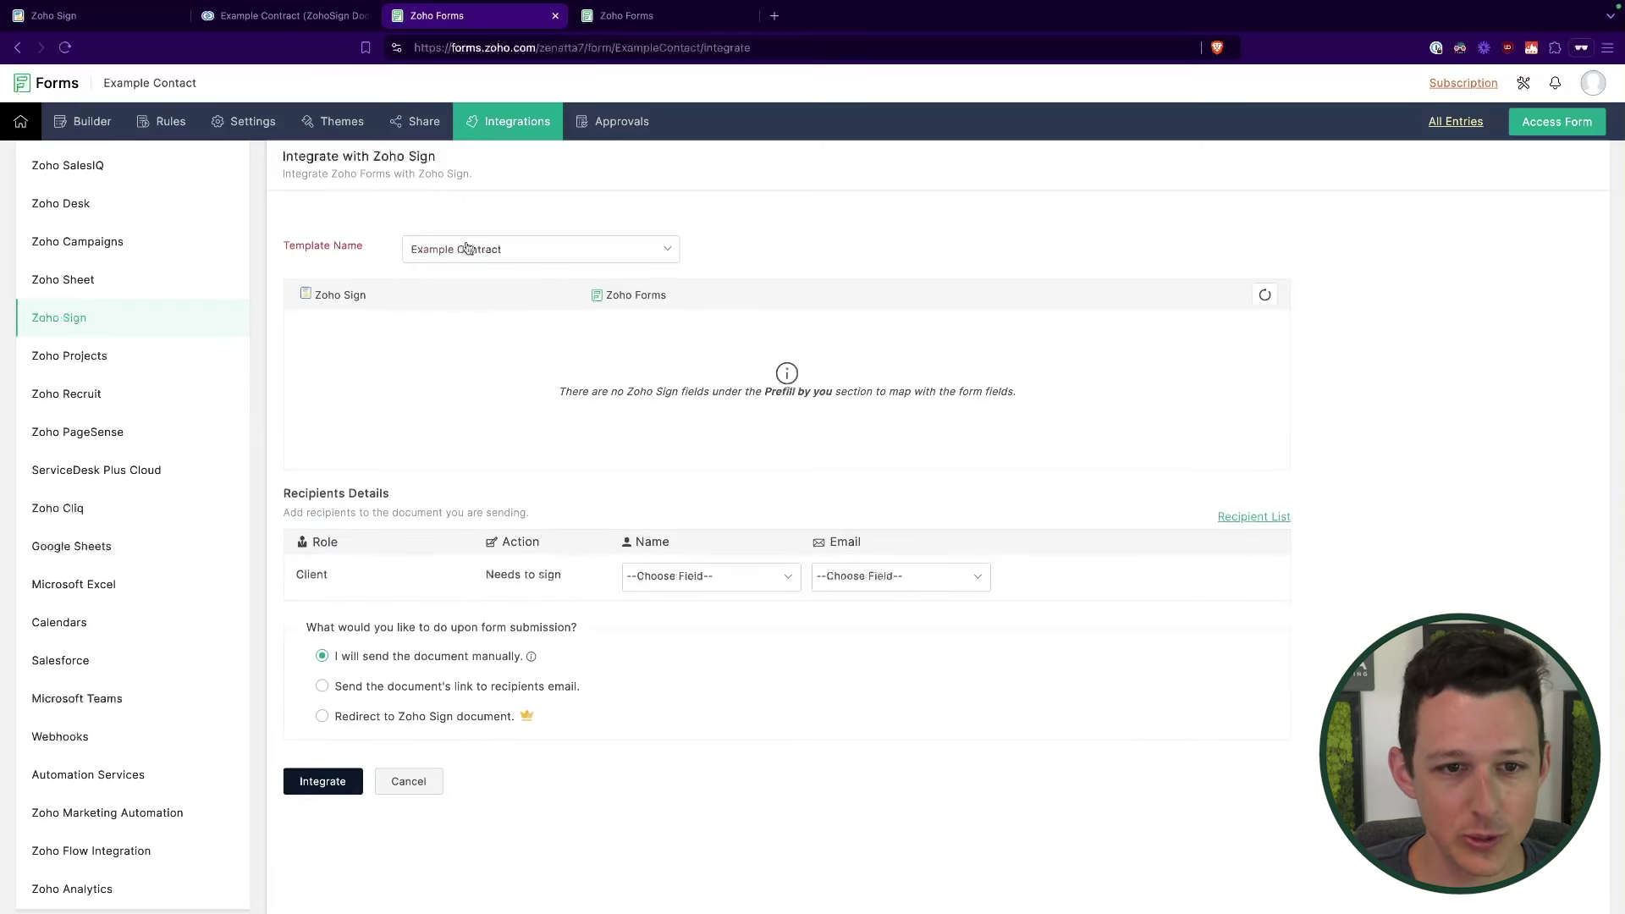
pyautogui.moveTo(555, 402); pyautogui.dragTo(1021, 401)
pyautogui.click(1022, 400)
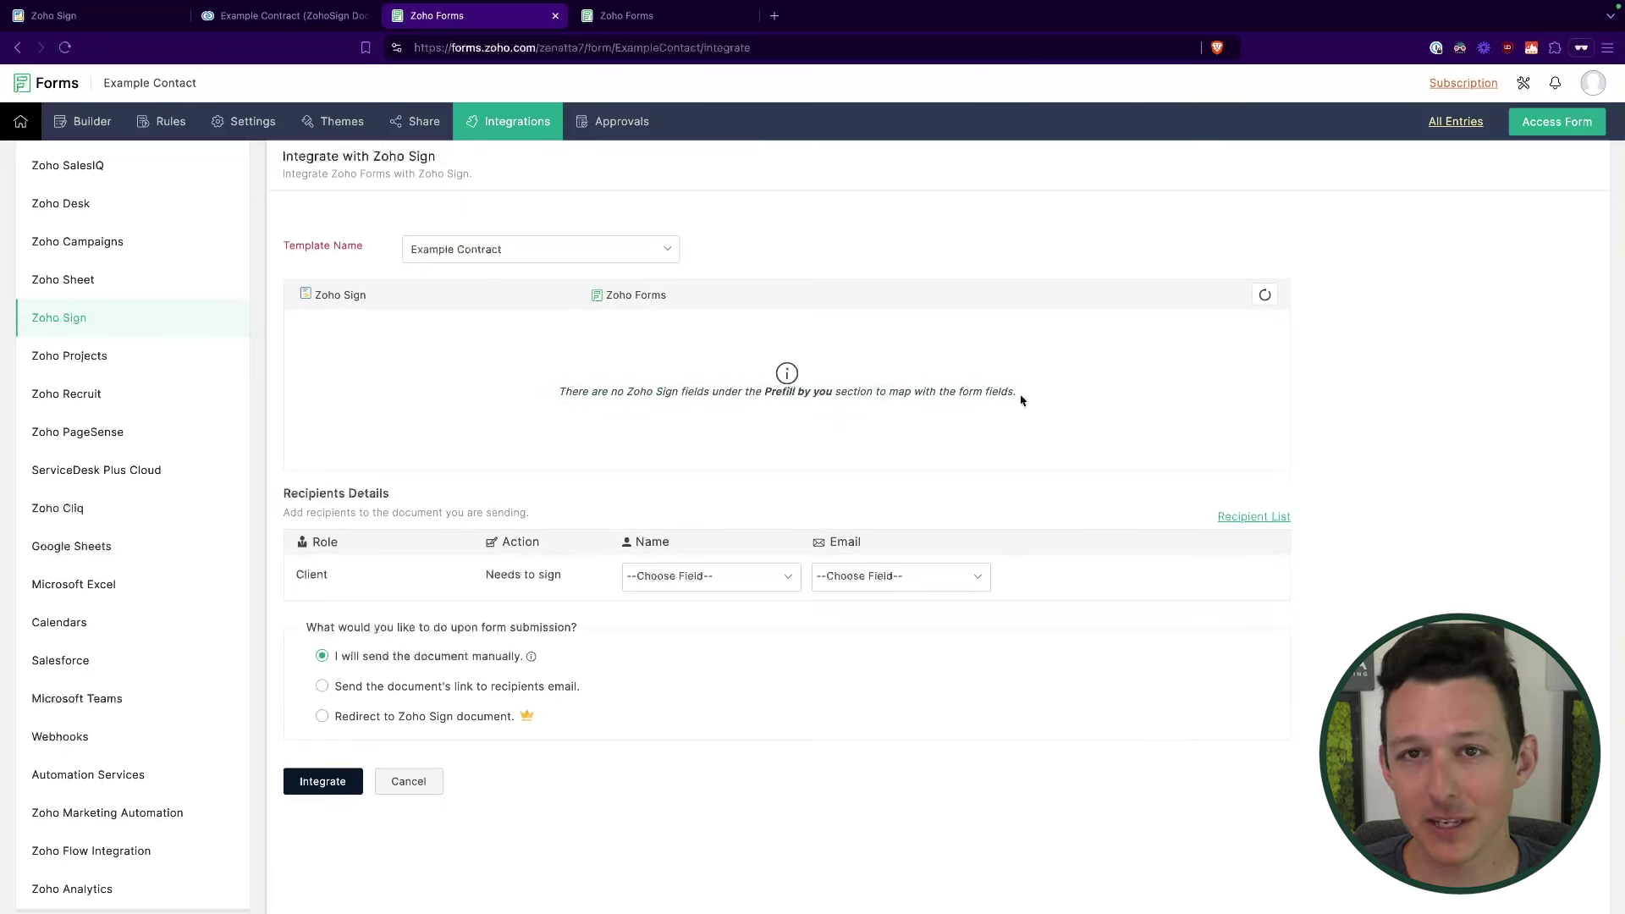
pyautogui.click(616, 247)
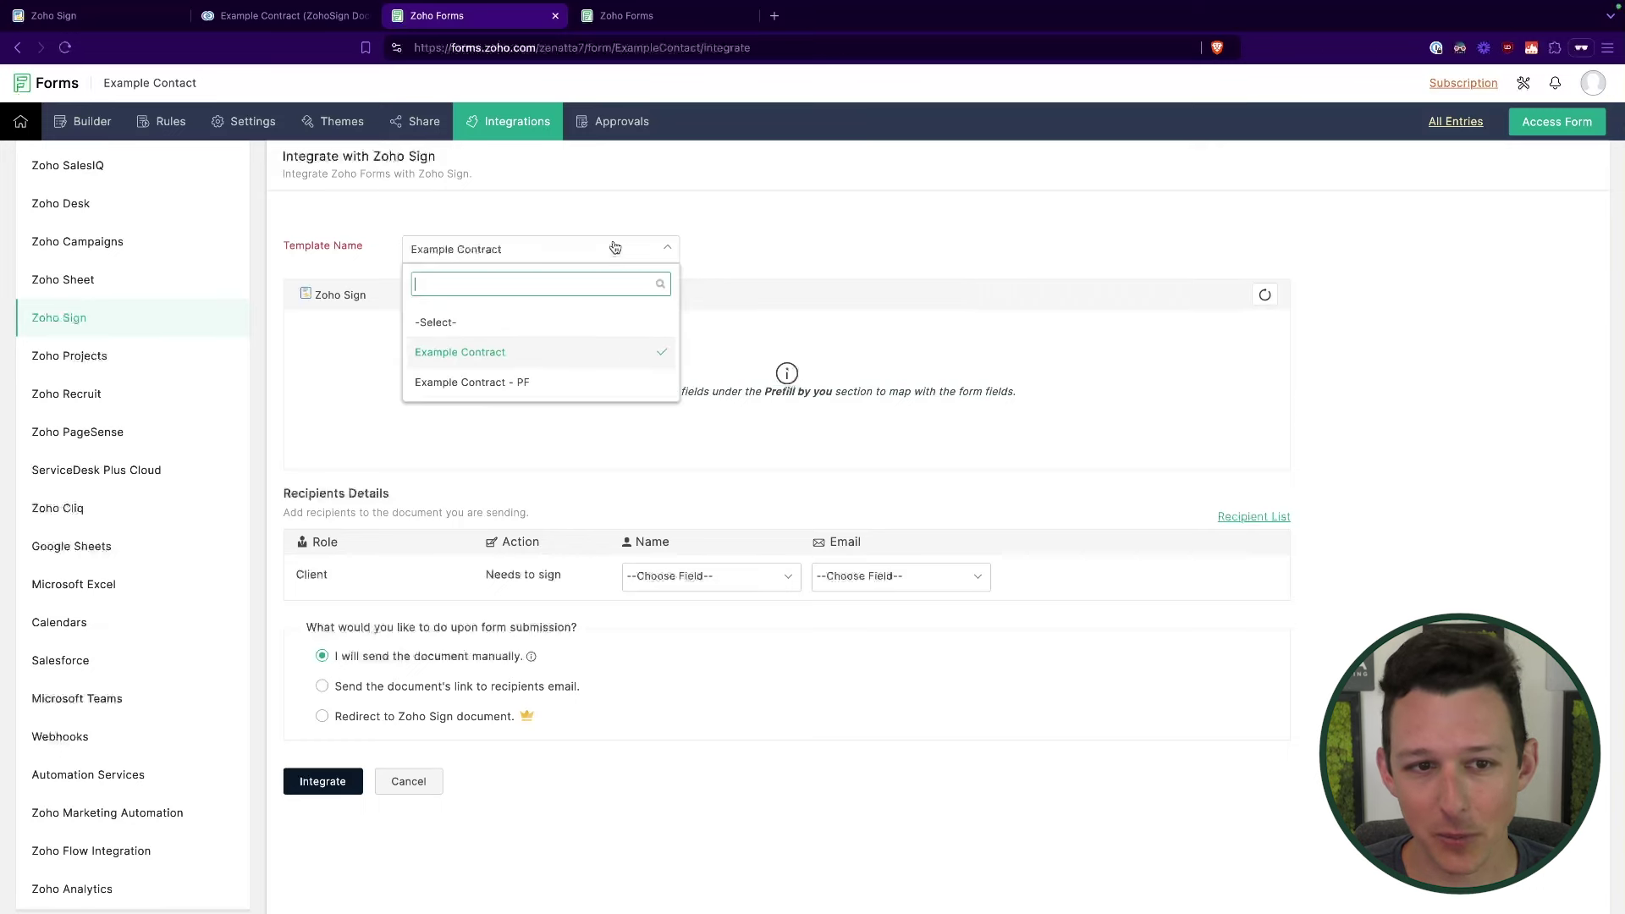
pyautogui.click(566, 381)
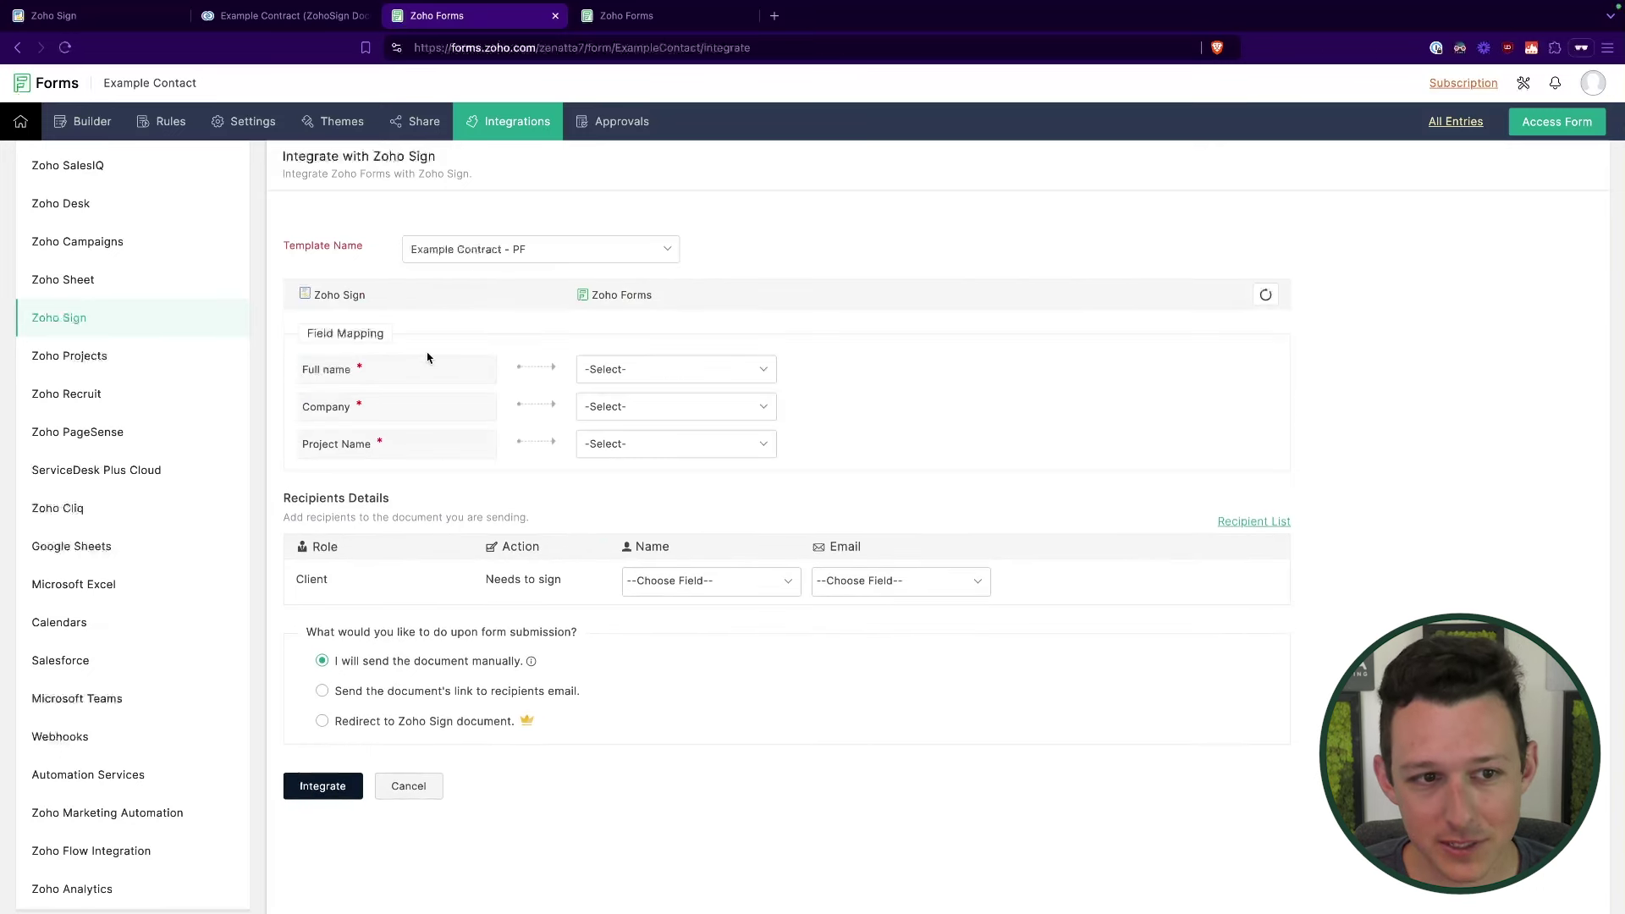
# Step: Map Full name, Company and Project Name to matching form fields and mark each mandatory
pyautogui.click(643, 370)
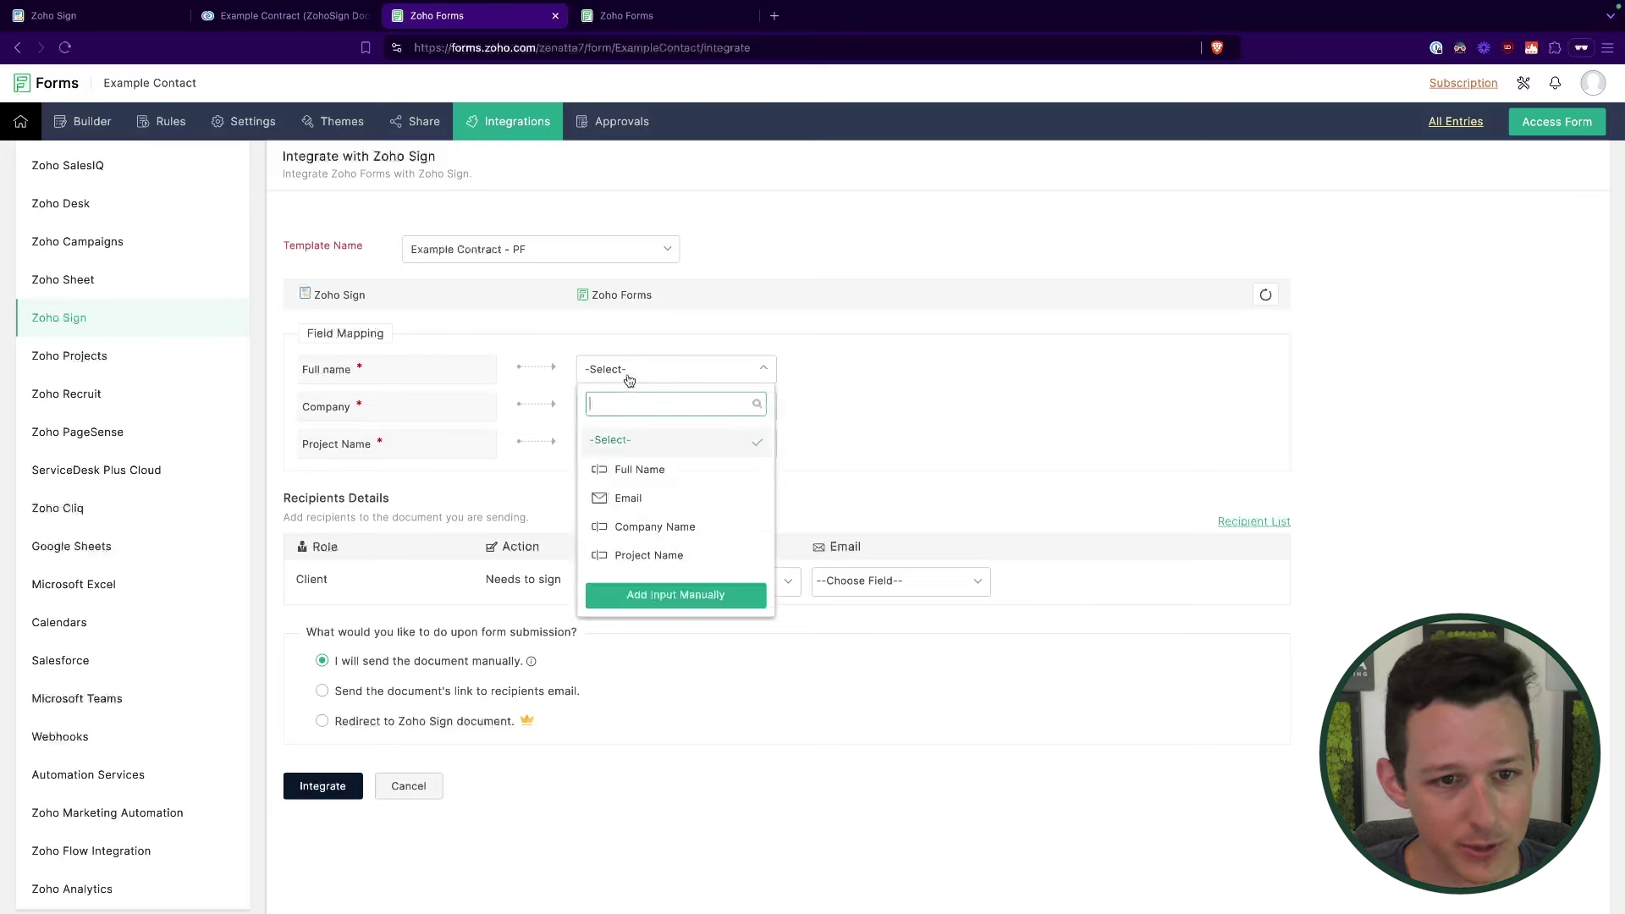
pyautogui.click(637, 470)
pyautogui.click(646, 410)
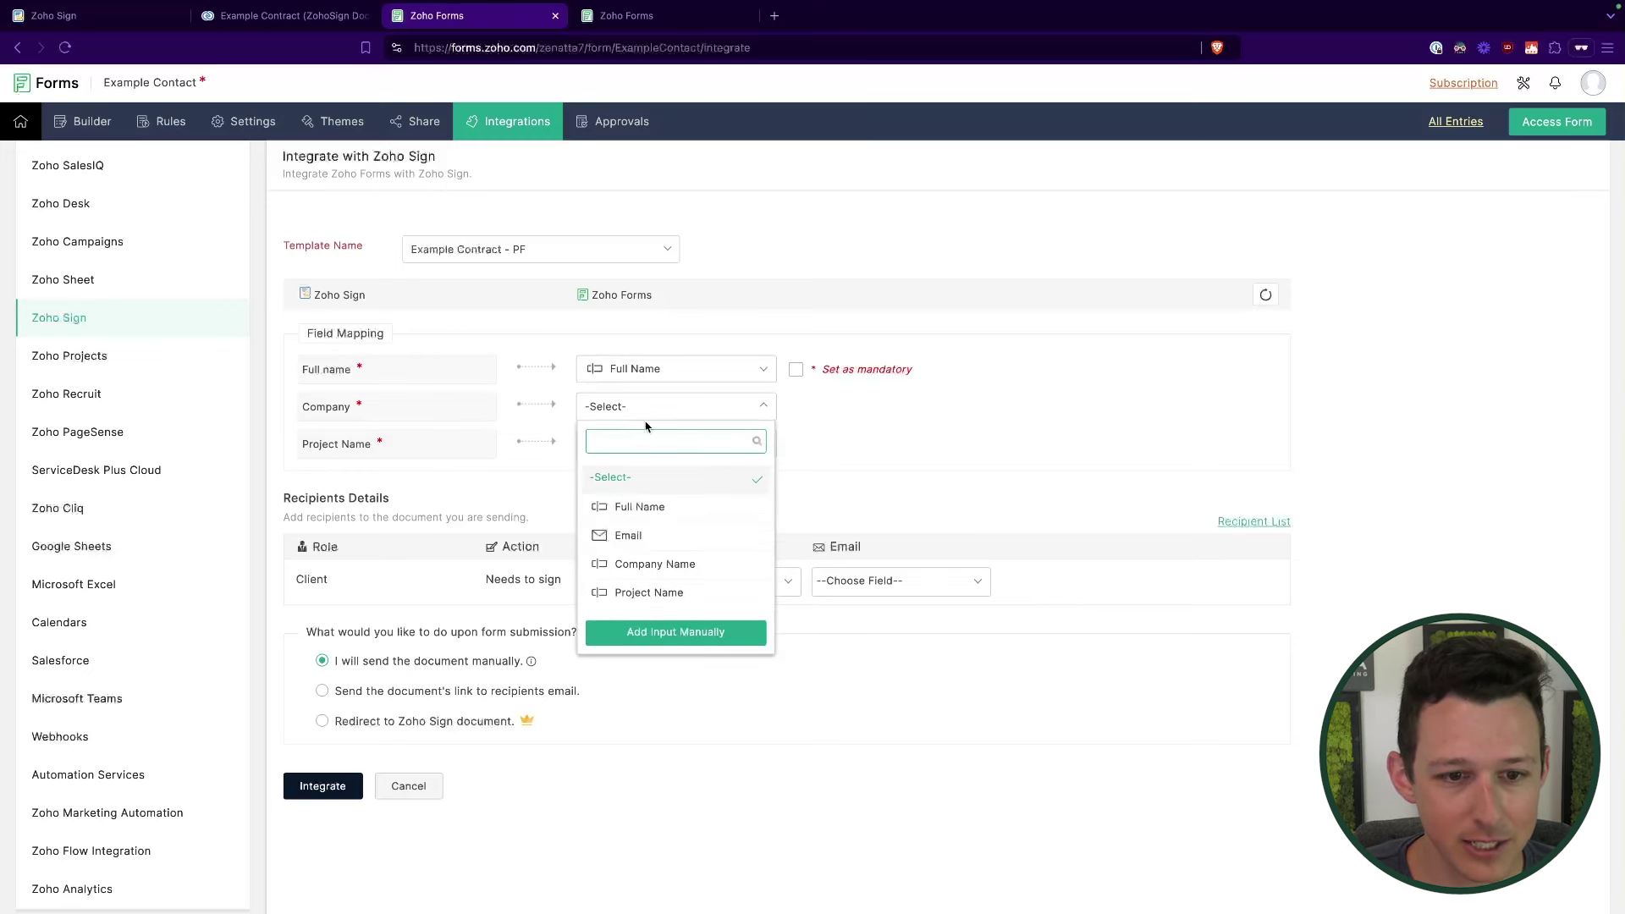
pyautogui.click(647, 564)
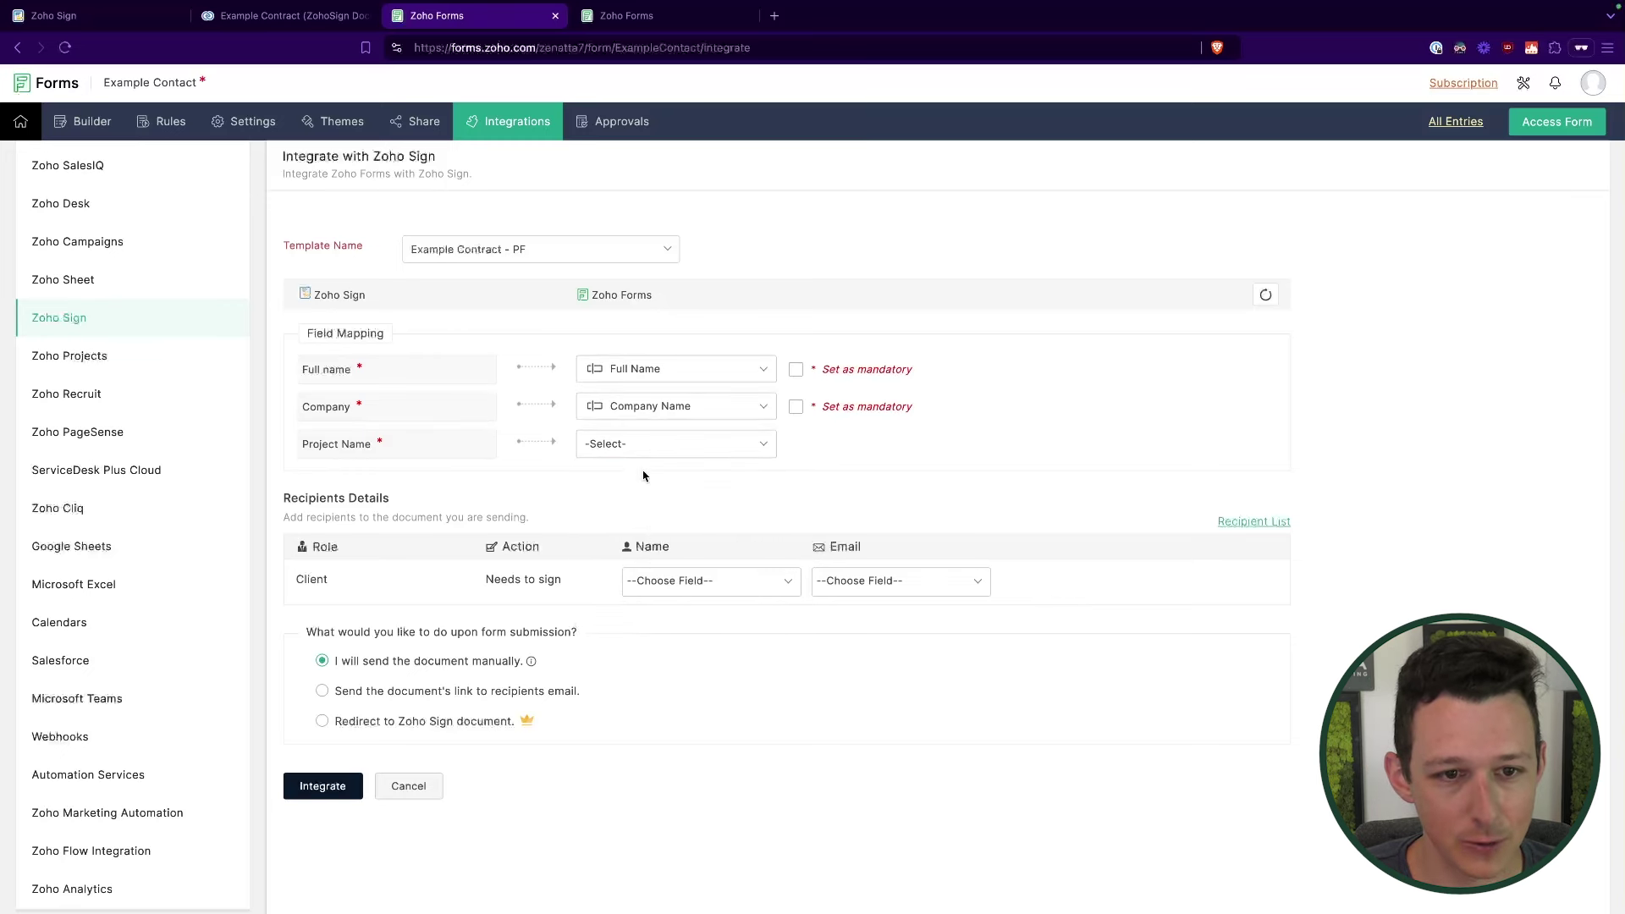
pyautogui.click(661, 448)
pyautogui.click(662, 630)
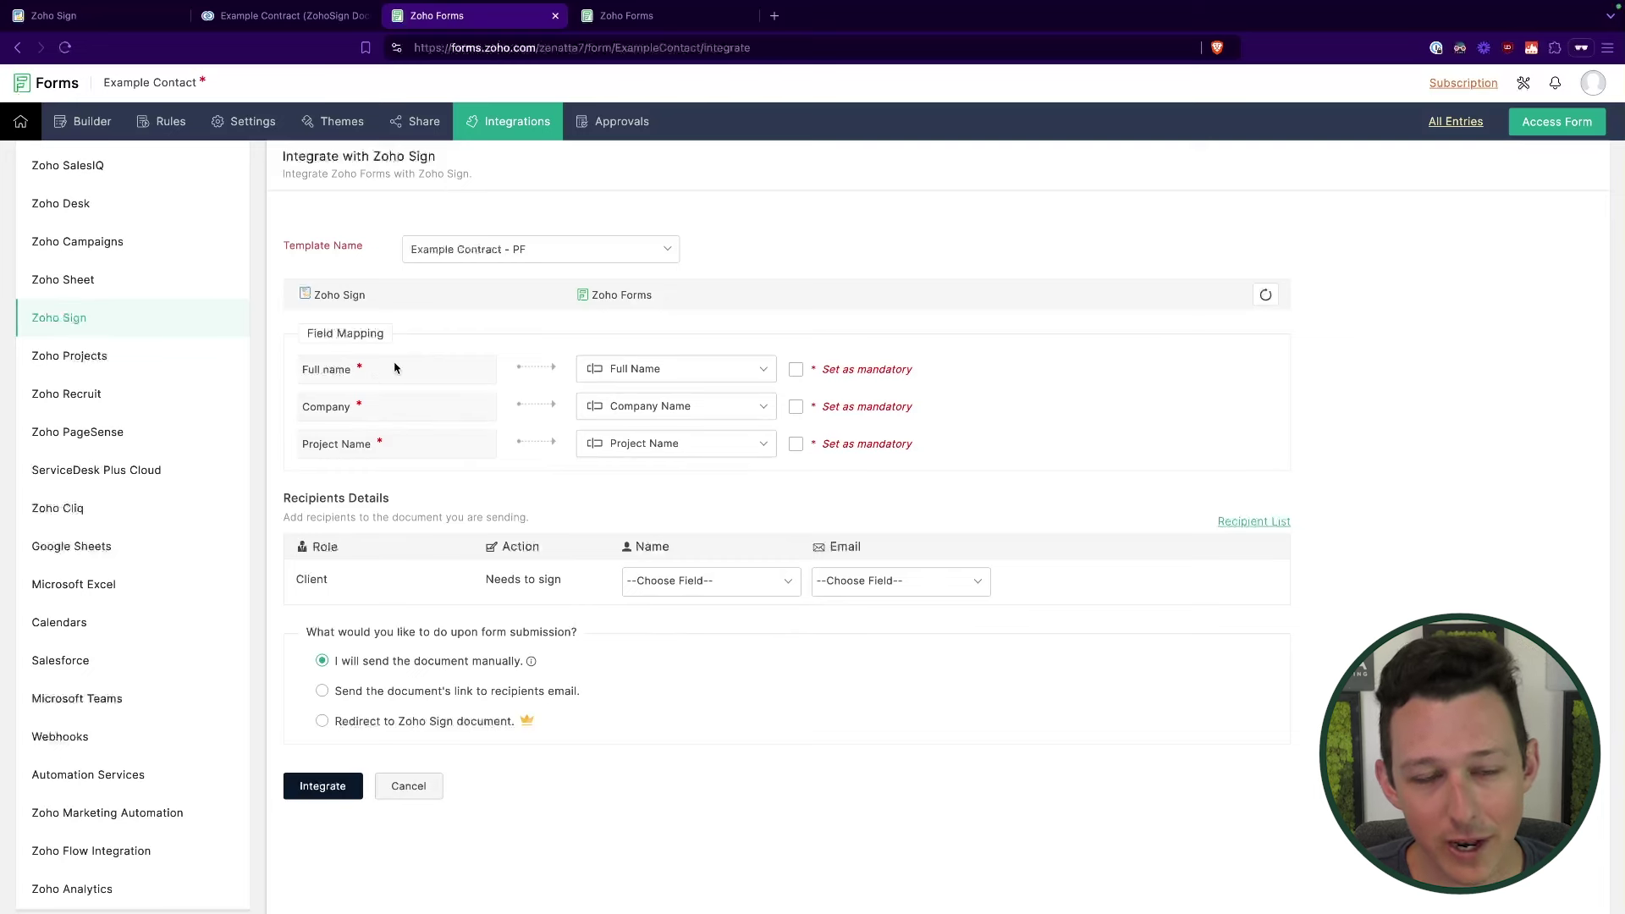
pyautogui.click(796, 371)
pyautogui.click(797, 408)
pyautogui.click(797, 444)
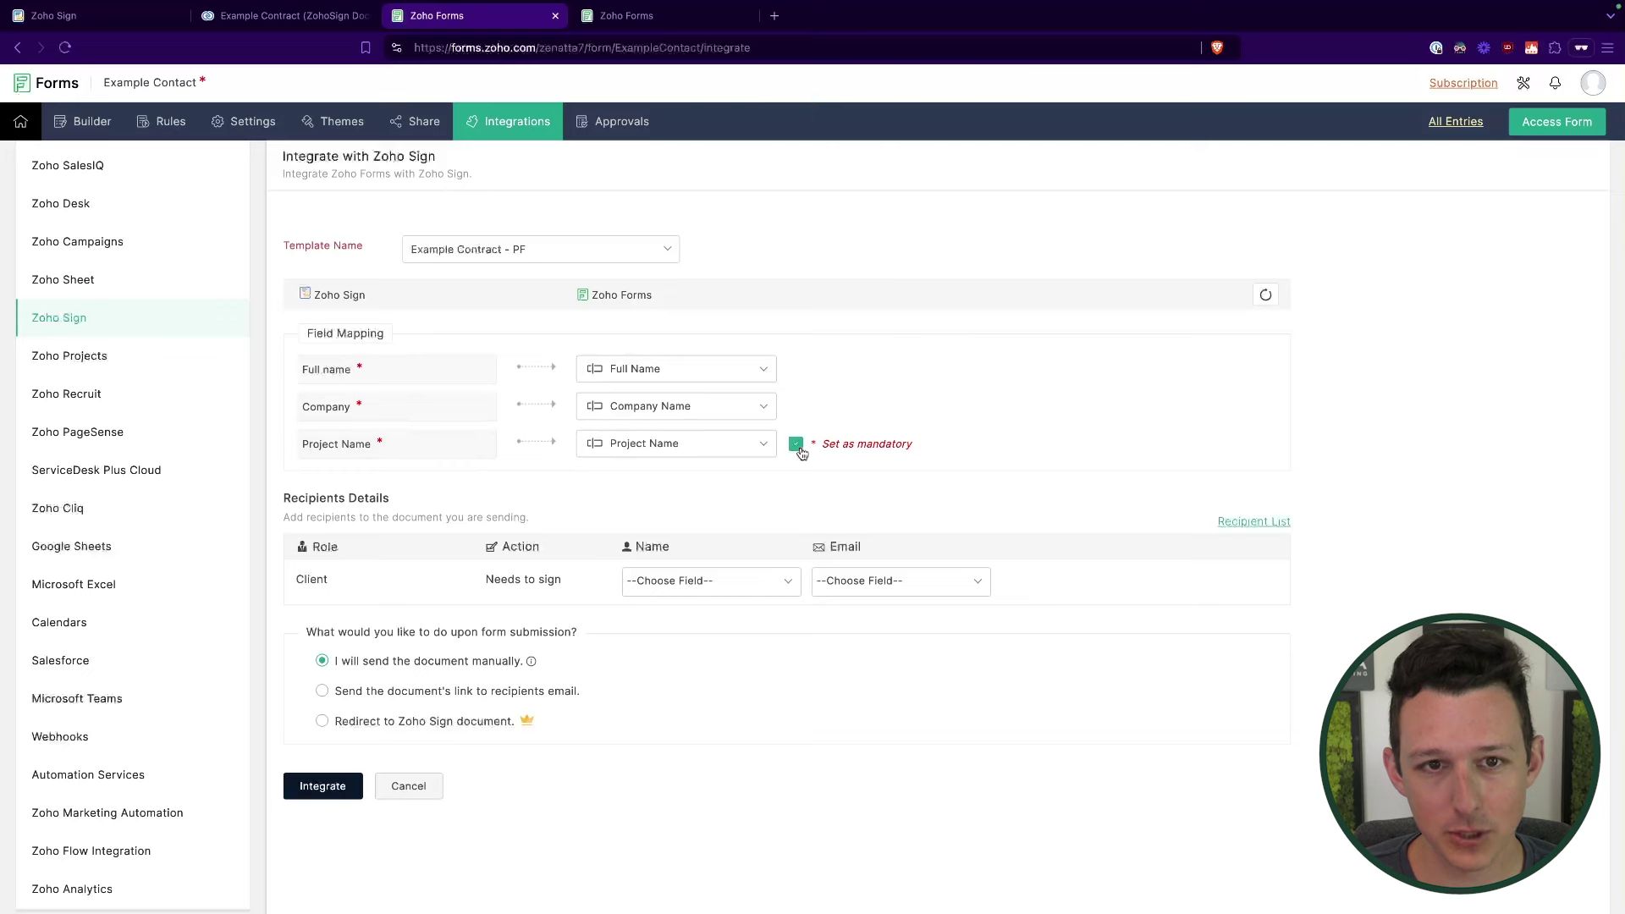
pyautogui.moveTo(285, 518); pyautogui.dragTo(465, 561)
pyautogui.click(448, 562)
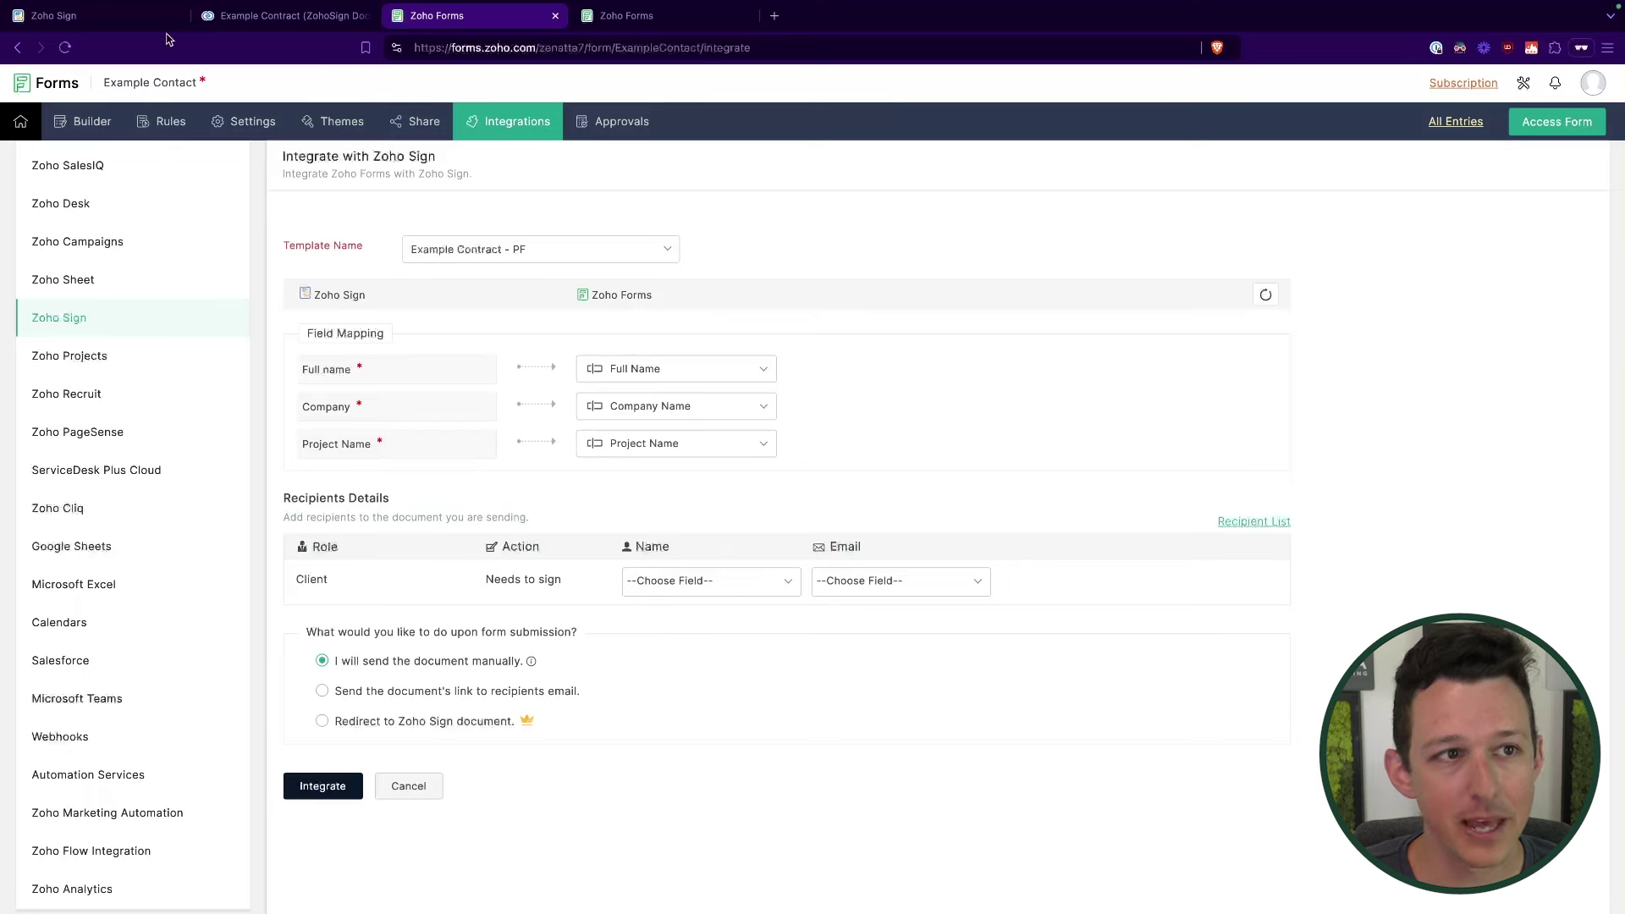
# Step: Check the Example Contract - PF template's fields in Zoho Sign's template list
pyautogui.click(139, 23)
pyautogui.click(23, 204)
pyautogui.click(30, 243)
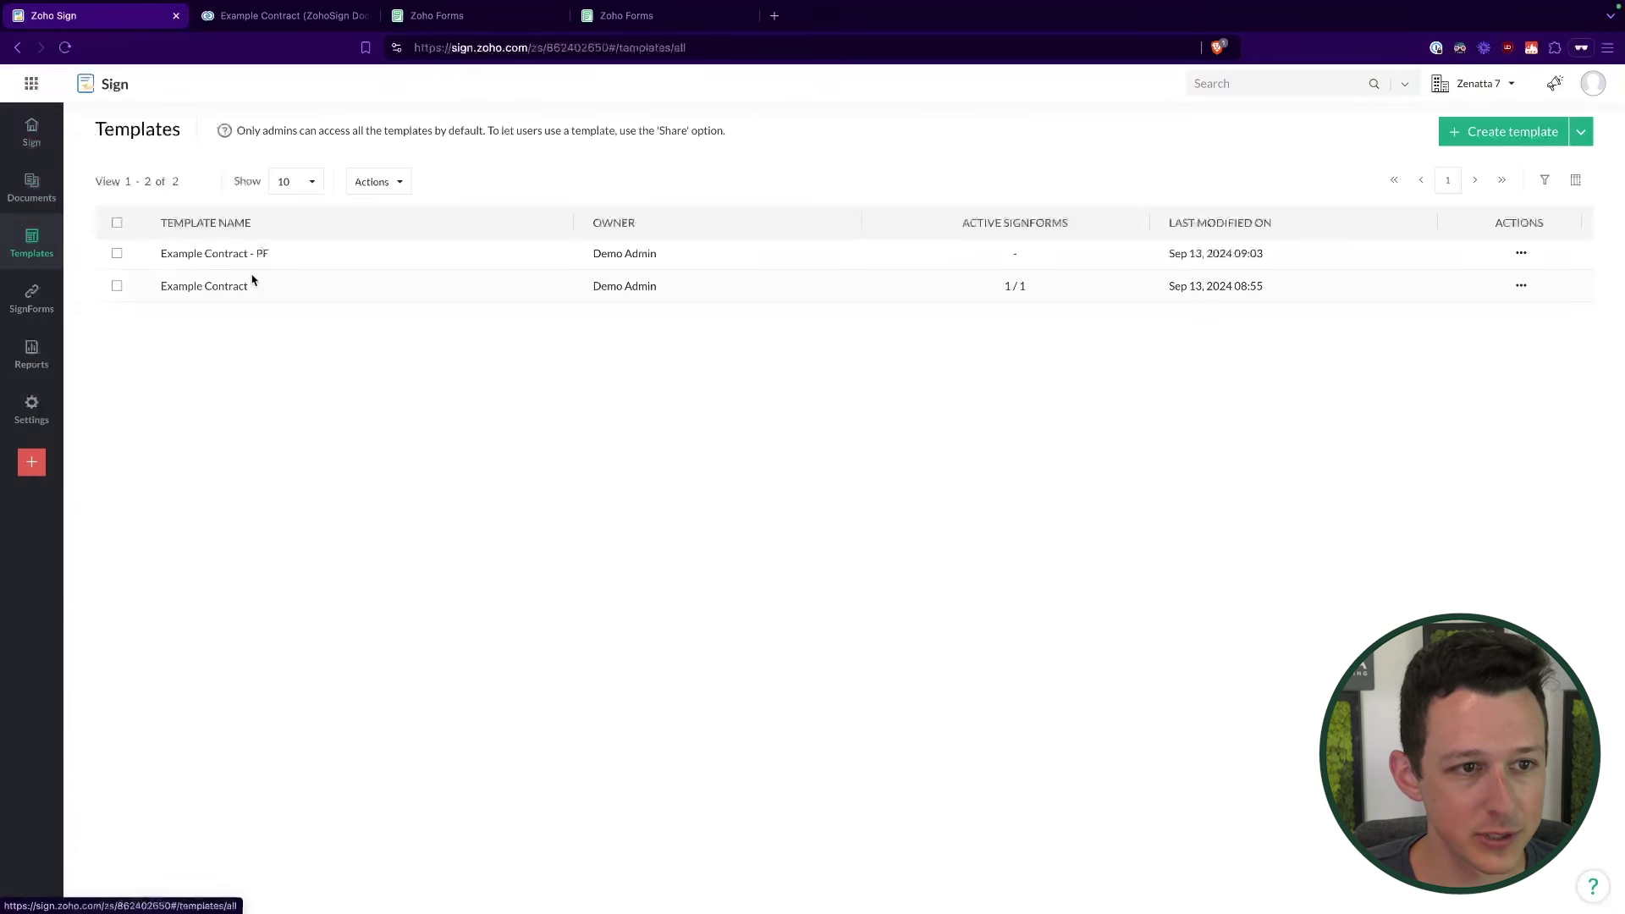
pyautogui.click(225, 255)
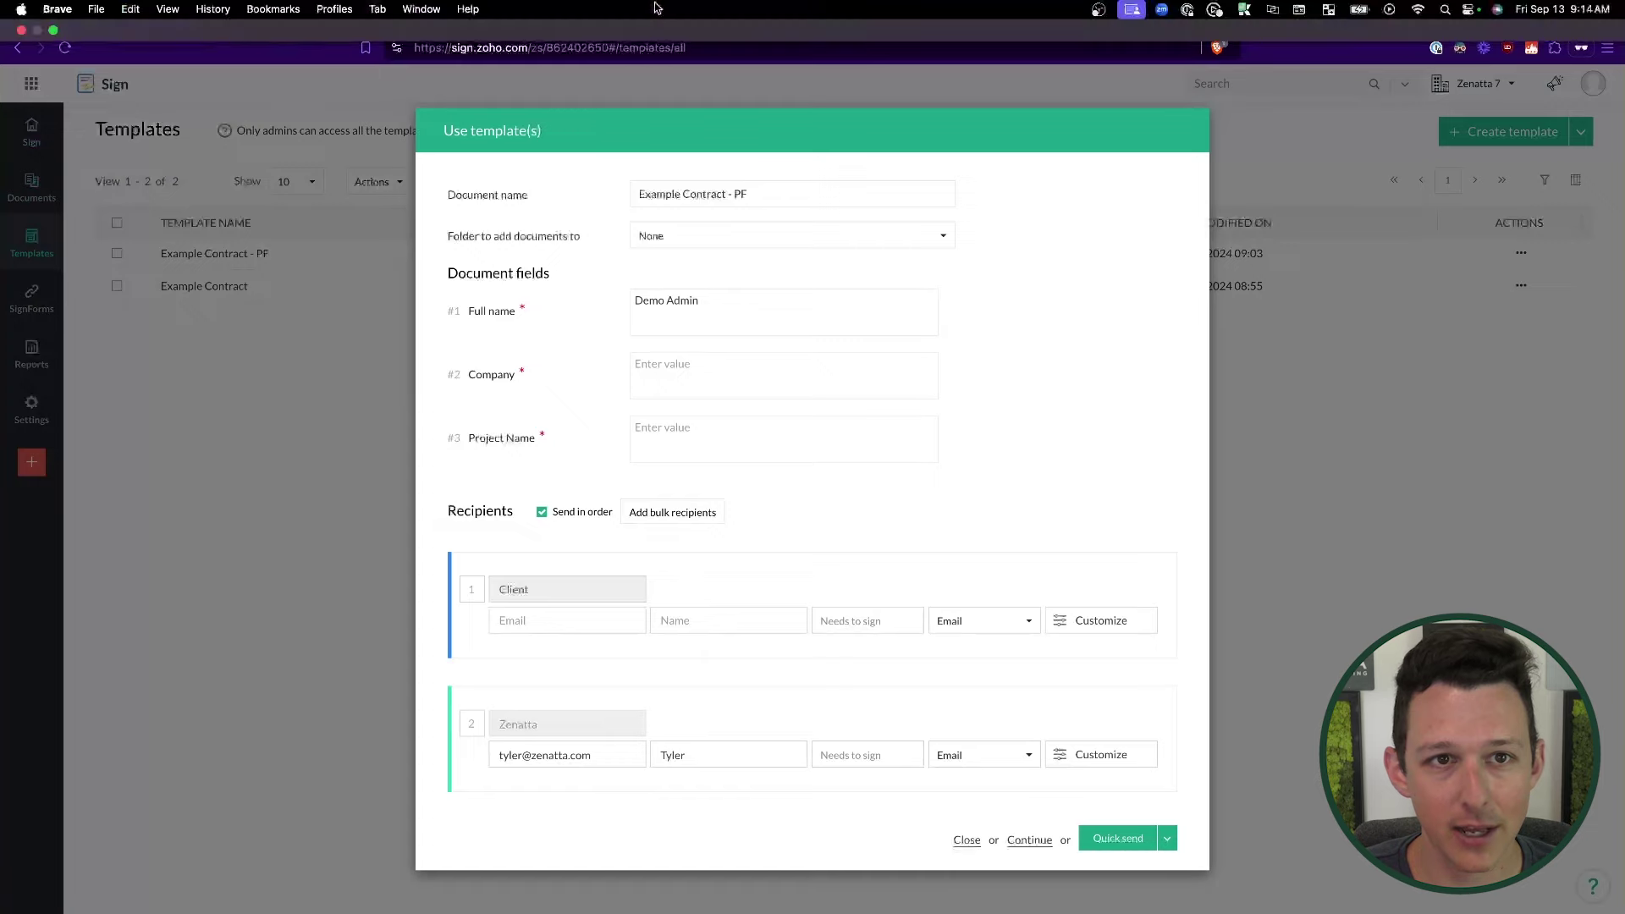
pyautogui.click(508, 17)
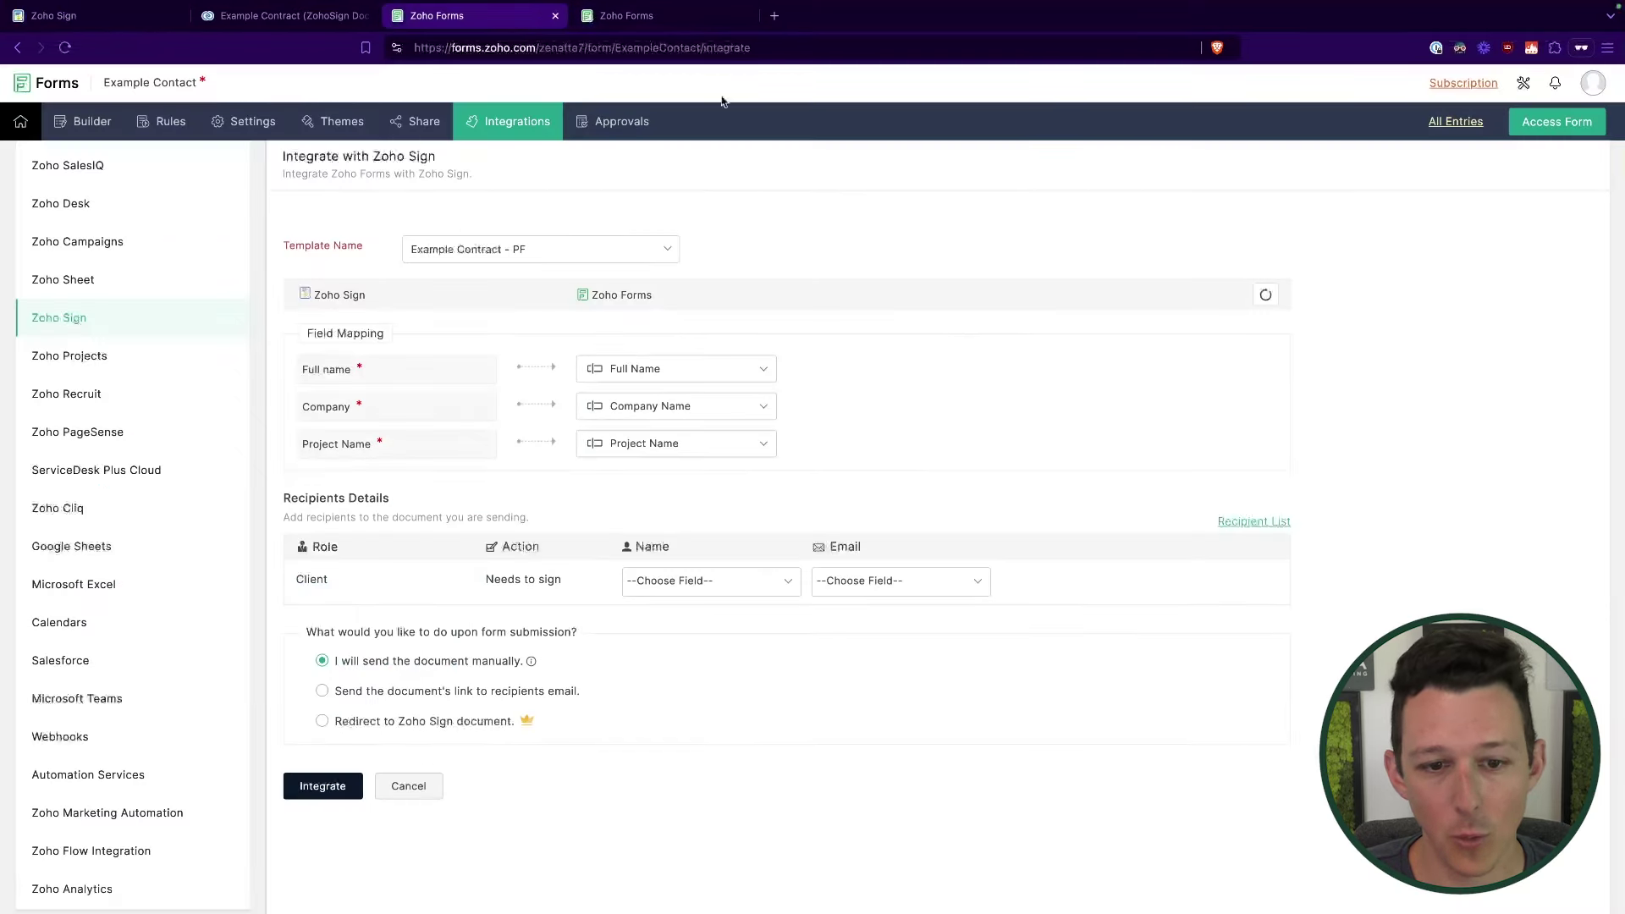
# Step: Map the Client signer's name to Full Name and e-mail to Email, making Email mandatory
pyautogui.click(675, 584)
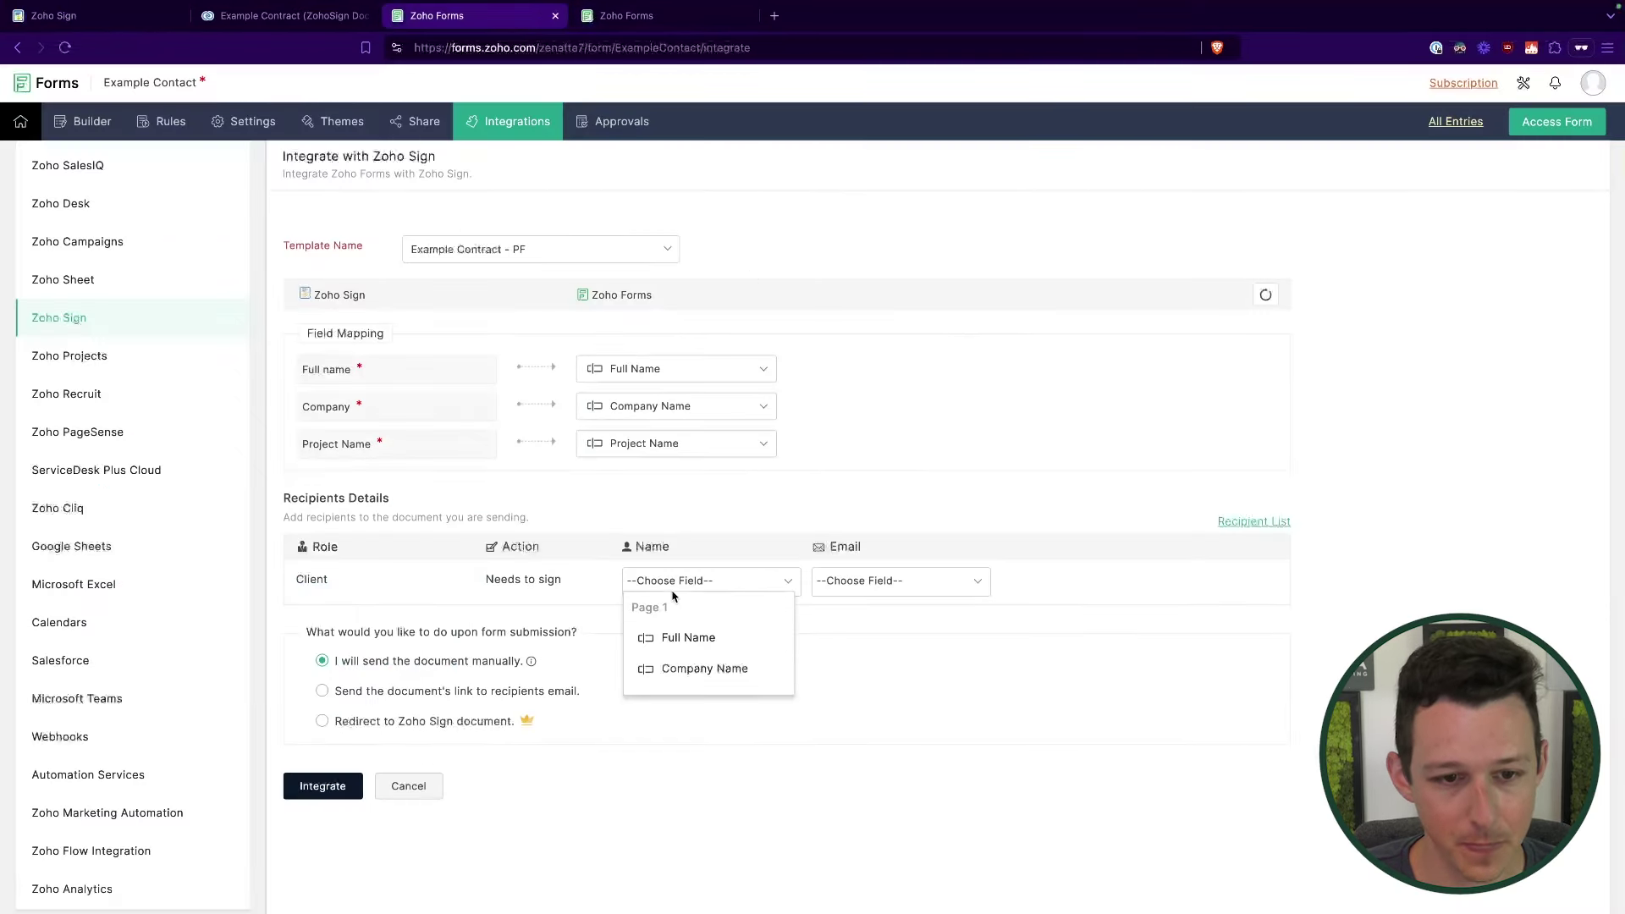
pyautogui.click(689, 641)
pyautogui.click(871, 582)
pyautogui.click(864, 640)
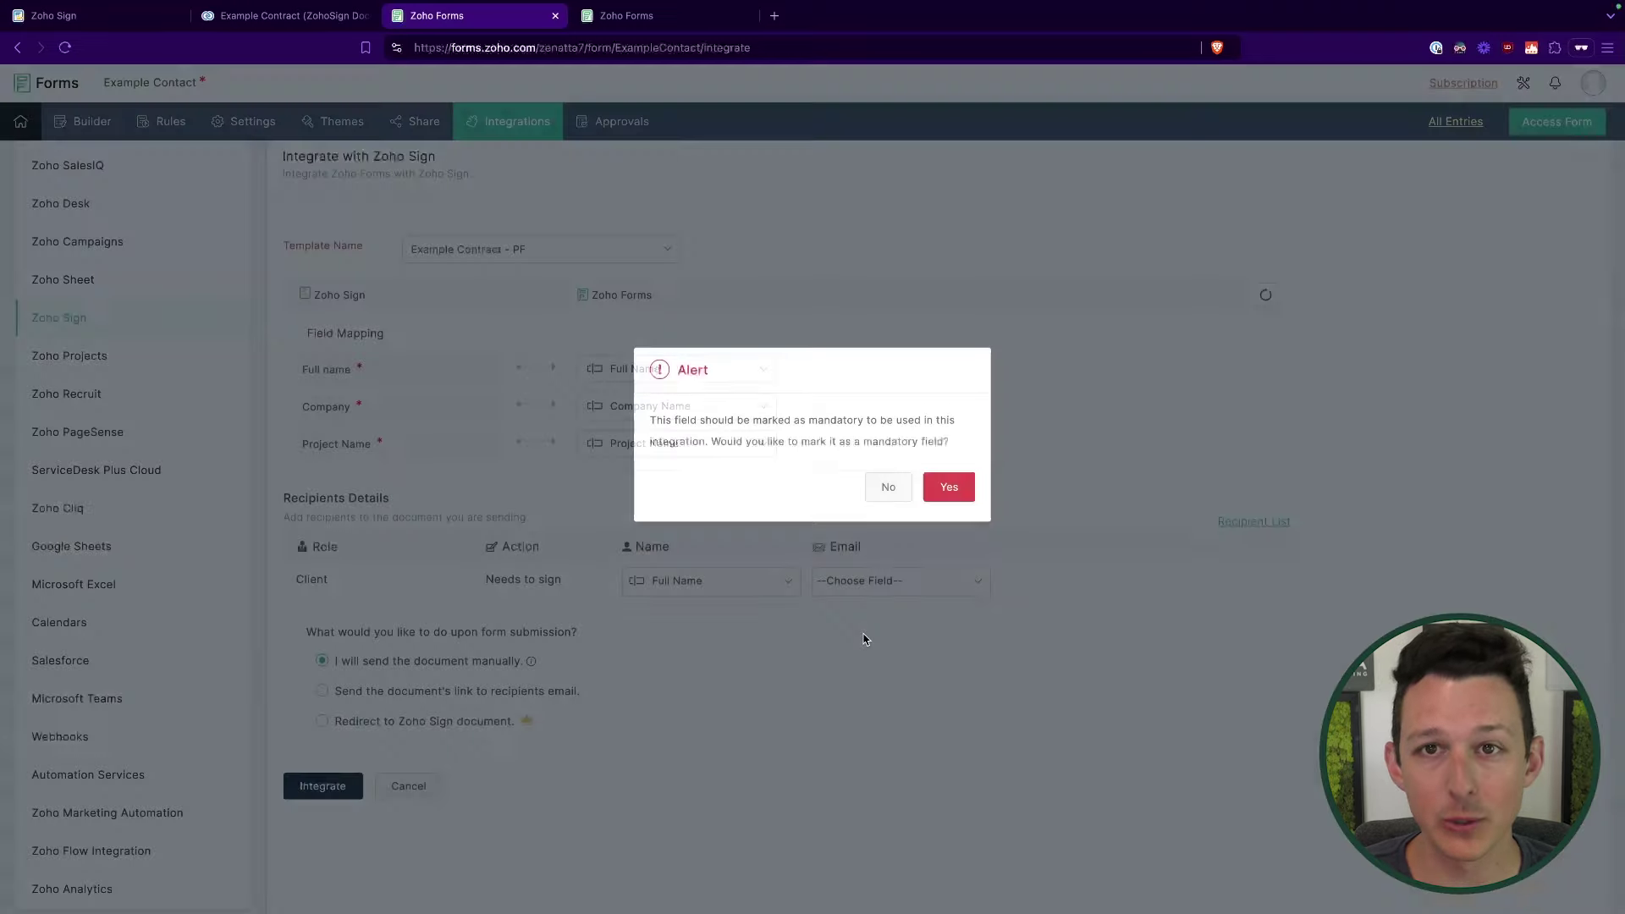
pyautogui.click(949, 488)
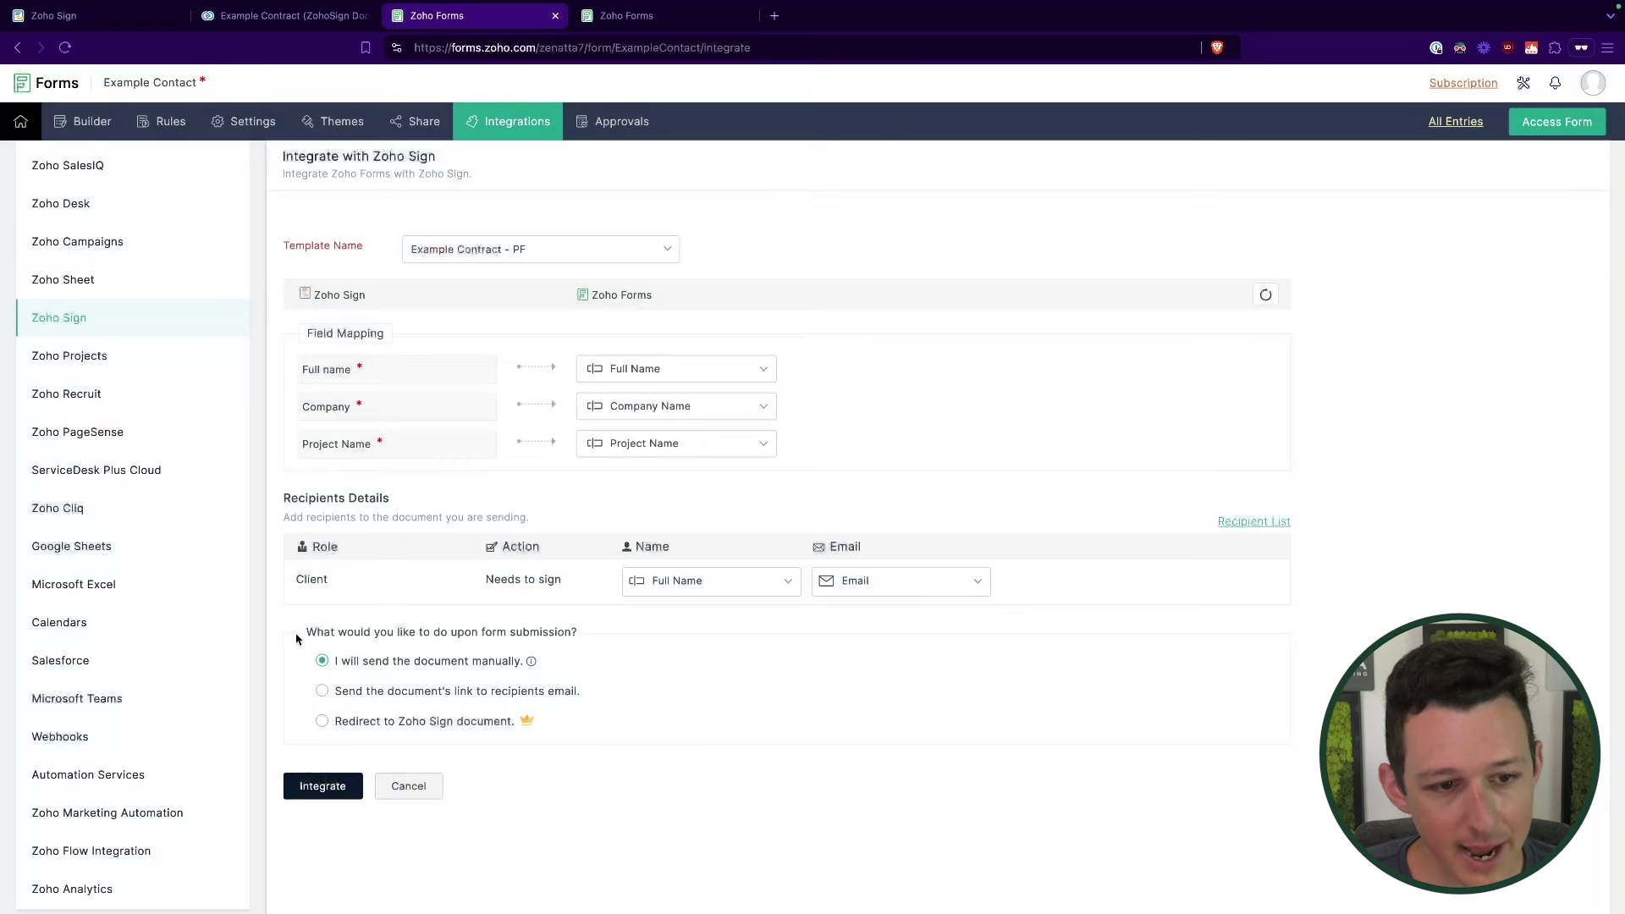
pyautogui.moveTo(306, 635); pyautogui.dragTo(581, 639)
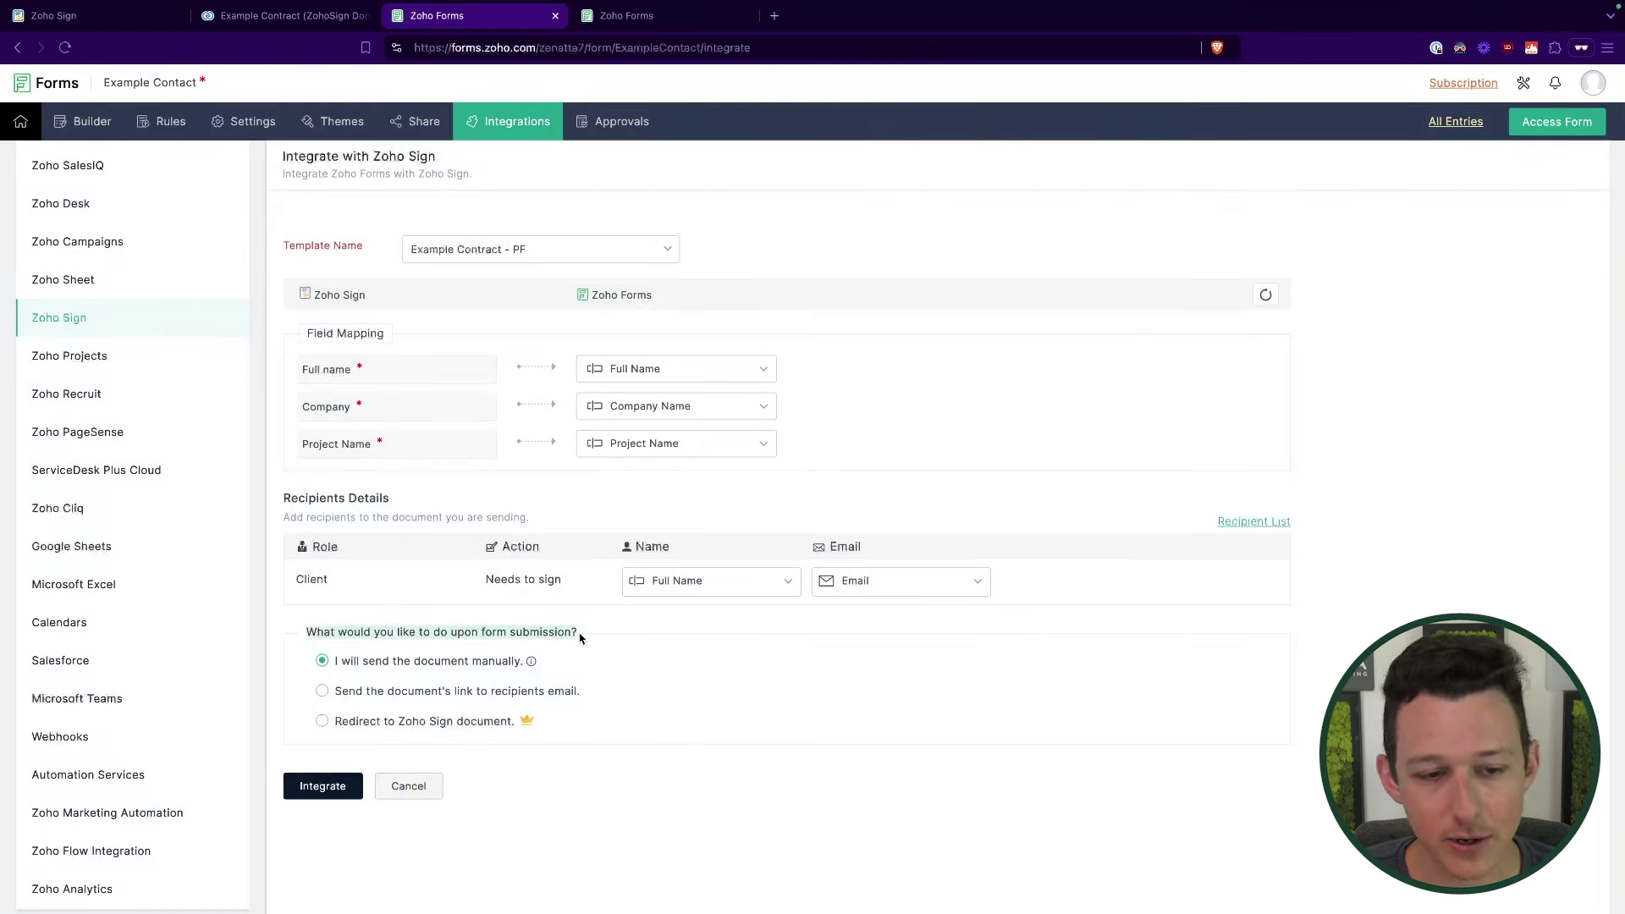
pyautogui.click(581, 639)
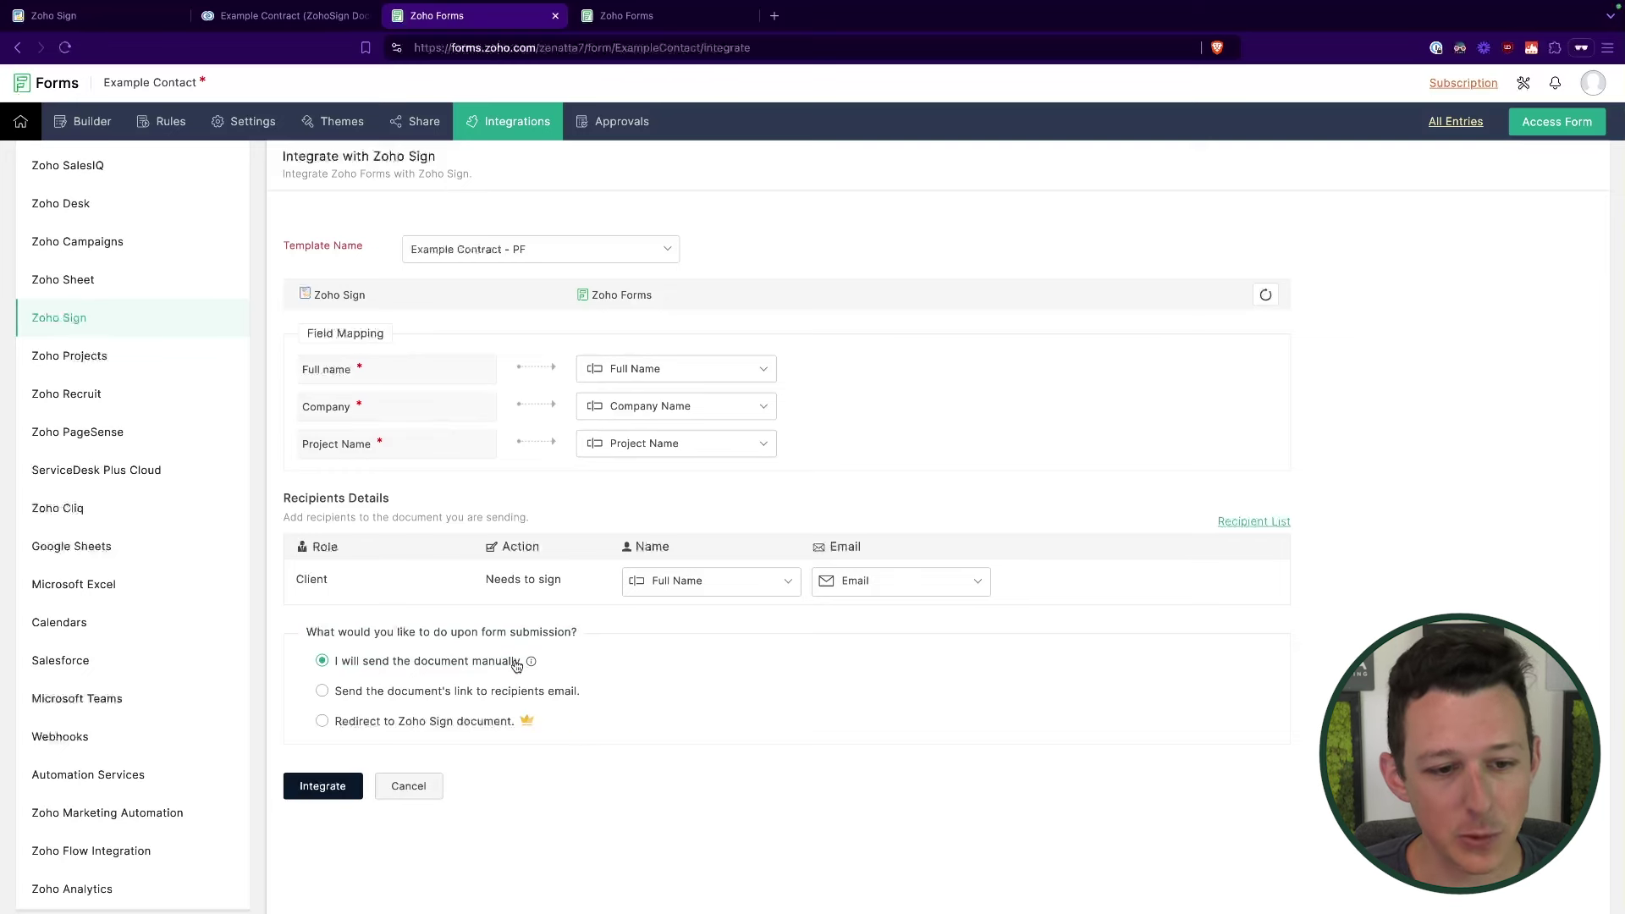
# Step: Email the document link on submission, save the integration, and open the live form
pyautogui.moveTo(530, 662)
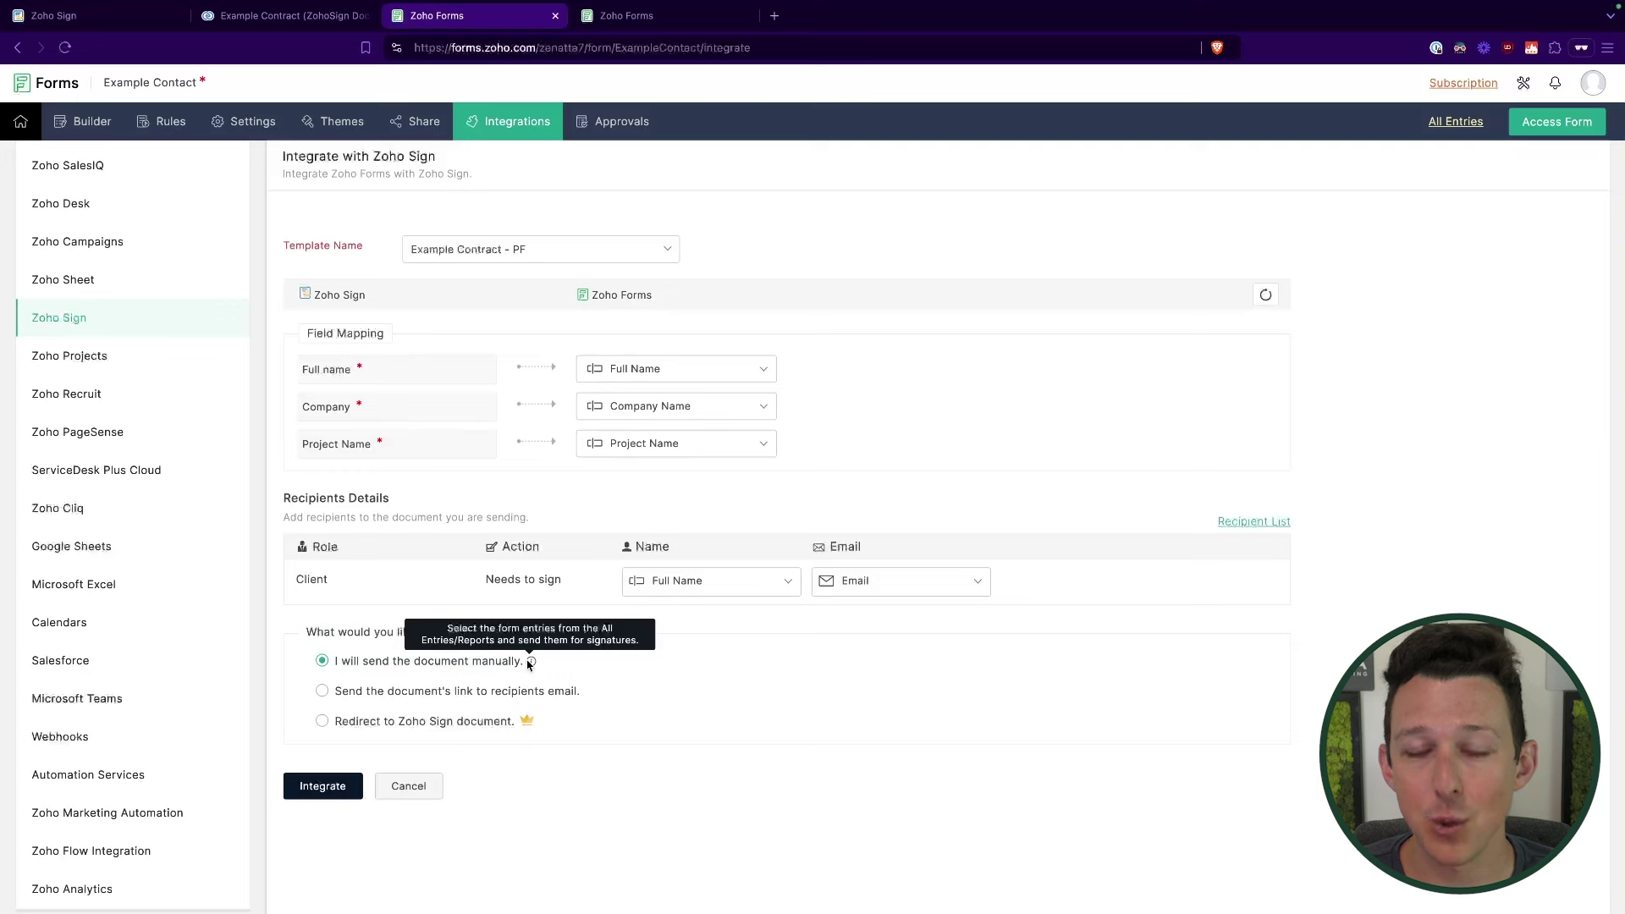
pyautogui.click(321, 694)
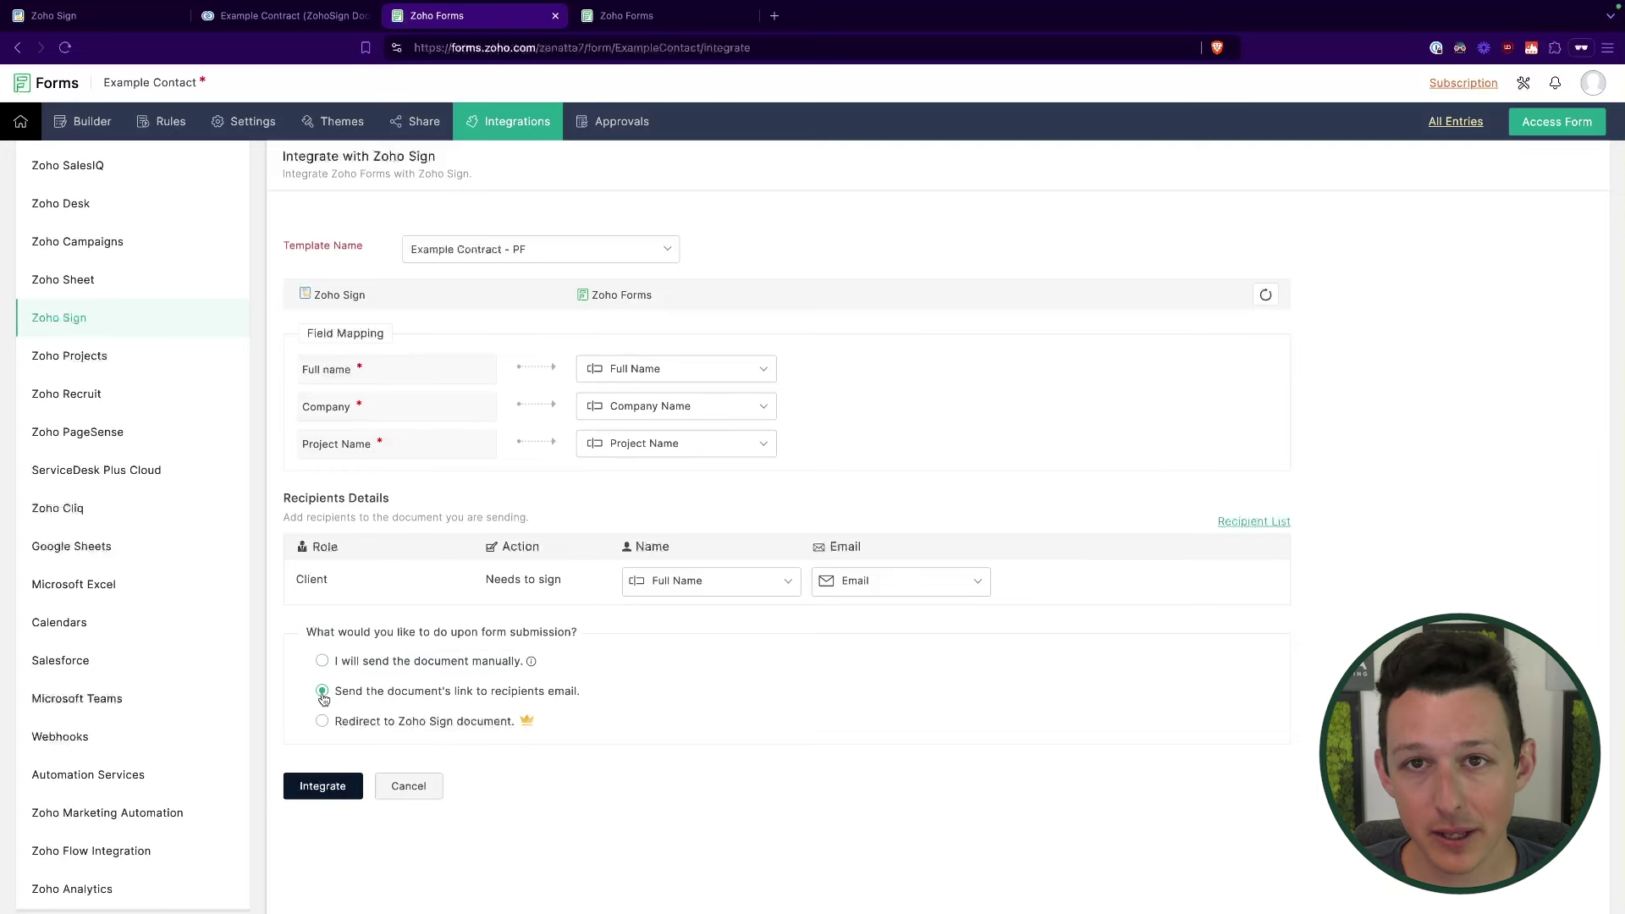
pyautogui.click(322, 722)
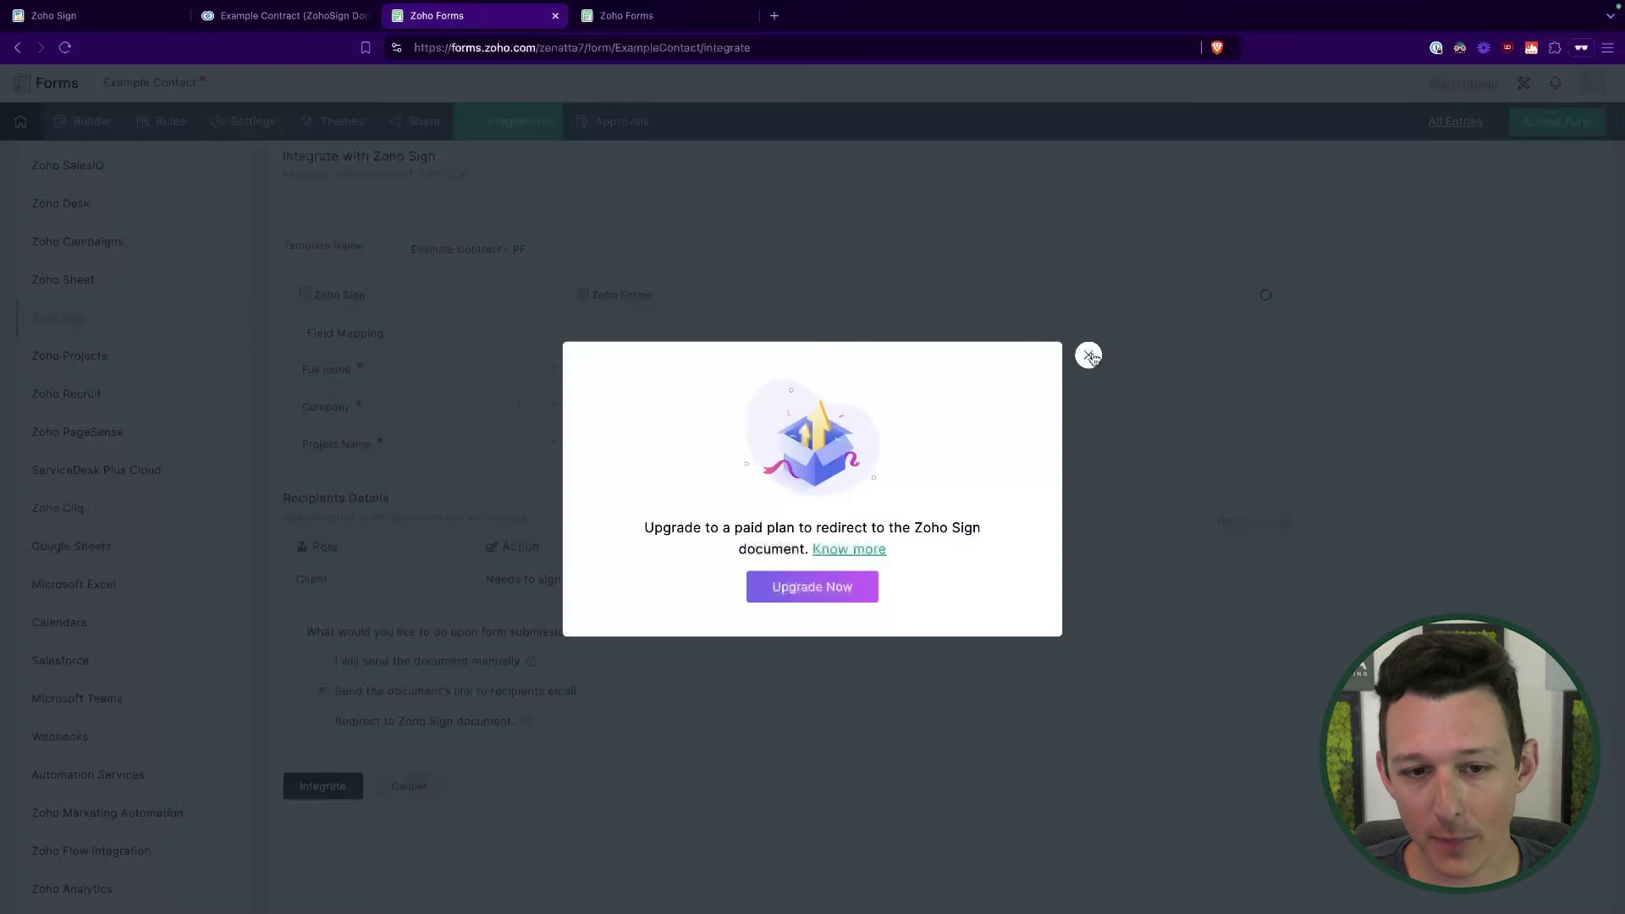
pyautogui.click(1089, 358)
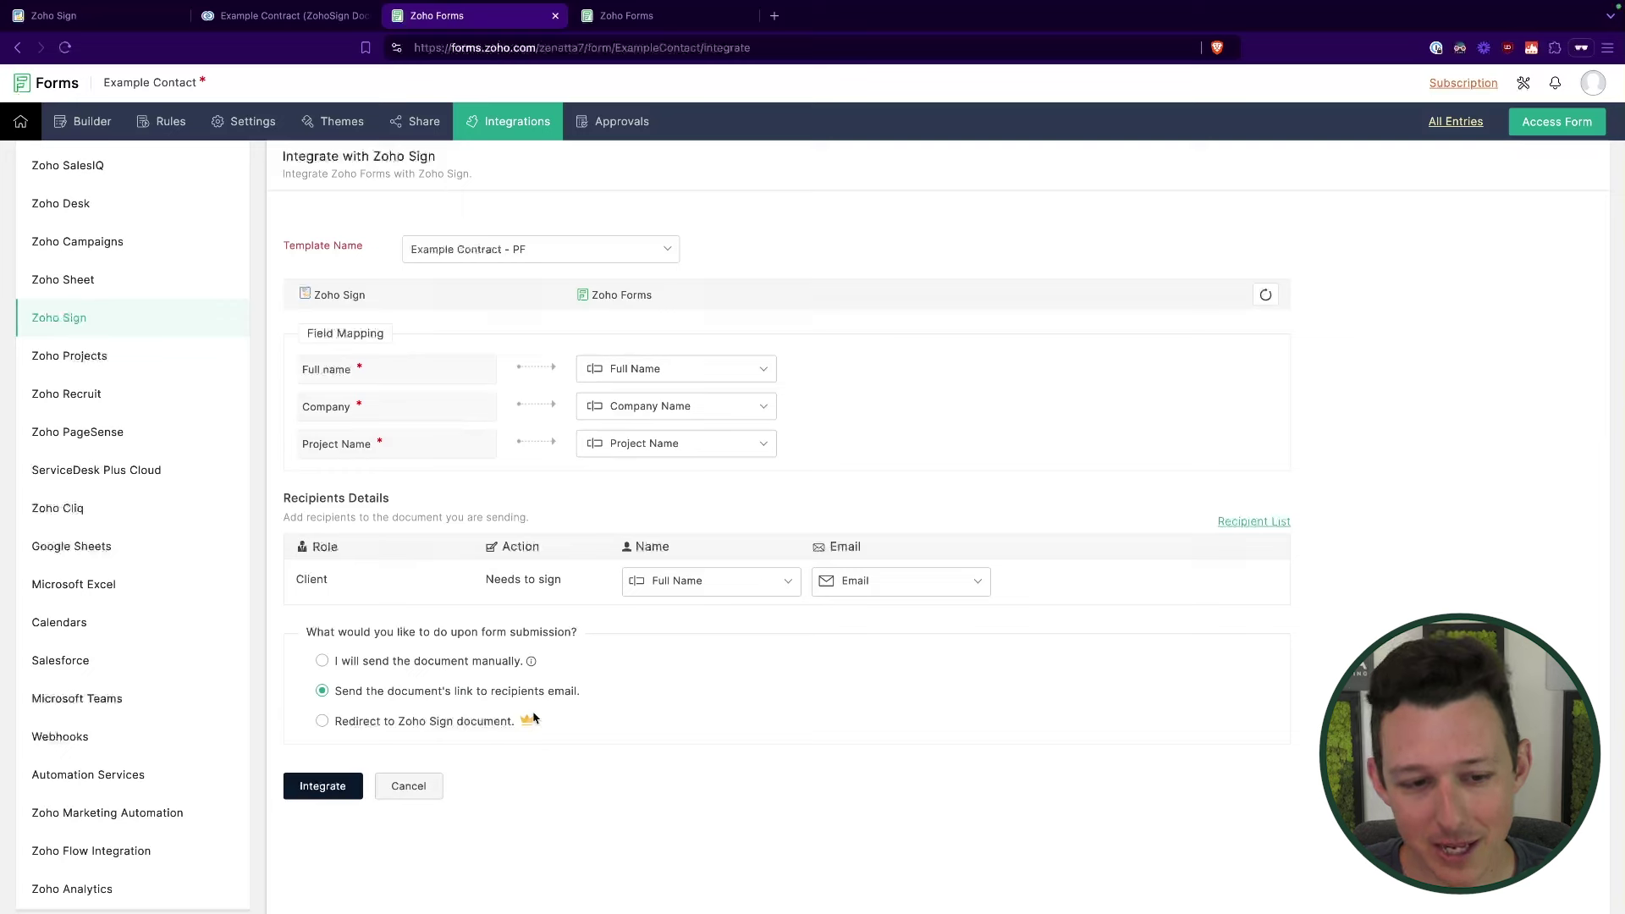
pyautogui.click(315, 785)
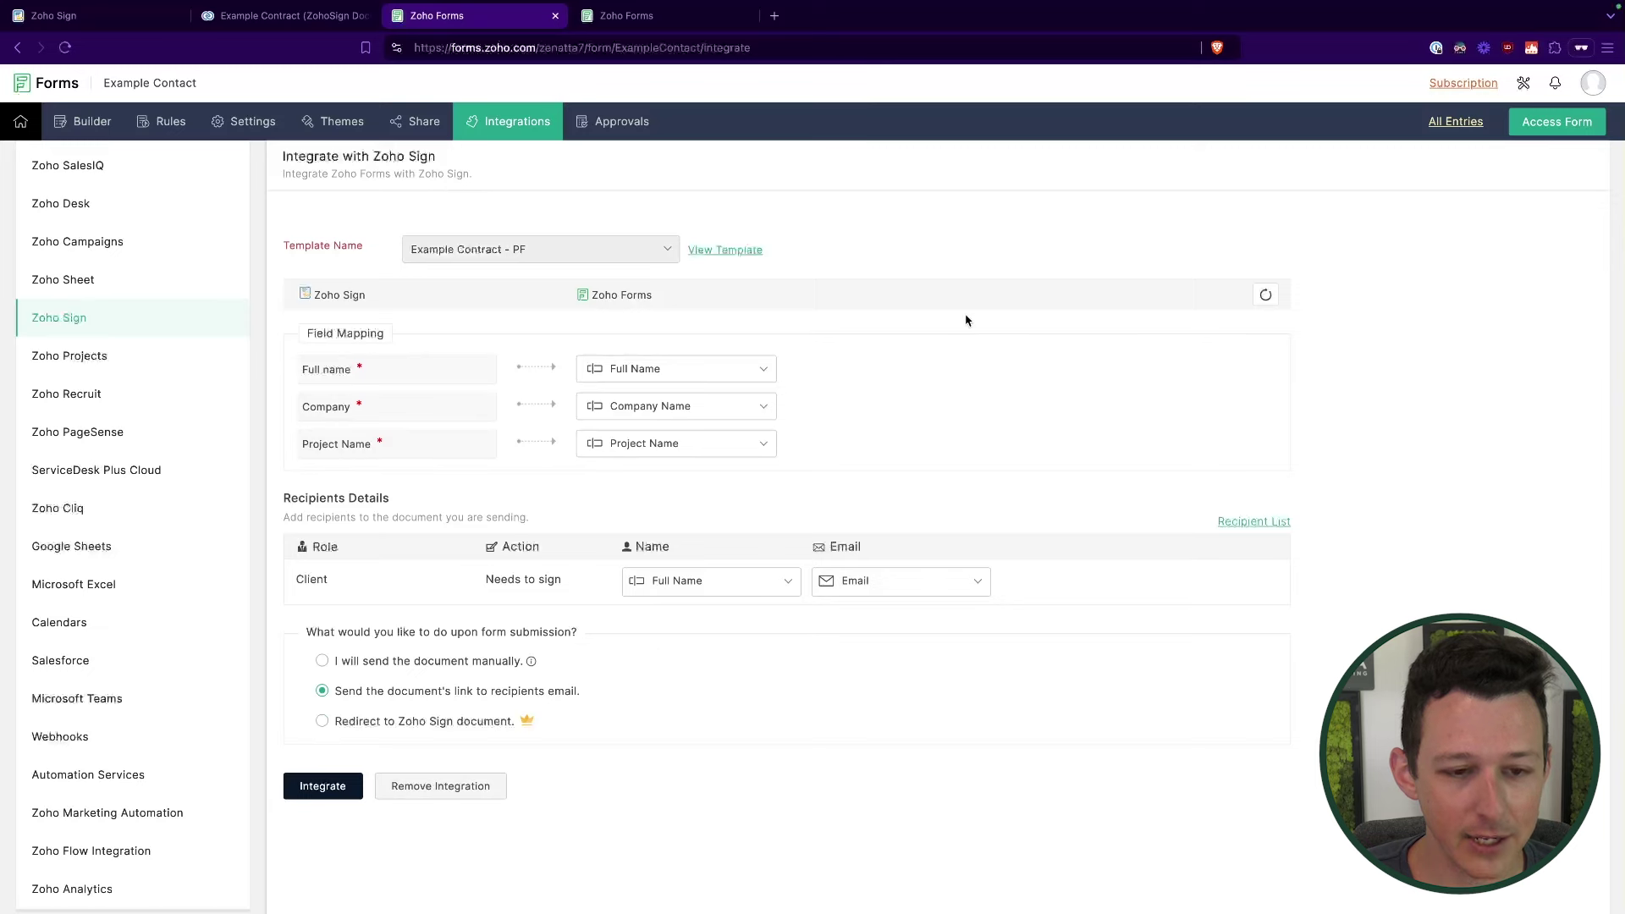
pyautogui.click(1538, 121)
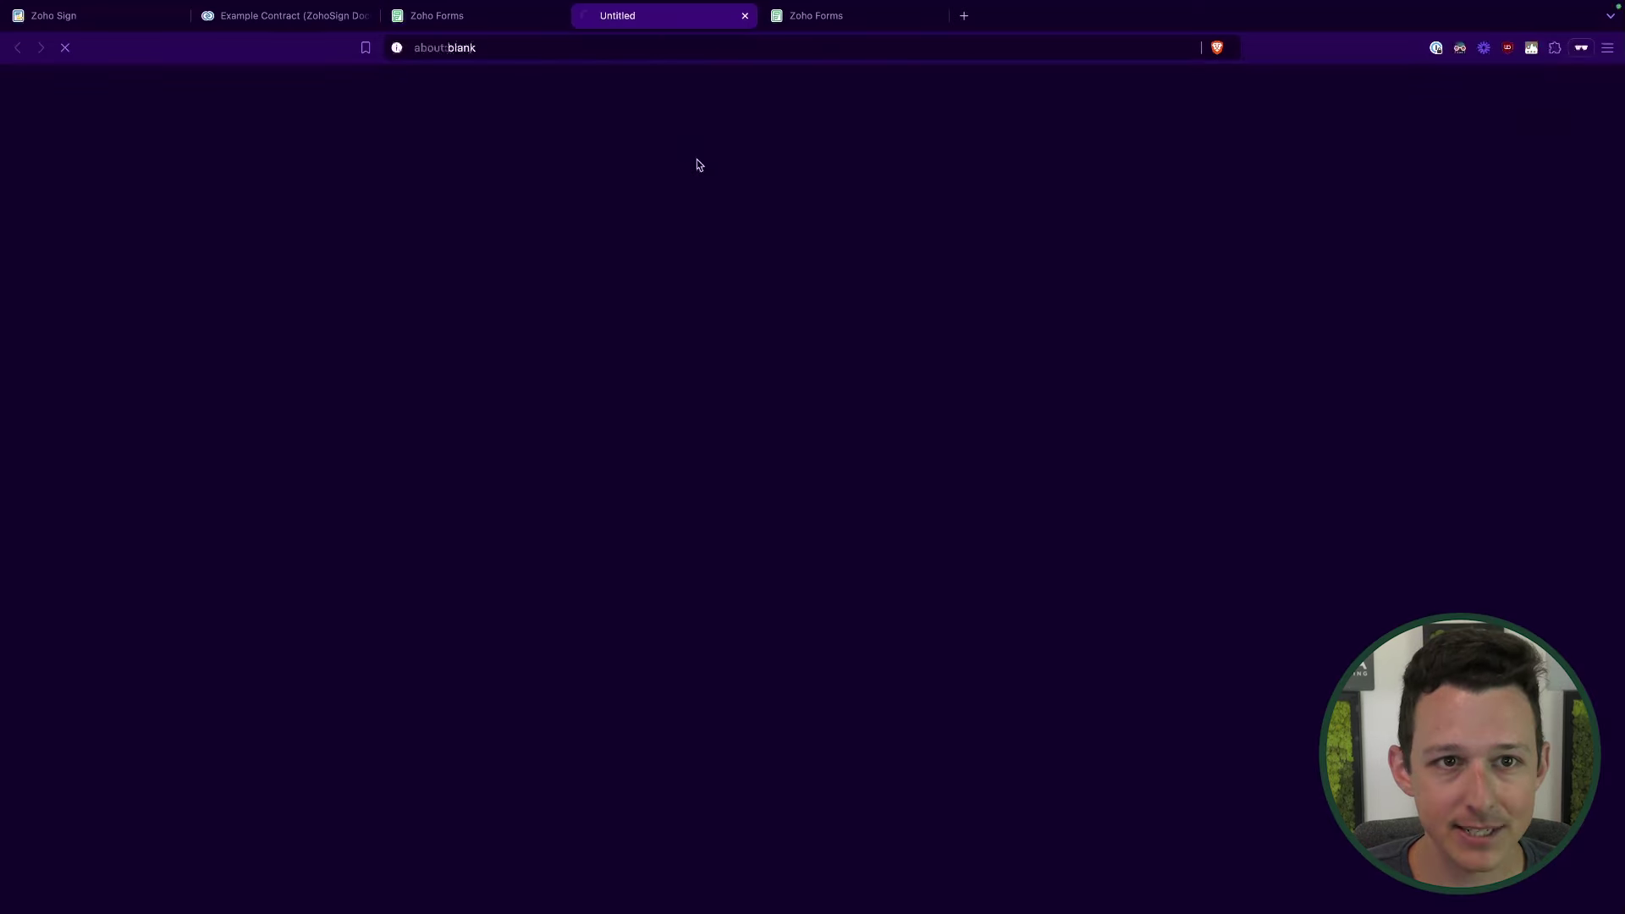
# Step: Enter the contact's full name and the client's e-mail in the Example Contact form
pyautogui.click(720, 235)
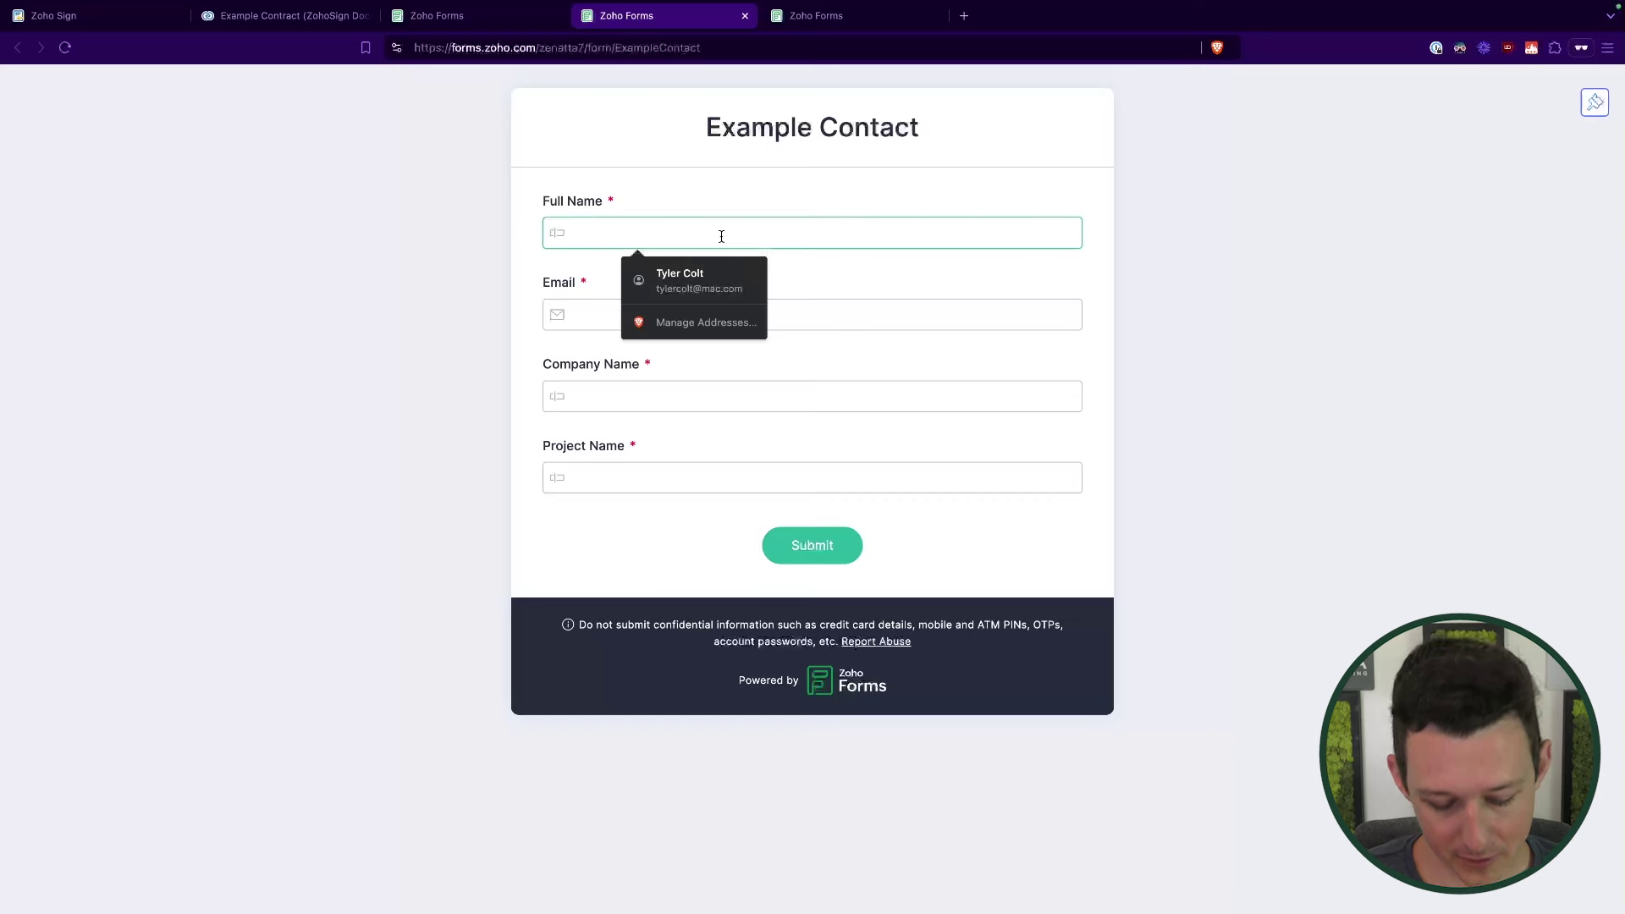
pyautogui.write('Examample Zf')
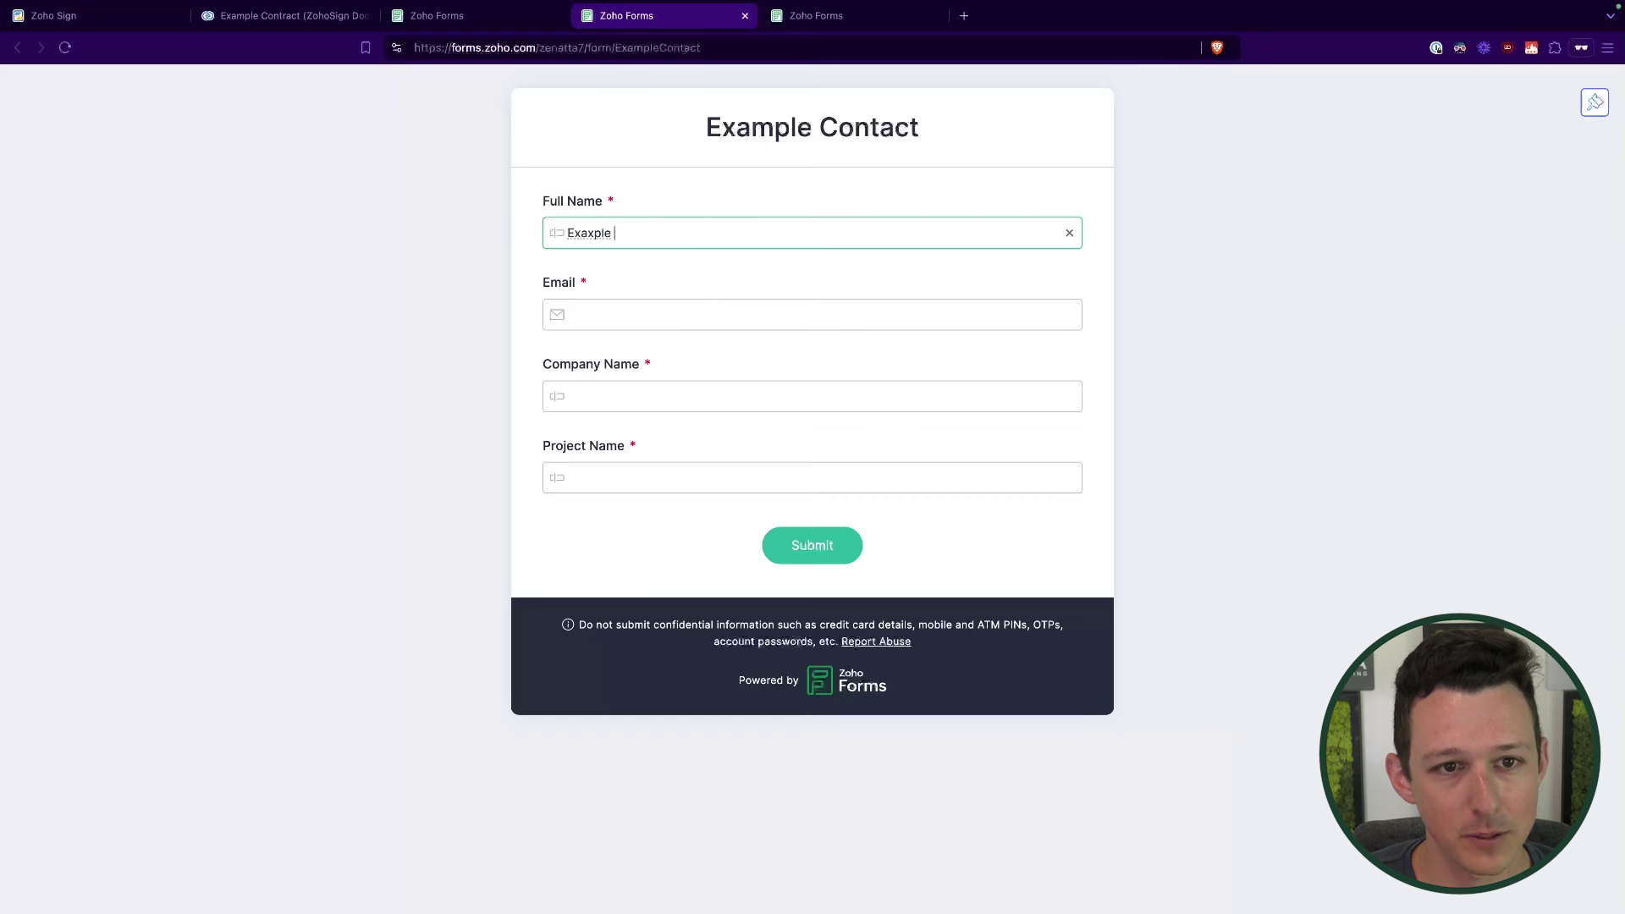
pyautogui.write('Forms')
pyautogui.press('Tab')
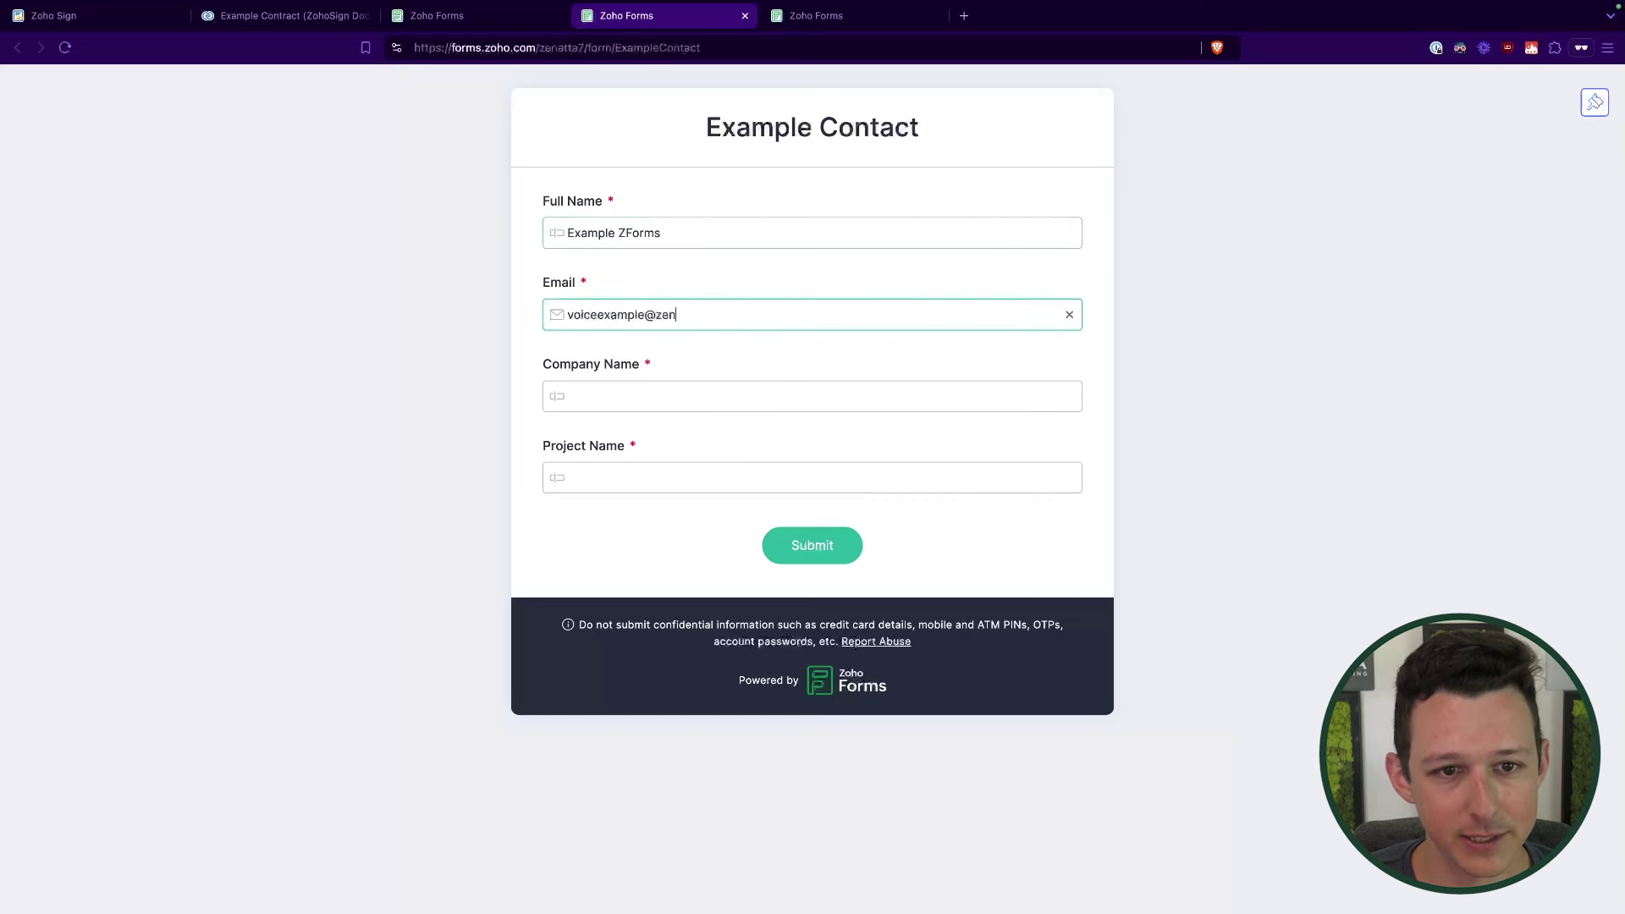
# Step: Add company 'Example ZForms Company' and project 'ZForms Project', submit, and return to Zoho Sign
pyautogui.click(697, 399)
pyautogui.write('Example XF')
pyautogui.press('BackSpace')
pyautogui.press('BackSpace')
pyautogui.write('Z')
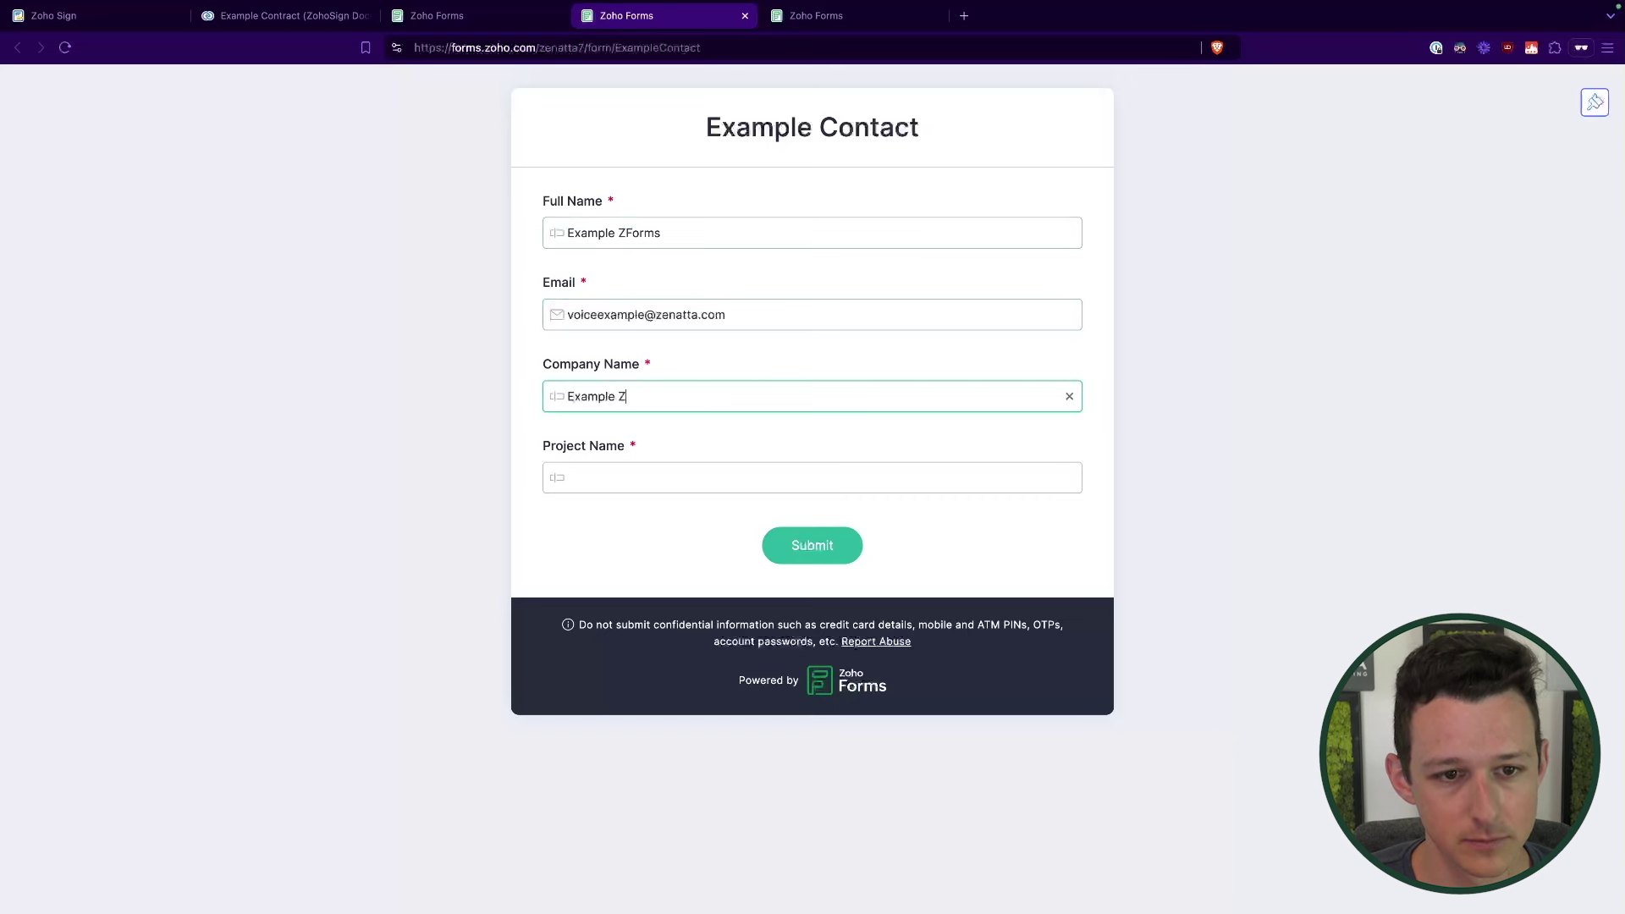
pyautogui.write('Forms CompaZF')
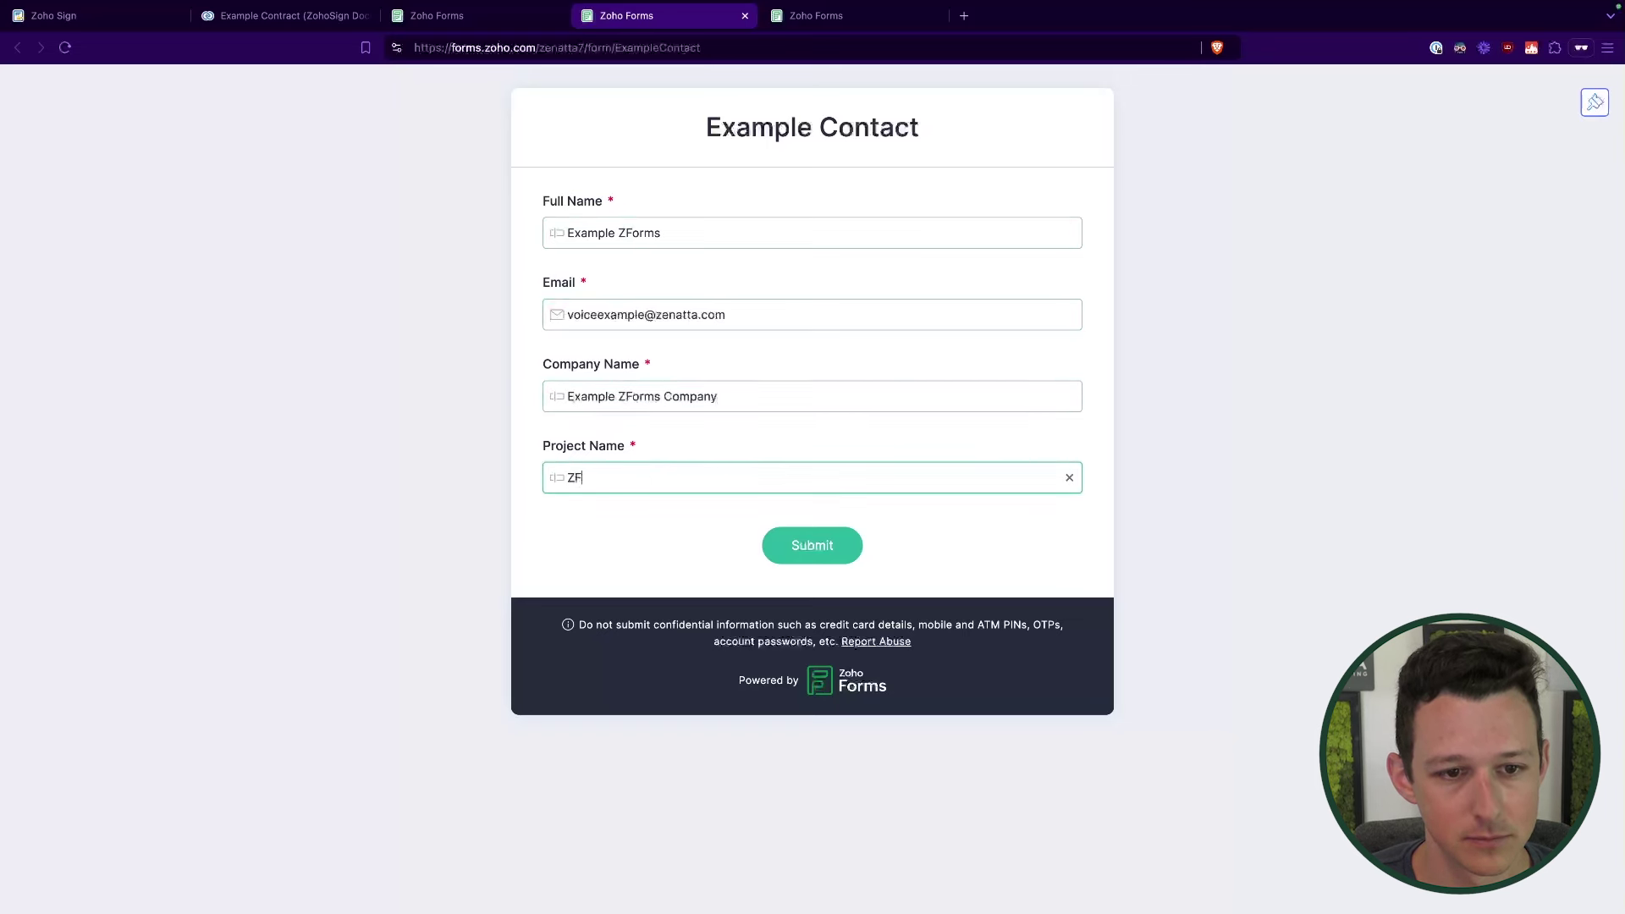
pyautogui.write('orms Project')
pyautogui.click(671, 544)
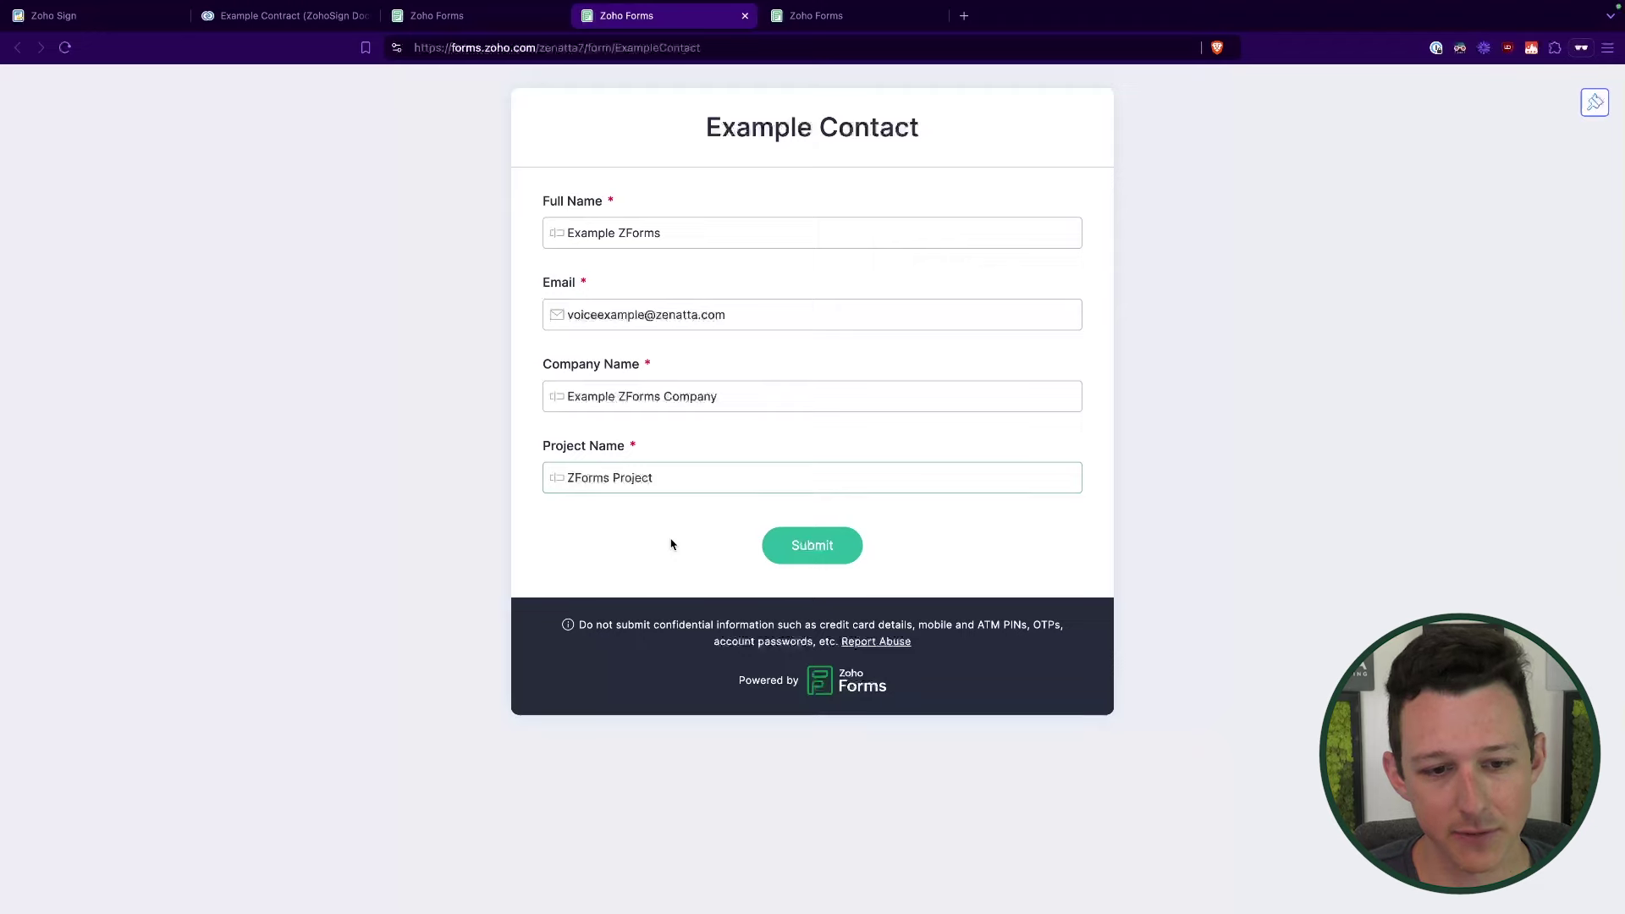
pyautogui.click(825, 555)
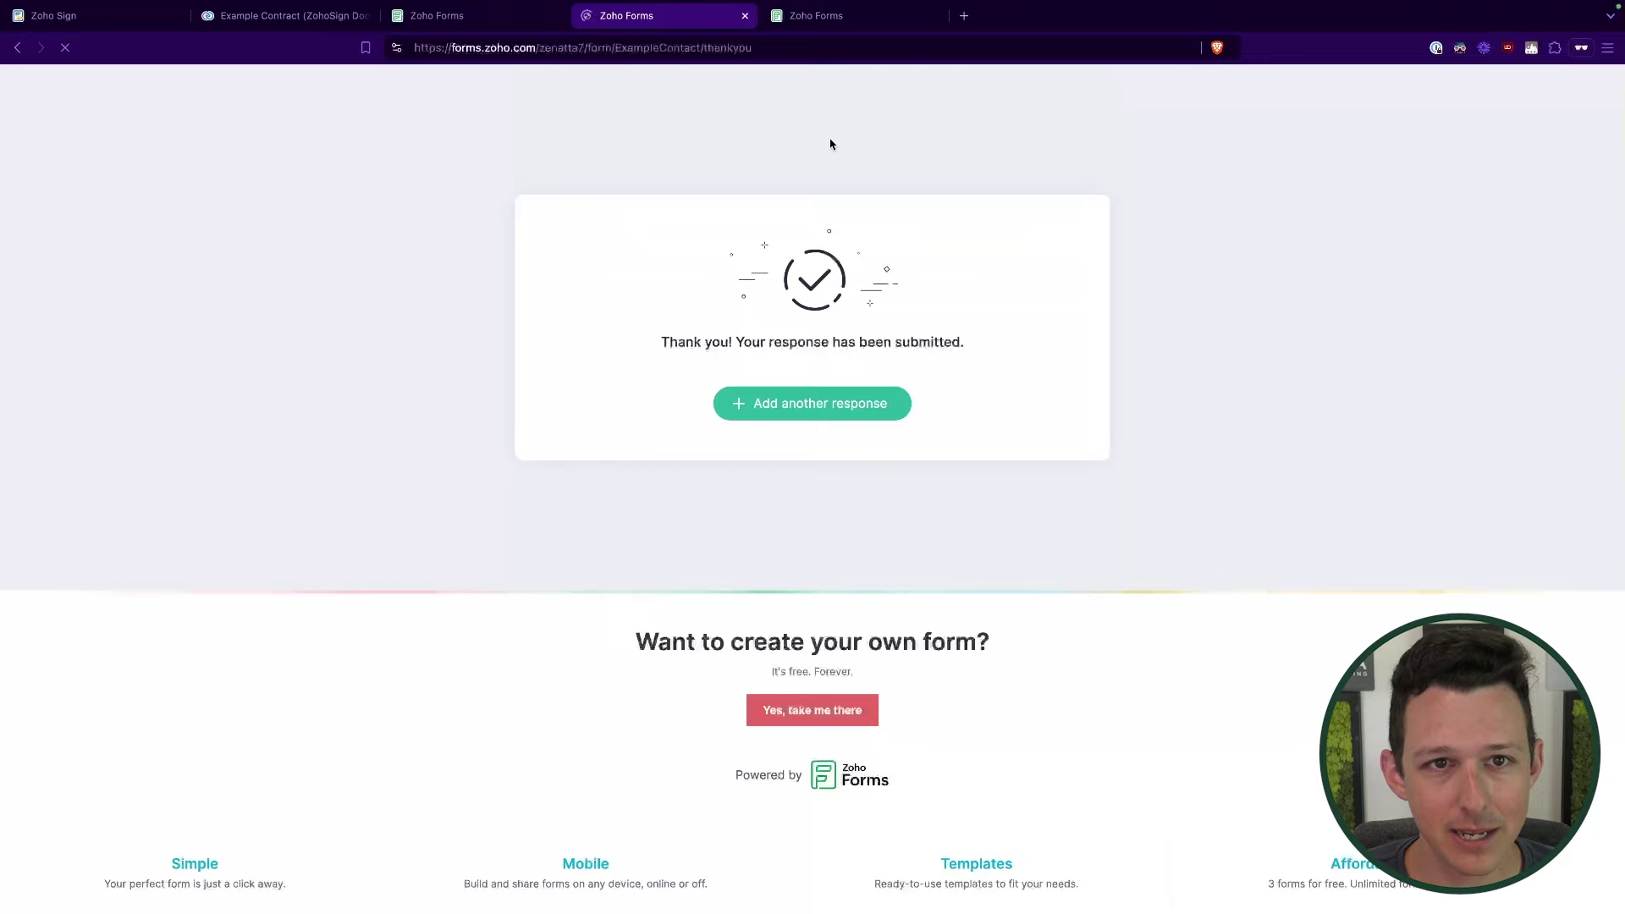
pyautogui.click(93, 17)
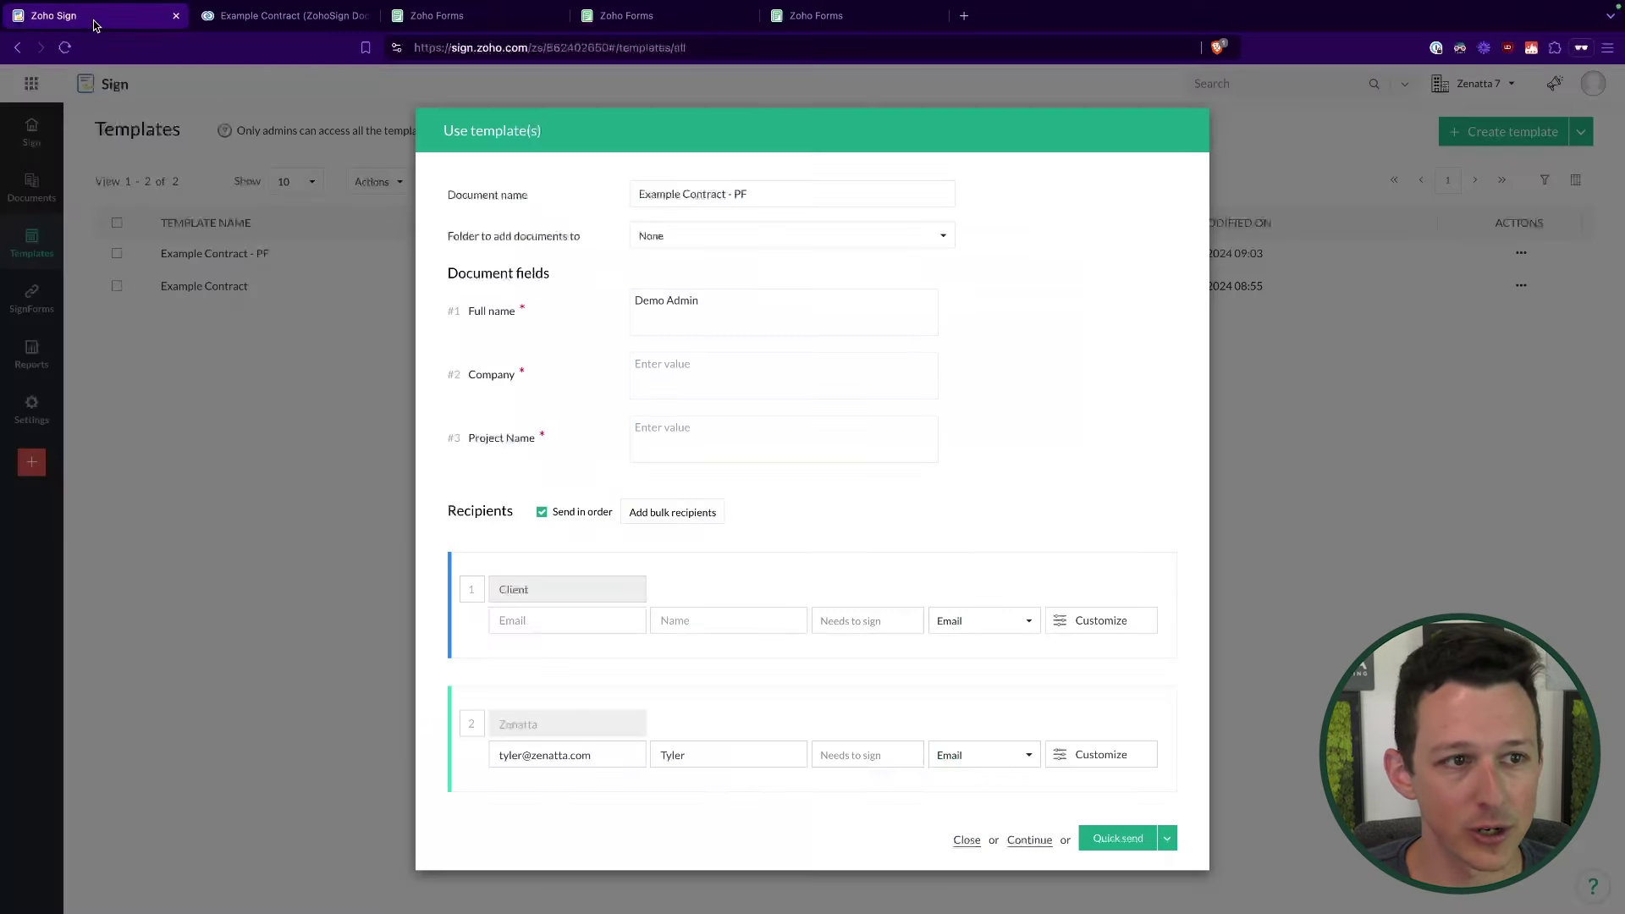
# Step: Close the template dialog, review the documents list, and re-save the Zoho Forms integration settings
pyautogui.click(966, 839)
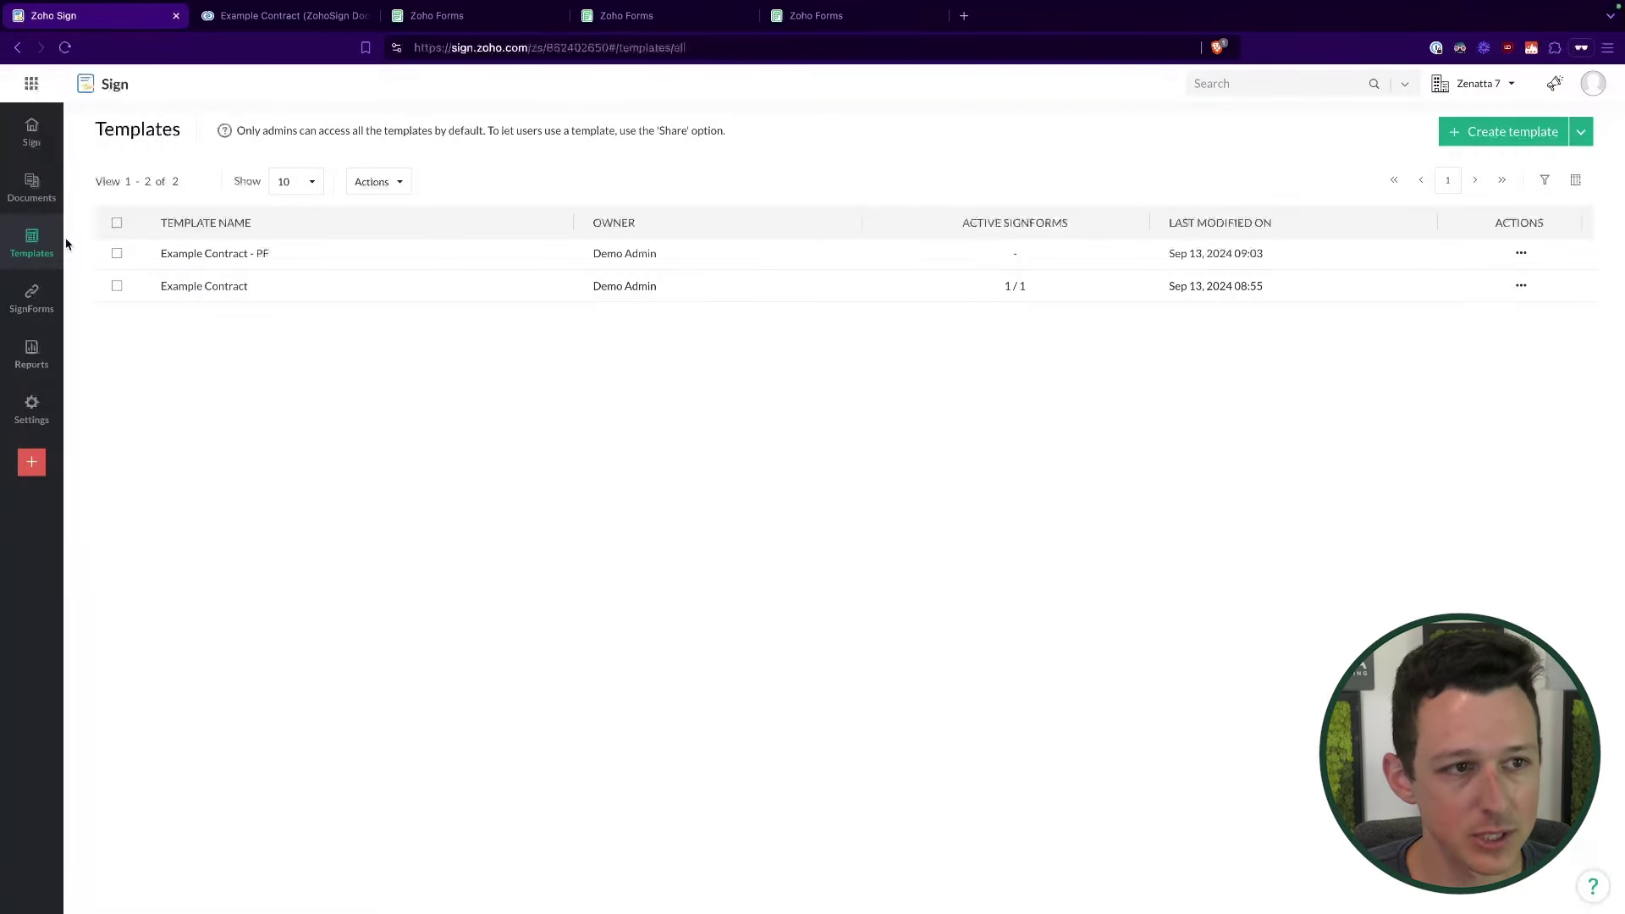
pyautogui.click(47, 203)
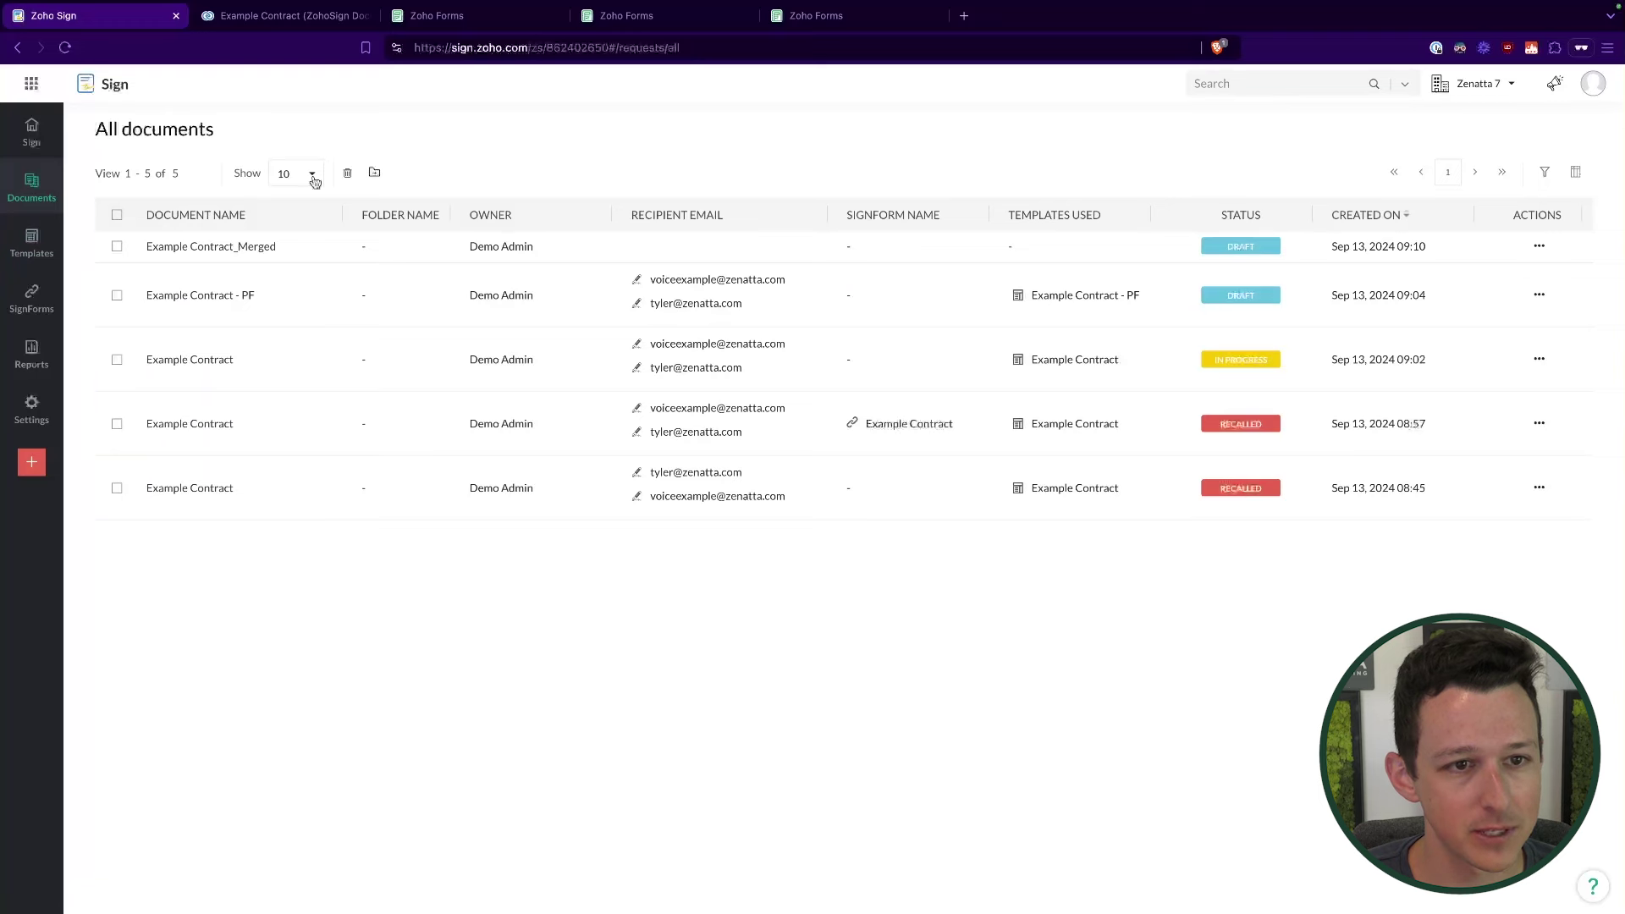
pyautogui.moveTo(341, 280)
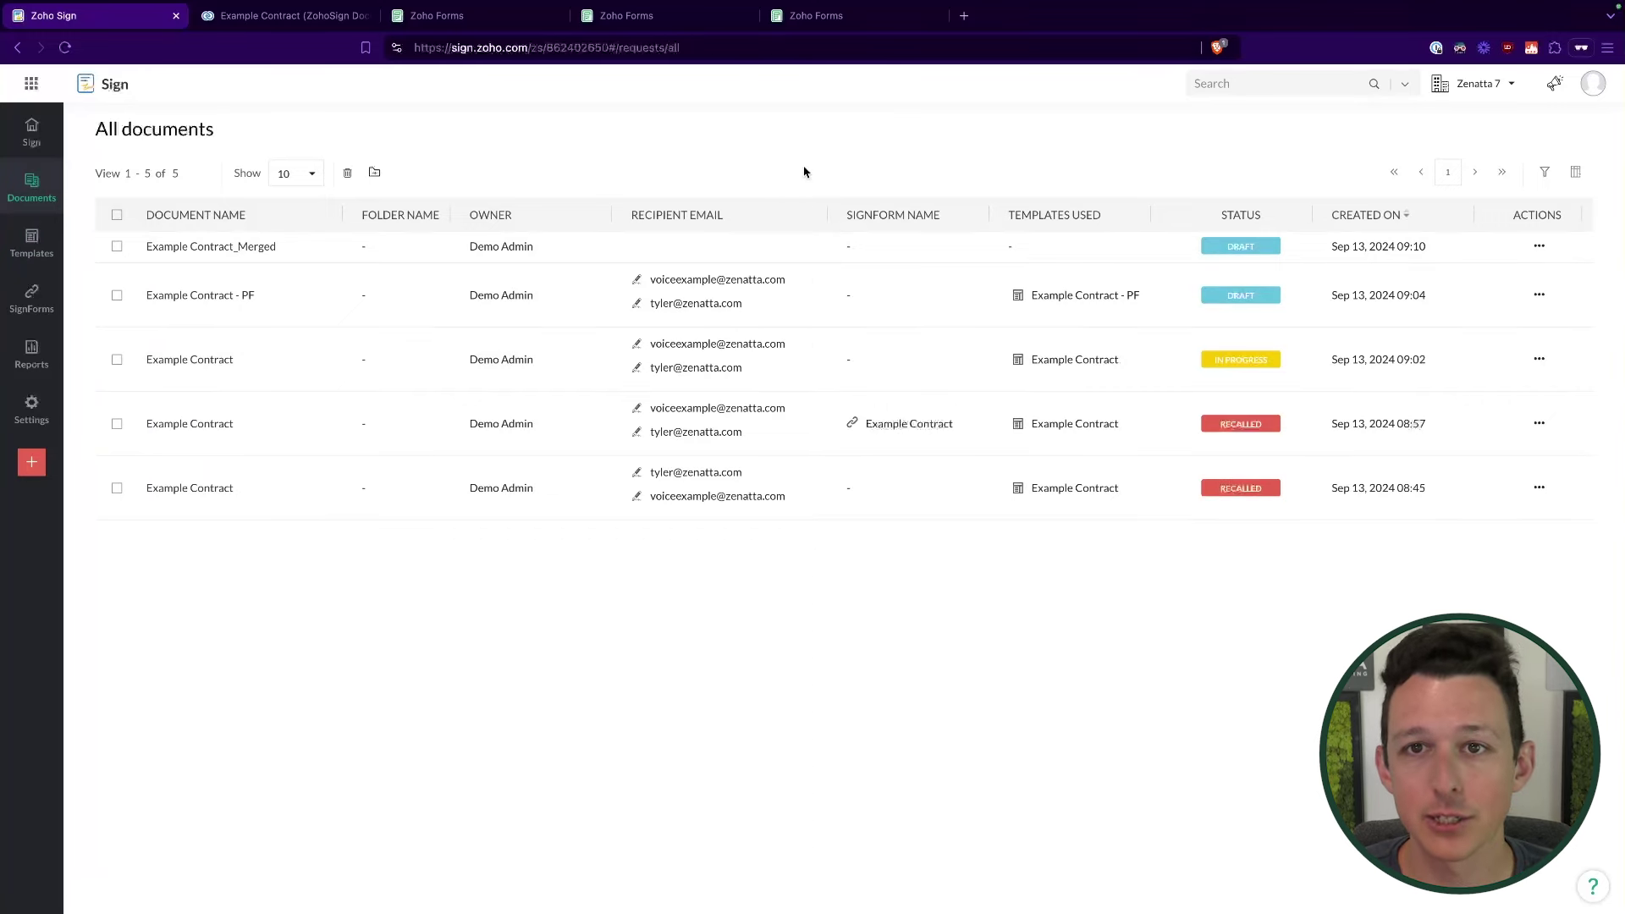
pyautogui.click(619, 19)
pyautogui.click(500, 21)
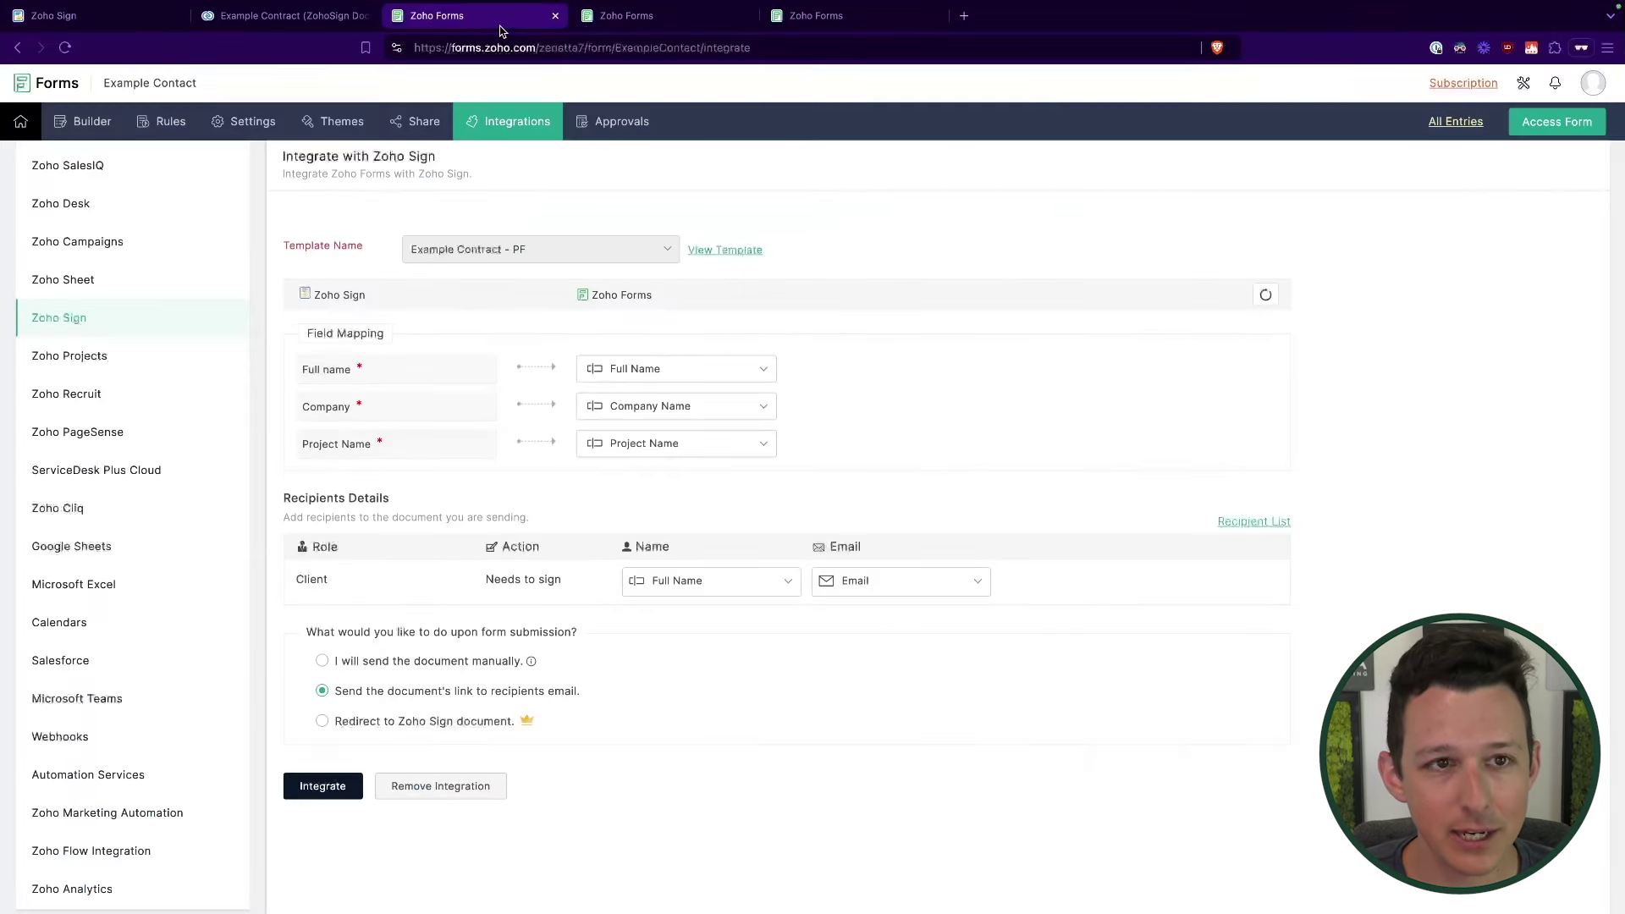
pyautogui.click(340, 784)
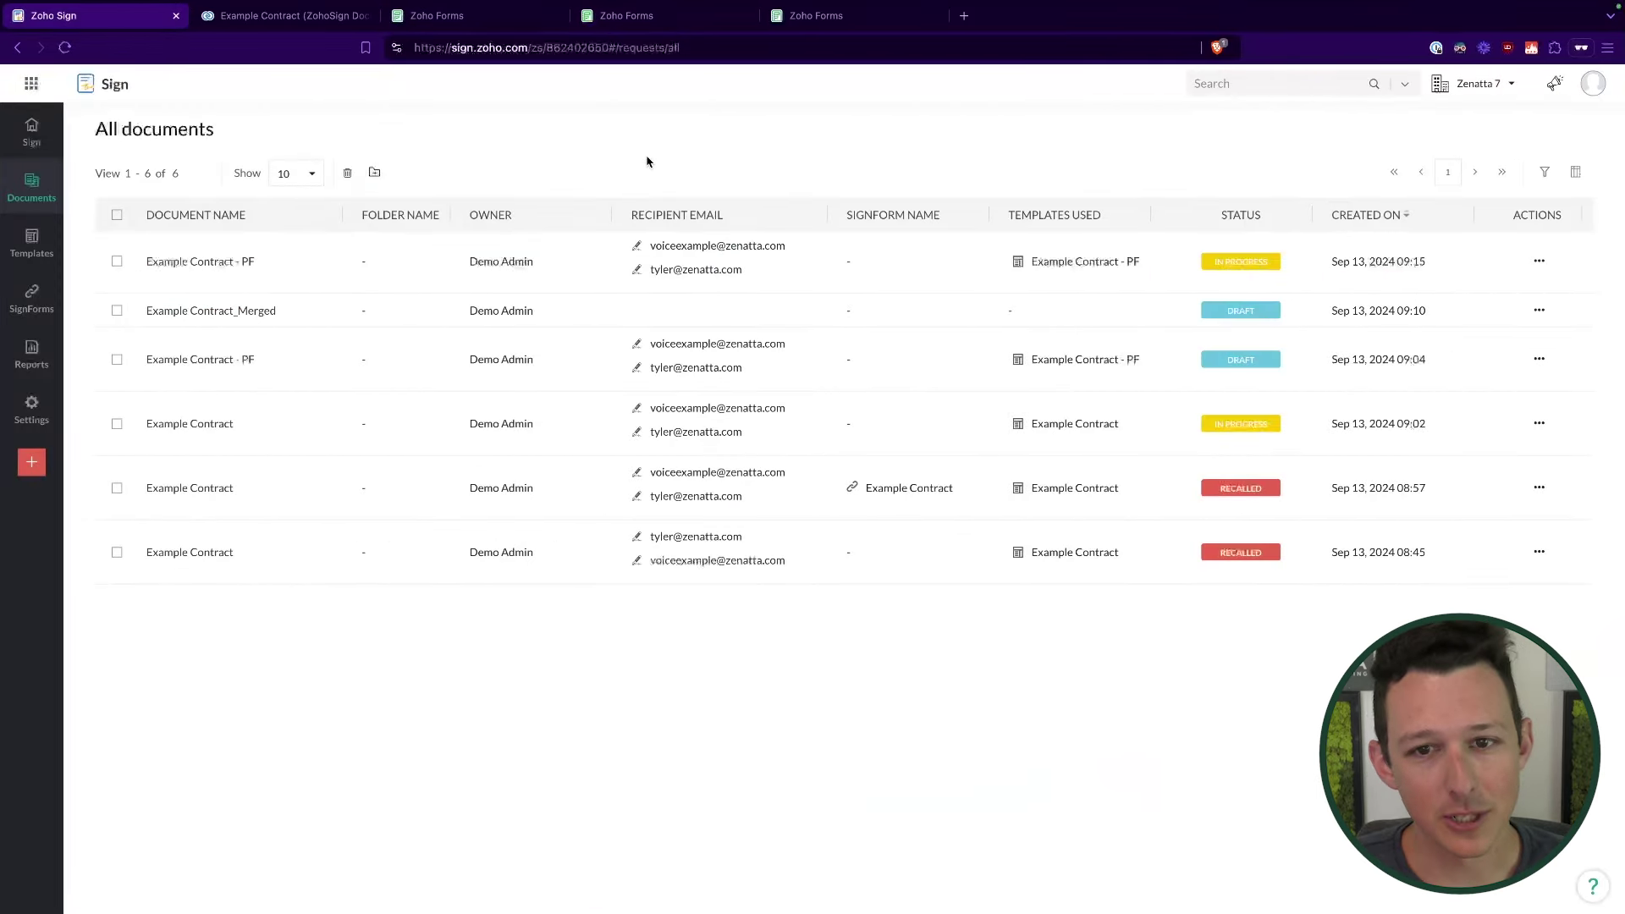
pyautogui.moveTo(224, 266)
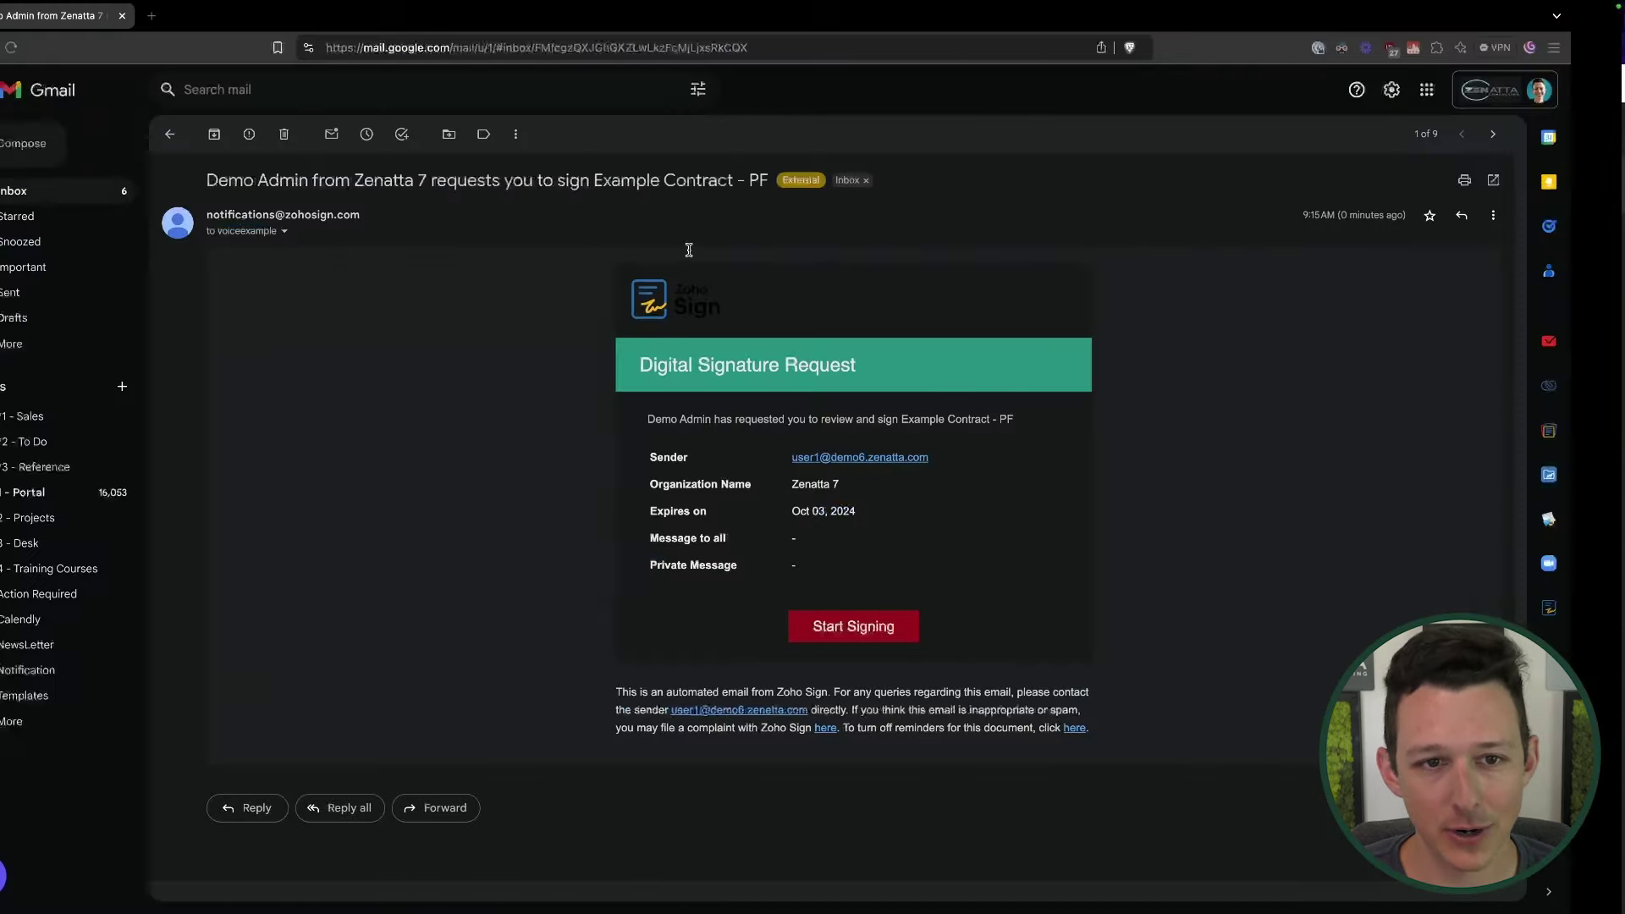
# Step: Start signing from the Example Contract - PF e-mail and proceed to the contract document
pyautogui.click(899, 629)
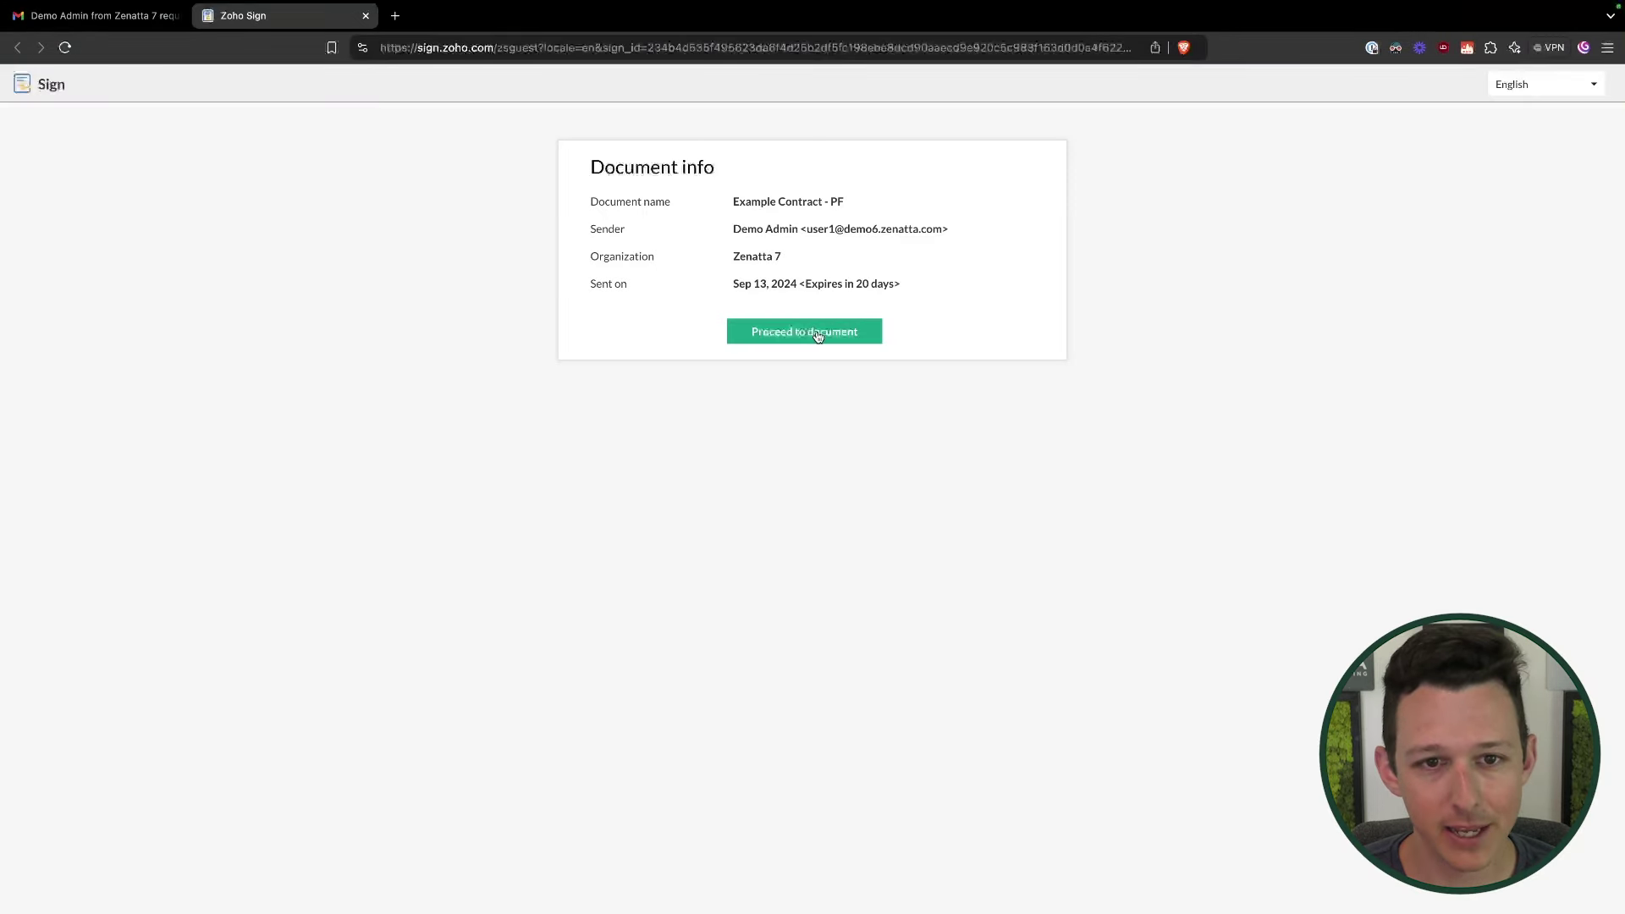
pyautogui.click(818, 336)
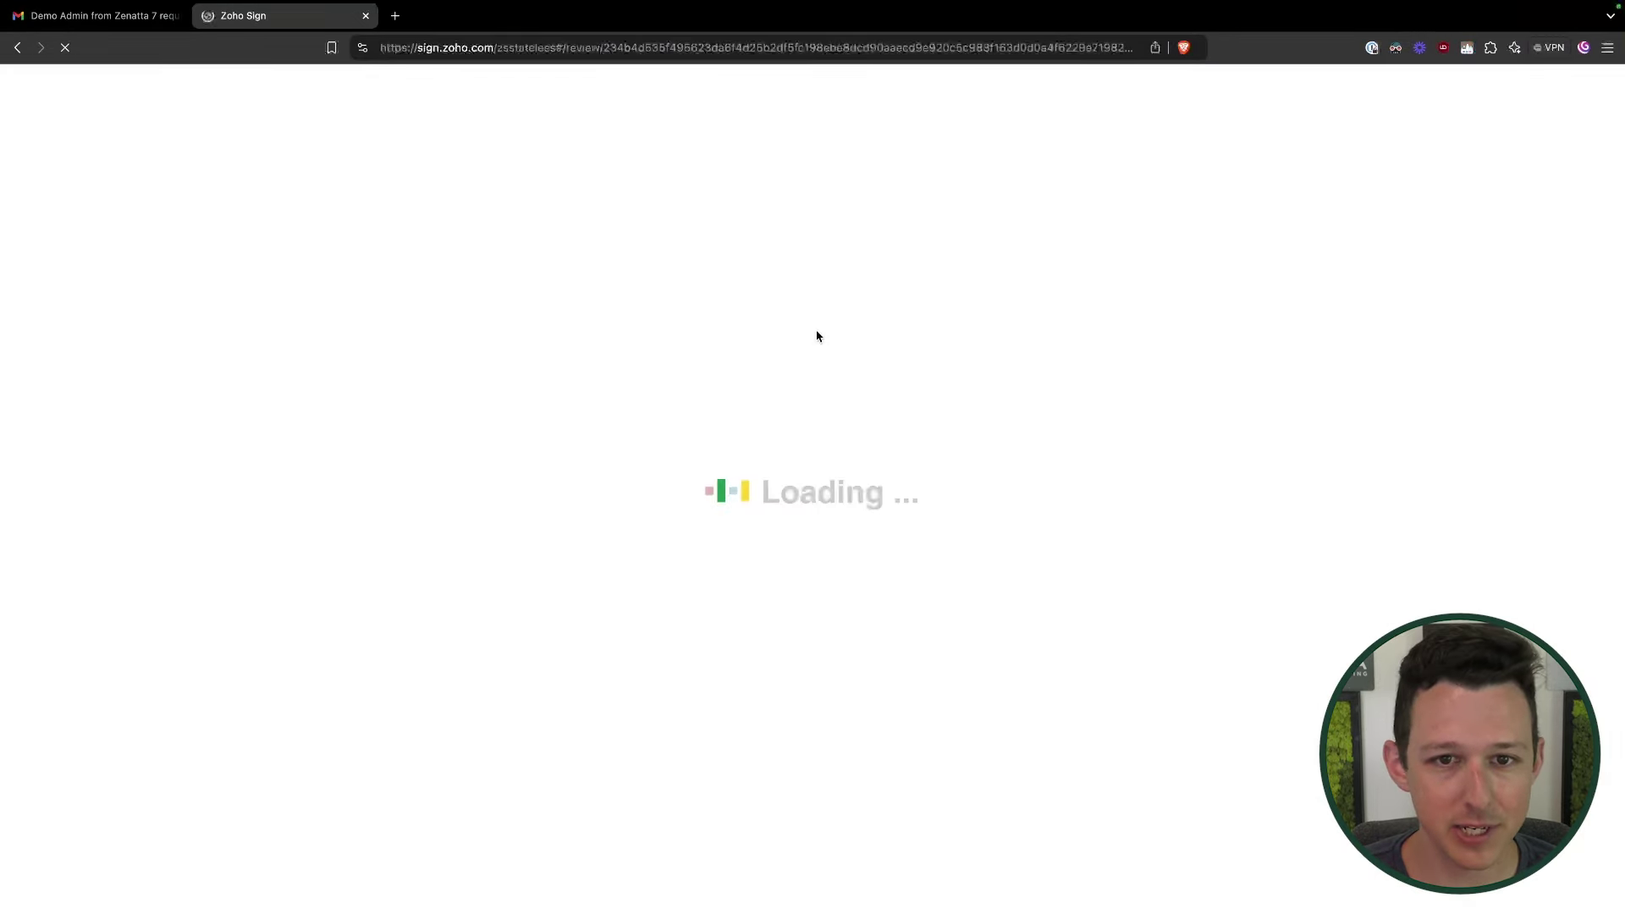
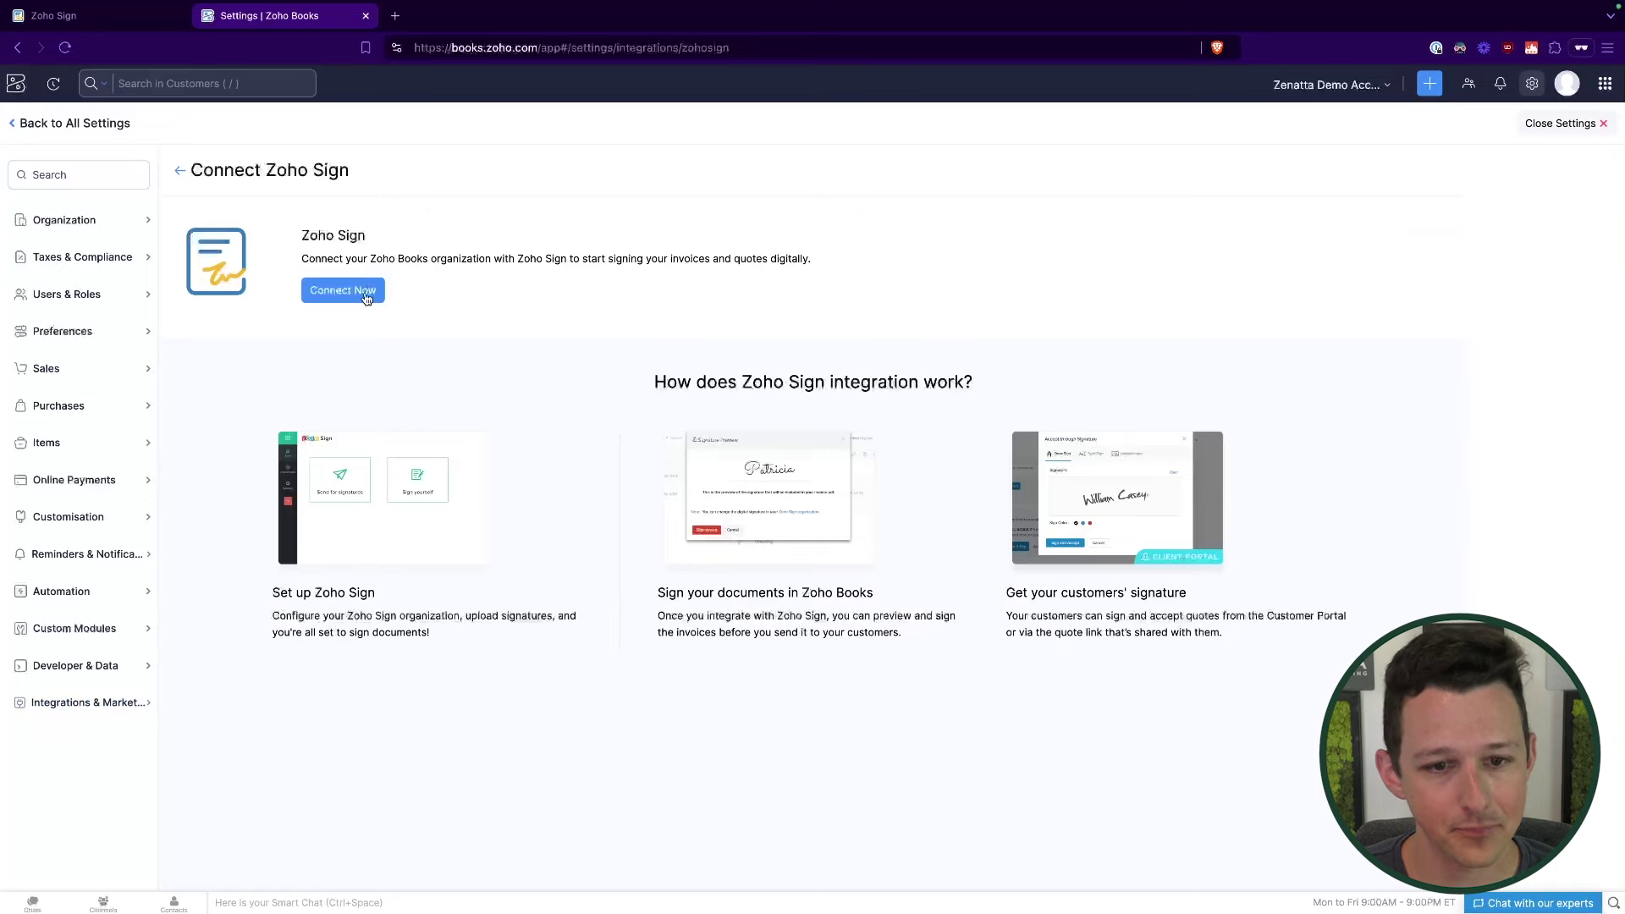
# Step: Start the Zoho Sign connection from the Integrations settings with Connect Now
pyautogui.click(366, 293)
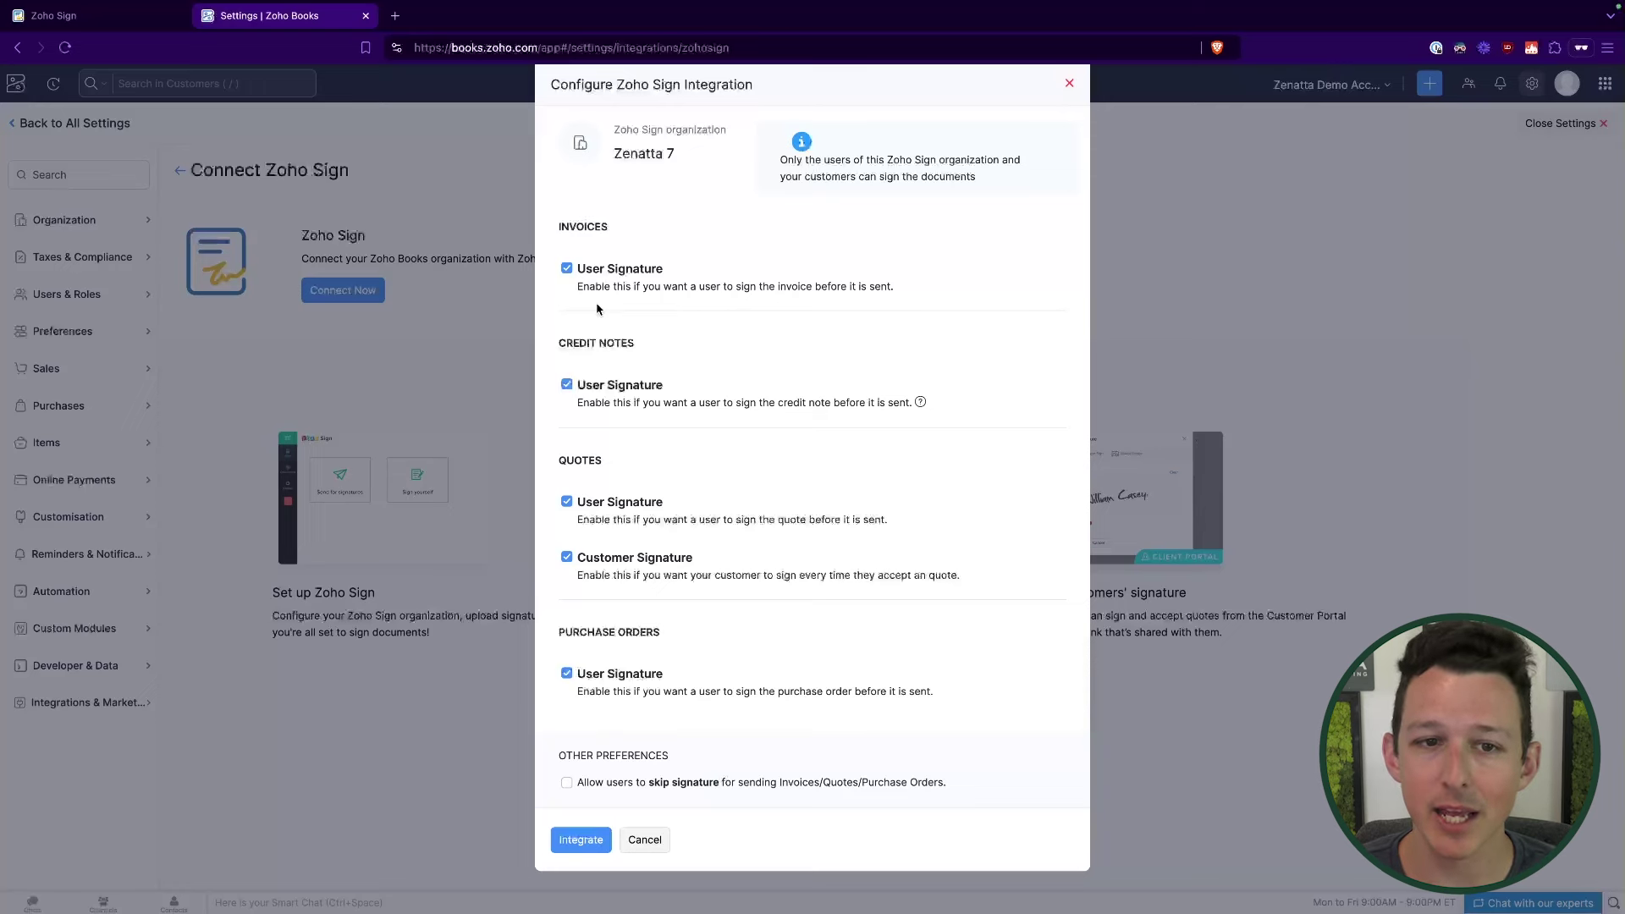
# Step: Turn off all user signatures, keep customer signature on quotes, integrate Zoho Sign, and return Home
pyautogui.click(568, 269)
pyautogui.click(567, 386)
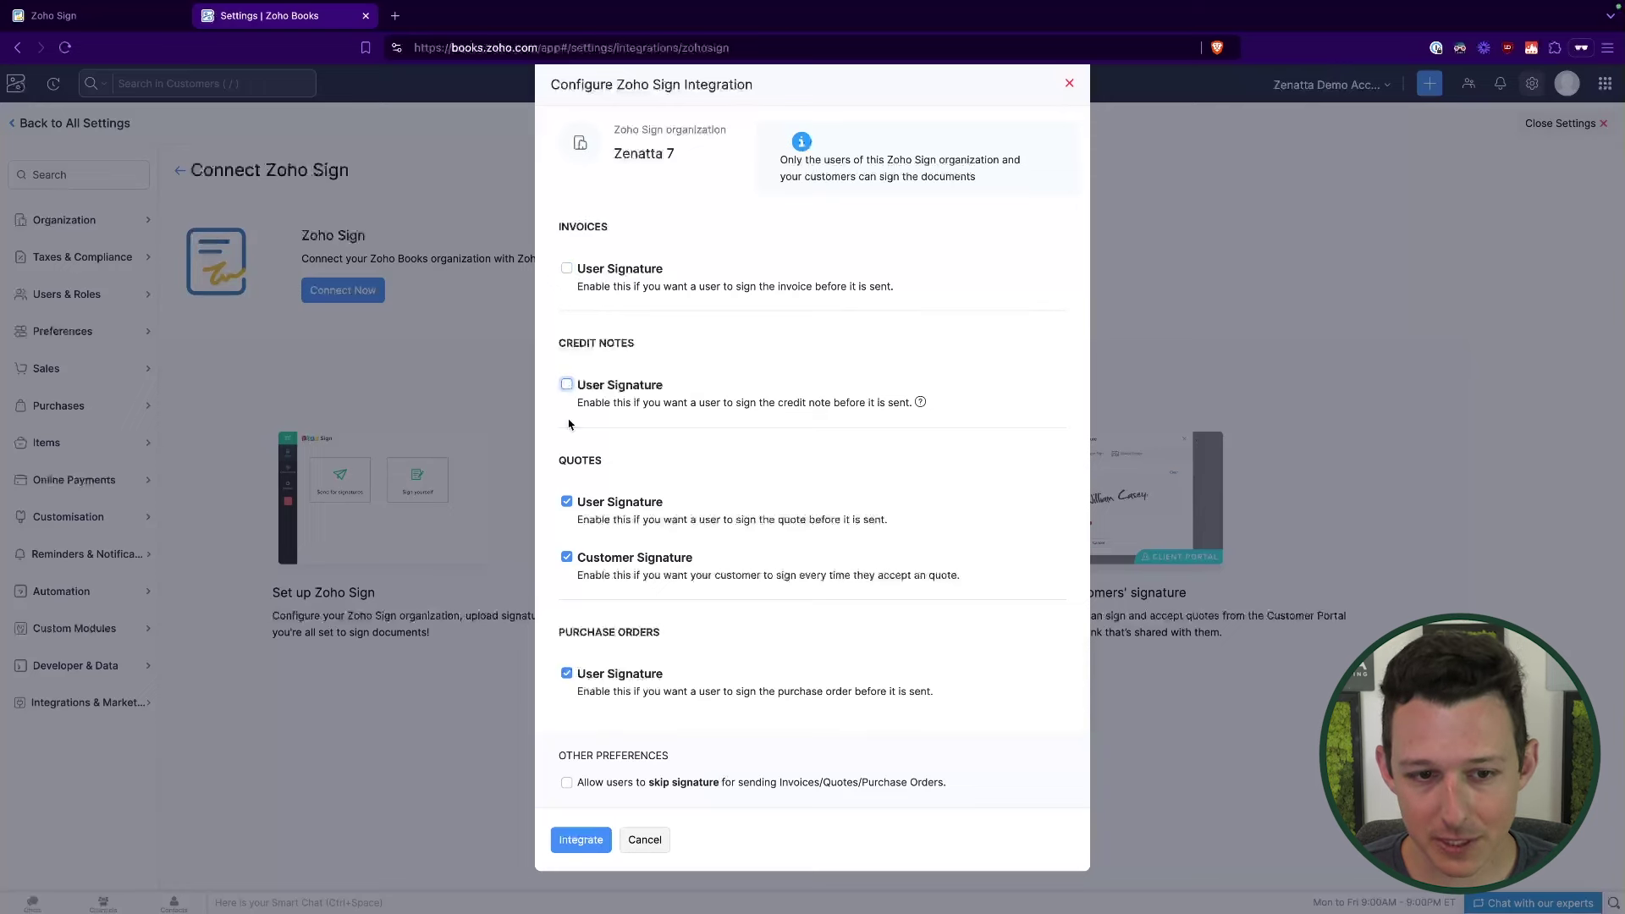
pyautogui.click(567, 675)
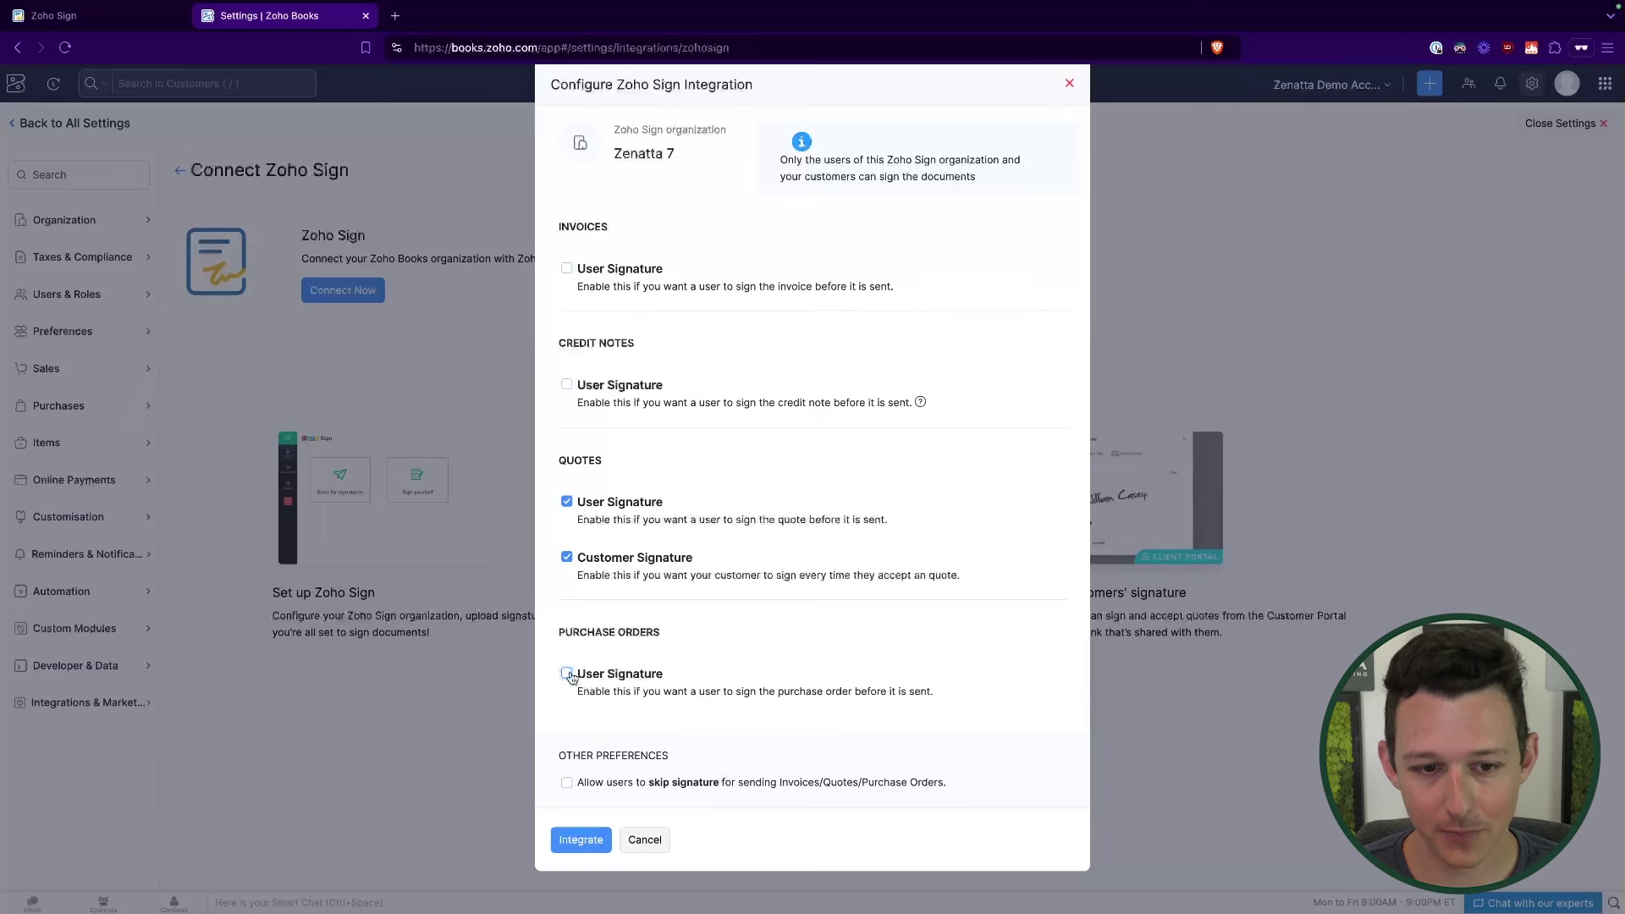
pyautogui.click(567, 503)
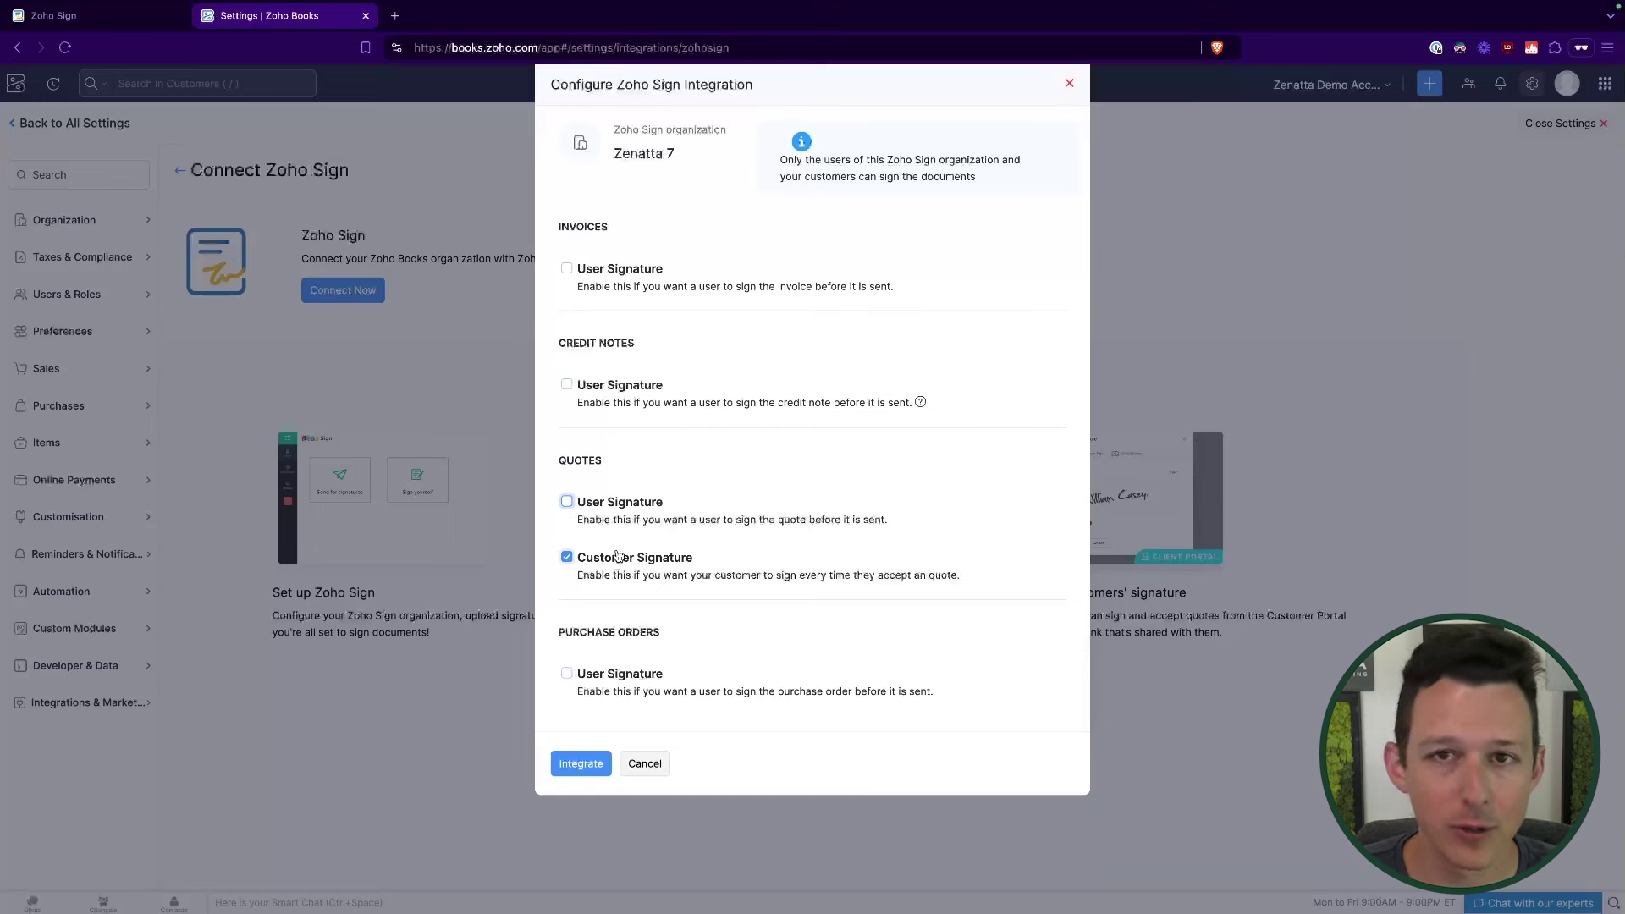
pyautogui.click(582, 764)
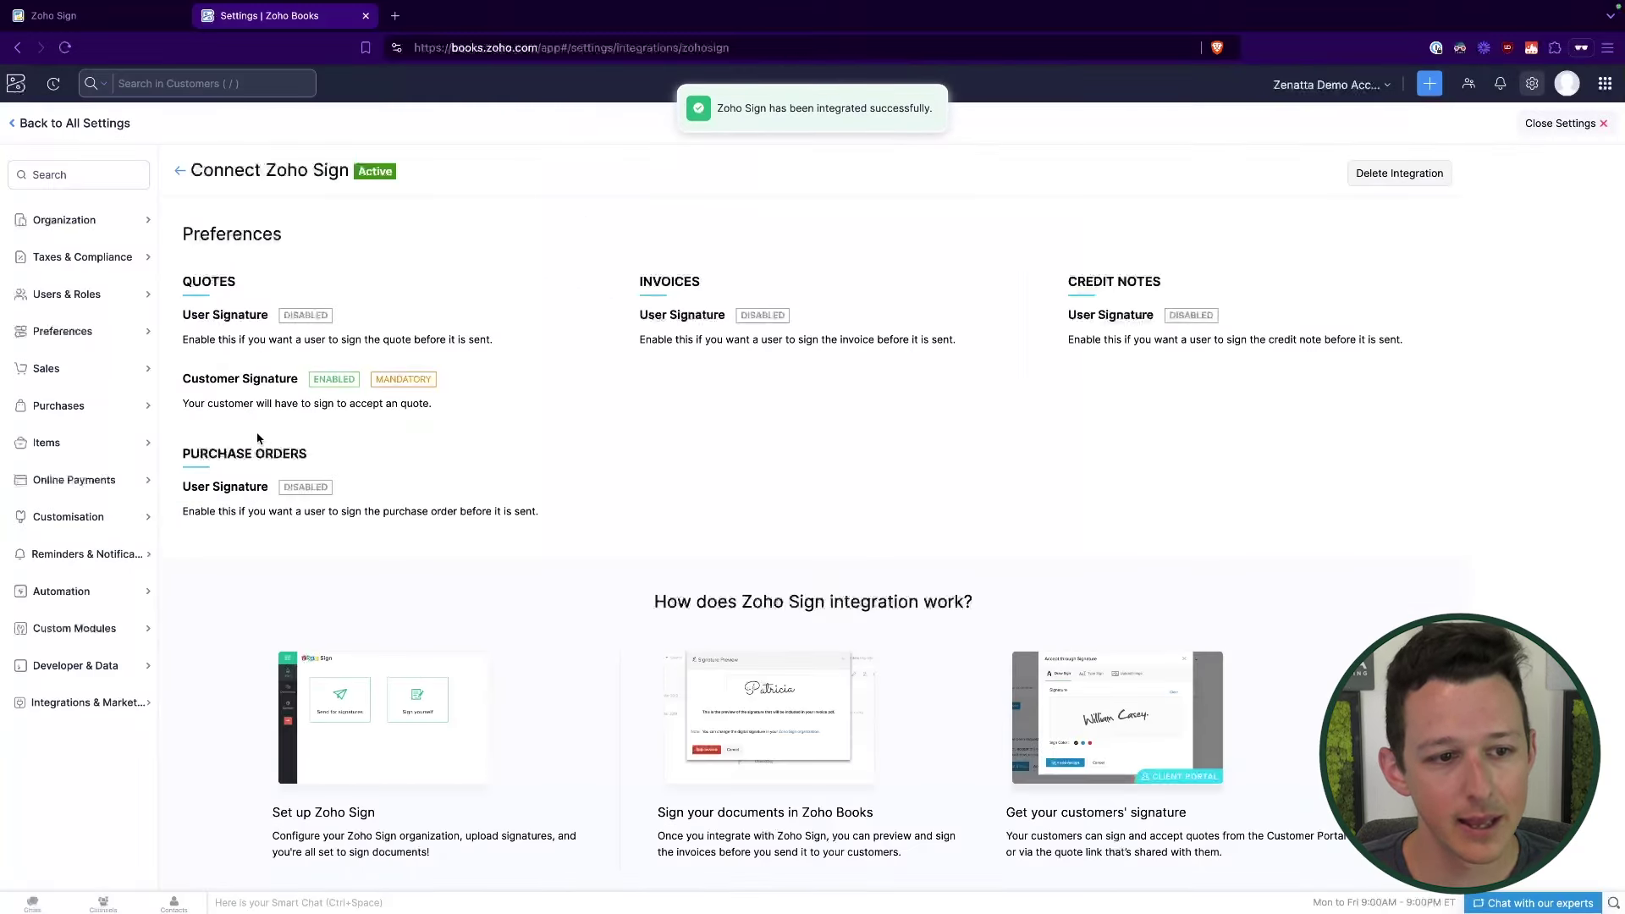
pyautogui.click(17, 85)
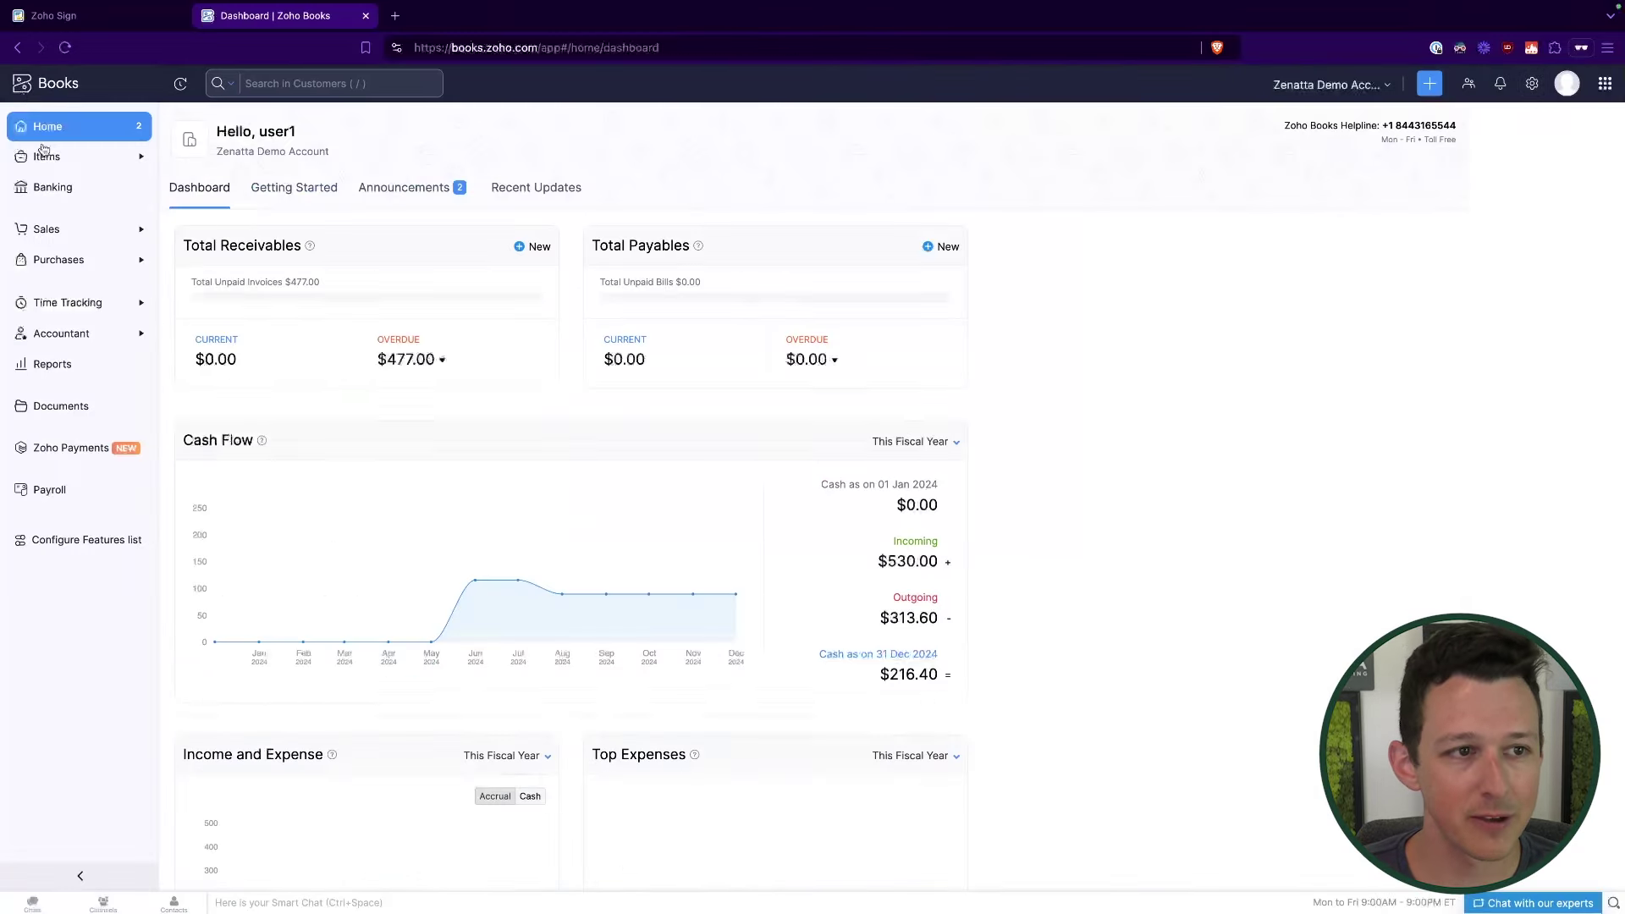
# Step: Start a new quote for customer Zenatta Portal Demo Account
pyautogui.click(46, 229)
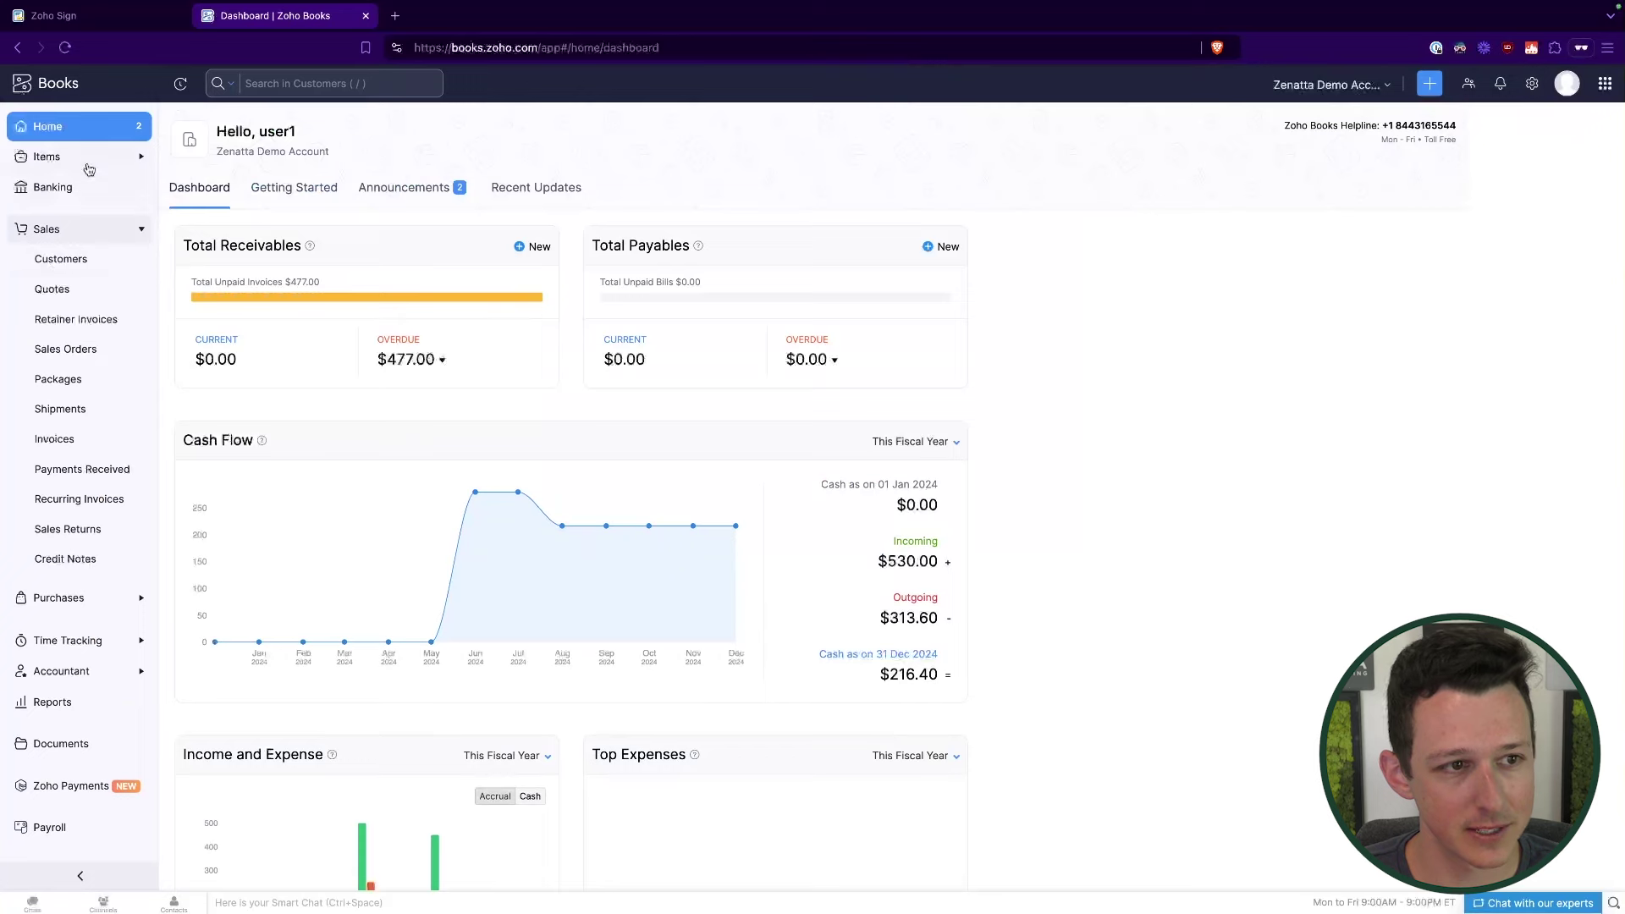
pyautogui.click(88, 169)
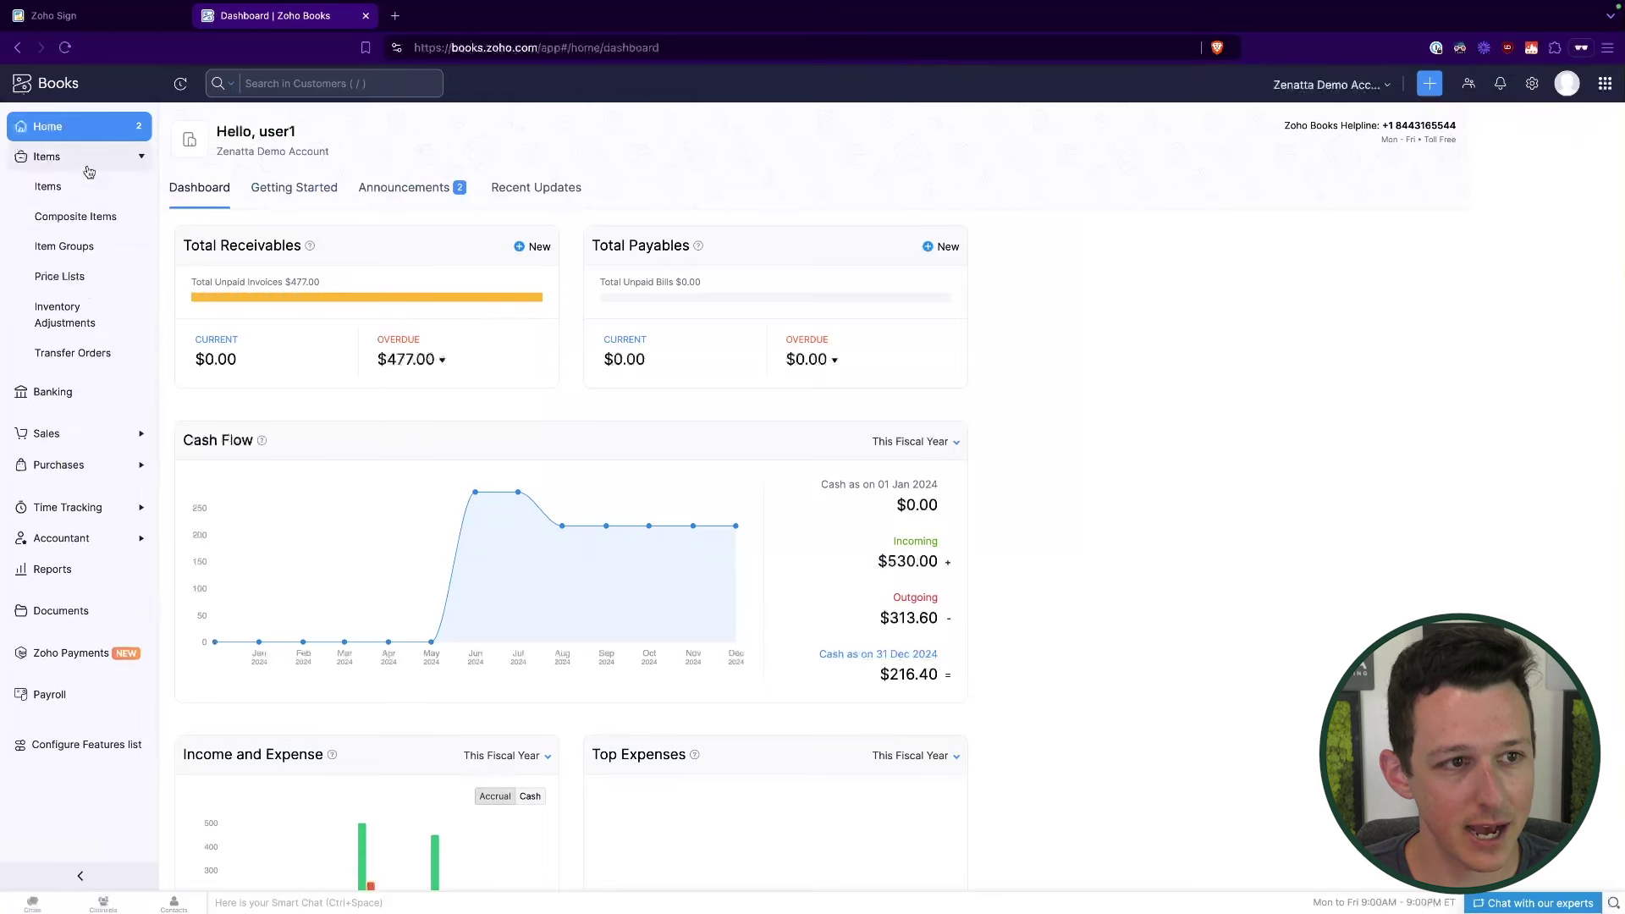
pyautogui.click(72, 433)
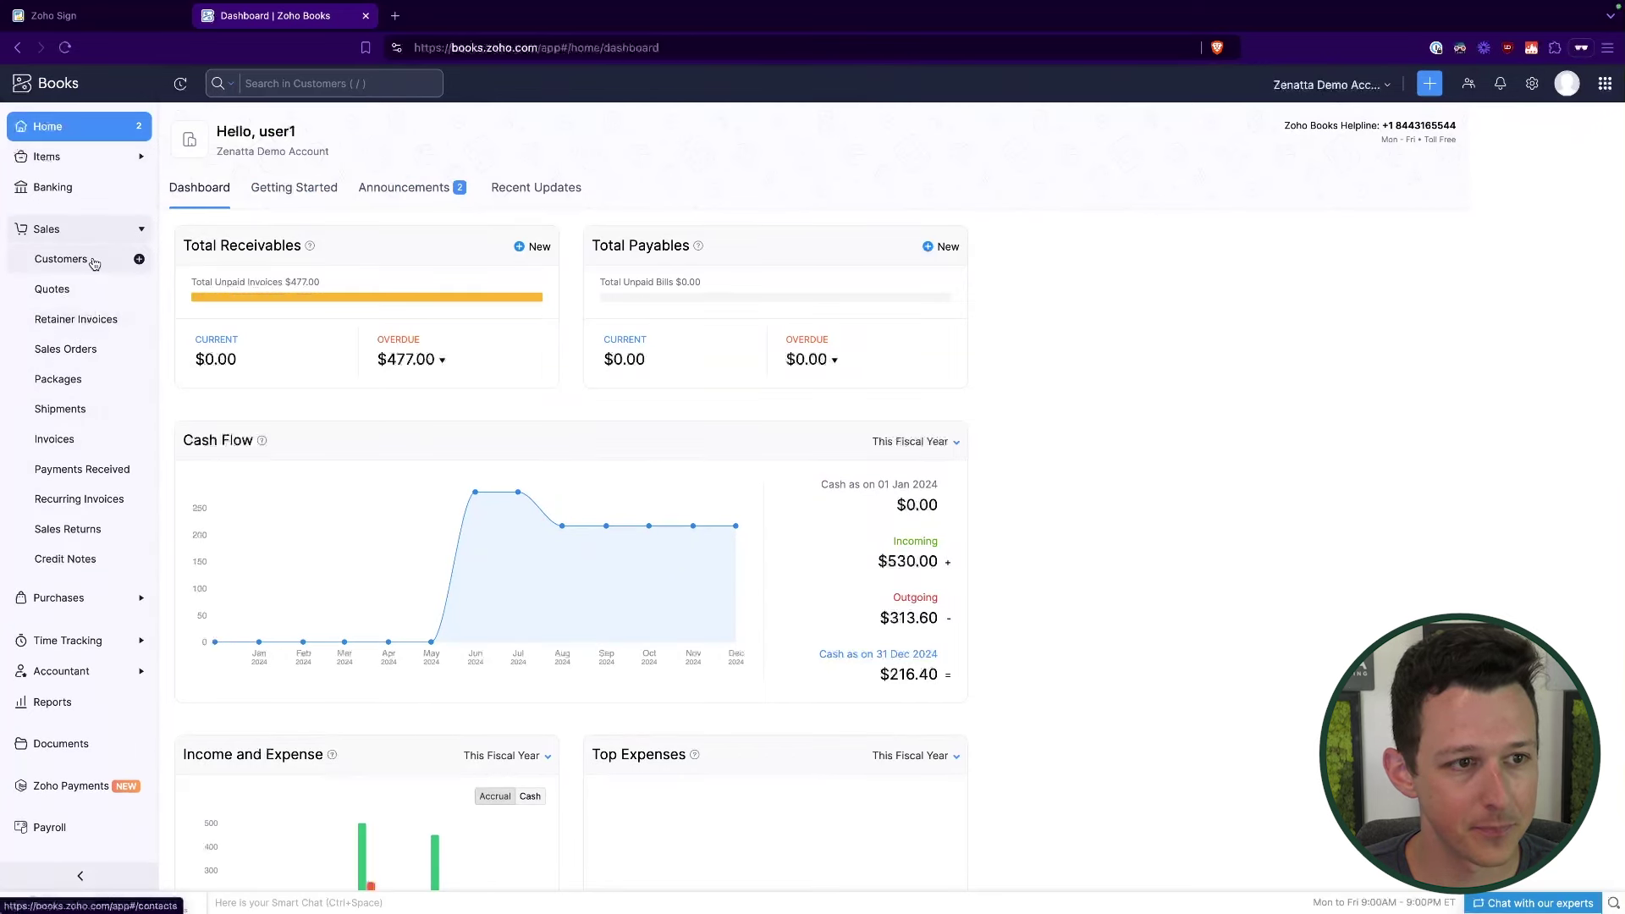
pyautogui.click(94, 262)
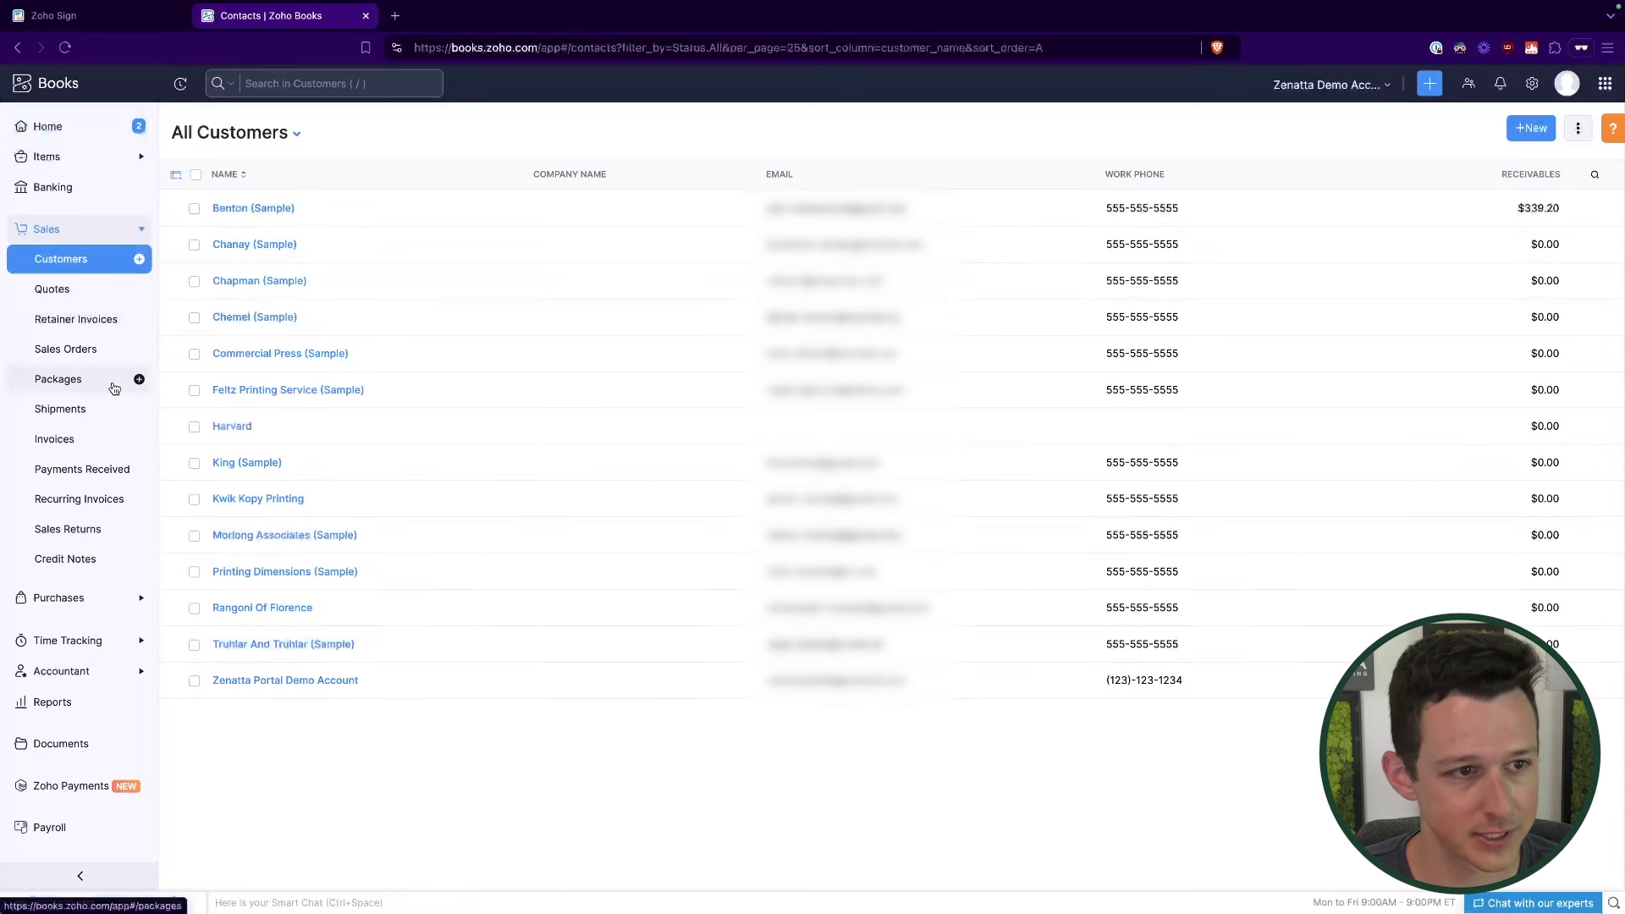
pyautogui.click(95, 296)
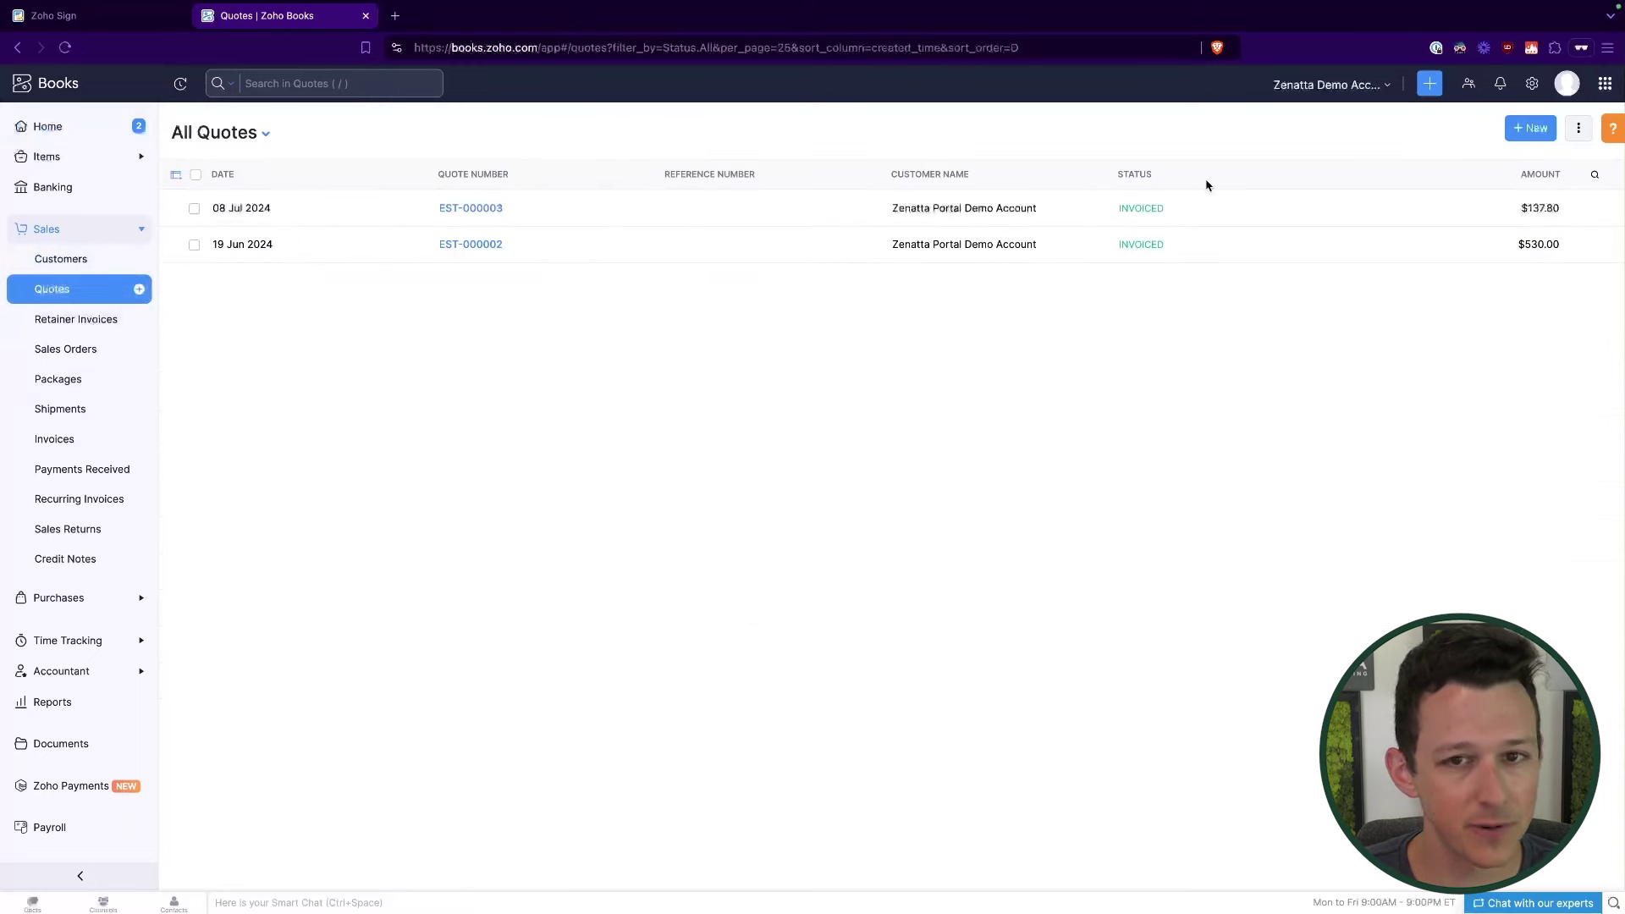
pyautogui.click(1532, 135)
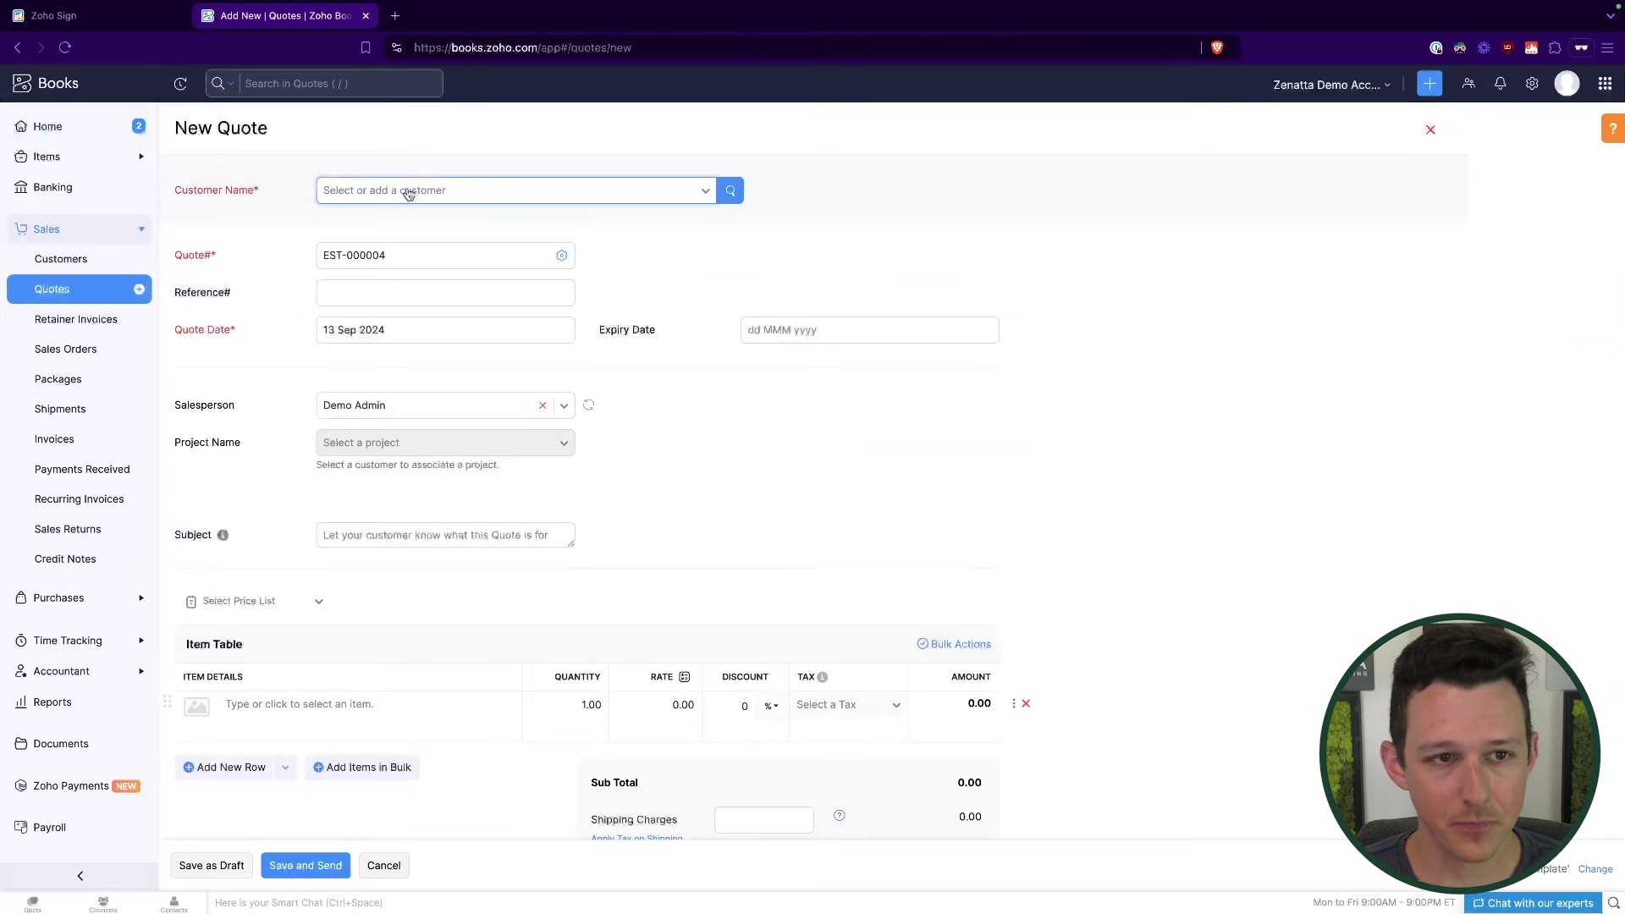
pyautogui.click(410, 194)
pyautogui.write('zen')
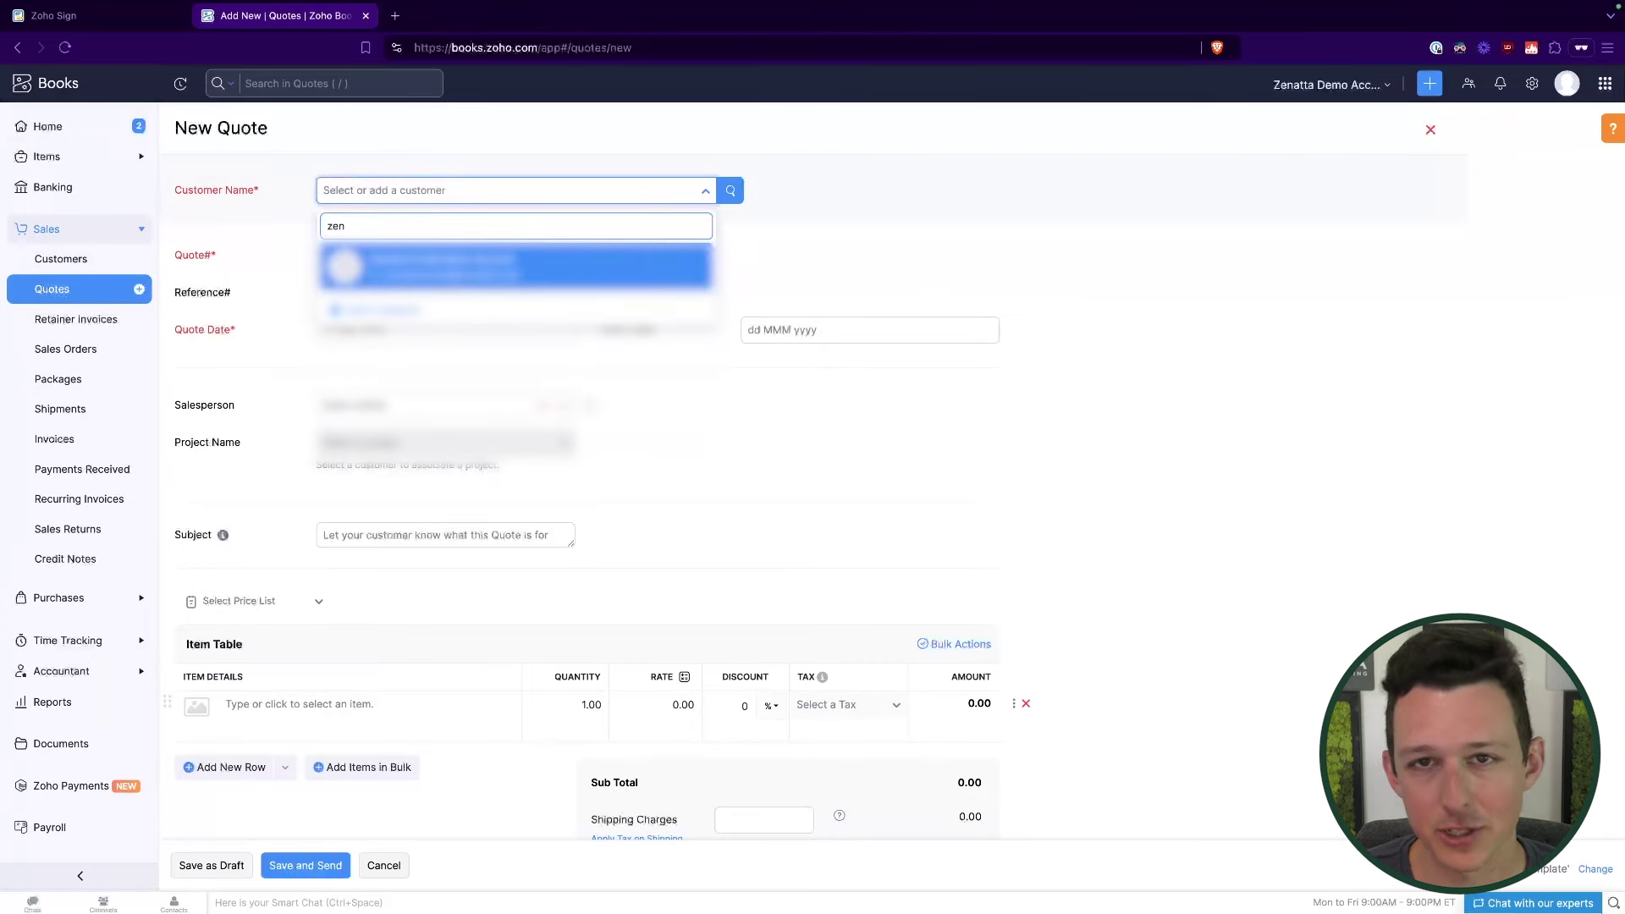
pyautogui.click(446, 265)
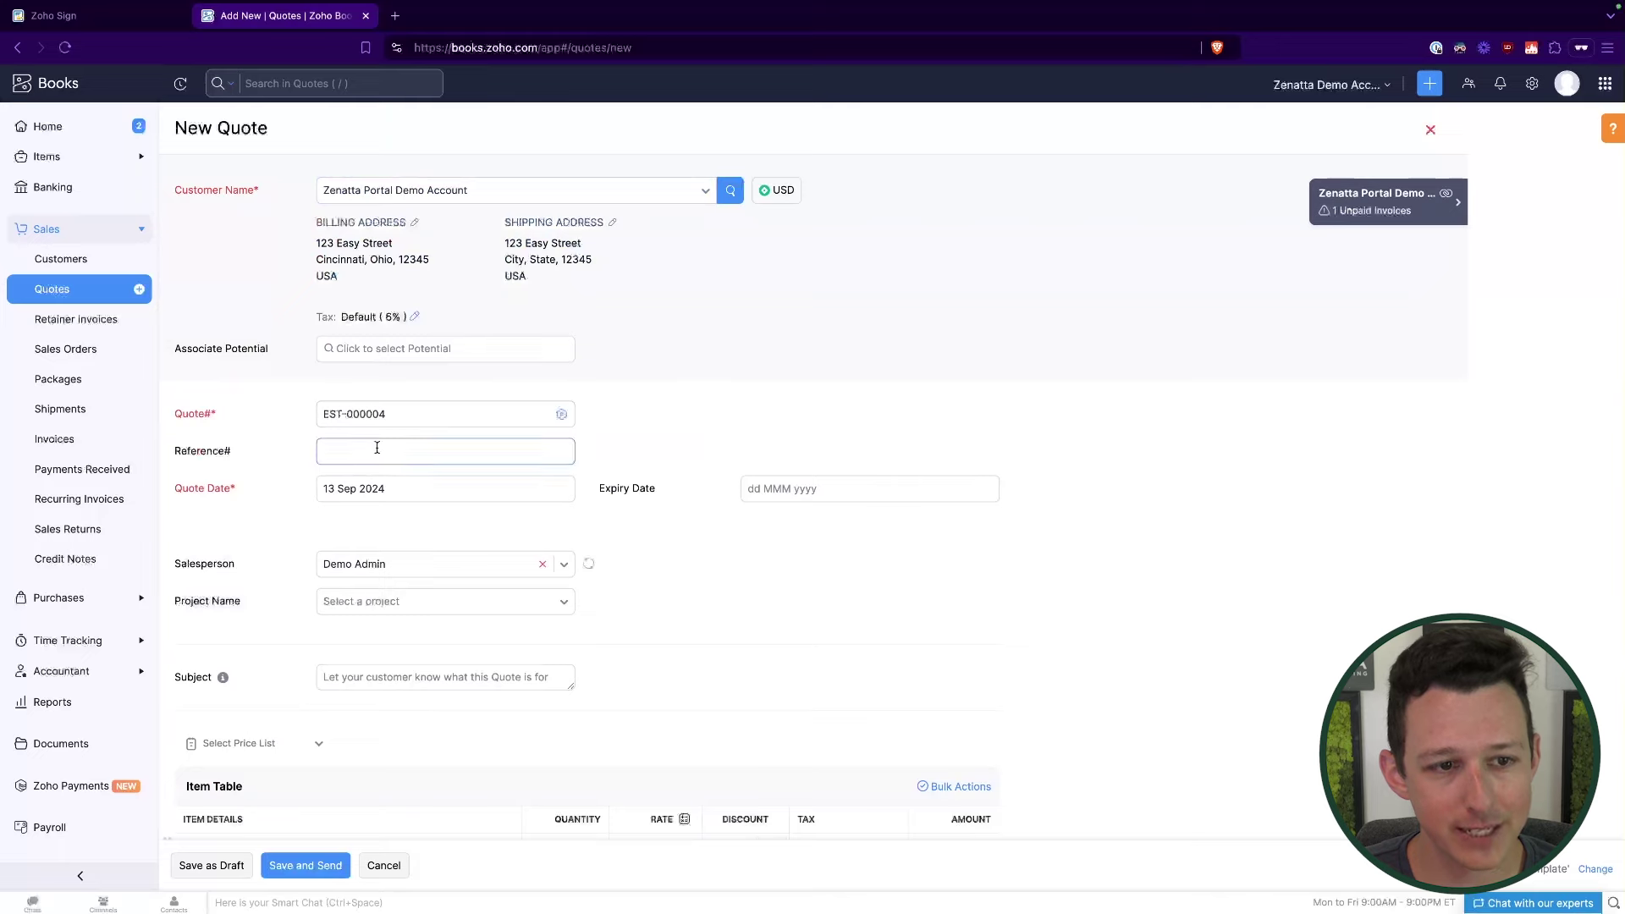
# Step: Add Bundled Product as the first item, then save and email quote EST-000004
pyautogui.scroll(-3, 381, 457)
pyautogui.click(319, 677)
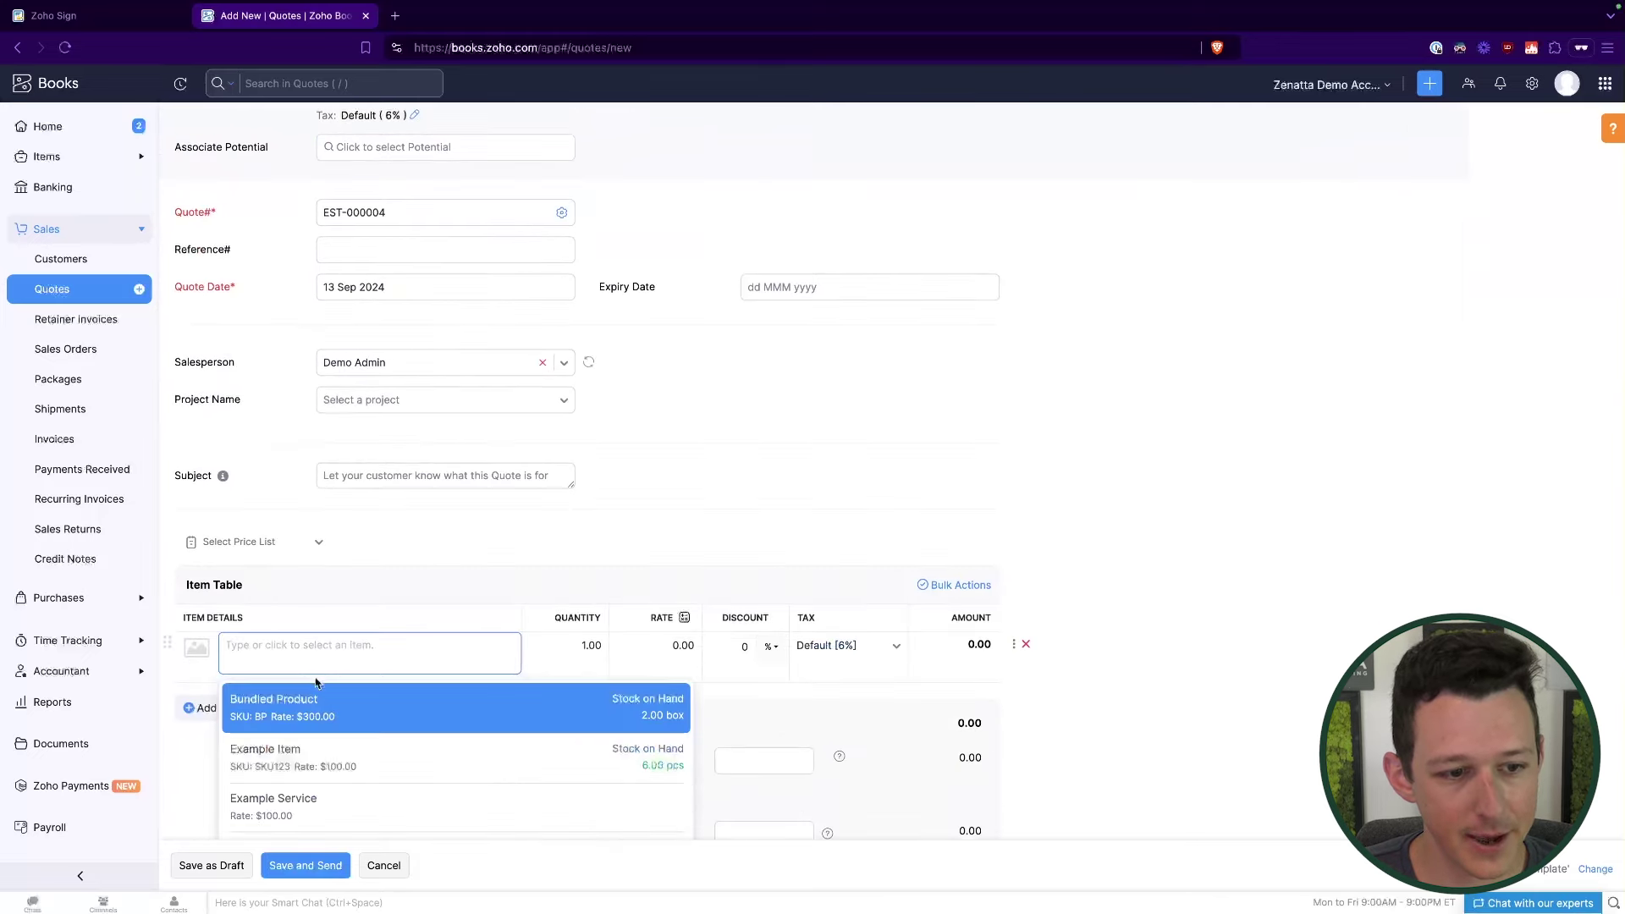
pyautogui.click(311, 719)
pyautogui.scroll(-6, 686, 533)
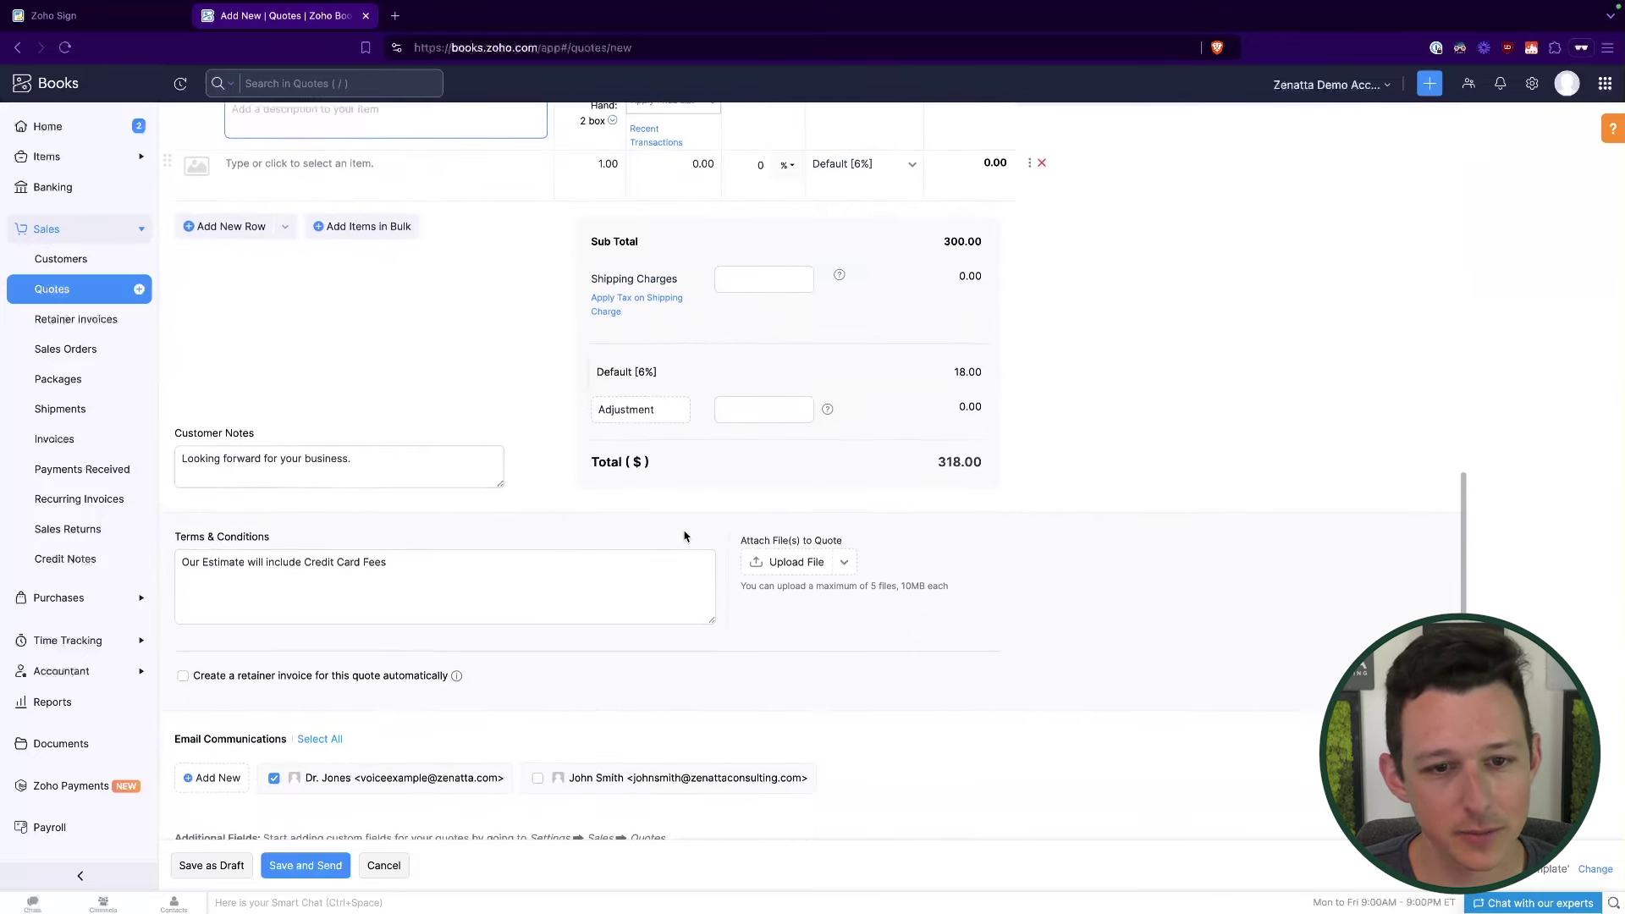
pyautogui.scroll(-1, 685, 536)
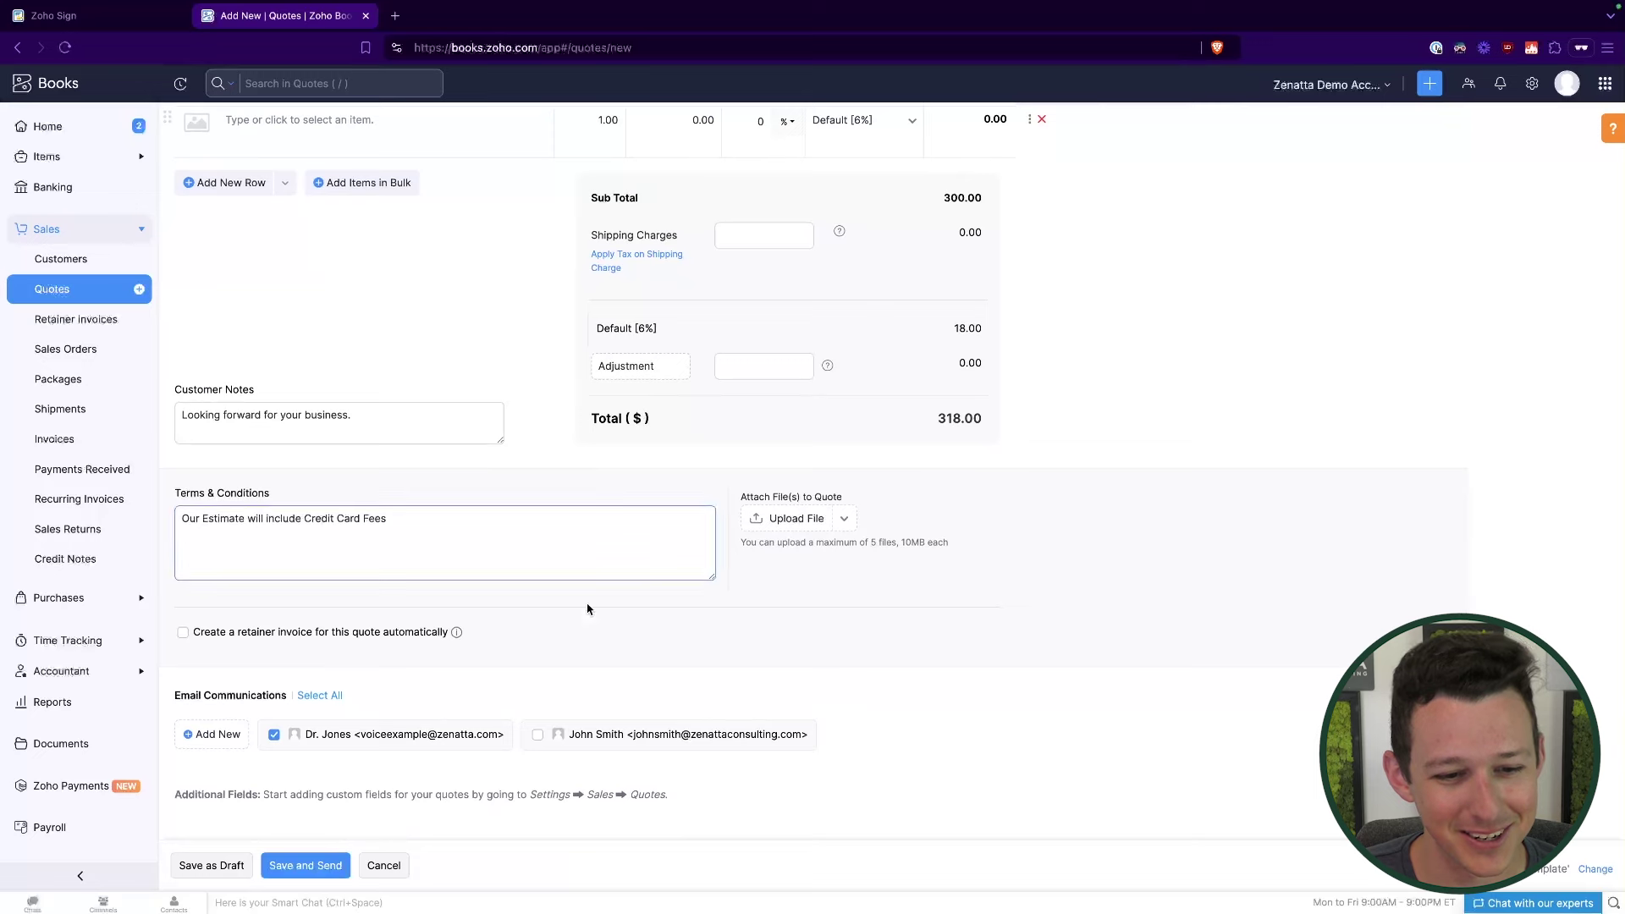
pyautogui.click(295, 866)
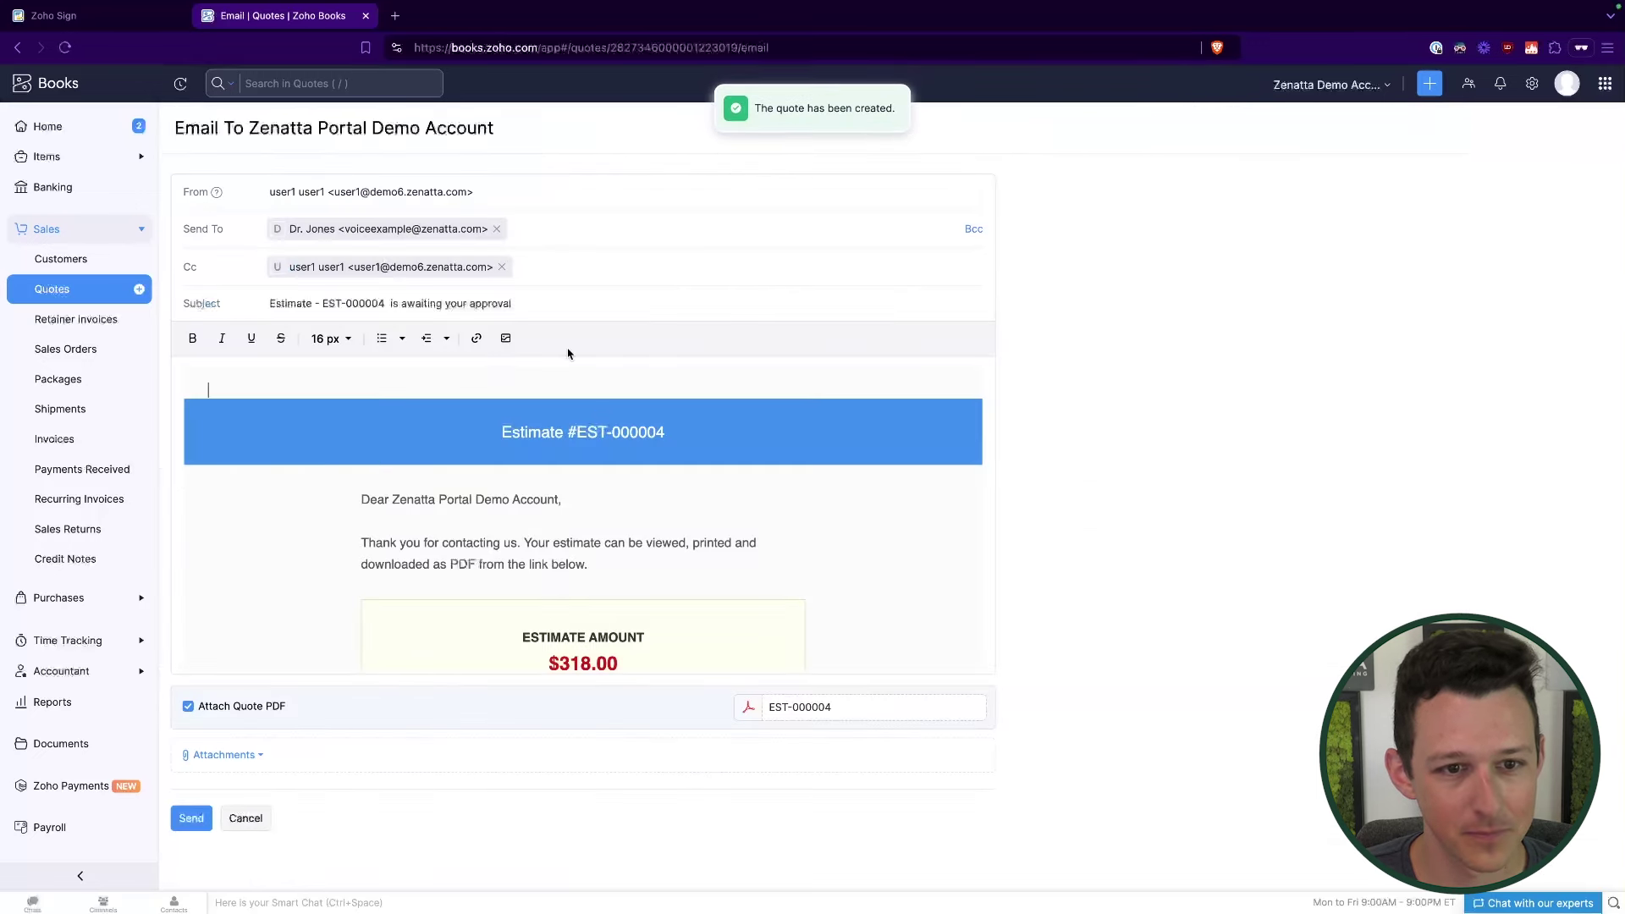
pyautogui.click(204, 825)
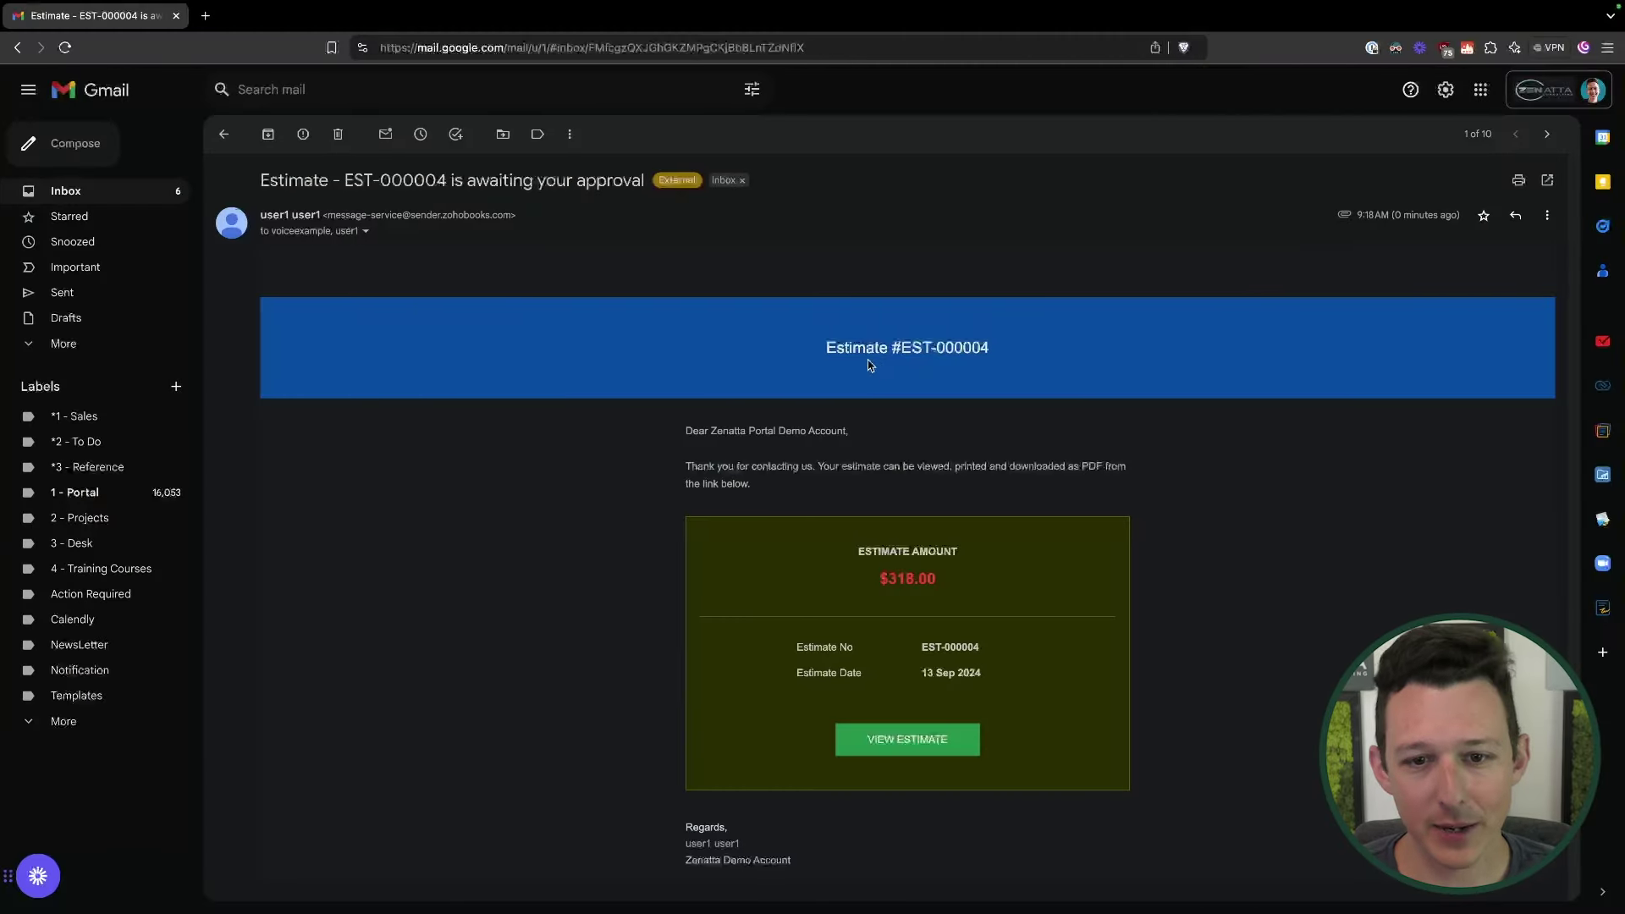
# Step: Open estimate EST-000004 online from the emailed quote's VIEW ESTIMATE link
pyautogui.scroll(-1, 821, 368)
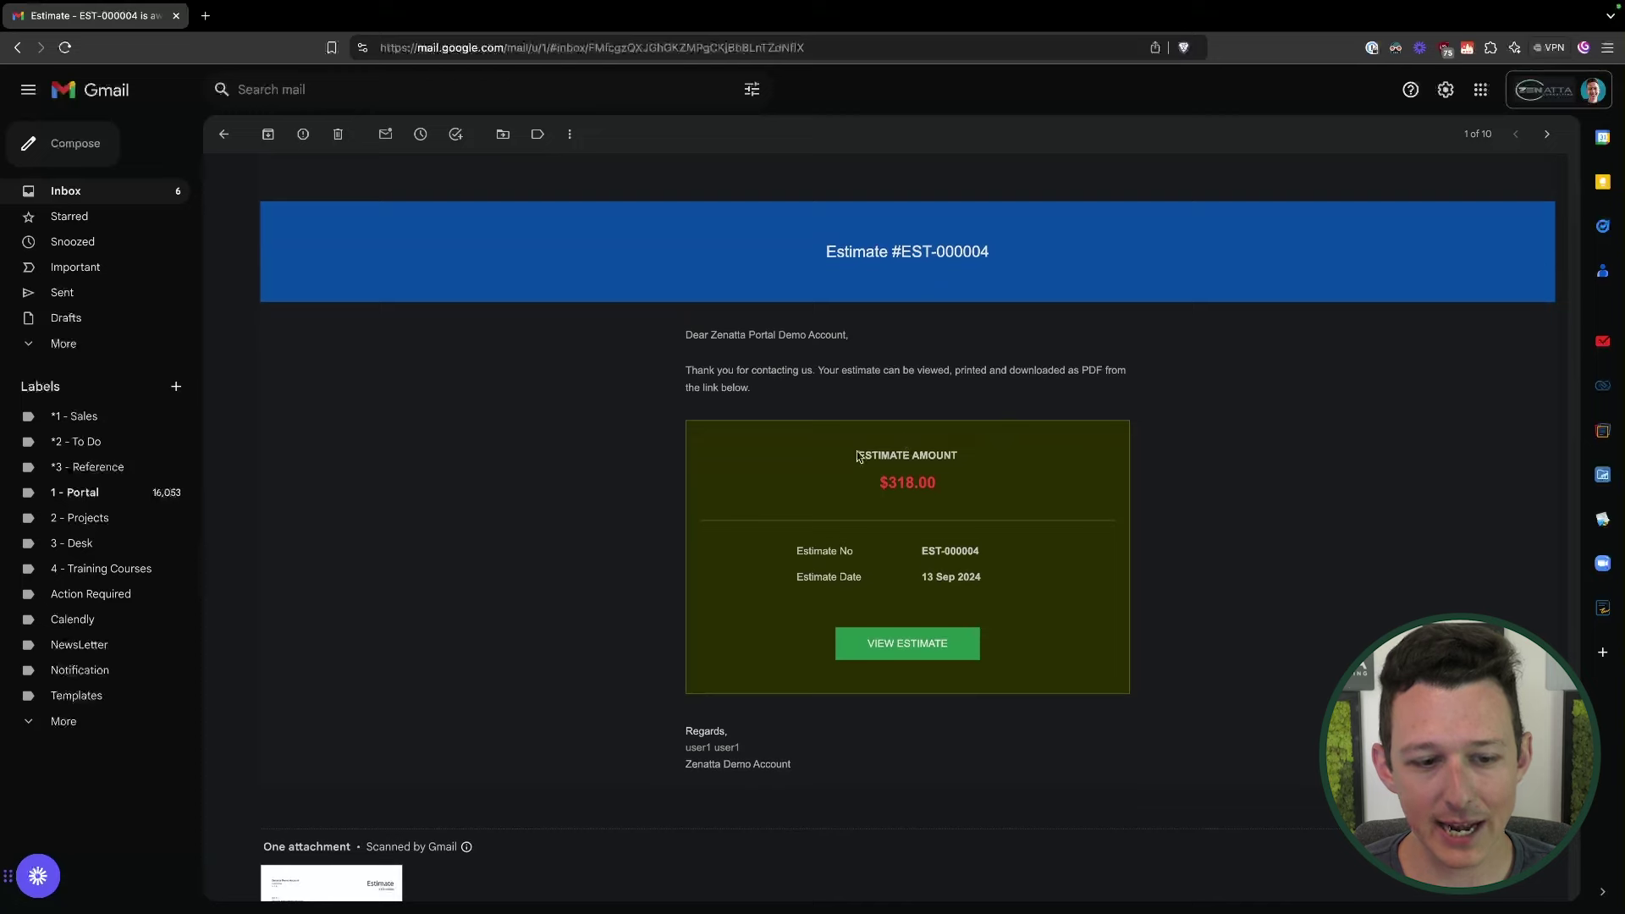
pyautogui.scroll(-2, 857, 457)
pyautogui.moveTo(342, 693)
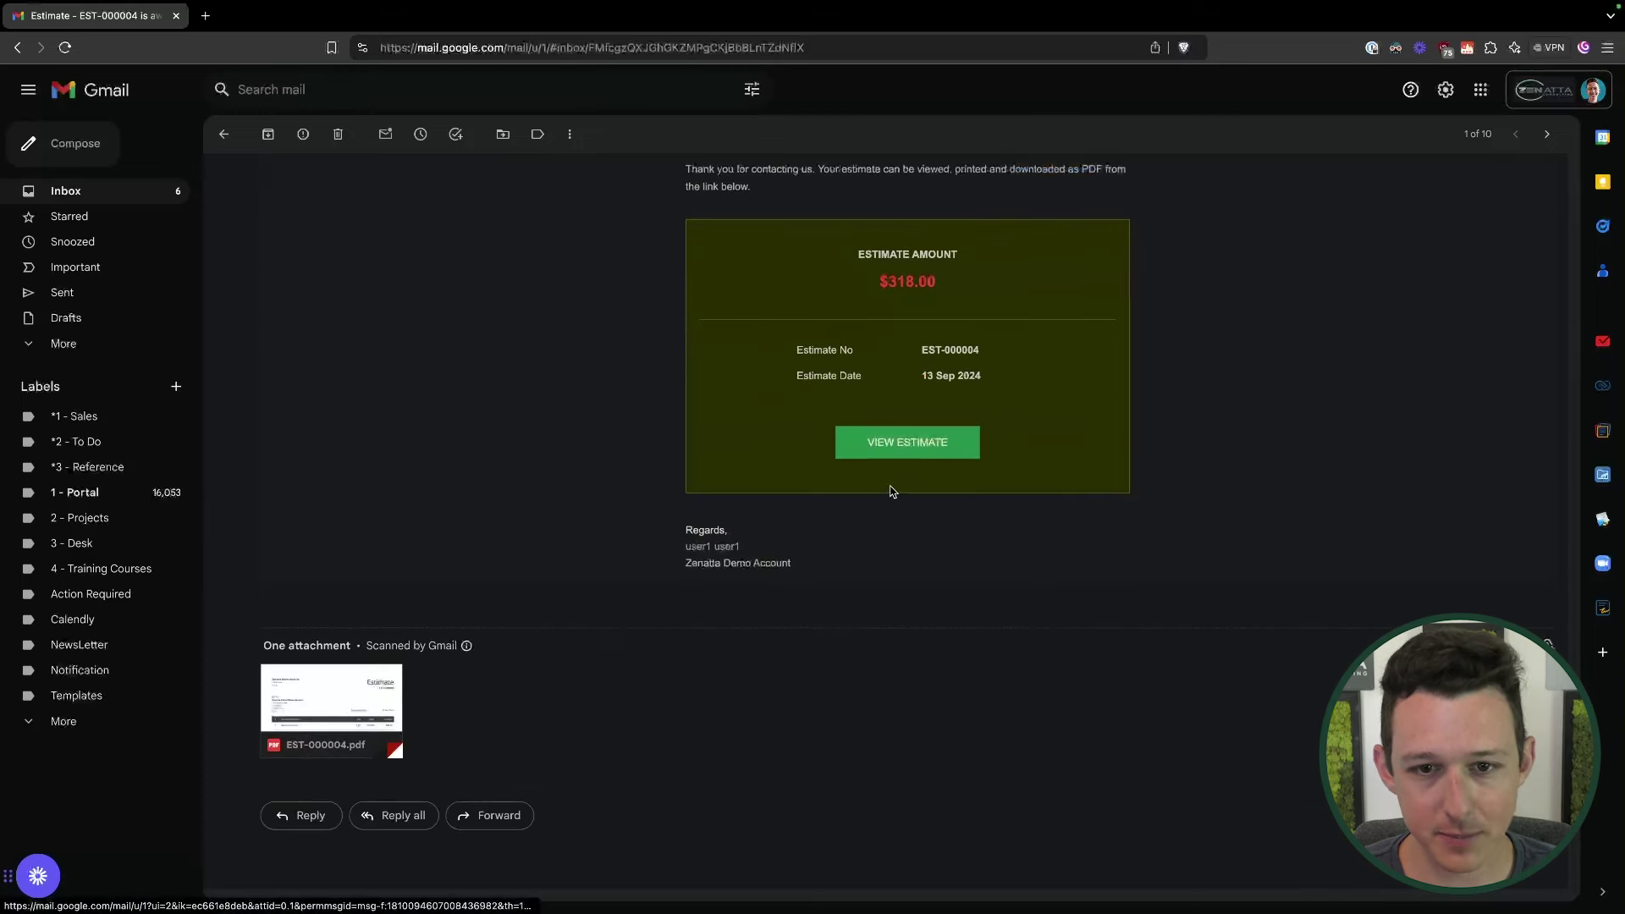
pyautogui.click(909, 446)
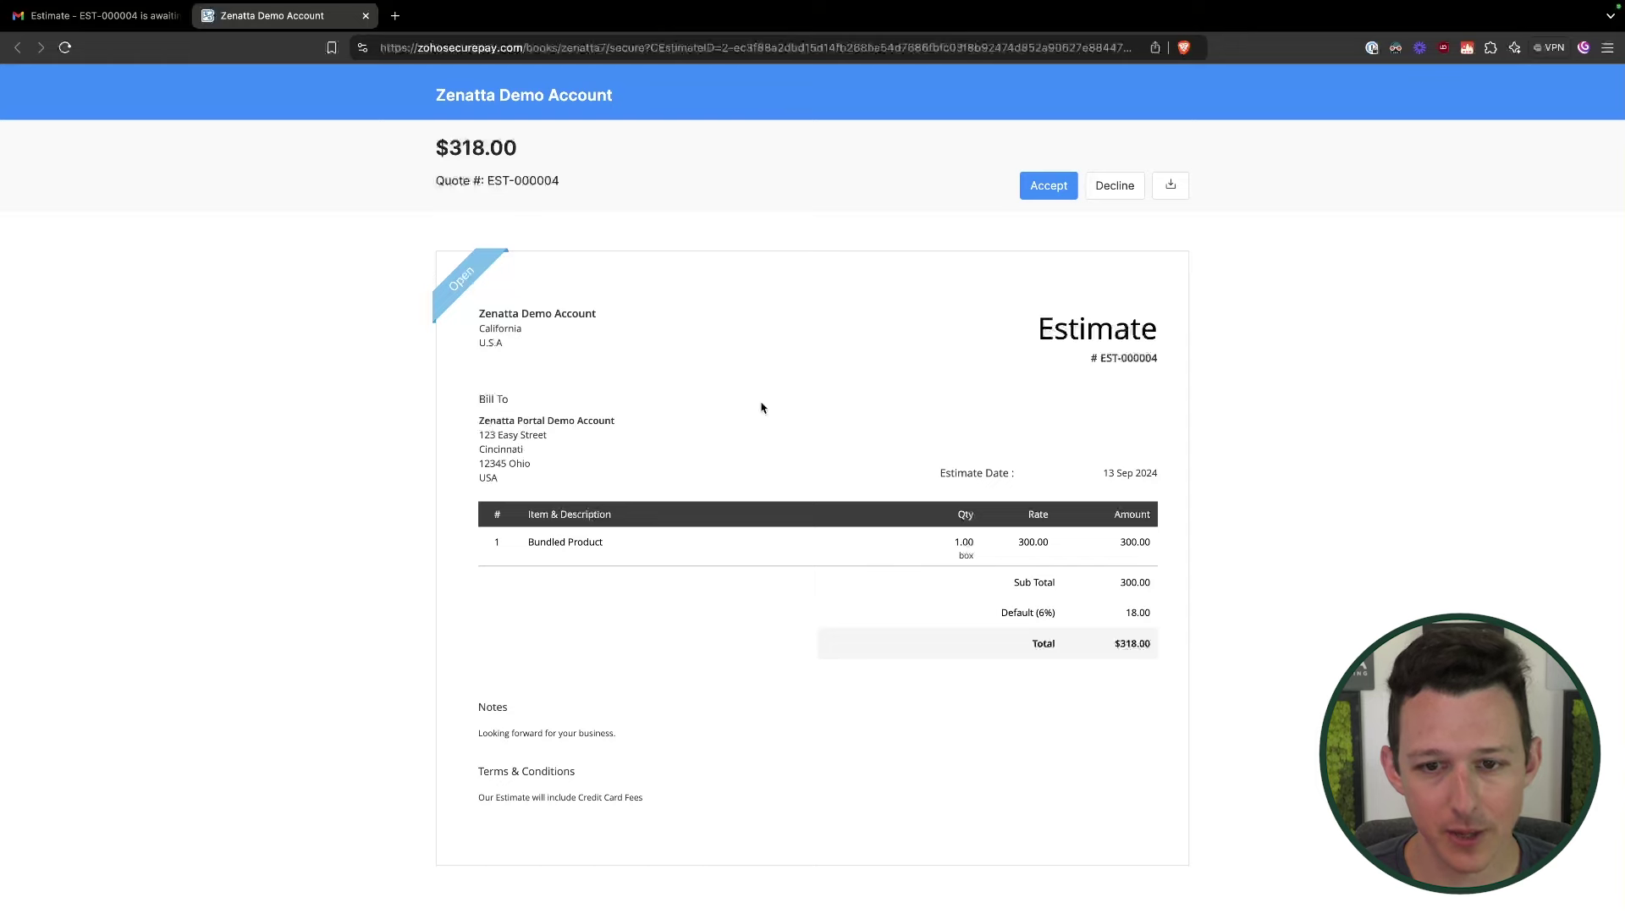
# Step: Begin accepting EST-000004 with a typed signature of the signer's full name
pyautogui.click(1050, 187)
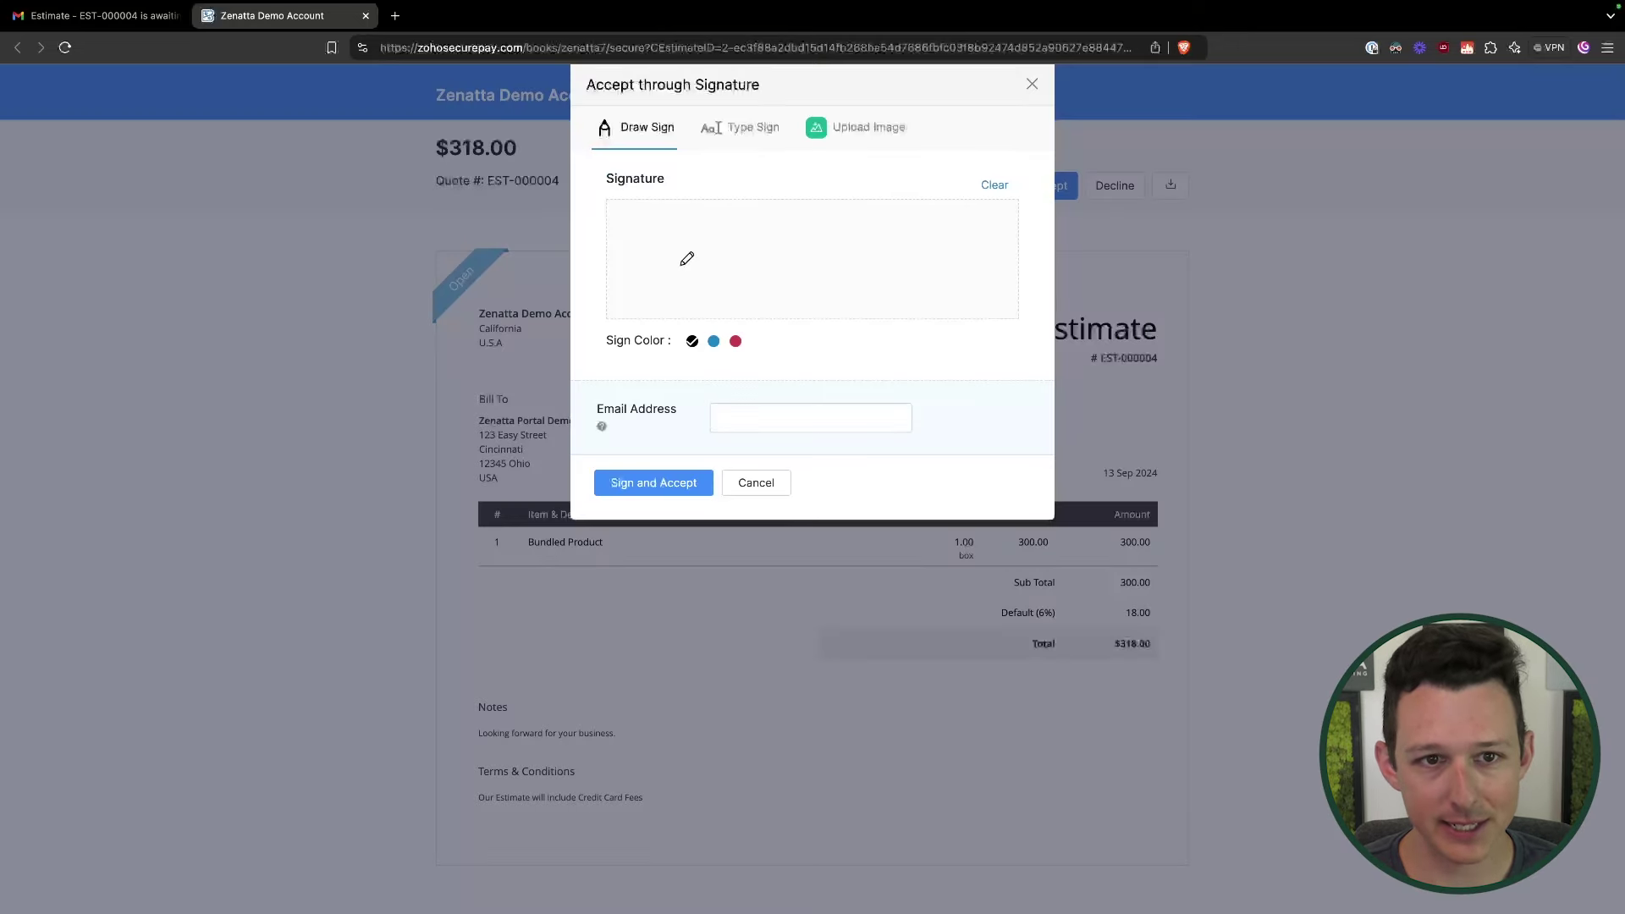
pyautogui.click(735, 131)
pyautogui.click(856, 129)
pyautogui.click(745, 131)
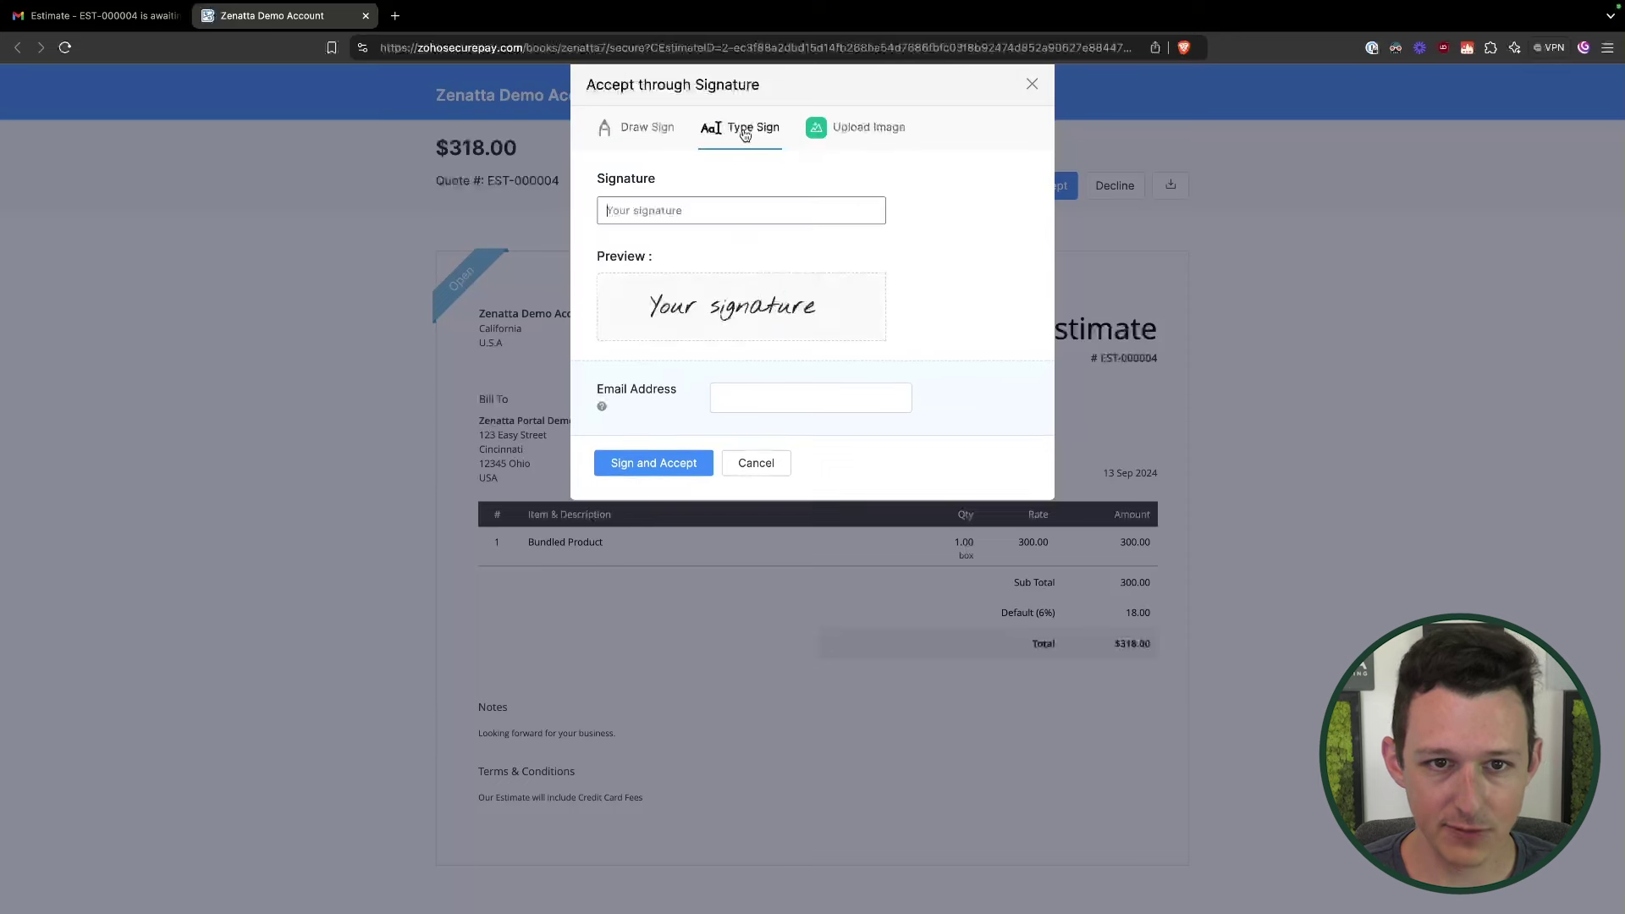
pyautogui.click(678, 213)
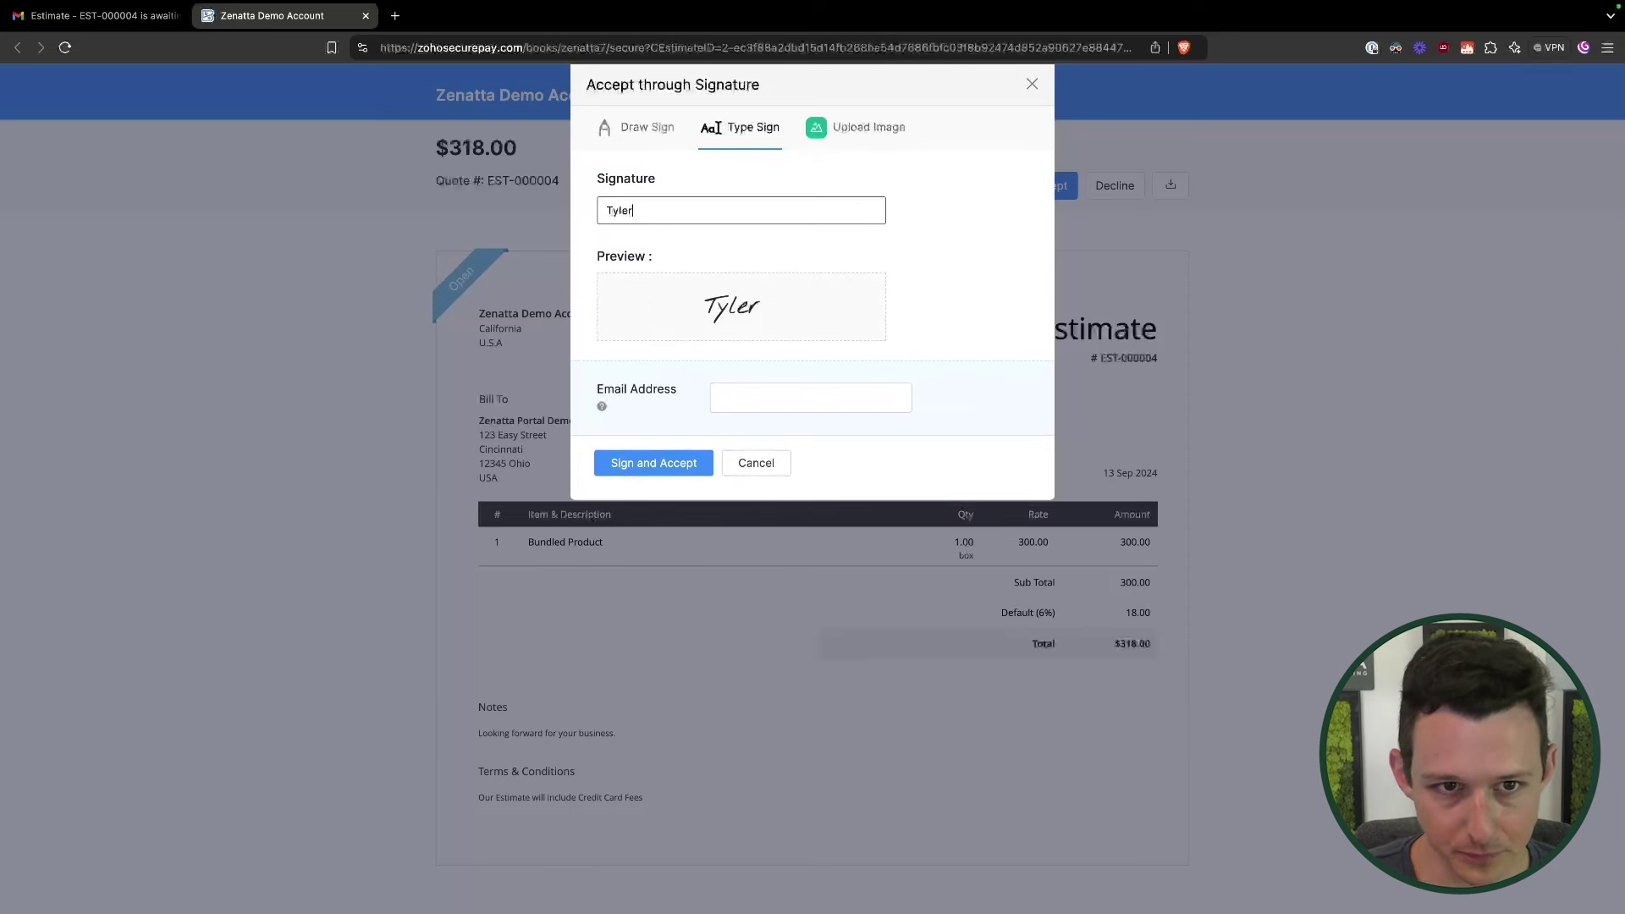
# Step: Enter the signer's e-mail address, sign and accept the quote, and return to Zoho Books
pyautogui.click(825, 401)
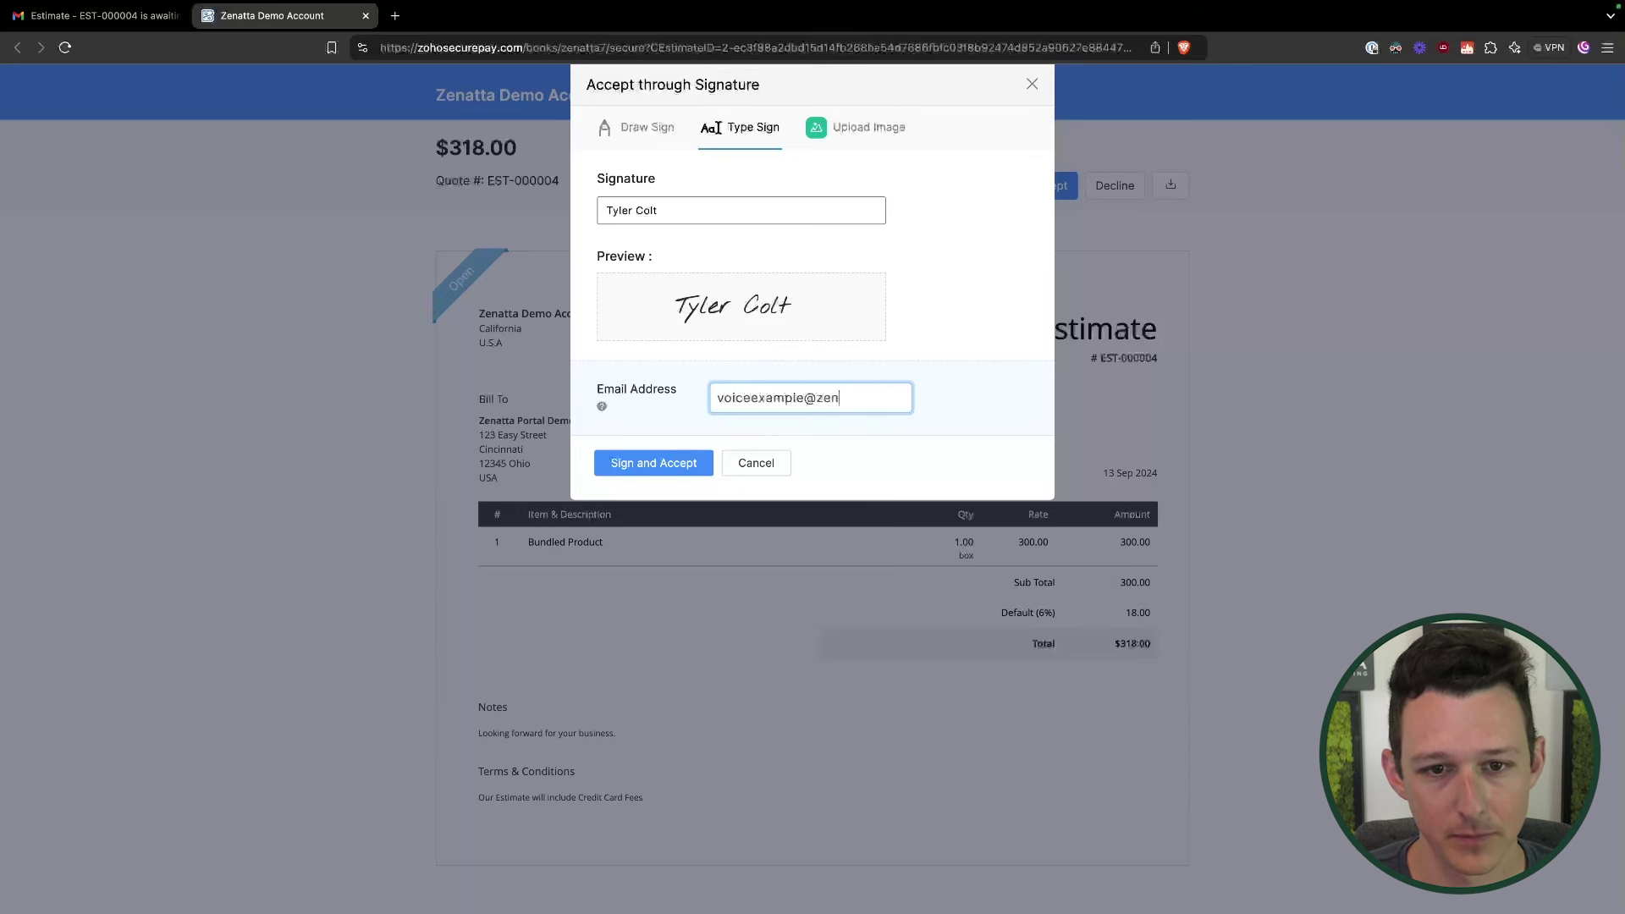
pyautogui.click(660, 465)
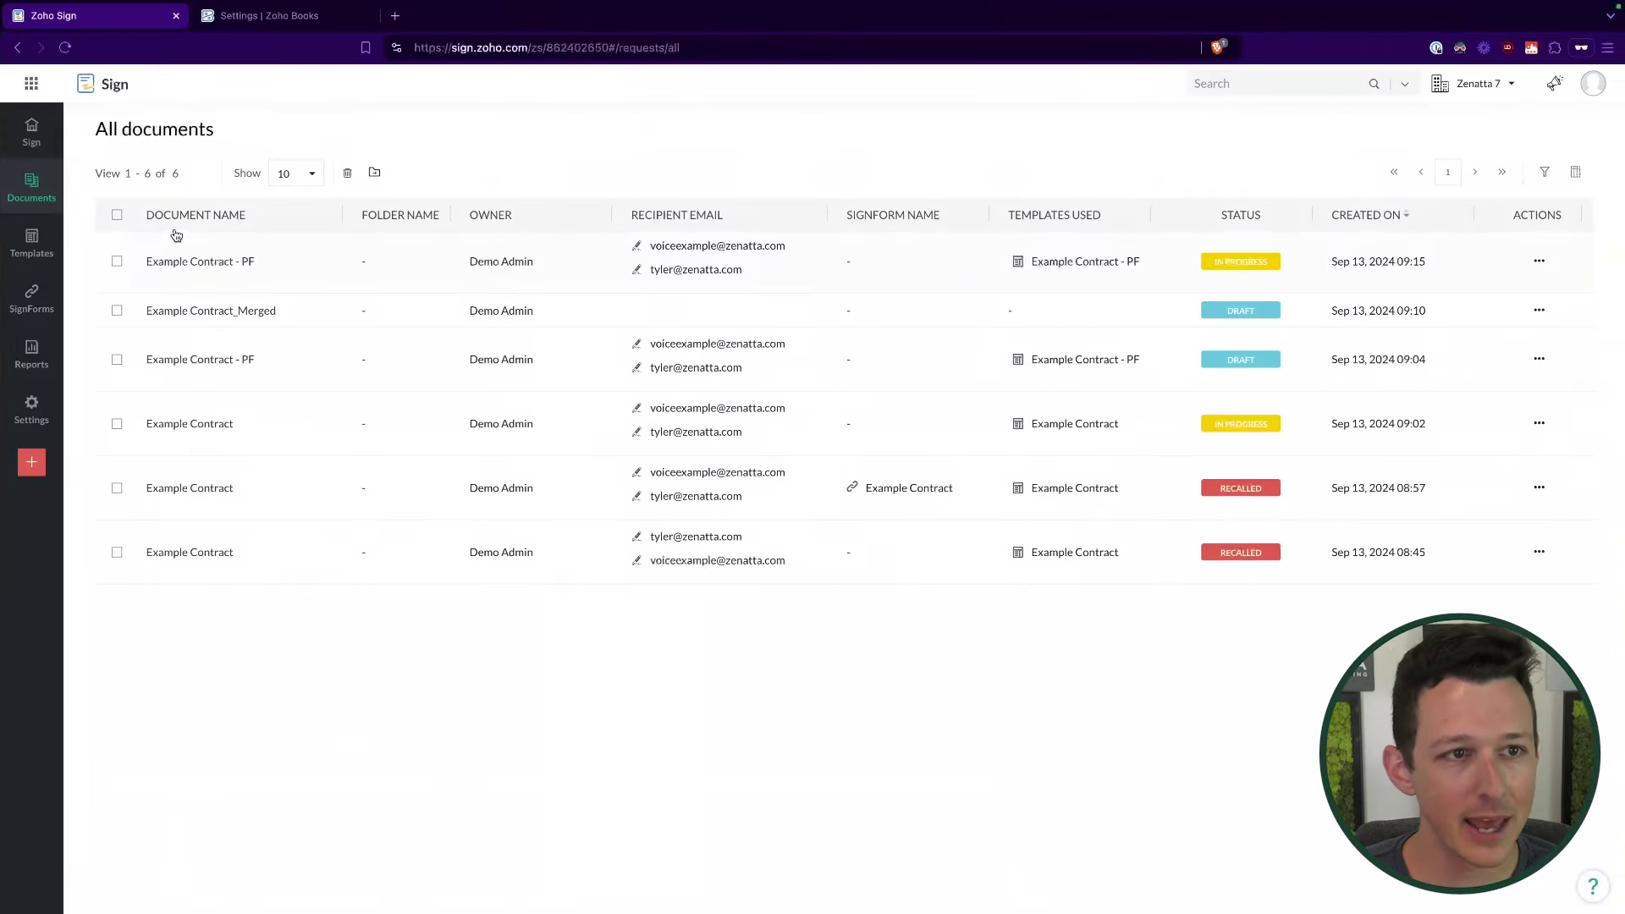
pyautogui.click(271, 18)
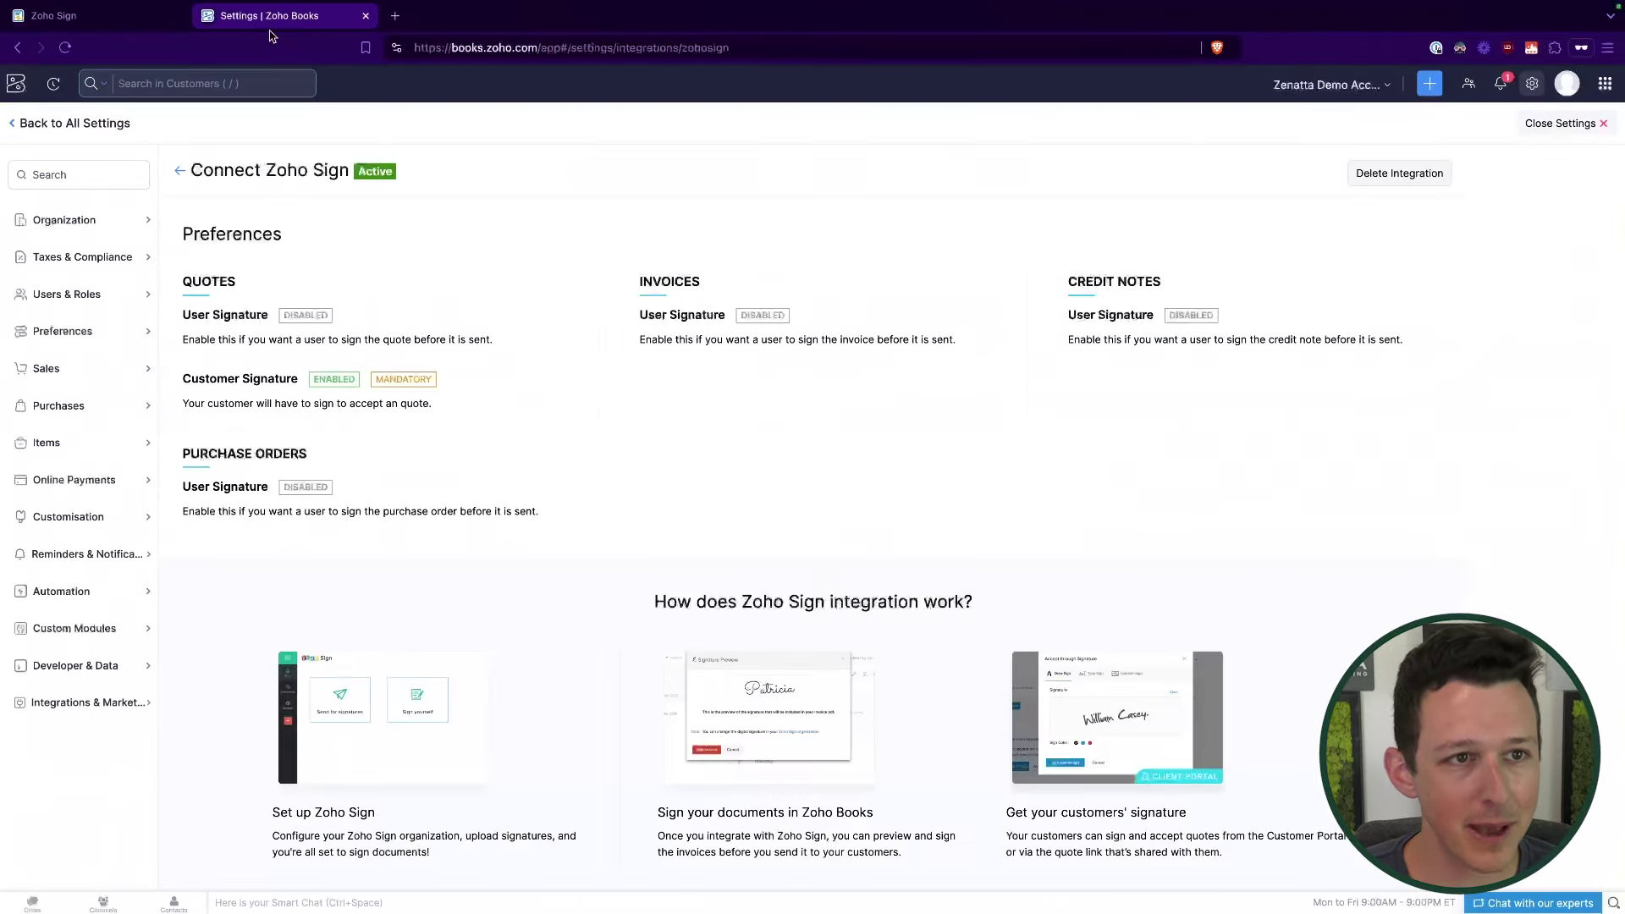
# Step: Open quote EST-000004 from the Sales > Quotes list
pyautogui.click(17, 85)
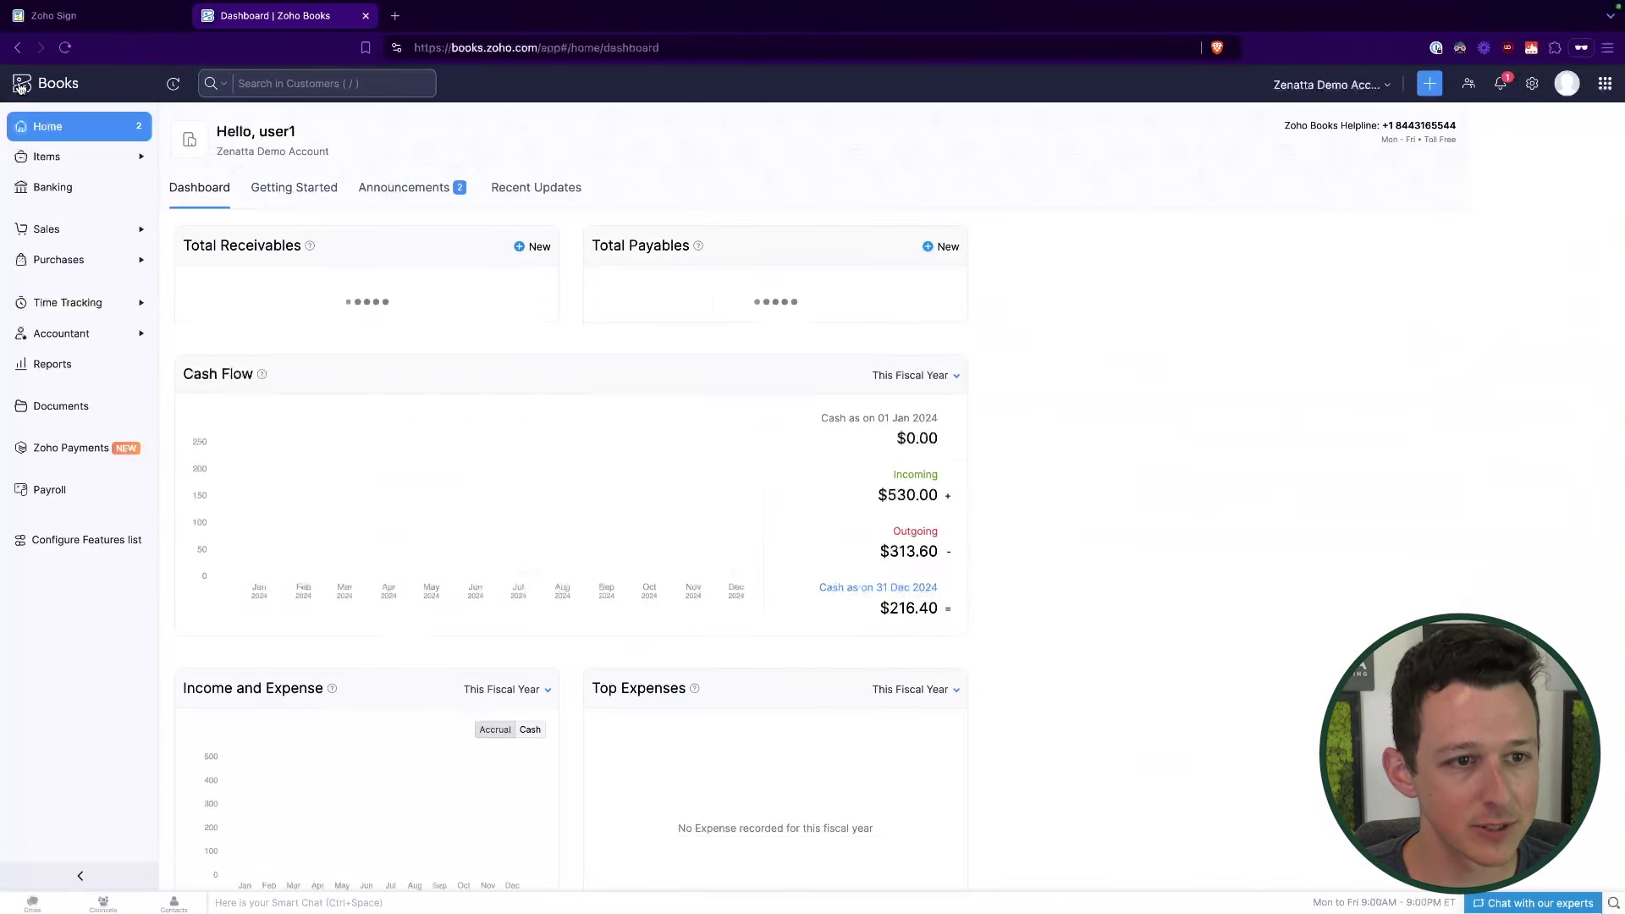
pyautogui.click(51, 229)
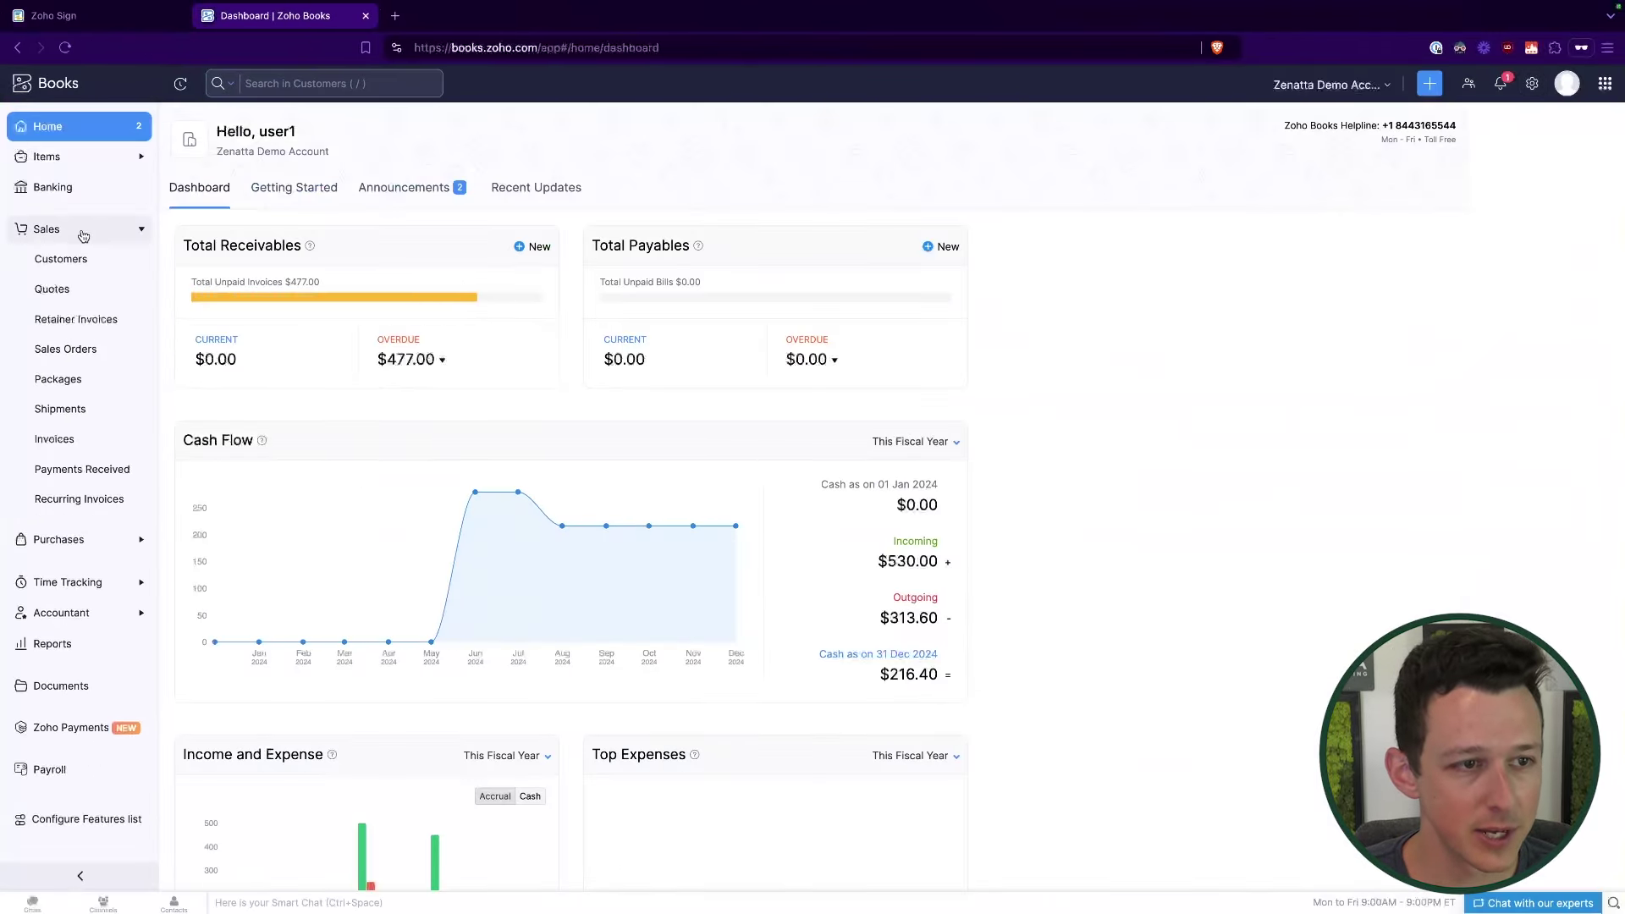
pyautogui.click(88, 296)
pyautogui.click(238, 222)
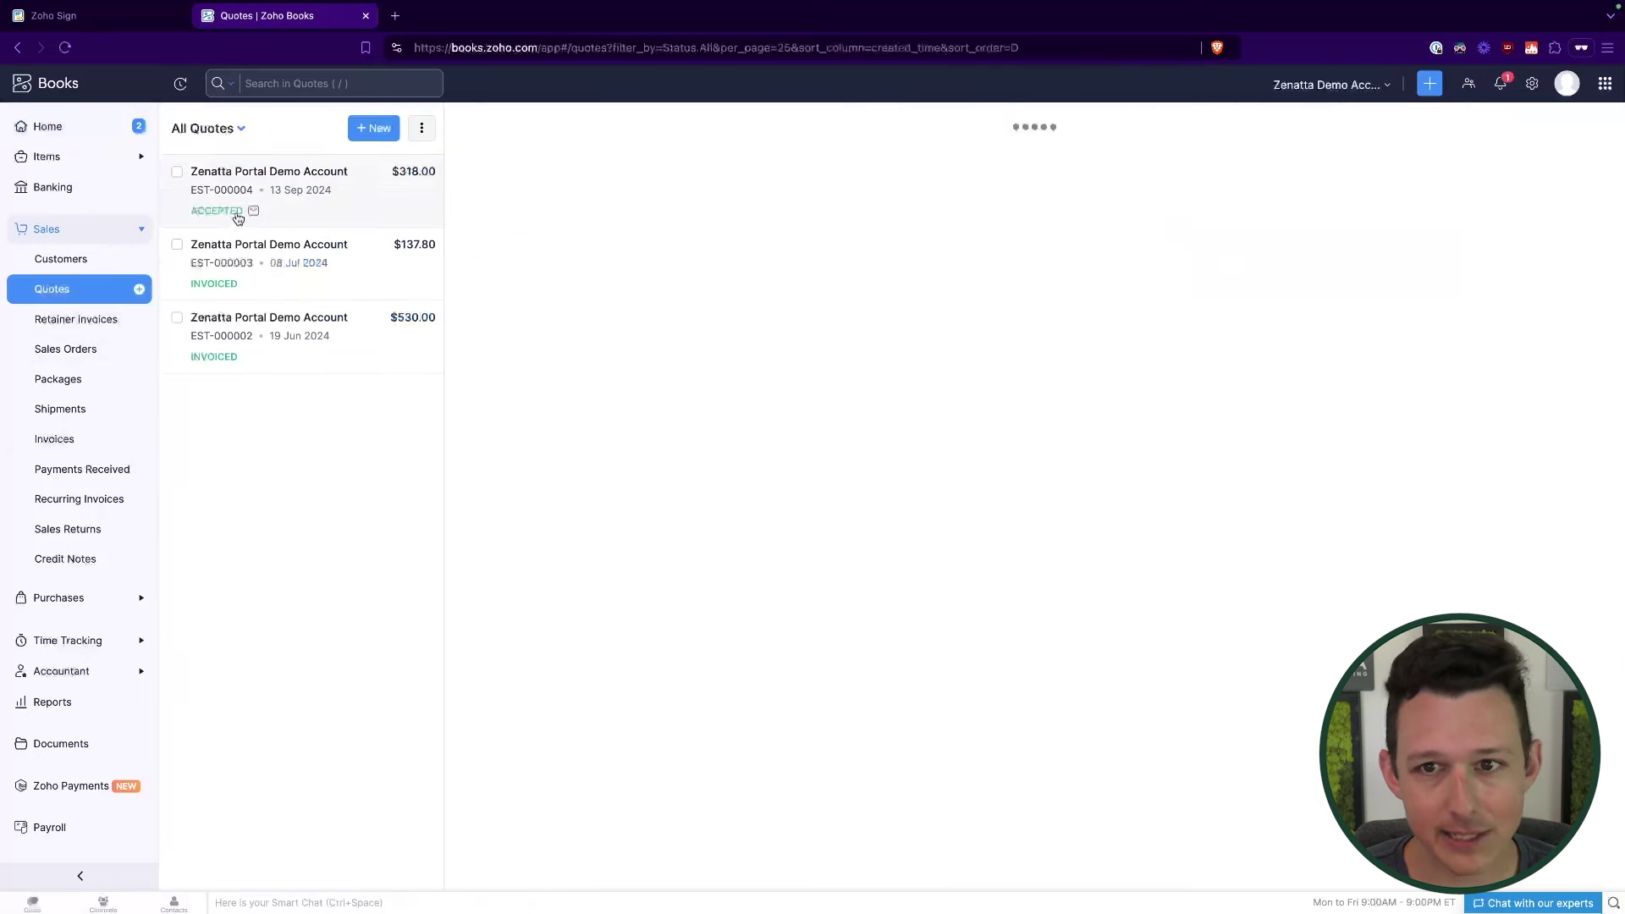
# Step: Review the Customer Signed quote and choose Customize > Edit Template
pyautogui.scroll(-1, 824, 401)
pyautogui.scroll(-3, 824, 401)
pyautogui.scroll(4, 825, 399)
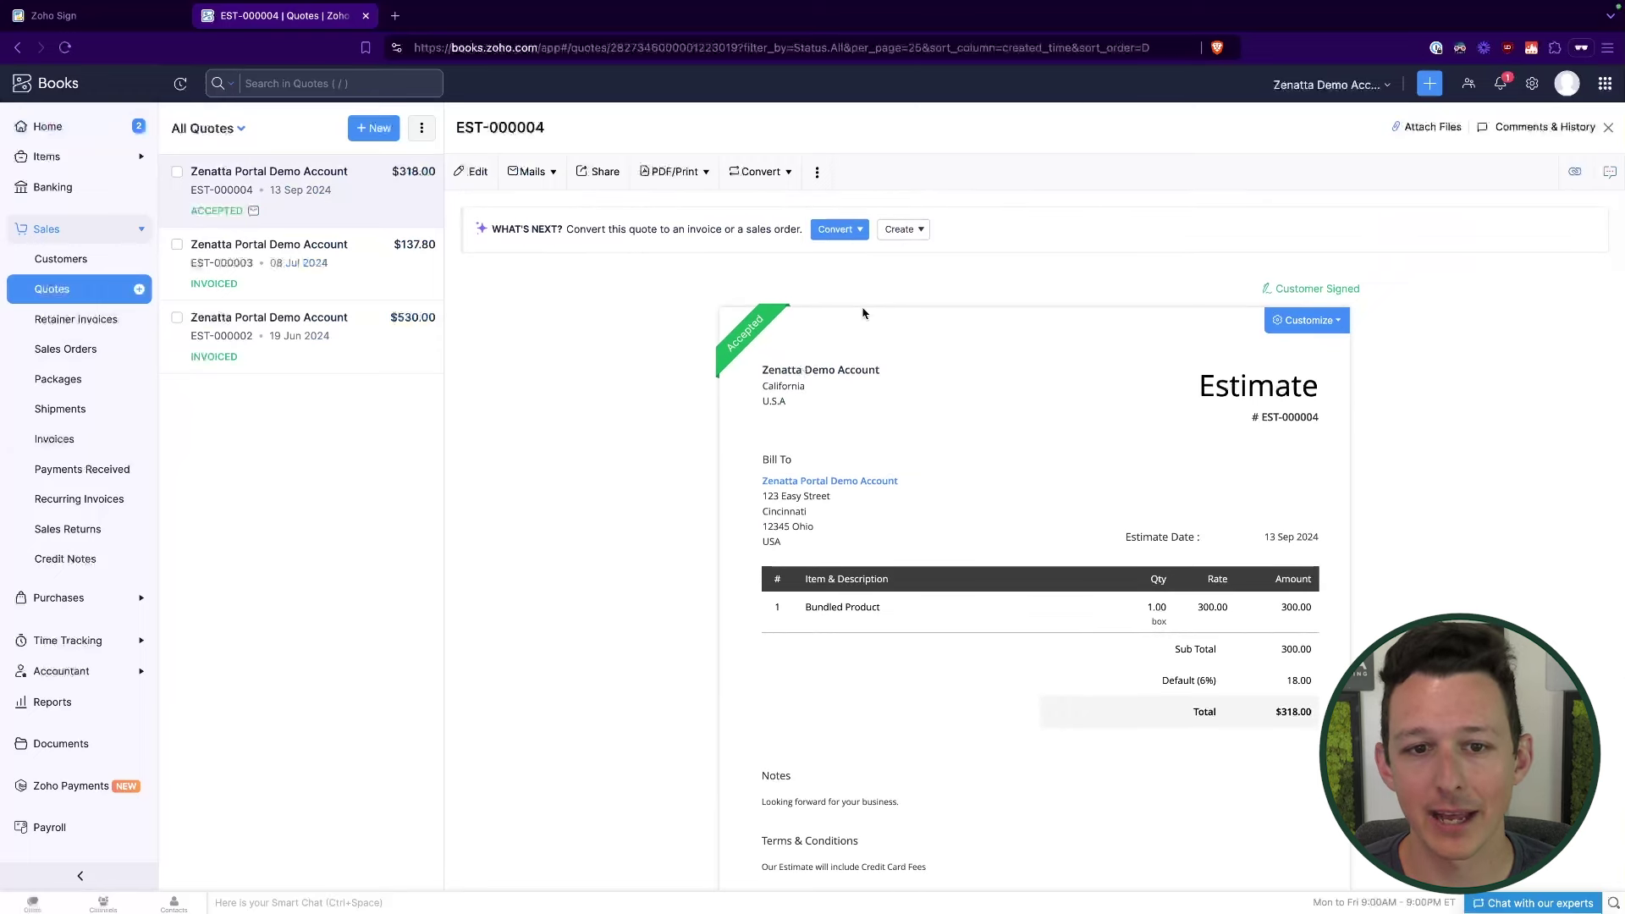
pyautogui.scroll(-2, 863, 313)
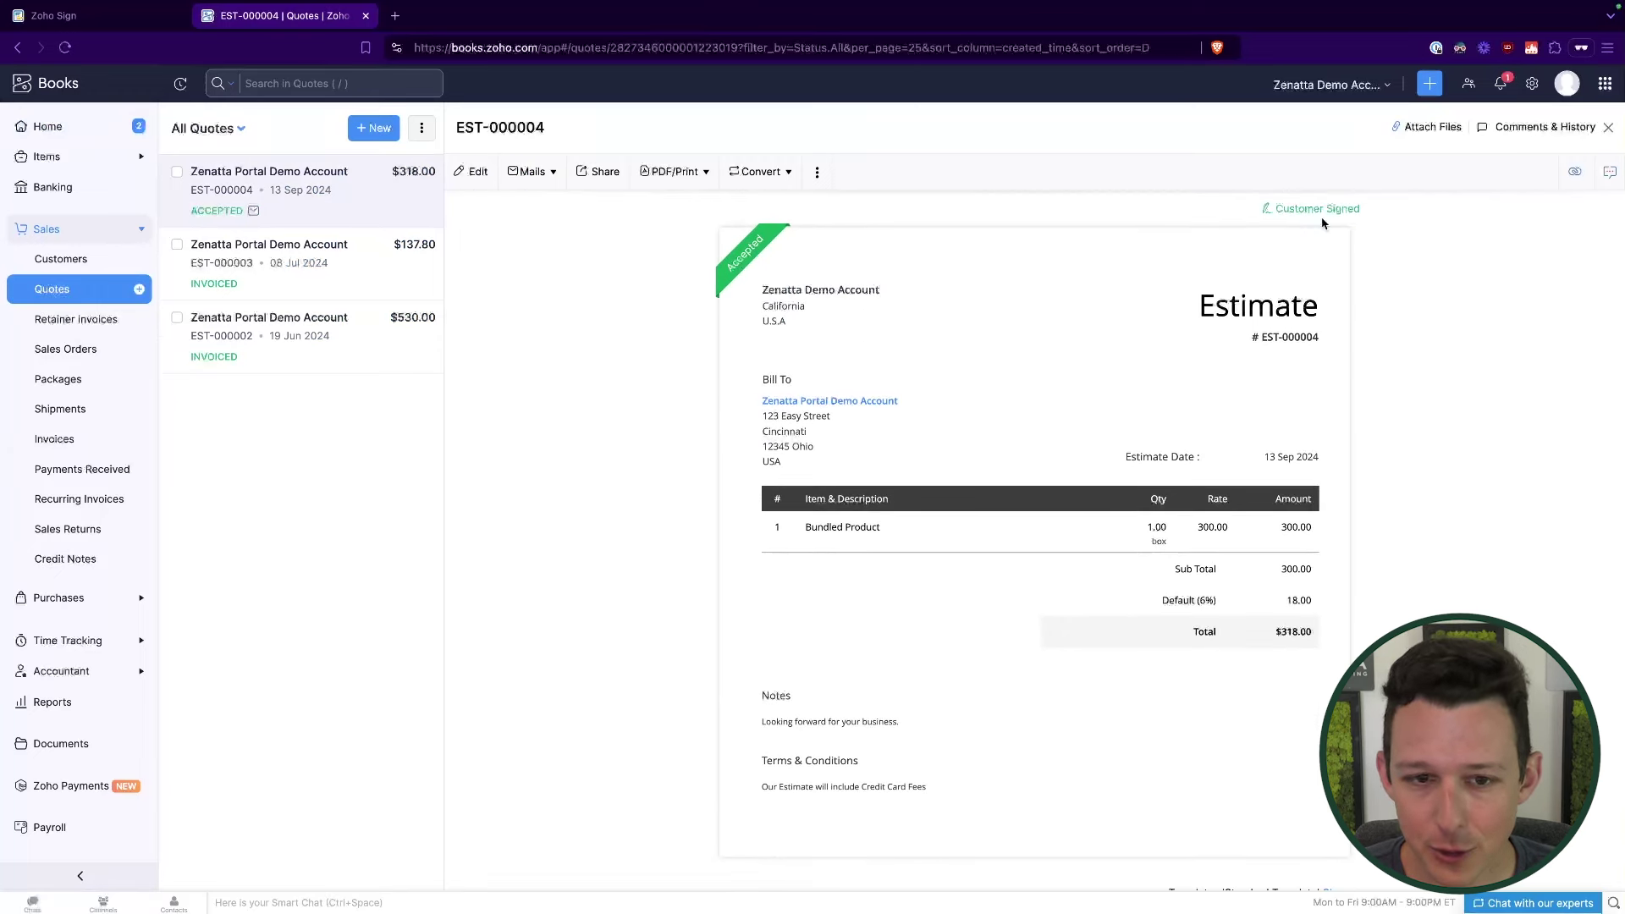
pyautogui.click(1333, 242)
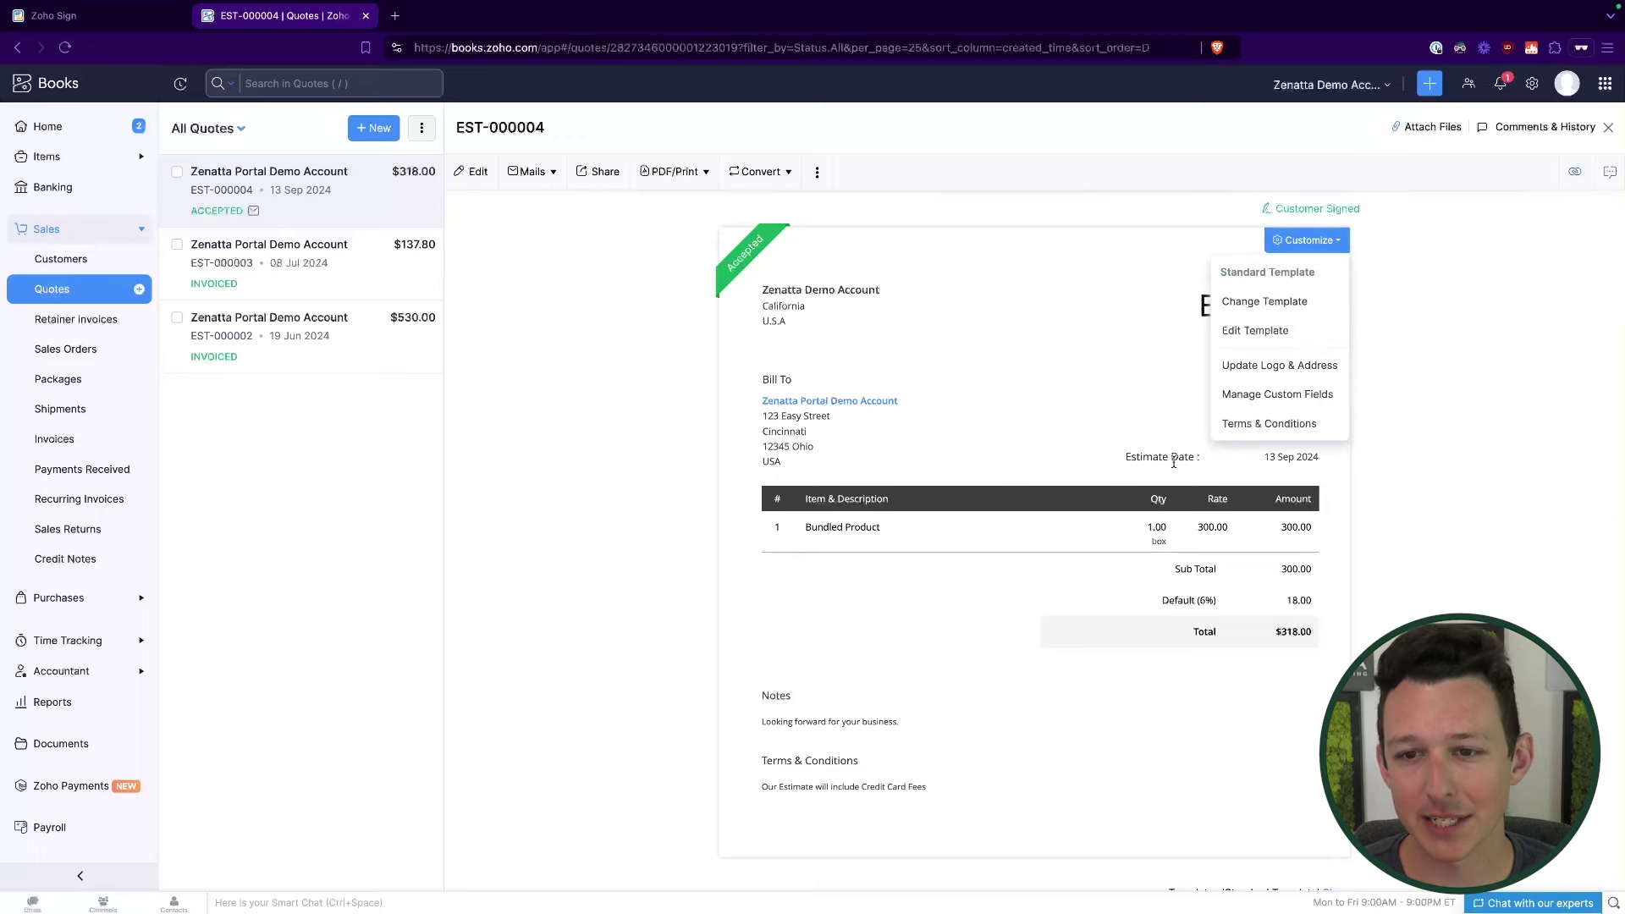
pyautogui.click(1261, 331)
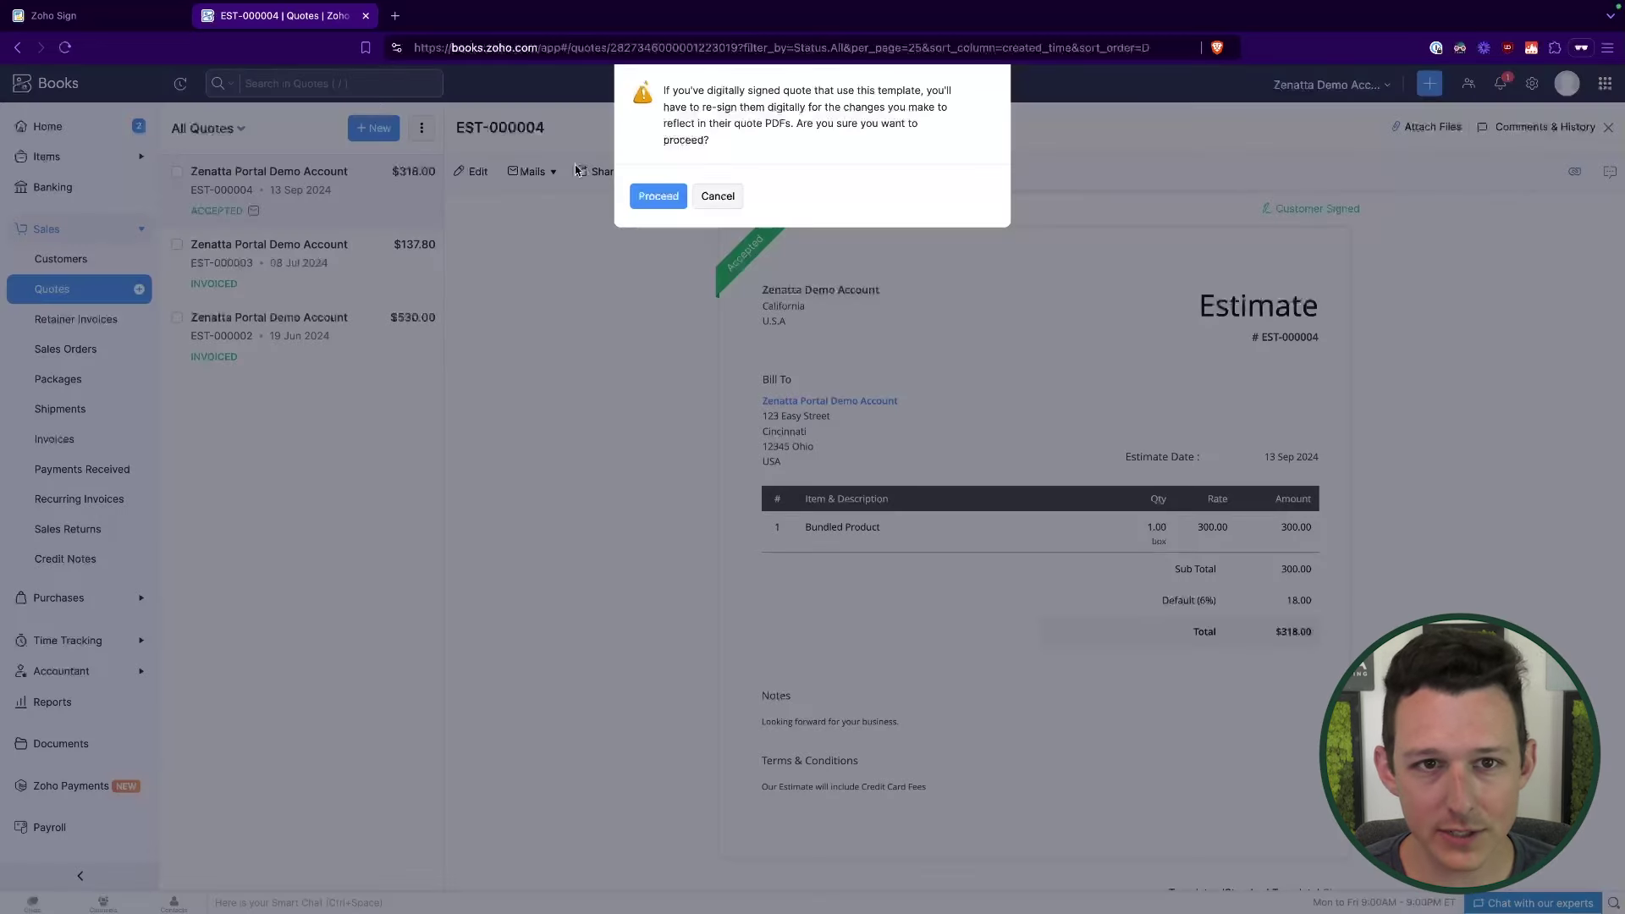
# Step: Proceed past the re-sign warning and reach the Quotes PDF Templates via a 'template' settings search
pyautogui.click(656, 194)
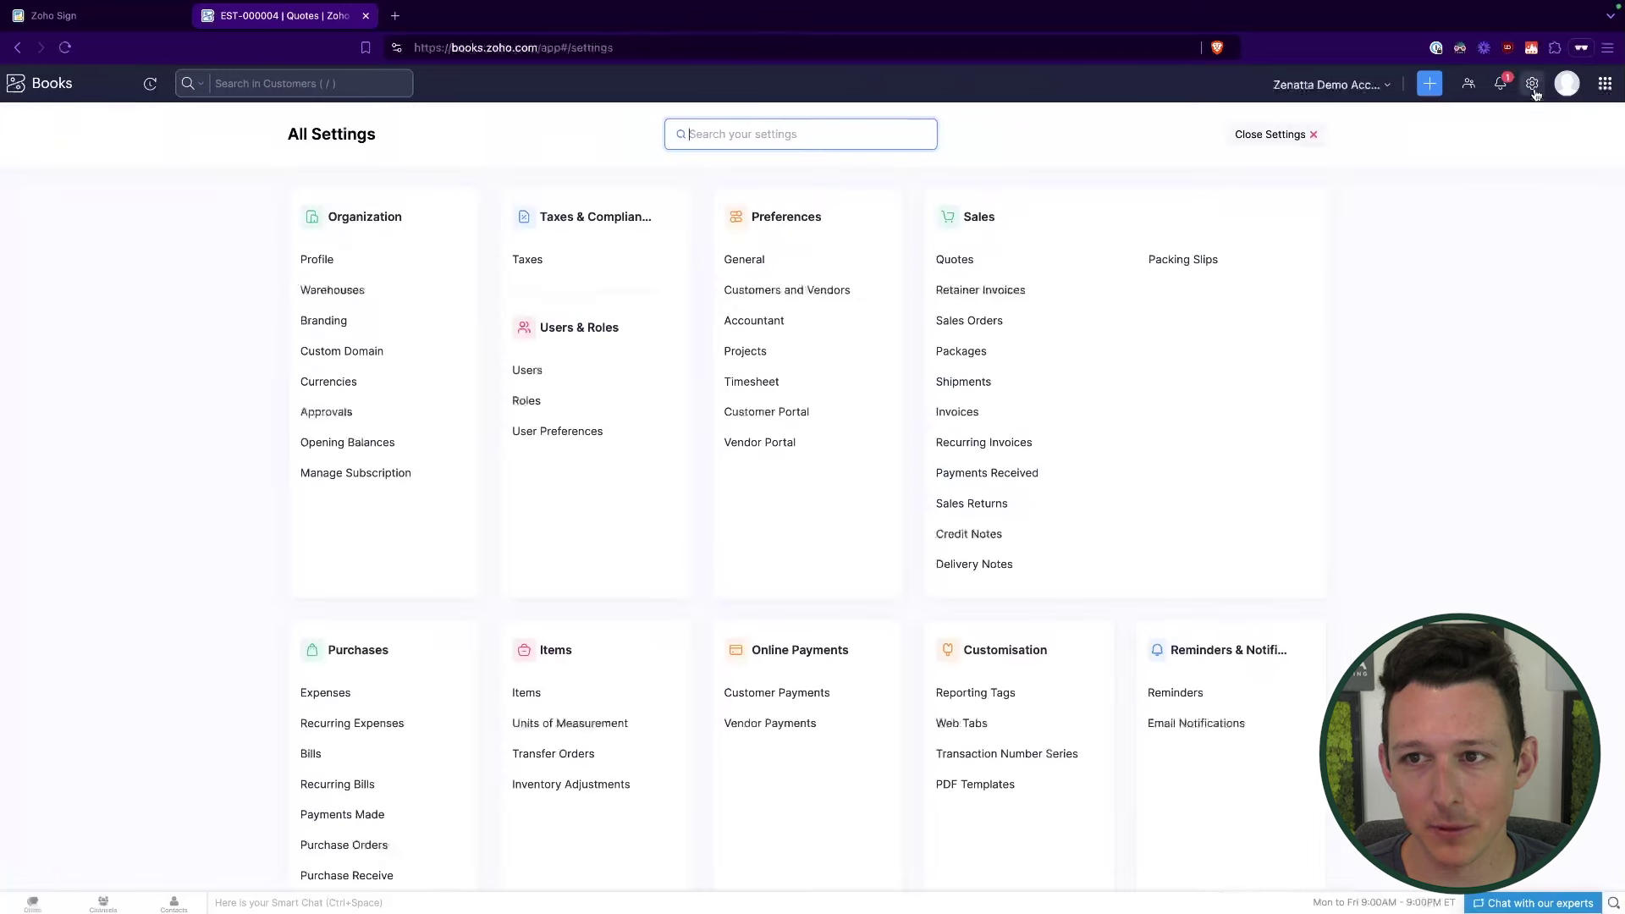
pyautogui.write('templte')
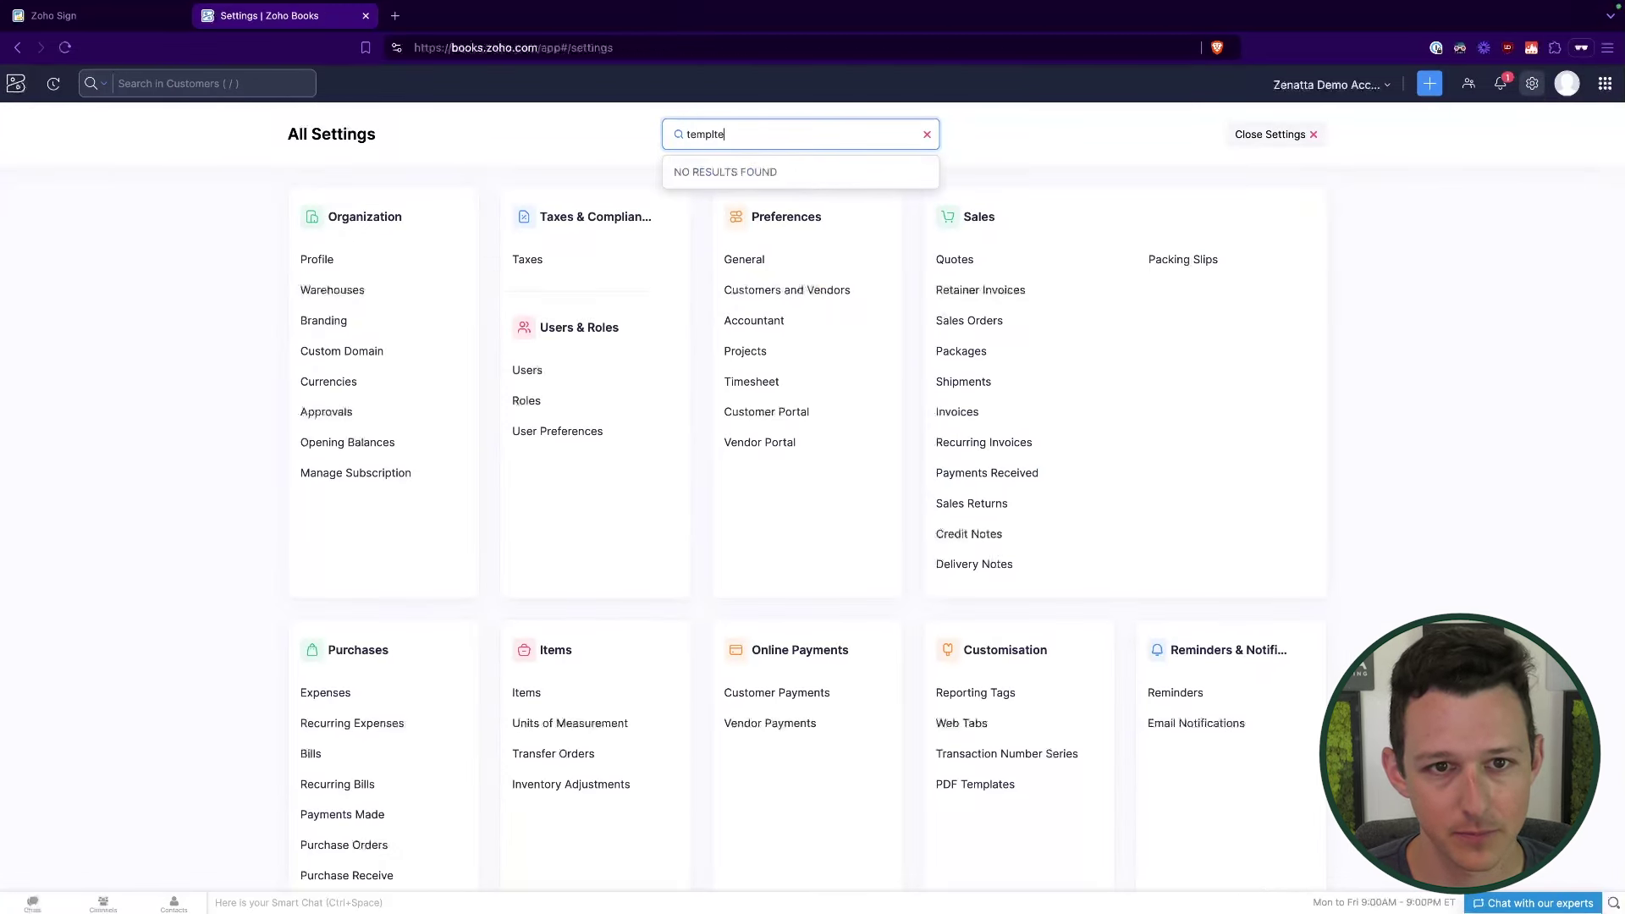
pyautogui.press('BackSpace')
pyautogui.press('BackSpace')
pyautogui.write('ate')
pyautogui.press('BackSpace')
pyautogui.click(760, 228)
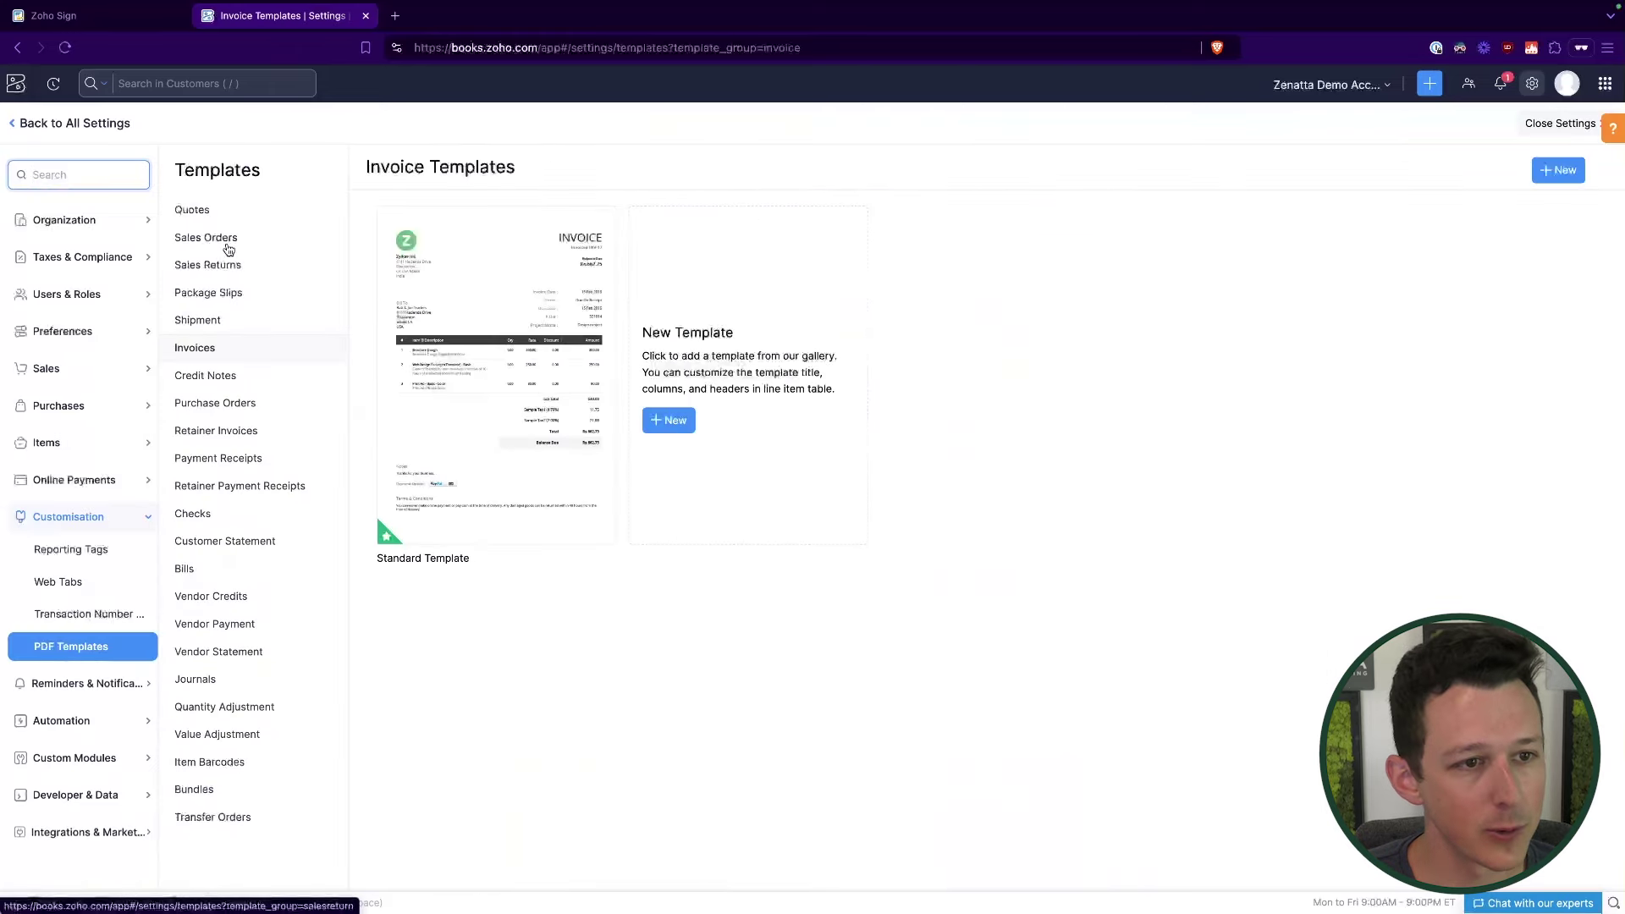
pyautogui.click(204, 213)
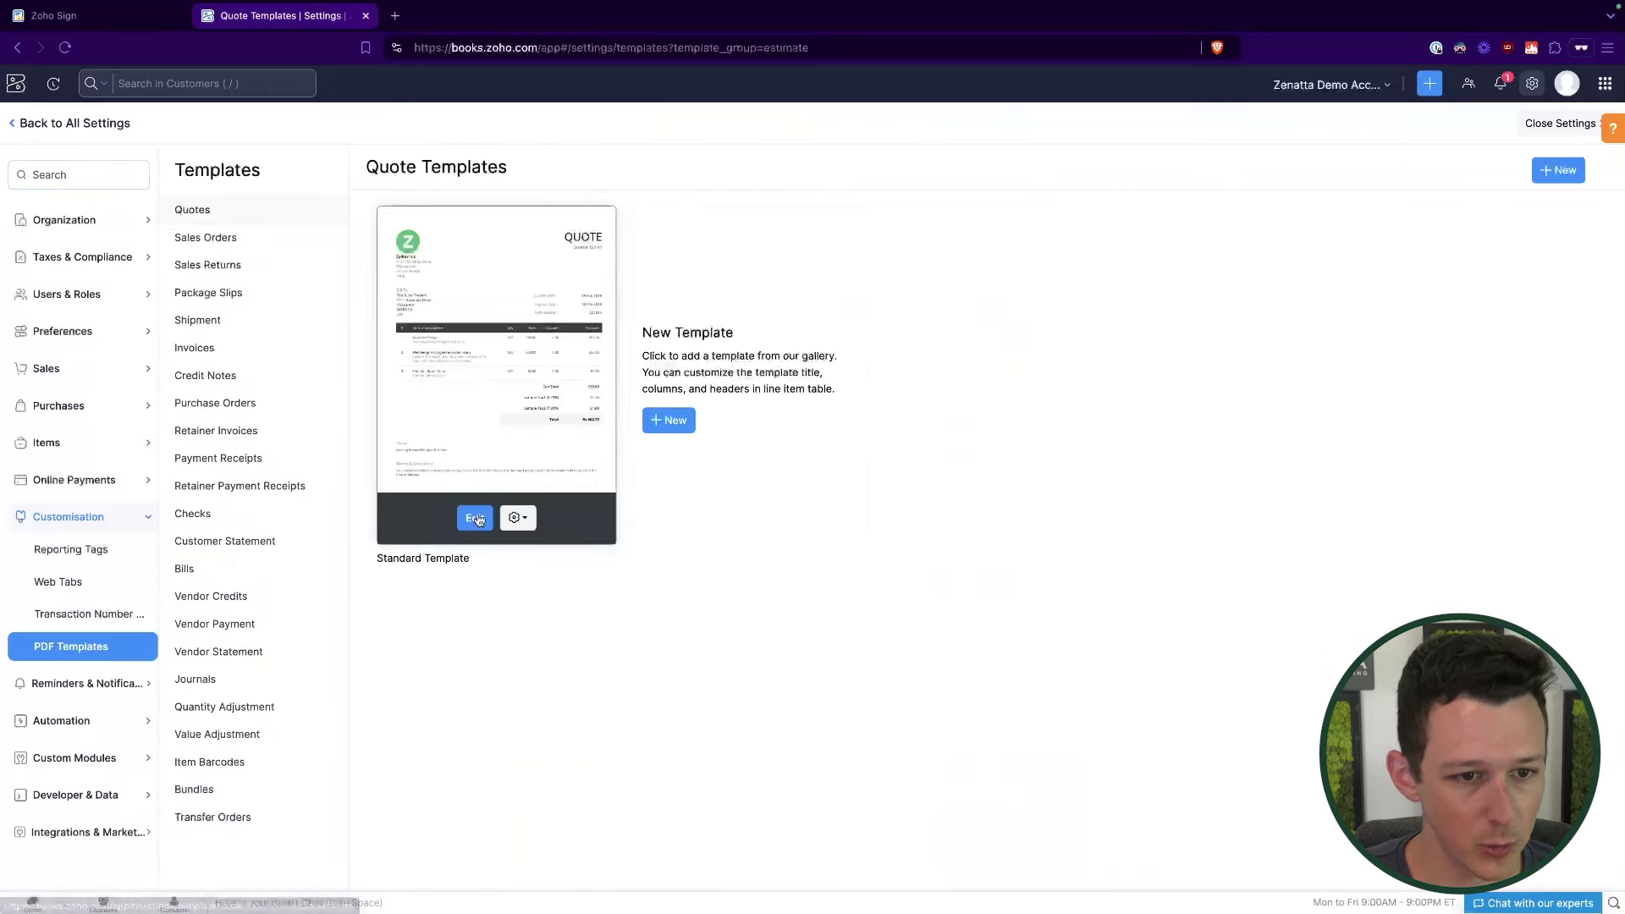
# Step: Enable Signature under Other Details in the Standard Template, name it 'Signature', and save
pyautogui.click(476, 519)
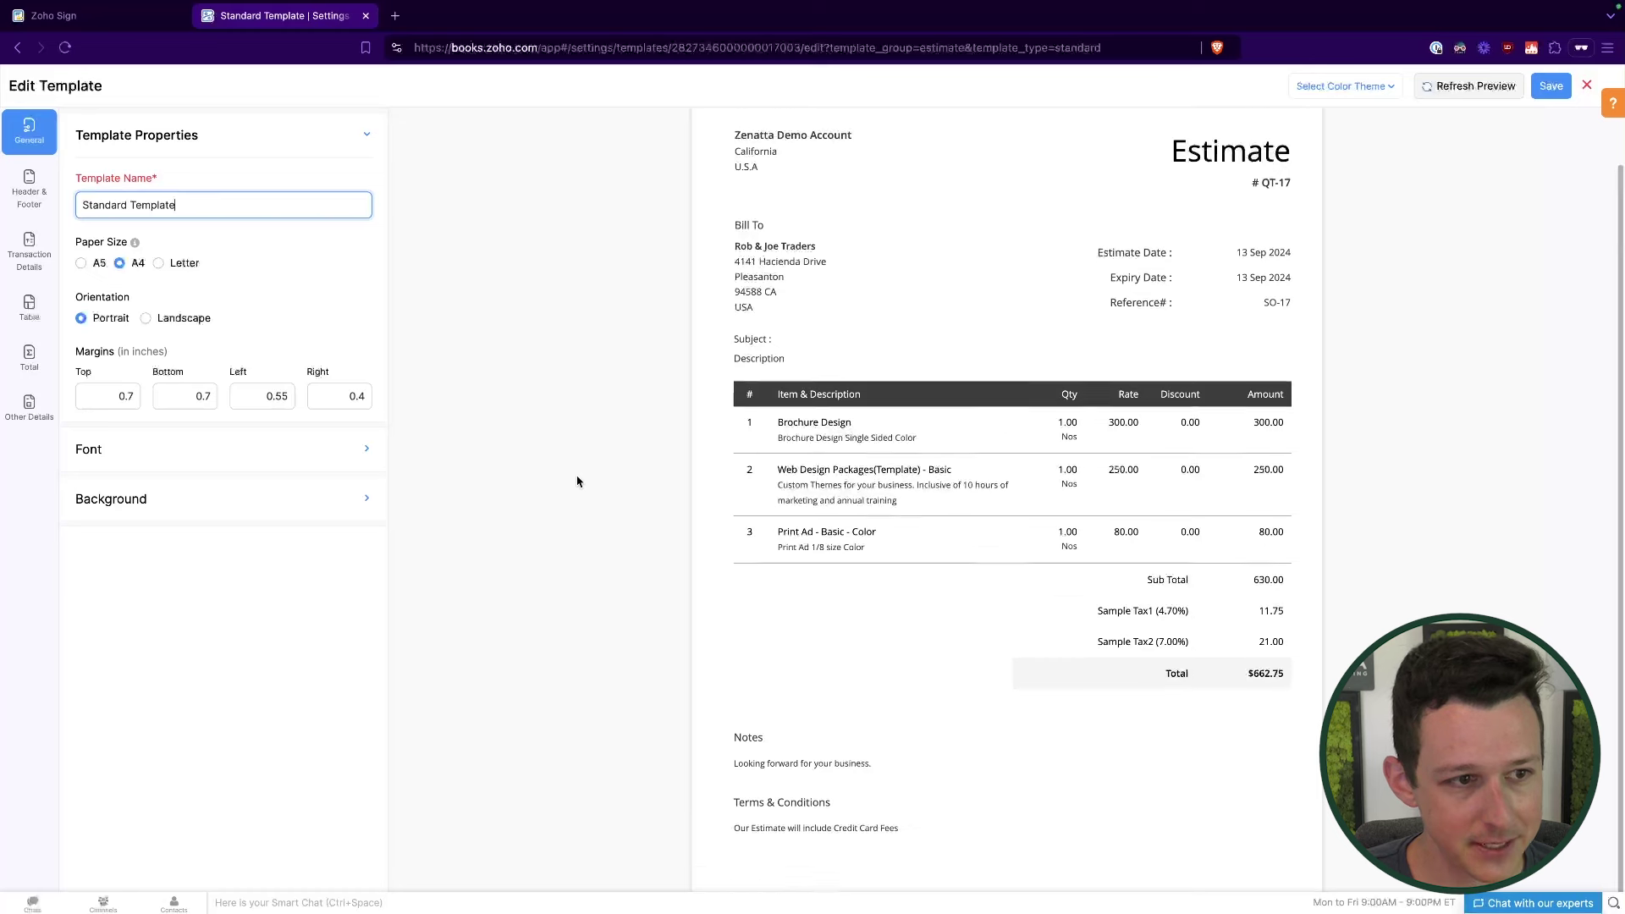
pyautogui.click(28, 407)
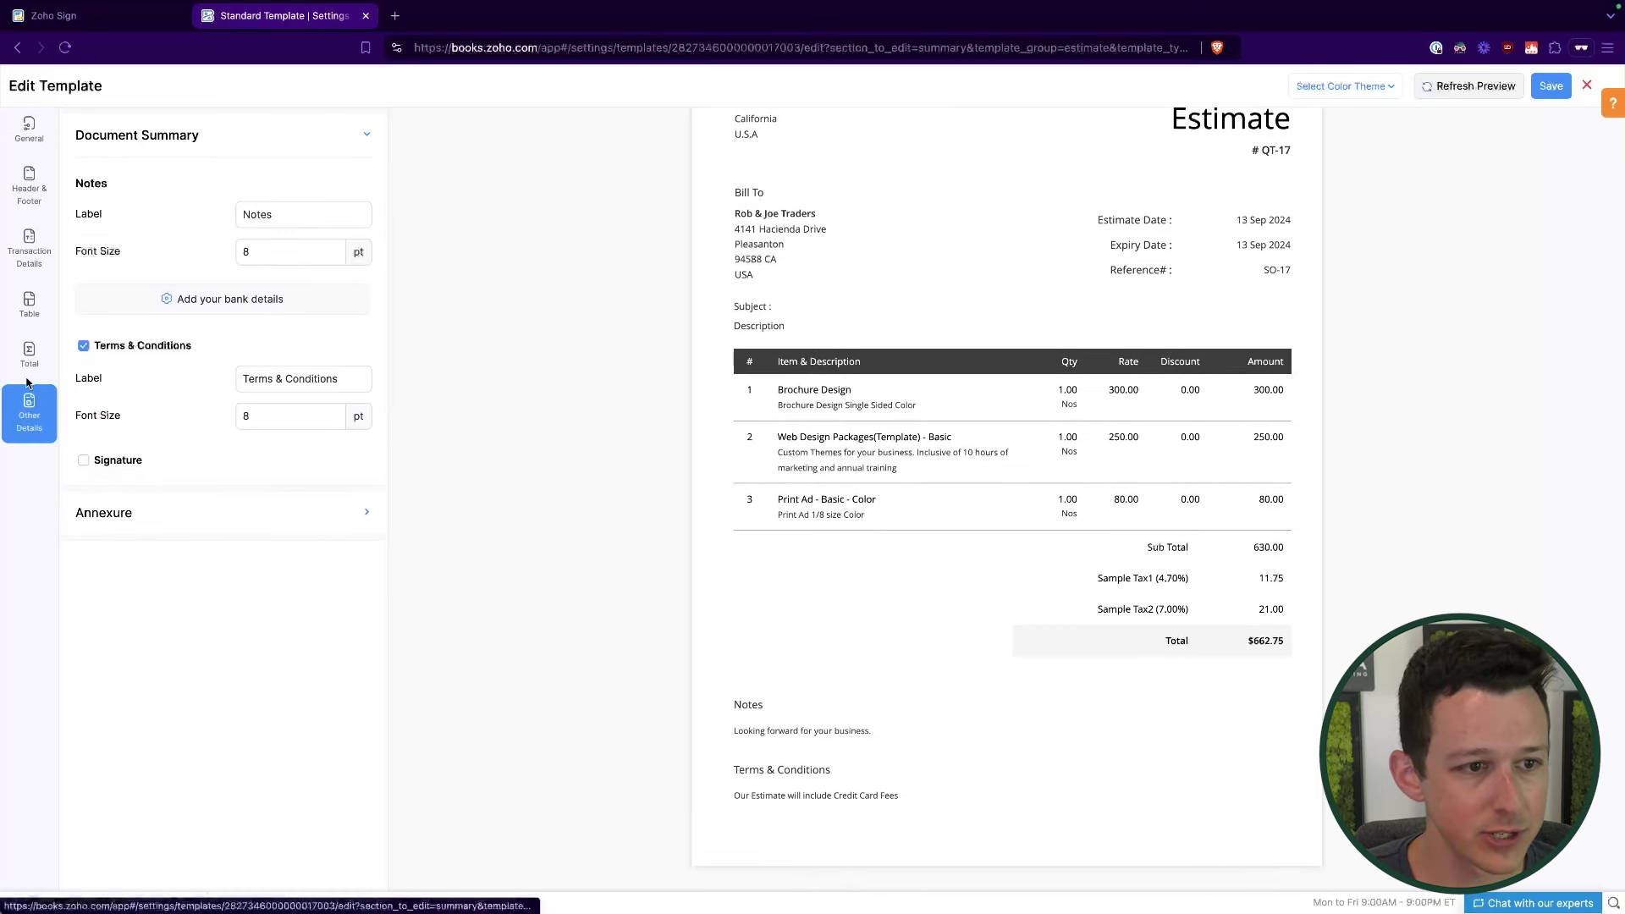
pyautogui.click(84, 461)
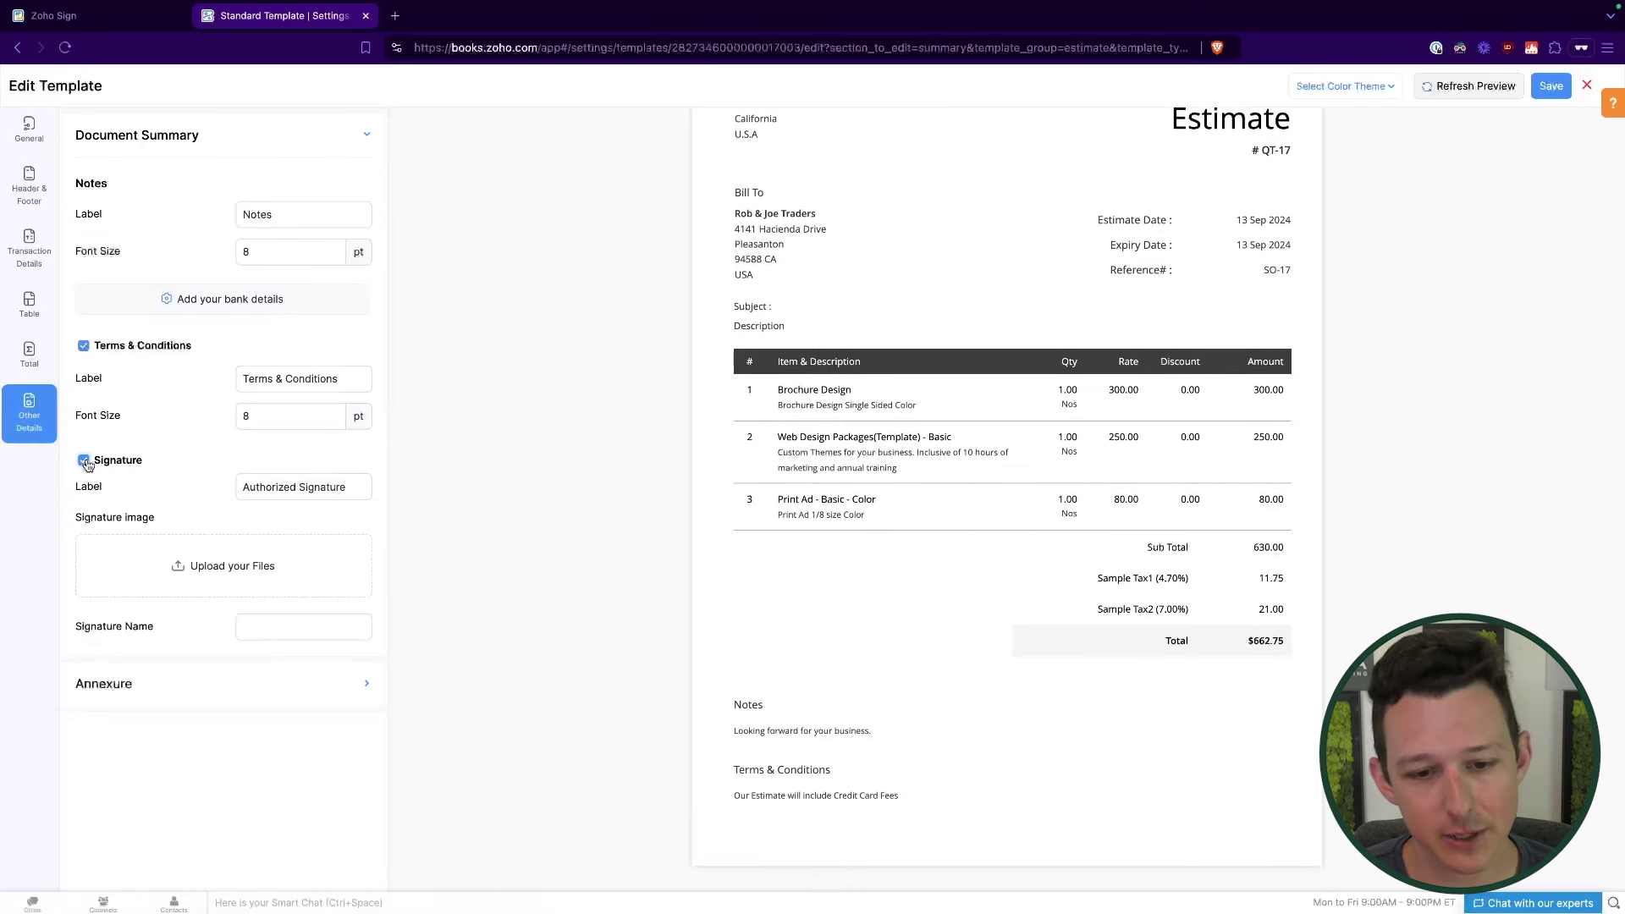
pyautogui.click(298, 624)
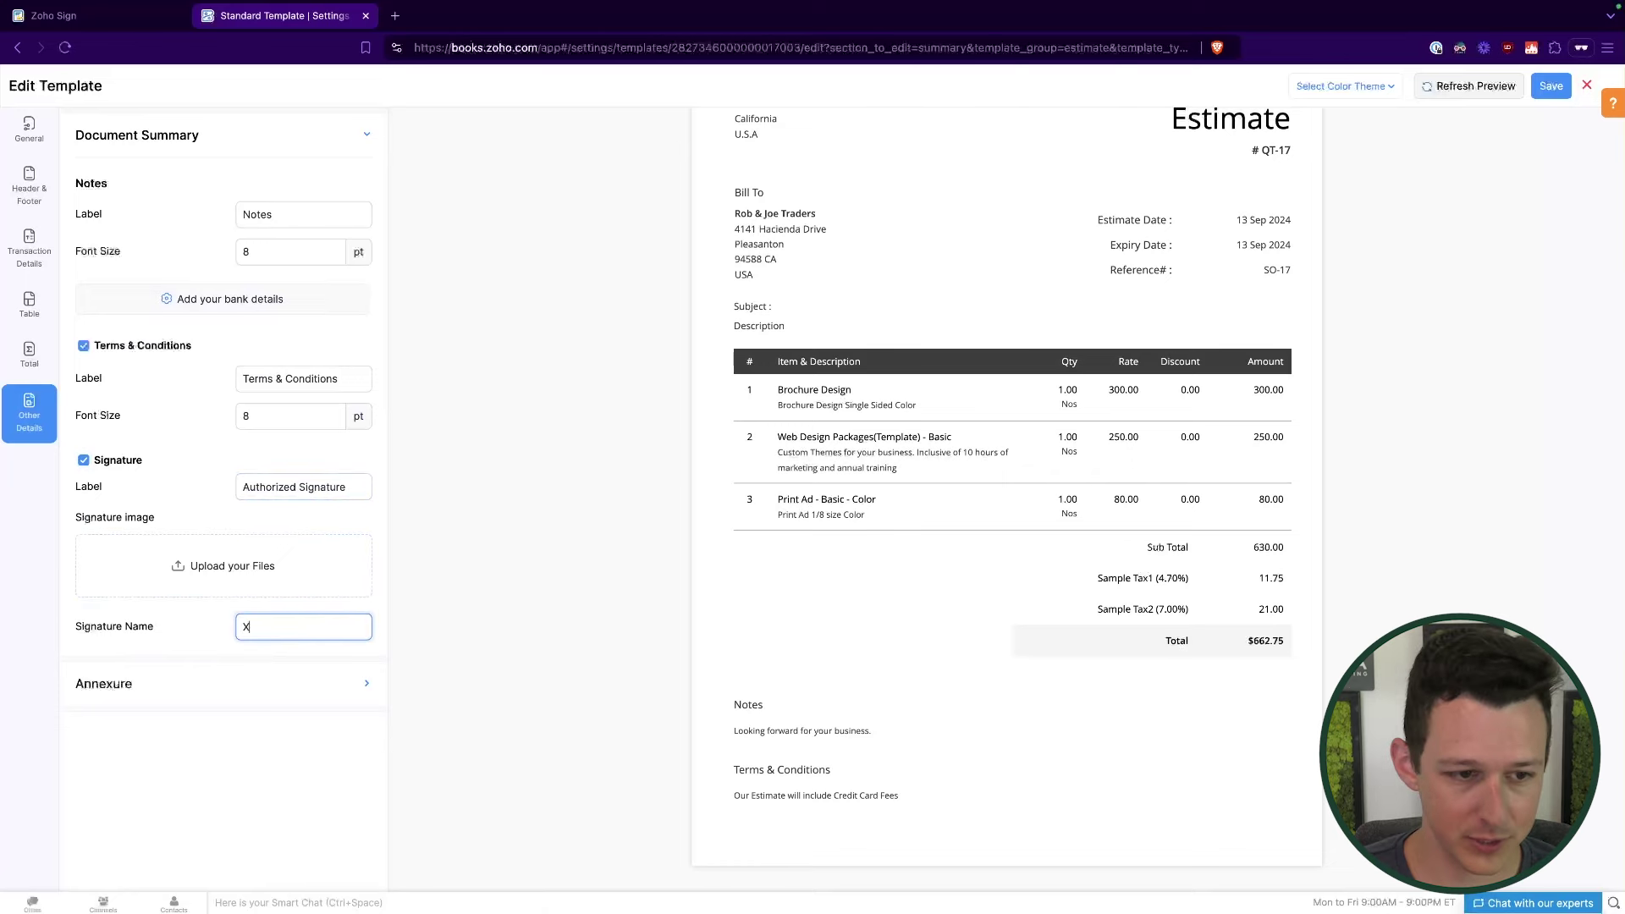
pyautogui.write('Signature')
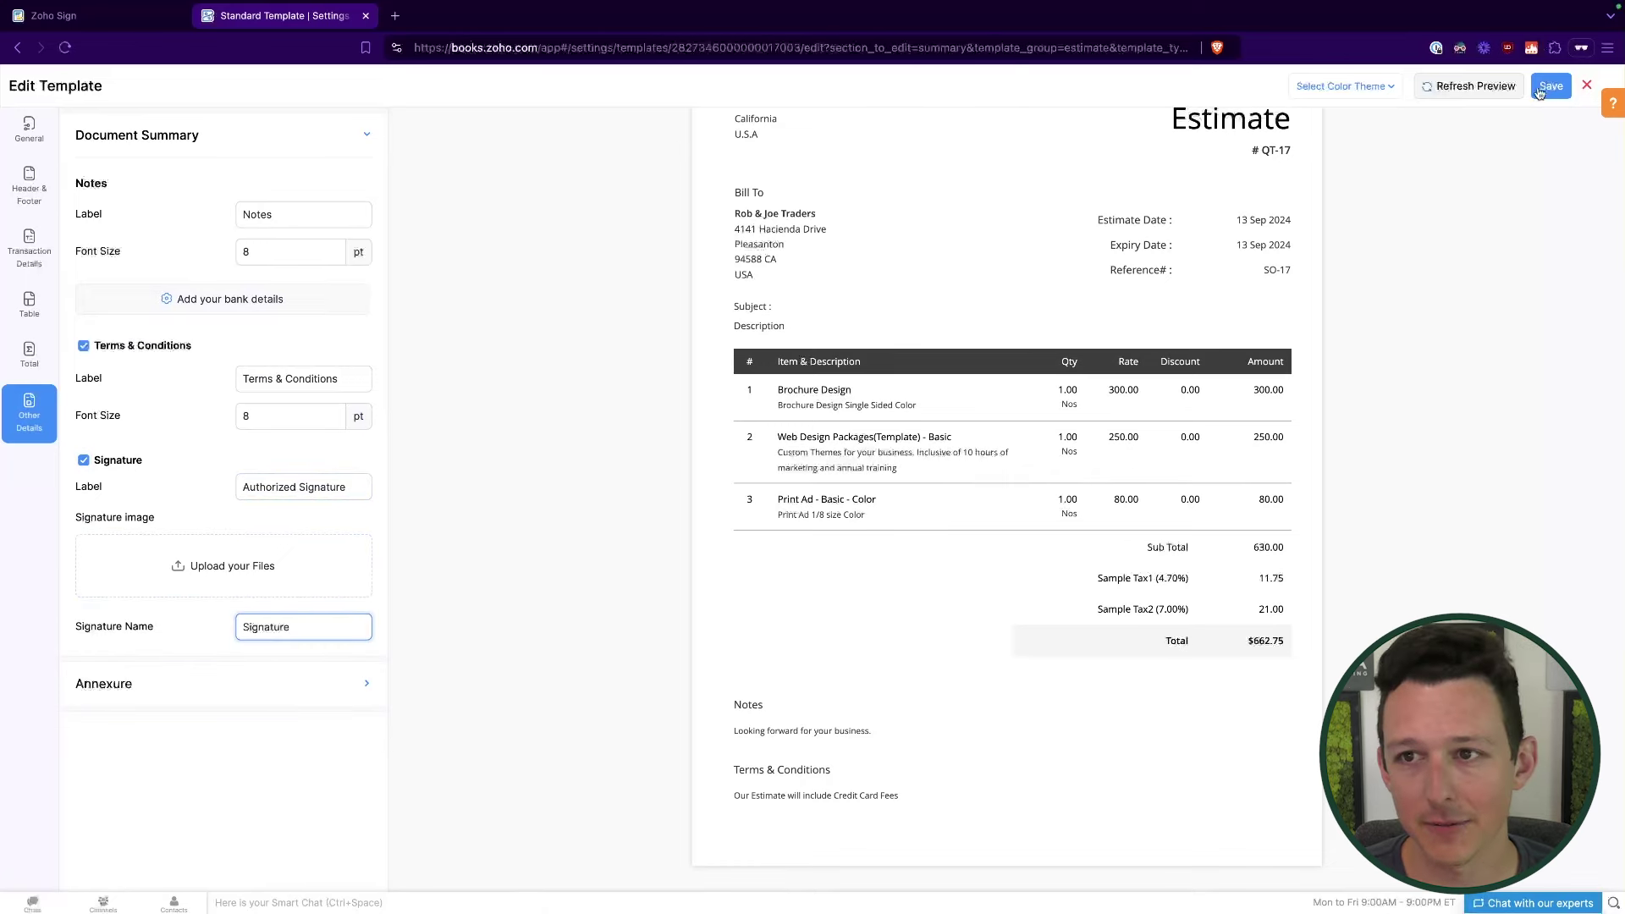
pyautogui.click(1551, 86)
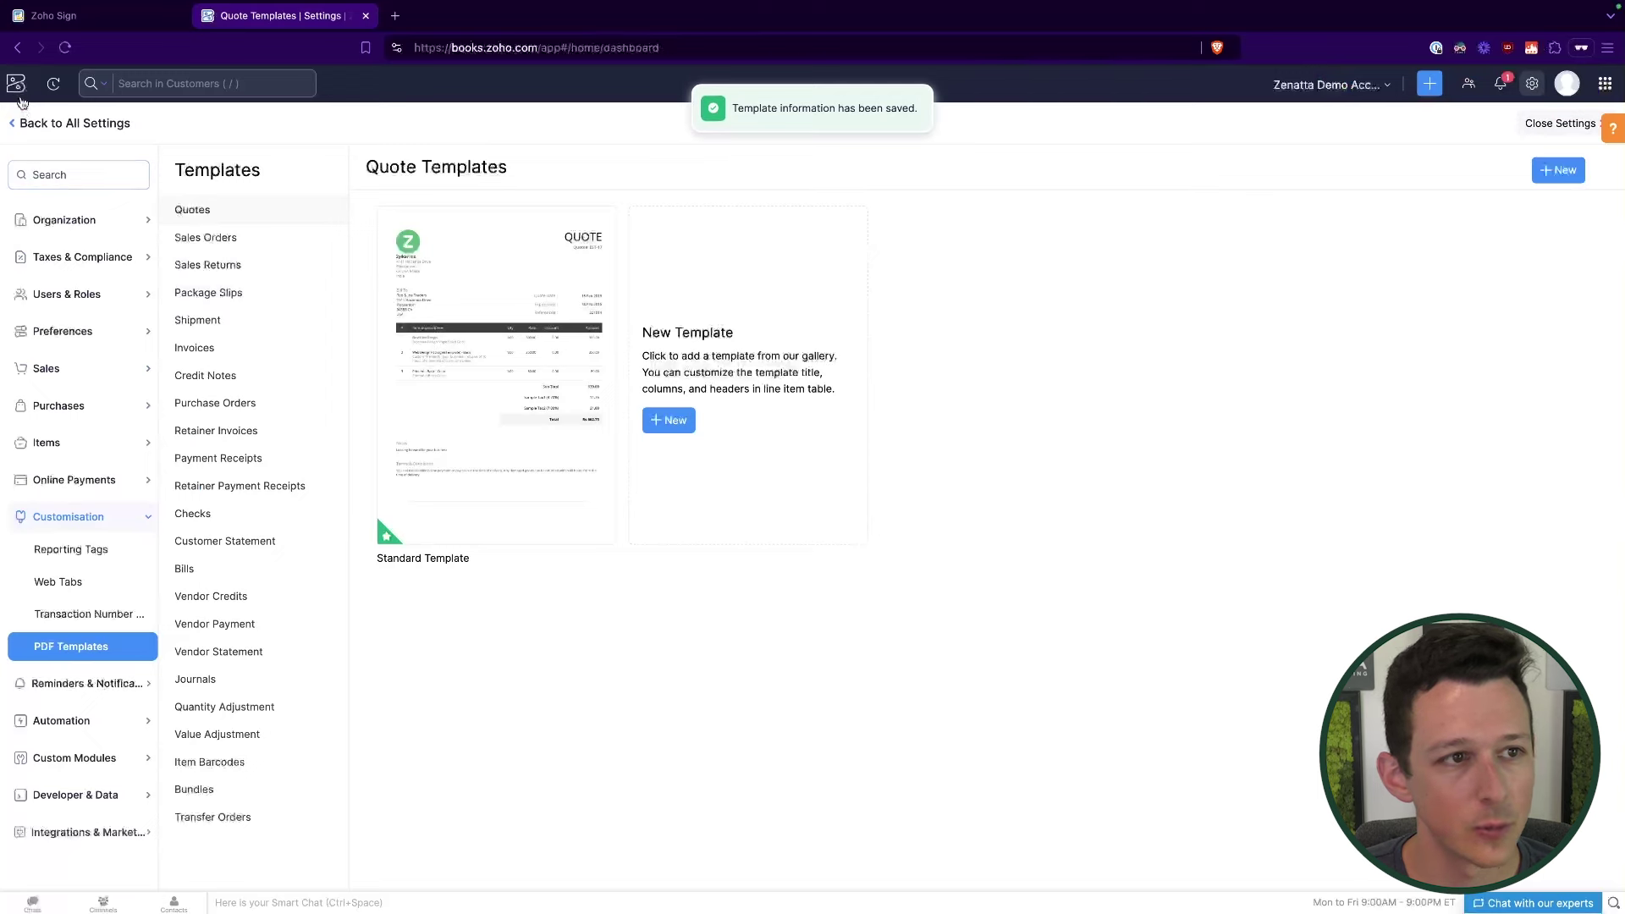
pyautogui.click(17, 84)
# Step: Reopen EST-000004 and locate the Authorized Signature line labelled Signature below the terms
pyautogui.click(74, 231)
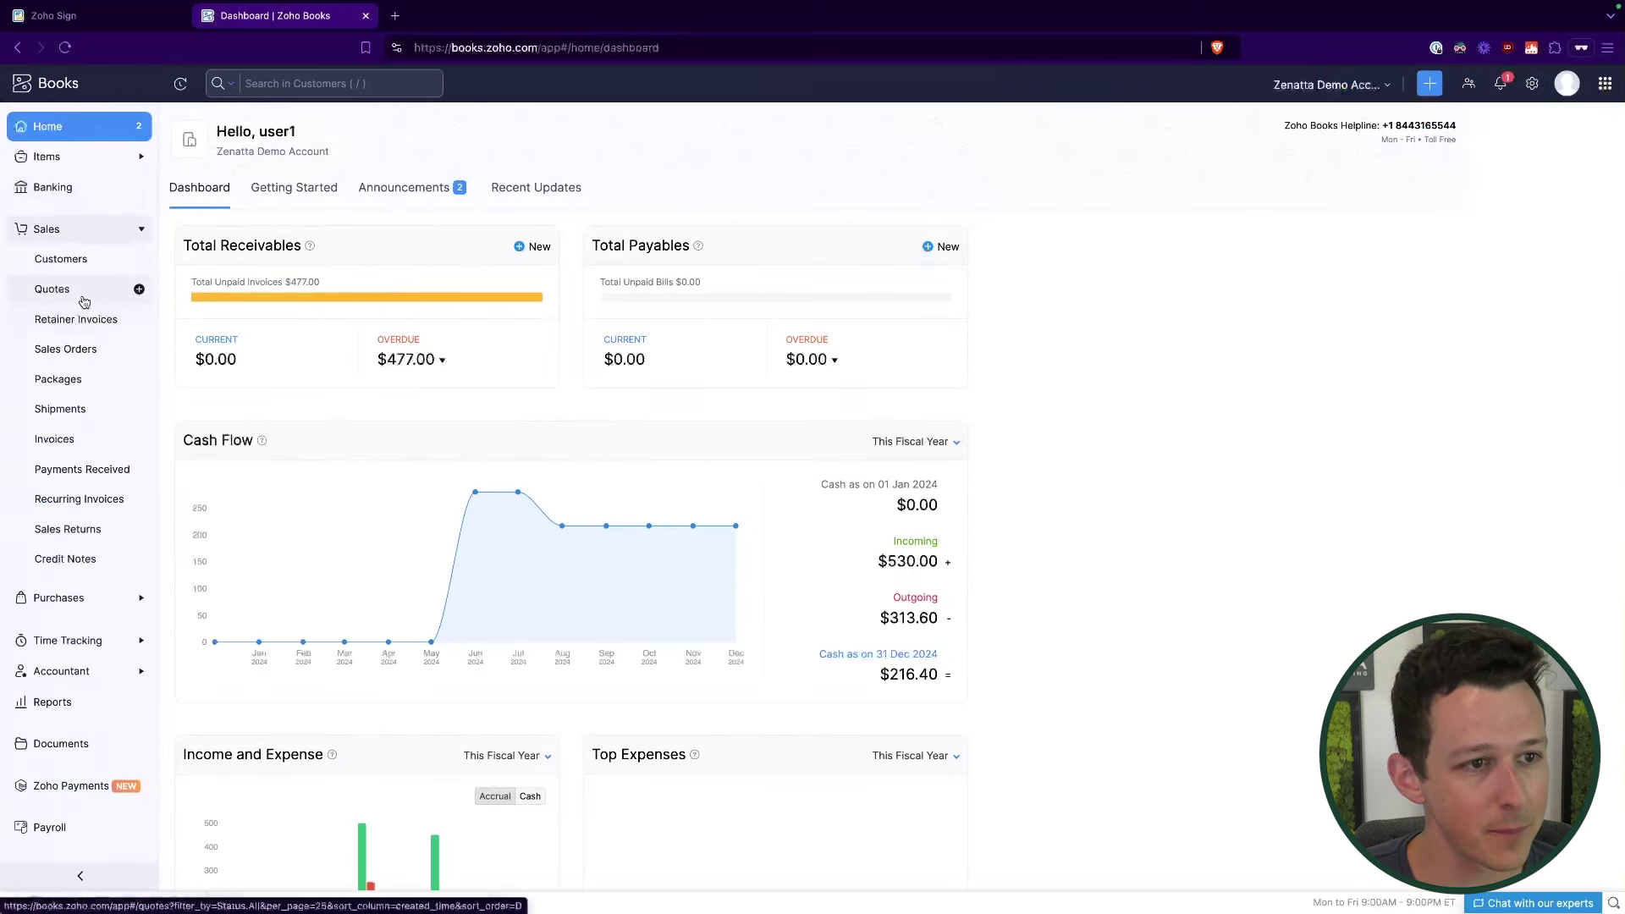
pyautogui.click(53, 288)
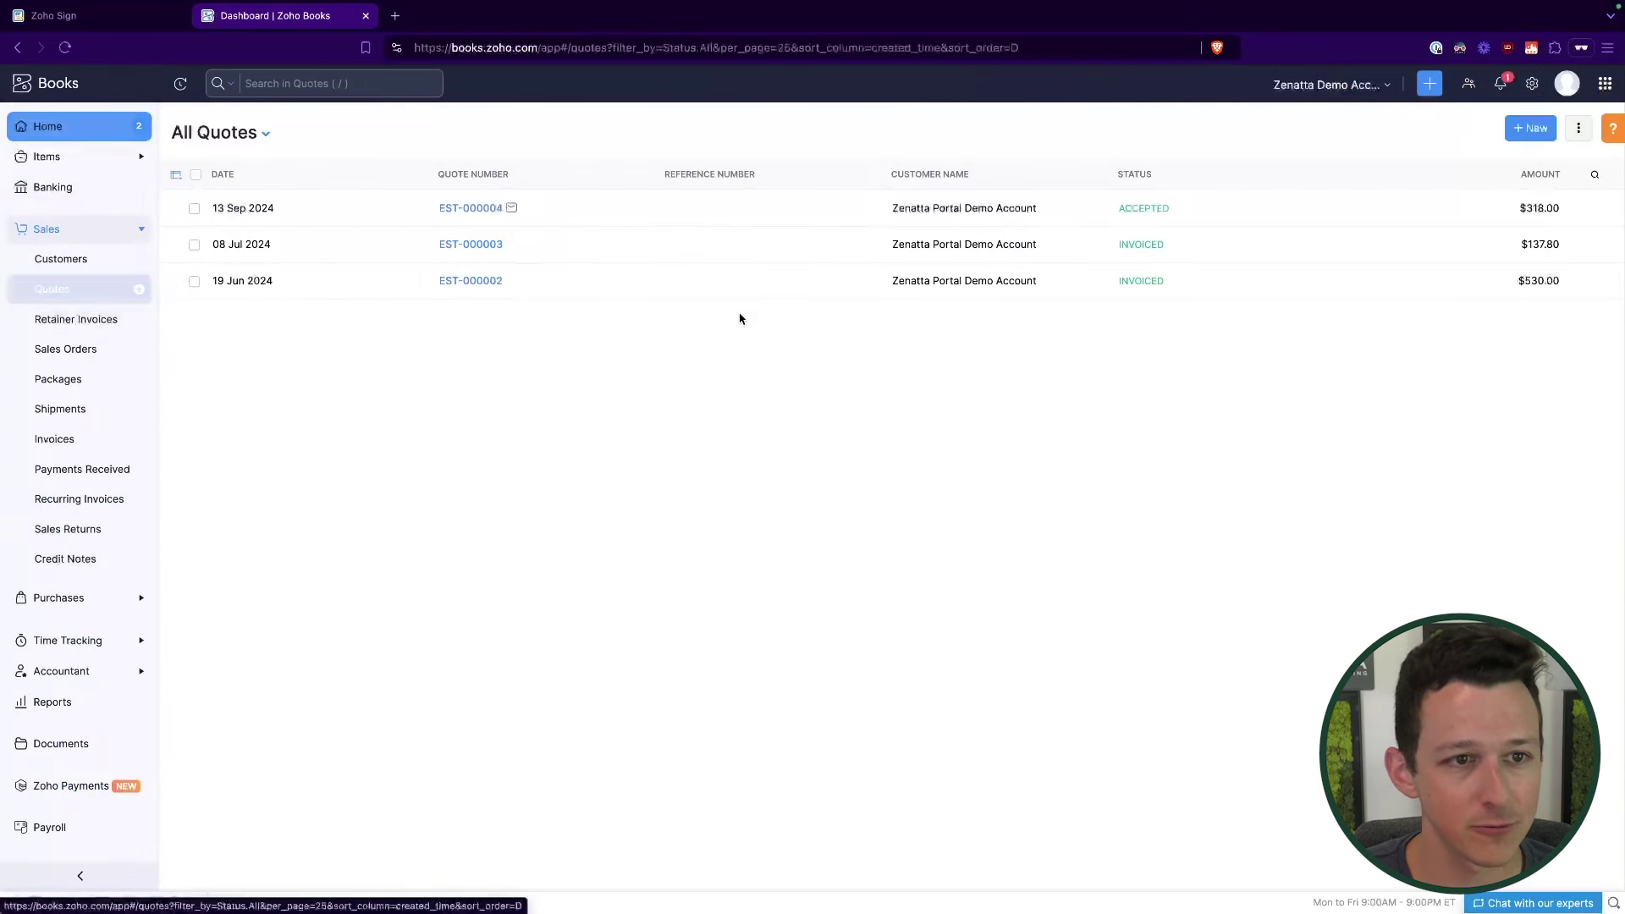
pyautogui.click(387, 211)
pyautogui.scroll(-5, 780, 497)
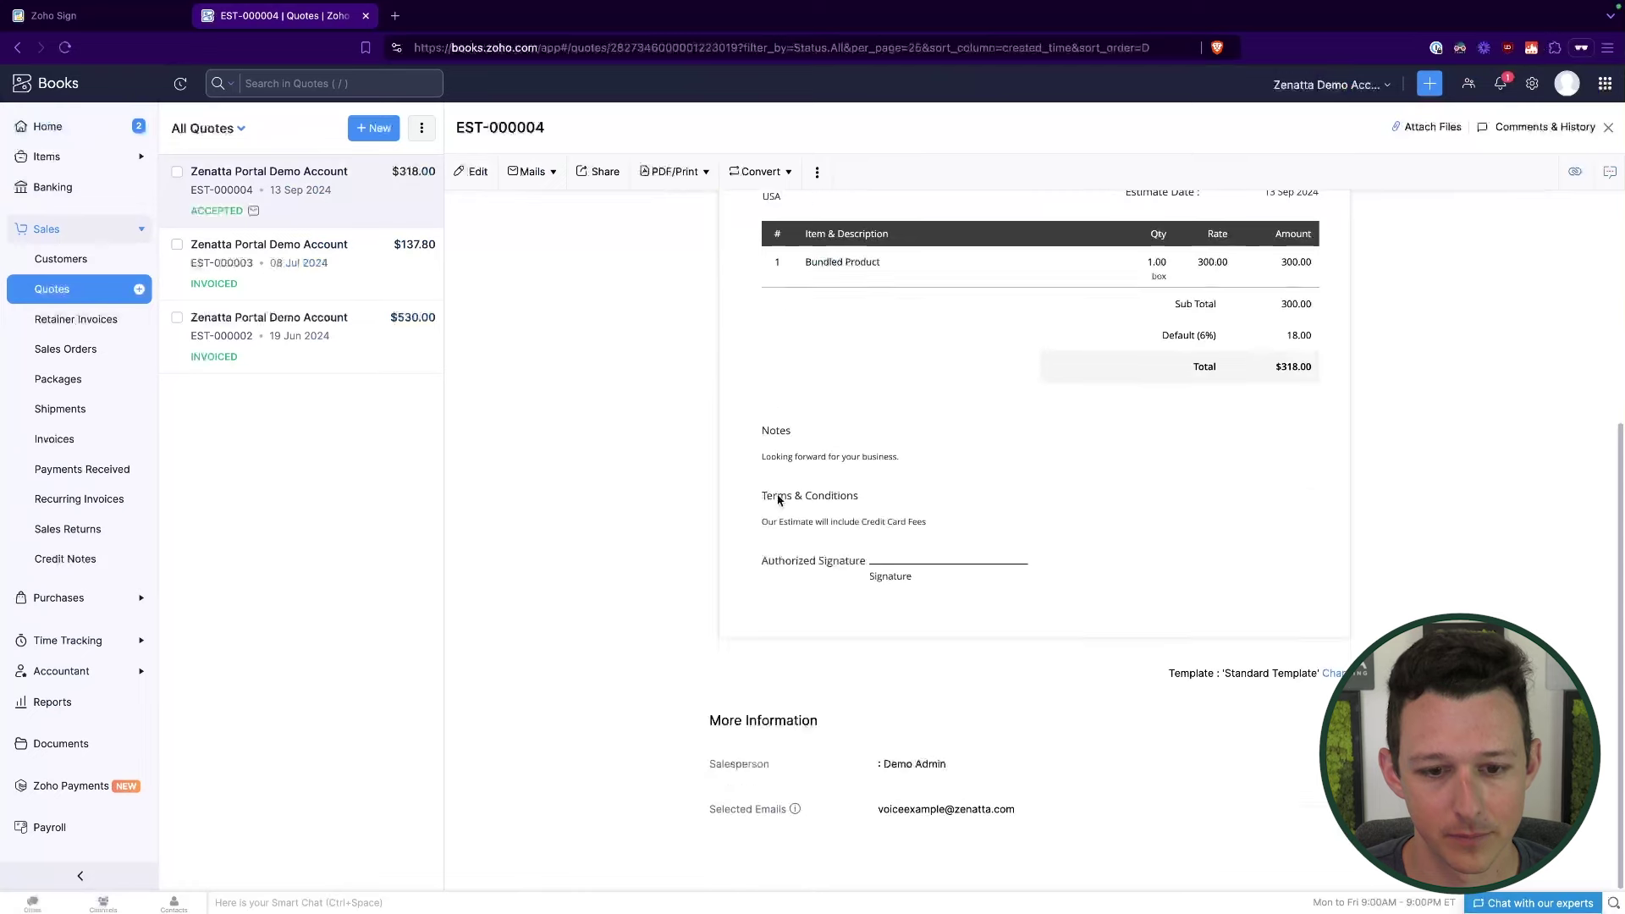
pyautogui.moveTo(800, 568); pyautogui.dragTo(989, 562)
pyautogui.scroll(5, 991, 565)
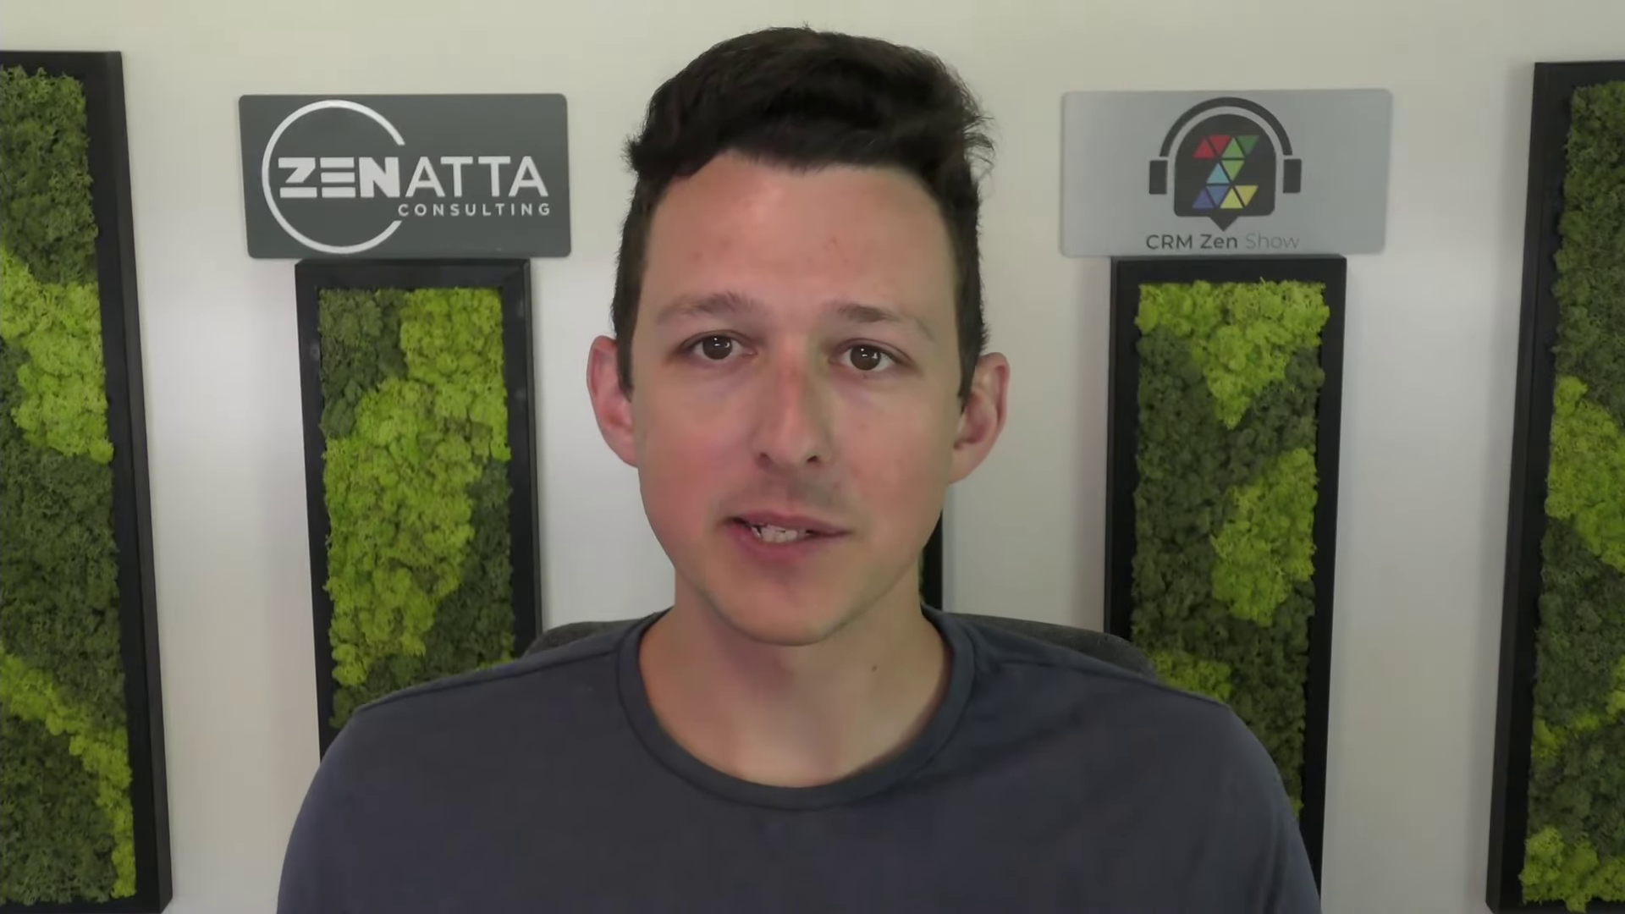